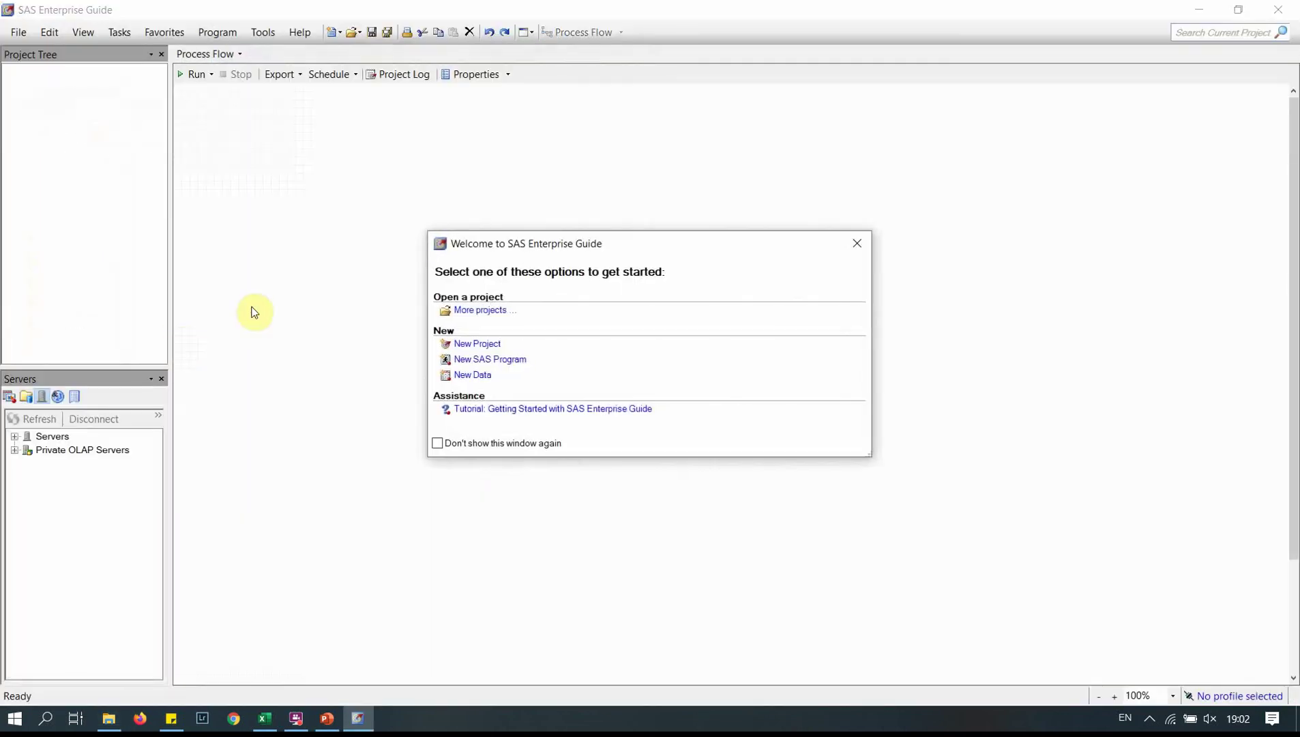
- Create a new project and dismiss the software update notice
click(485, 345)
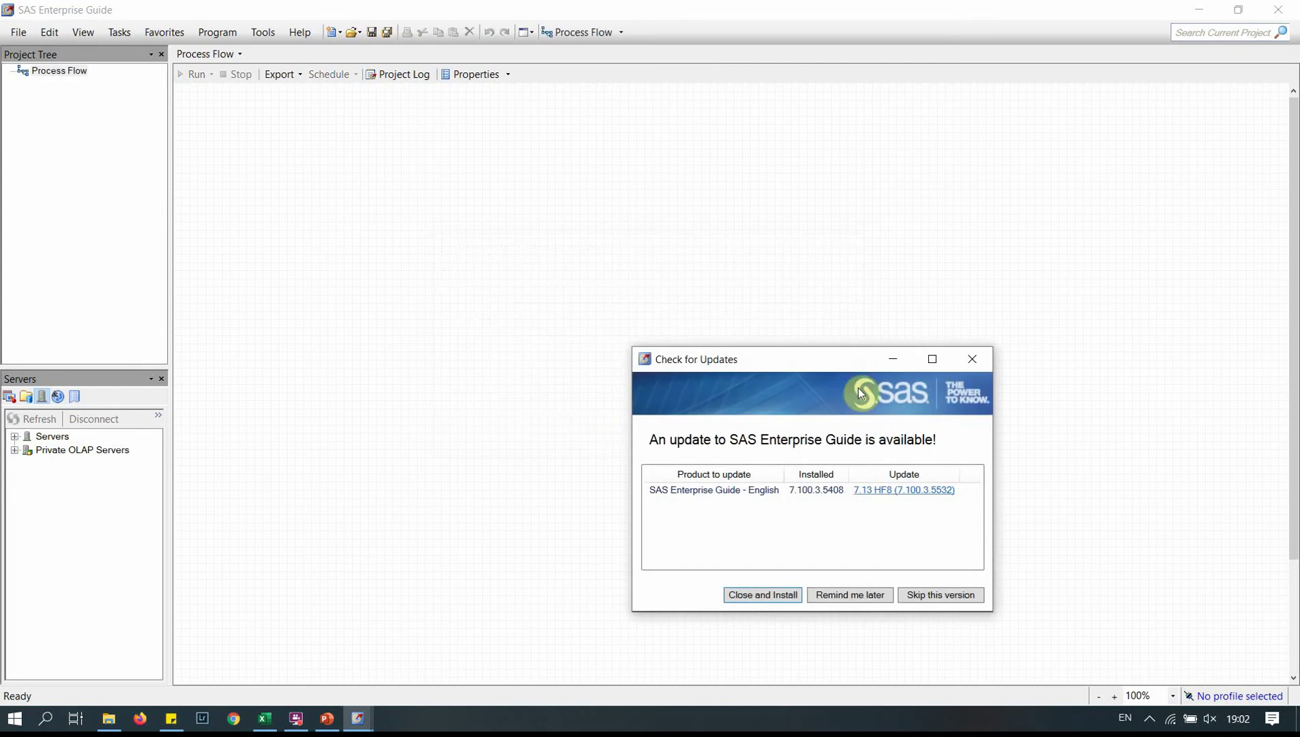
click(983, 364)
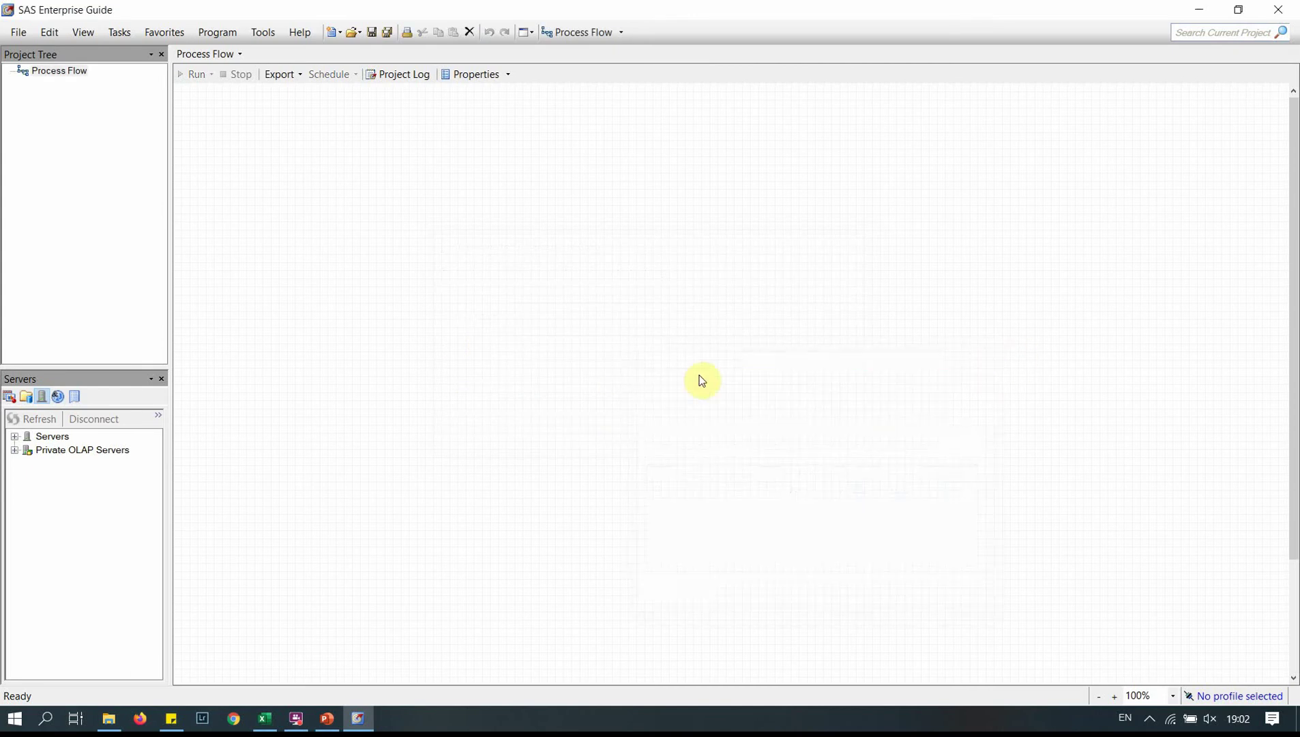
click(19, 33)
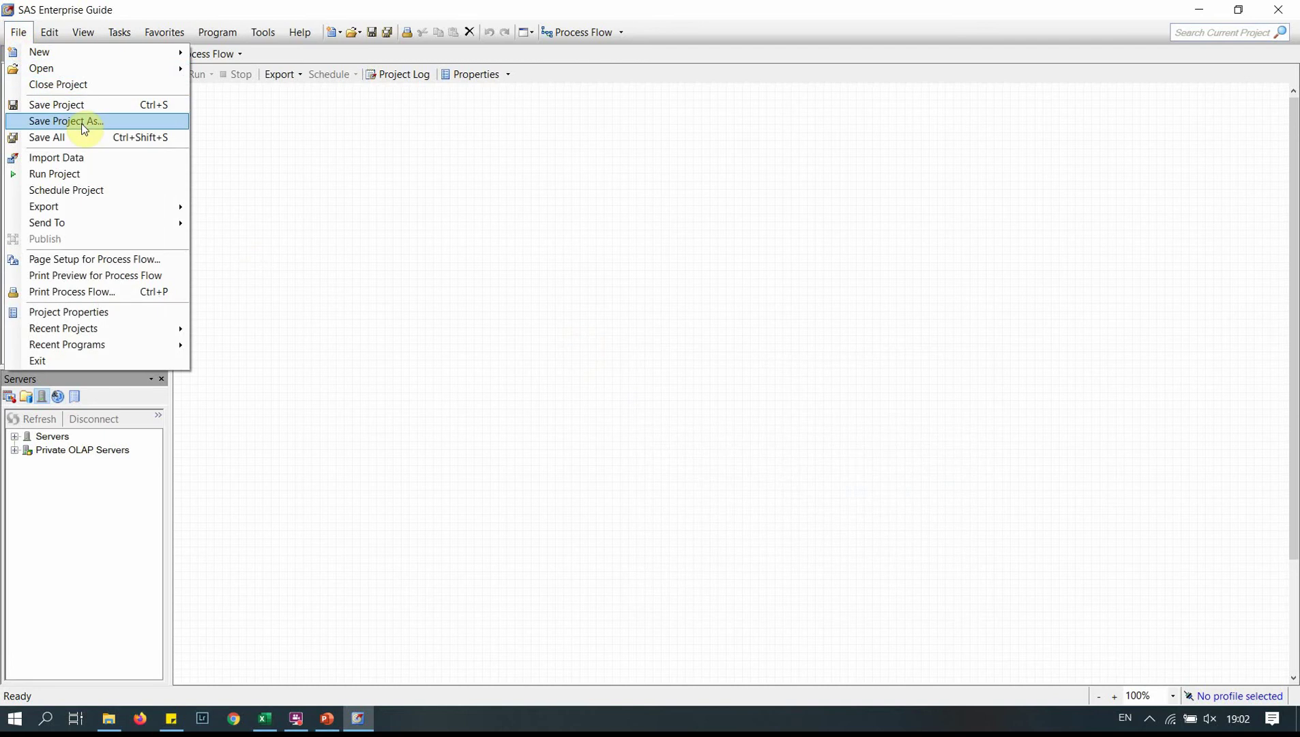
click(331, 147)
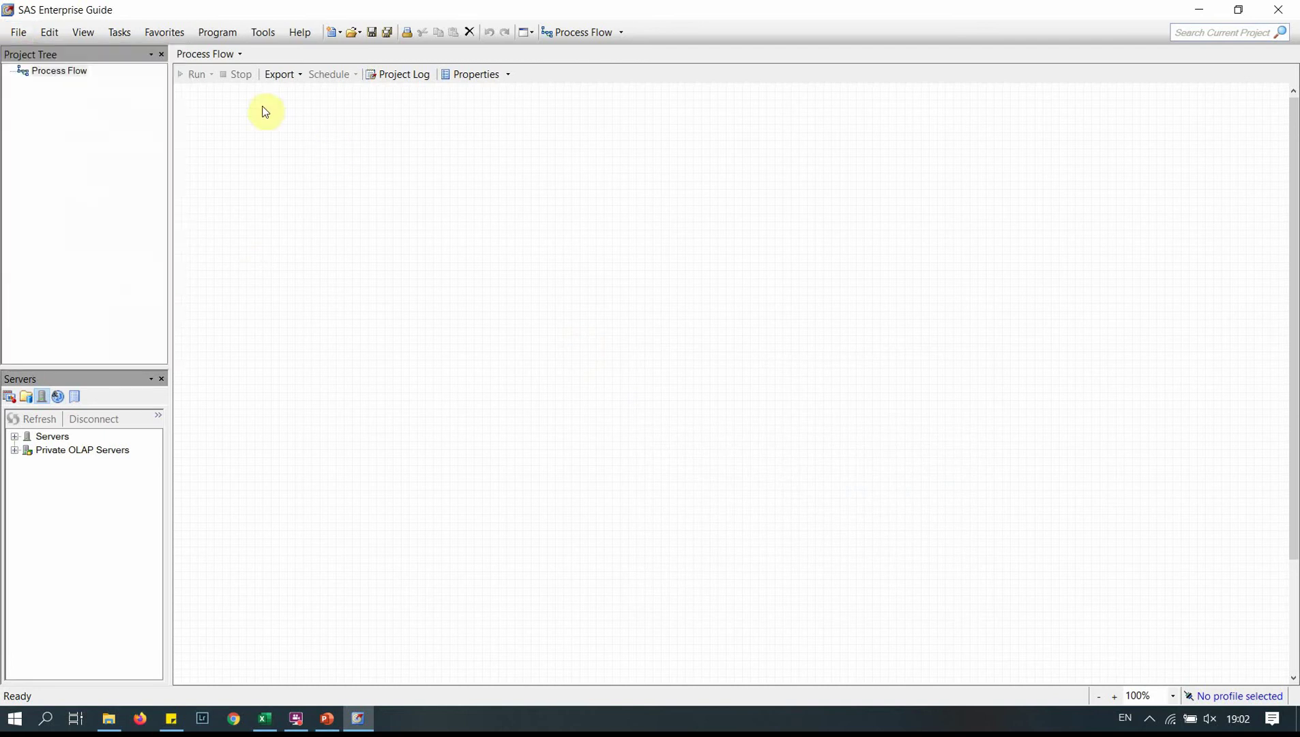
- Add a new SAS program containing the statement libname bsta477 ""; with an empty path
click(339, 40)
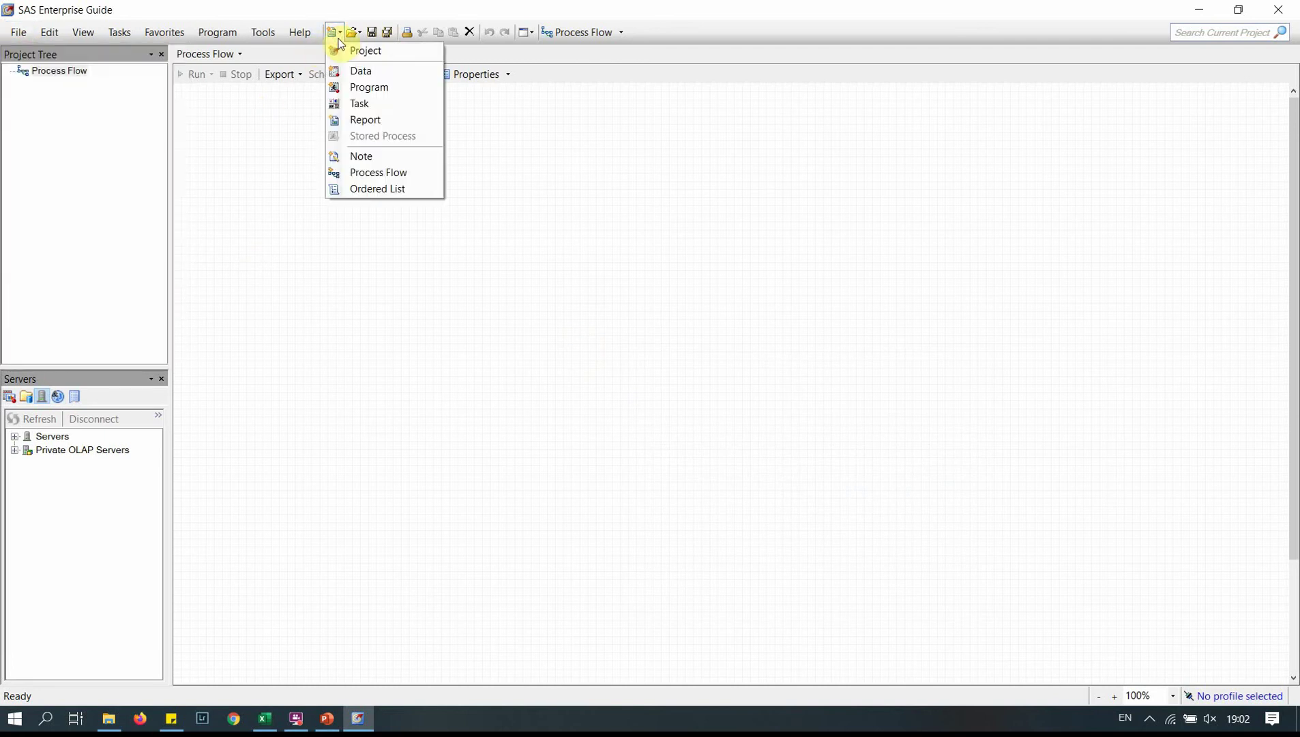
click(367, 85)
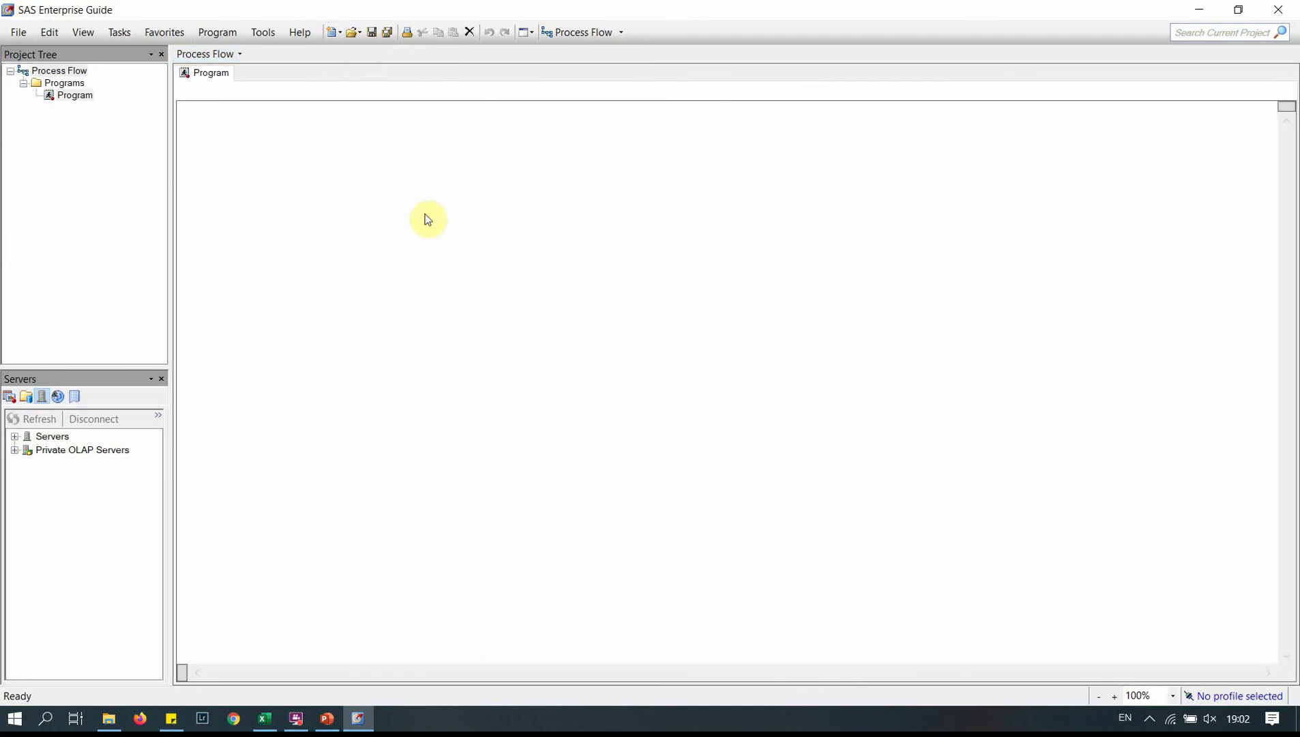
text(libna)
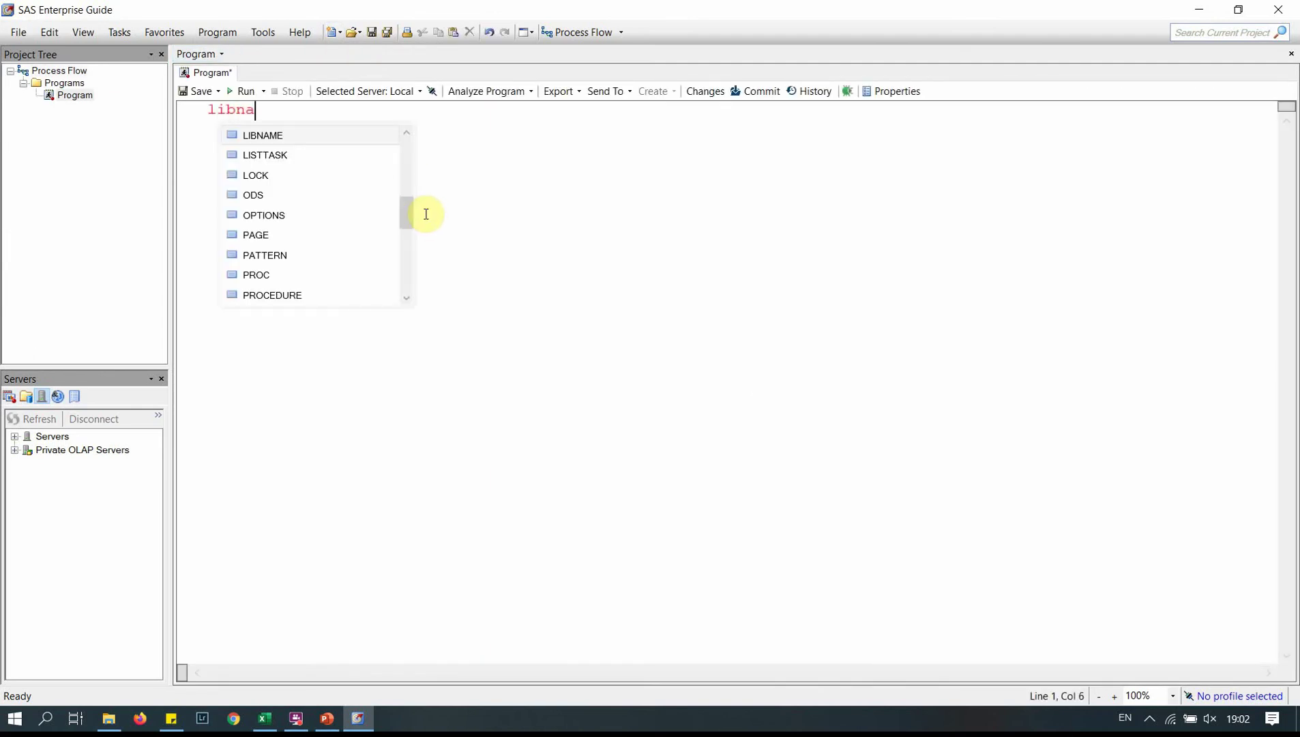
text(me )
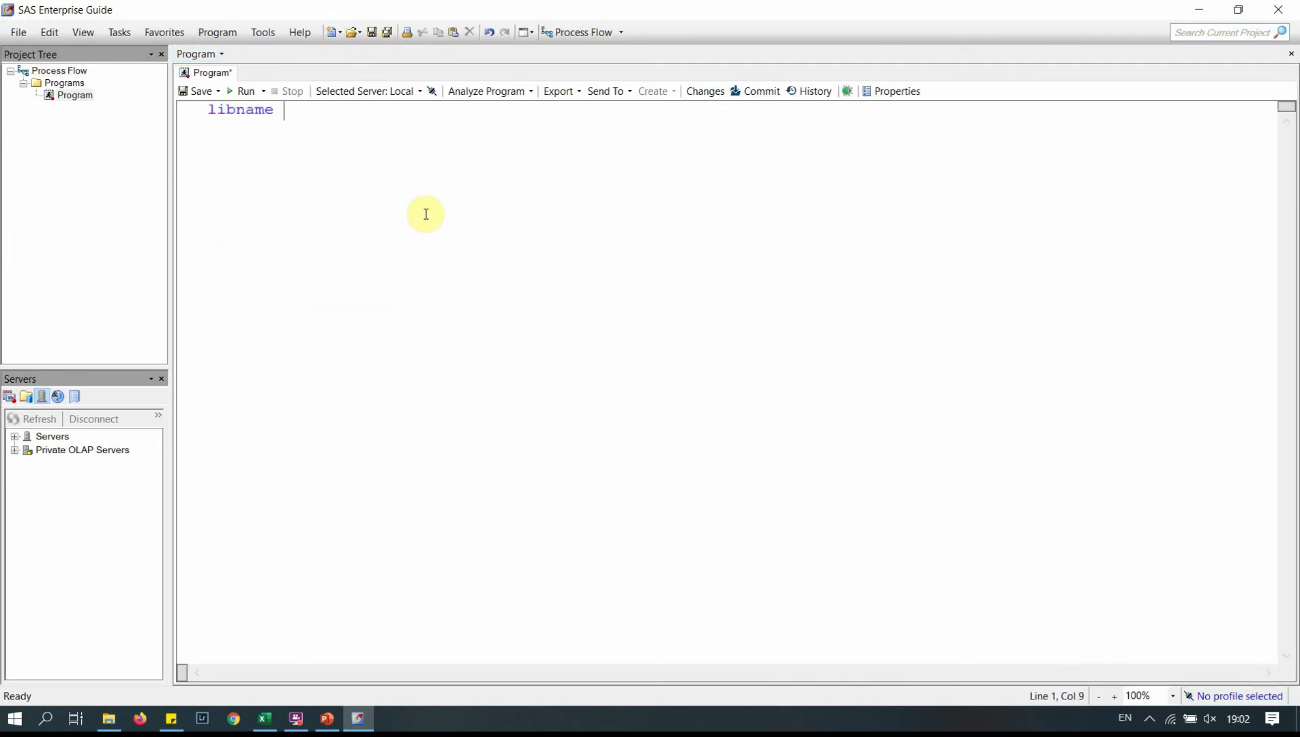
text(bsta477 "";)
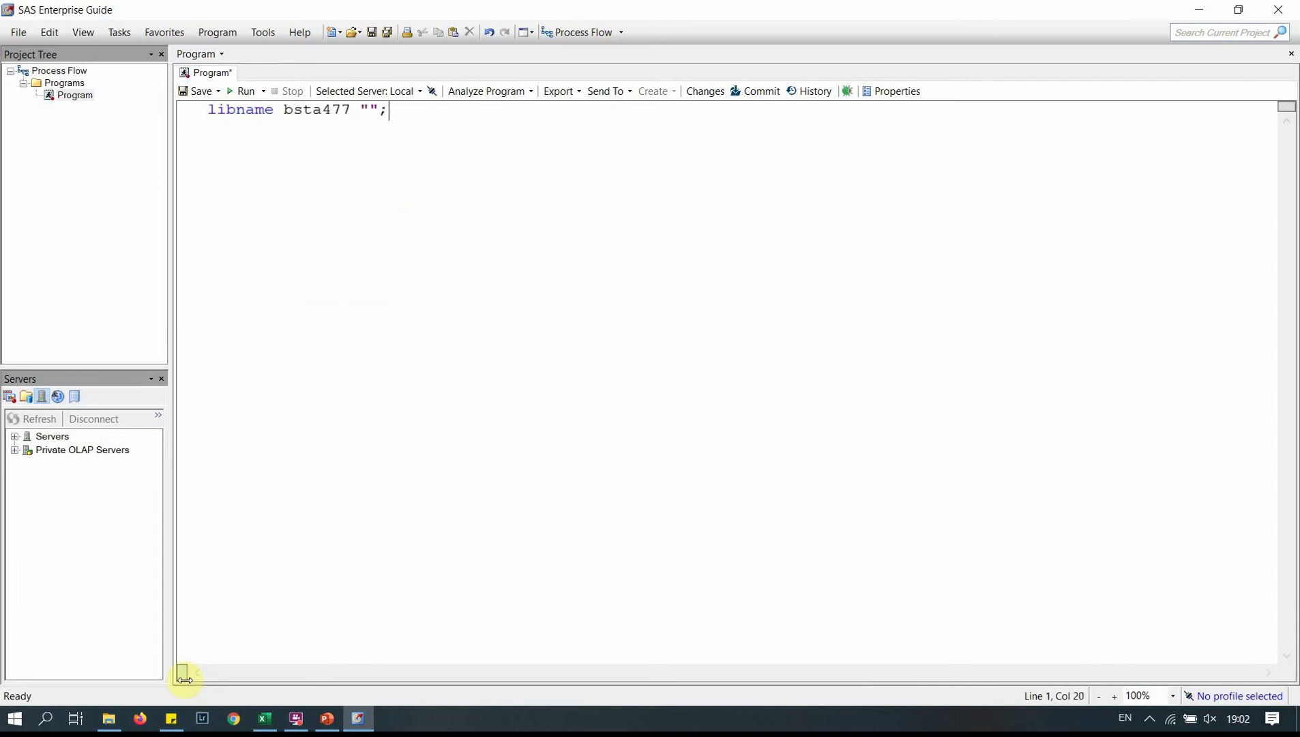
- Copy the data folder's path from File Explorer and insert C:\data between the quotes of the libname statement
click(109, 718)
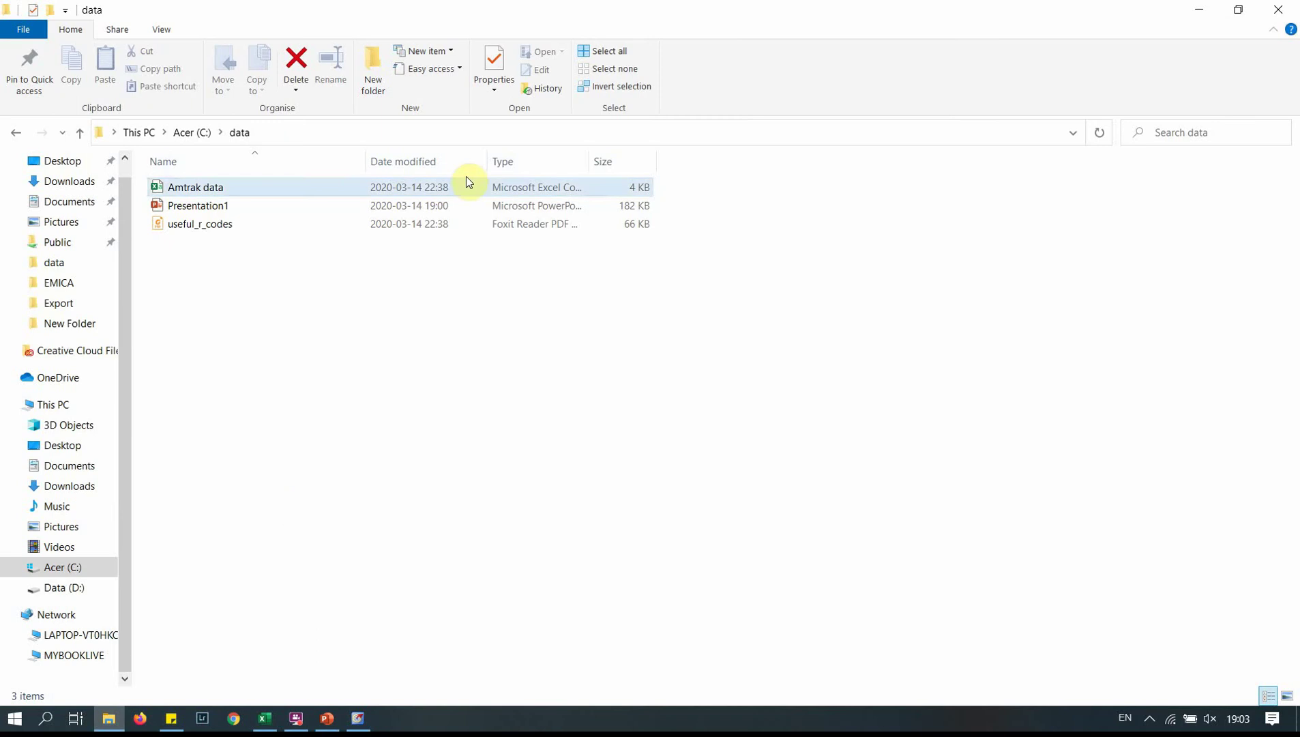
click(470, 133)
key(ctrl+c)
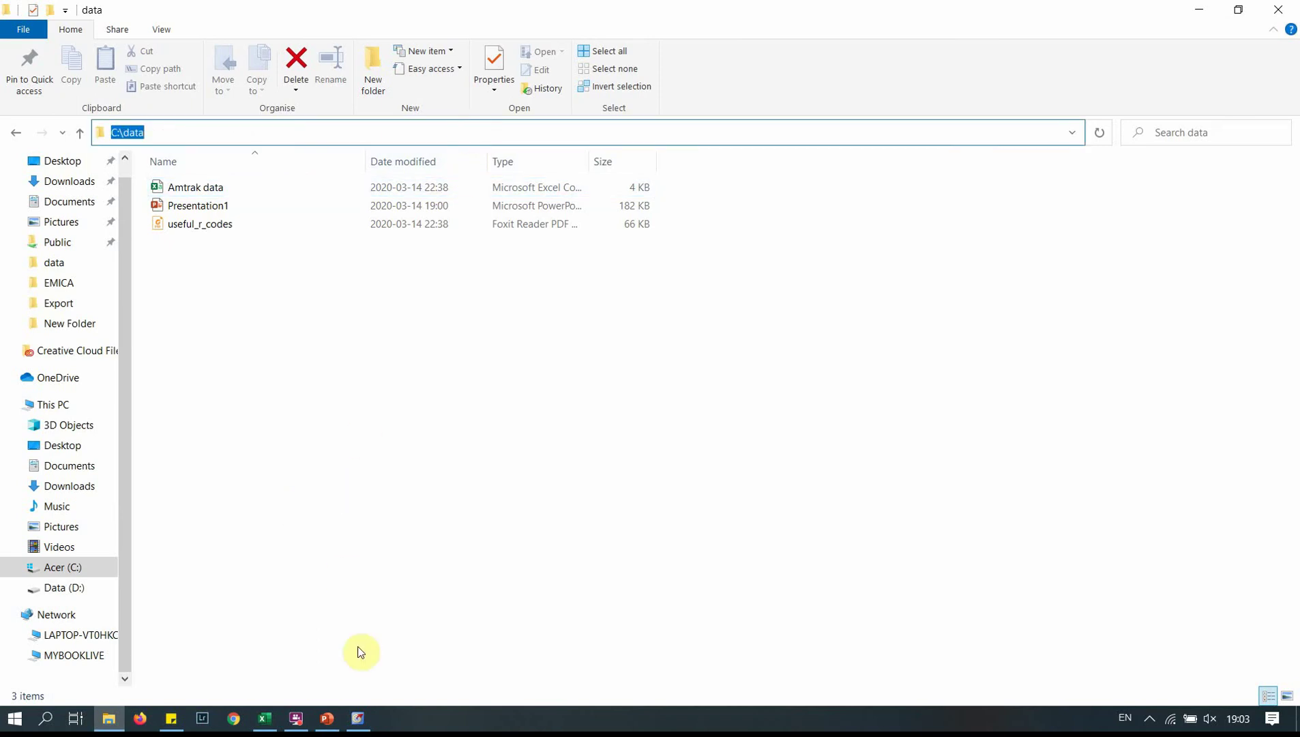
click(356, 718)
click(430, 334)
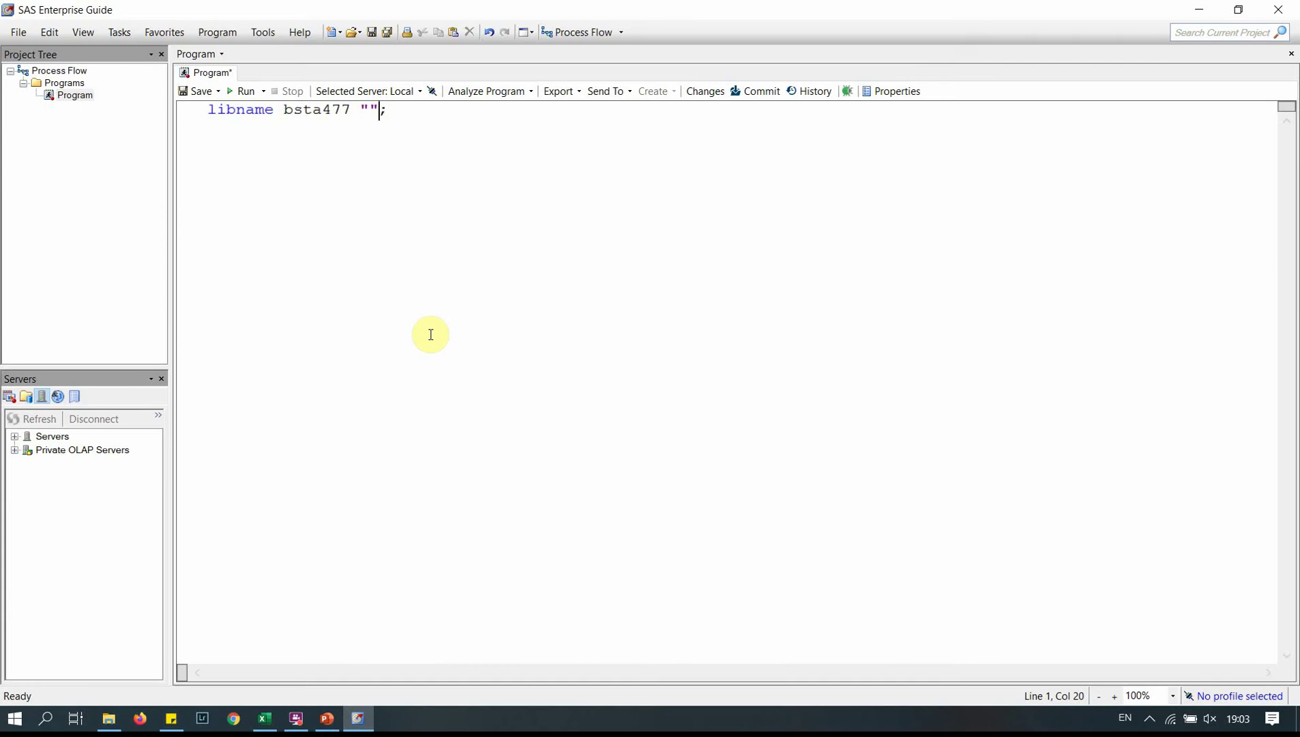
key(Left)
key(ctrl+v)
key(End)
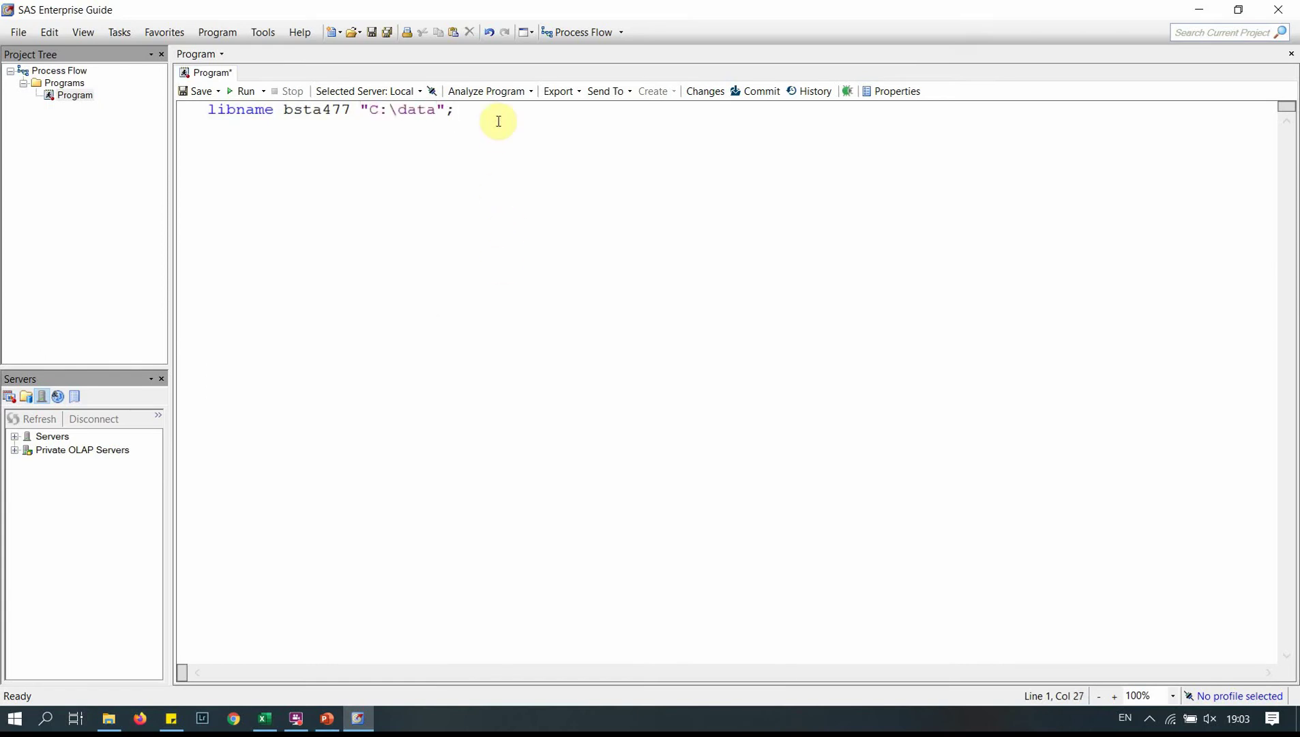
- Run the libname program, check the library assignment in the log, and return to the code
key(XF86RFKill)
key(F3)
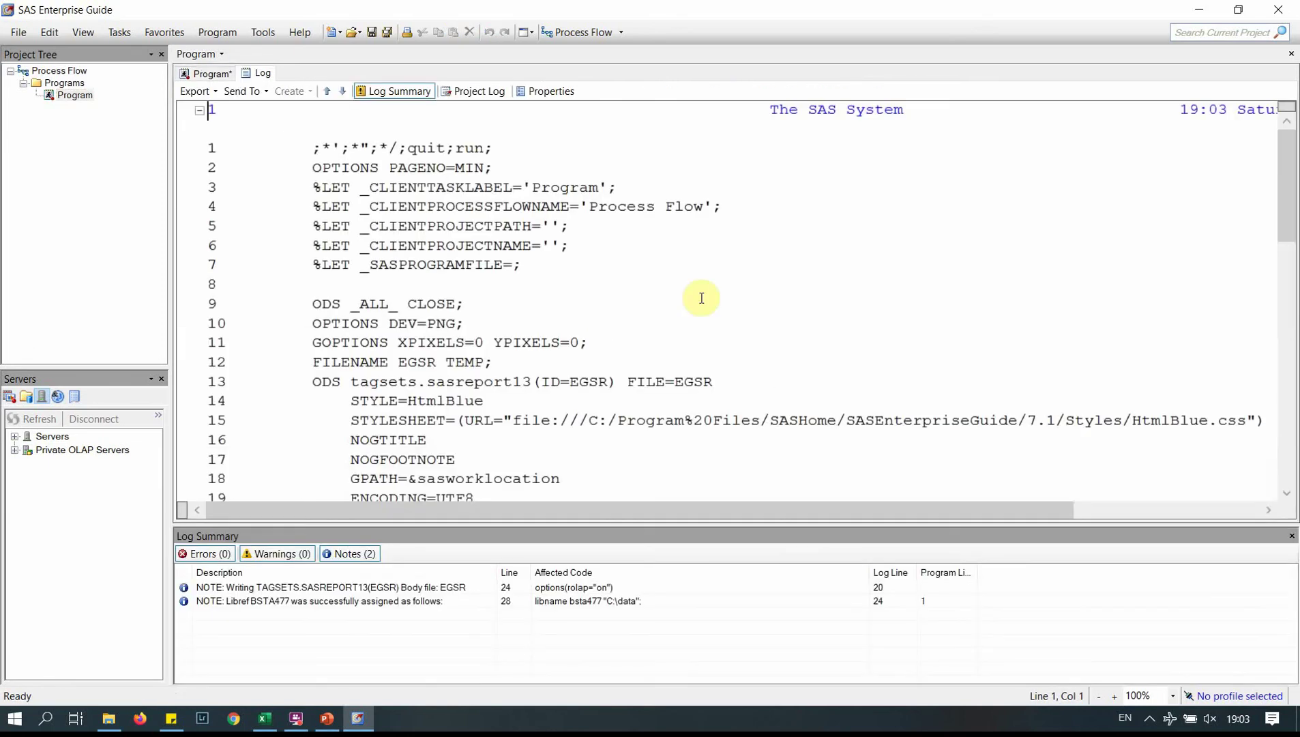
drag(1285, 216, 1287, 303)
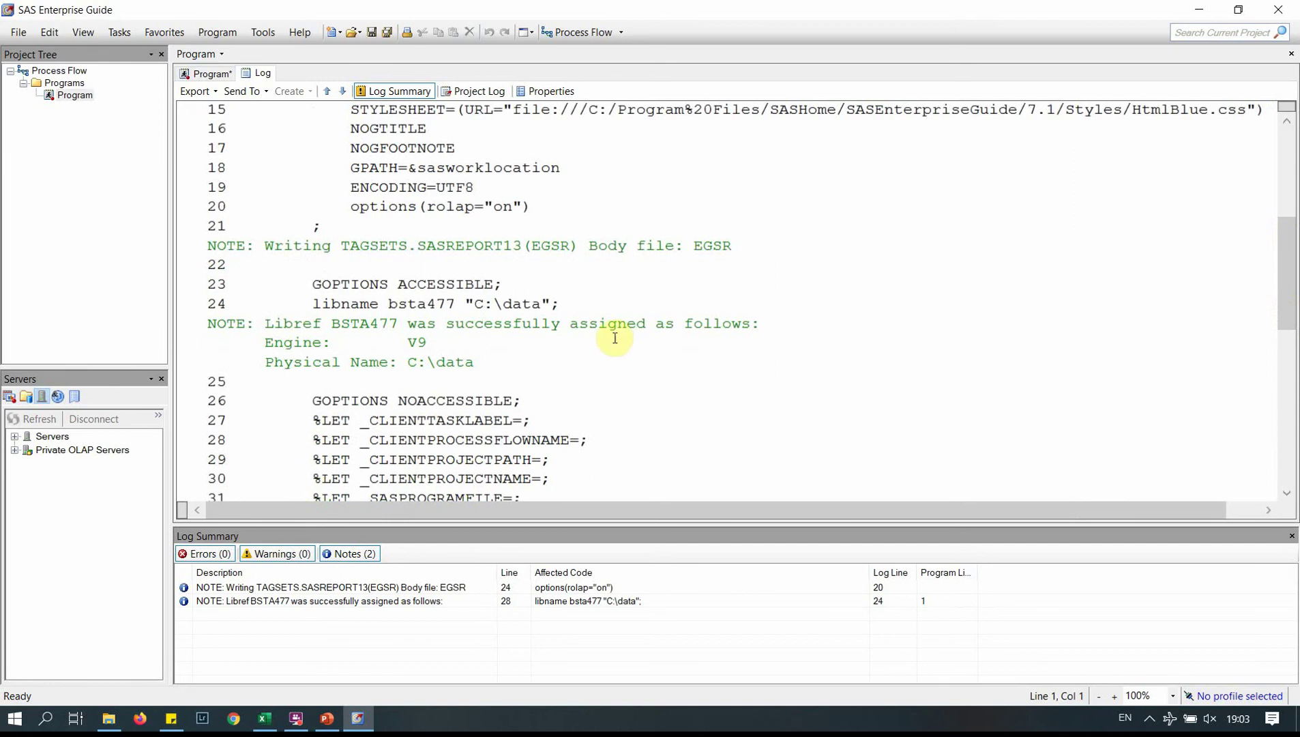
click(591, 381)
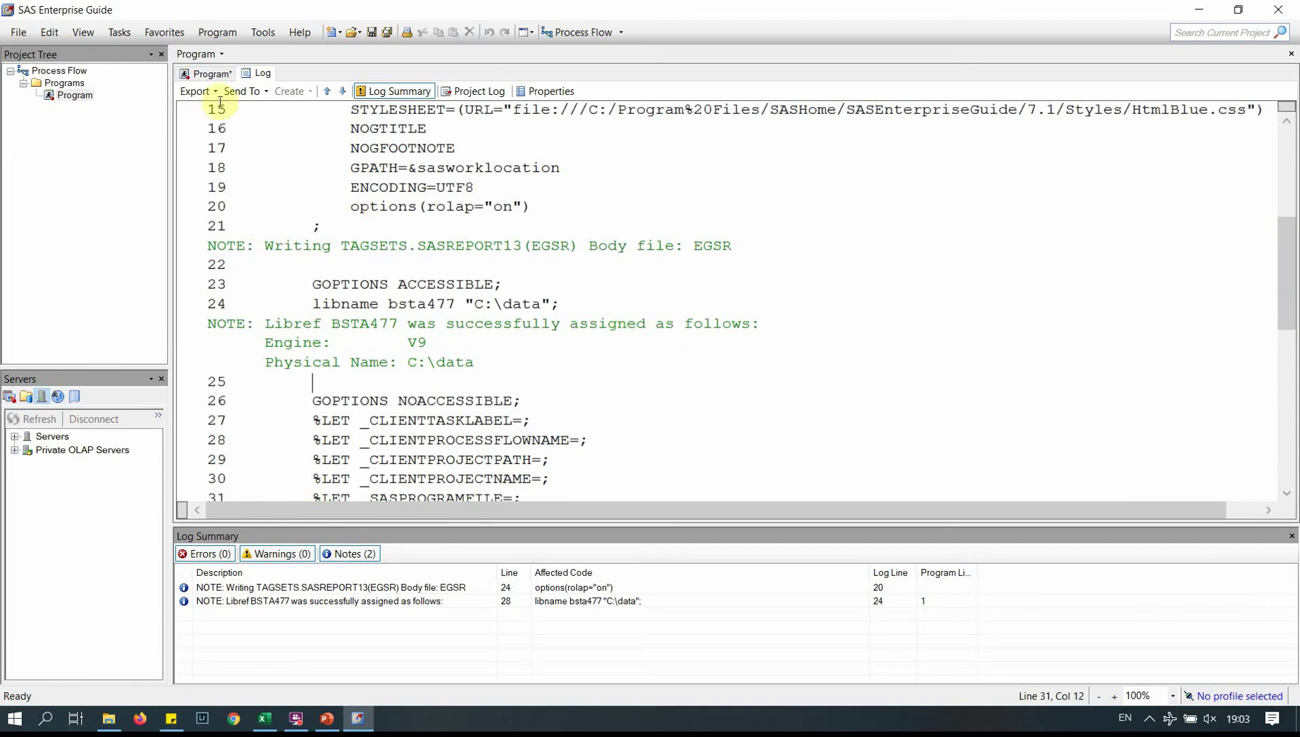
click(204, 73)
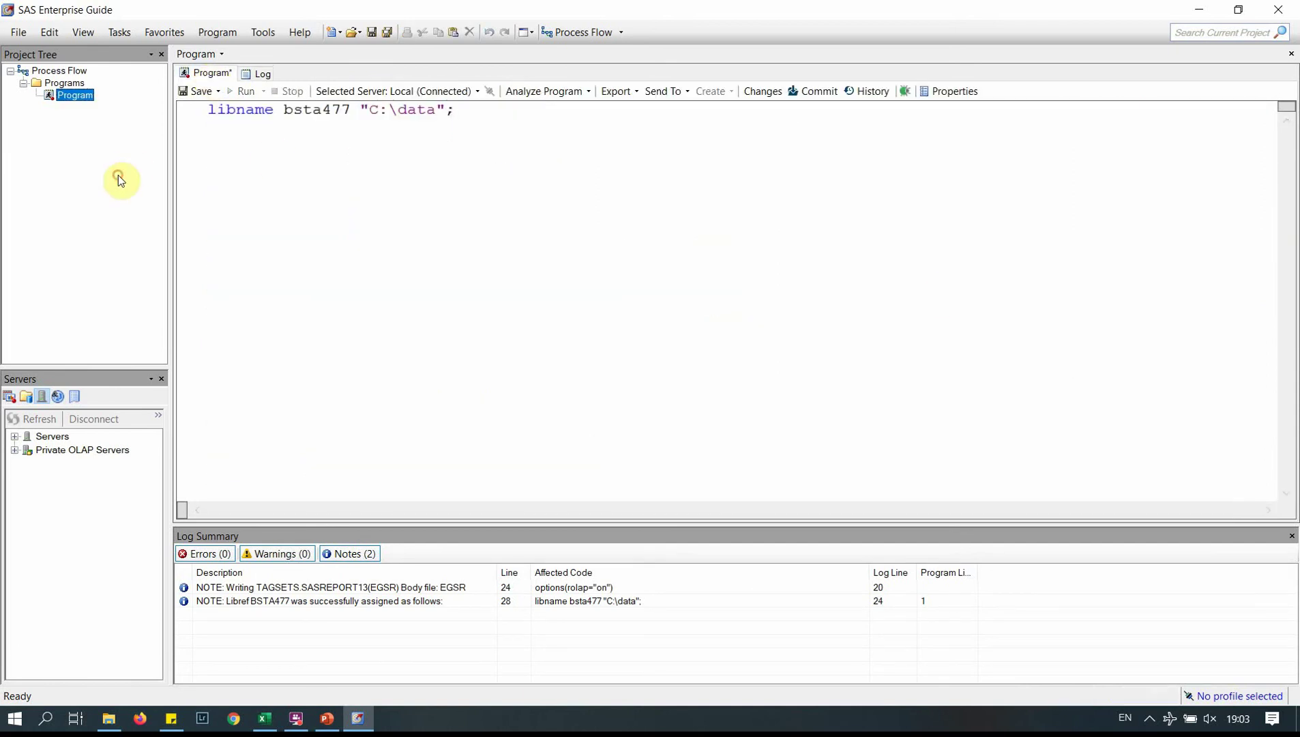
- Start a data import from the file C:\data\Amtrak data.csv
click(17, 34)
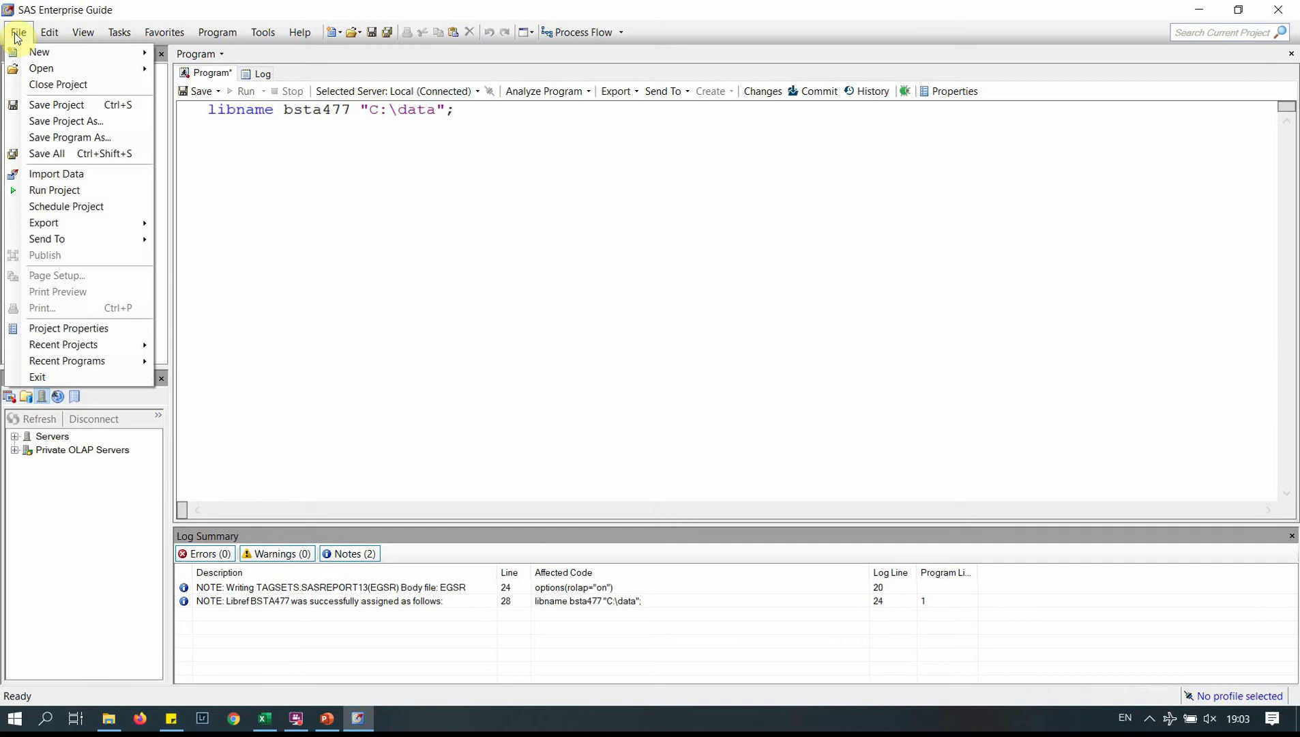
click(81, 175)
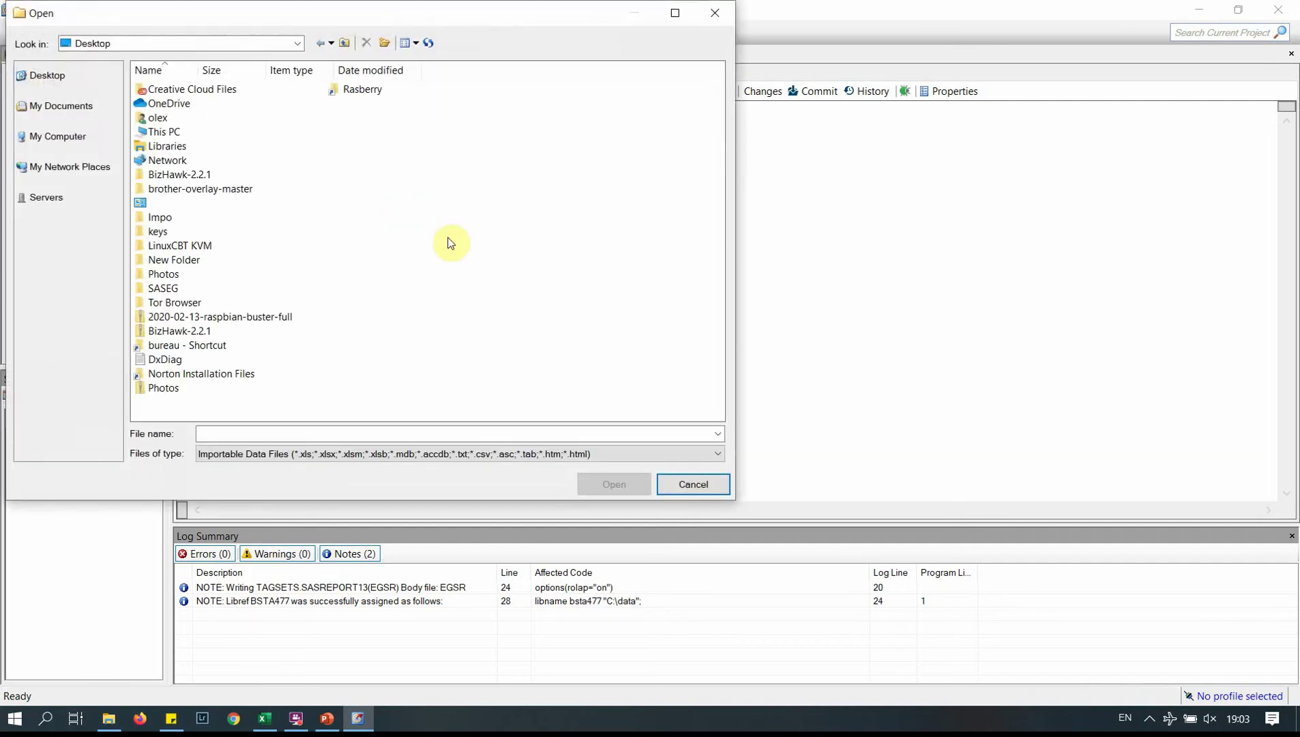
click(71, 132)
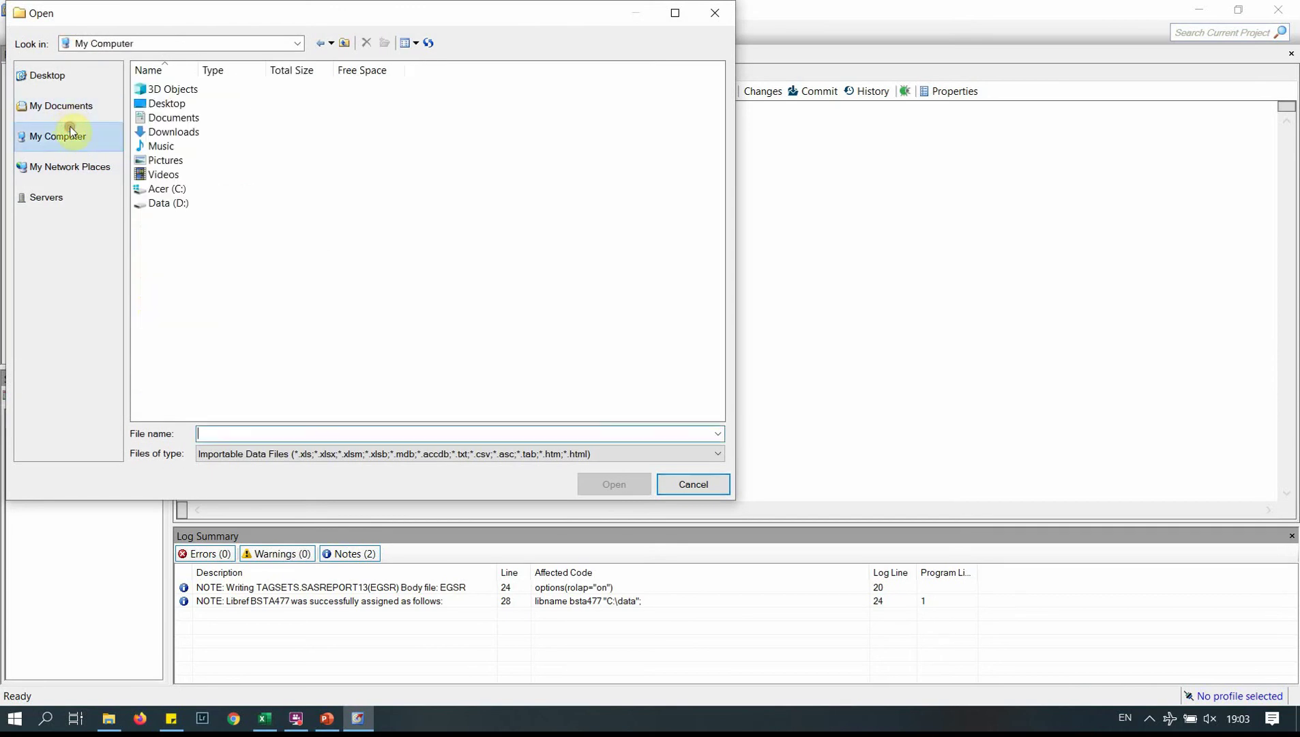
double_click(157, 193)
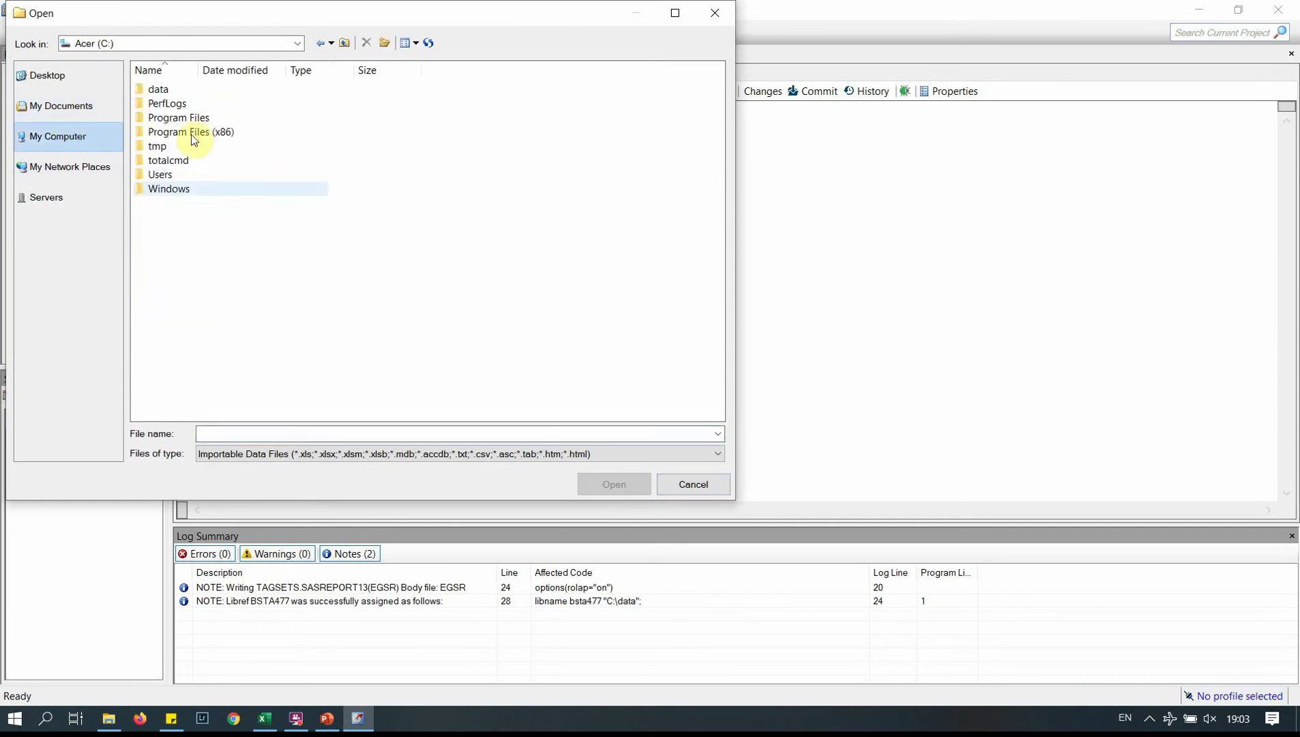
double_click(167, 94)
double_click(162, 87)
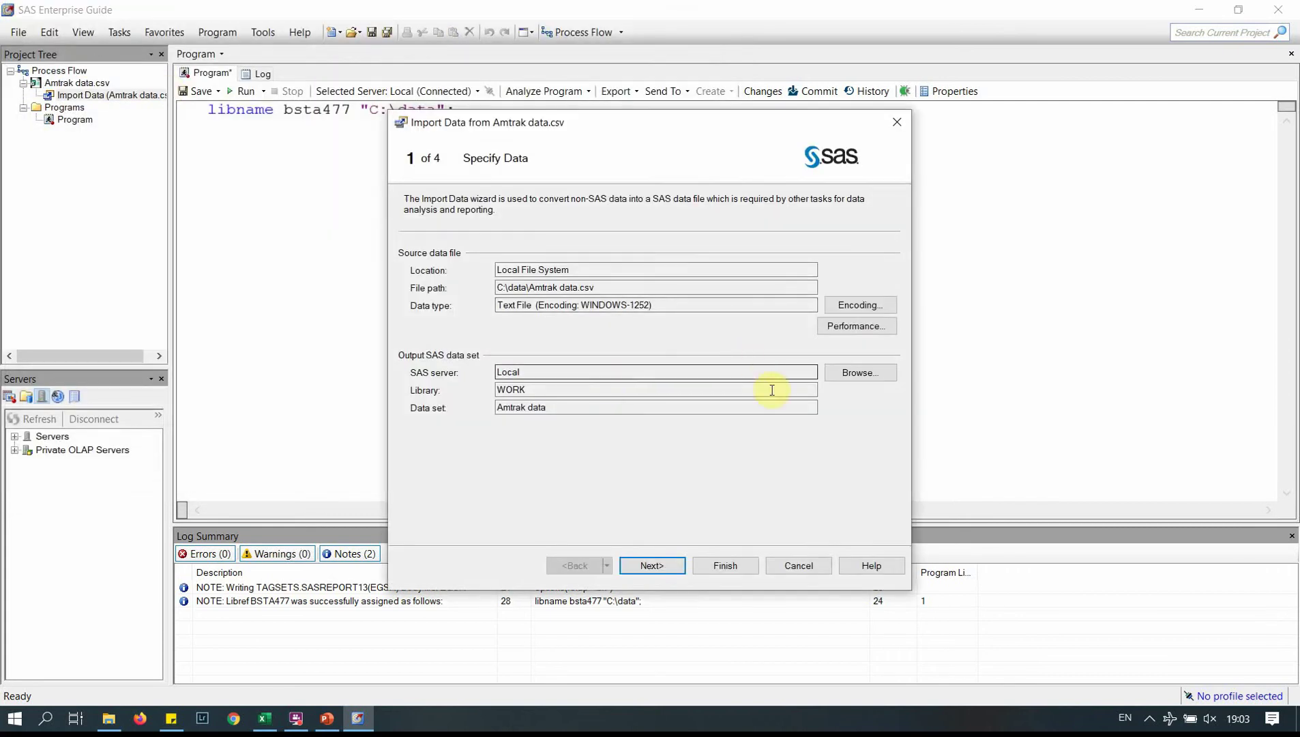
- Complete the import with the default settings, writing the Amtrak data set to the WORK library
drag(505, 390, 535, 384)
click(536, 385)
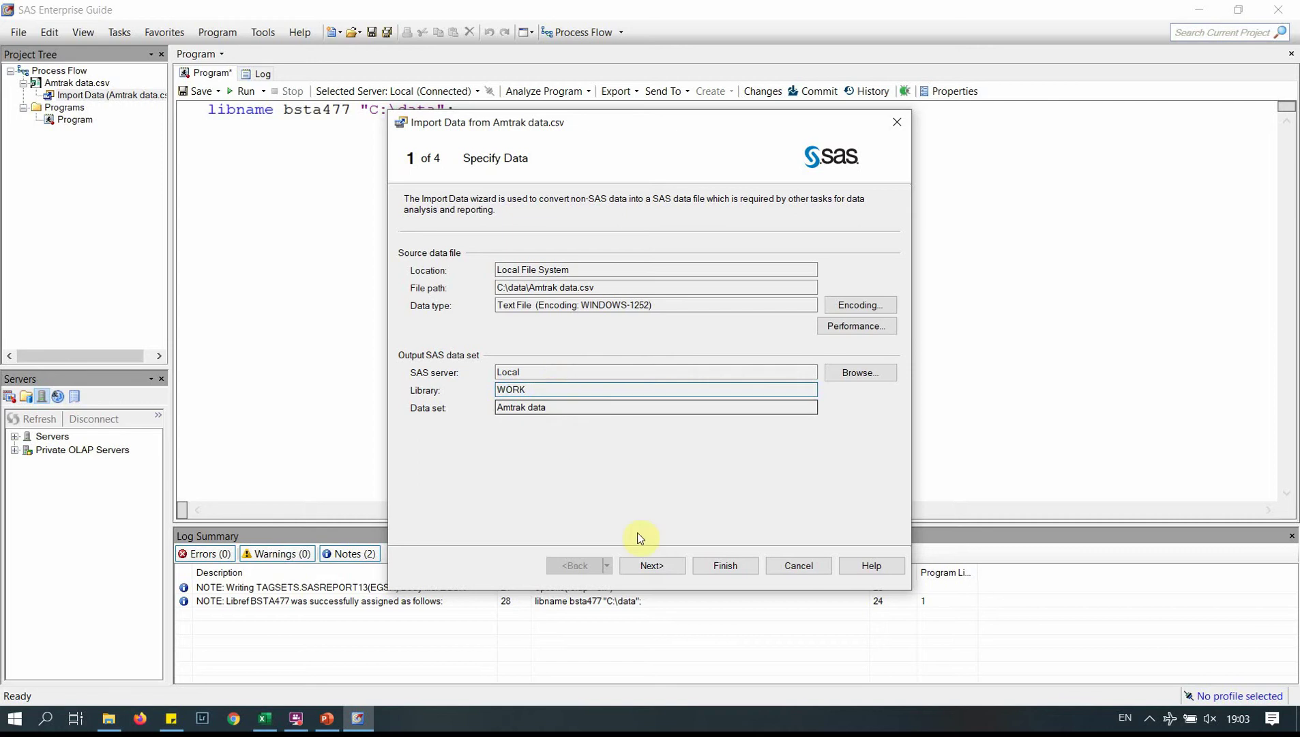
click(651, 566)
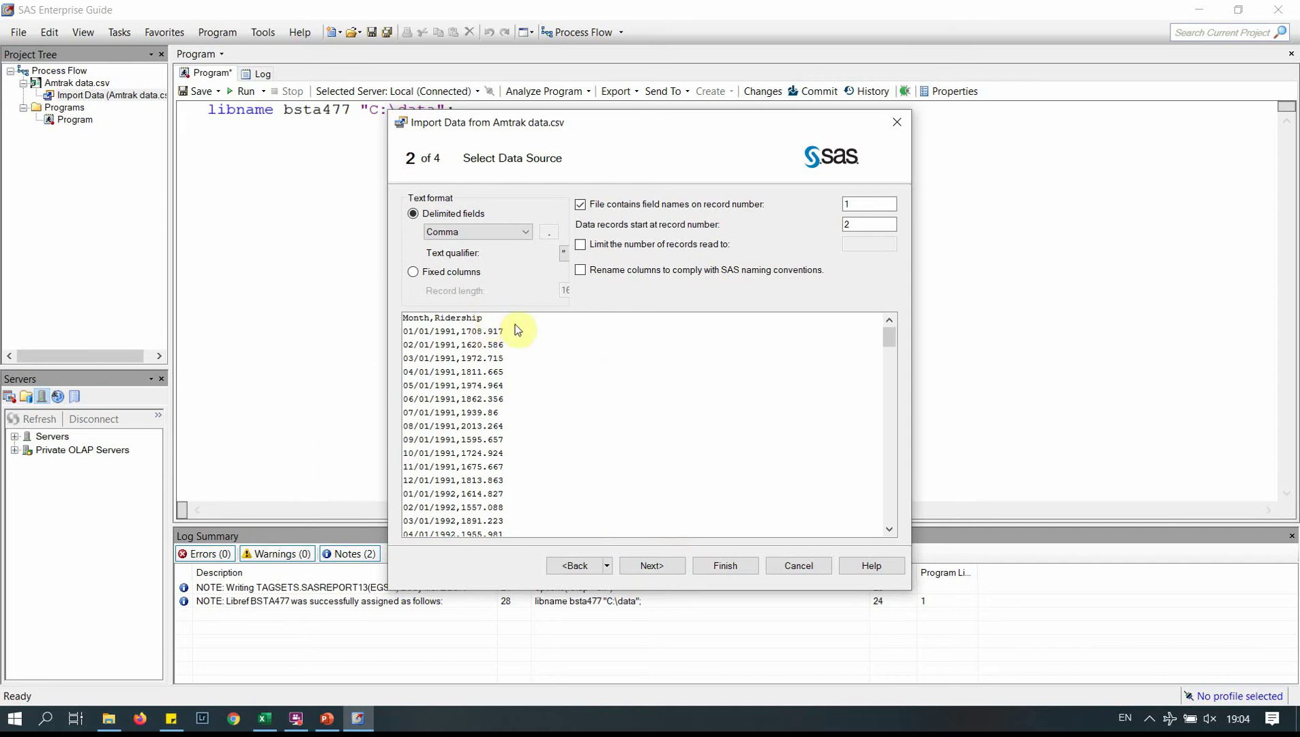
click(652, 565)
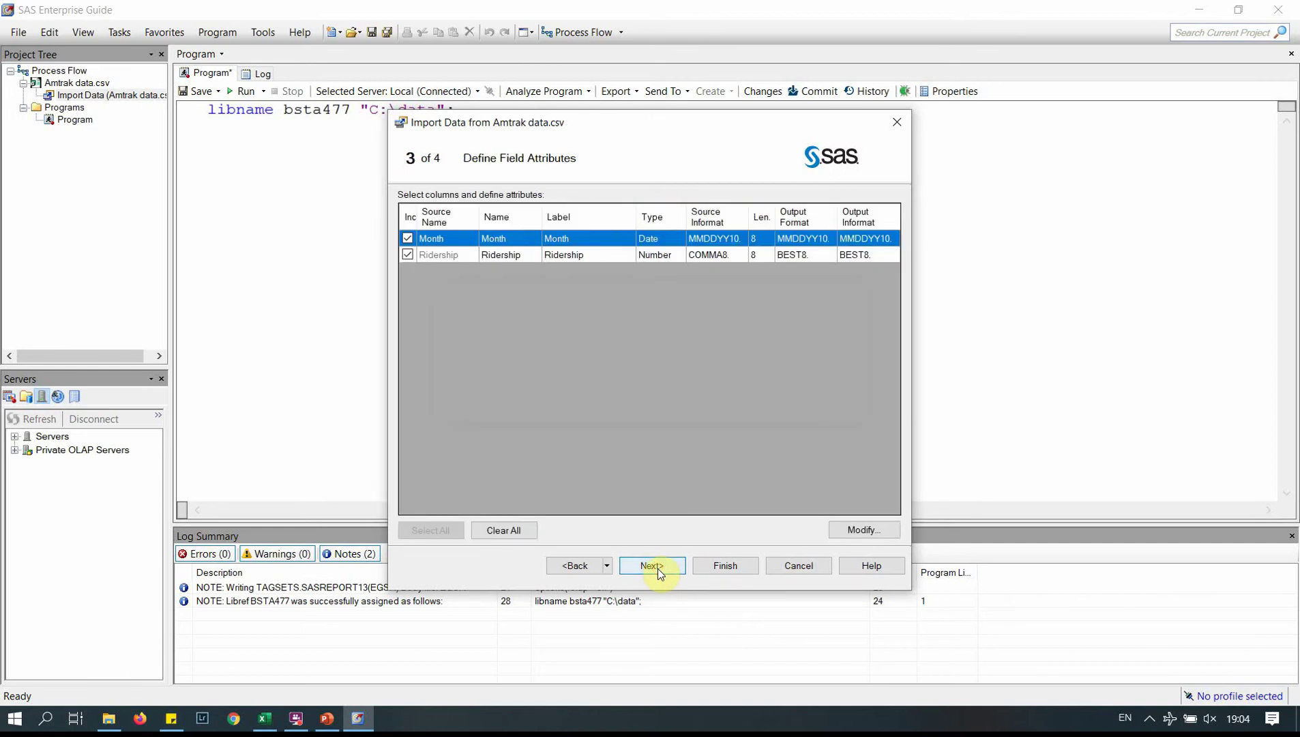
click(656, 568)
click(733, 566)
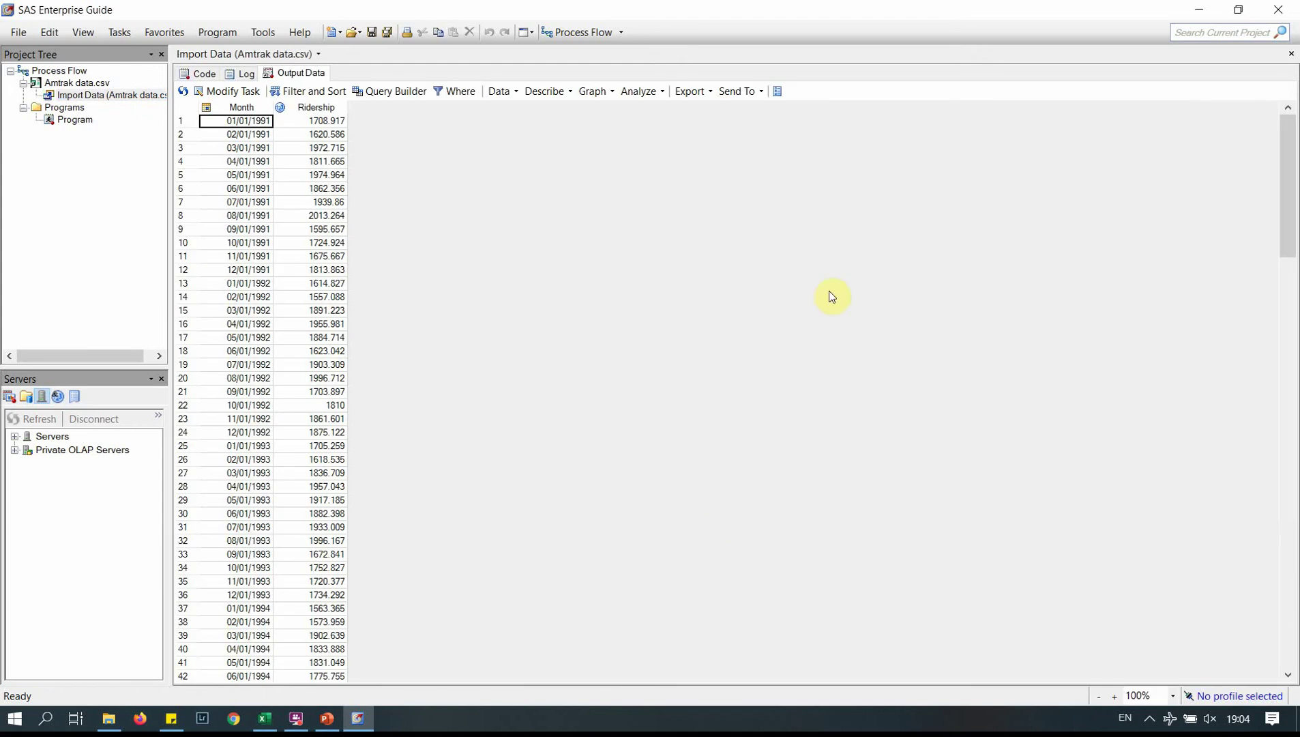
- Examine the Month and Ridership values of the imported data, from the first record to the last
drag(1287, 232, 1288, 684)
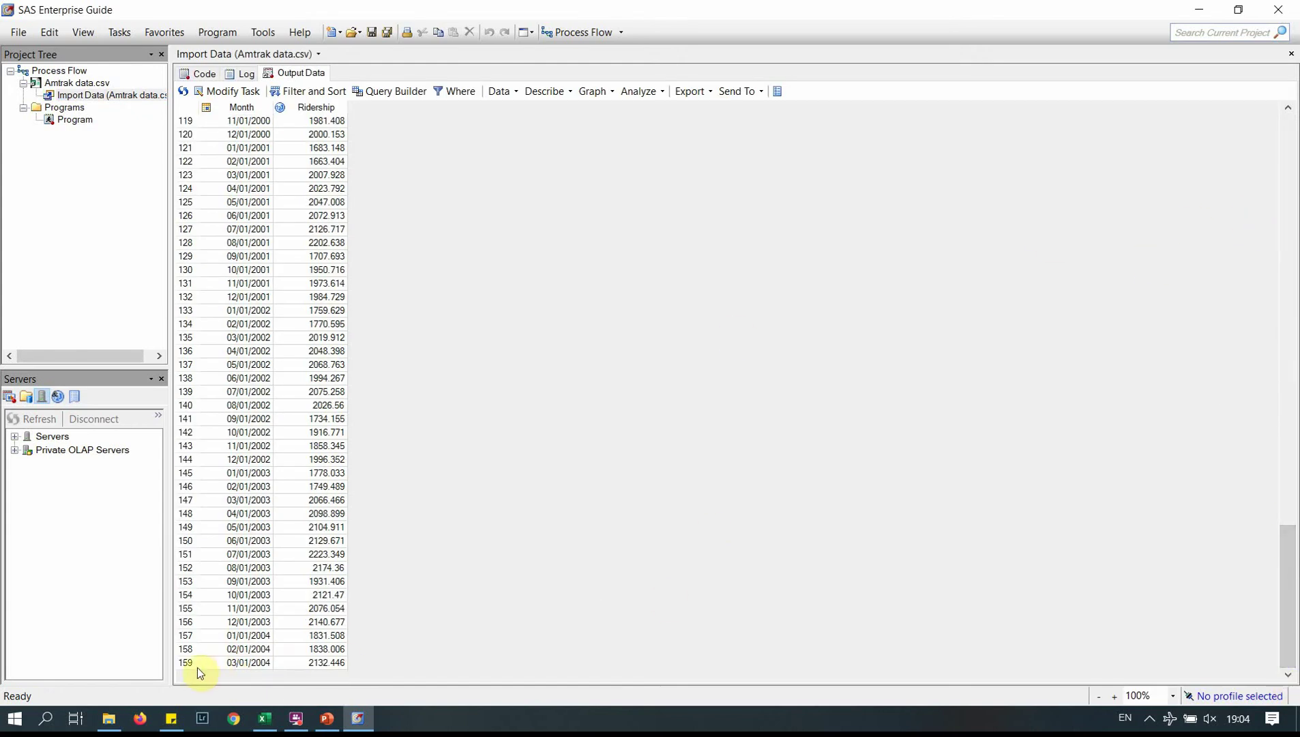
click(253, 663)
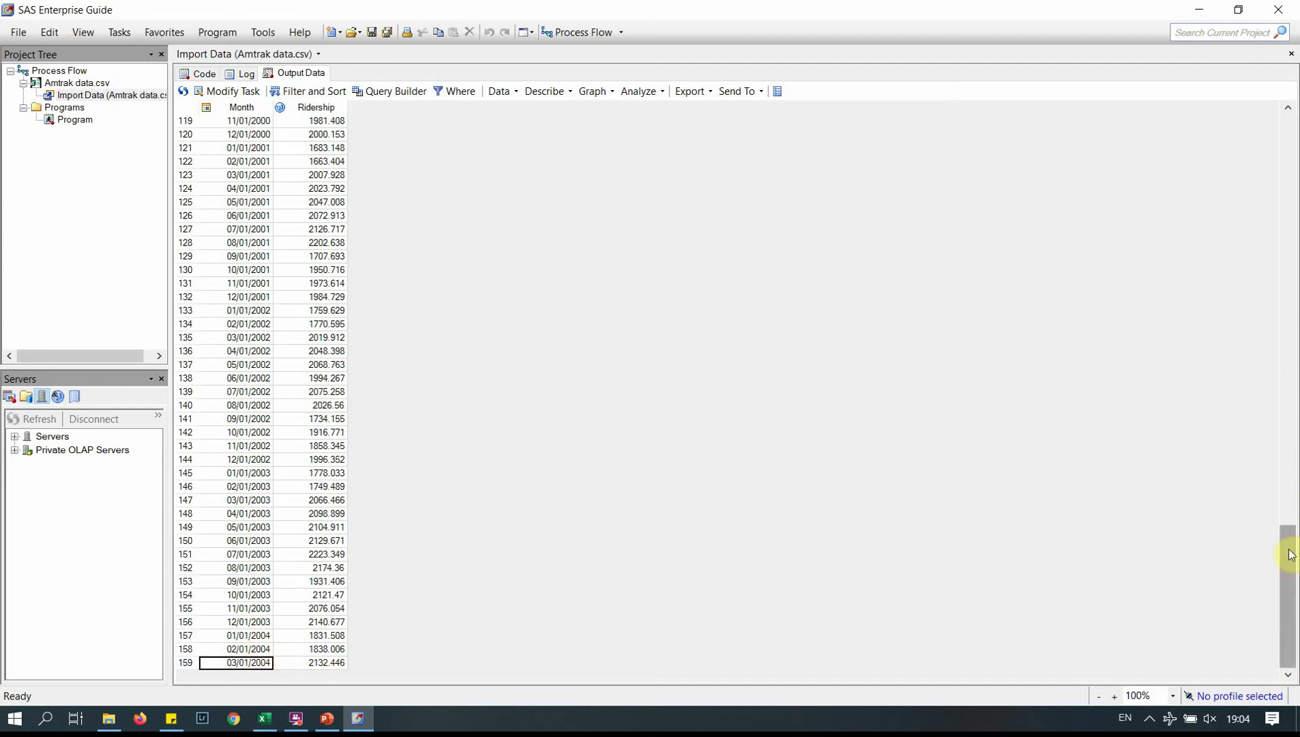
drag(1287, 550, 1287, 128)
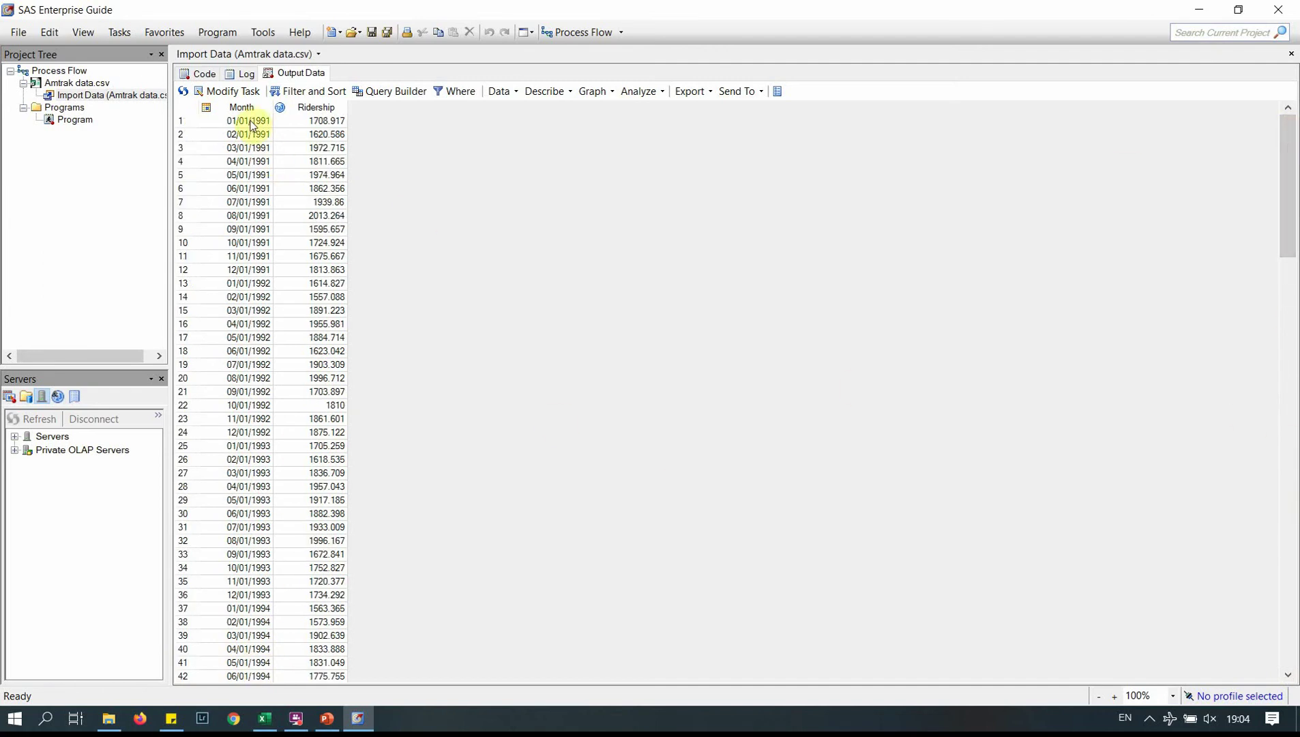
click(251, 122)
click(253, 136)
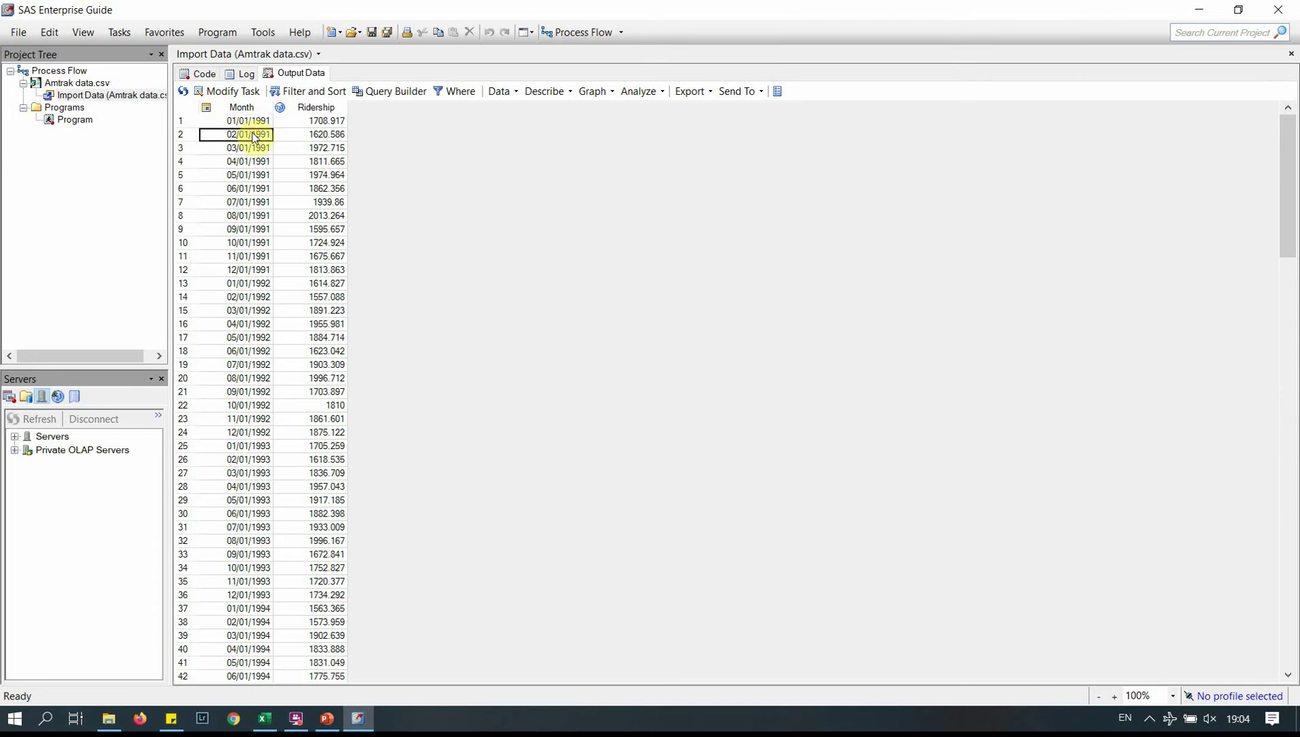
click(338, 121)
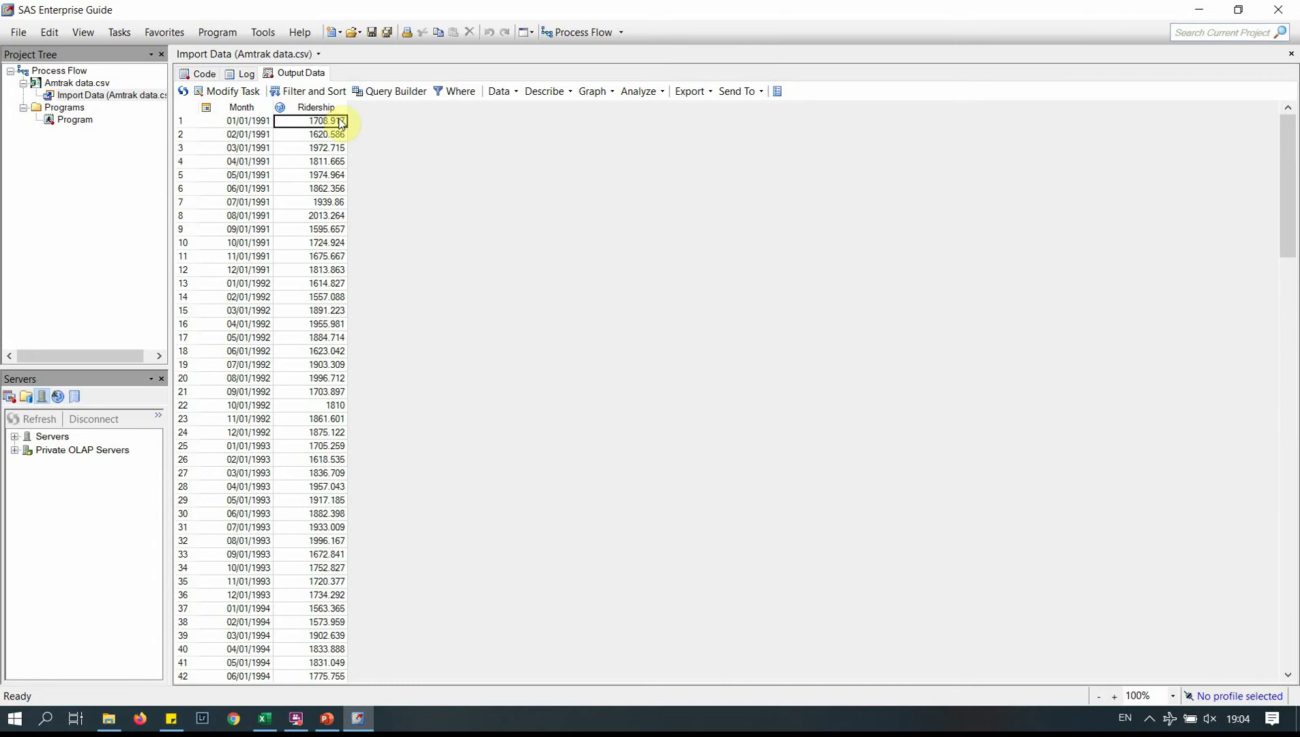
click(338, 137)
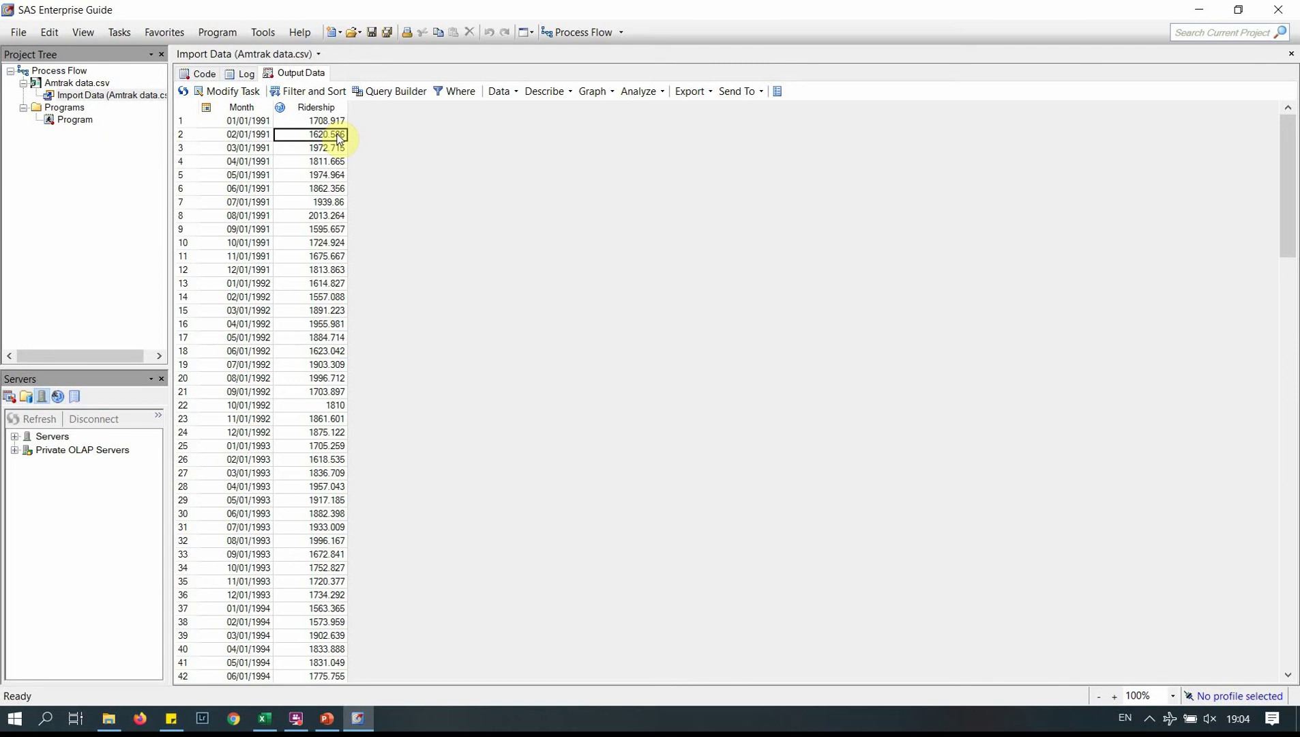
- Start Prepare Time Series Data on the imported data and replace Month with NewTimeID as the time ID variable
click(662, 89)
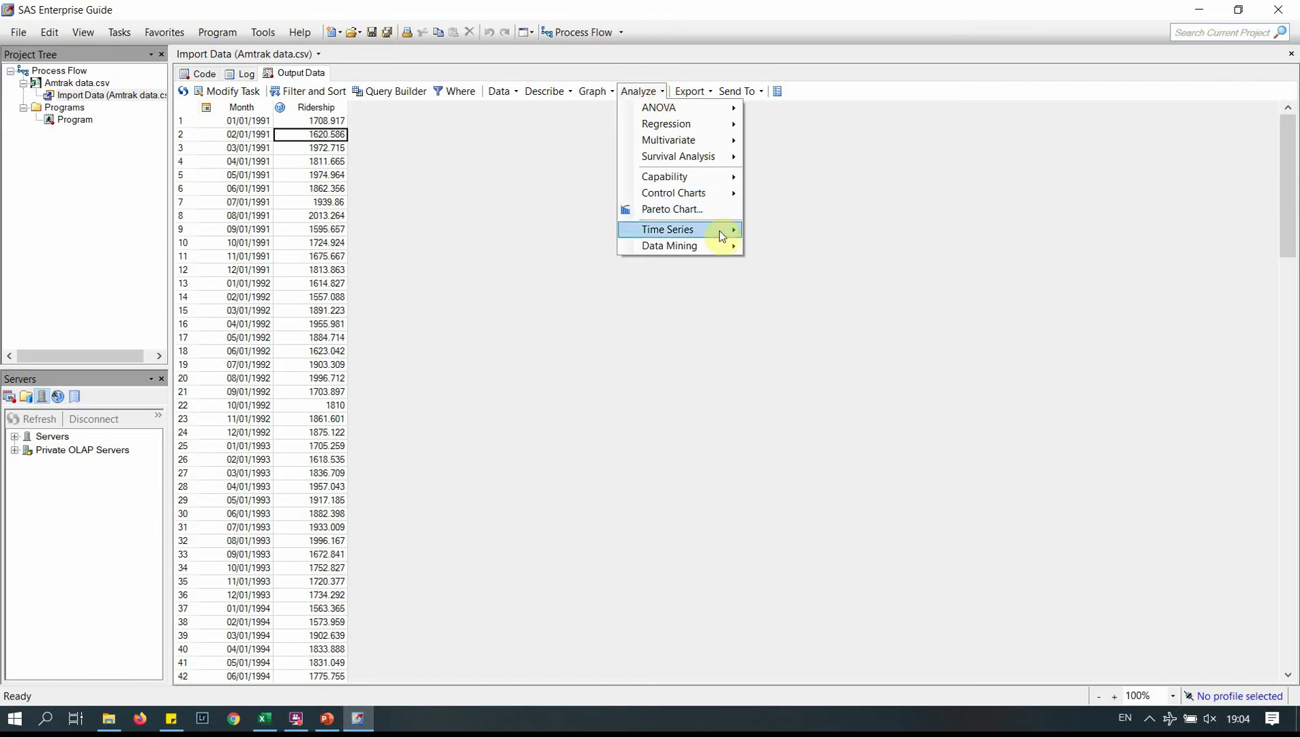
mouse_move(723, 236)
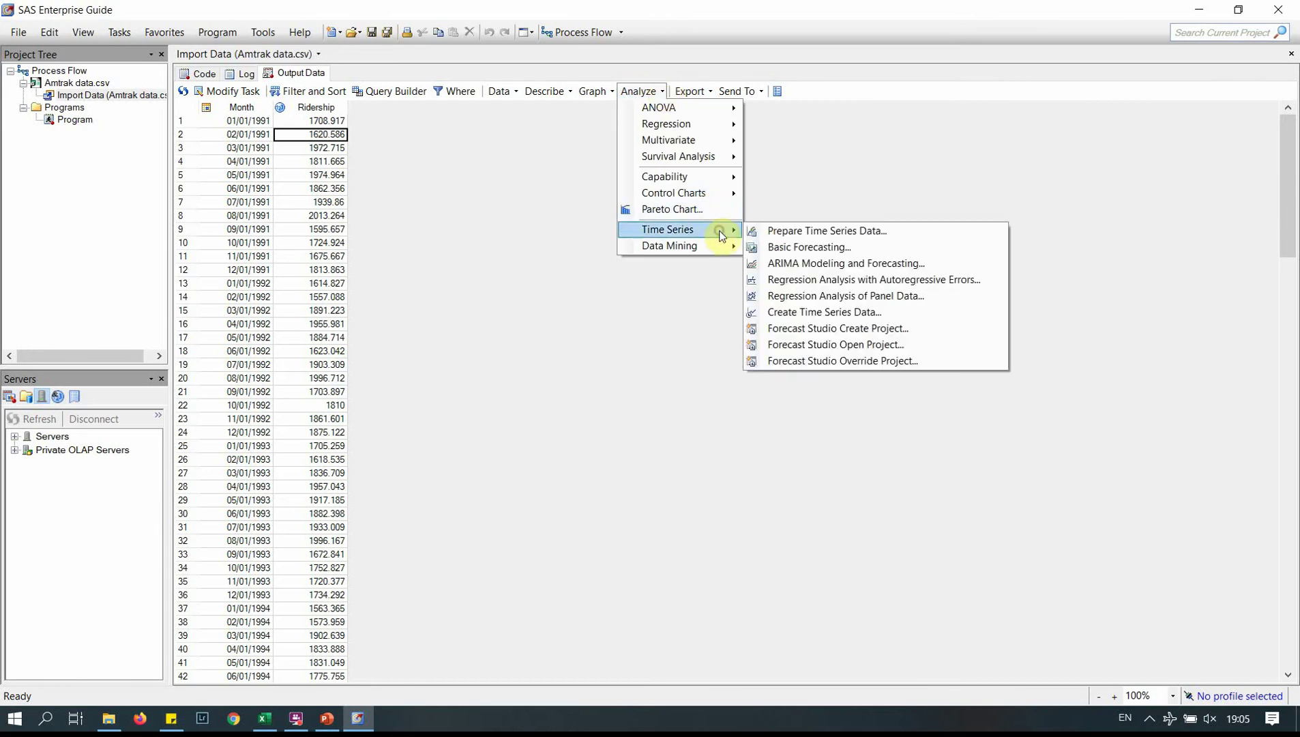
click(910, 234)
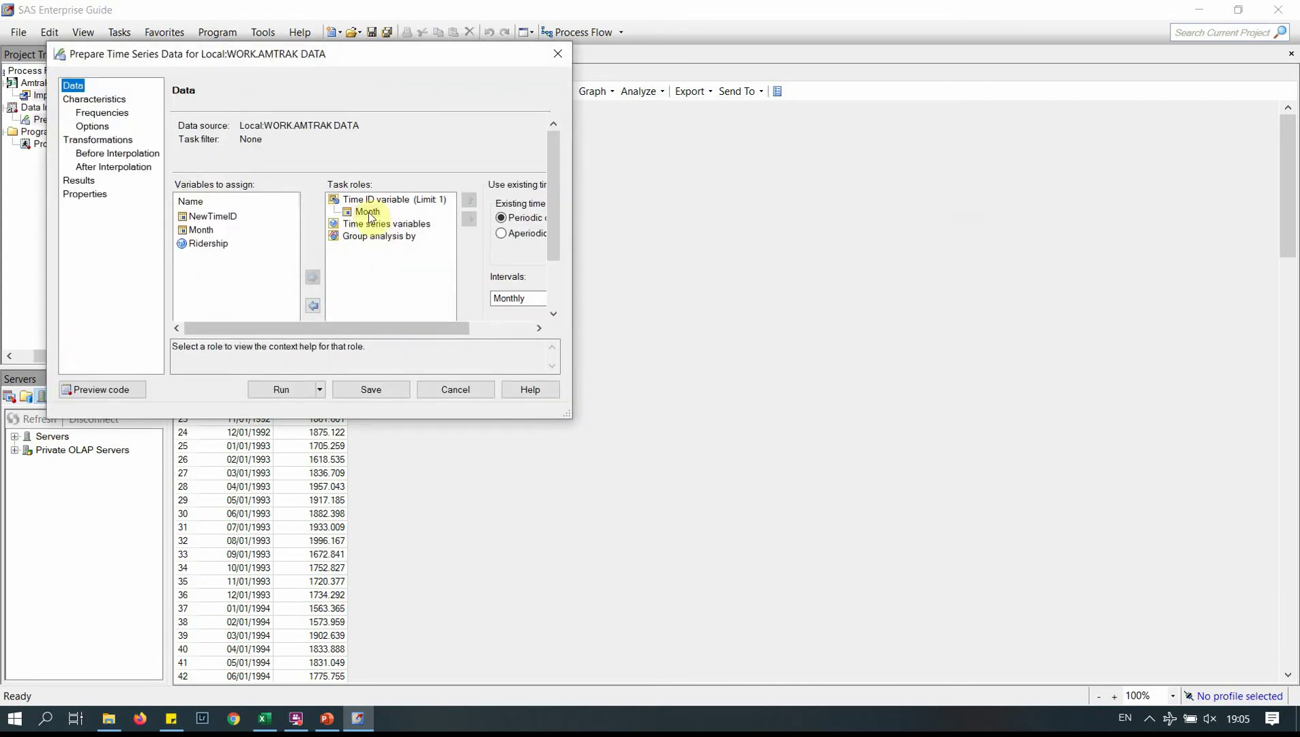
scroll(368, 217, down, 3)
click(367, 144)
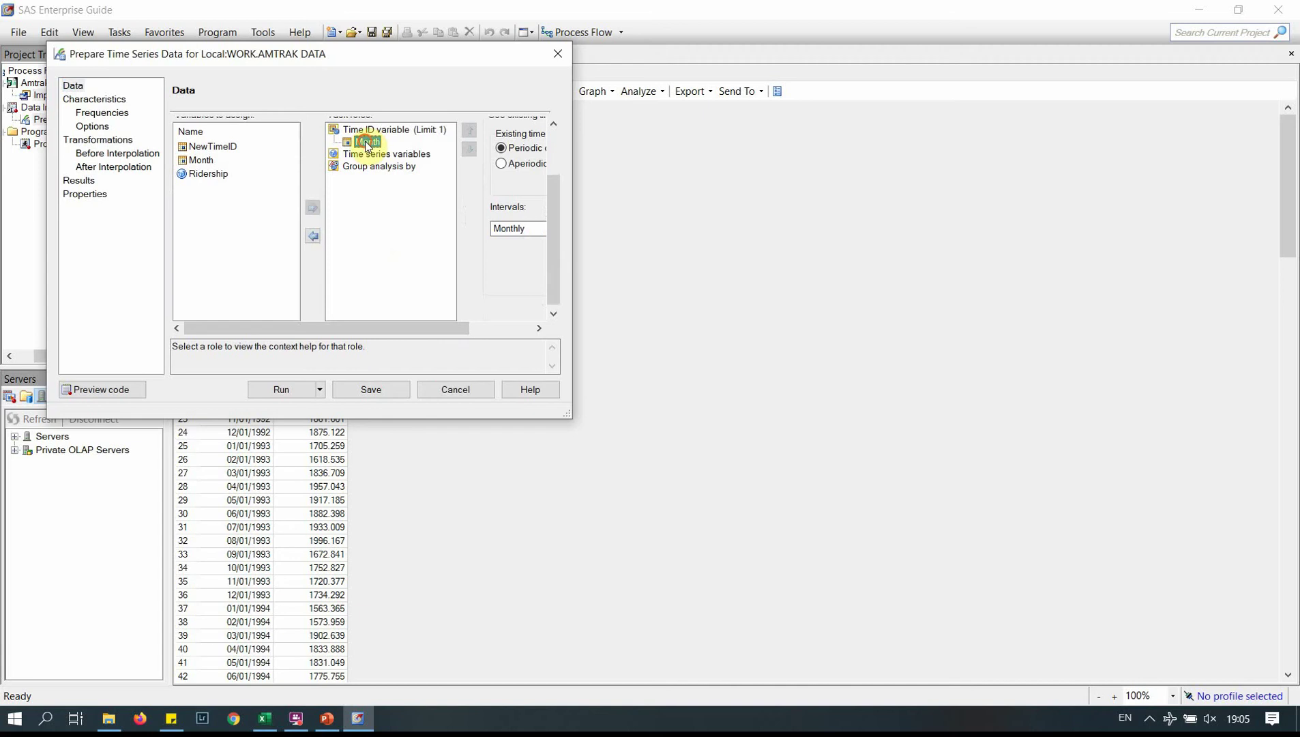
drag(366, 146, 283, 177)
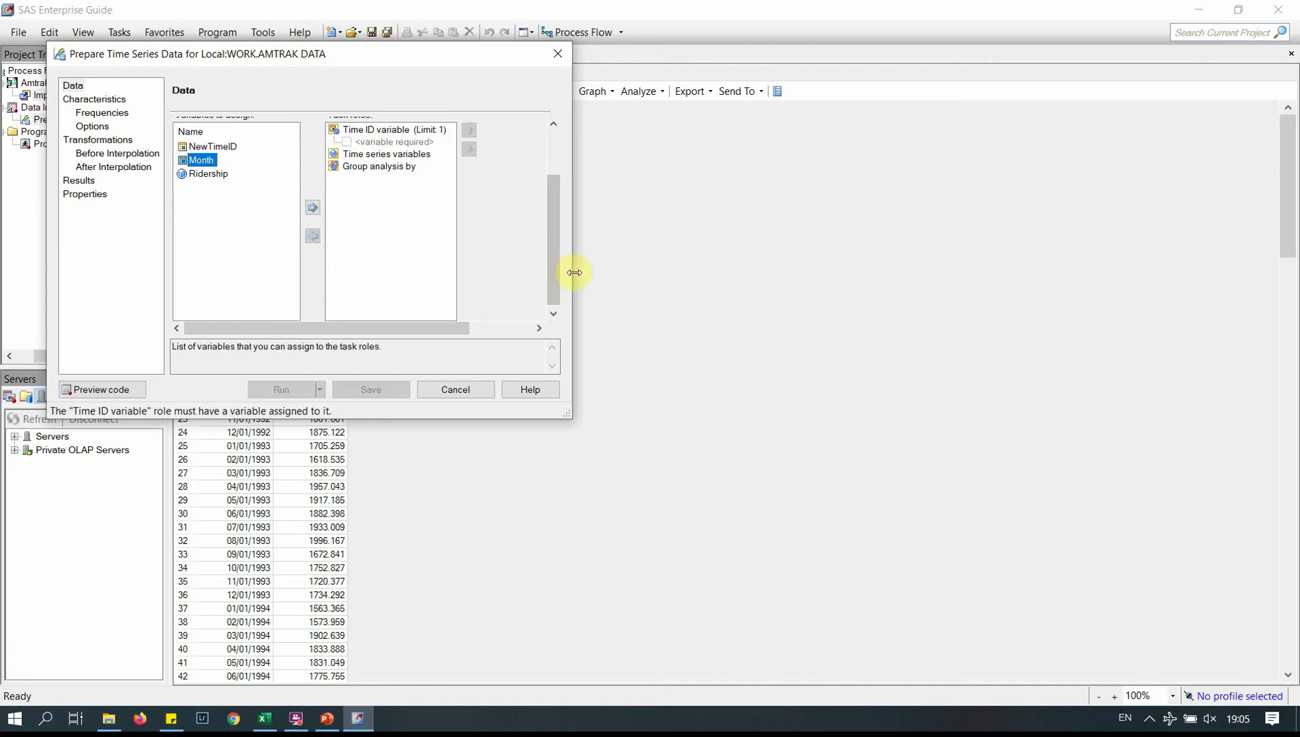
drag(575, 273, 740, 265)
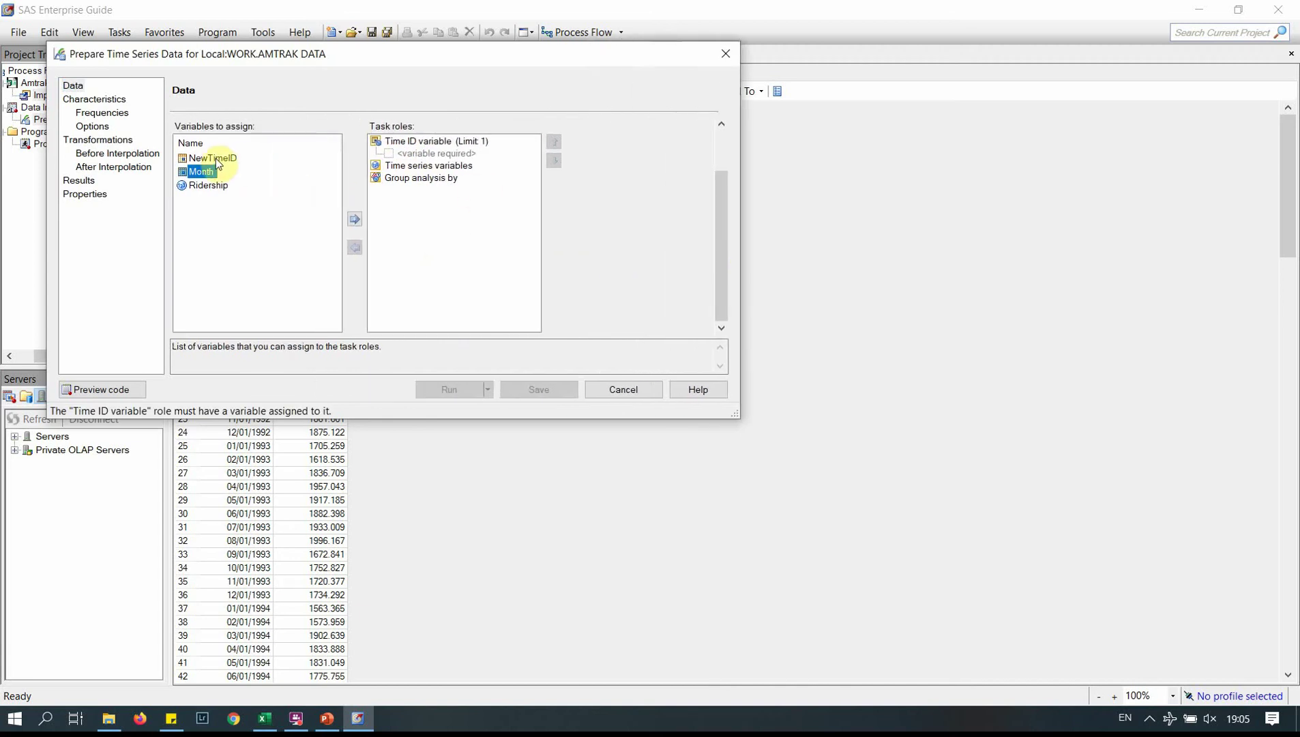
drag(215, 158, 403, 154)
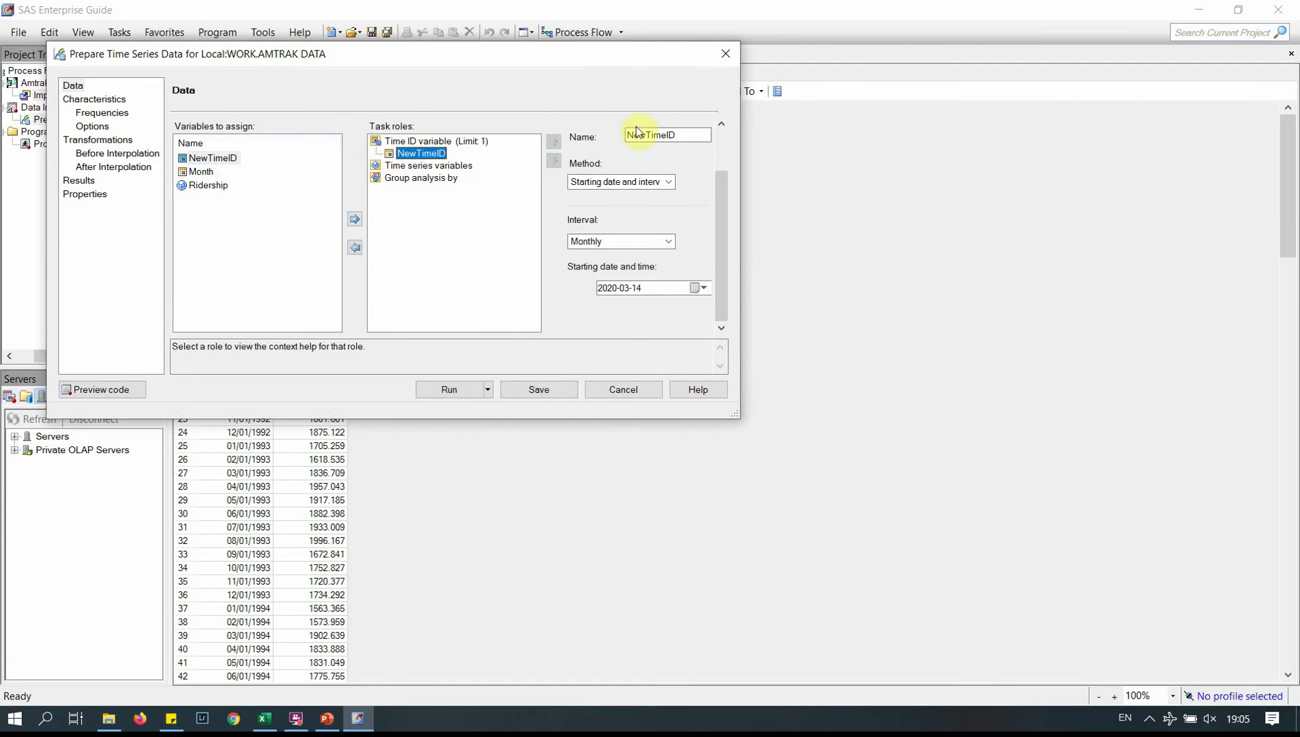
- Name the new time ID variable Date, keeping its Monthly interval
drag(687, 134, 635, 134)
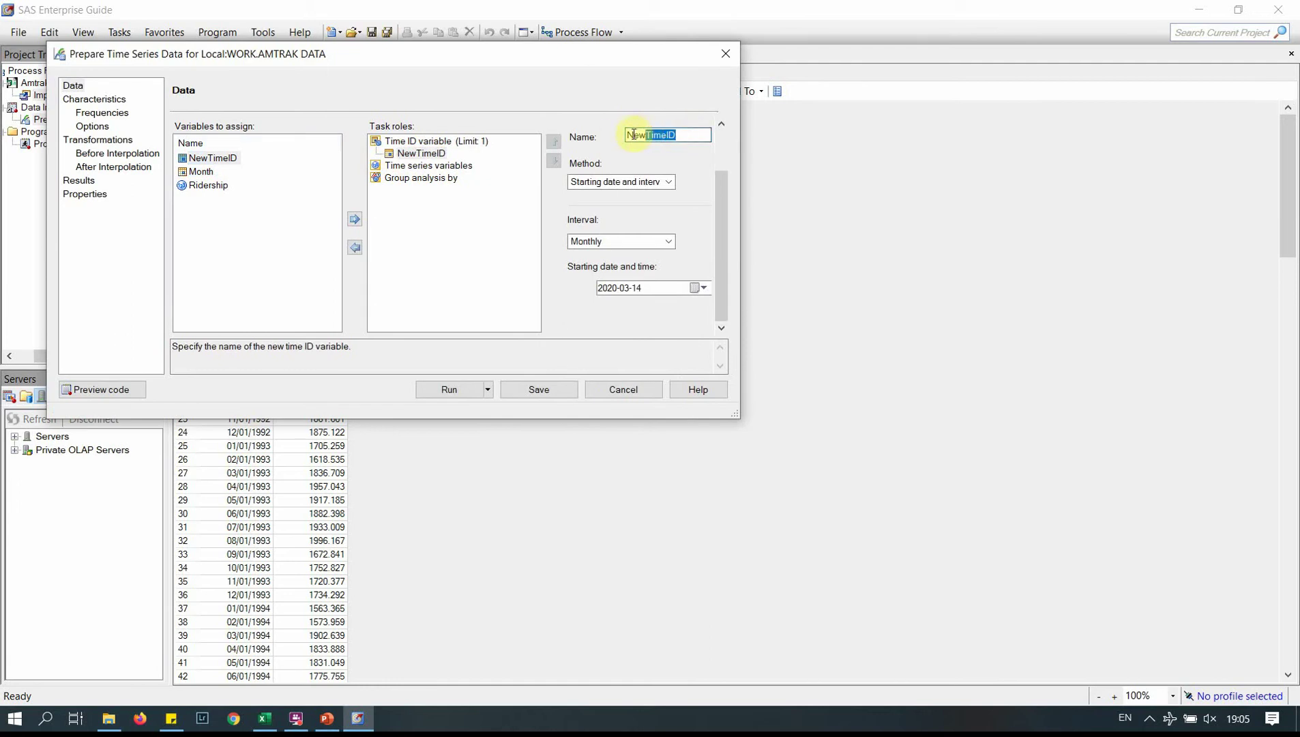
click(631, 134)
double_click(632, 133)
text(Date)
click(591, 246)
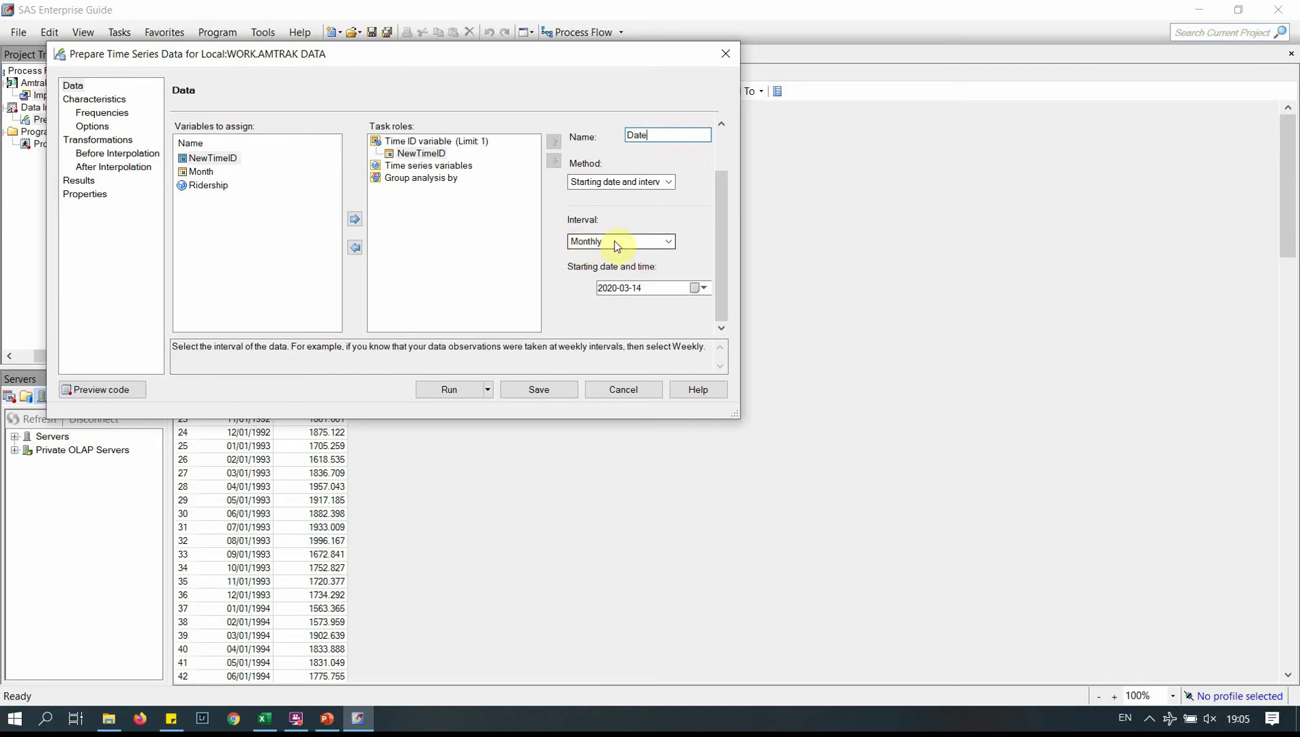
- Set the starting date of the time ID to 1991-01-01 and assign Ridership as the time series variable
click(692, 287)
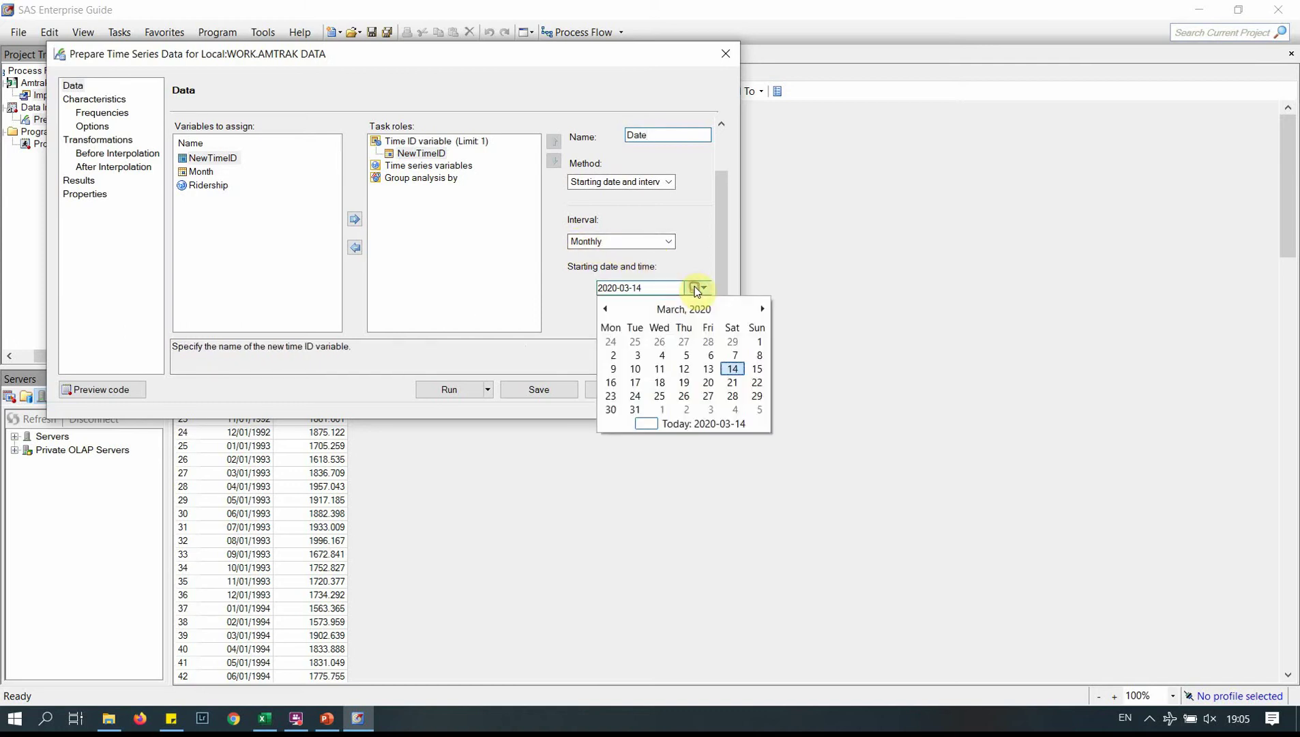
click(693, 310)
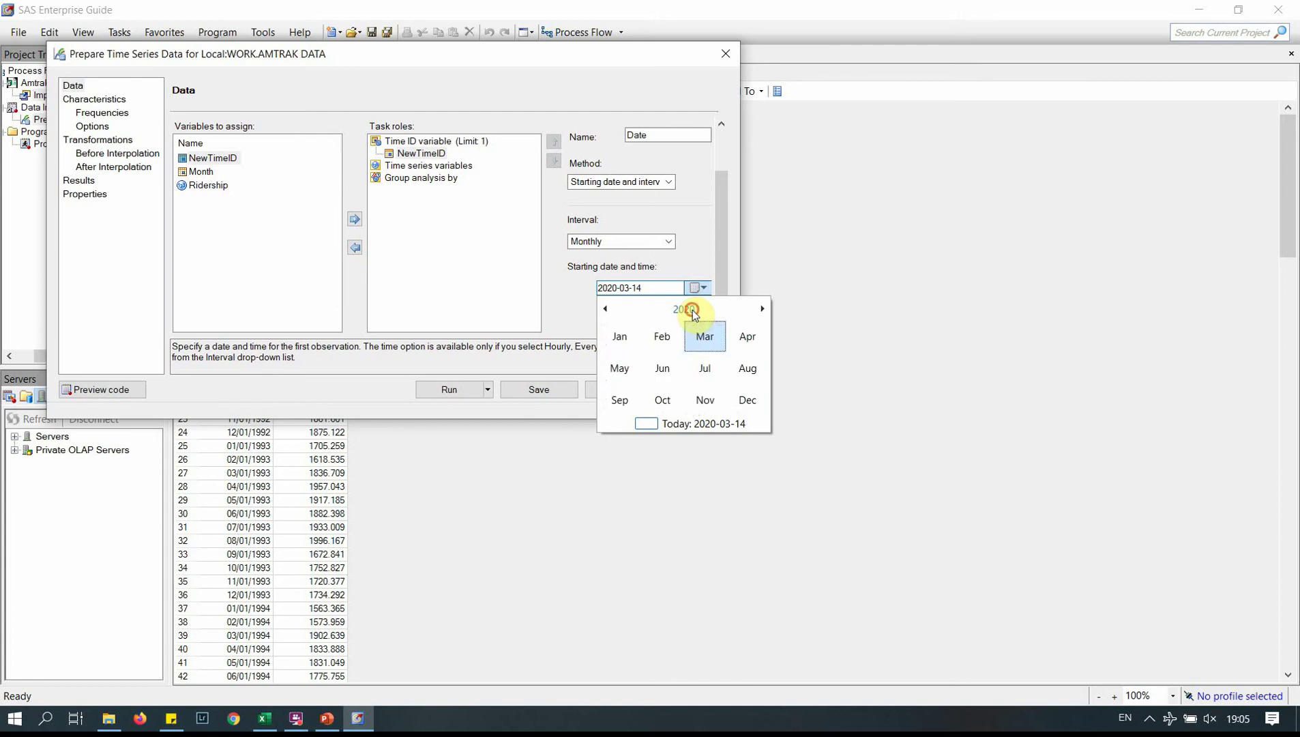
click(694, 312)
click(694, 311)
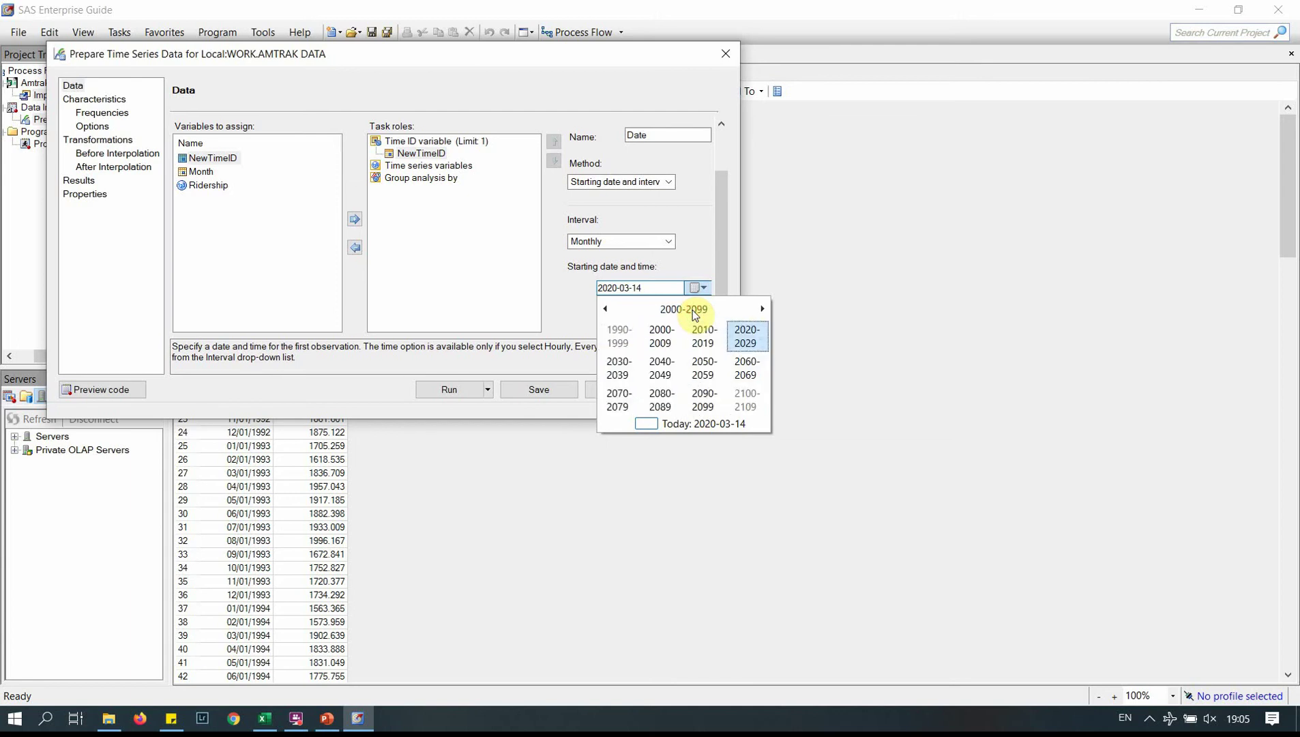
click(615, 341)
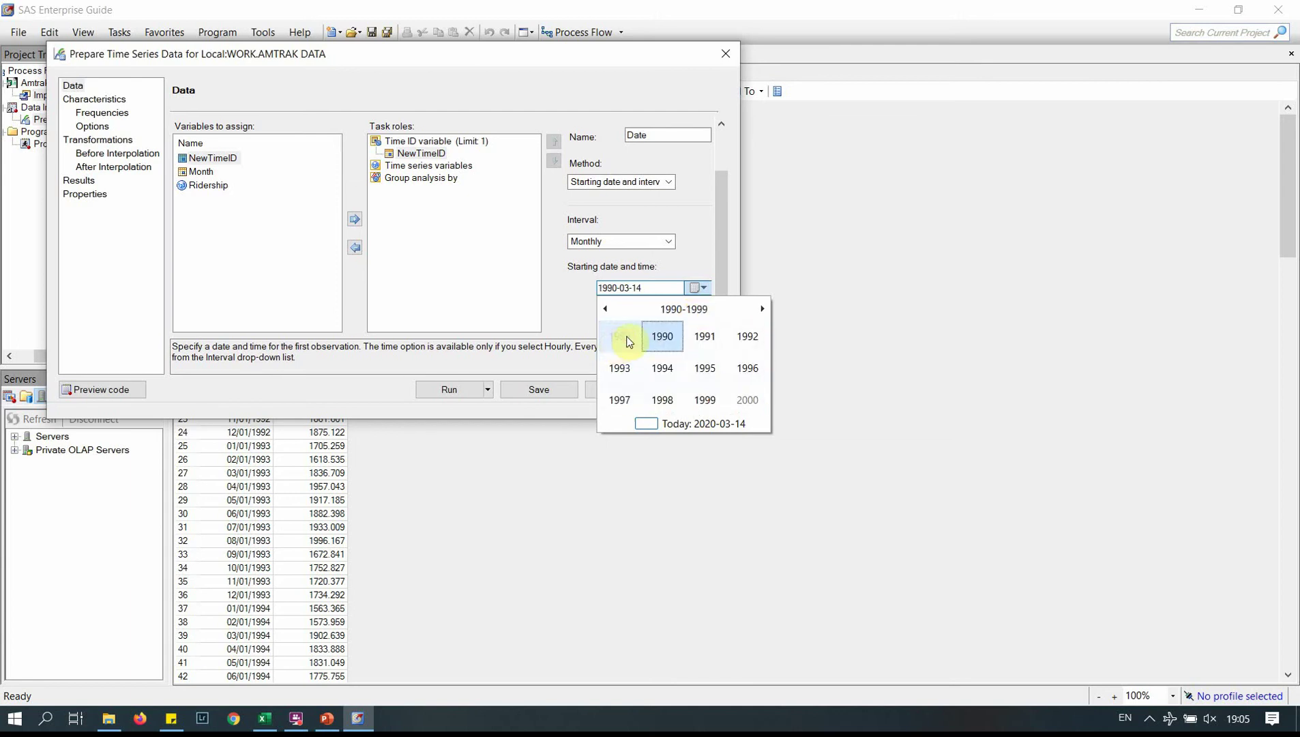
click(703, 341)
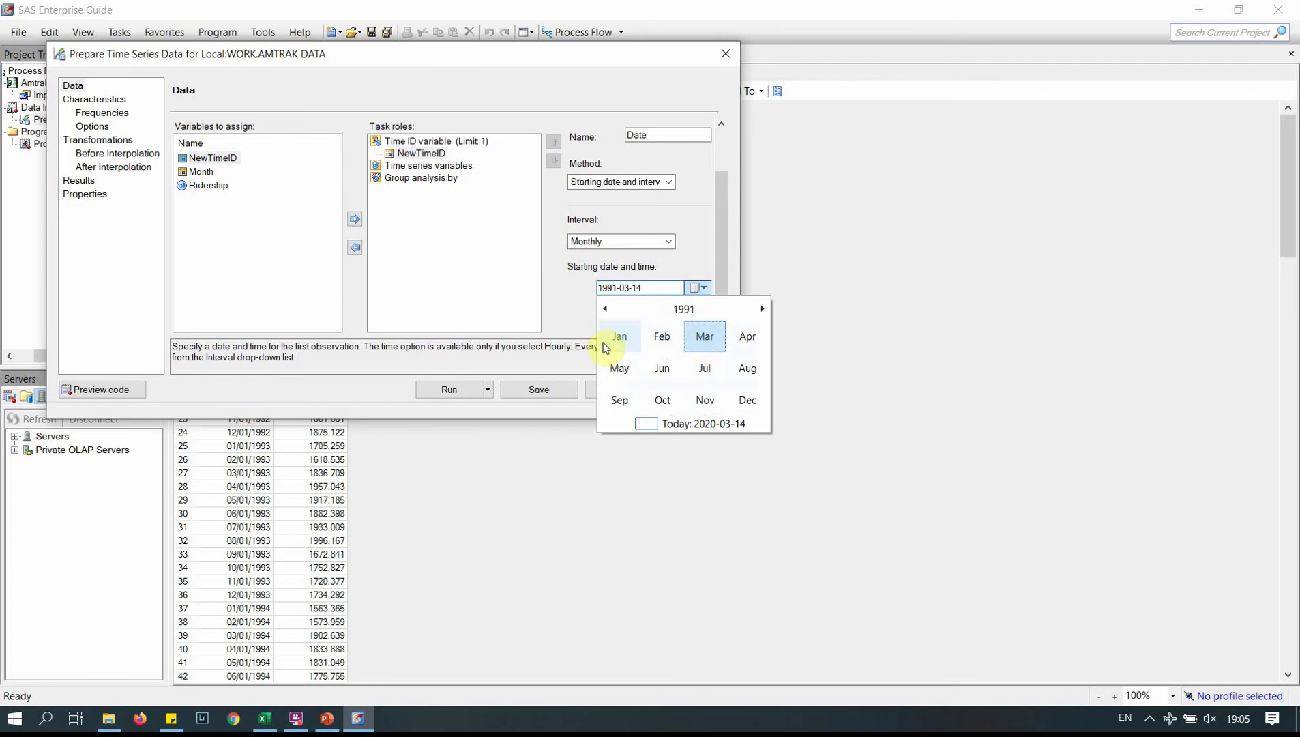
click(618, 338)
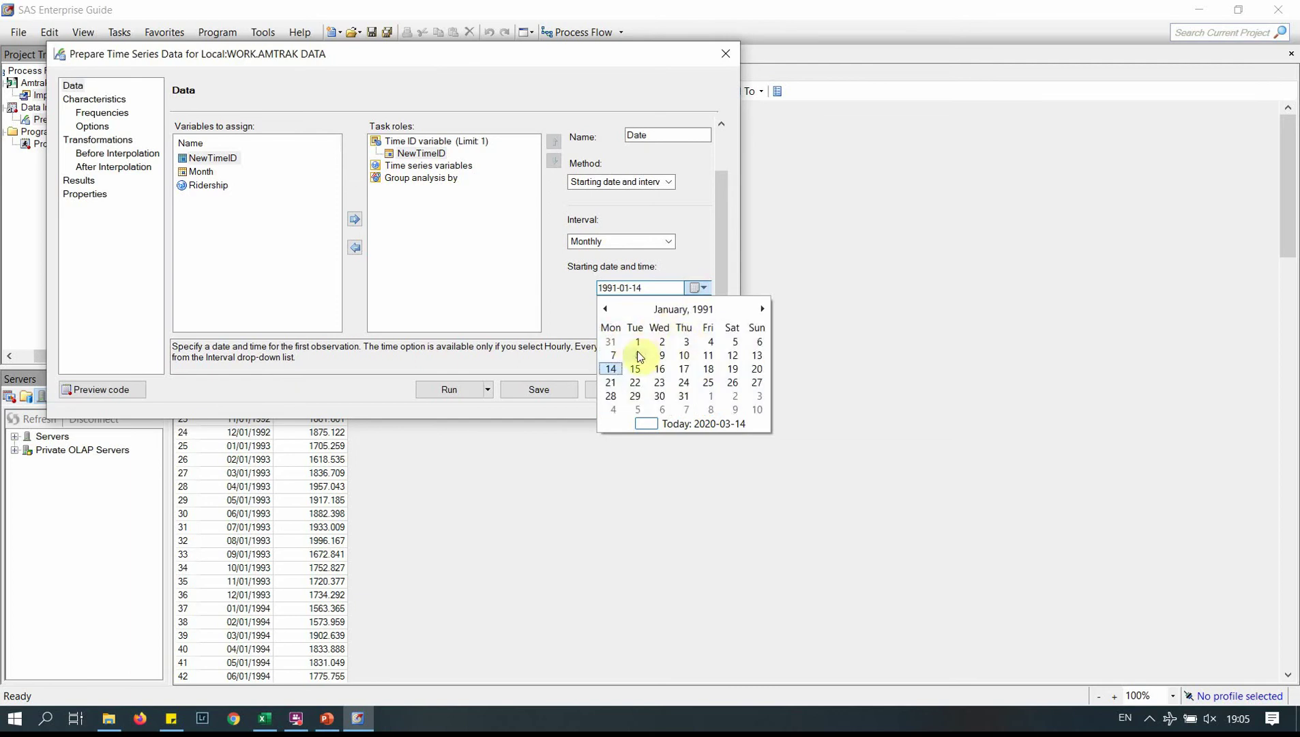
click(636, 342)
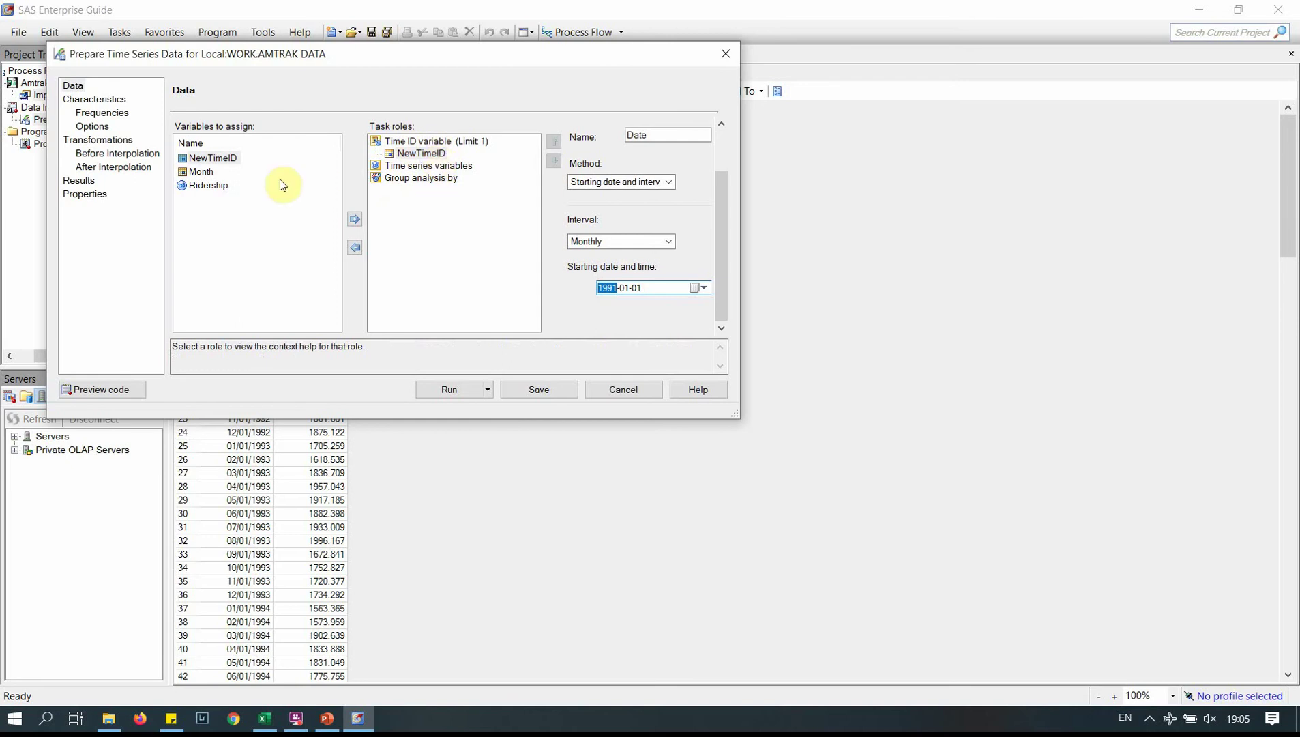
drag(211, 186, 419, 173)
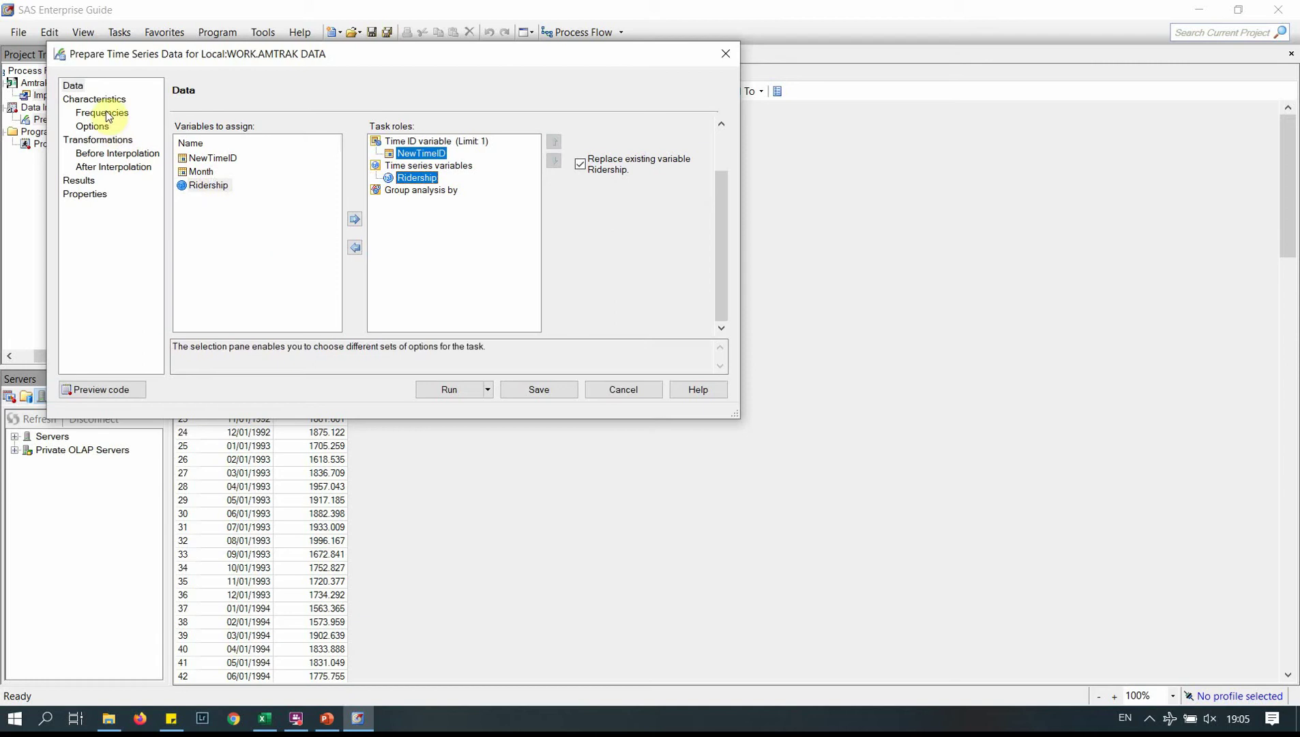
- Direct the modified output data to the BSTA477 library as amtrak_full and run the time series preparation
click(96, 195)
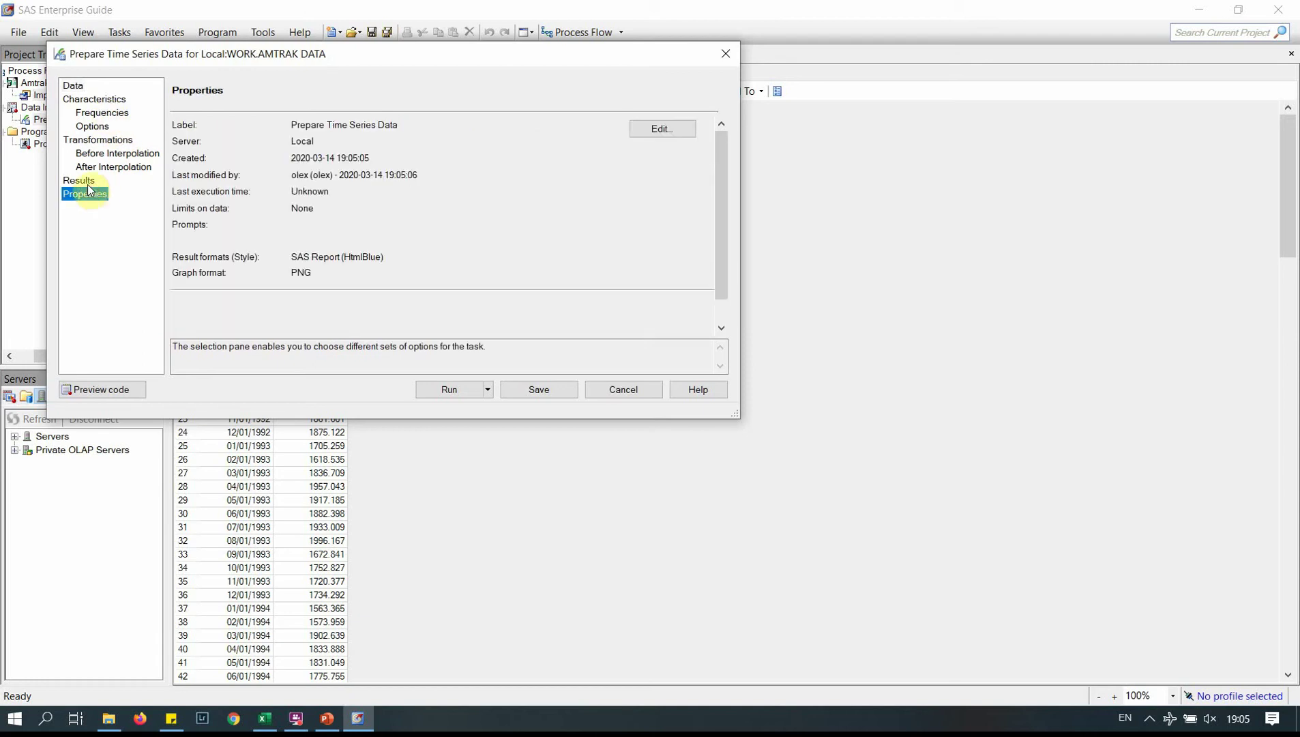
click(87, 185)
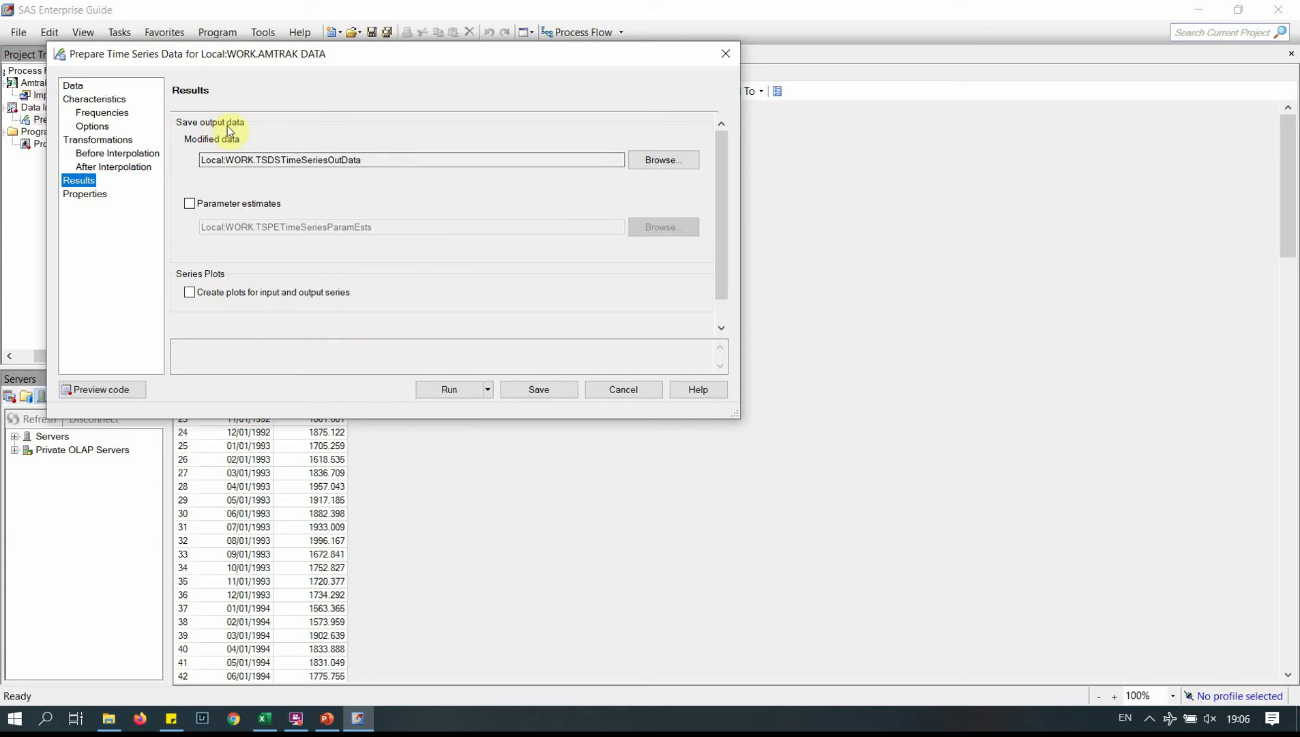
click(667, 161)
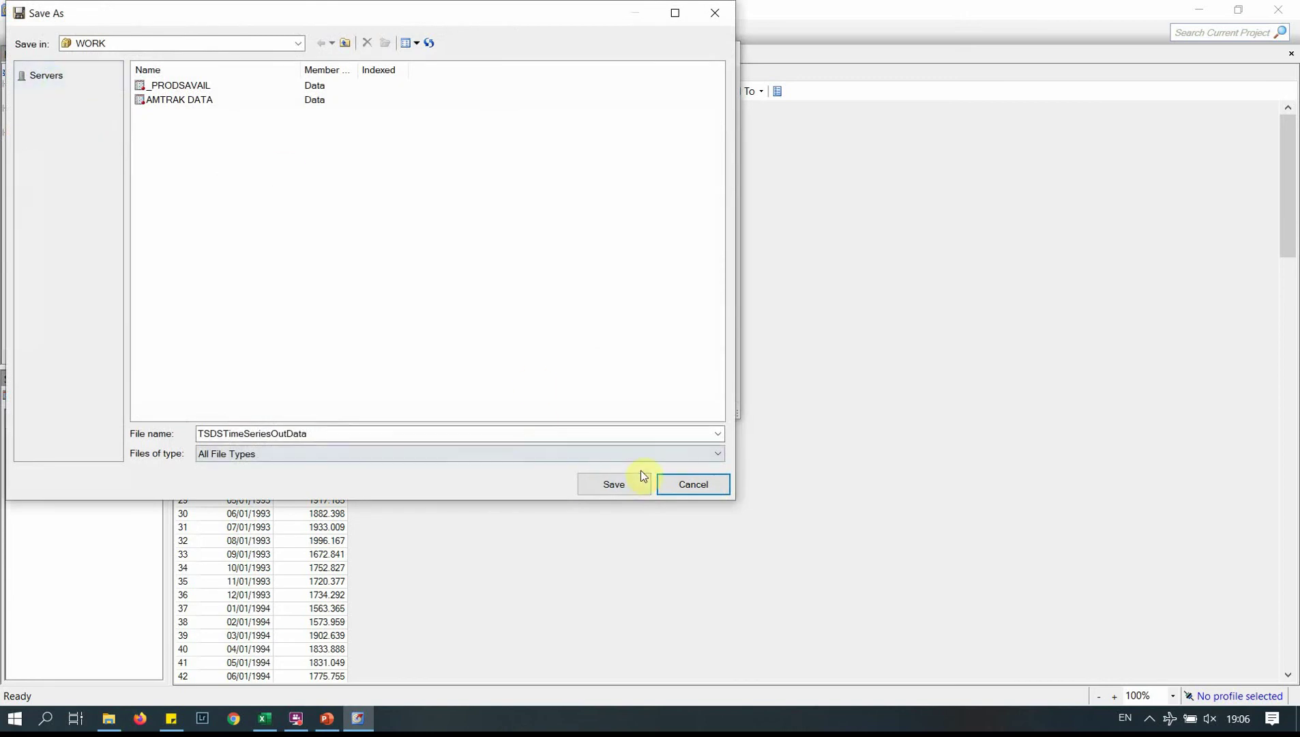
click(689, 486)
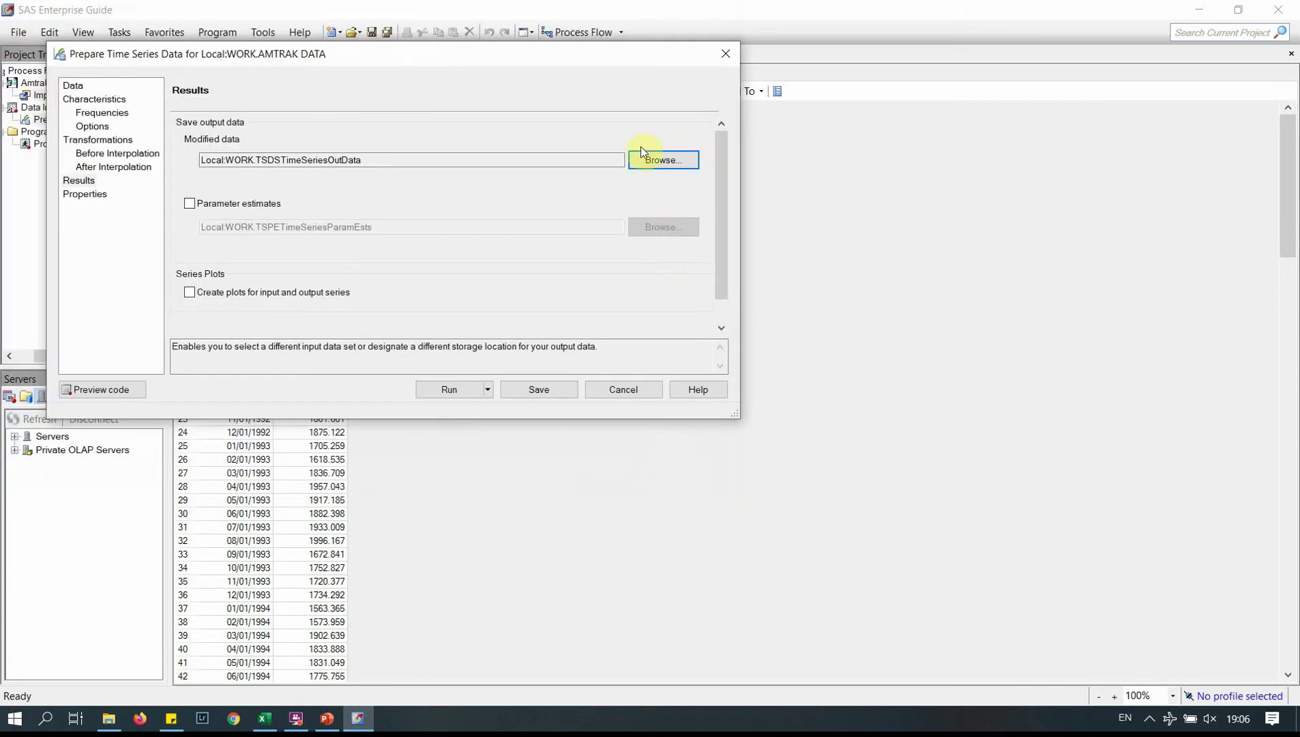
click(668, 164)
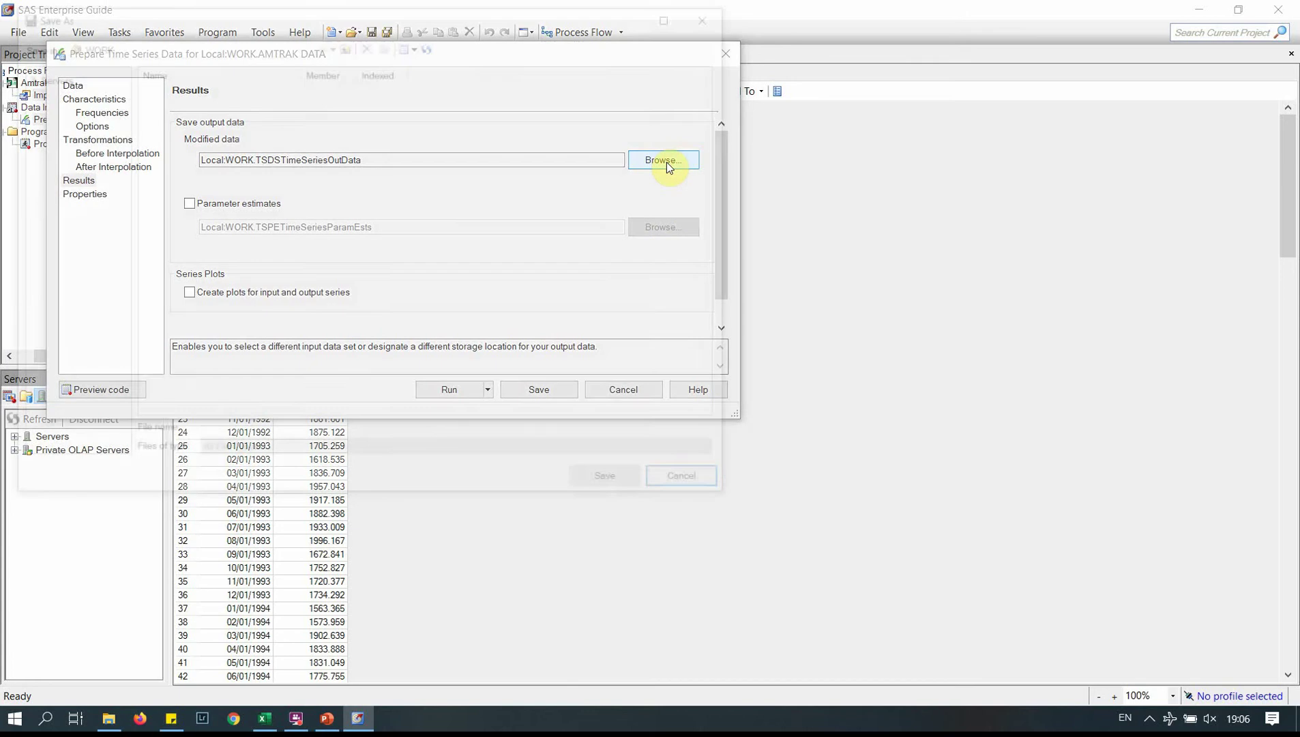
click(56, 77)
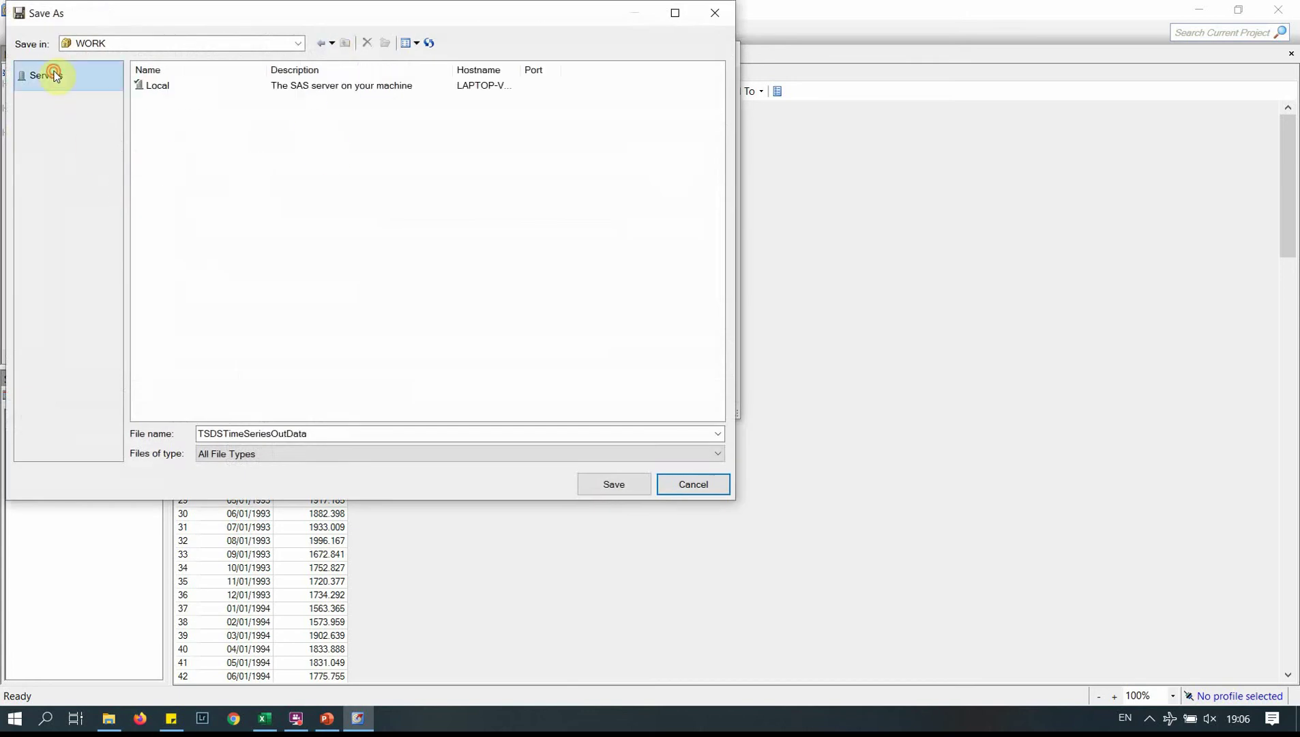
click(161, 88)
double_click(162, 88)
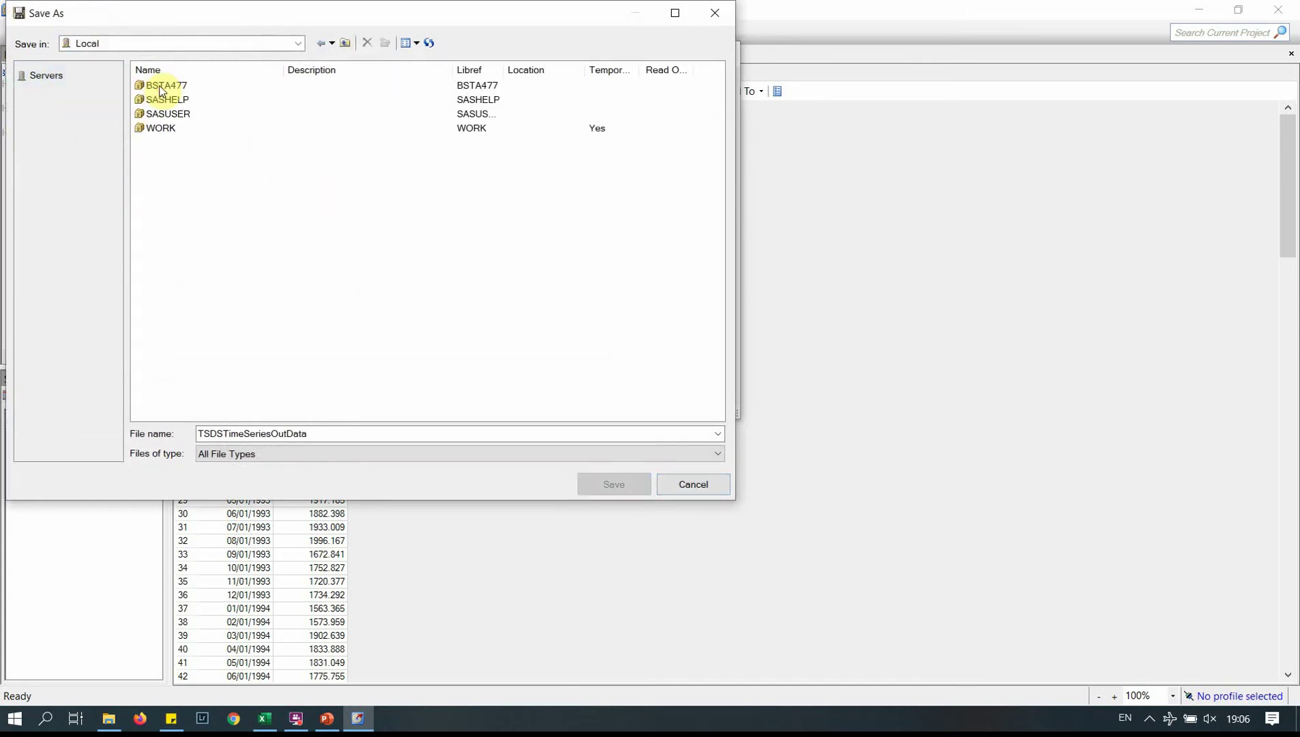
double_click(162, 87)
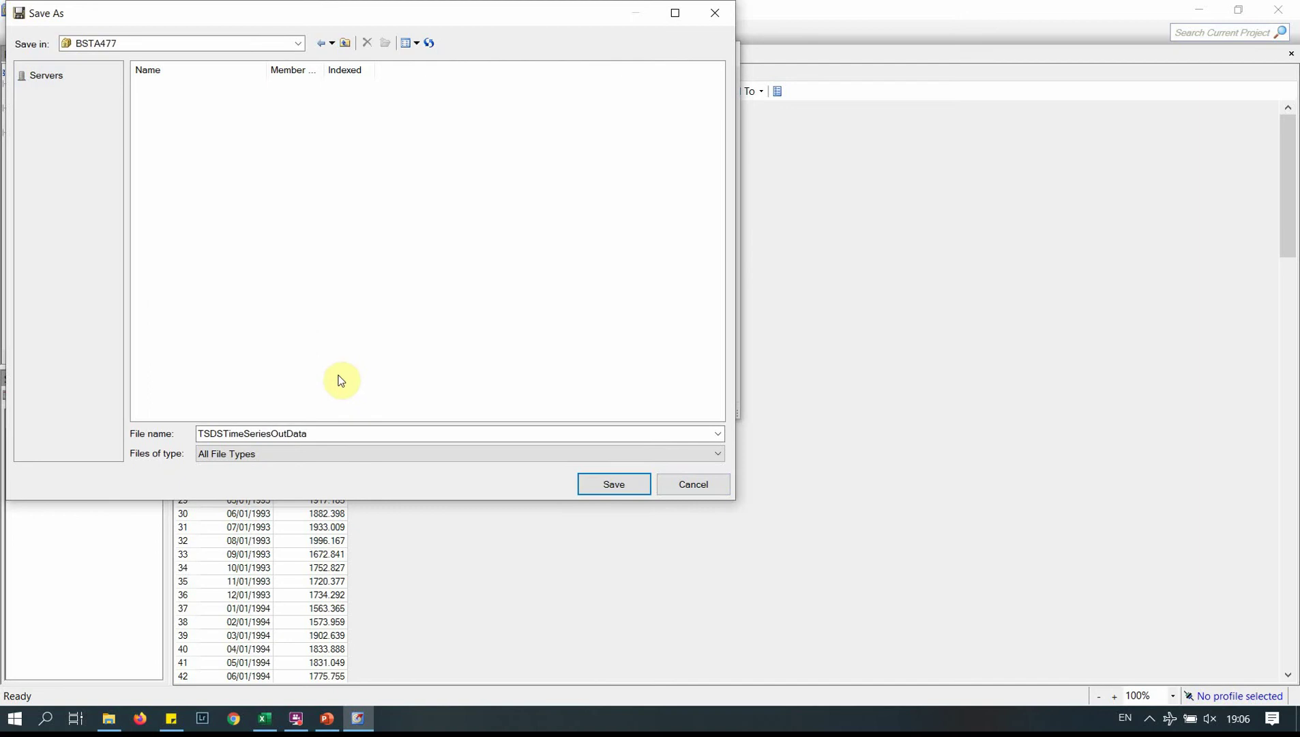
double_click(328, 433)
text(amt)
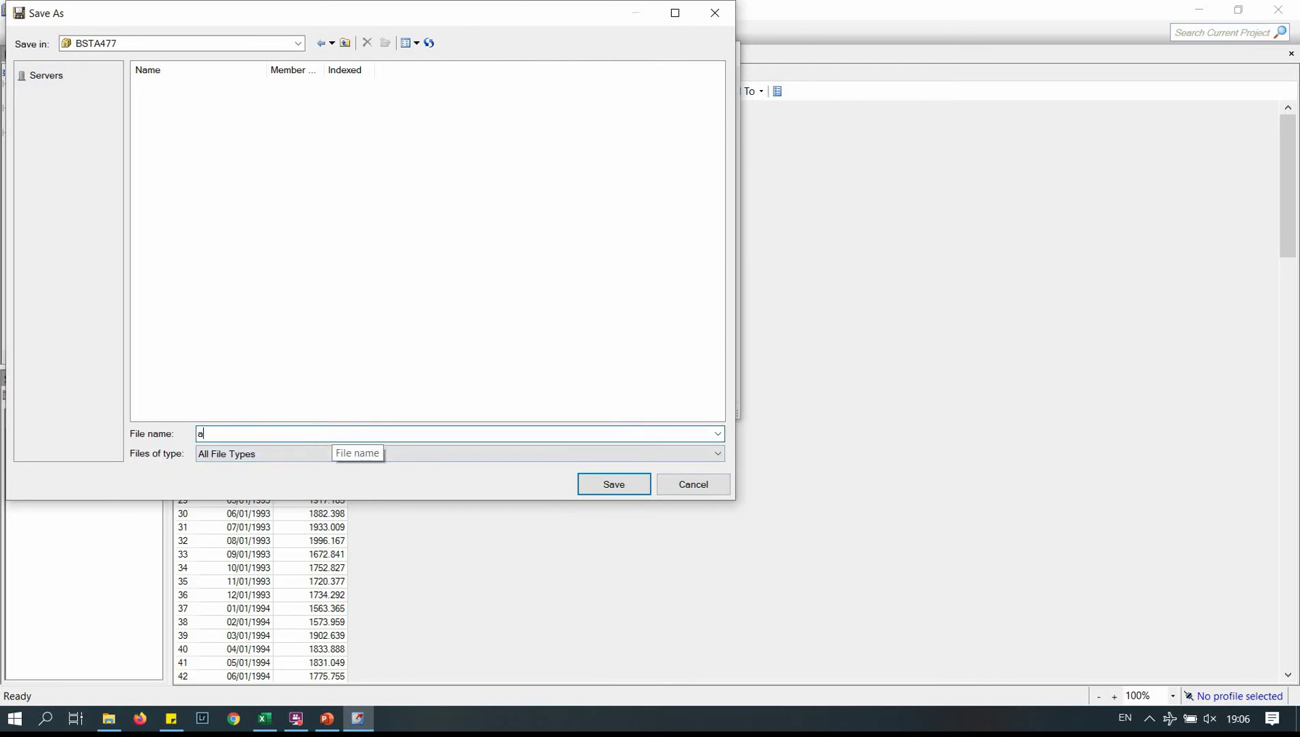
text(rak_full)
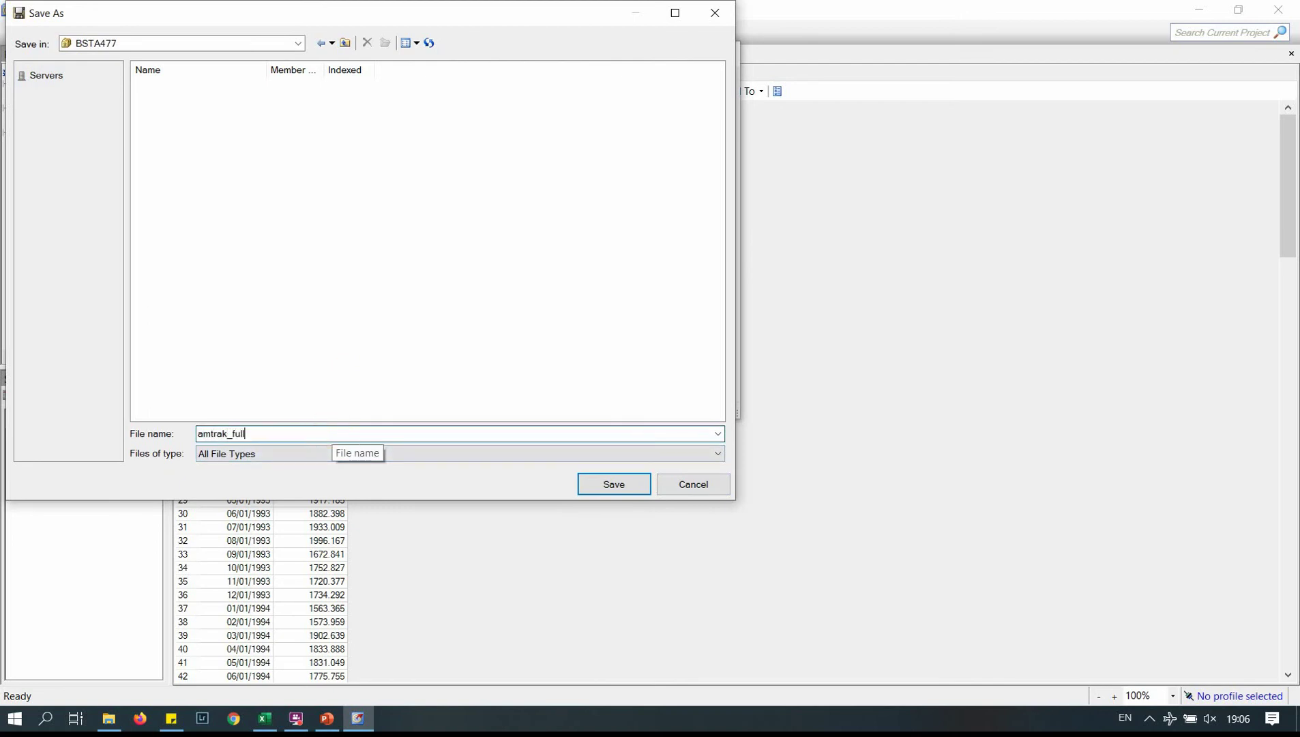
click(599, 482)
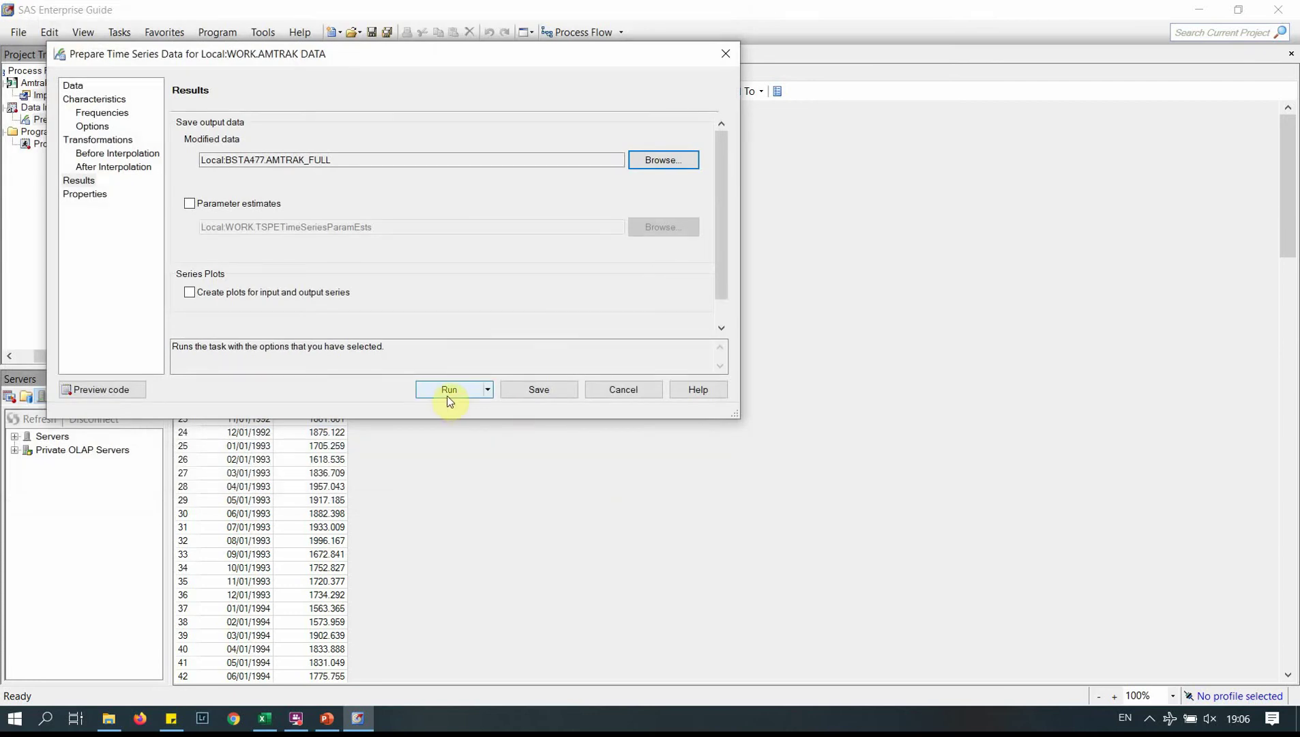
click(447, 396)
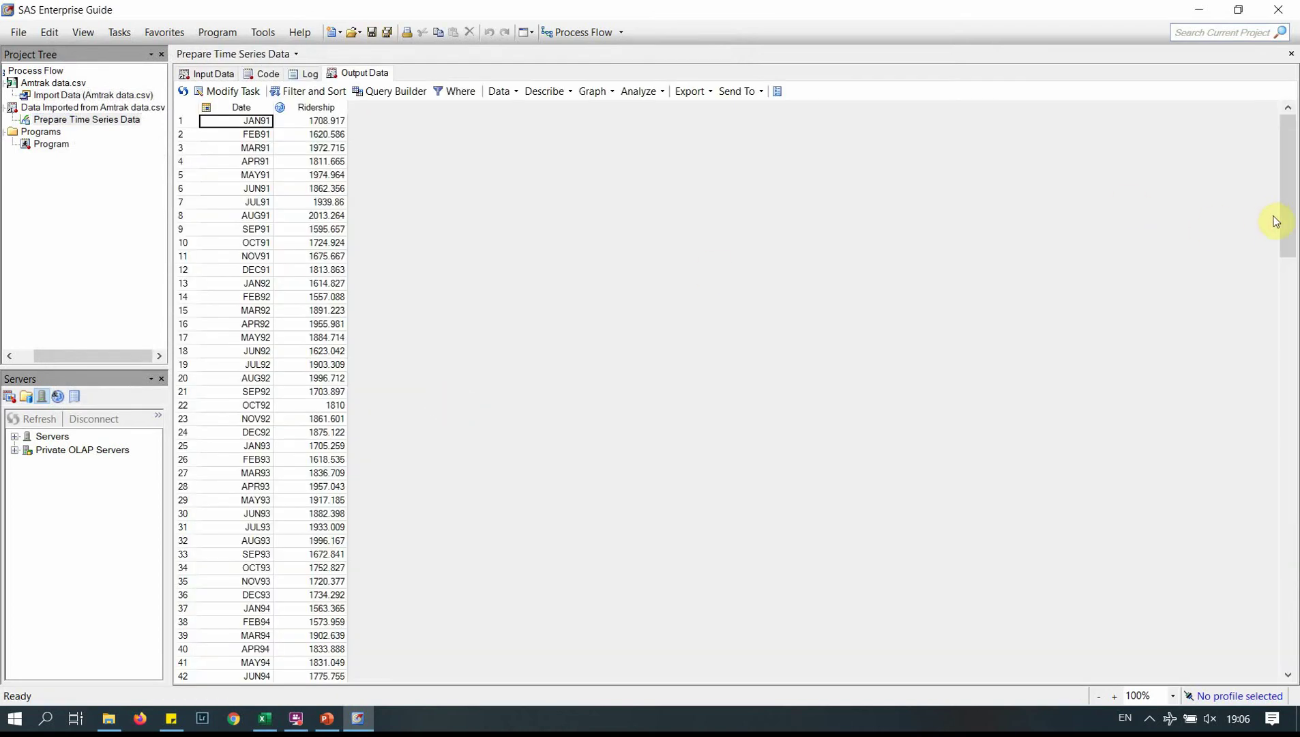
drag(1287, 222, 1286, 282)
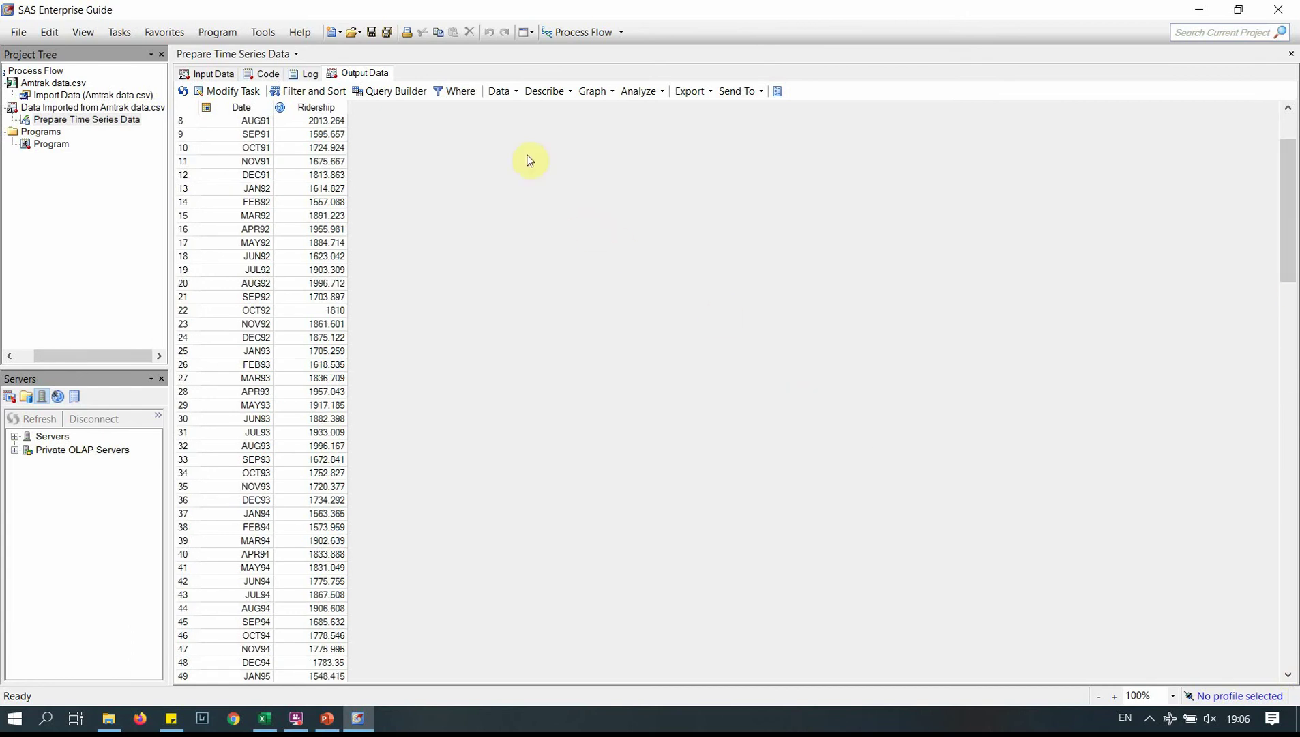
- Create a line plot of the AMTRAK_FULL data with Date on the horizontal axis and Ridership on the vertical axis
click(613, 92)
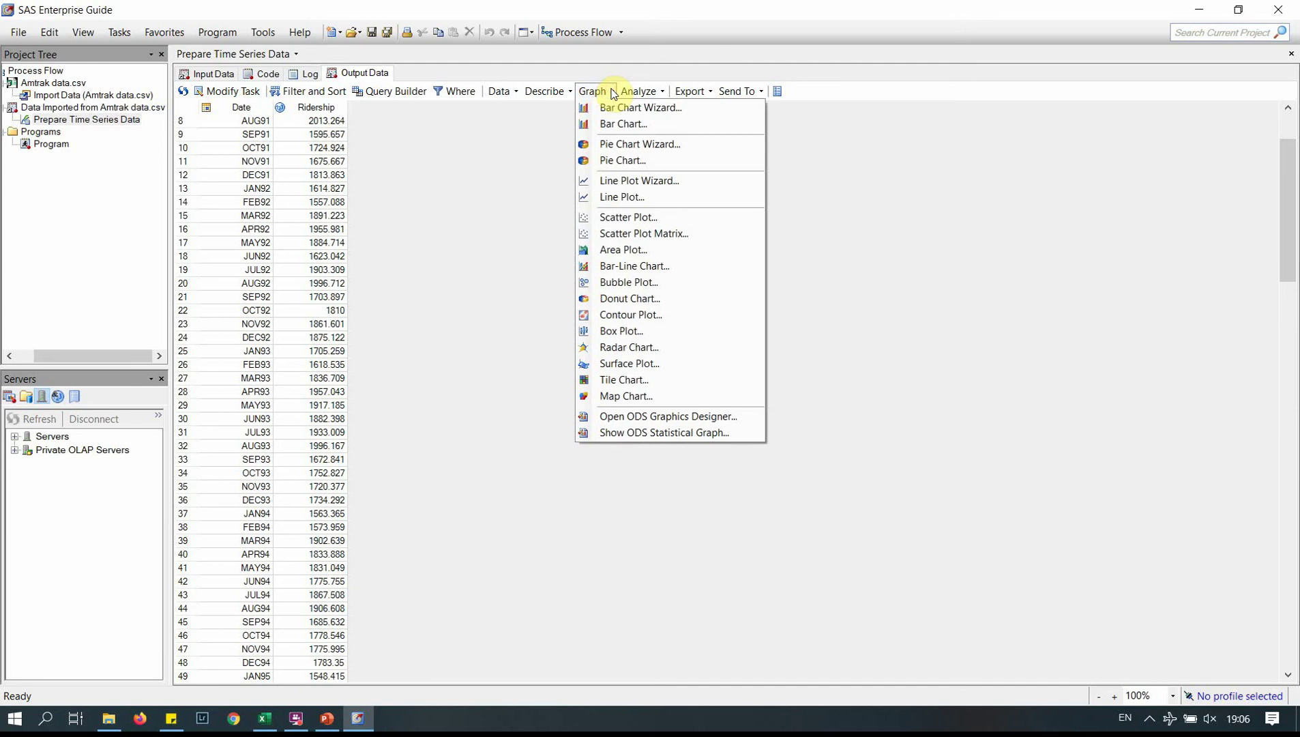
click(669, 180)
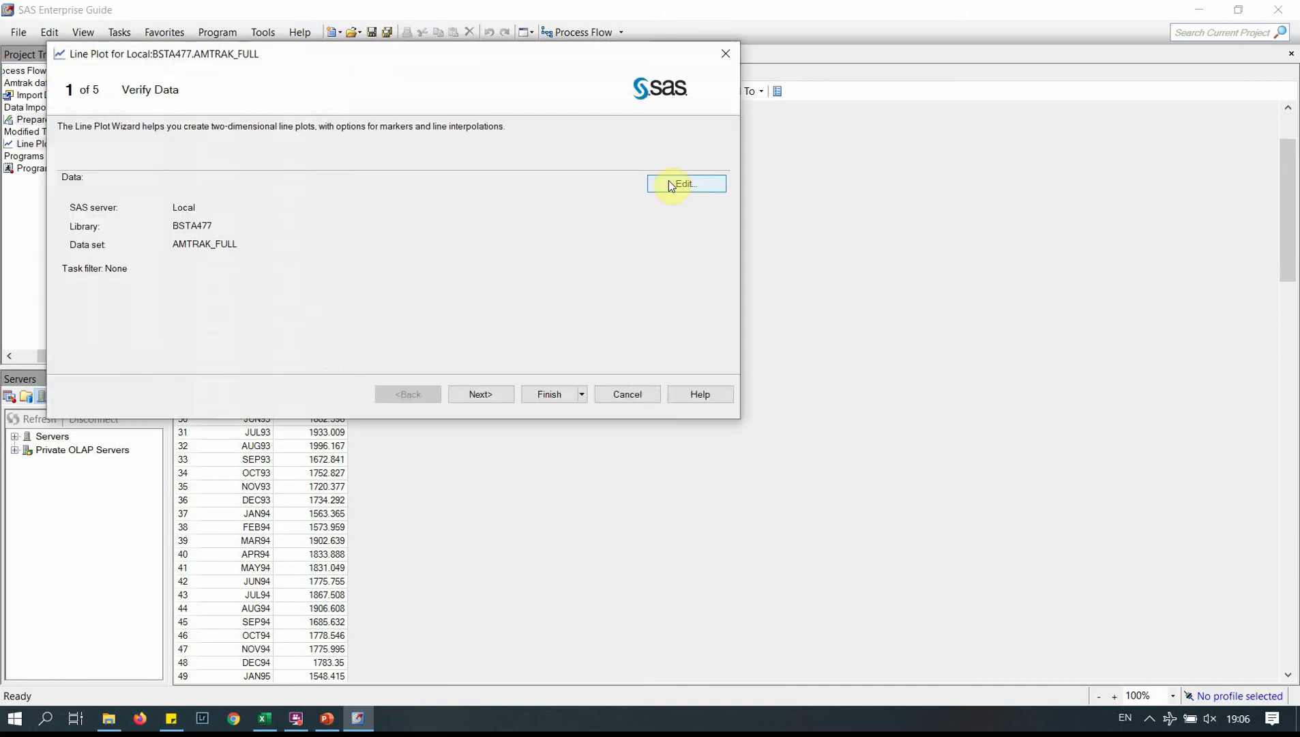
click(493, 394)
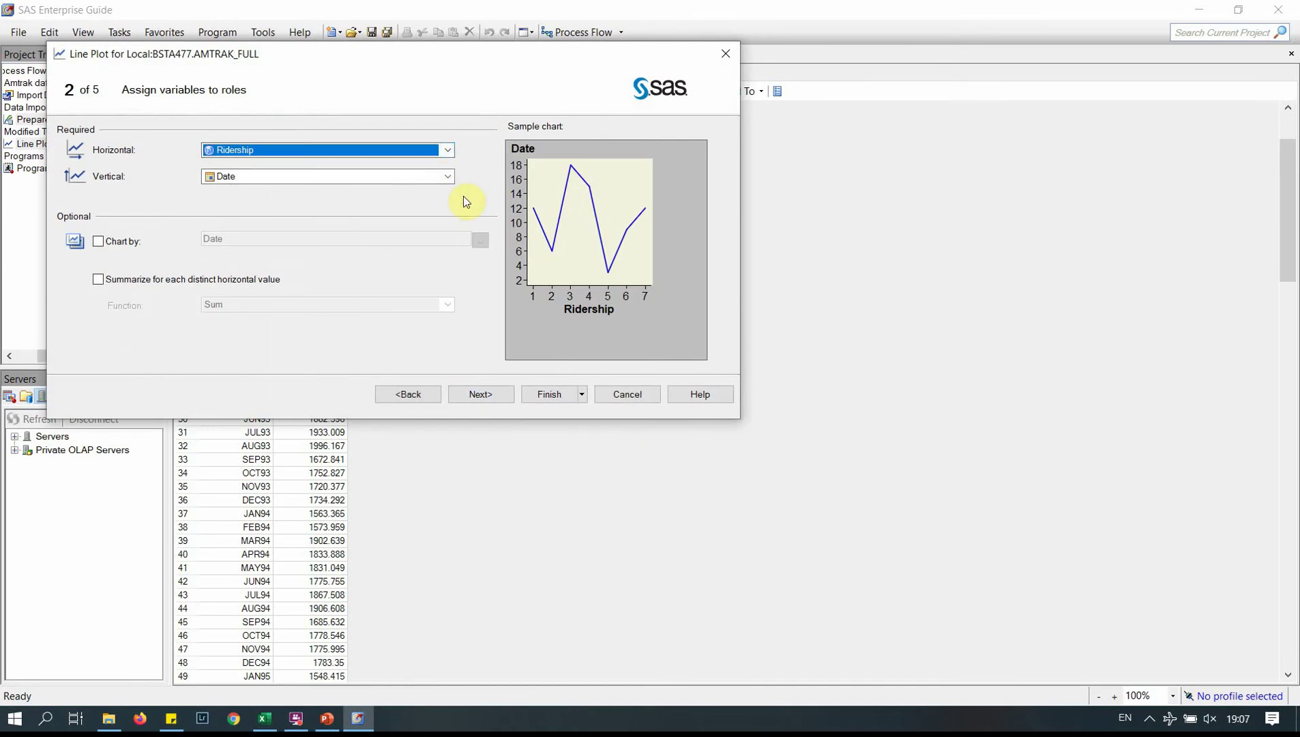
click(447, 150)
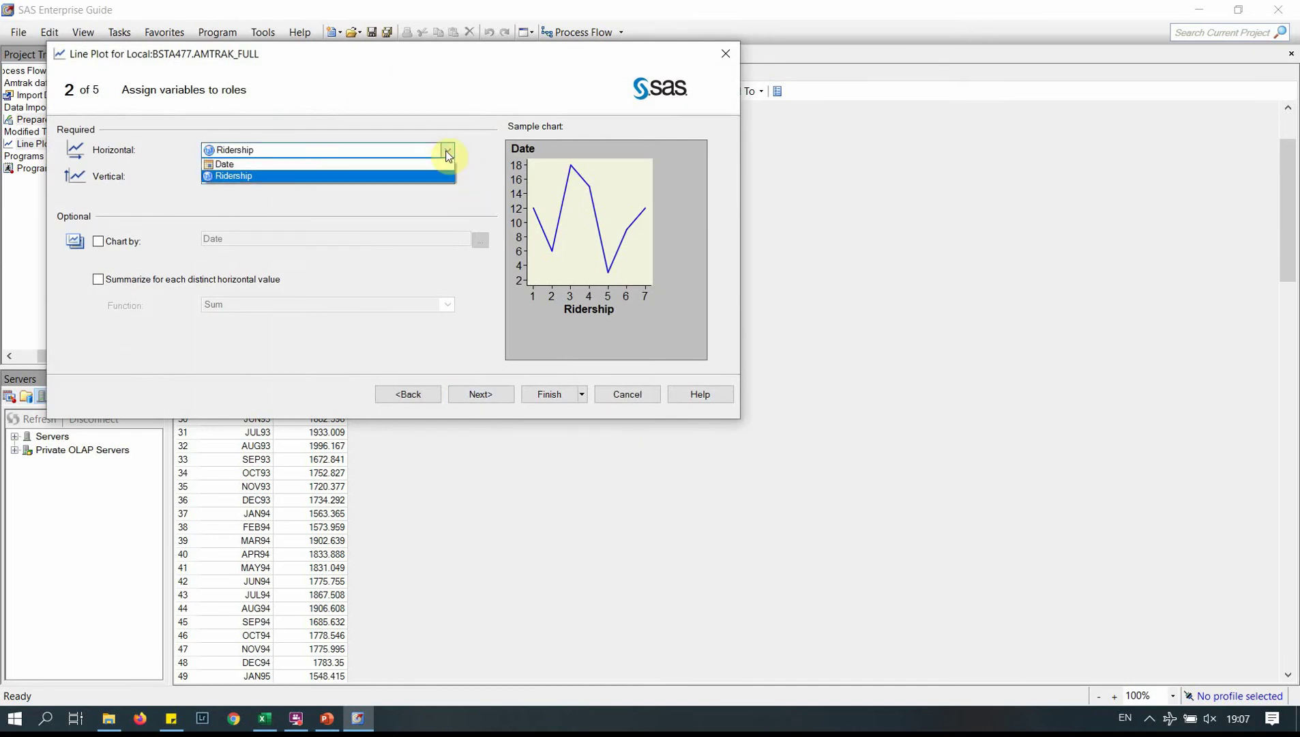
click(433, 164)
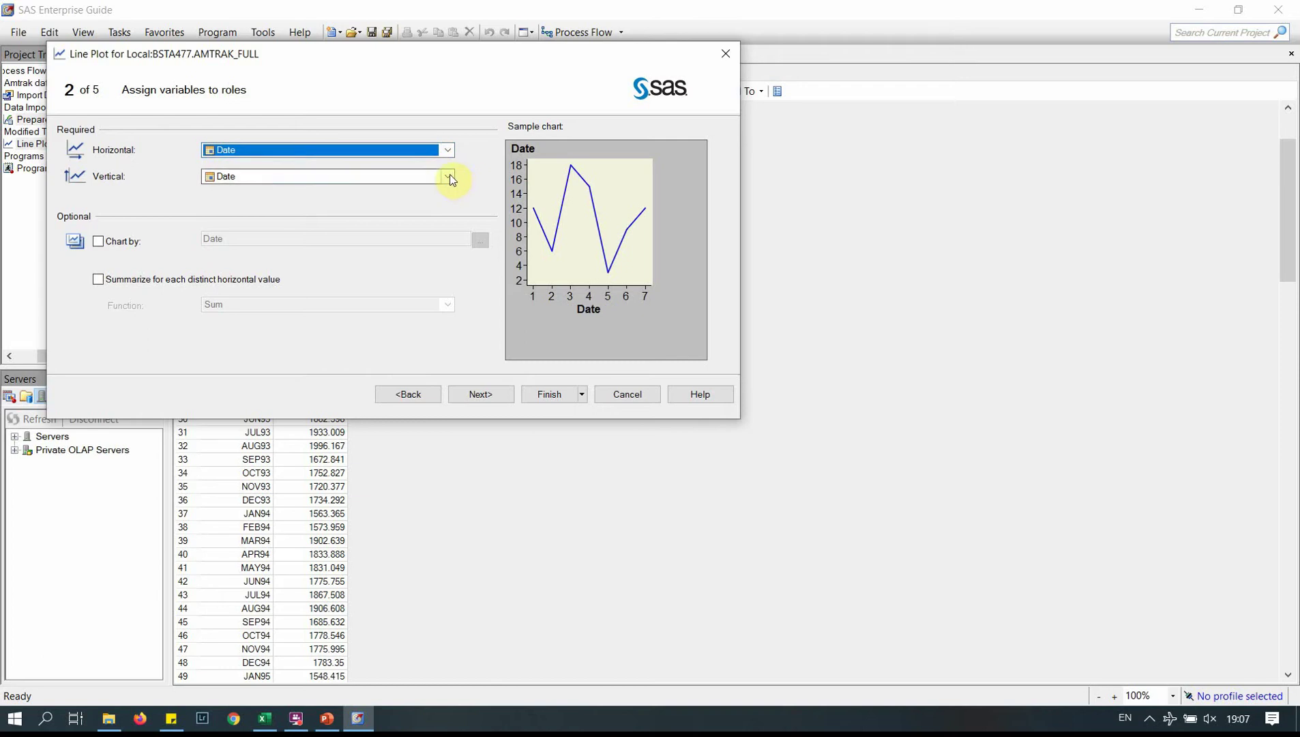
click(448, 175)
click(408, 203)
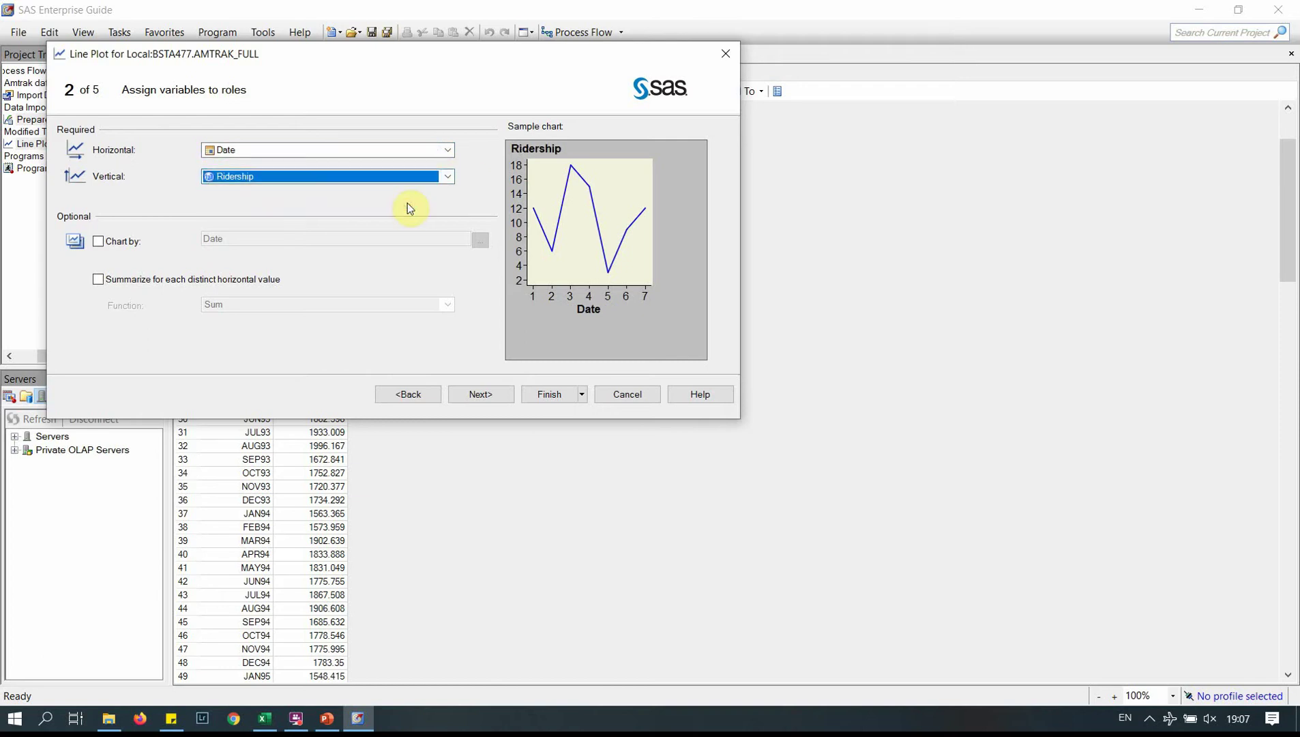
click(550, 394)
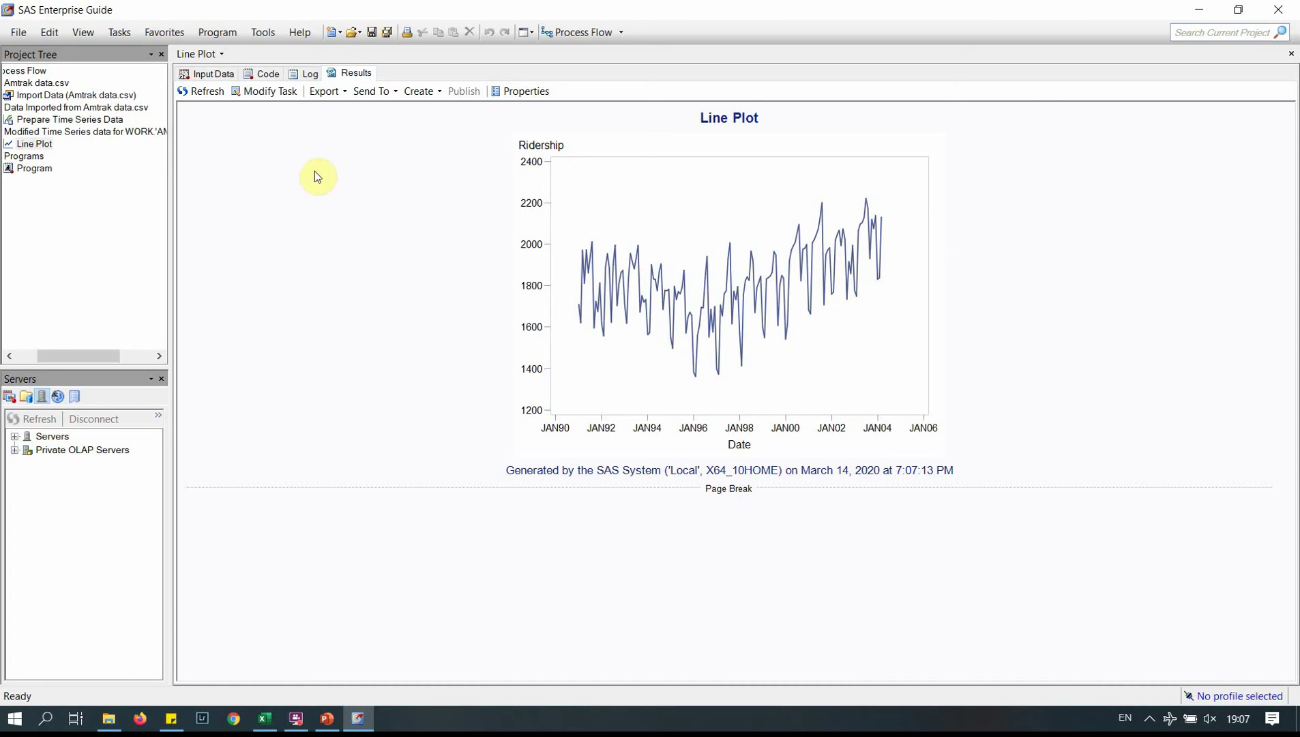
- Examine the line plot's input data from the first to the last month, including the rows around March and April 2001
click(214, 73)
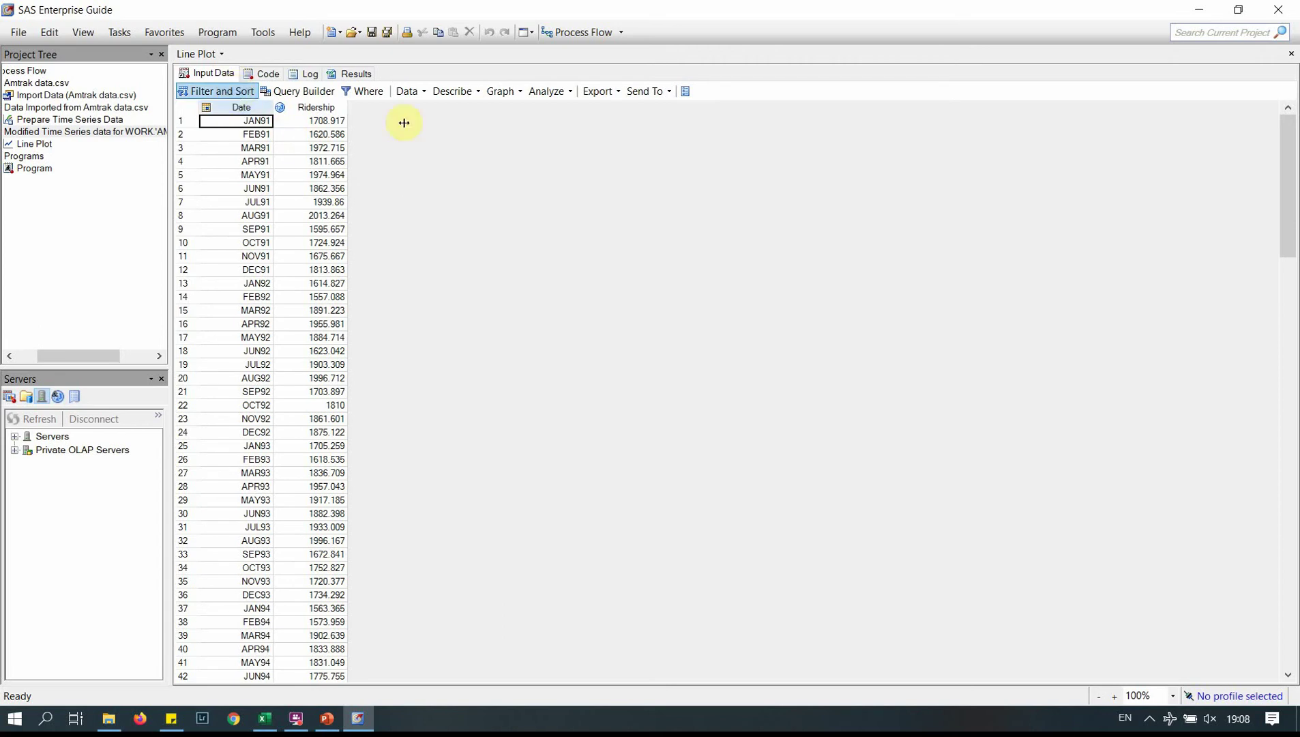
drag(1288, 234, 1293, 638)
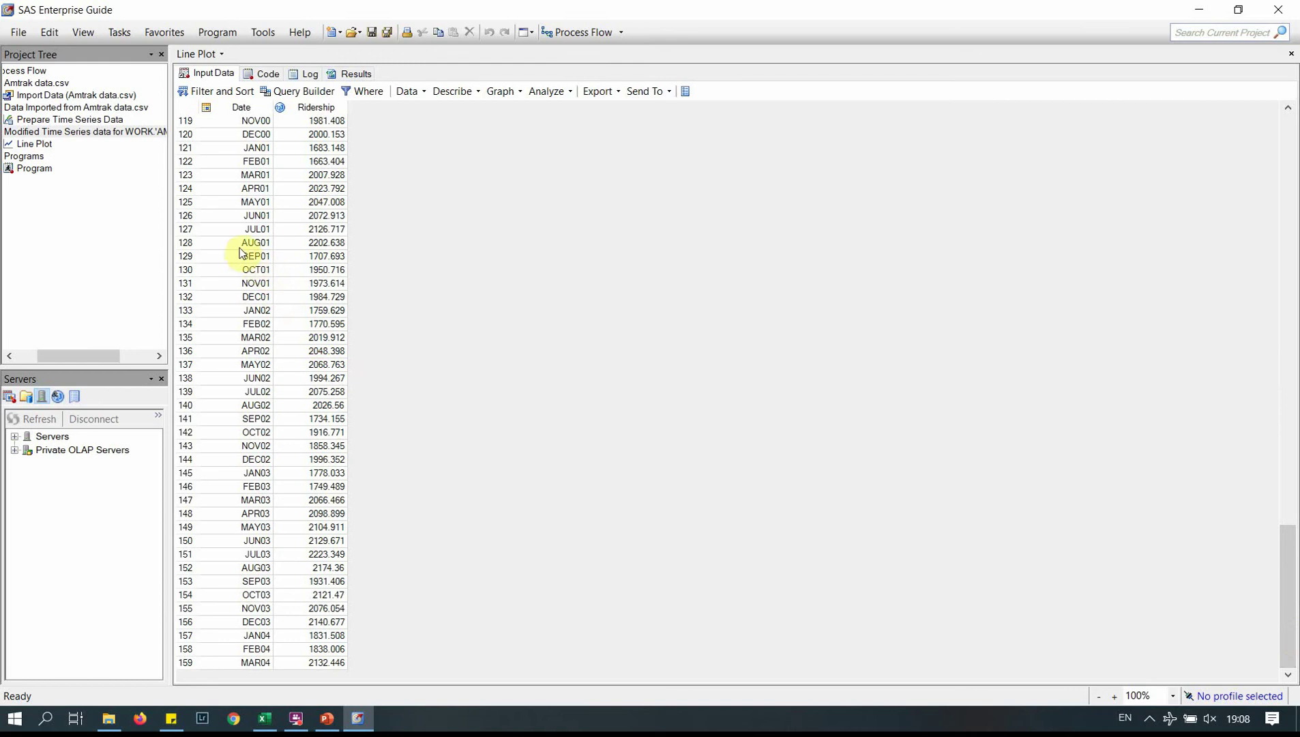
click(249, 179)
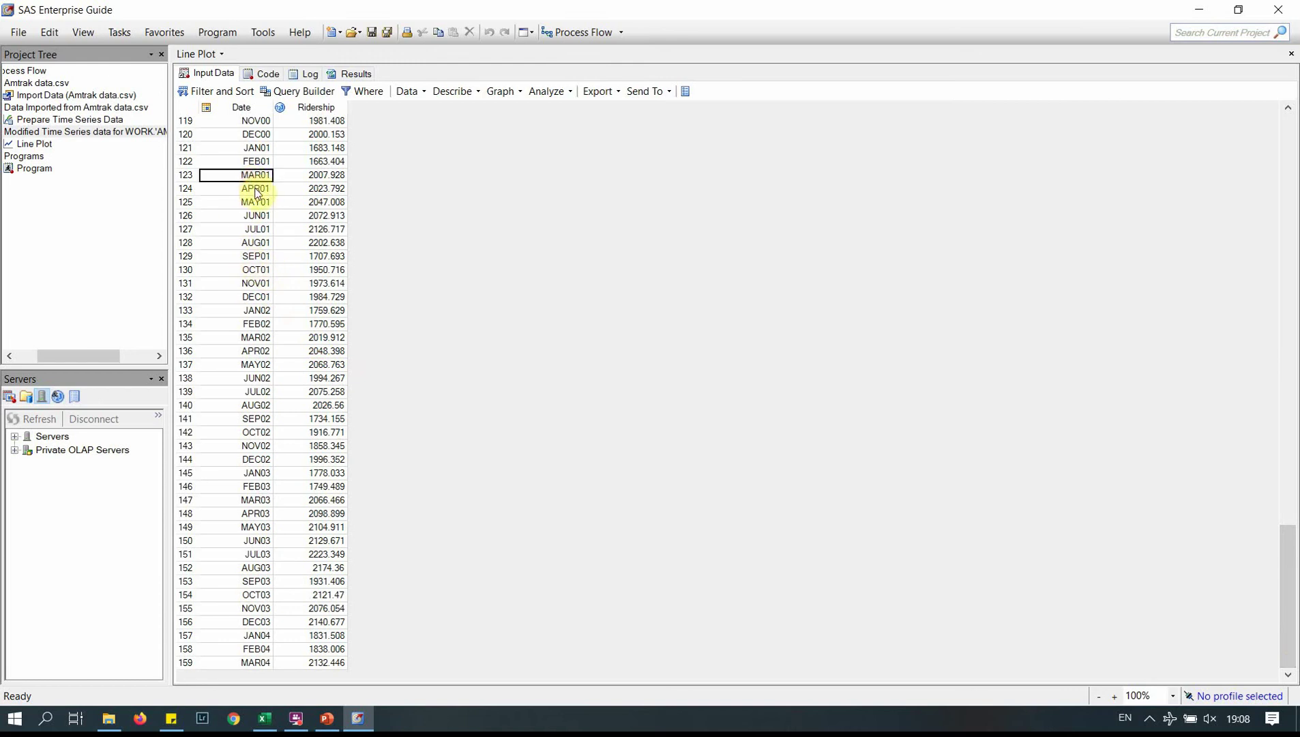
click(254, 189)
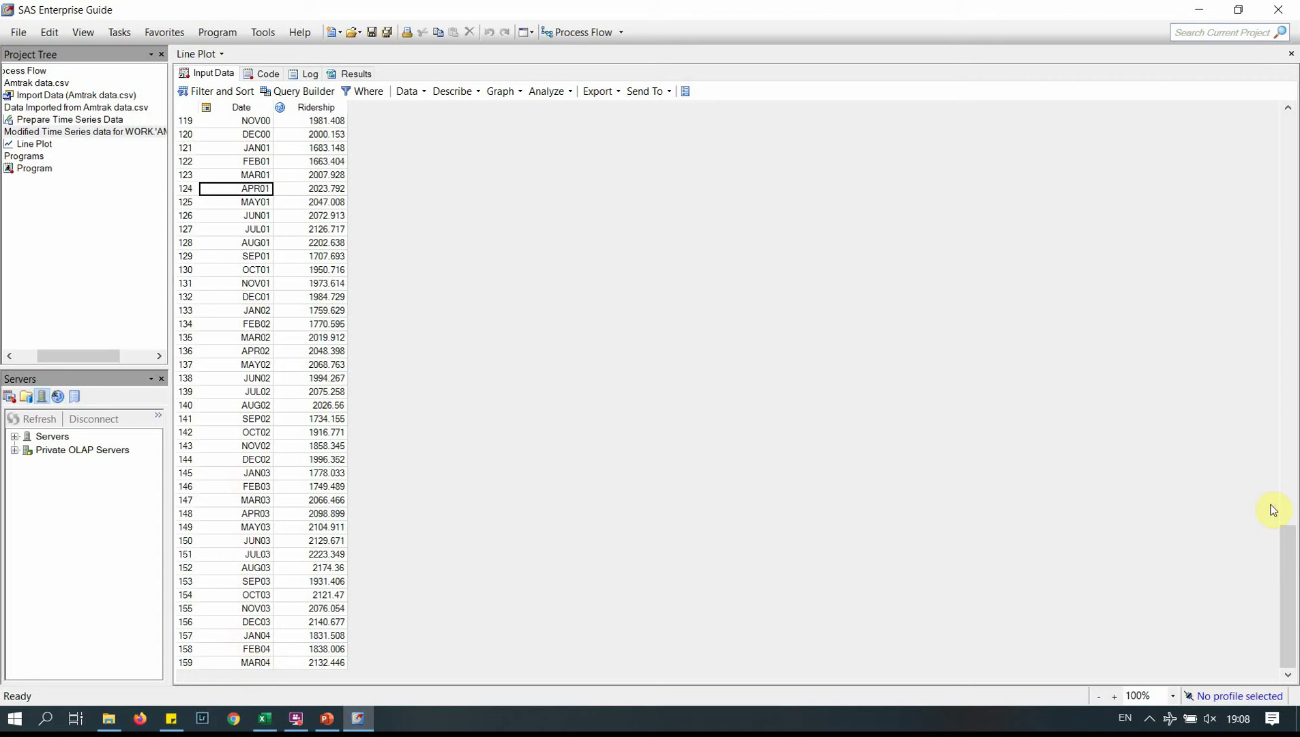
drag(1287, 550, 1292, 123)
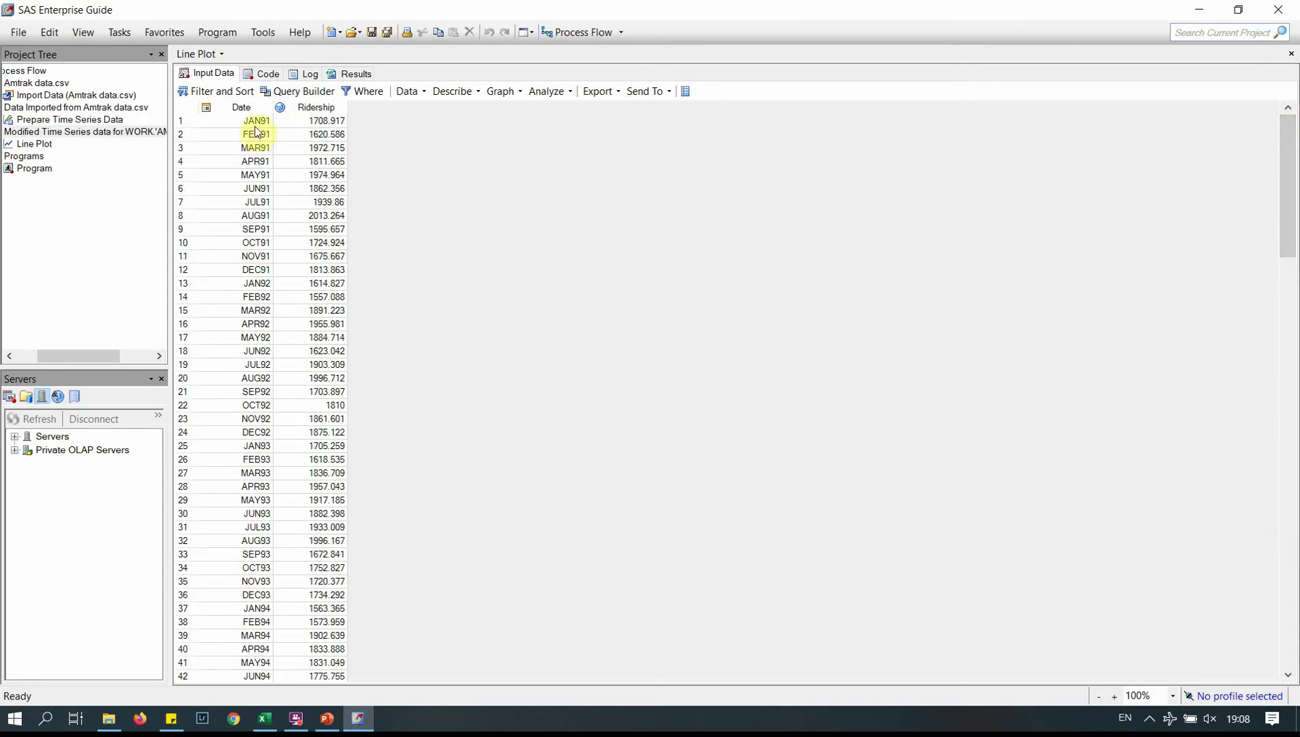
click(1285, 566)
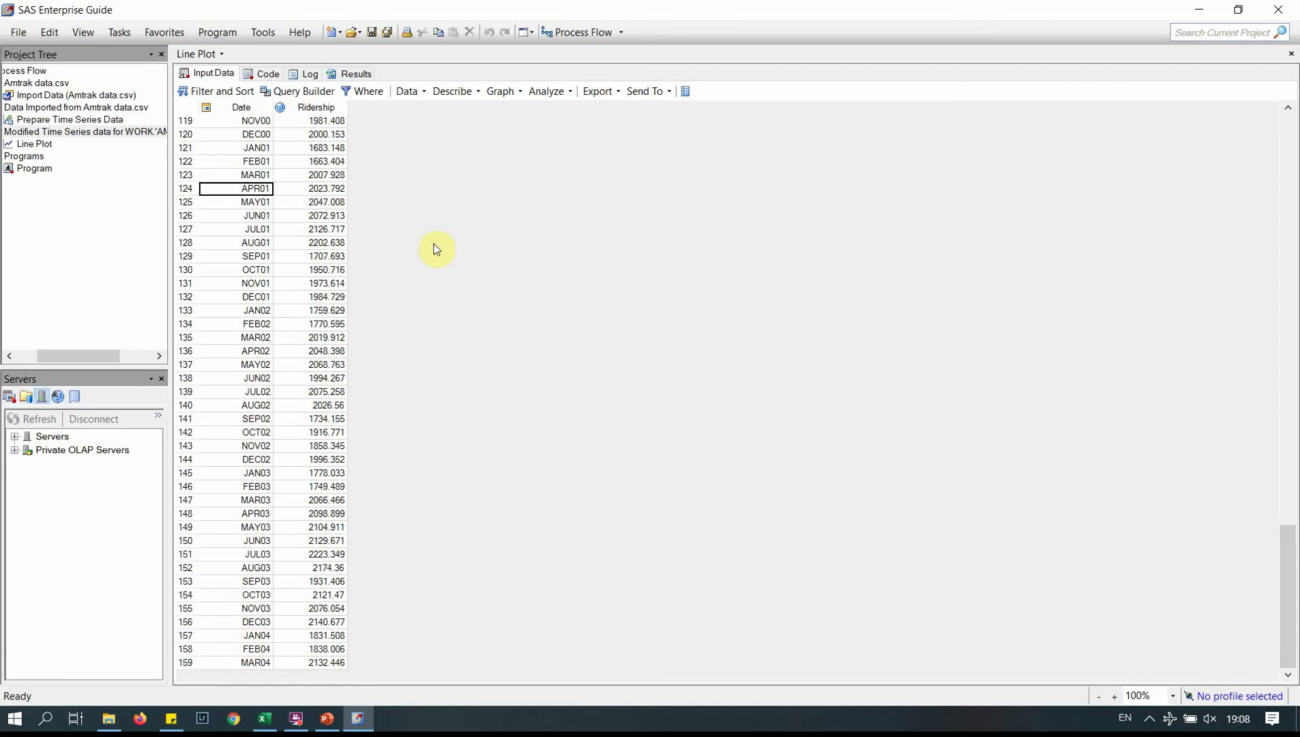
- Set up a Filter and Sort of the AMTRAK_FULL data with Date and Ridership selected, keeping dates less than or equal to 2001-03-01
click(232, 92)
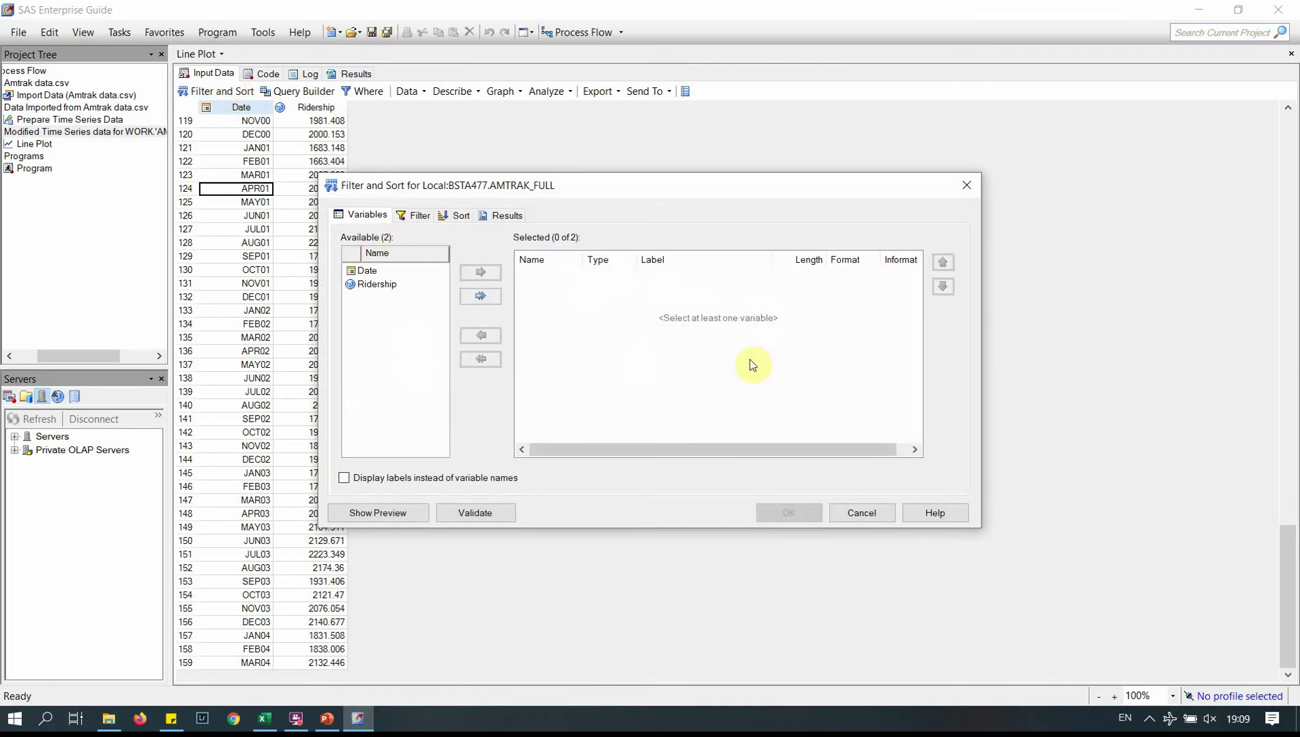
drag(388, 329, 605, 305)
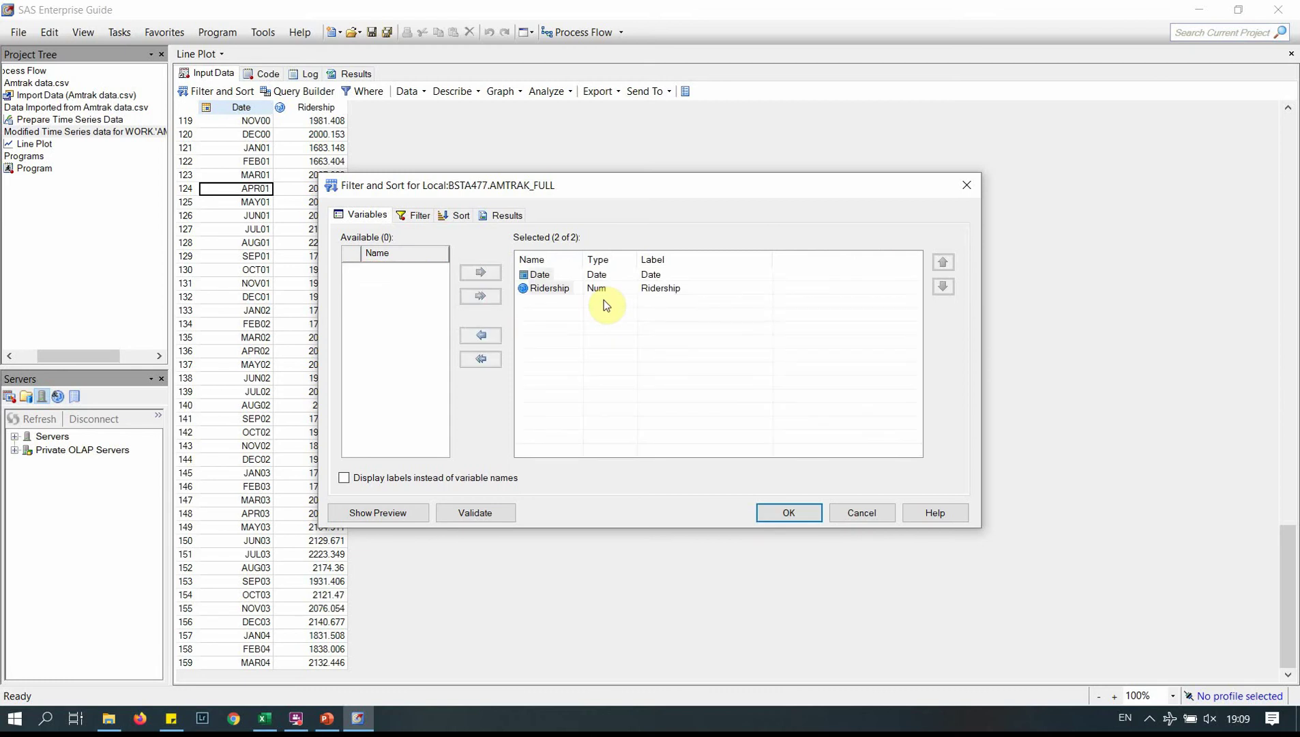
click(417, 215)
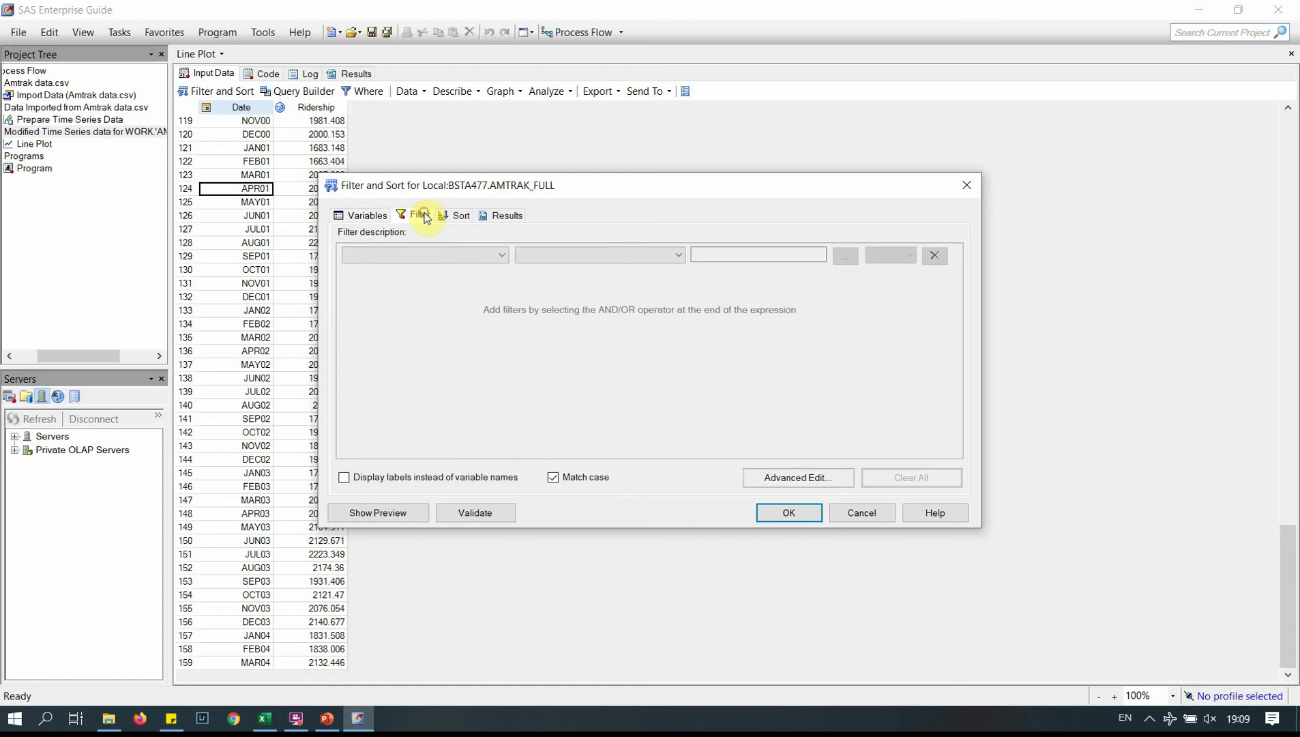
click(502, 255)
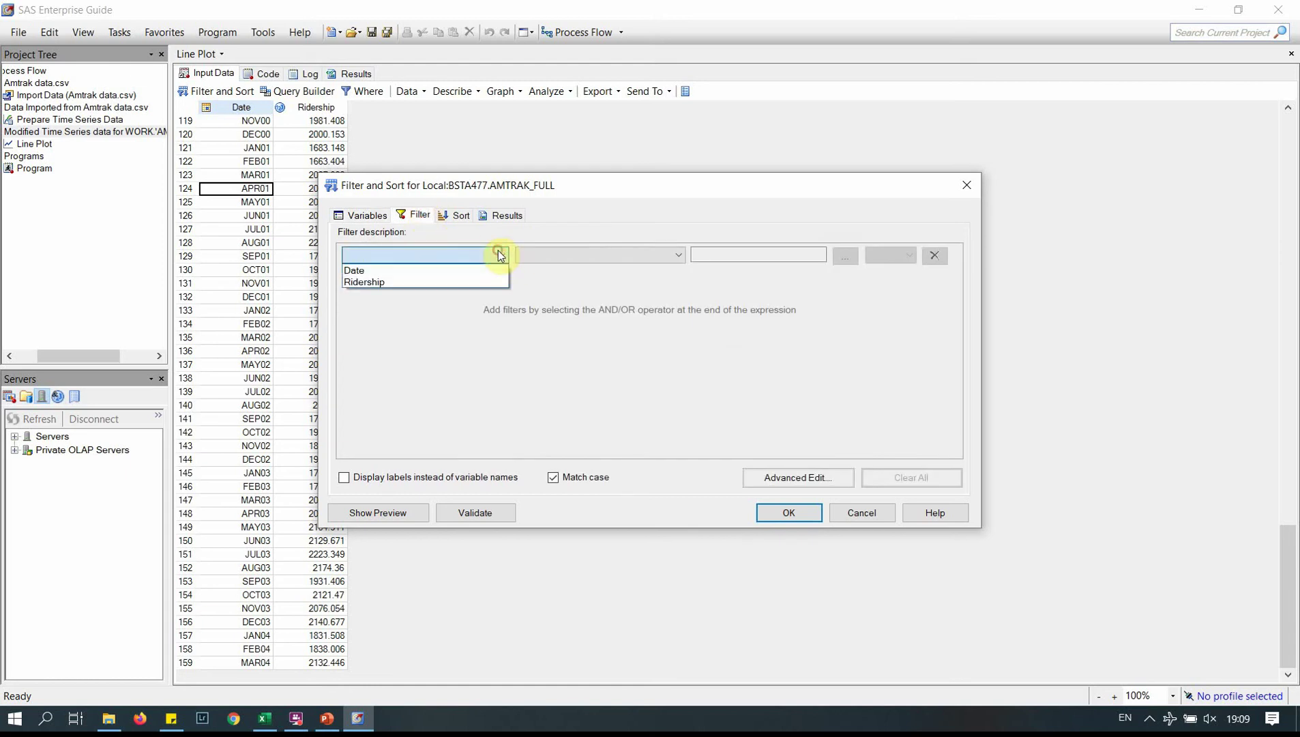
click(463, 272)
click(628, 256)
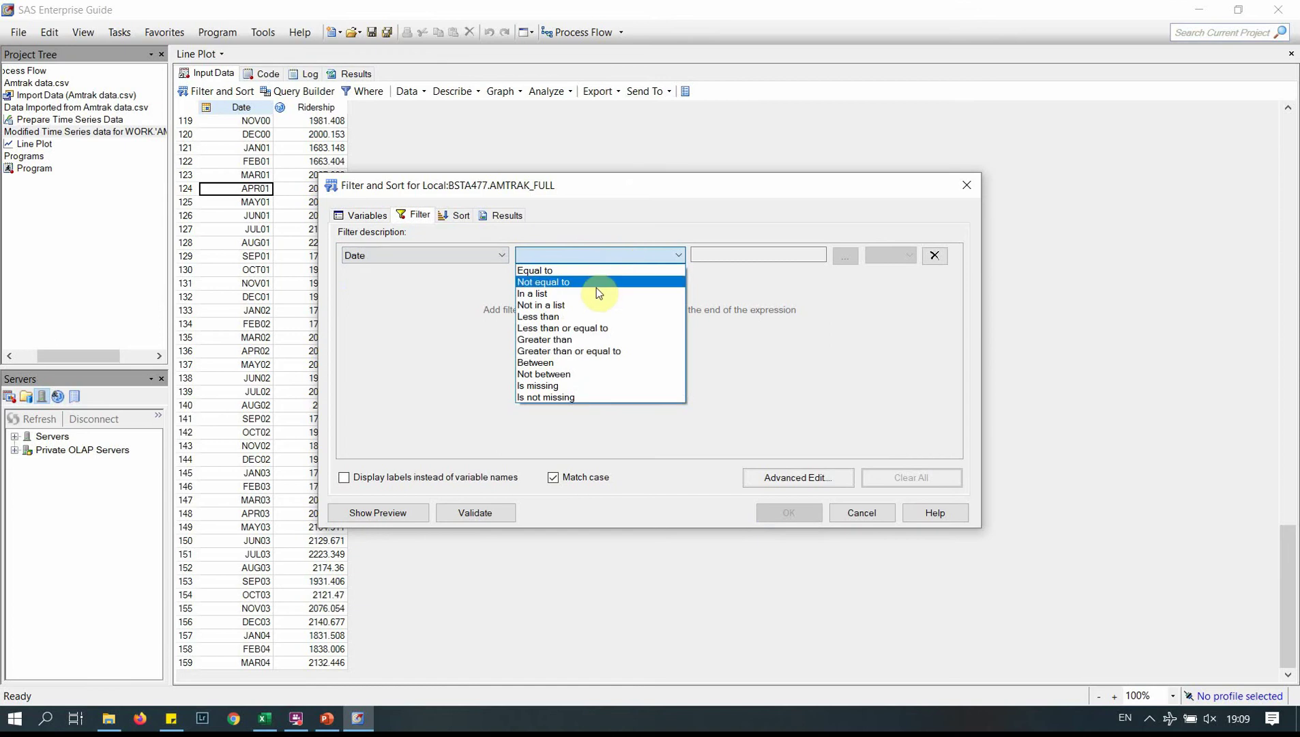
click(586, 327)
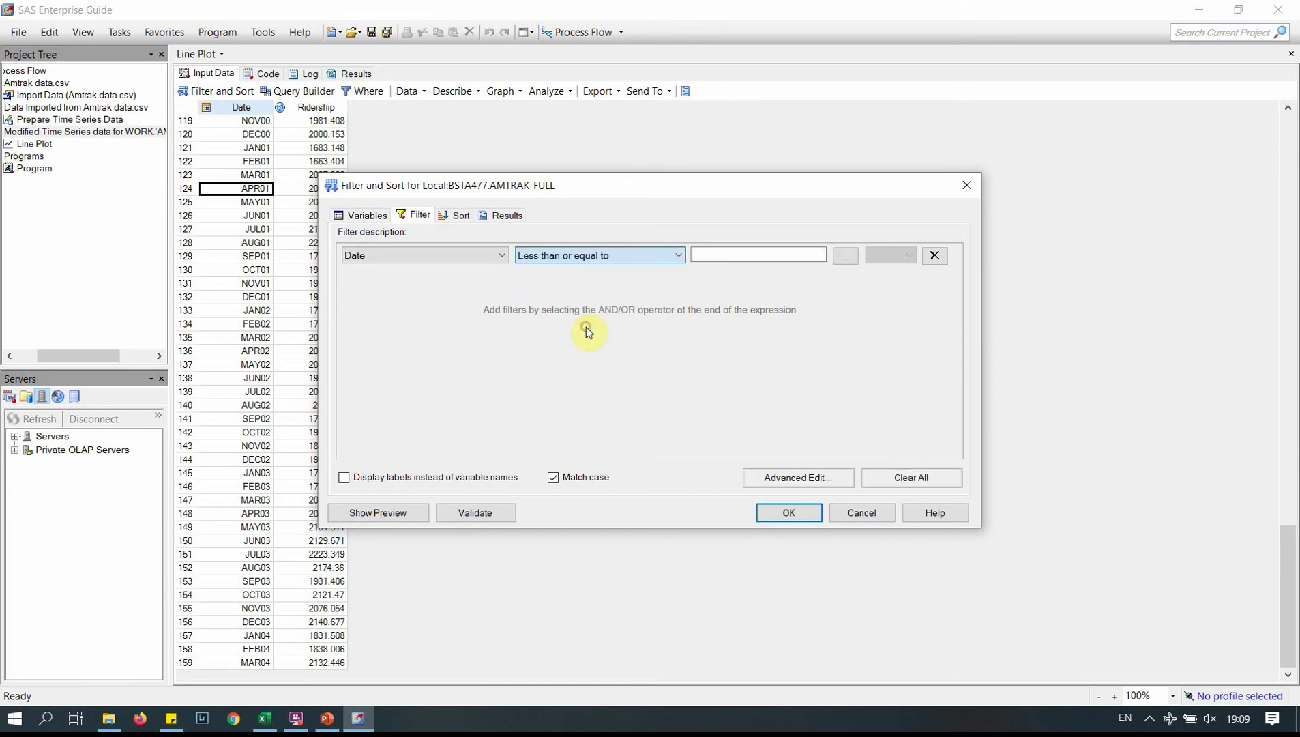
click(847, 259)
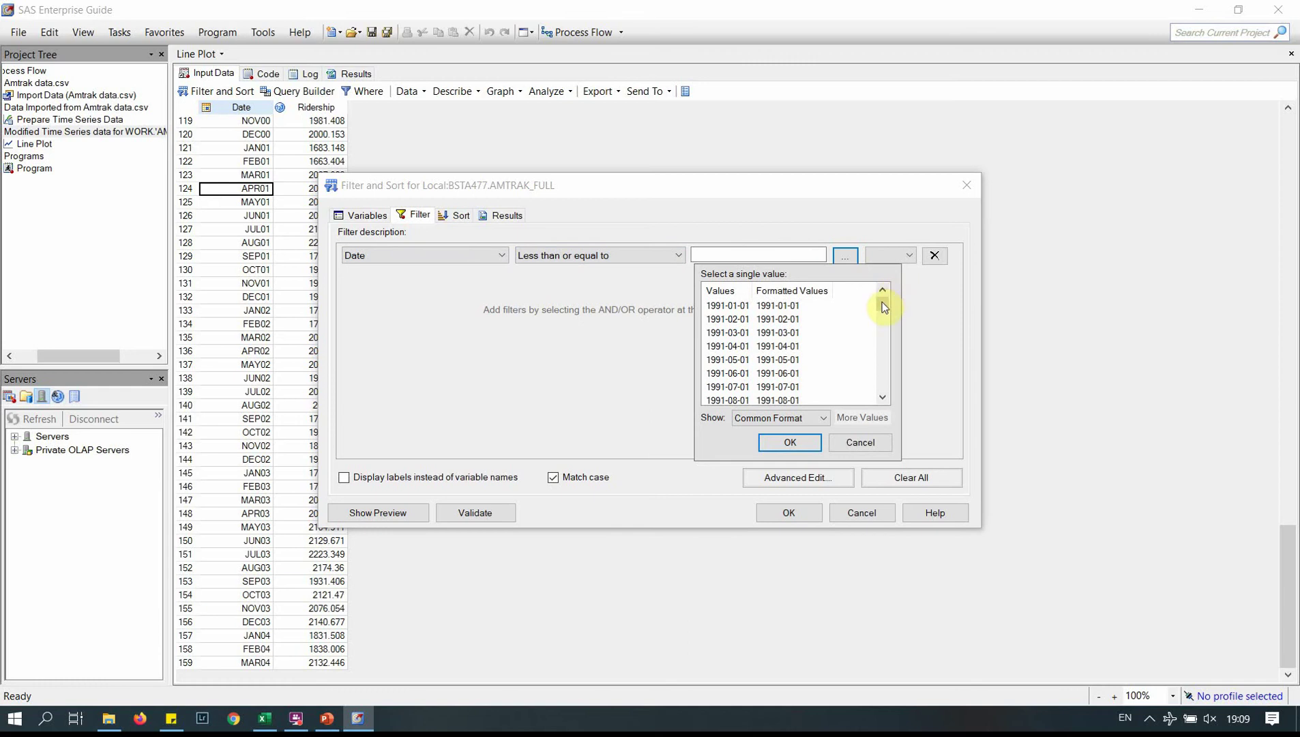
drag(882, 302, 884, 369)
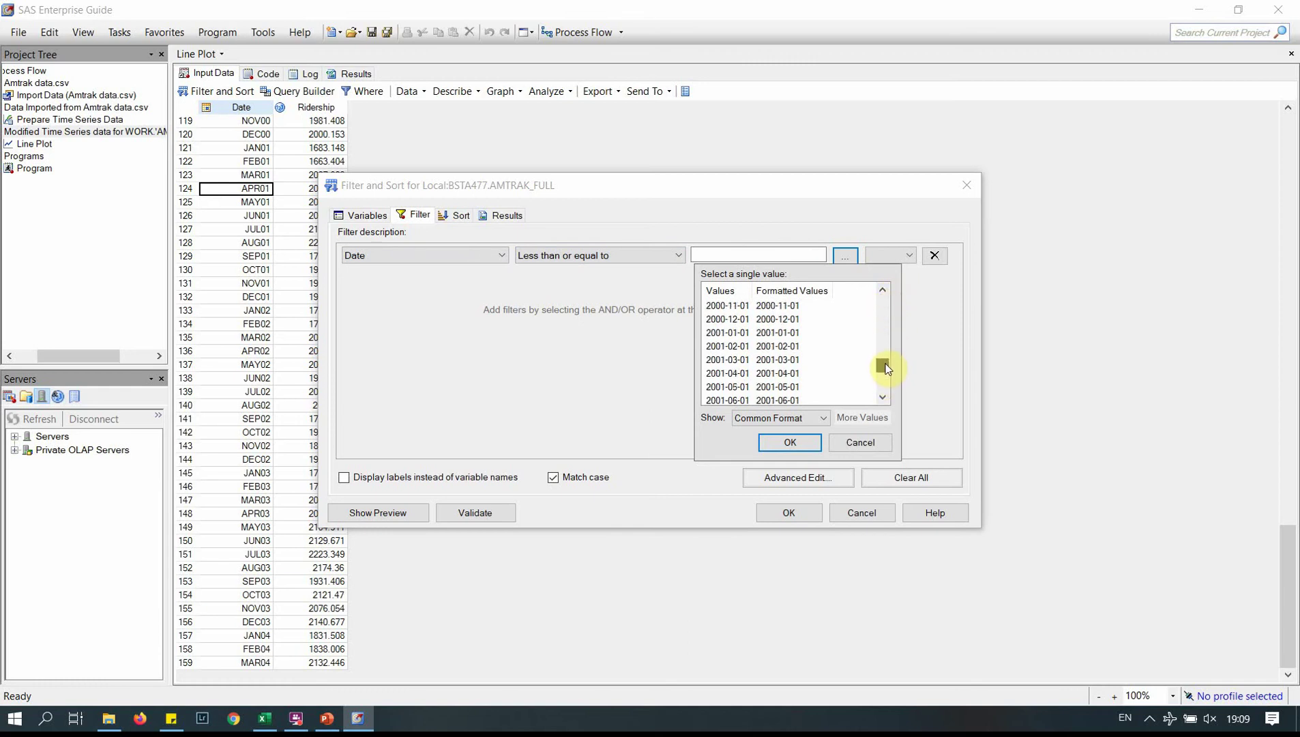
click(728, 361)
double_click(727, 360)
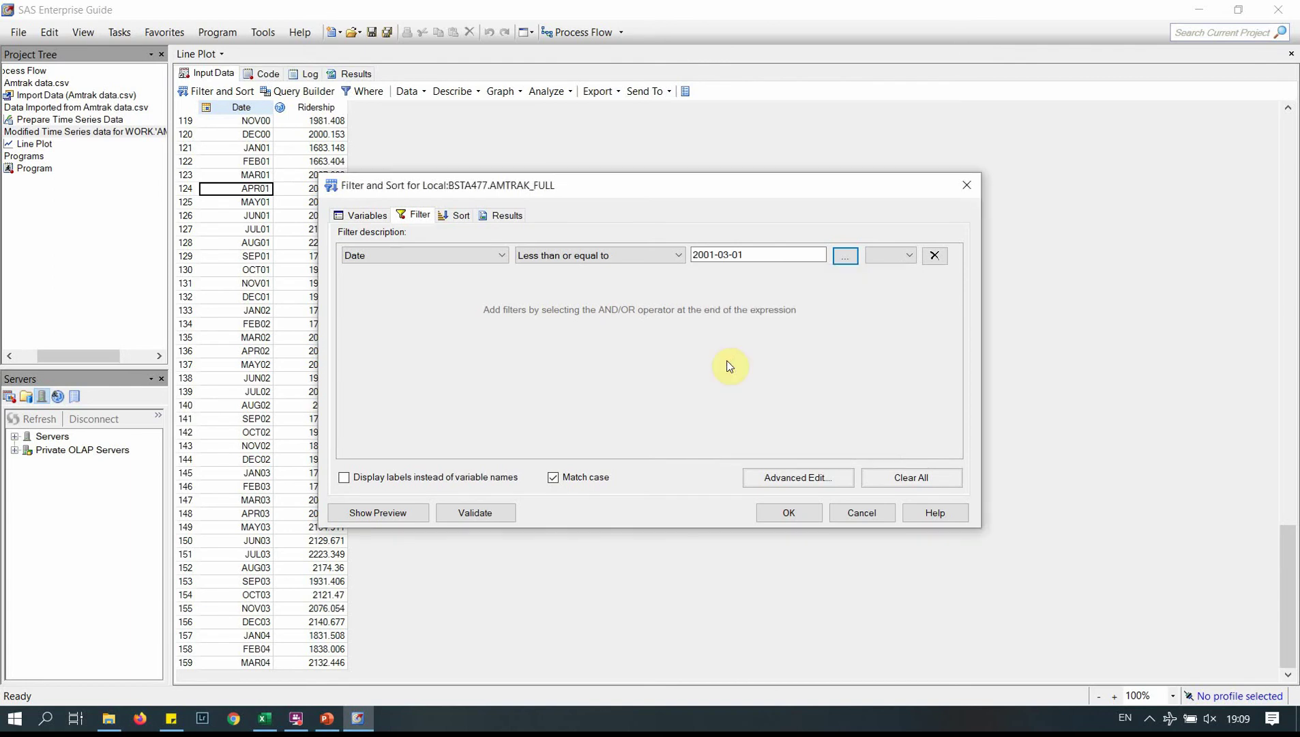
- Name the filtered output bsta477.train_amtrak and run the Filter and Sort
click(463, 217)
click(500, 215)
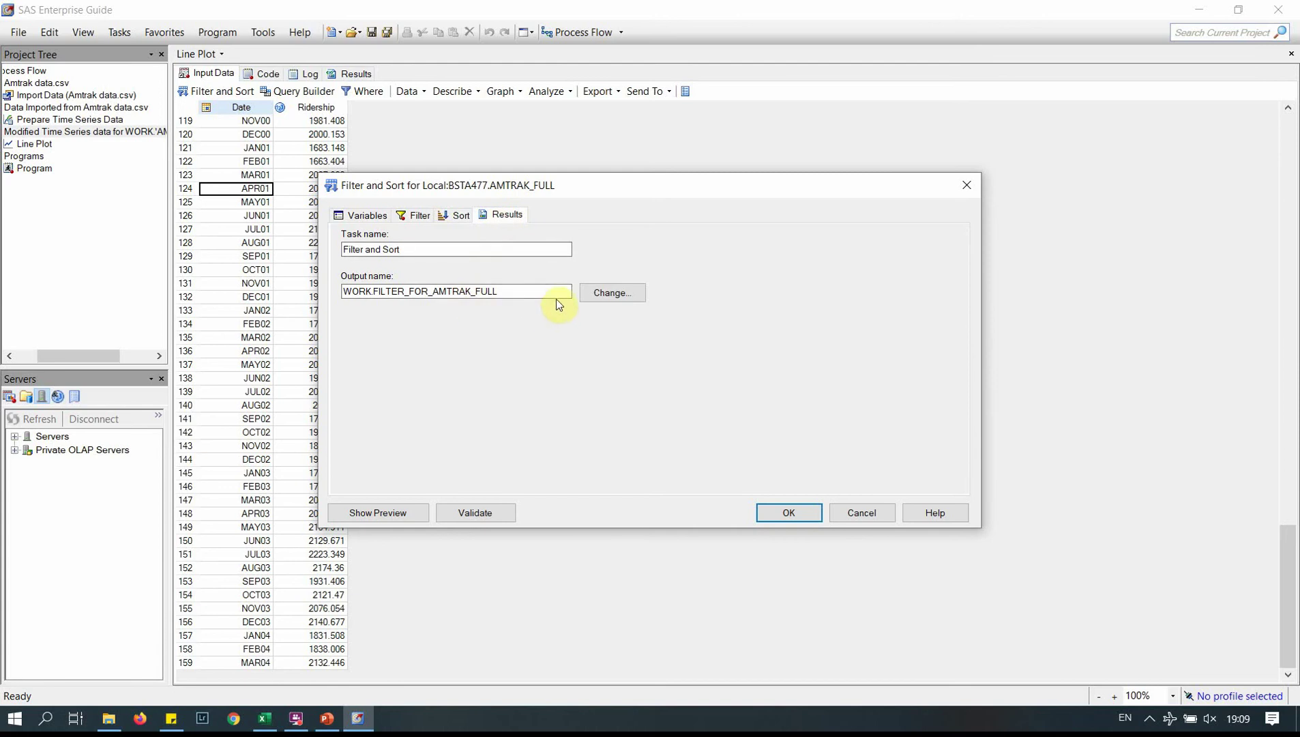
double_click(368, 292)
text(bsta477)
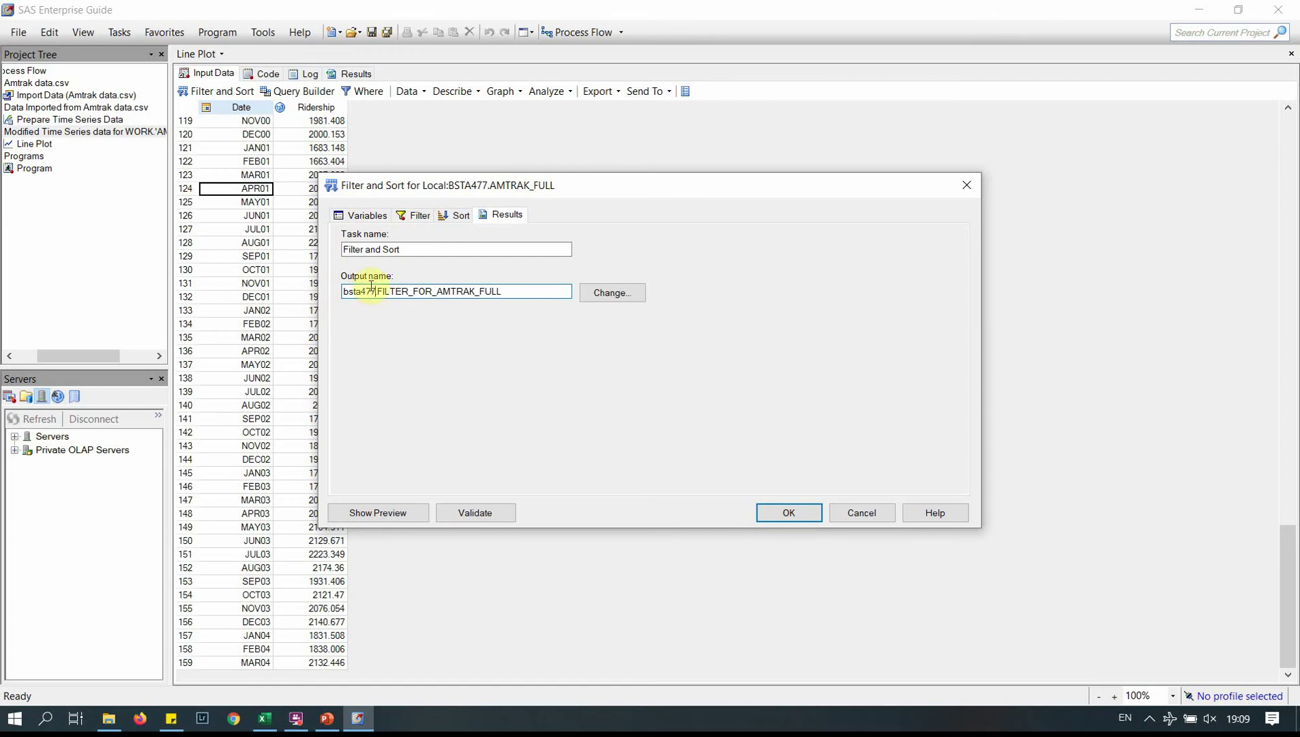
key(shift+End)
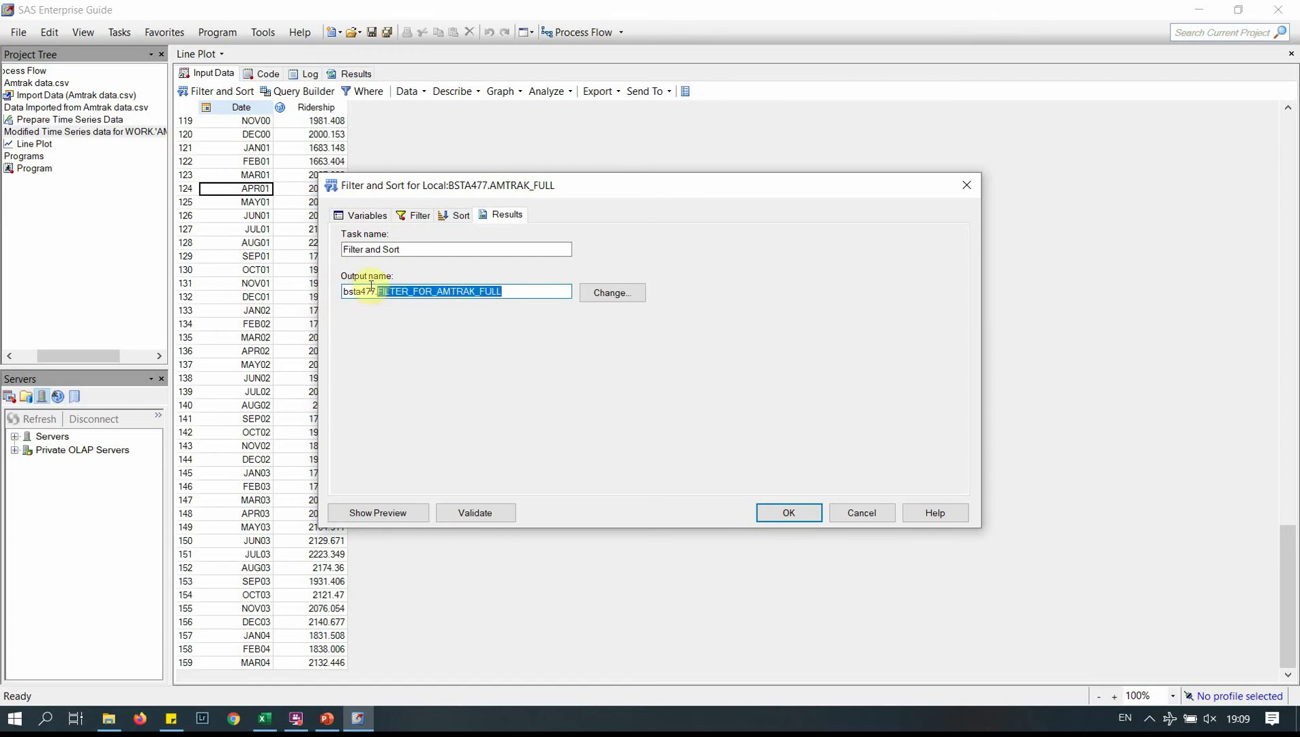
text(train_am)
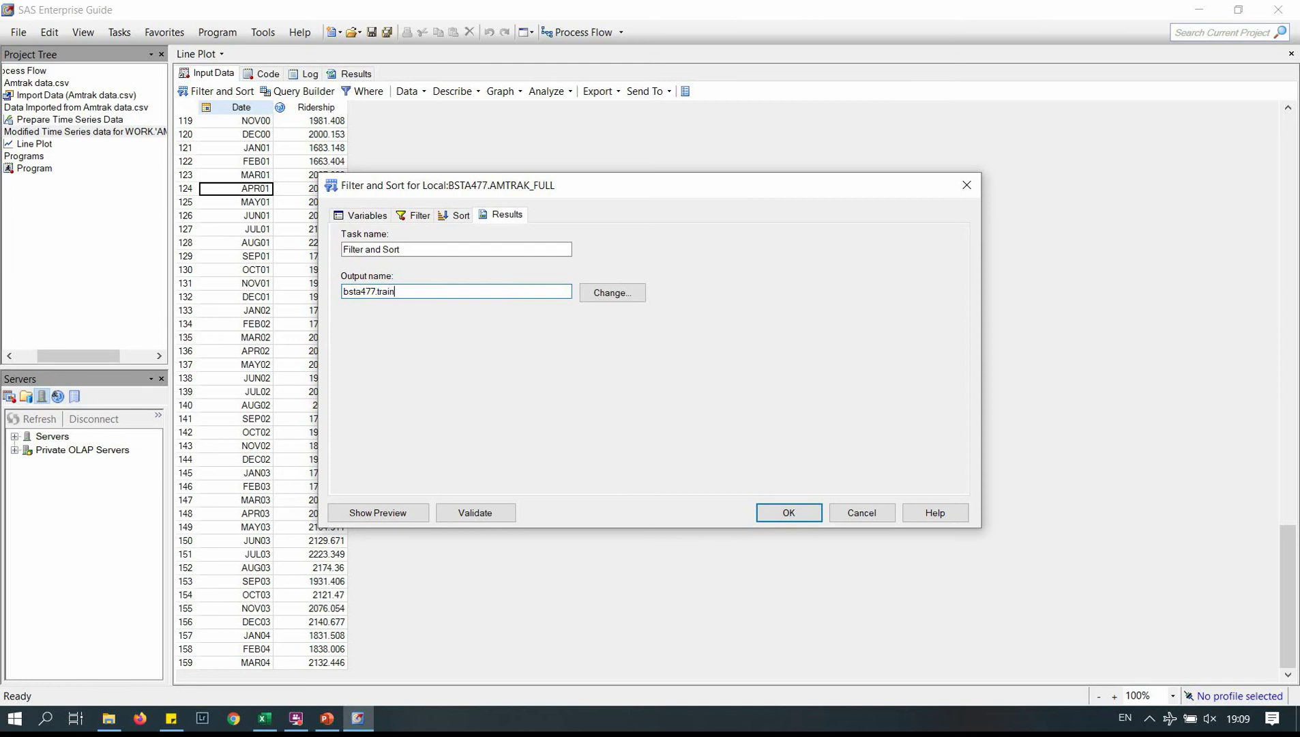
text(trak)
click(763, 515)
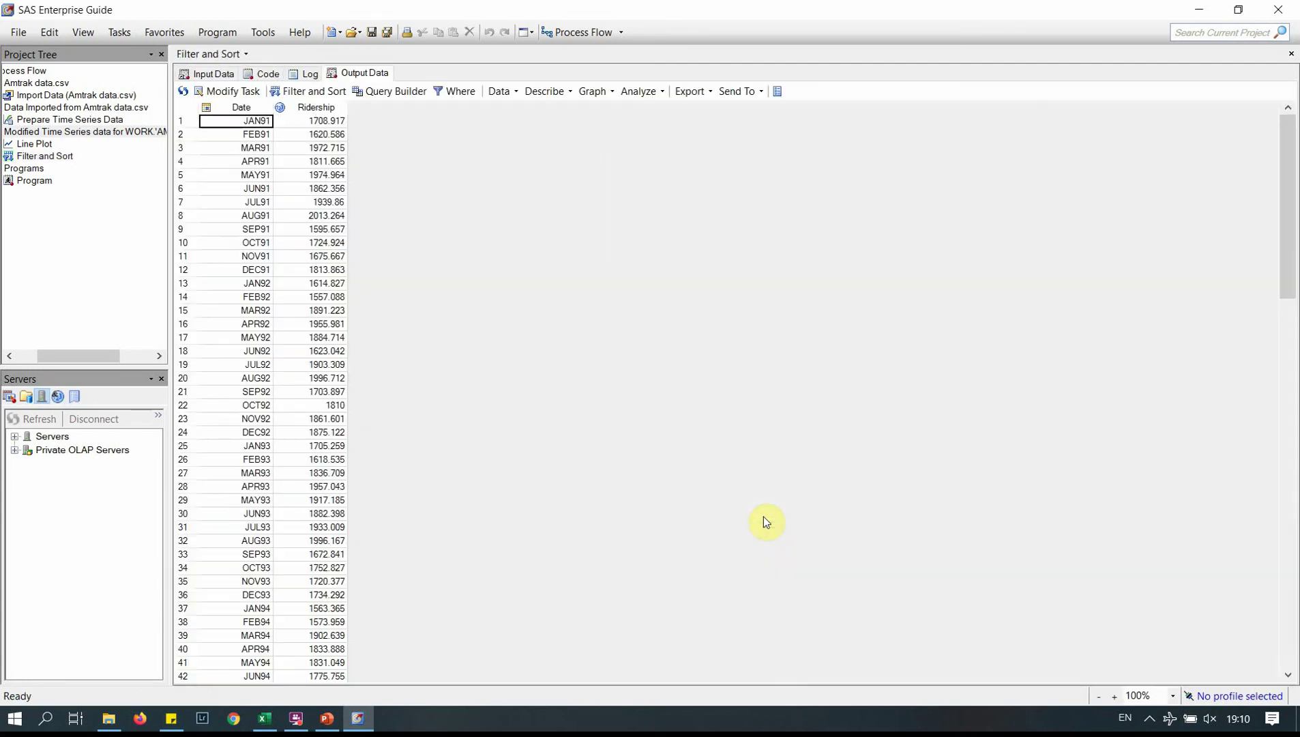
- Check the first and last rows of the filtered training data, and switch to the ACF and PACF slides in PowerPoint
drag(1289, 268, 1289, 643)
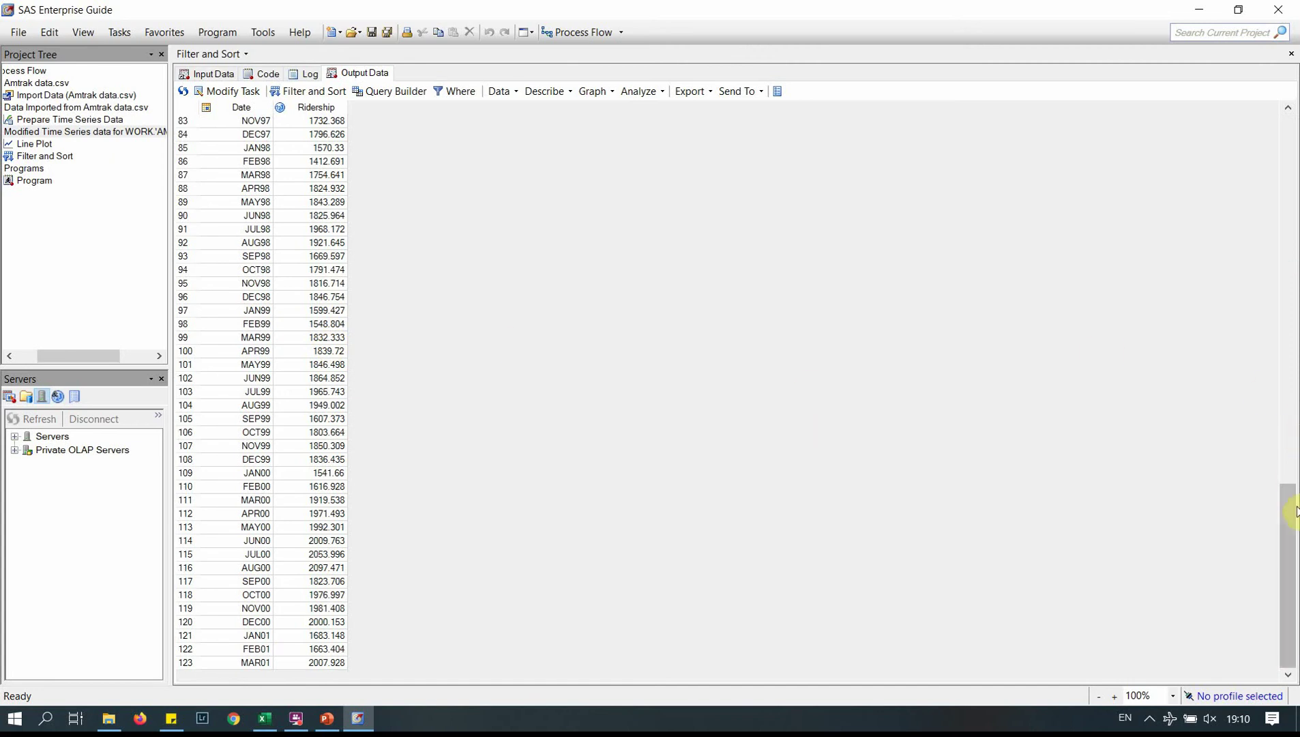
click(1294, 172)
click(1294, 172)
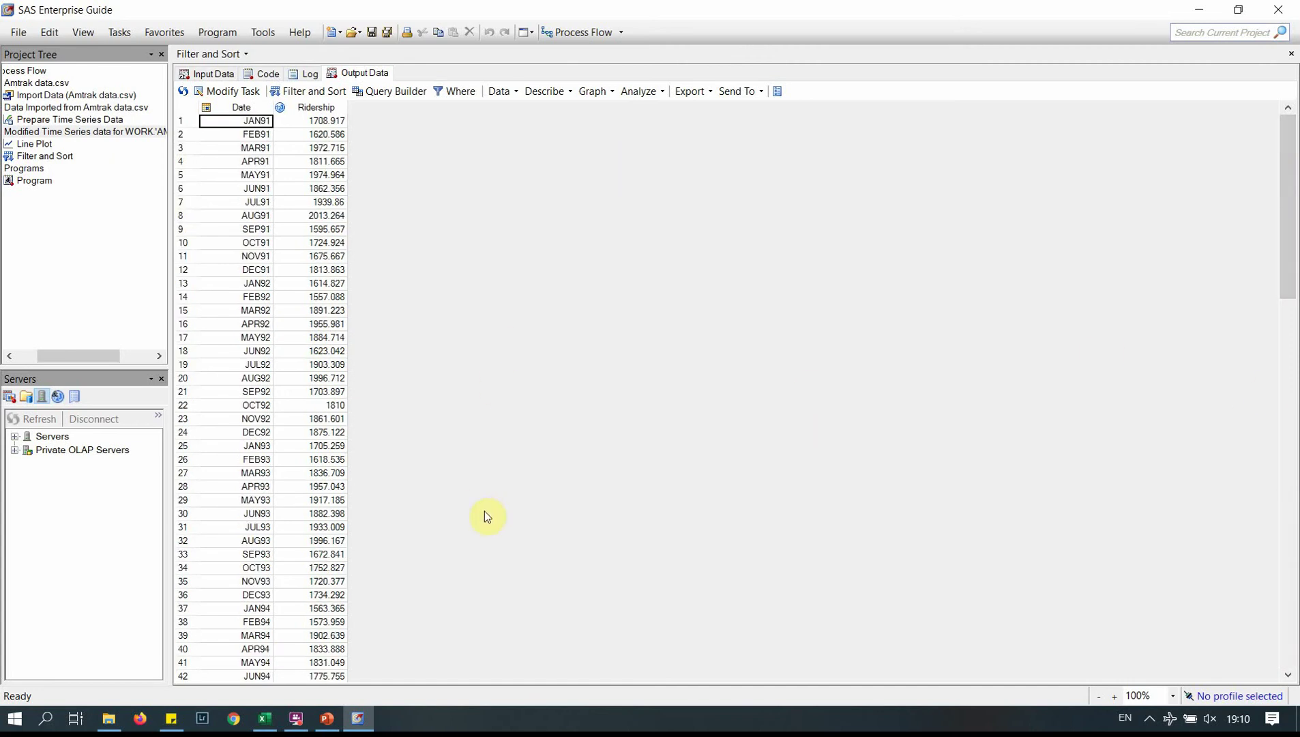
click(329, 722)
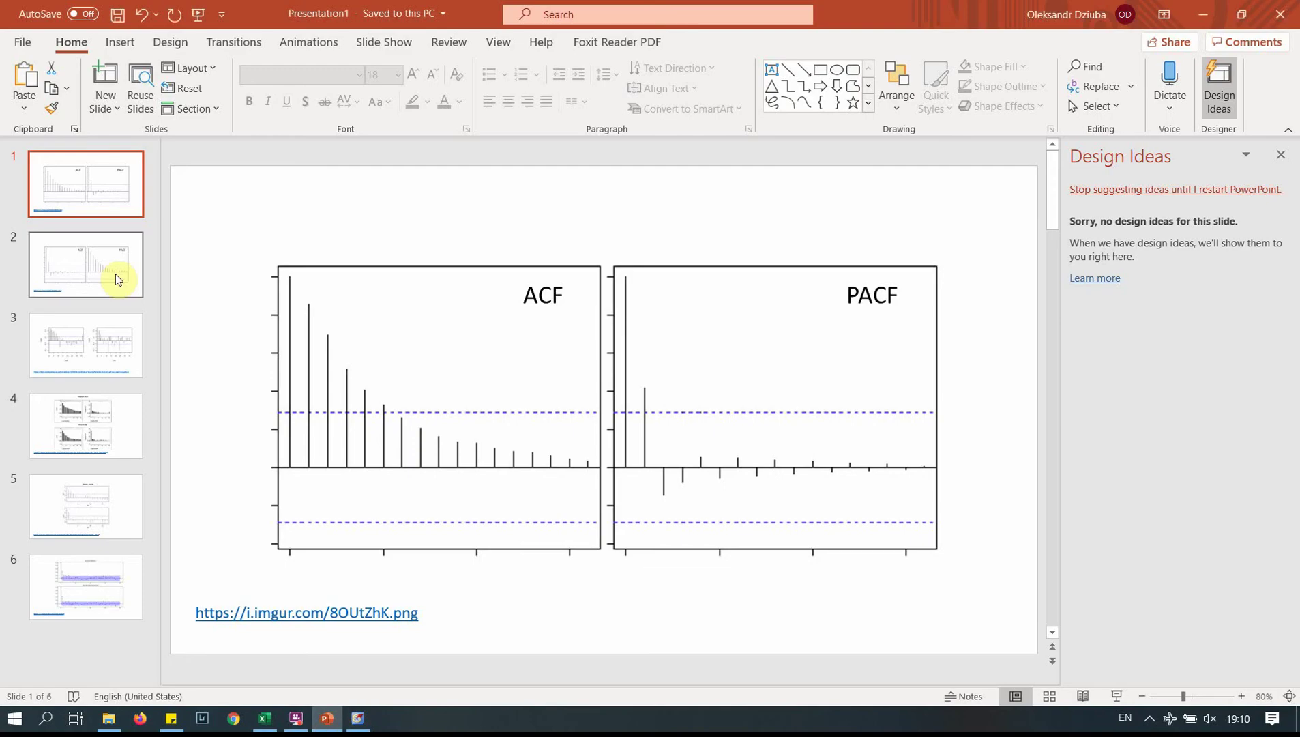
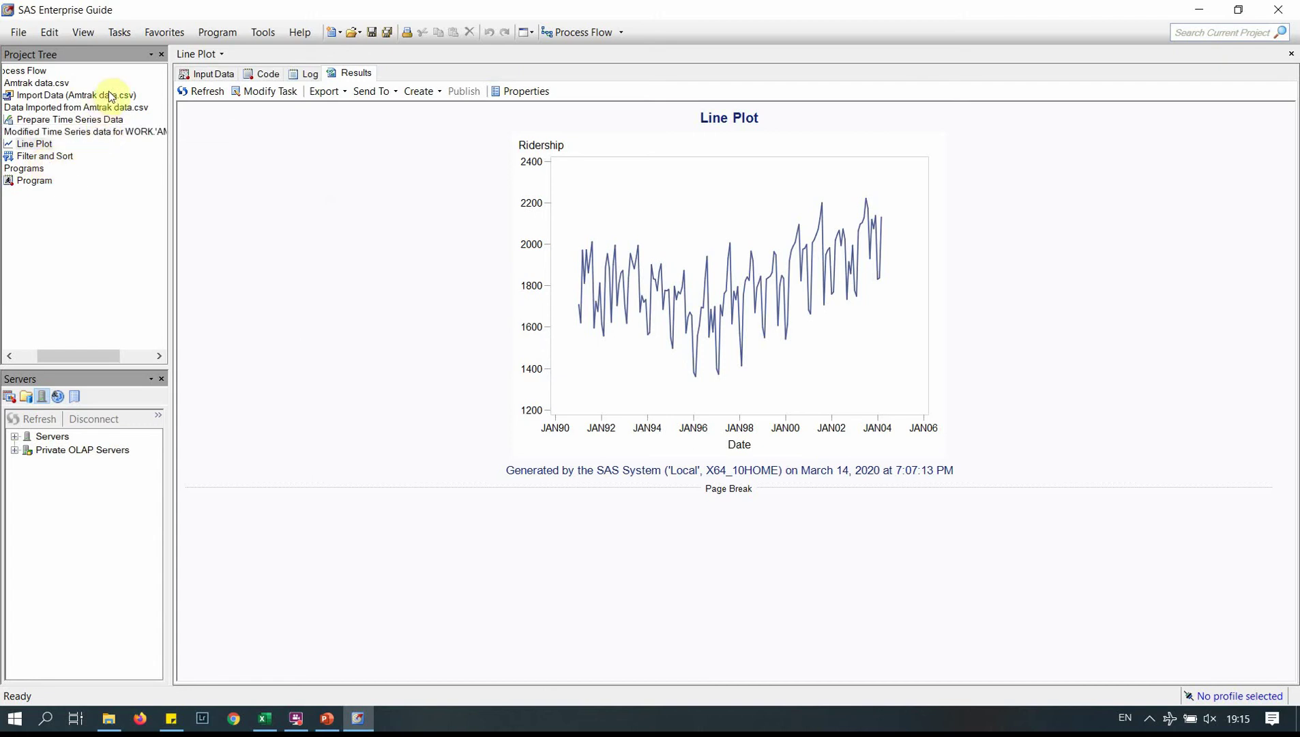
- Return to the filtered training data from Filter and Sort and start ARIMA Modeling and Forecasting on it
click(201, 76)
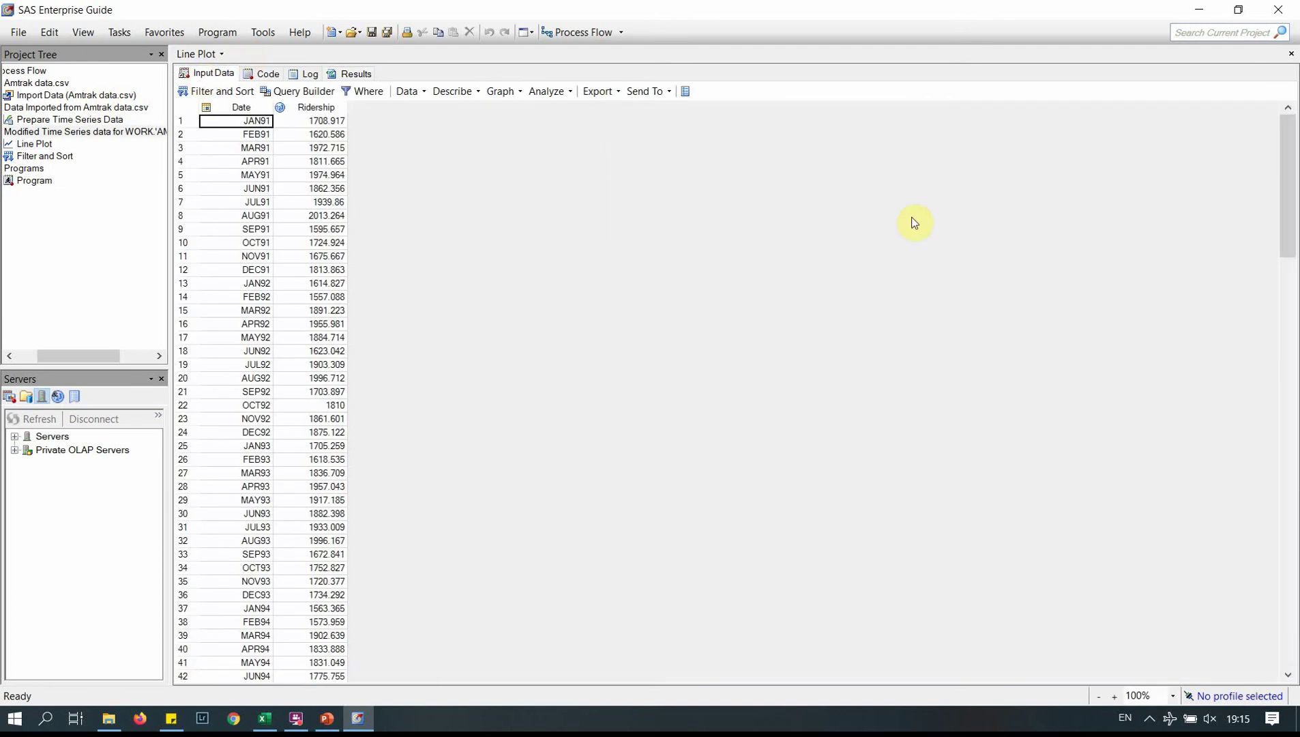
drag(1289, 180, 1289, 188)
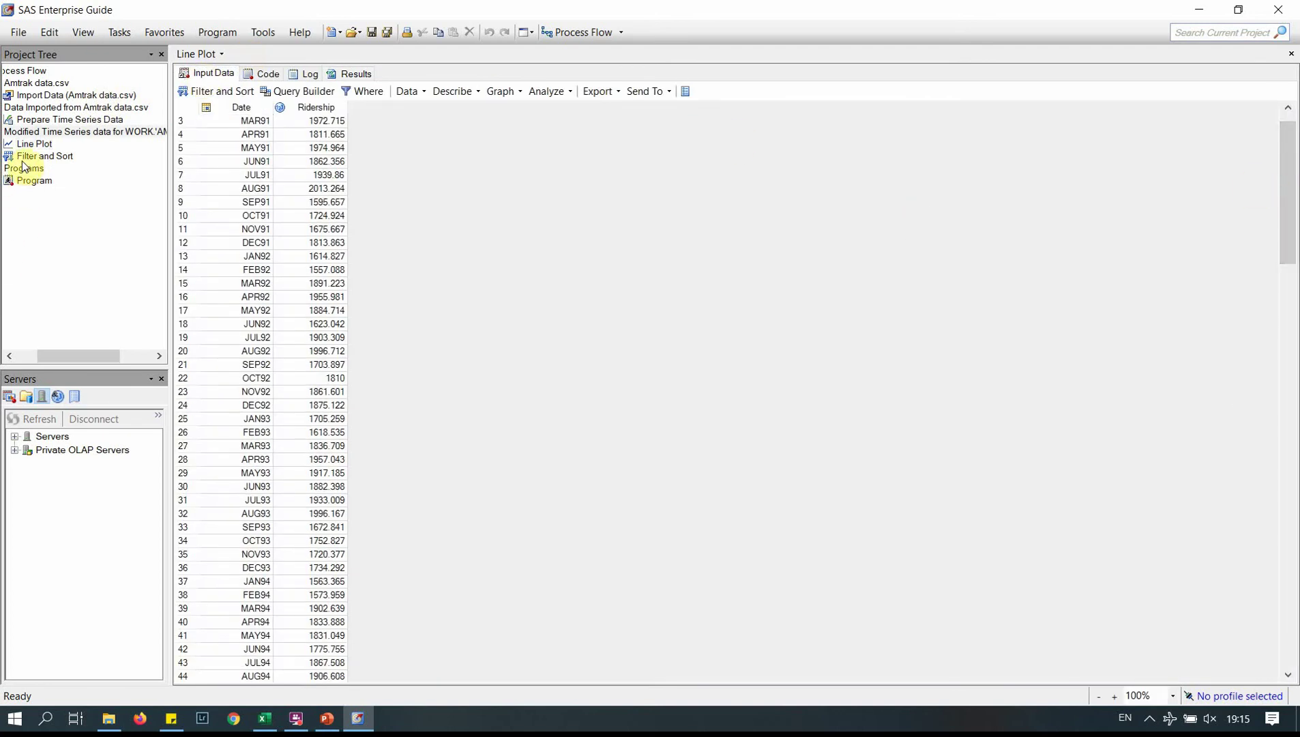
click(53, 158)
double_click(54, 159)
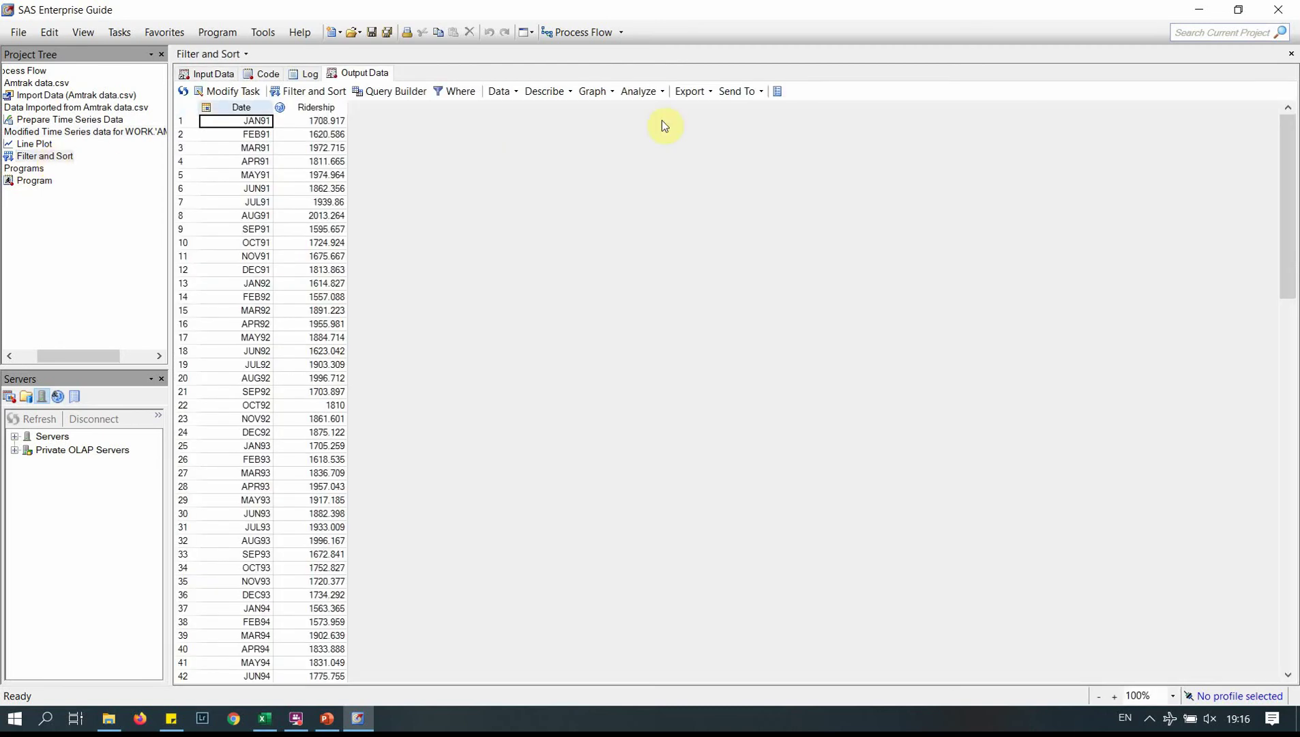
click(652, 93)
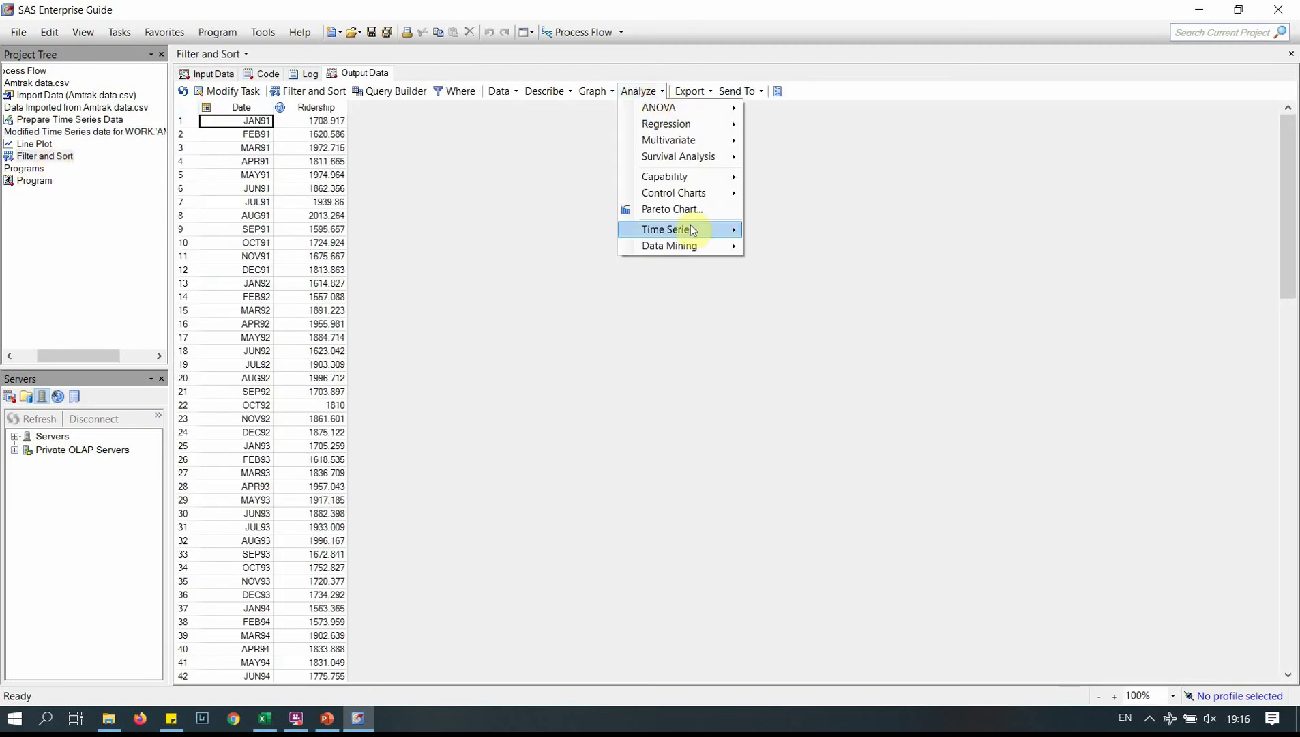
mouse_move(693, 228)
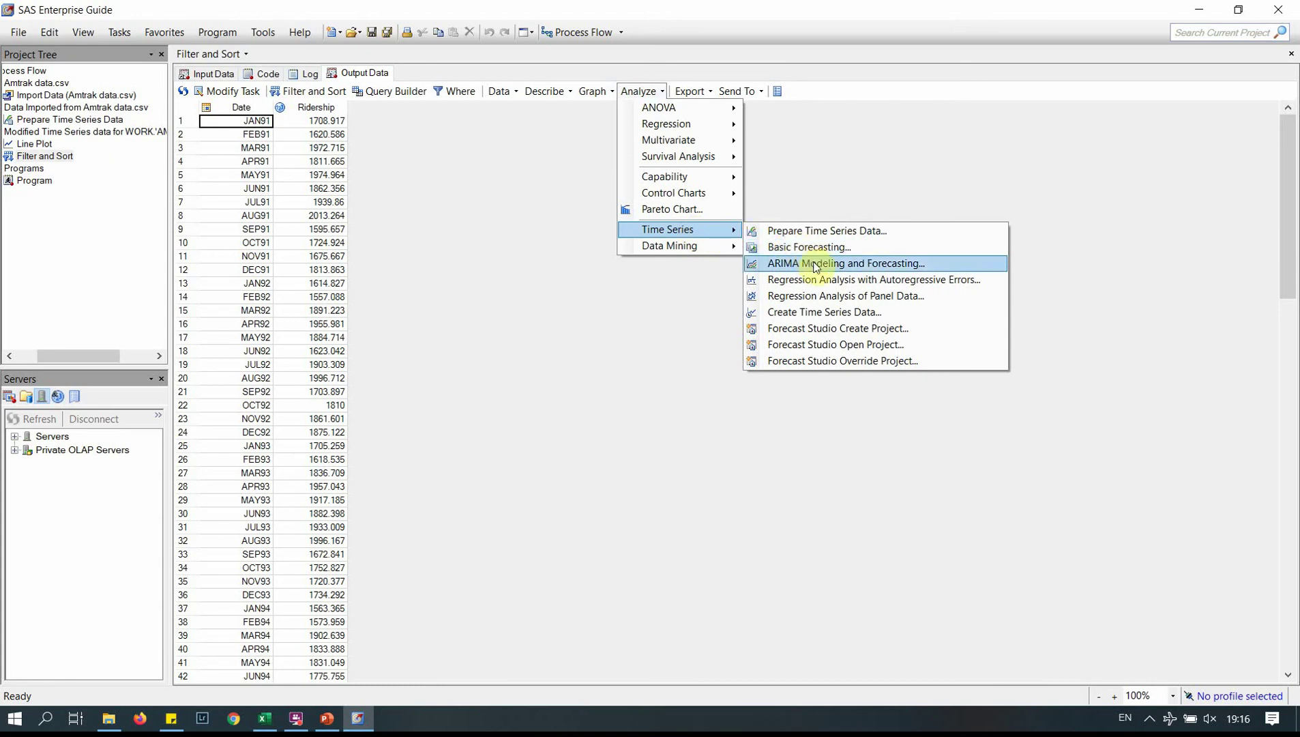
click(930, 264)
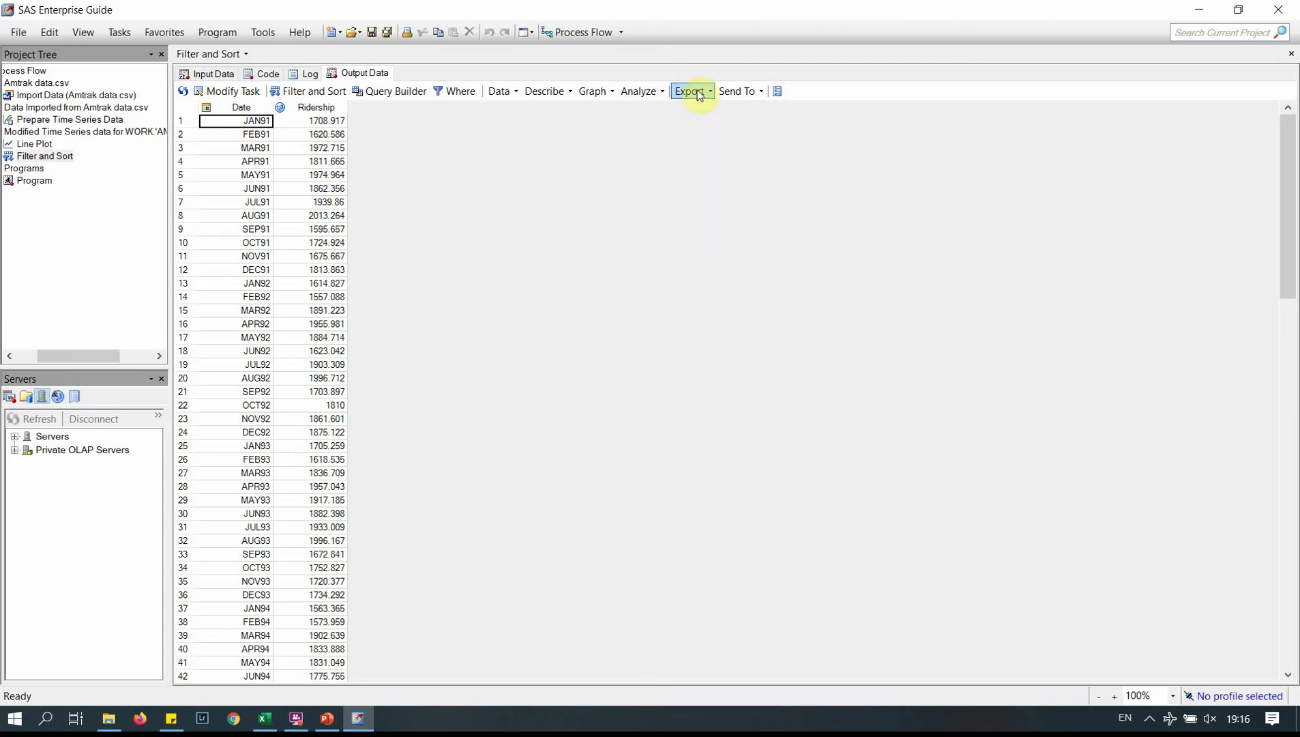
click(657, 93)
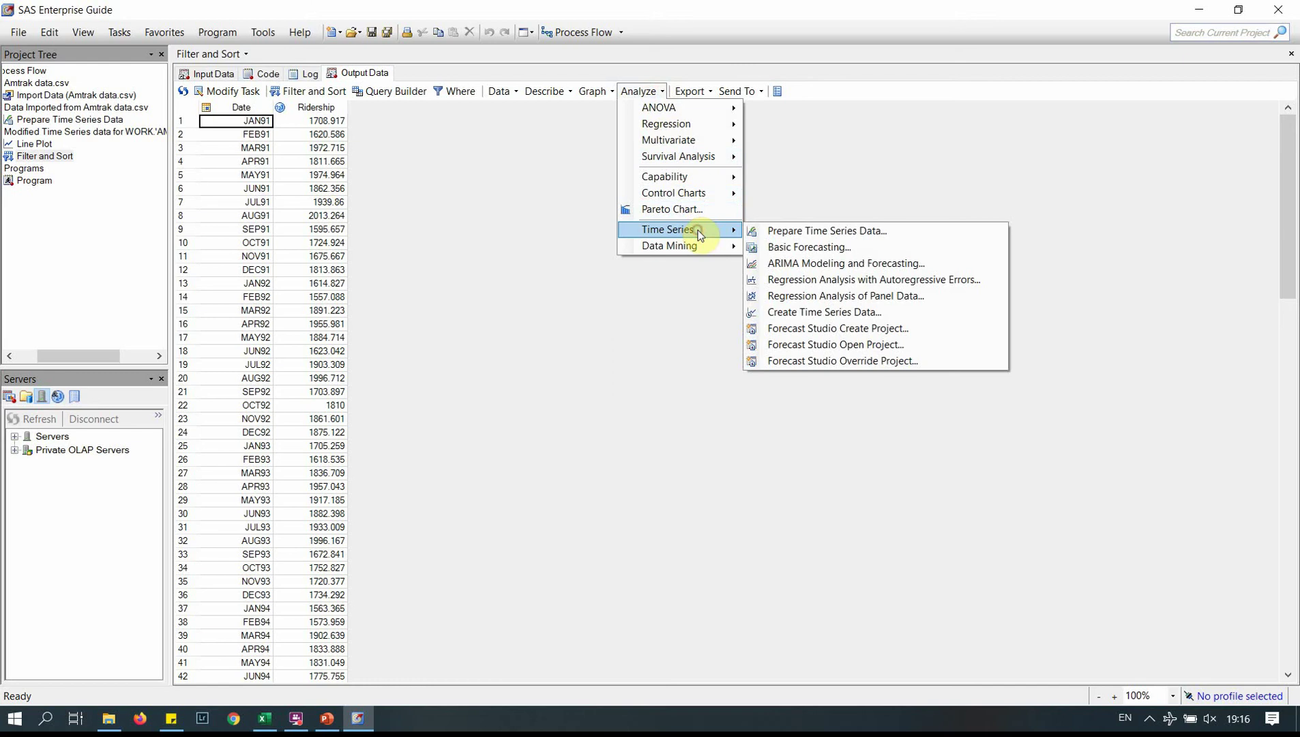
click(942, 264)
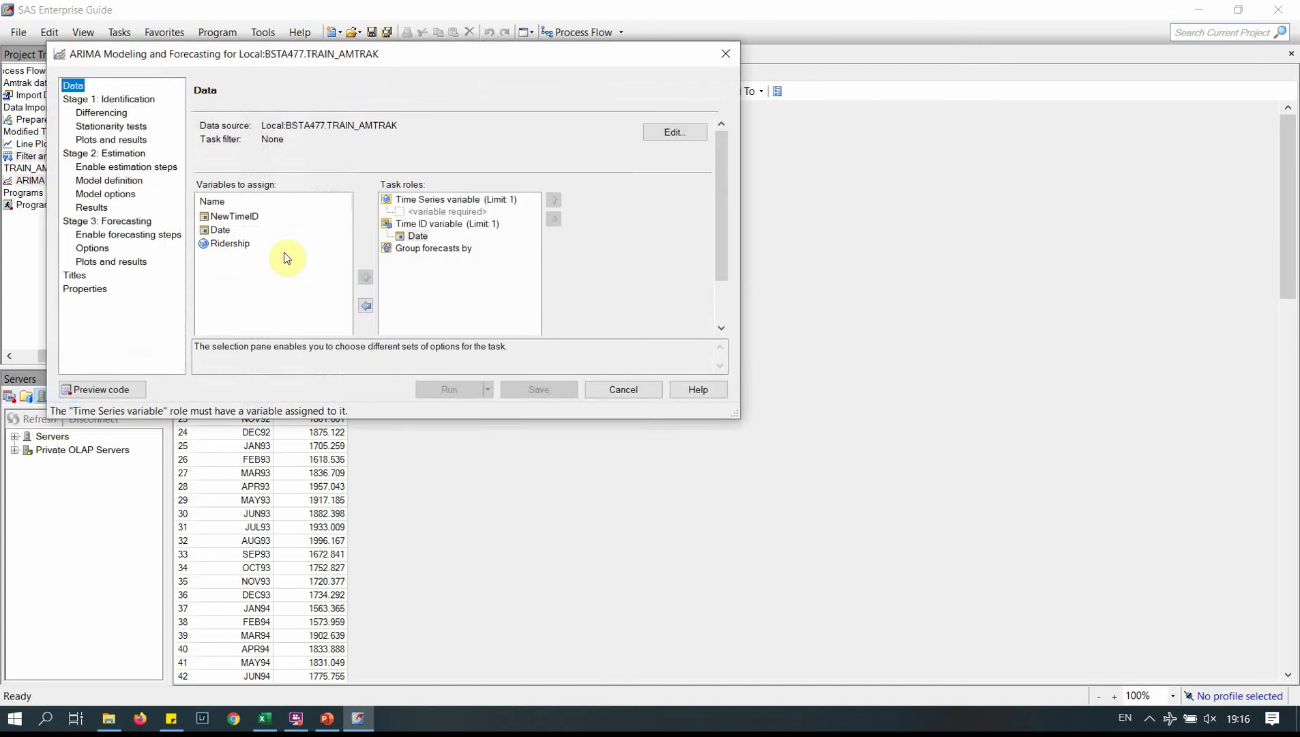
- Assign Ridership as the time series variable of the ARIMA task
drag(233, 245, 462, 165)
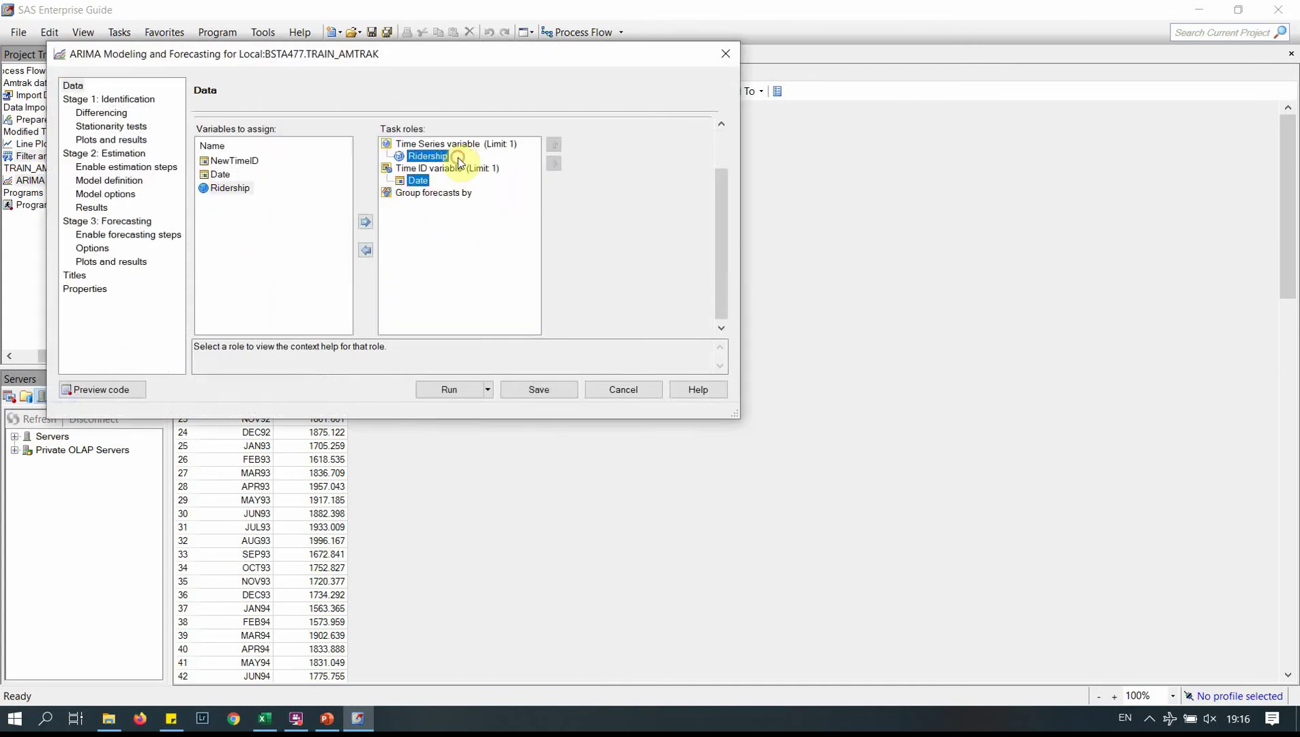
click(418, 182)
click(418, 181)
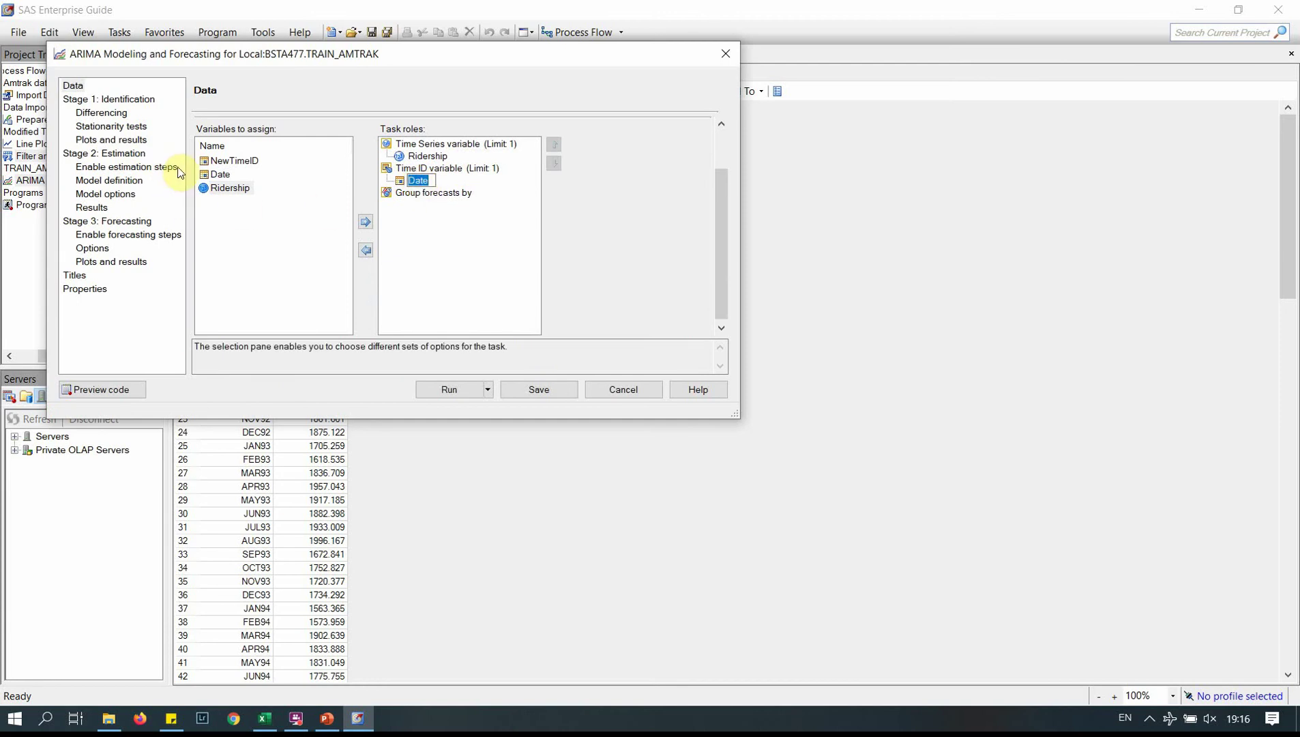
click(400, 242)
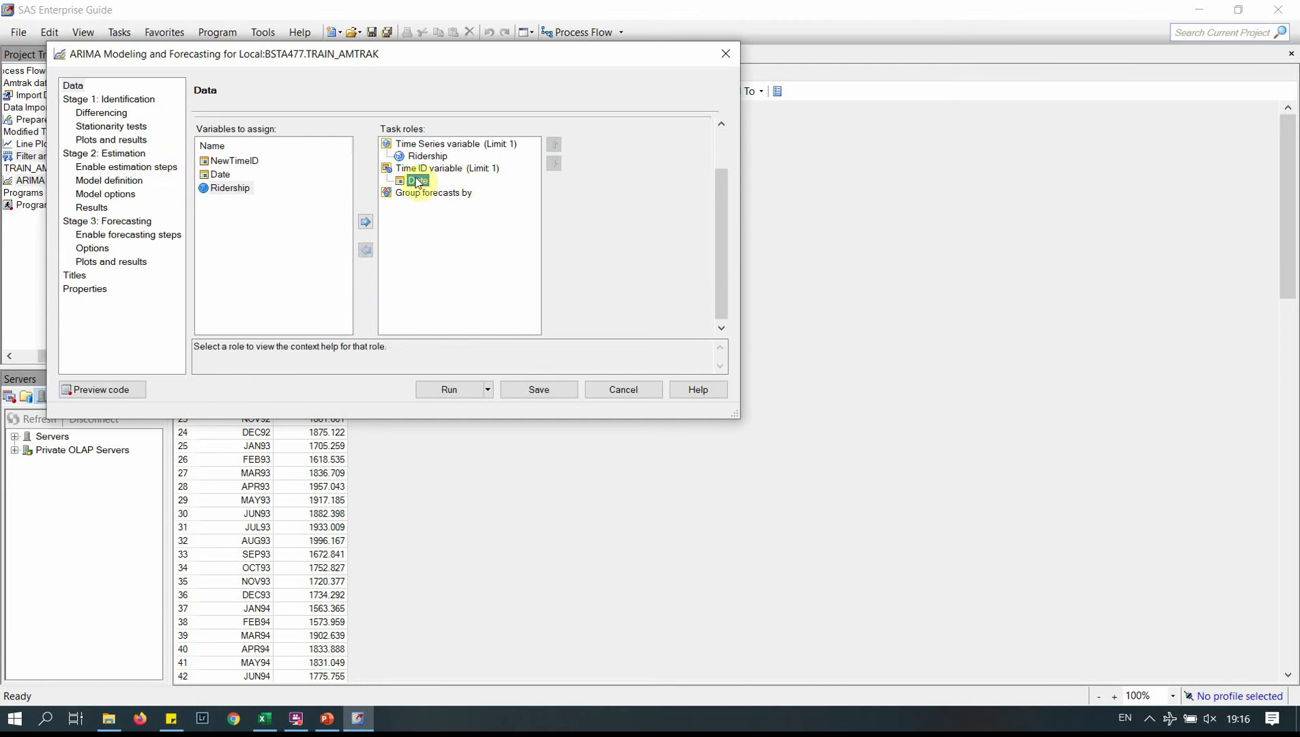
- Review the identification stage's differencing and stationarity test options, and enable the actual values plot
click(102, 113)
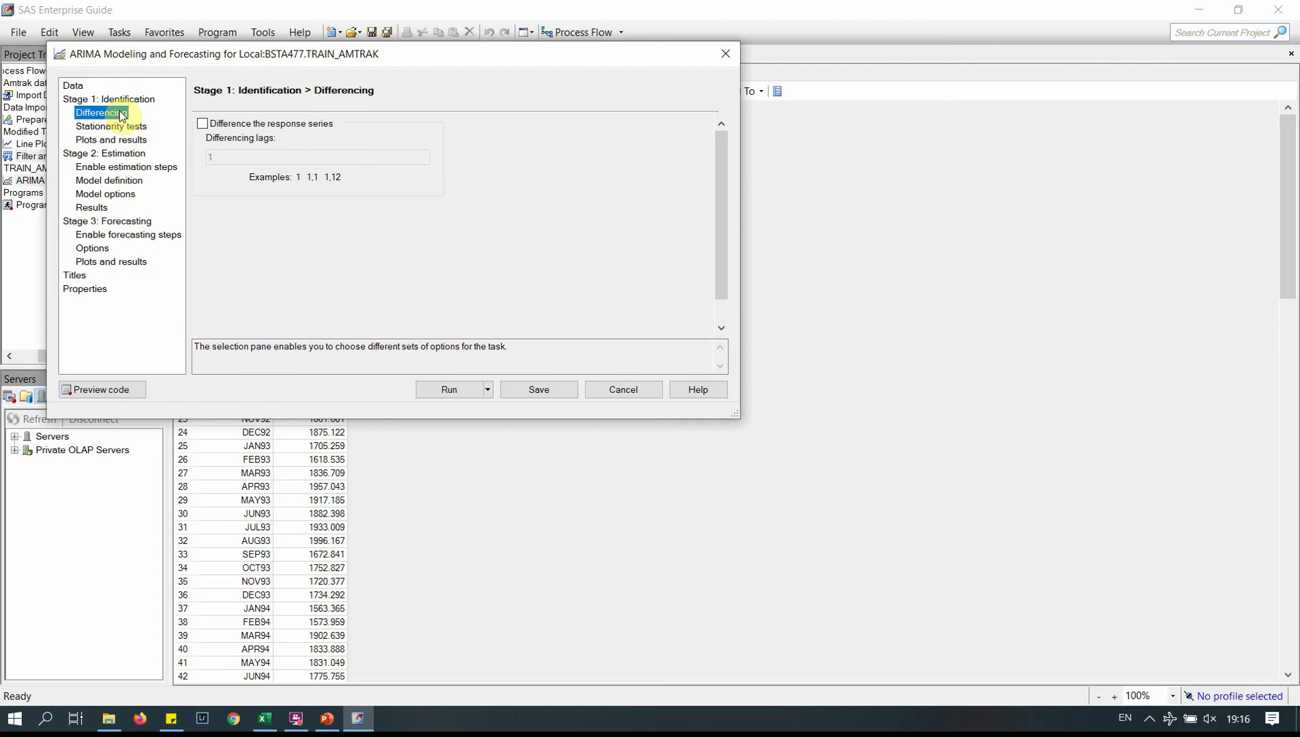
click(206, 128)
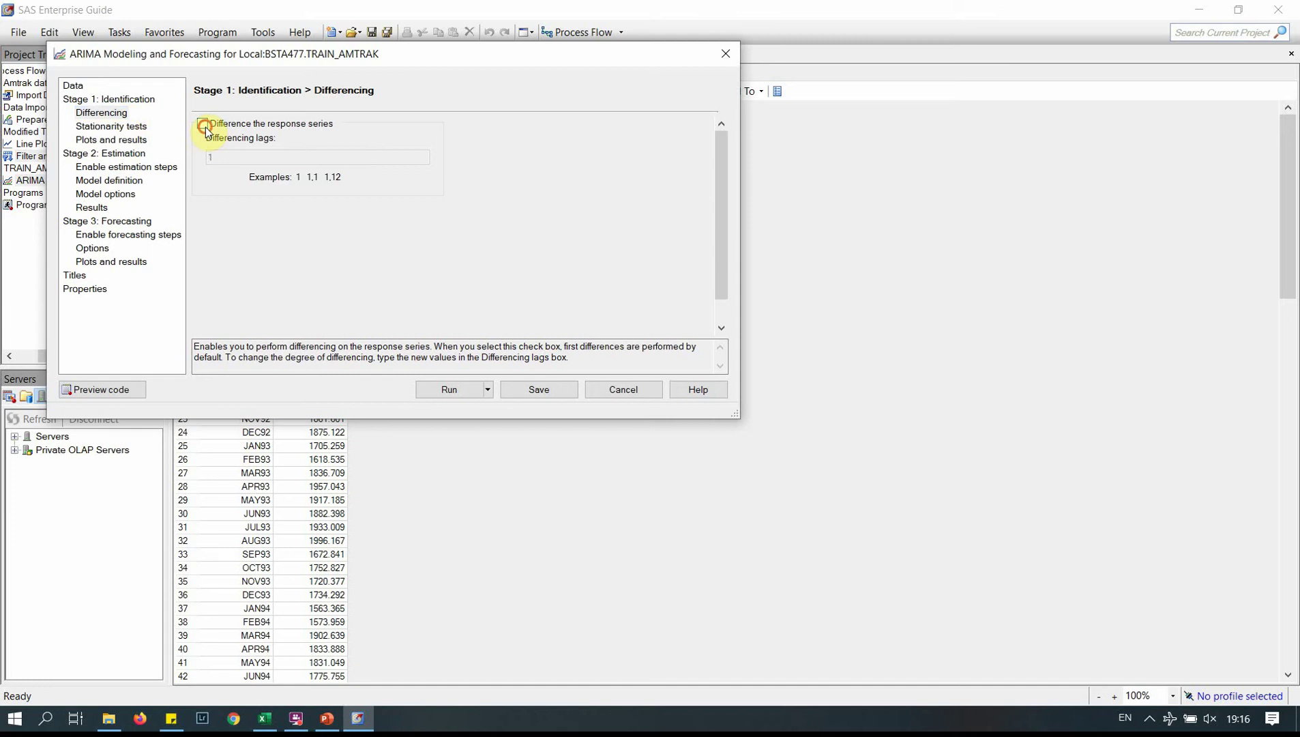
click(206, 129)
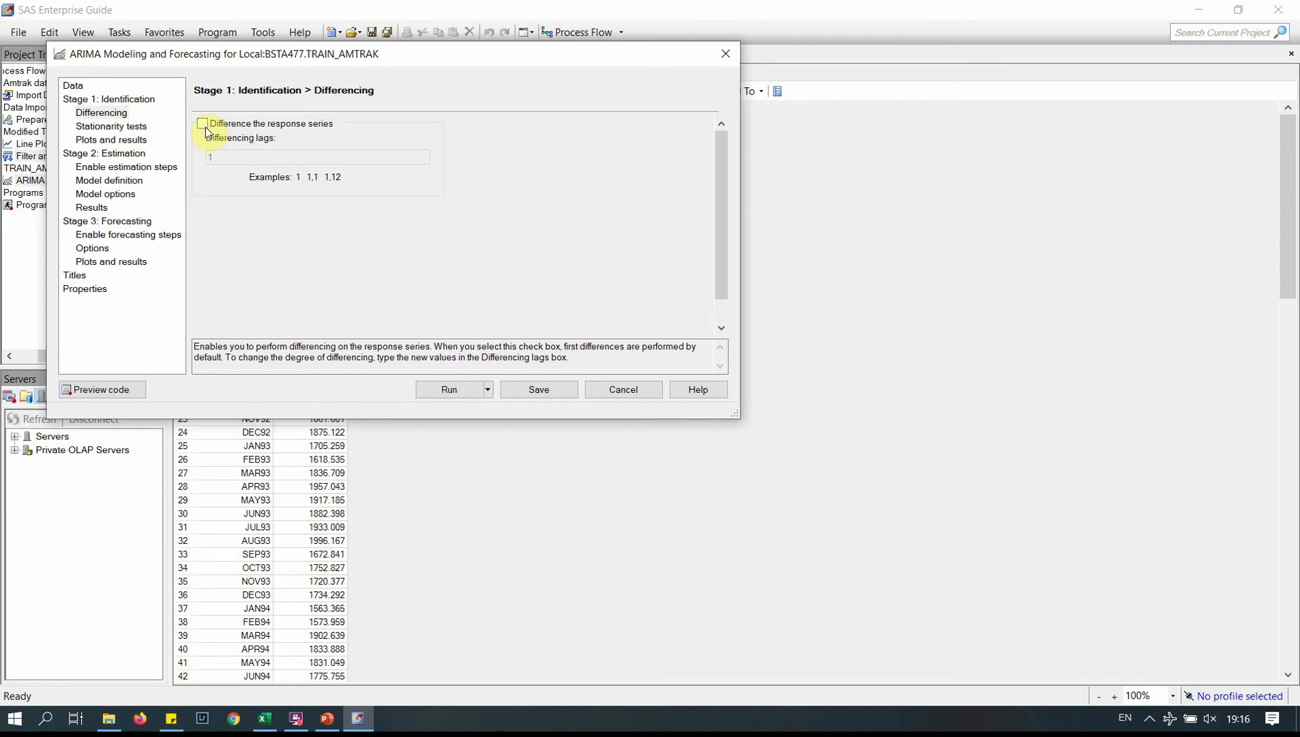
click(117, 128)
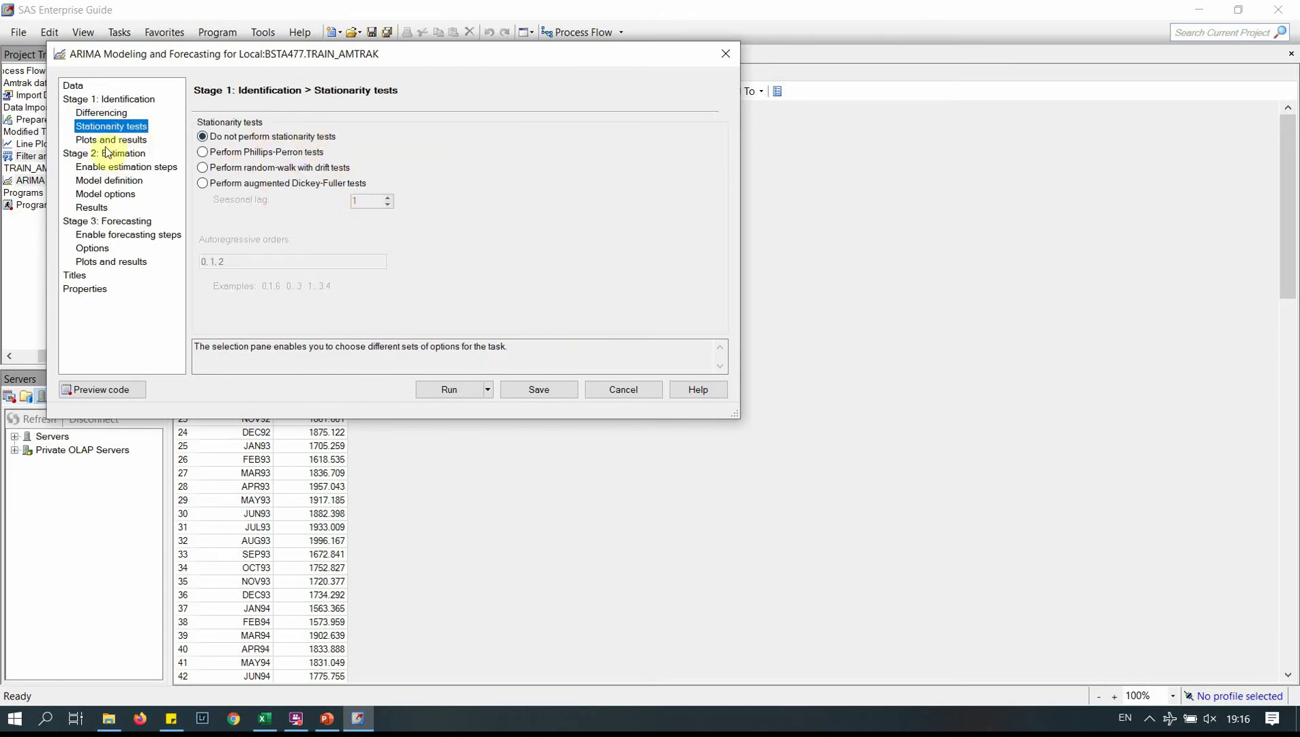
click(103, 139)
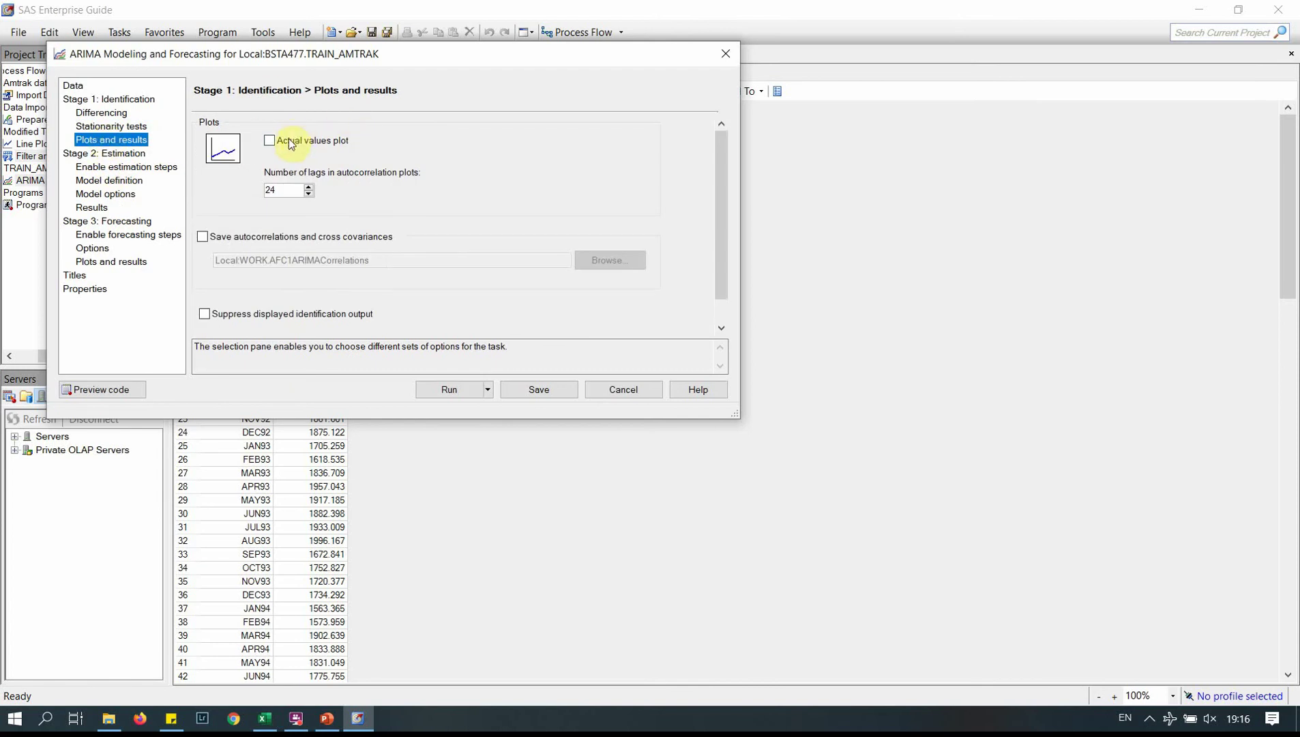
click(272, 139)
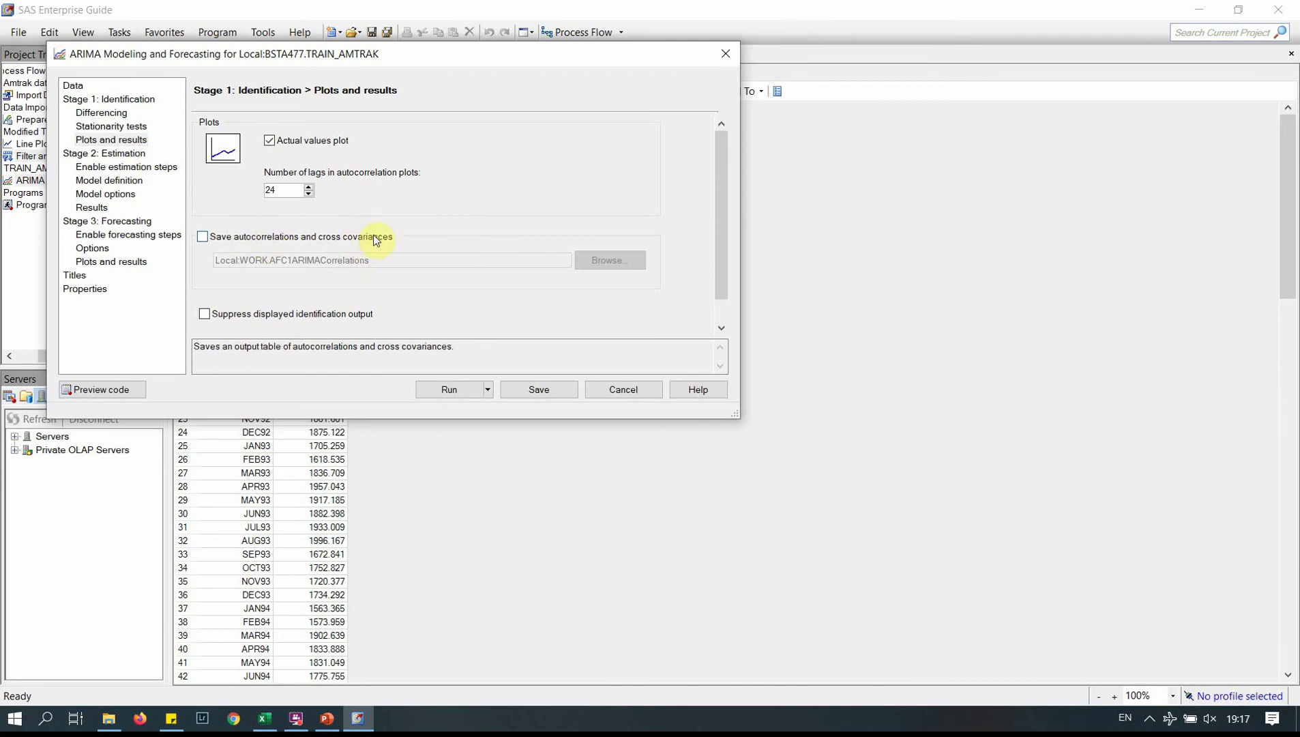
- Enable the estimation steps and add an autoregressive factor with lag 1 to the model definition
click(123, 168)
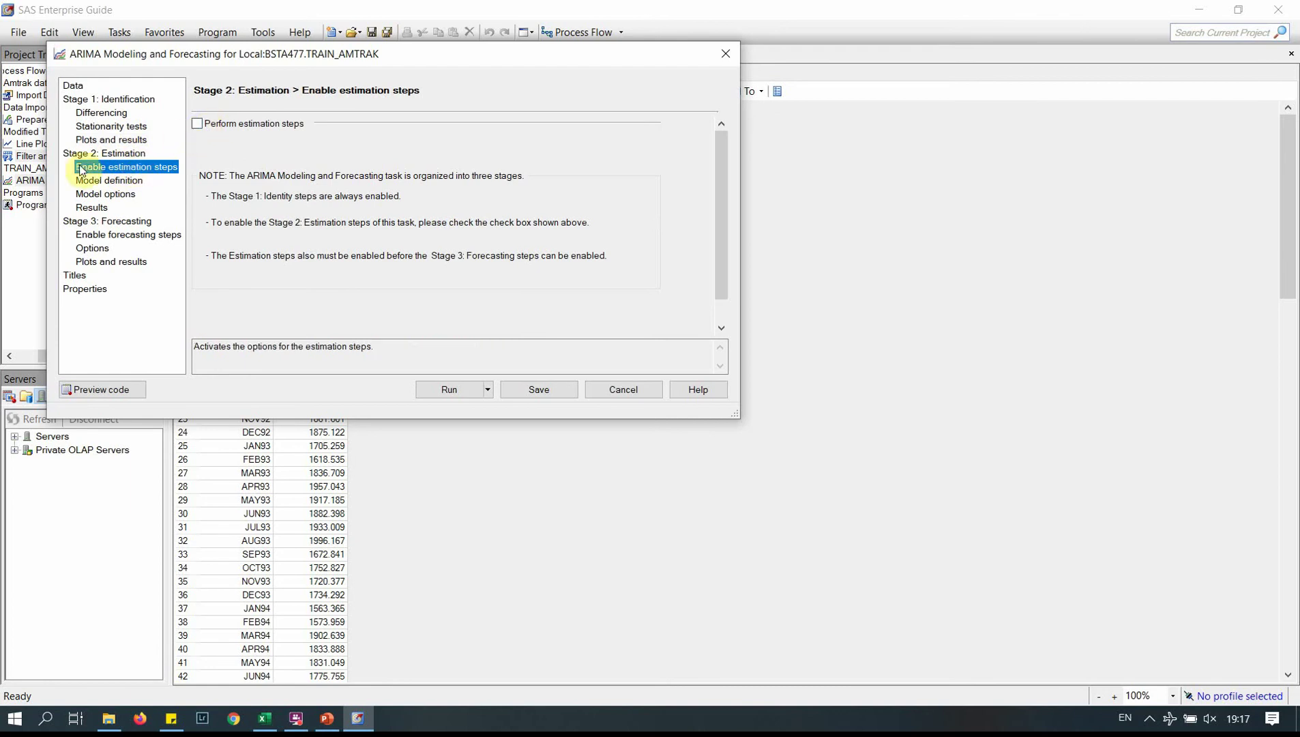
click(200, 124)
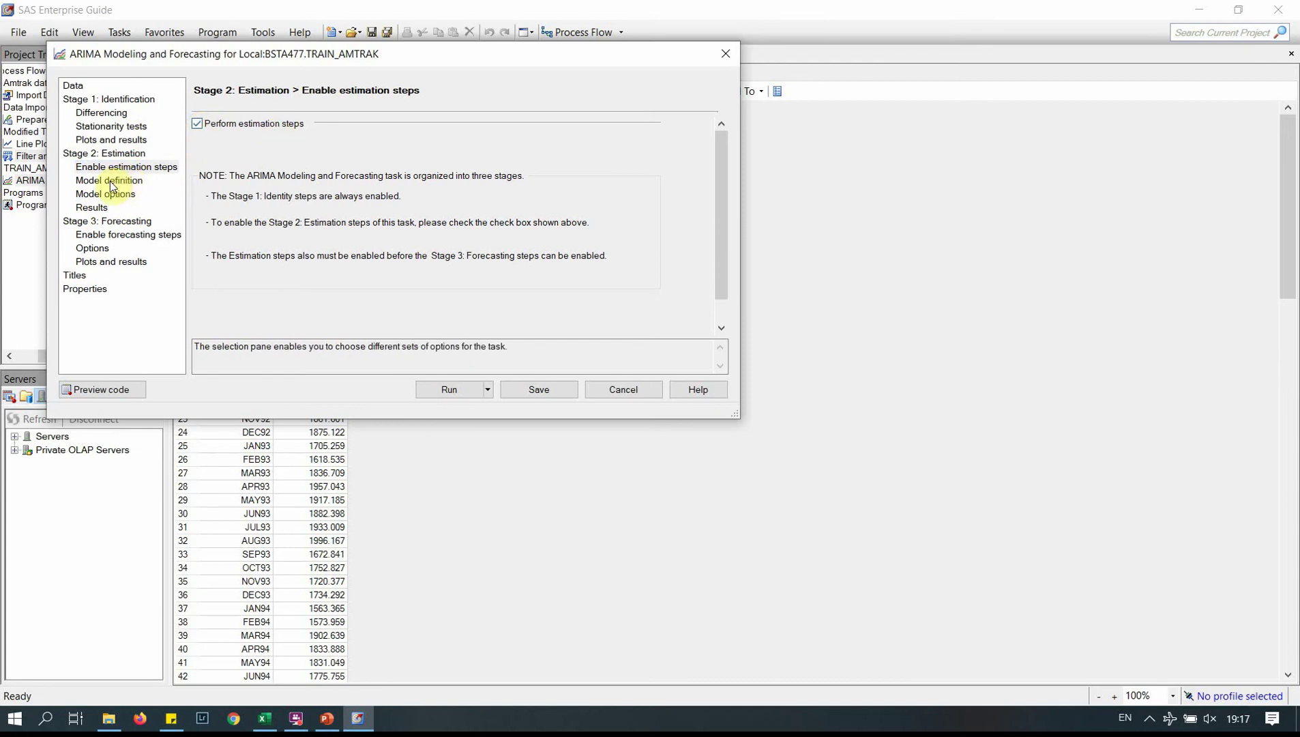
click(111, 181)
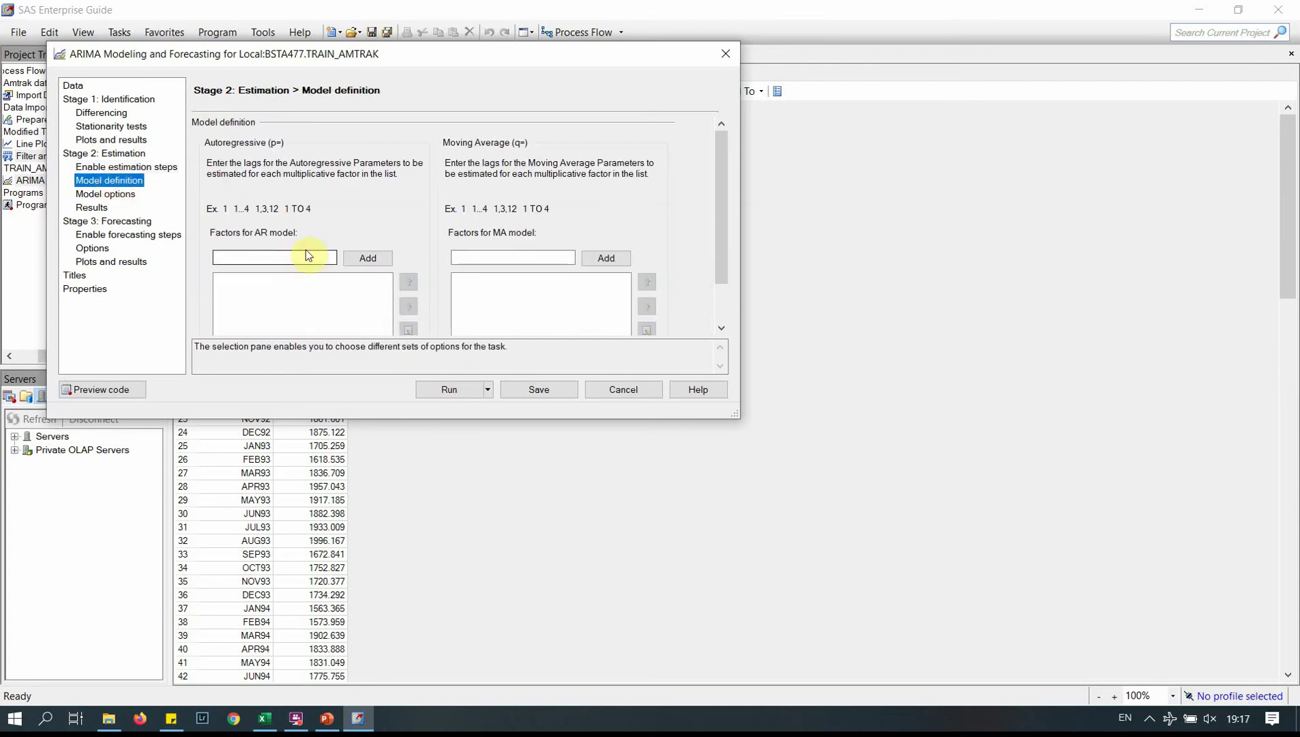
mouse_move(724, 252)
mouse_down()
mouse_move(726, 314)
mouse_move(717, 263)
mouse_up()
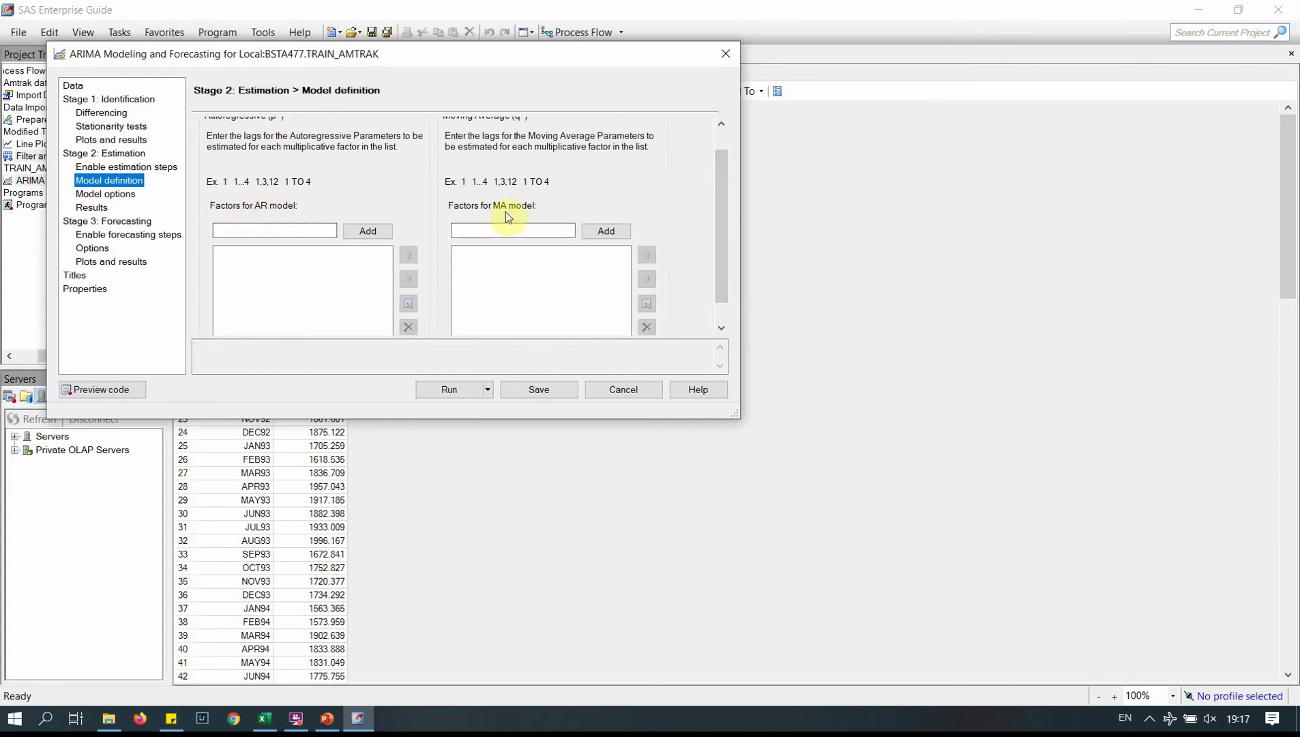
mouse_move(716, 214)
mouse_down()
mouse_move(721, 238)
mouse_move(719, 205)
mouse_up()
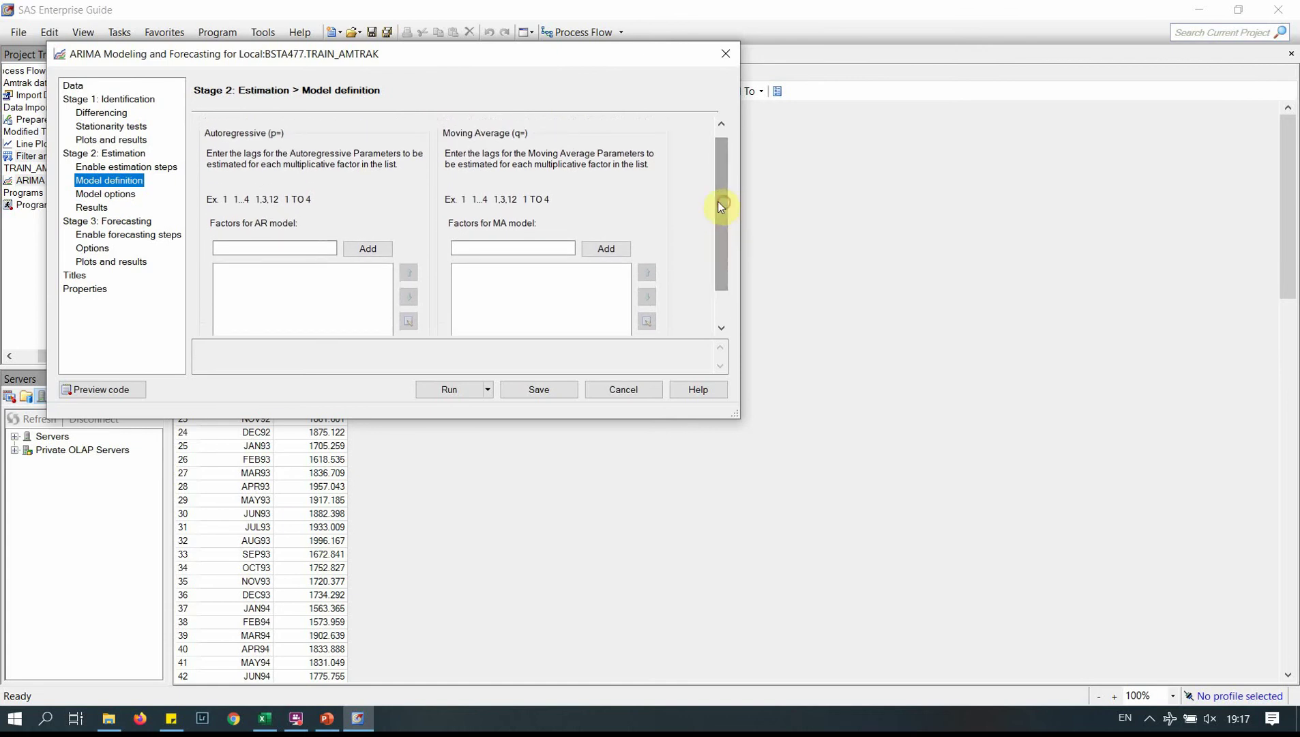
click(277, 247)
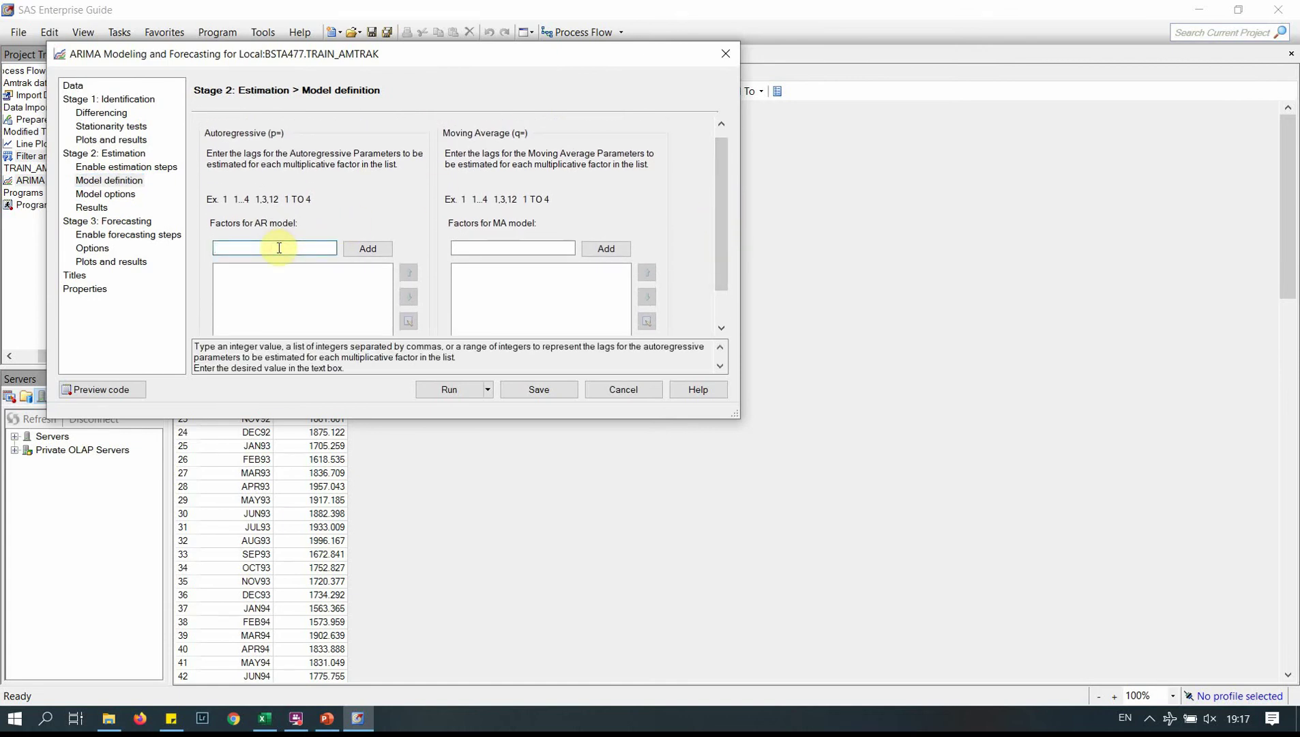
text(1)
click(362, 250)
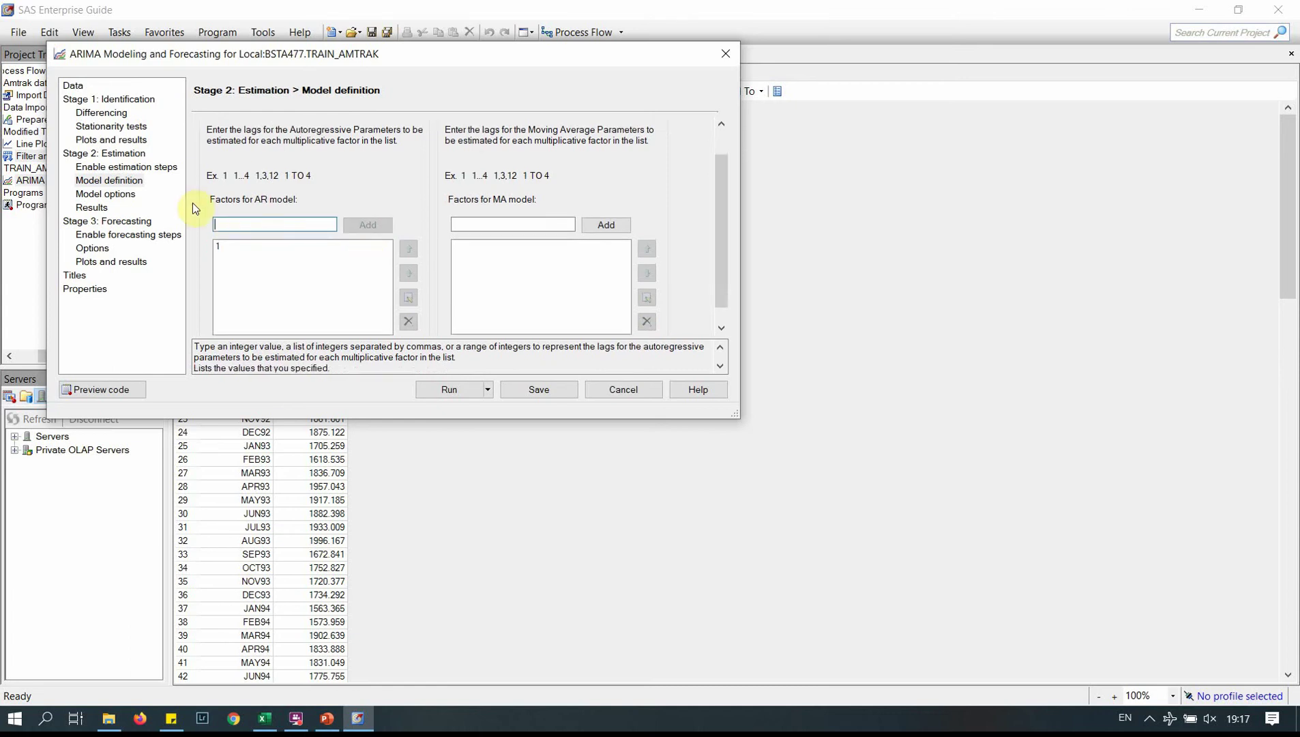
- Review the estimation model options and turn on saving of the parameter estimates
click(123, 198)
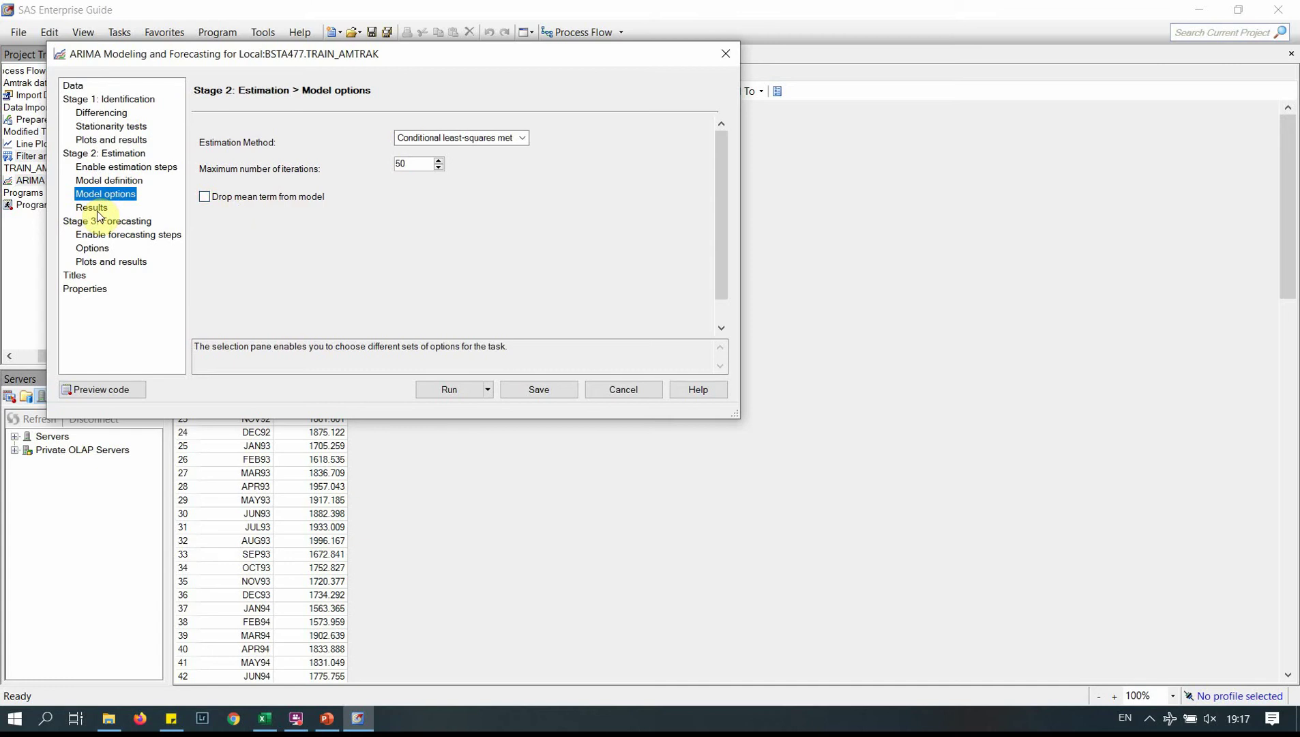
click(96, 208)
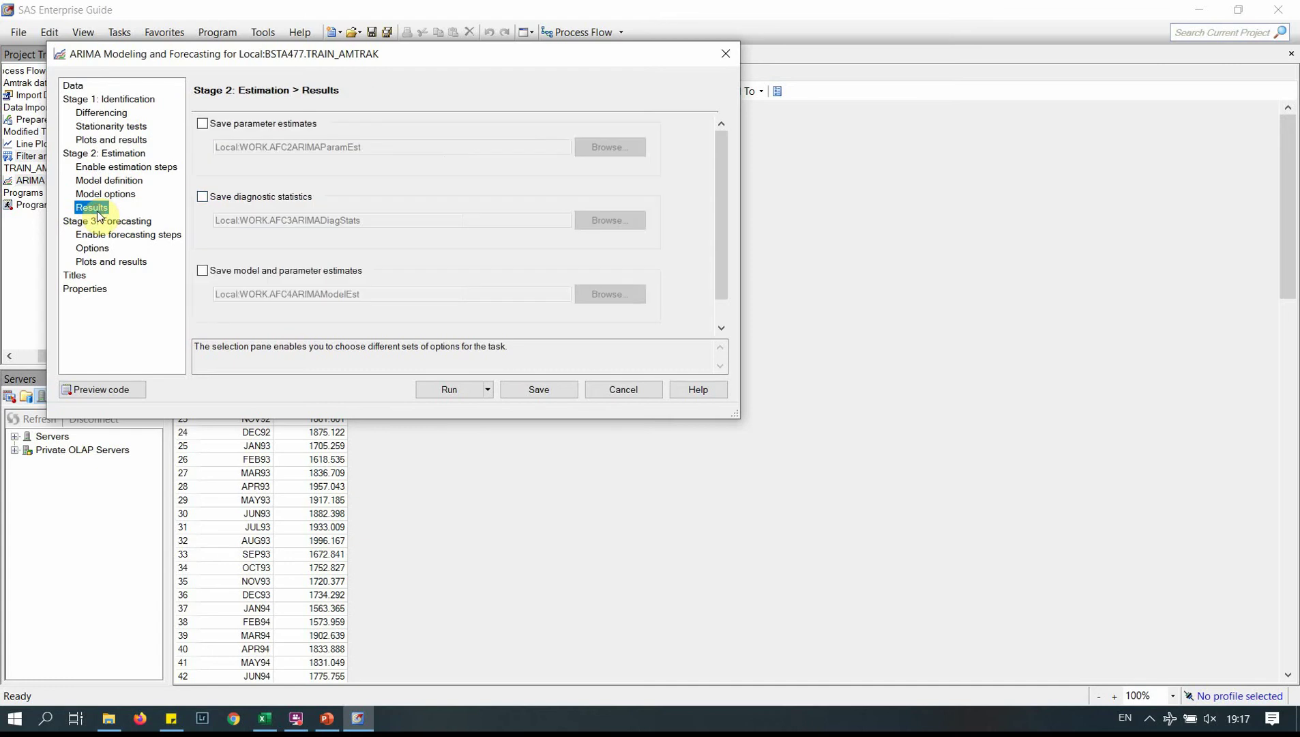
click(250, 131)
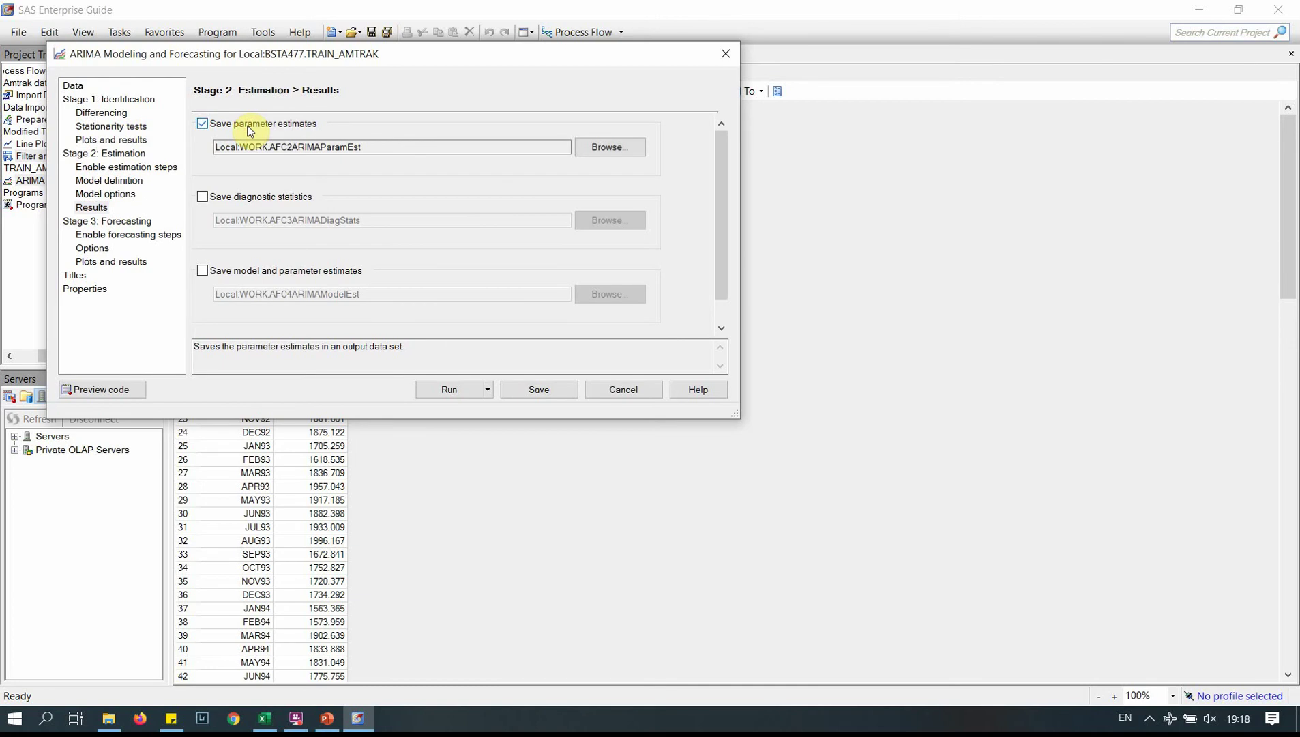
- Enable the forecasting steps and set the number of intervals to forecast to 36
click(120, 239)
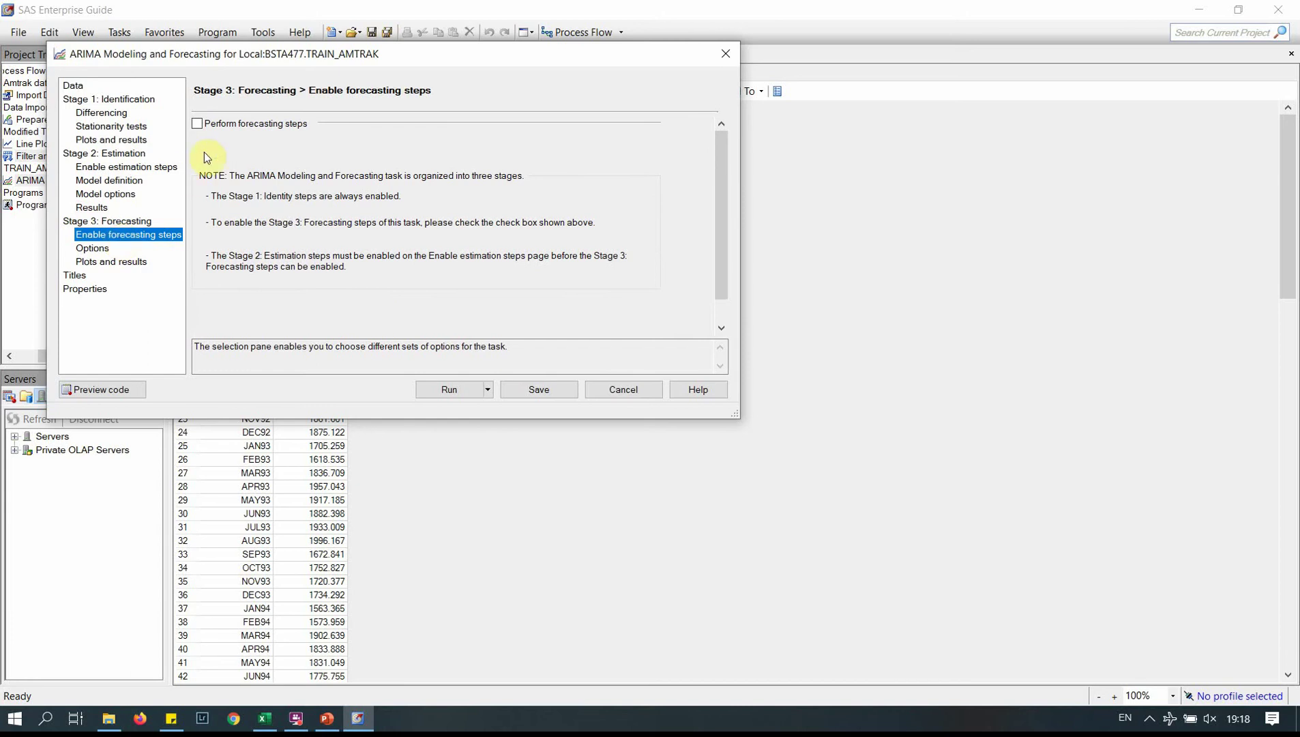
click(204, 123)
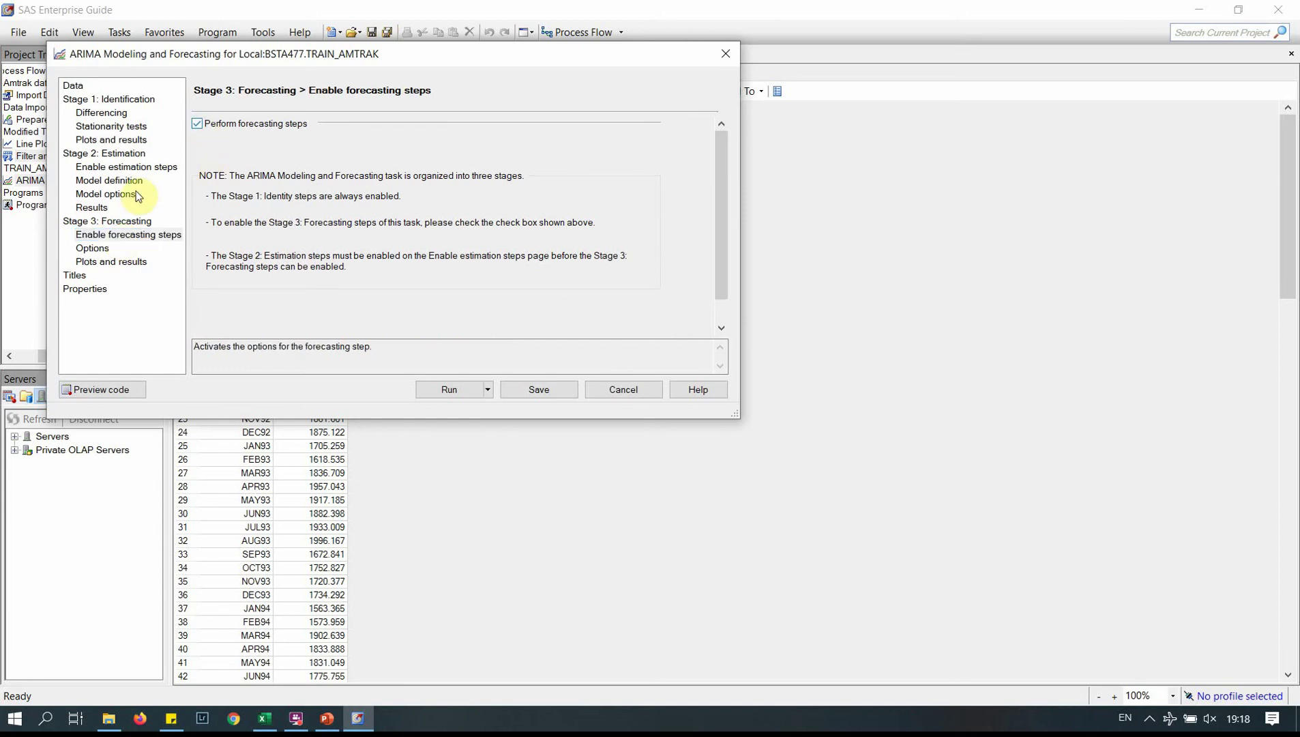
click(108, 248)
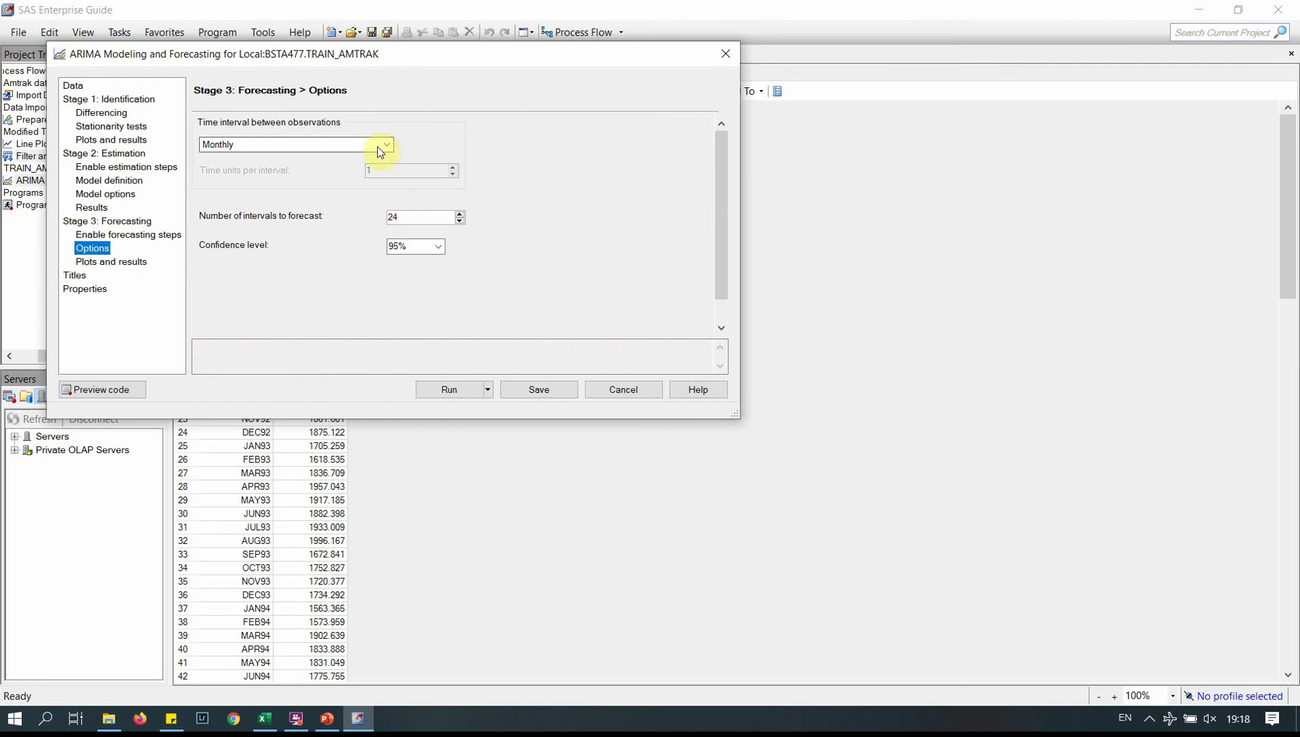
drag(420, 219, 375, 217)
text(6)
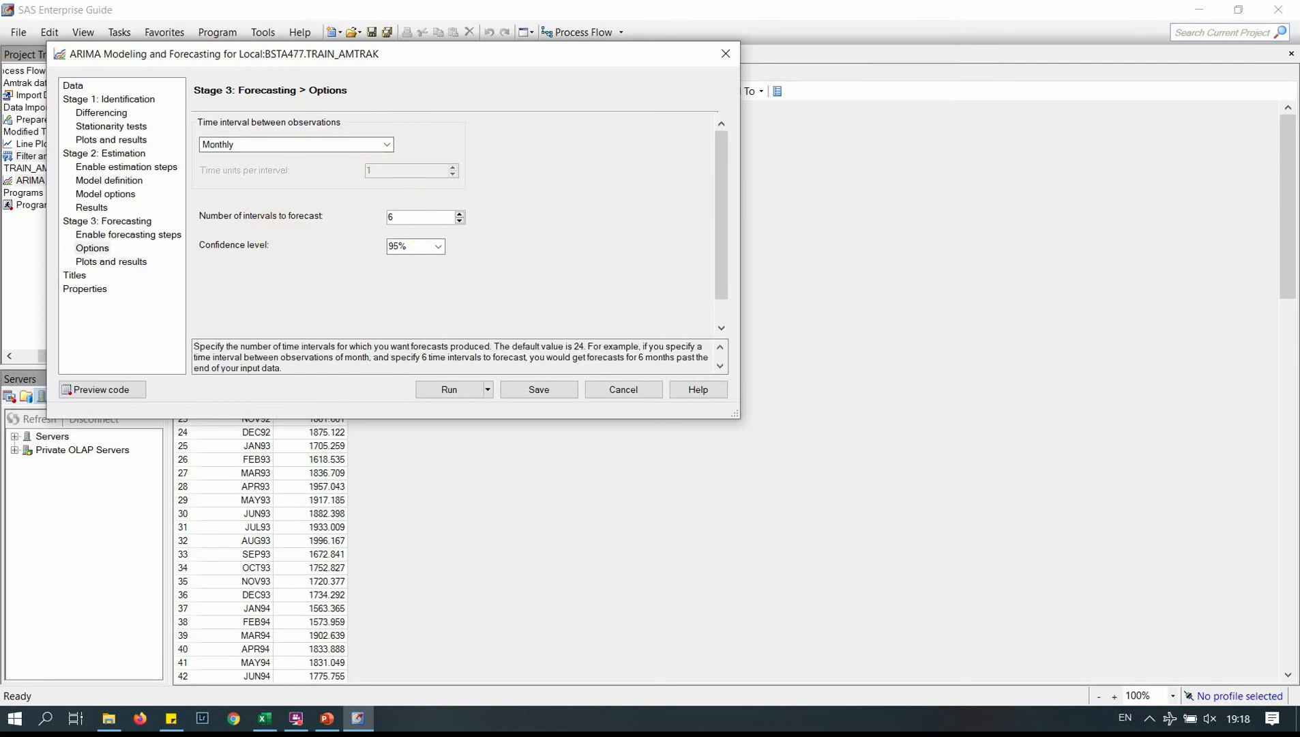
key(BackSpace)
text(36)
click(438, 250)
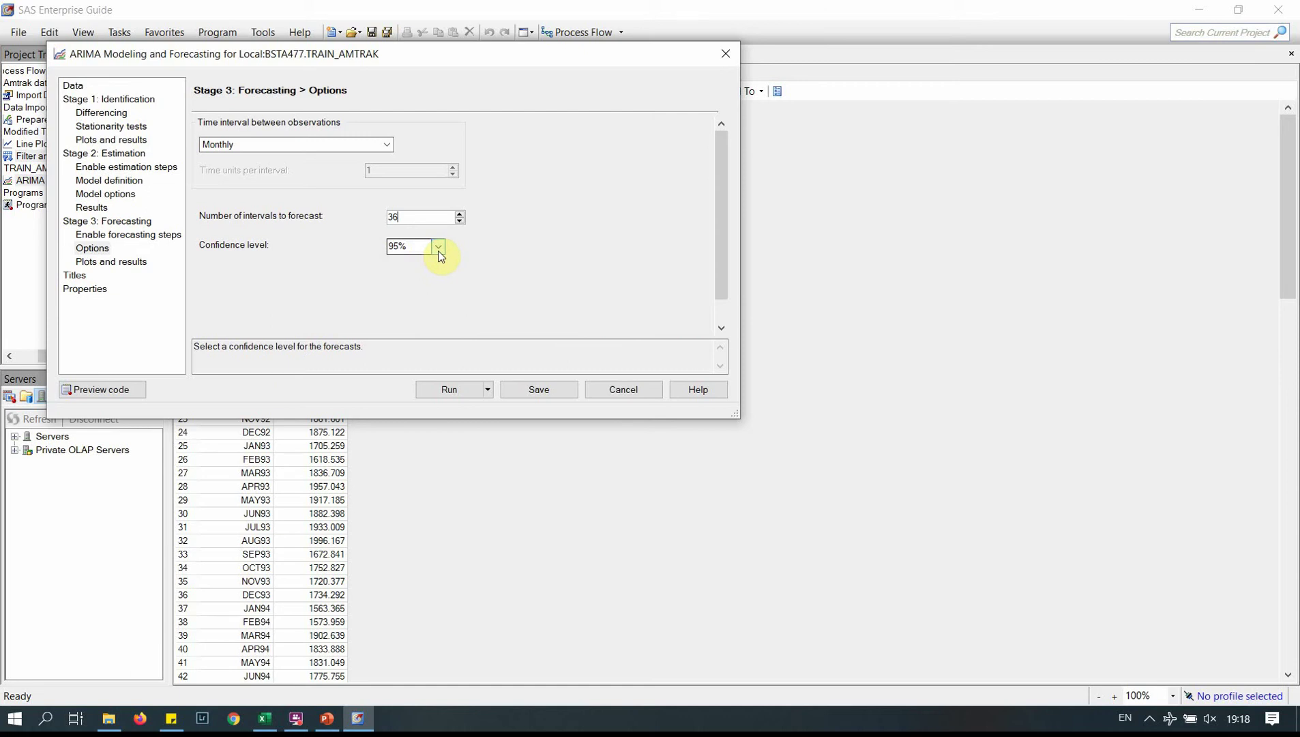
click(600, 243)
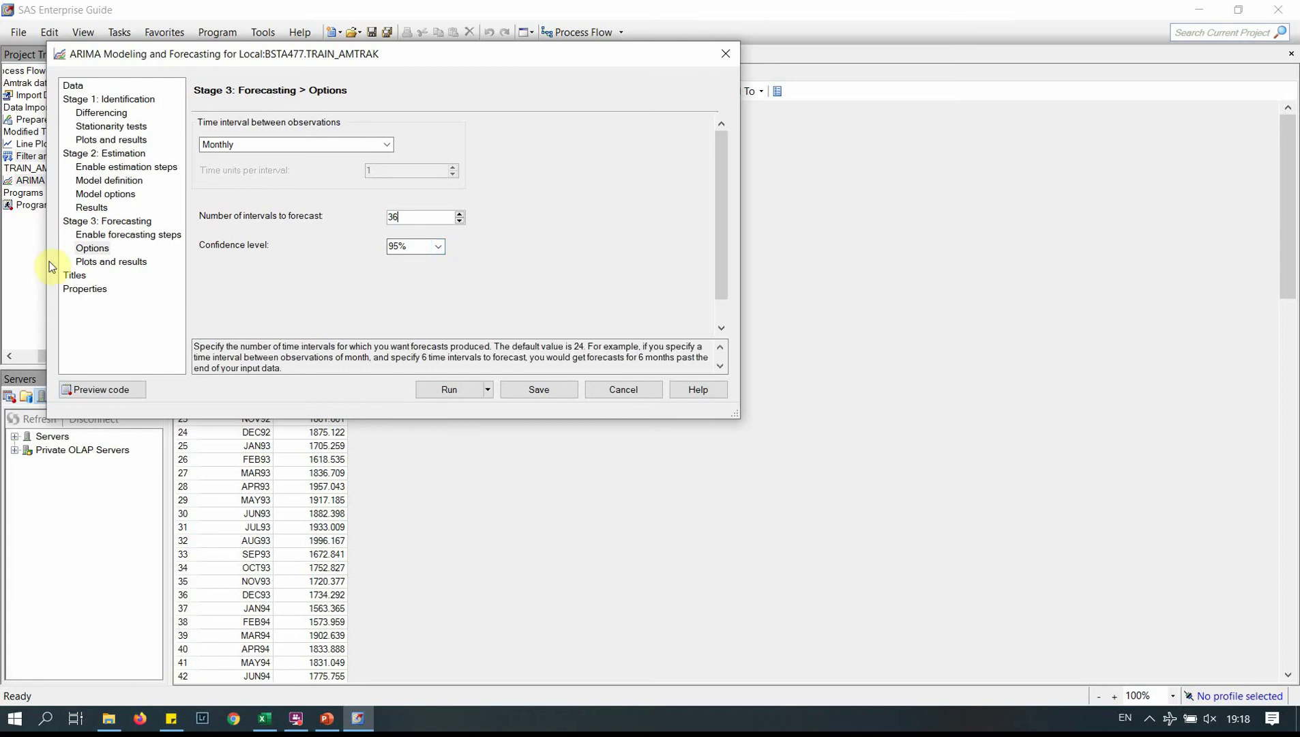
- Enable the Forecasts and Residuals plots for the forecasting stage
click(116, 264)
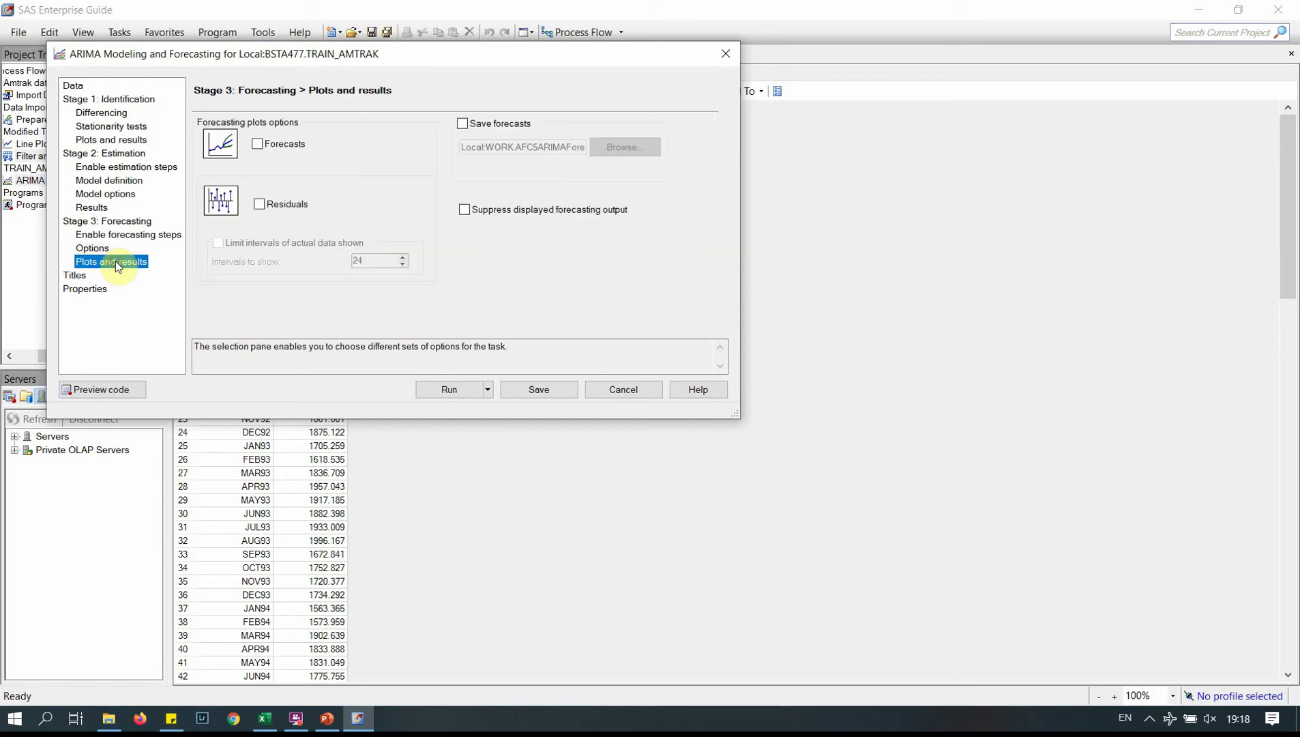
click(257, 144)
click(262, 206)
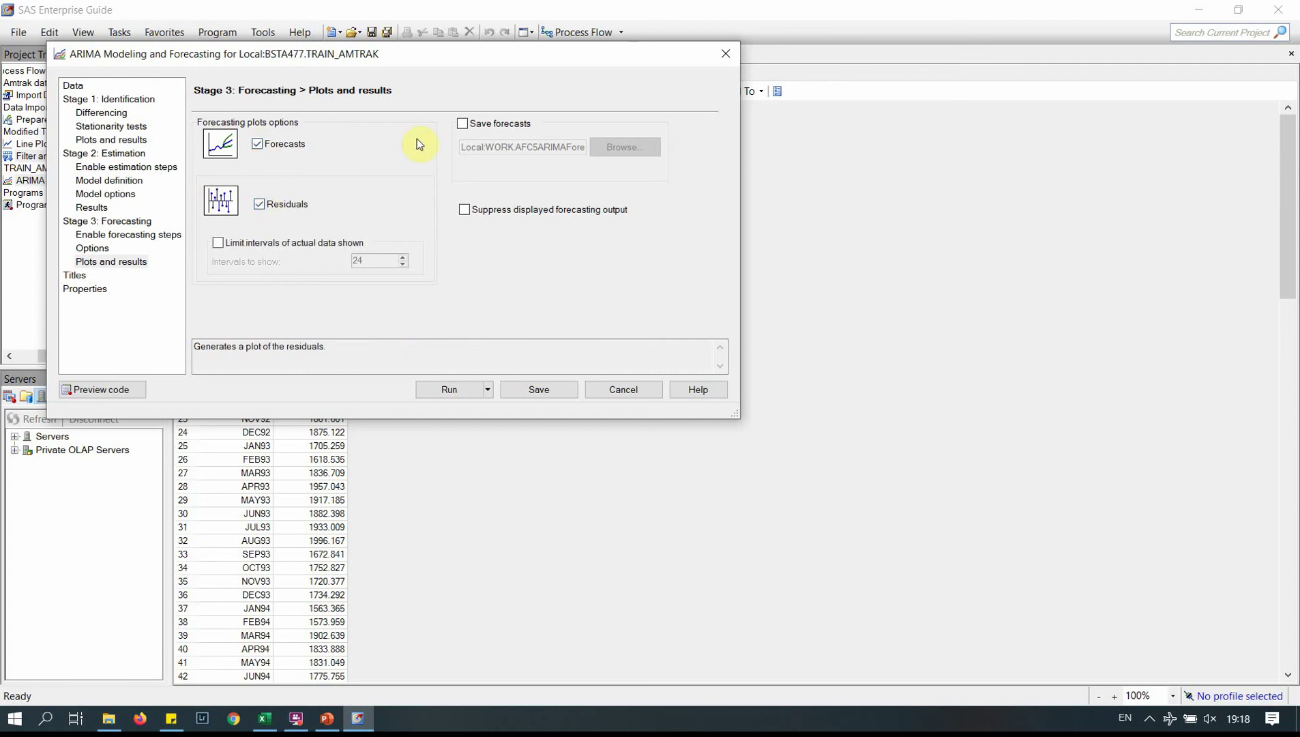
- Turn on saving of the forecasts to an output data set in the forecasting results
mouse_move(290, 242)
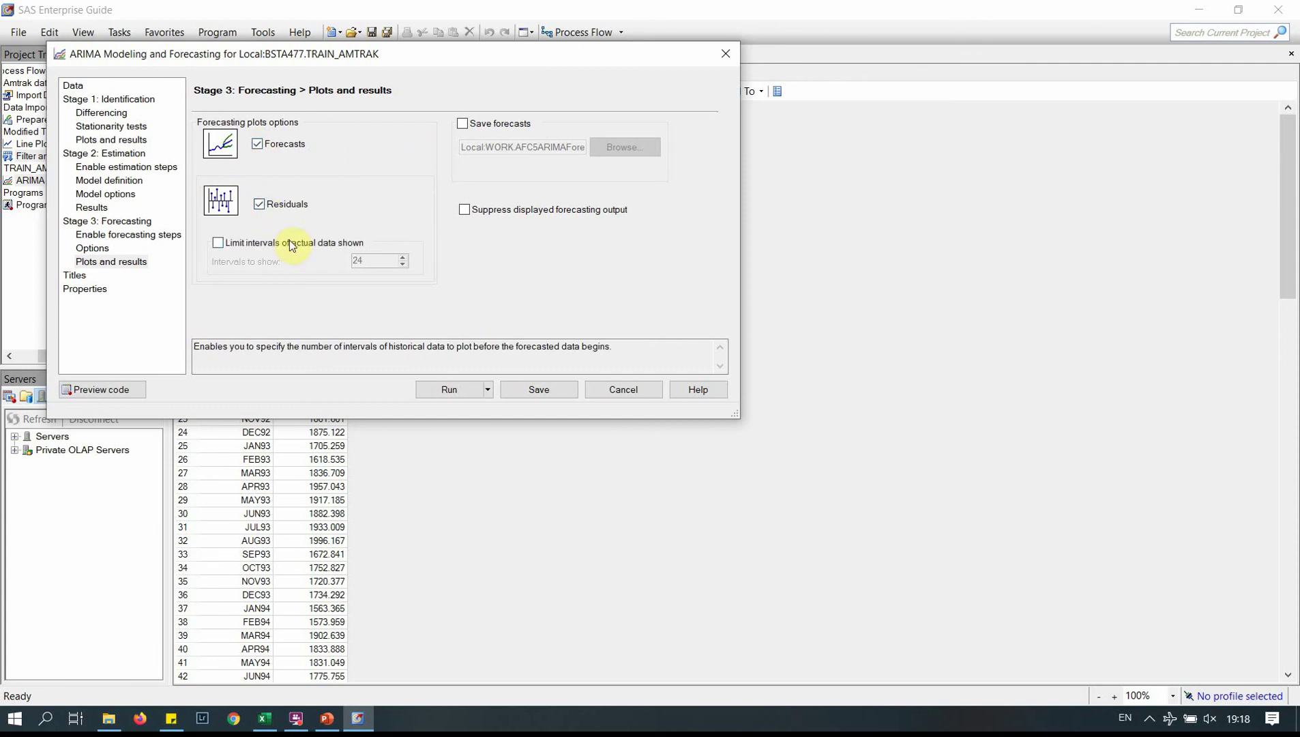
click(463, 124)
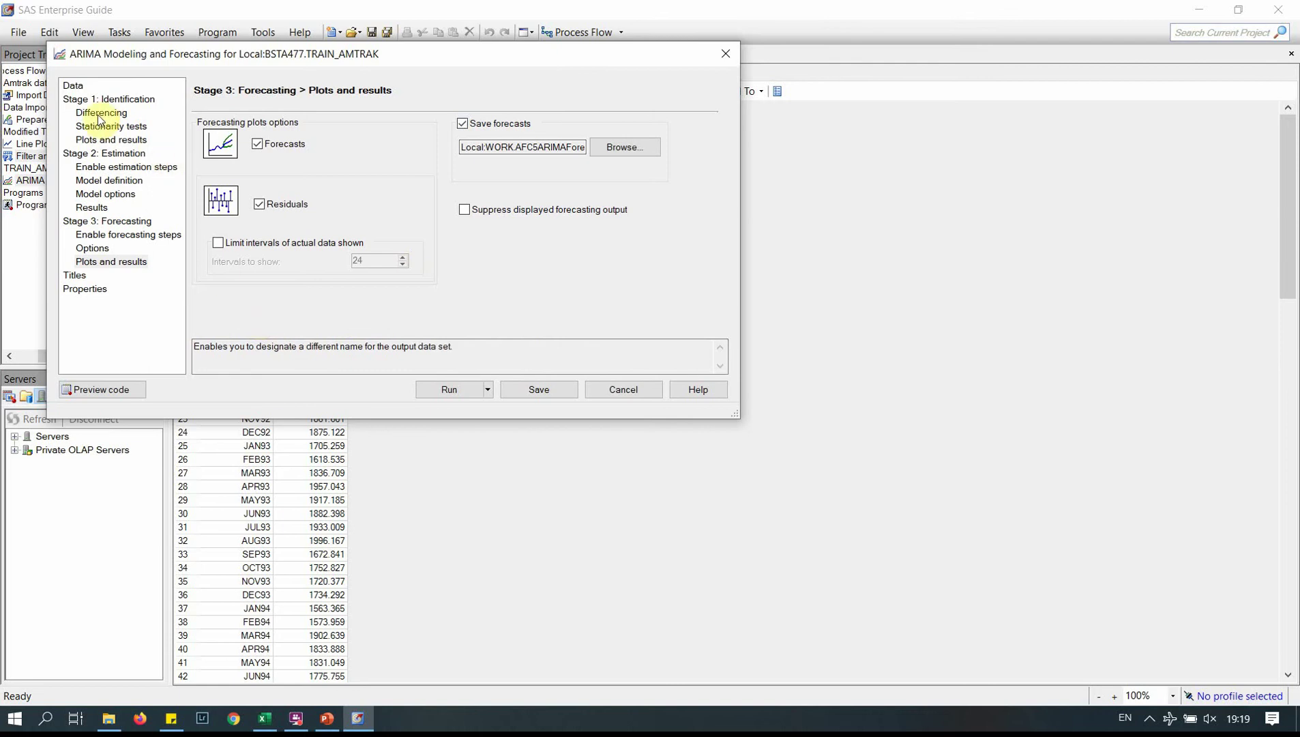
- Review the Ridership and Date task roles and the differencing and stationarity test settings of the identification stage
click(74, 87)
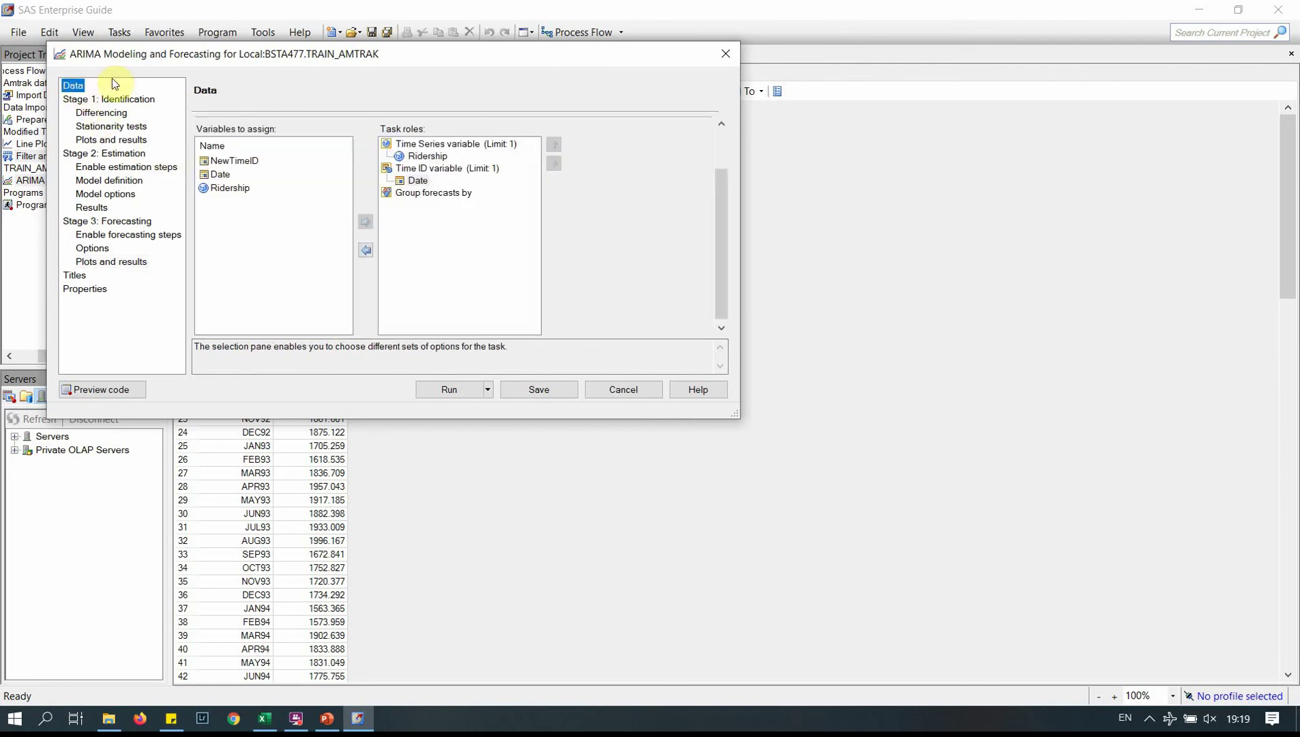
click(438, 157)
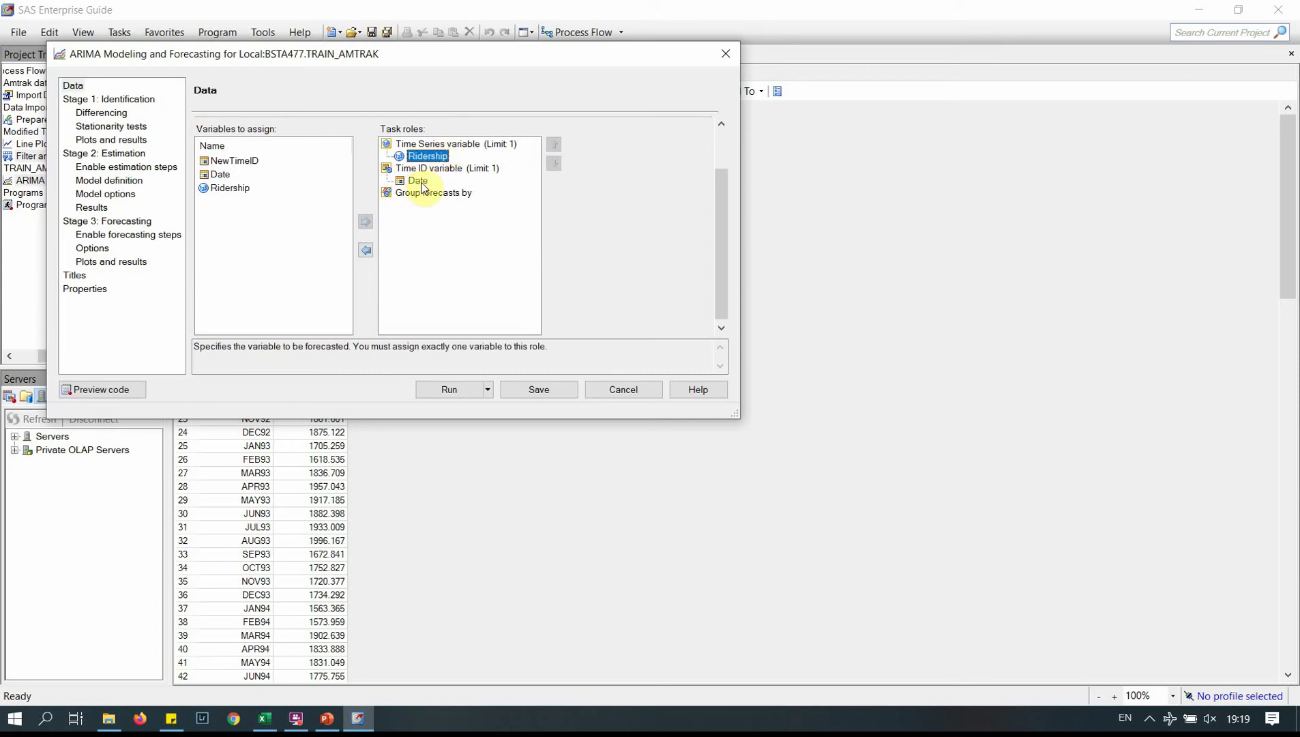
click(420, 182)
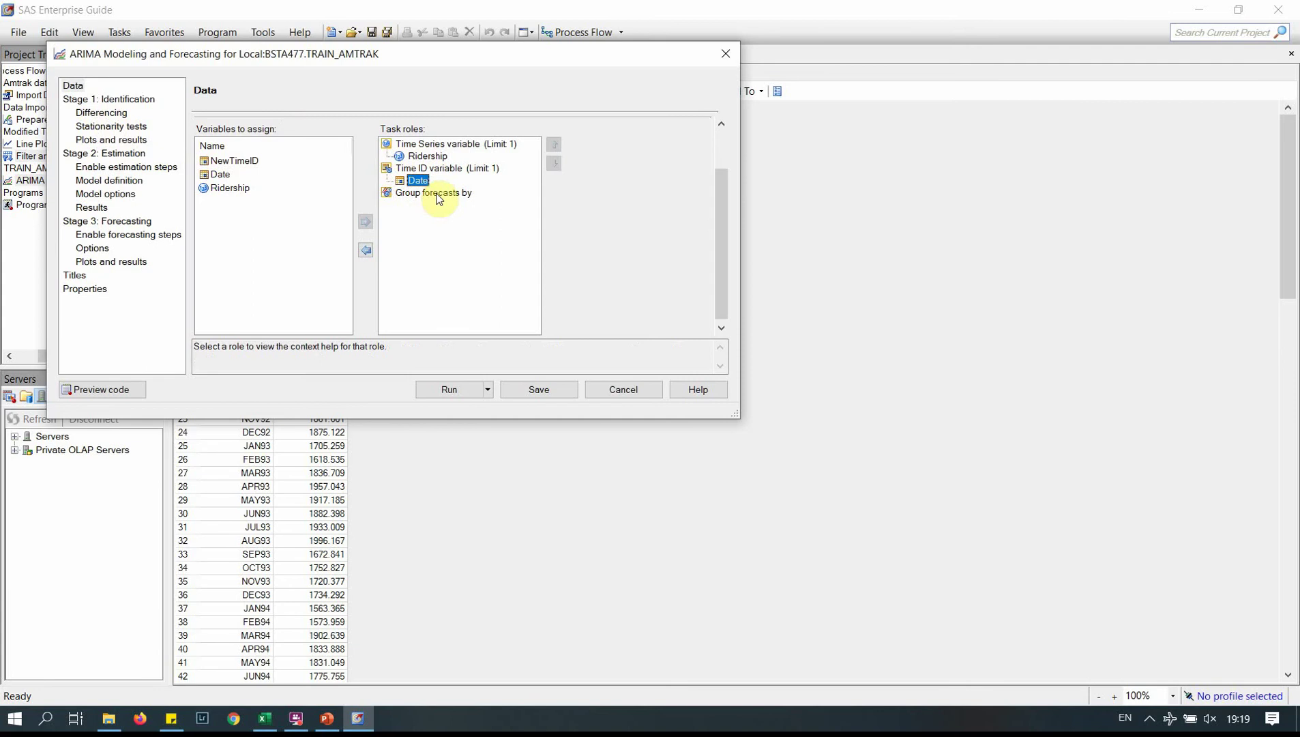
click(111, 115)
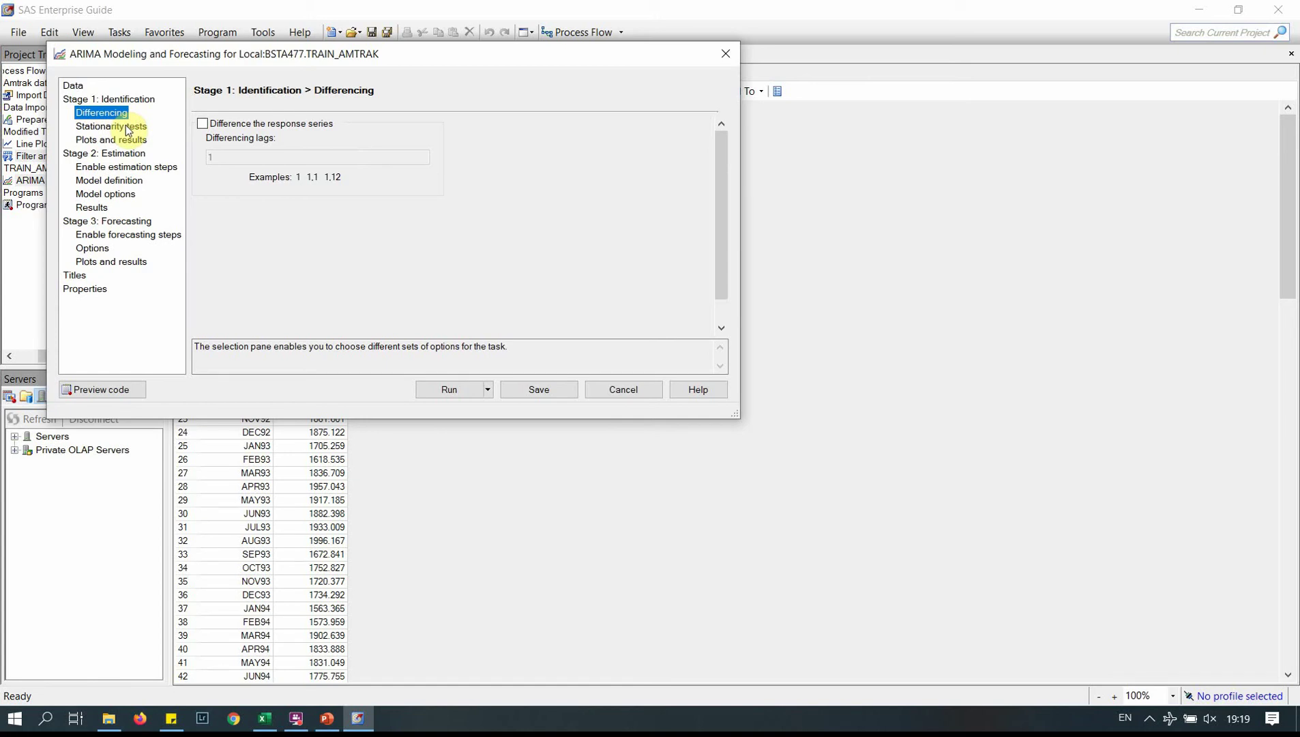
click(127, 128)
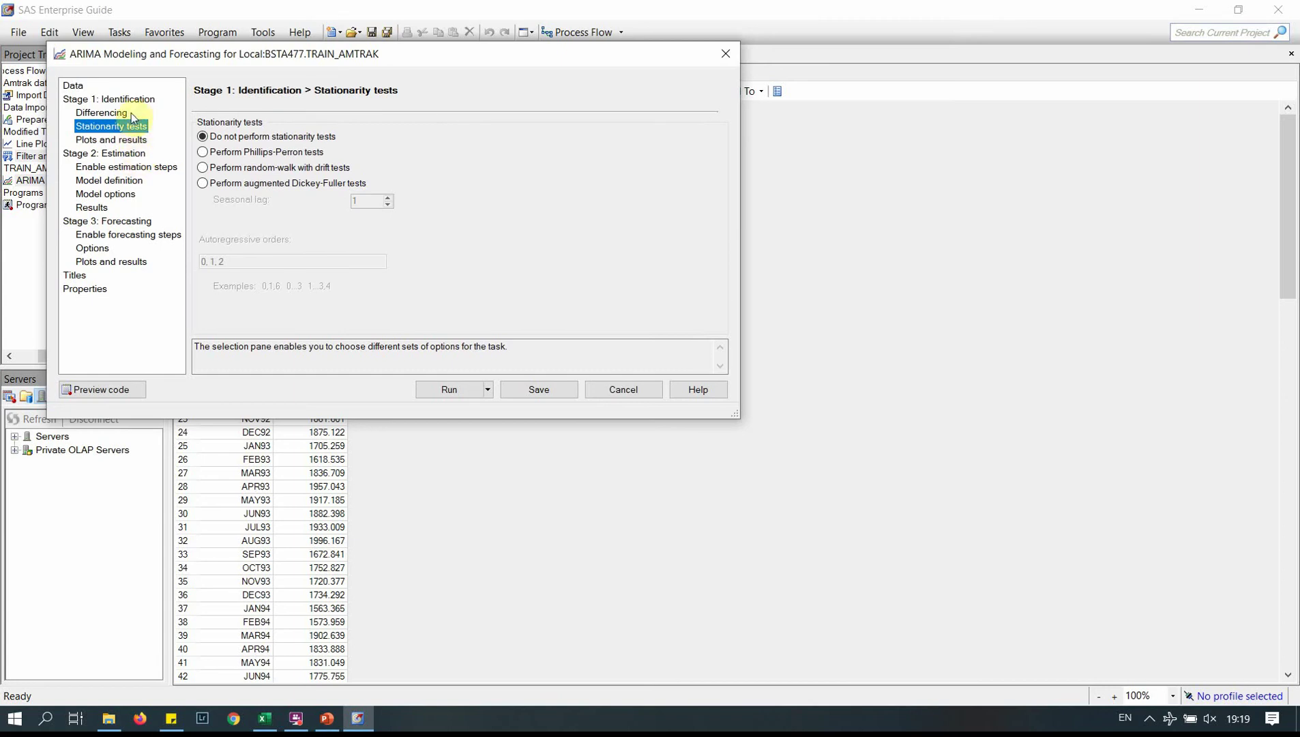
click(113, 112)
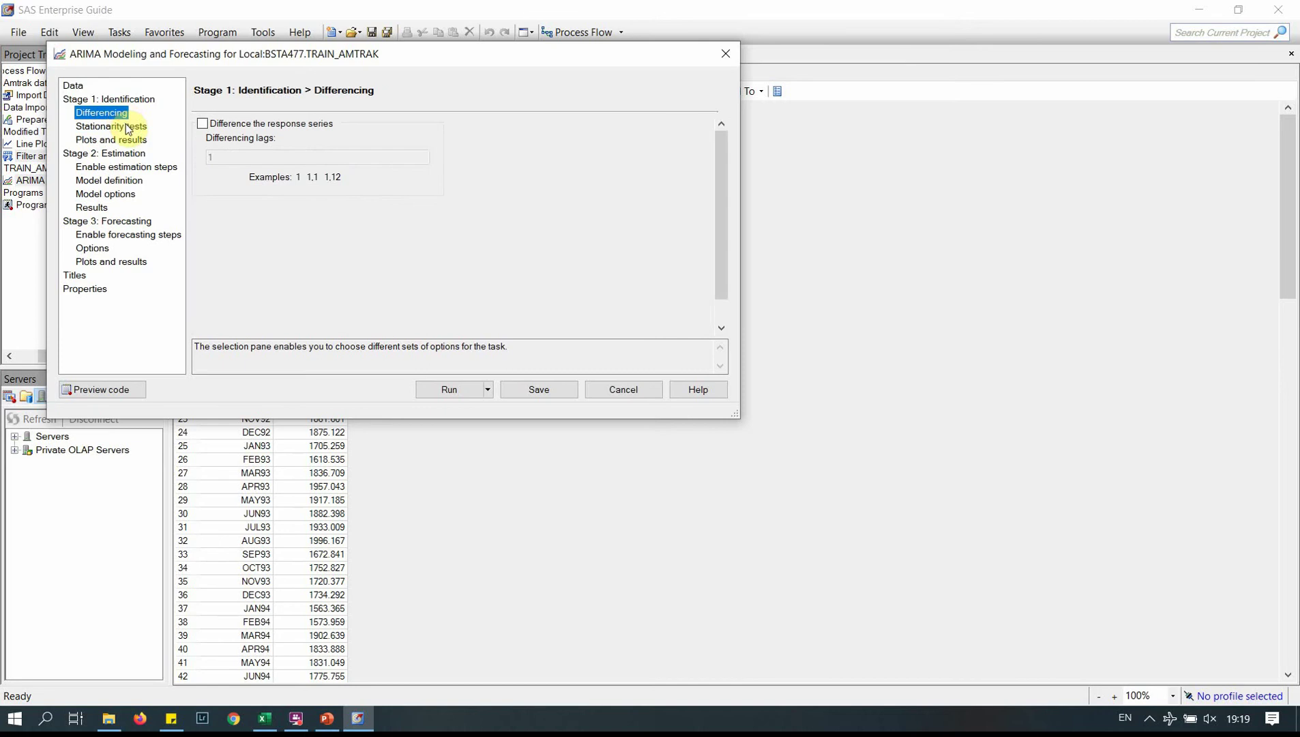
- Review the estimation model definition and options, the forecasting activation, and the number of intervals to forecast
click(127, 168)
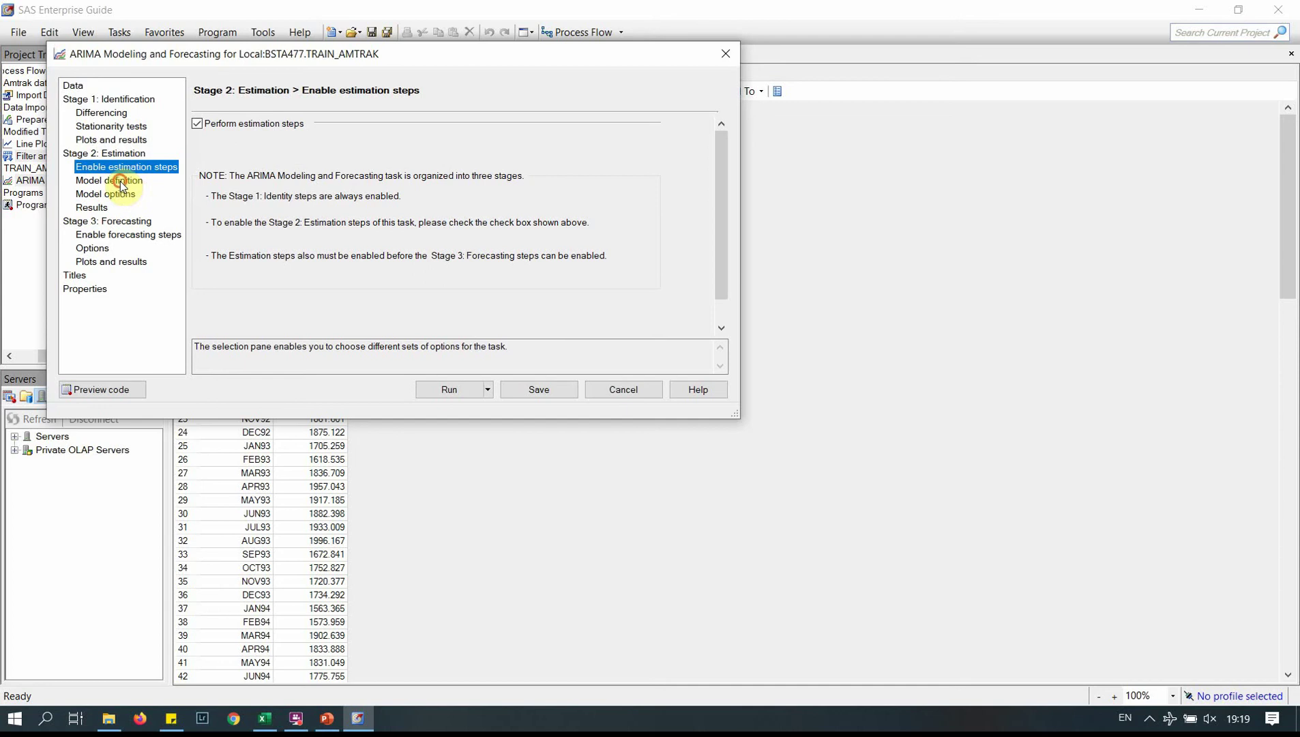
click(121, 181)
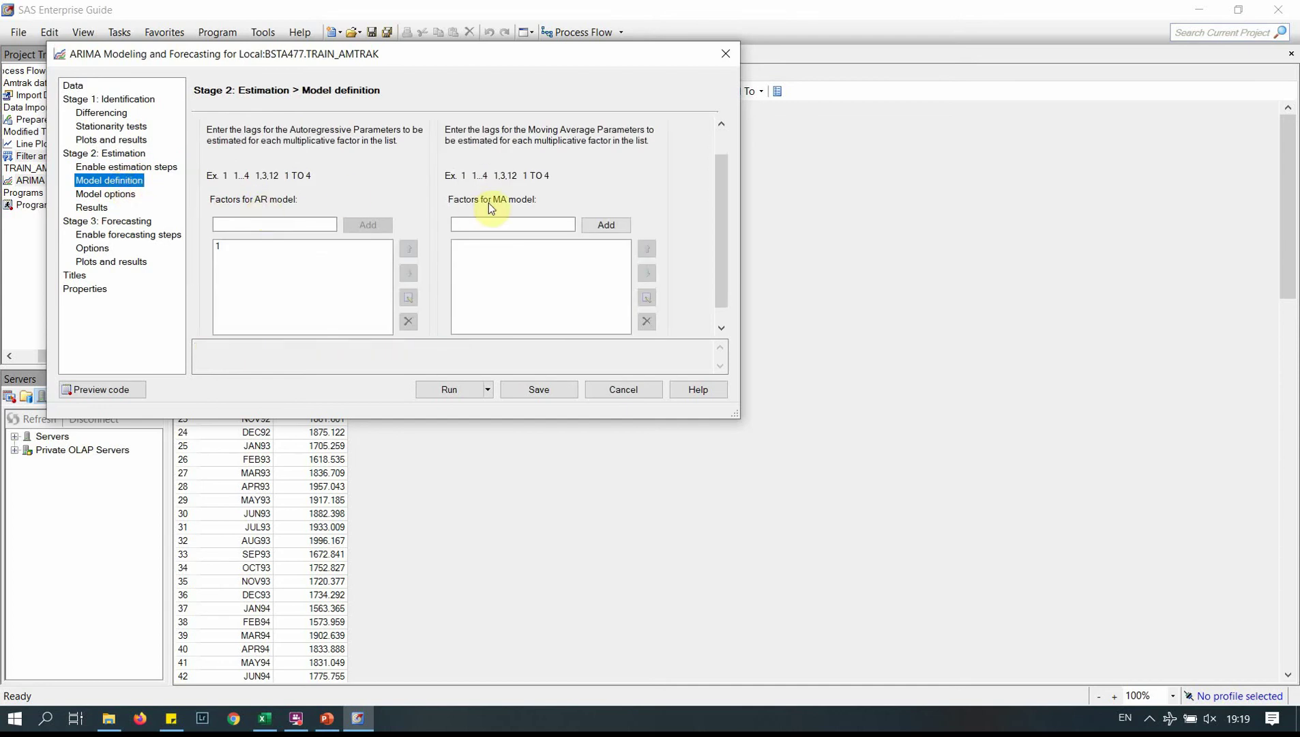
click(117, 195)
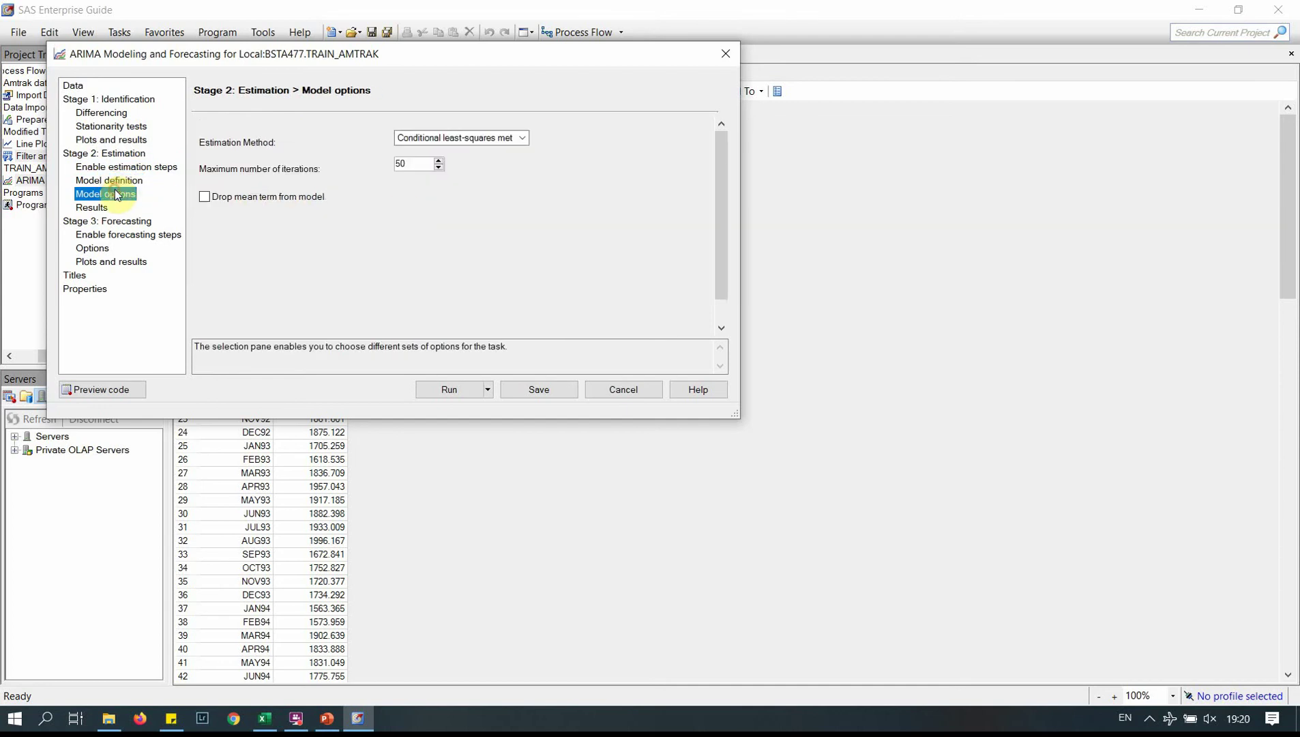
click(96, 220)
click(125, 236)
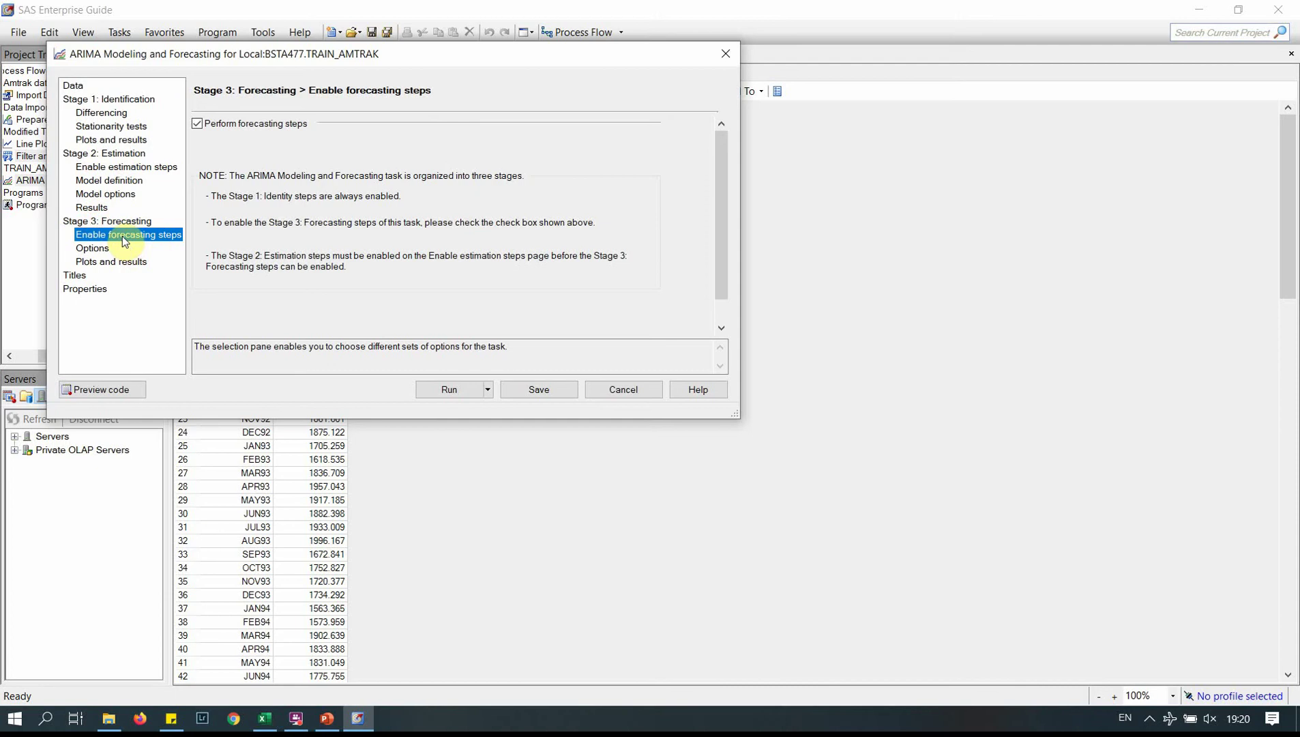
click(197, 124)
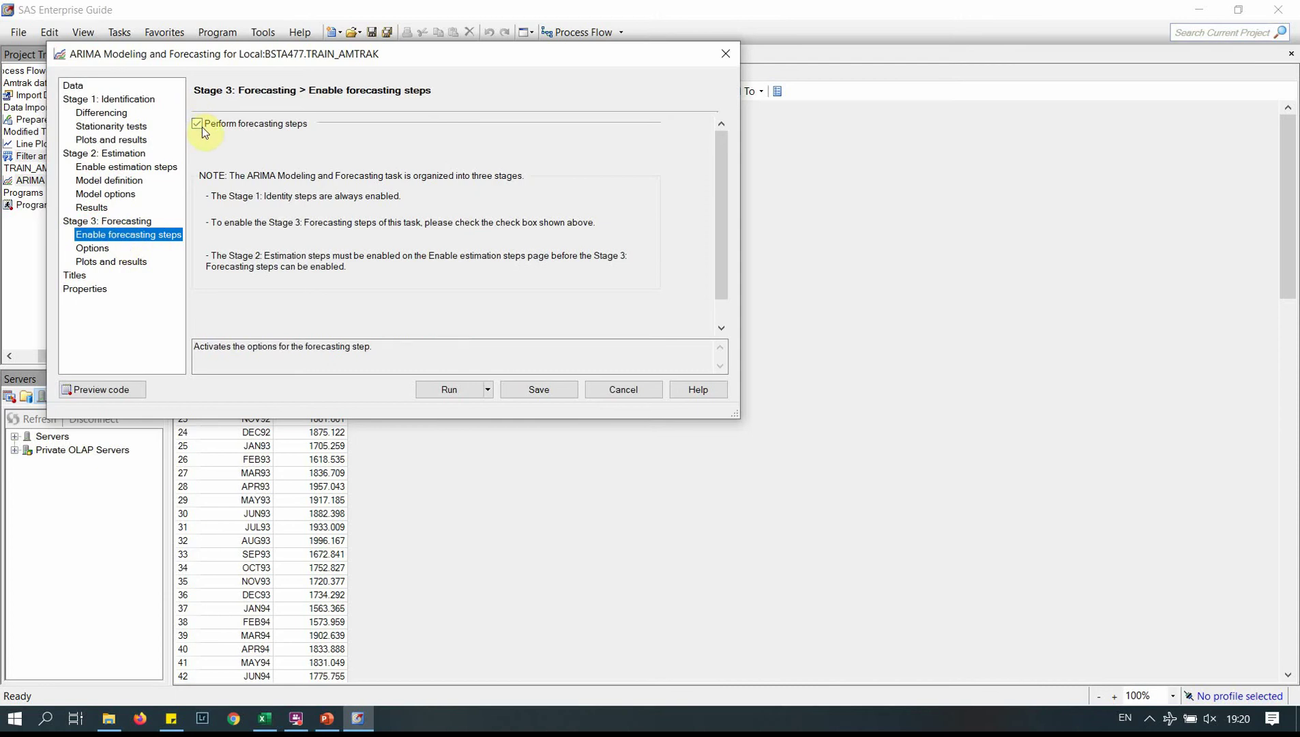
click(99, 249)
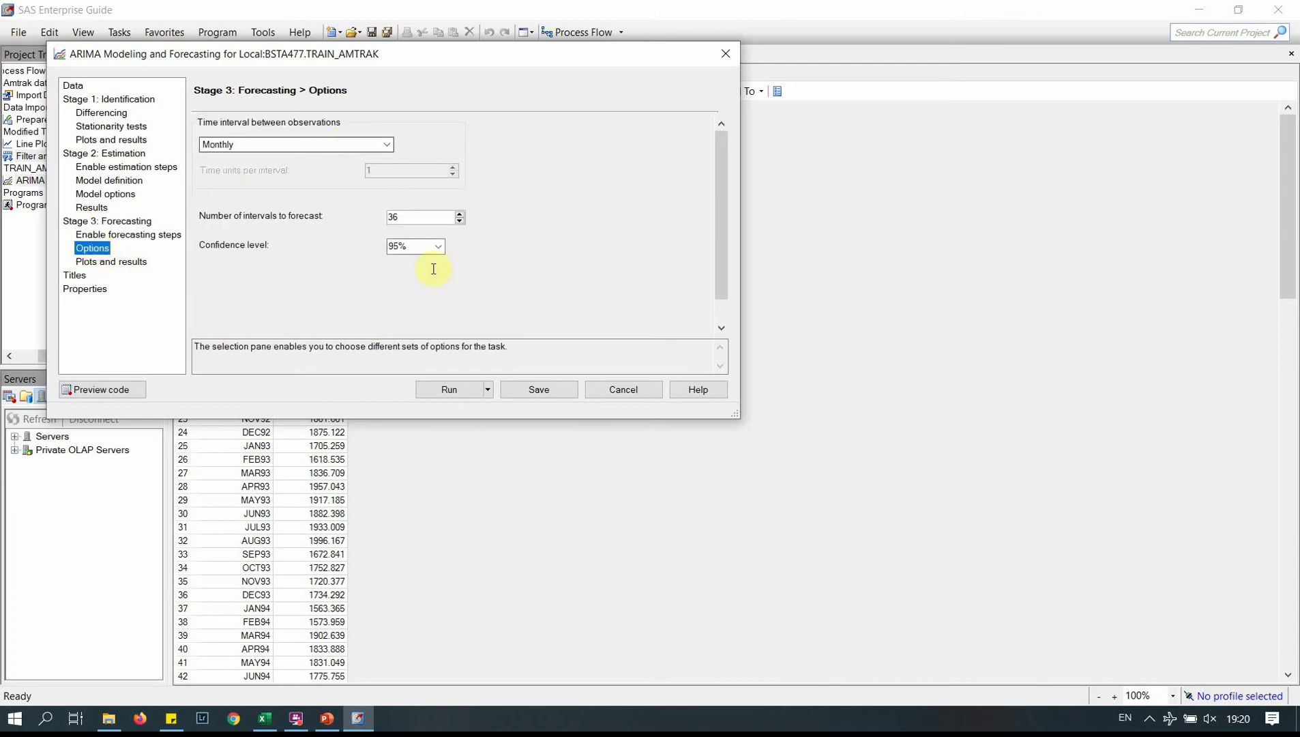
click(420, 217)
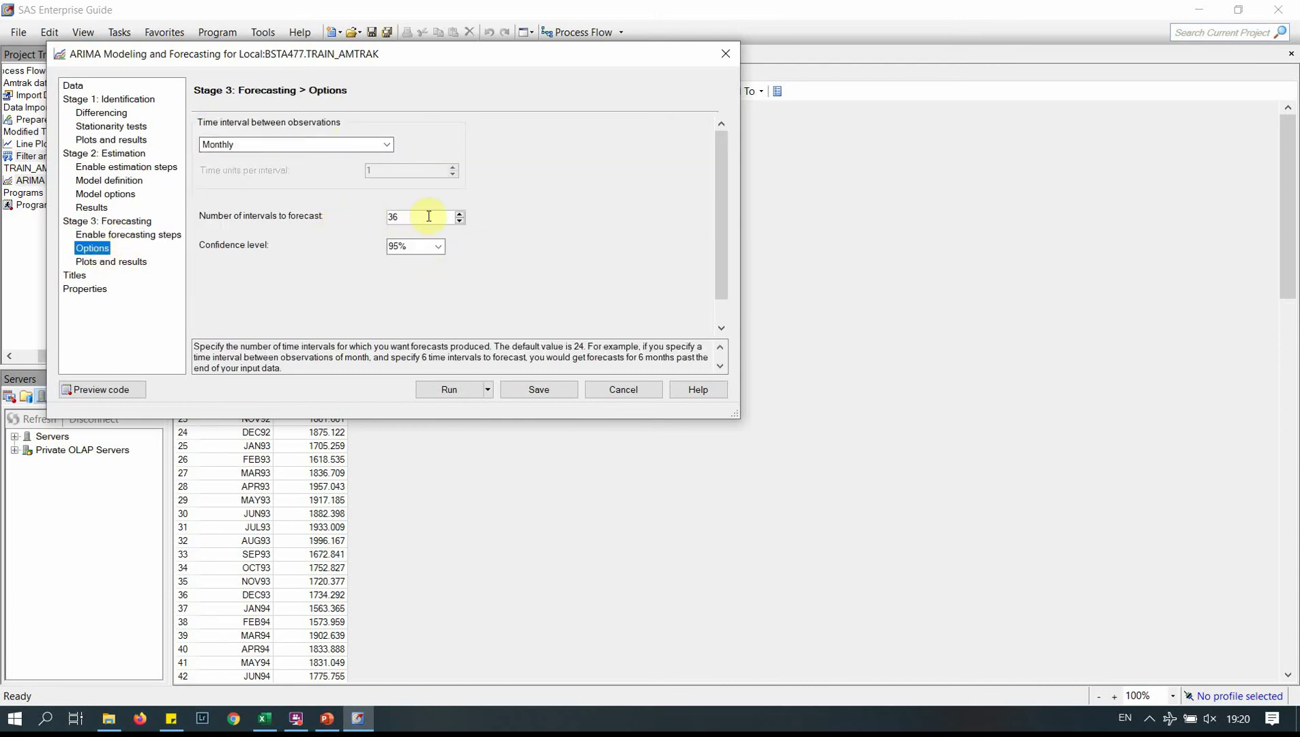
- Suppress the displayed forecasting output and run the ARIMA modeling and forecasting task
click(120, 264)
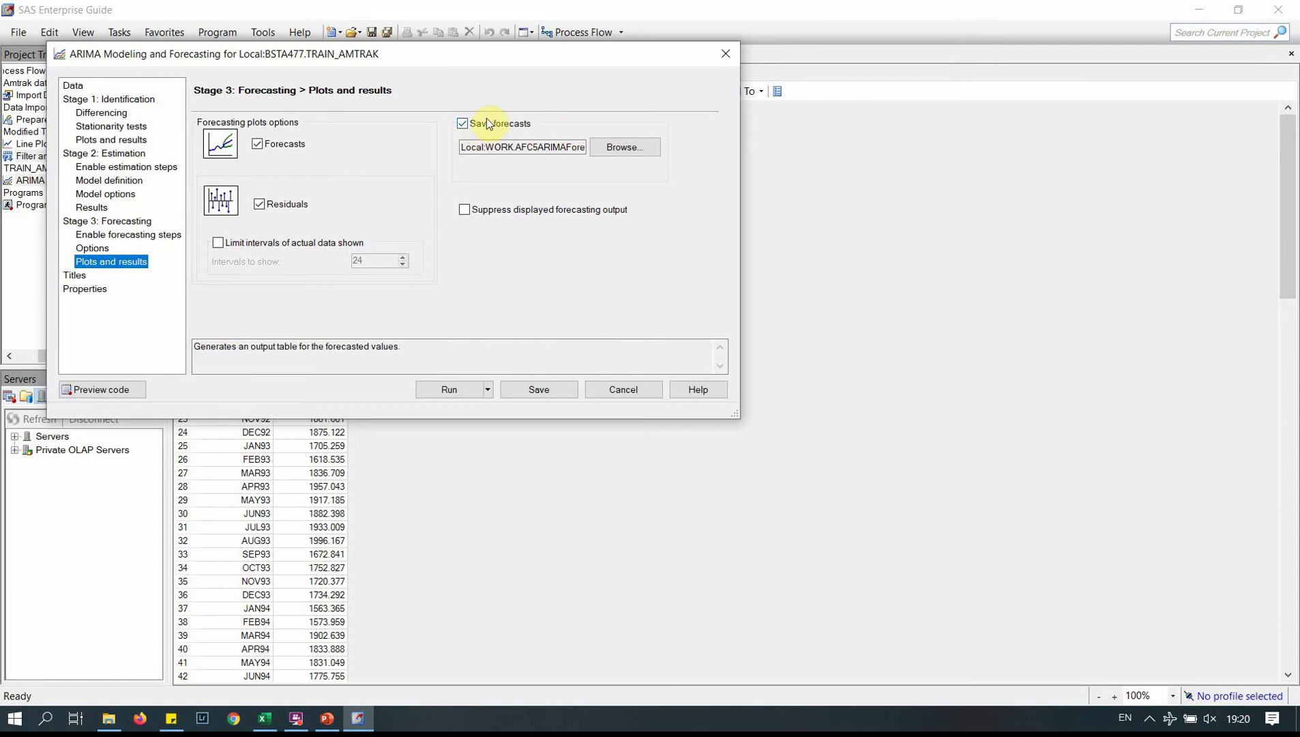
click(463, 210)
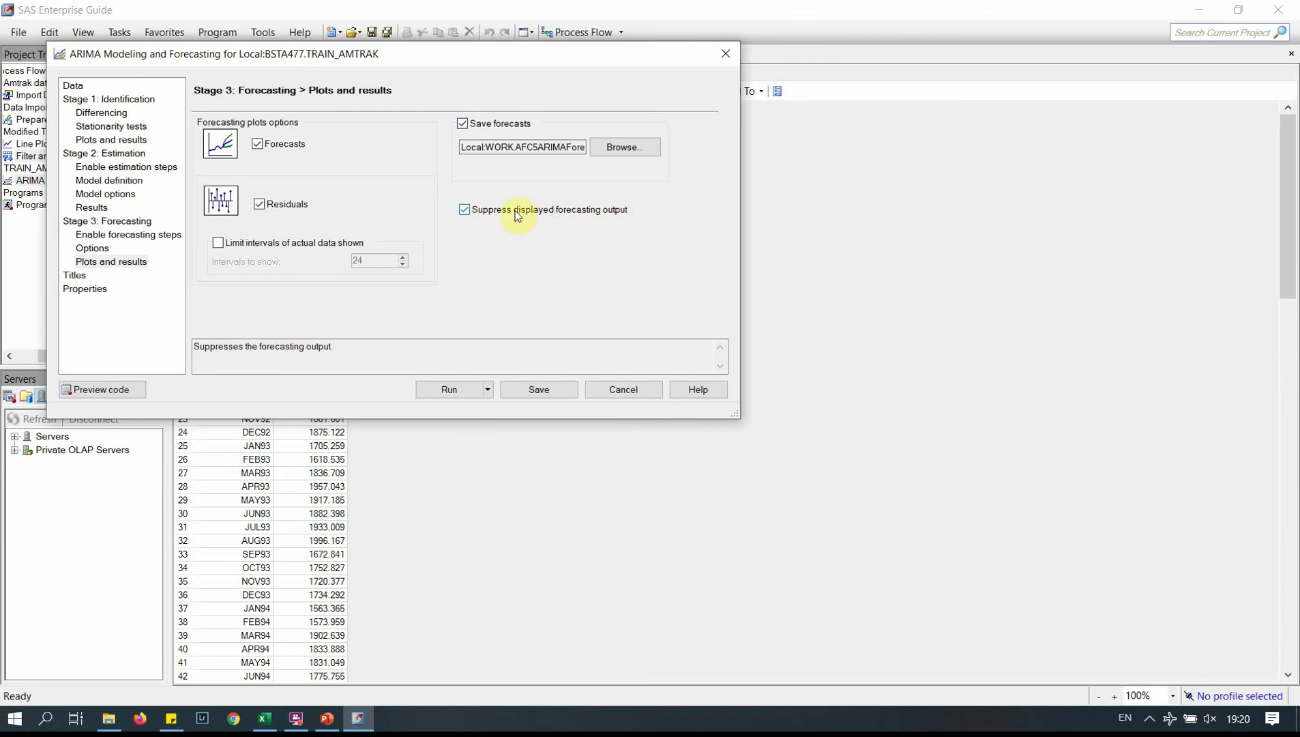
click(447, 392)
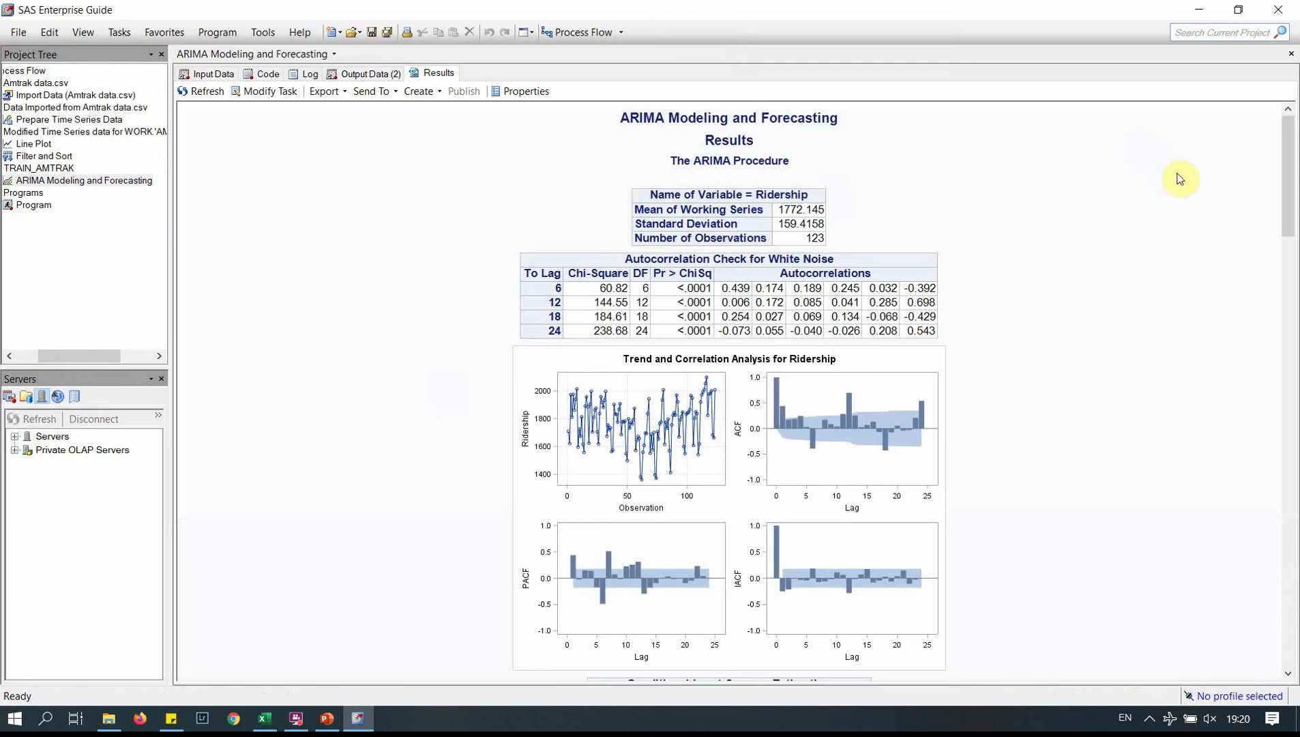
- Examine the white noise check, the trend and correlation plots for Ridership, and the conditional least squares parameter estimates
drag(1292, 203, 1293, 203)
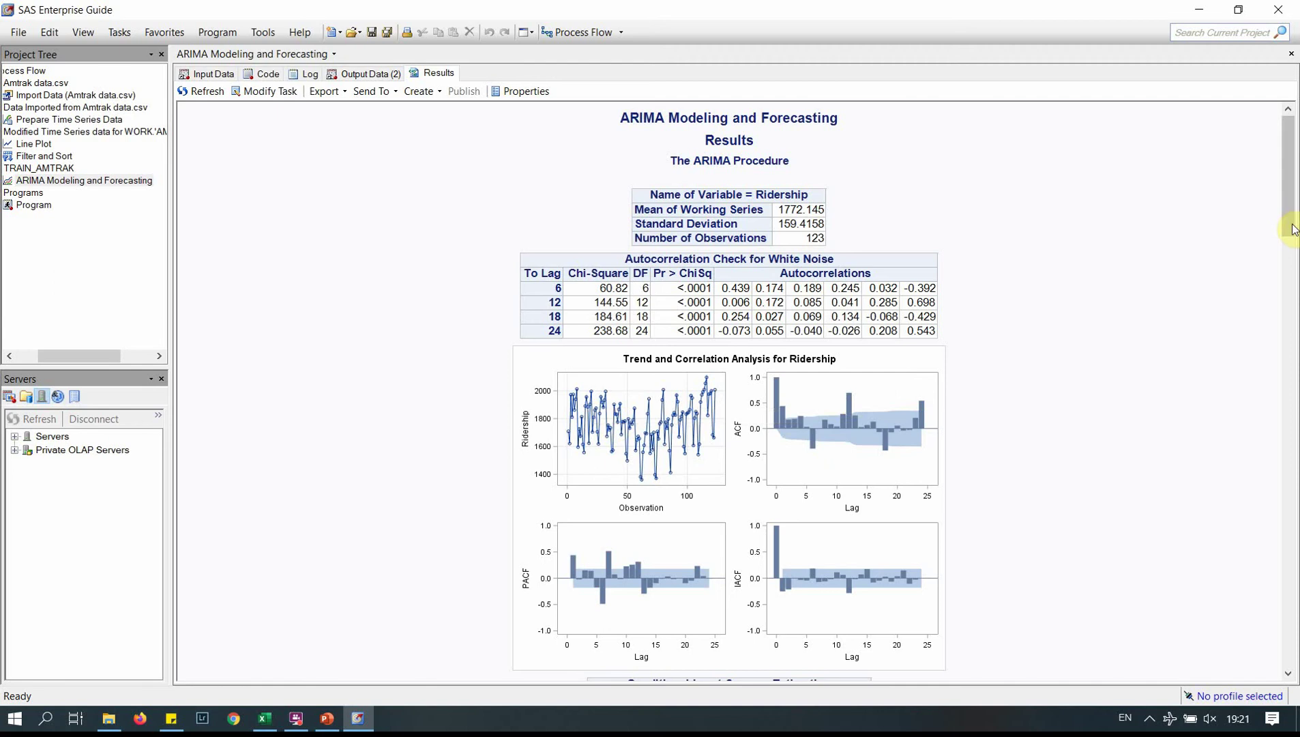
drag(1292, 227, 1291, 253)
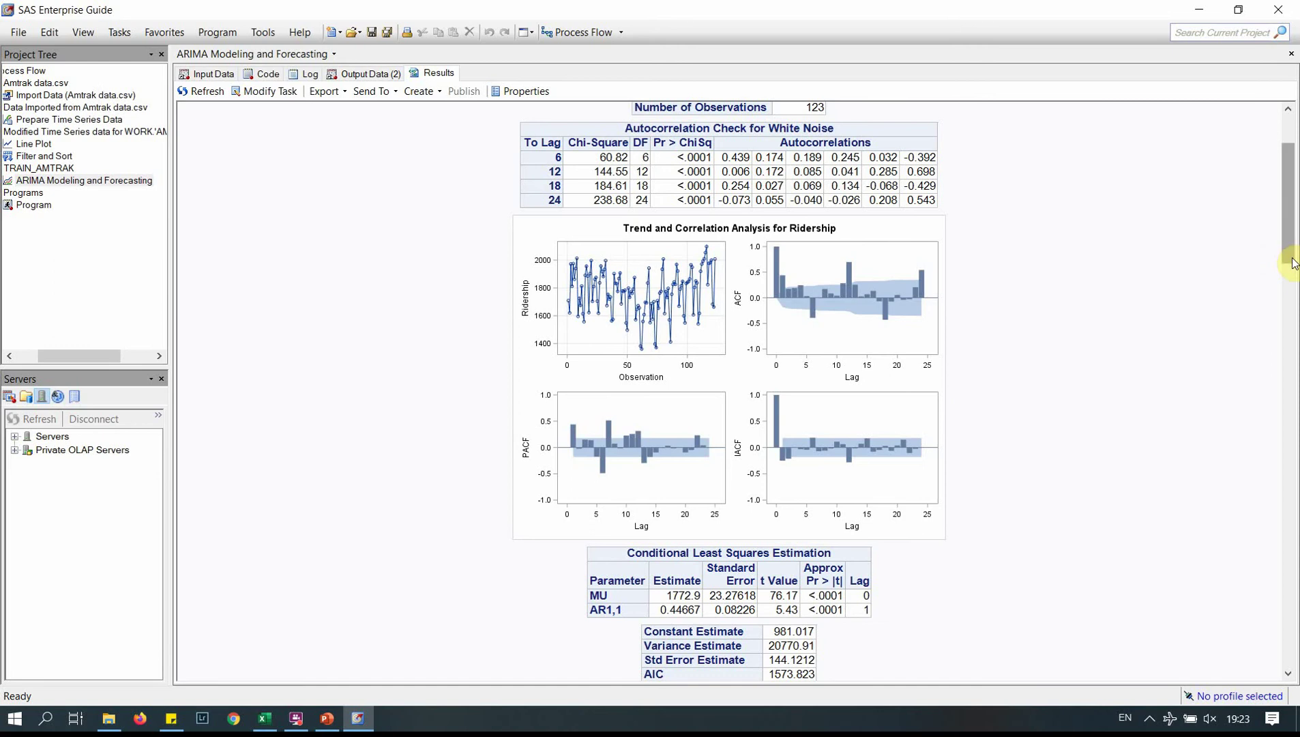
mouse_move(1283, 258)
mouse_down()
mouse_move(1294, 328)
mouse_move(1292, 269)
mouse_up()
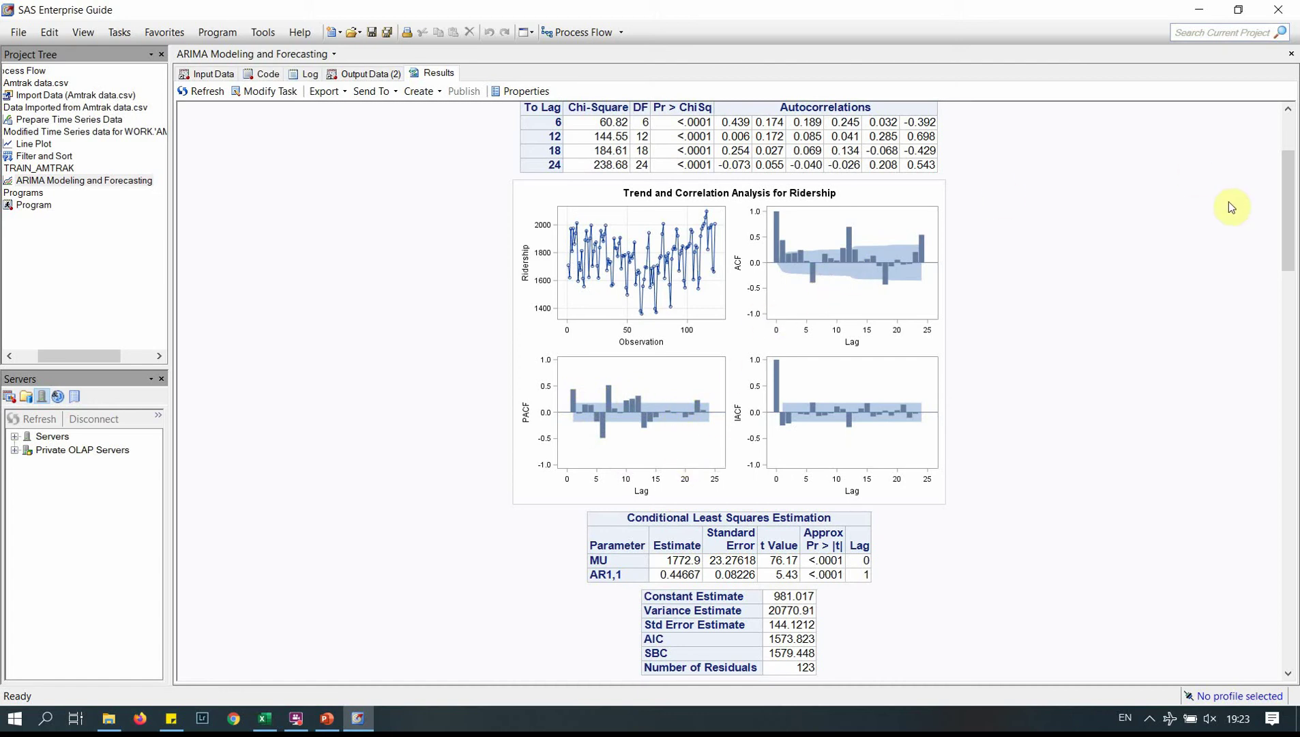
drag(1284, 222, 1289, 238)
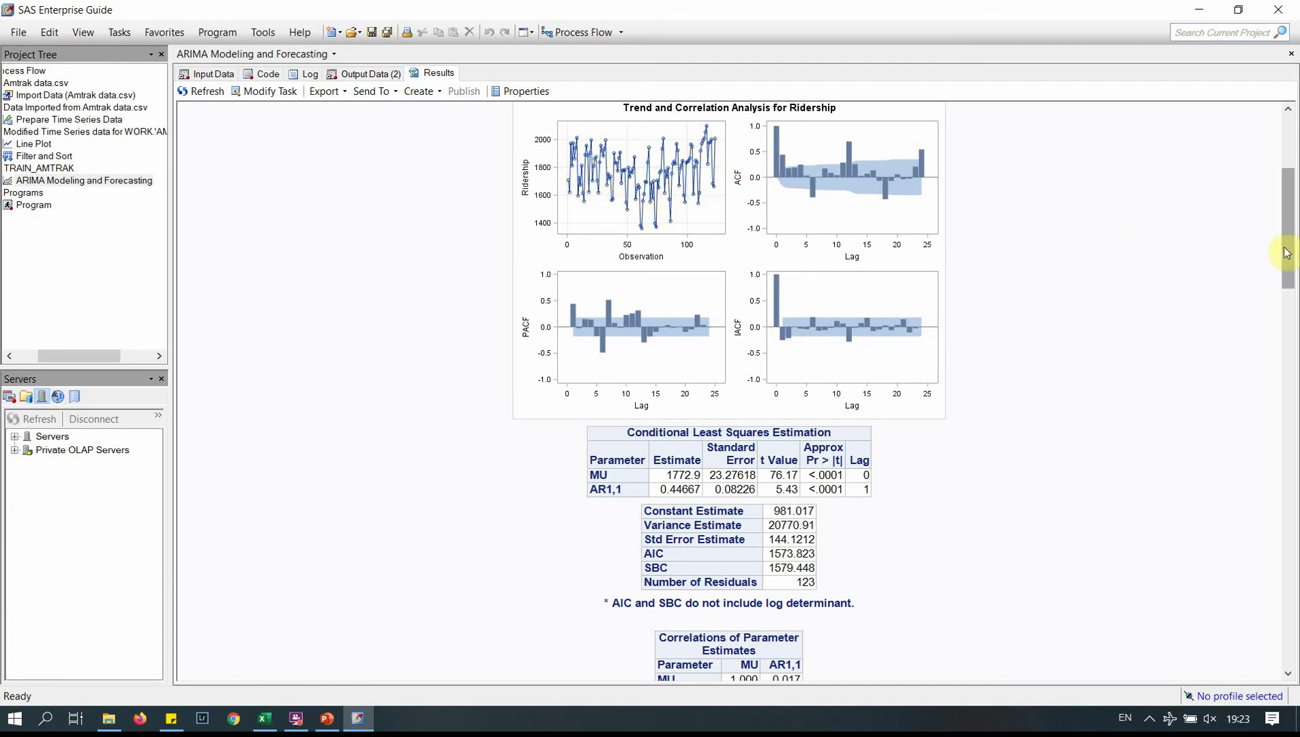
drag(1286, 250, 1290, 314)
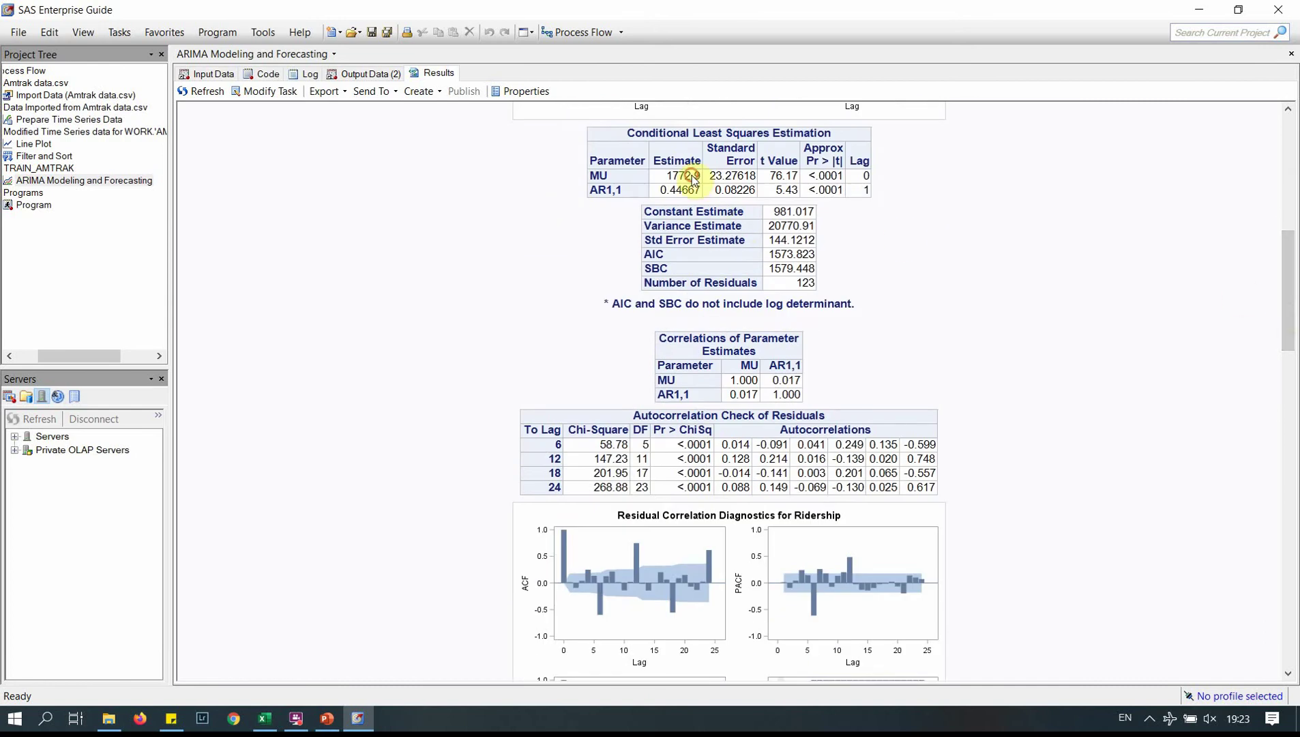
click(597, 177)
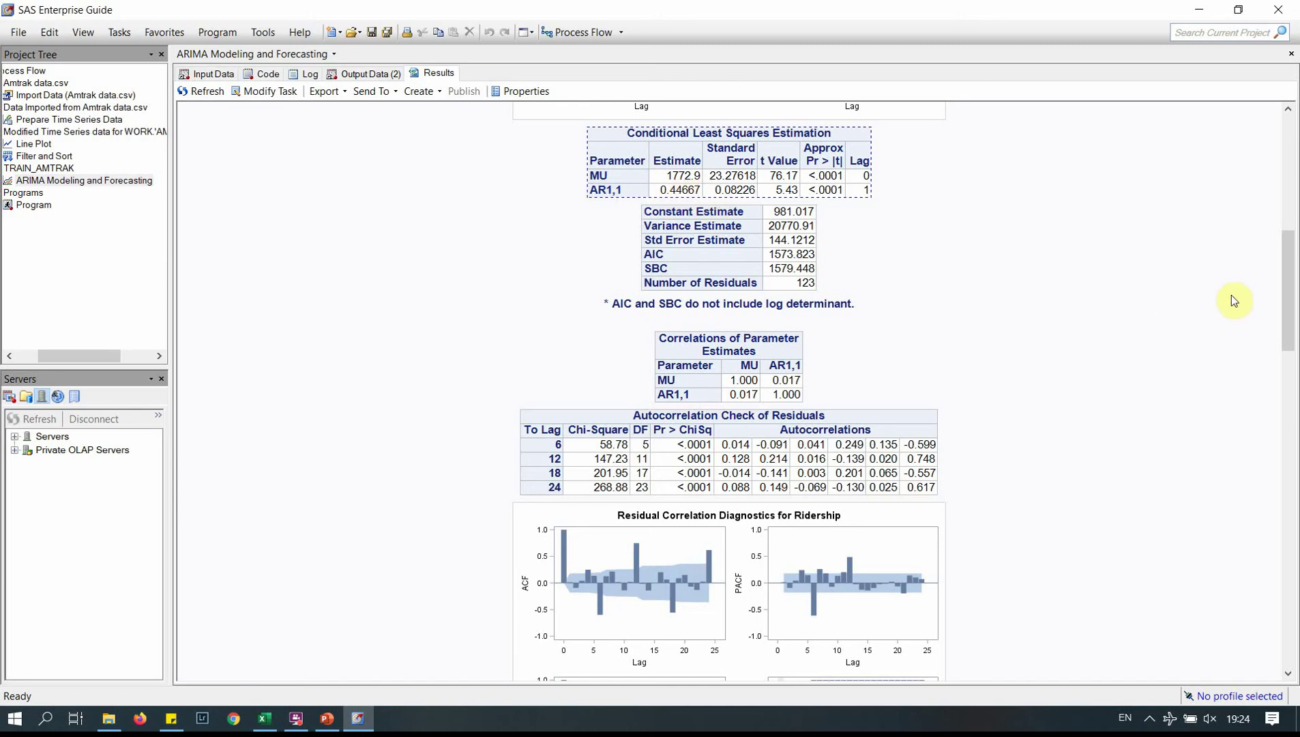
- Examine the autocorrelation check of residuals and the residual correlation diagnostics for Ridership
drag(1283, 294, 1284, 297)
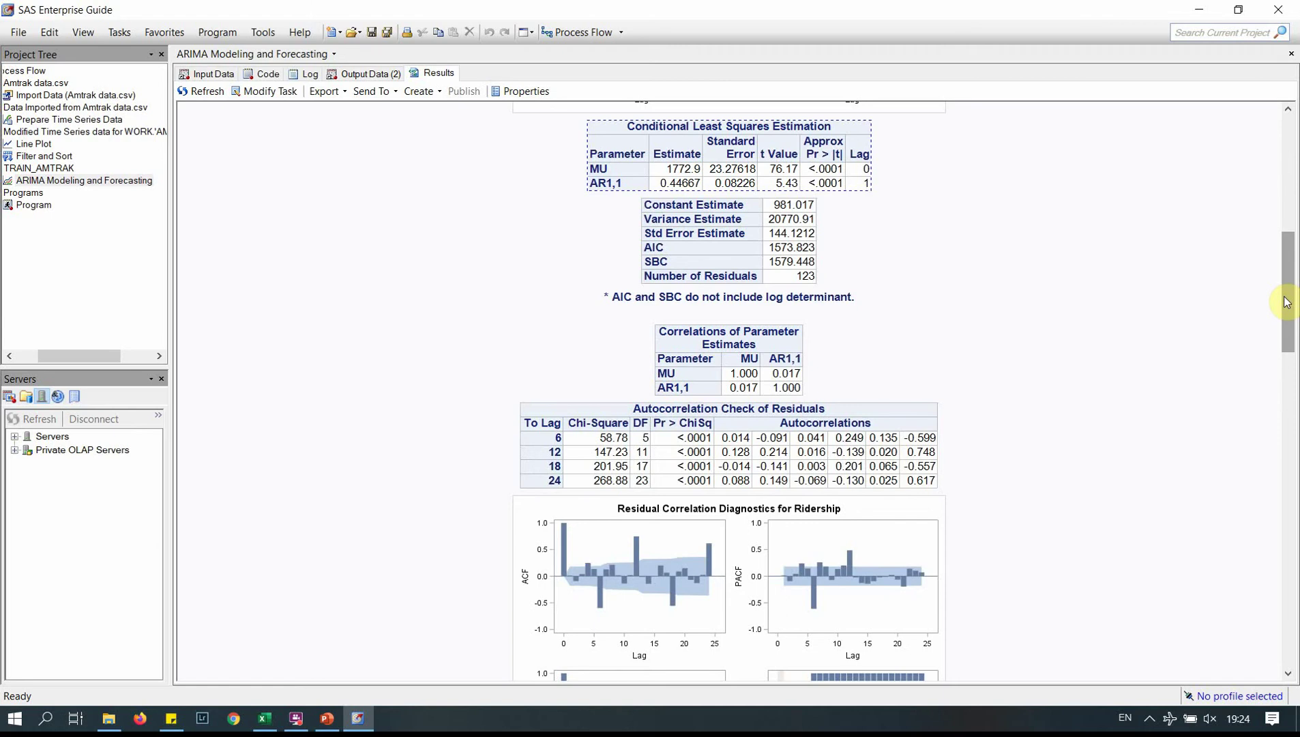
drag(1286, 302, 1255, 362)
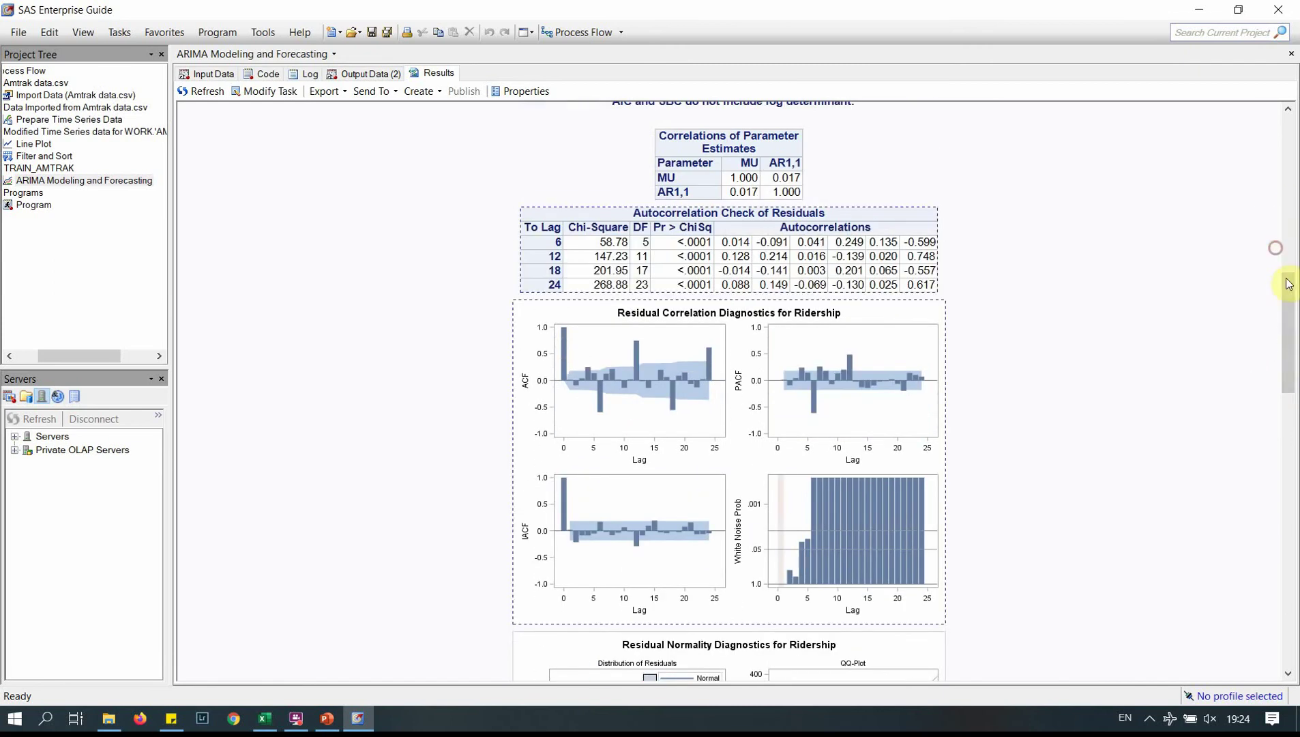
drag(1287, 292, 1289, 331)
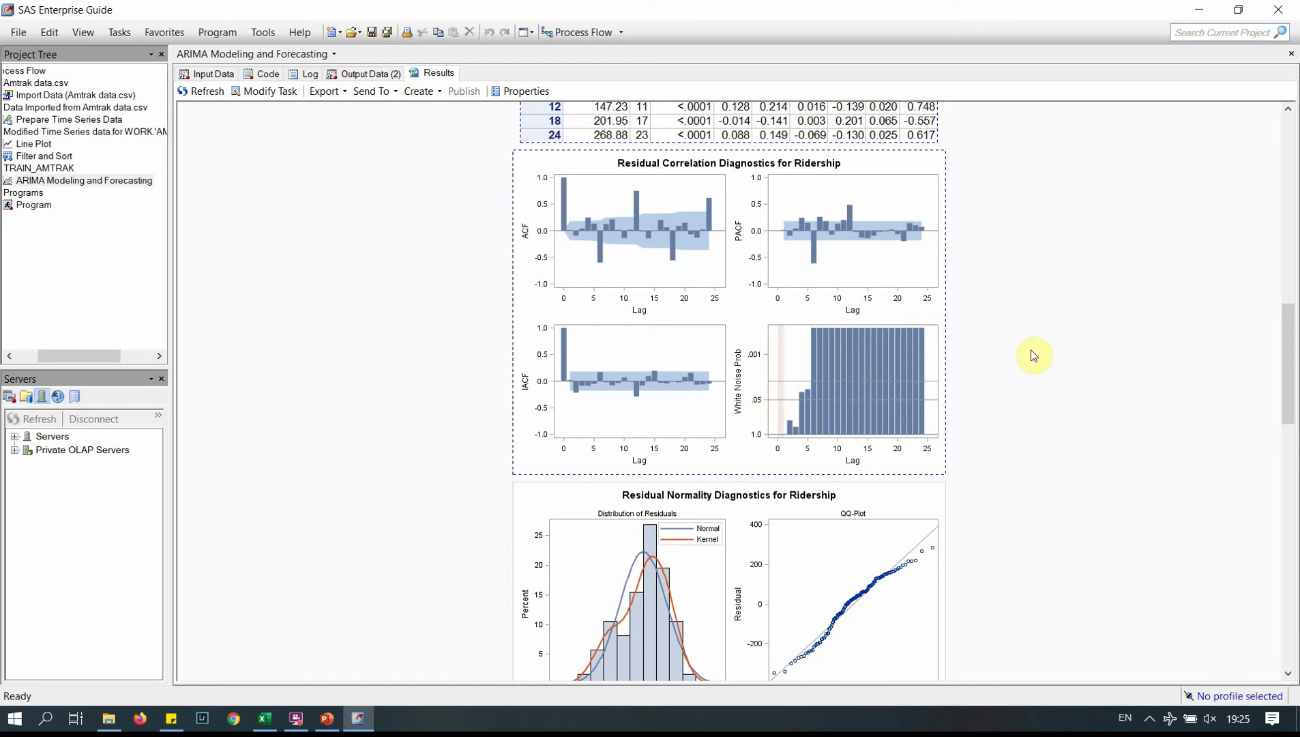
drag(1291, 369, 1292, 380)
mouse_move(1292, 382)
mouse_down()
mouse_move(1281, 290)
mouse_move(1293, 379)
mouse_up()
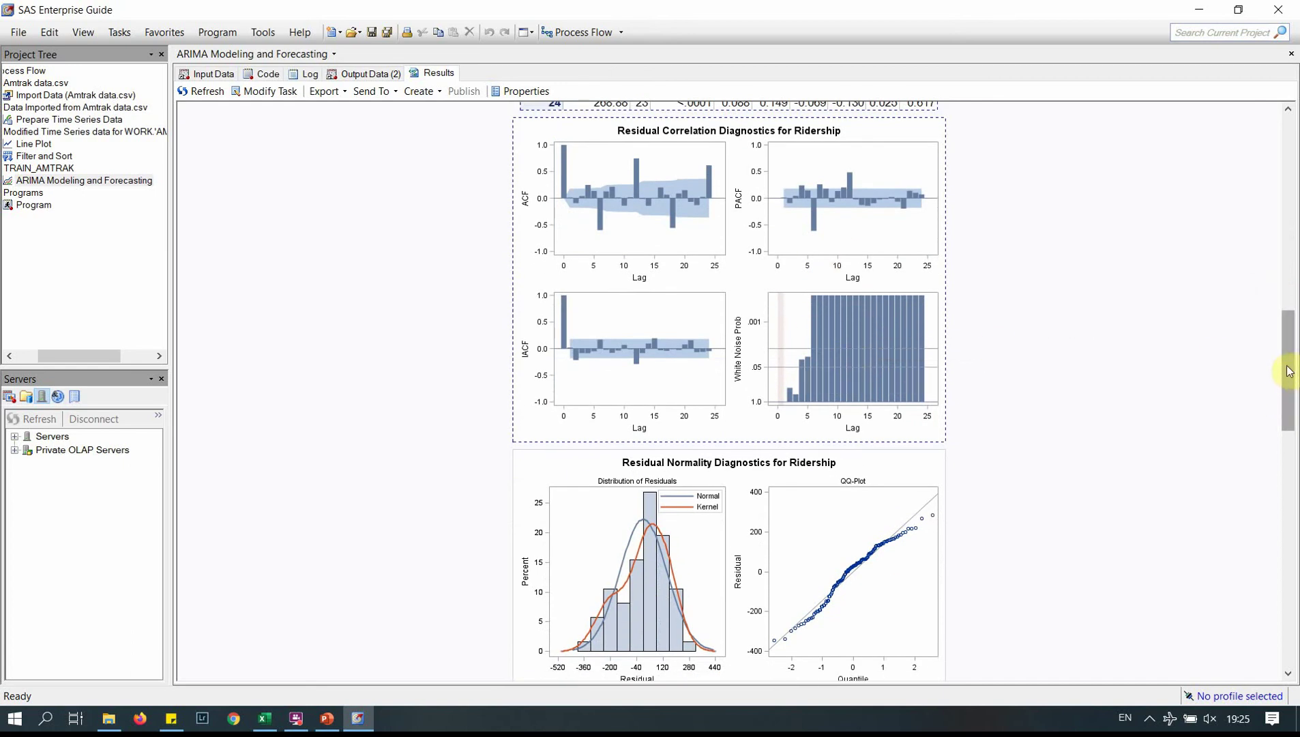
- Examine the residual normality diagnostics and the Actual Values and Residuals plots, and return to the start of the results
drag(1289, 372, 1284, 433)
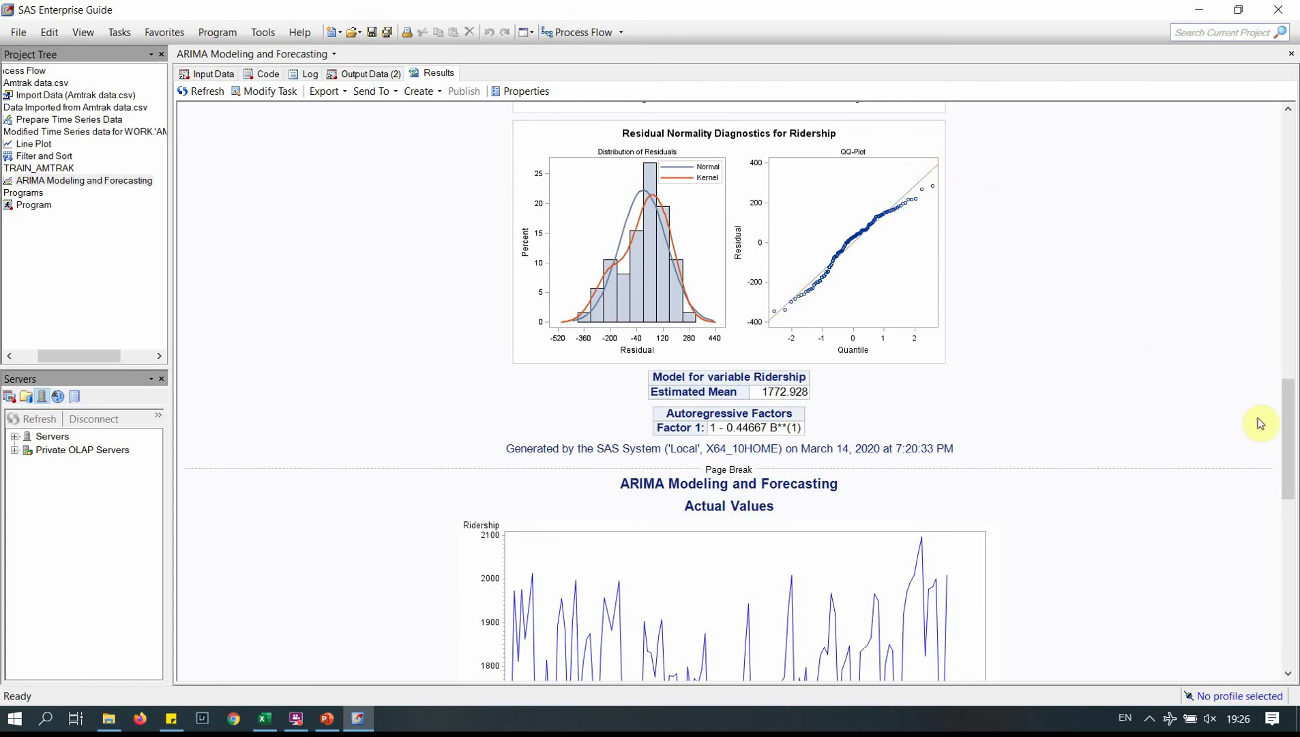
drag(1289, 445, 1293, 614)
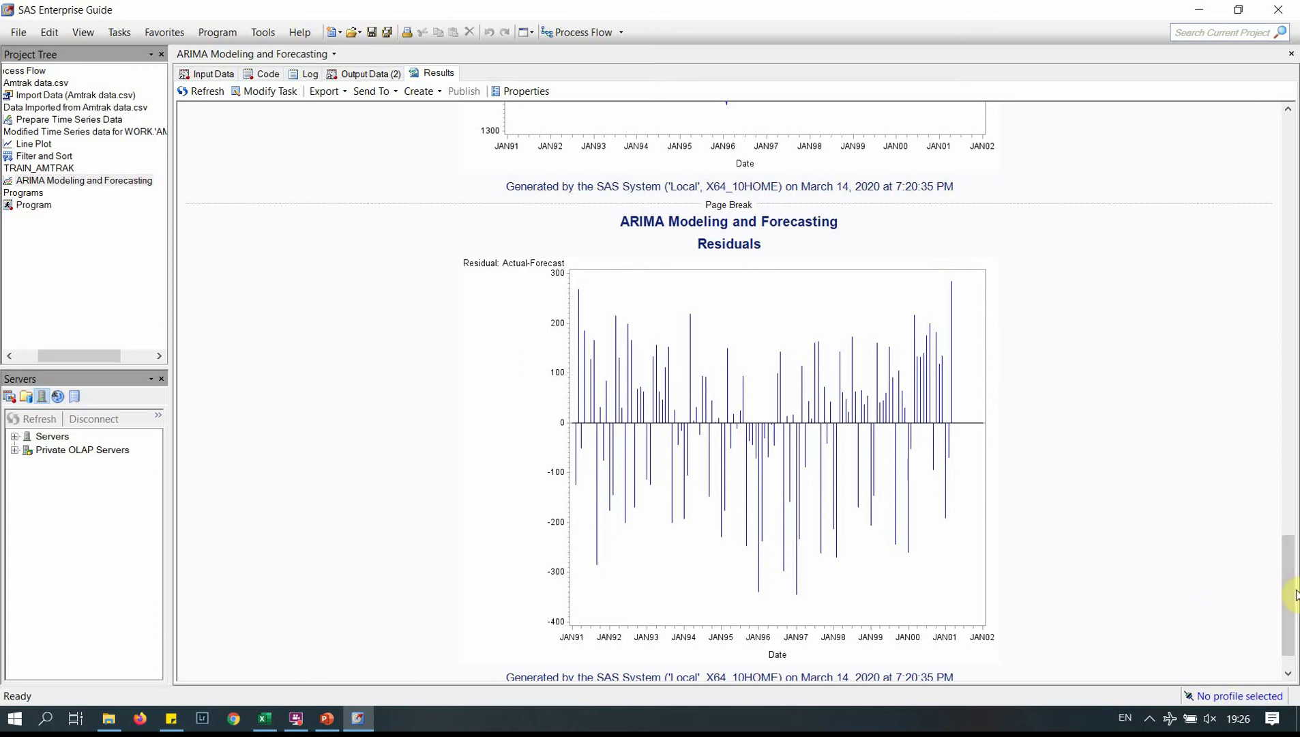
drag(1289, 587, 1295, 203)
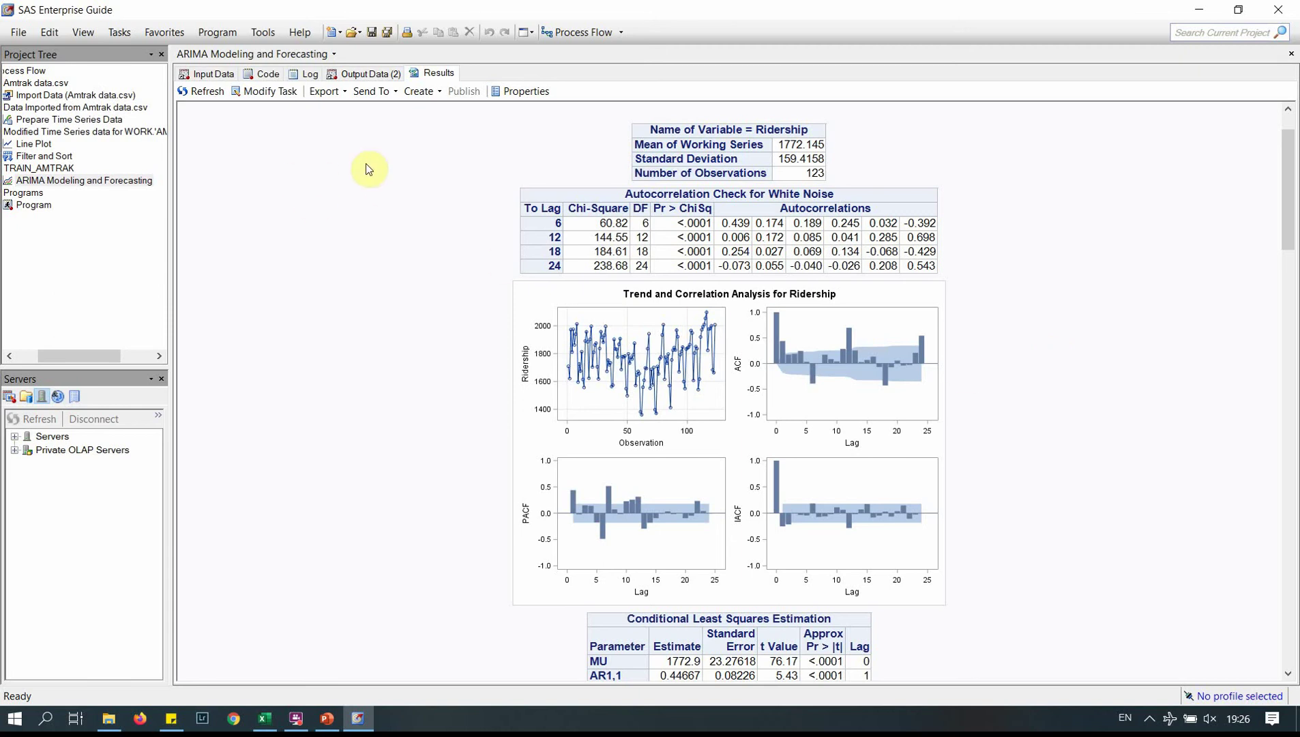
- Open the forecasts output table for TRAIN_AMTRAK and highlight the first row's L95 and U95 confidence limits
click(363, 74)
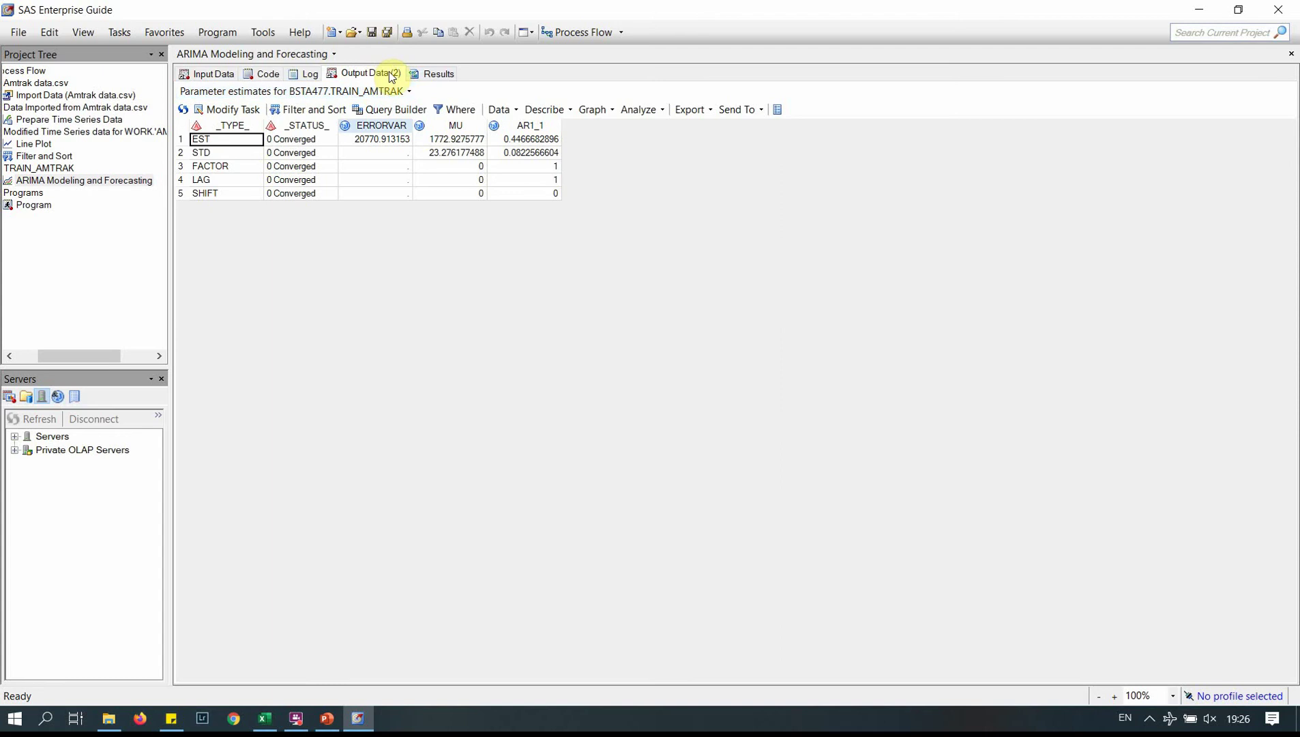
click(410, 91)
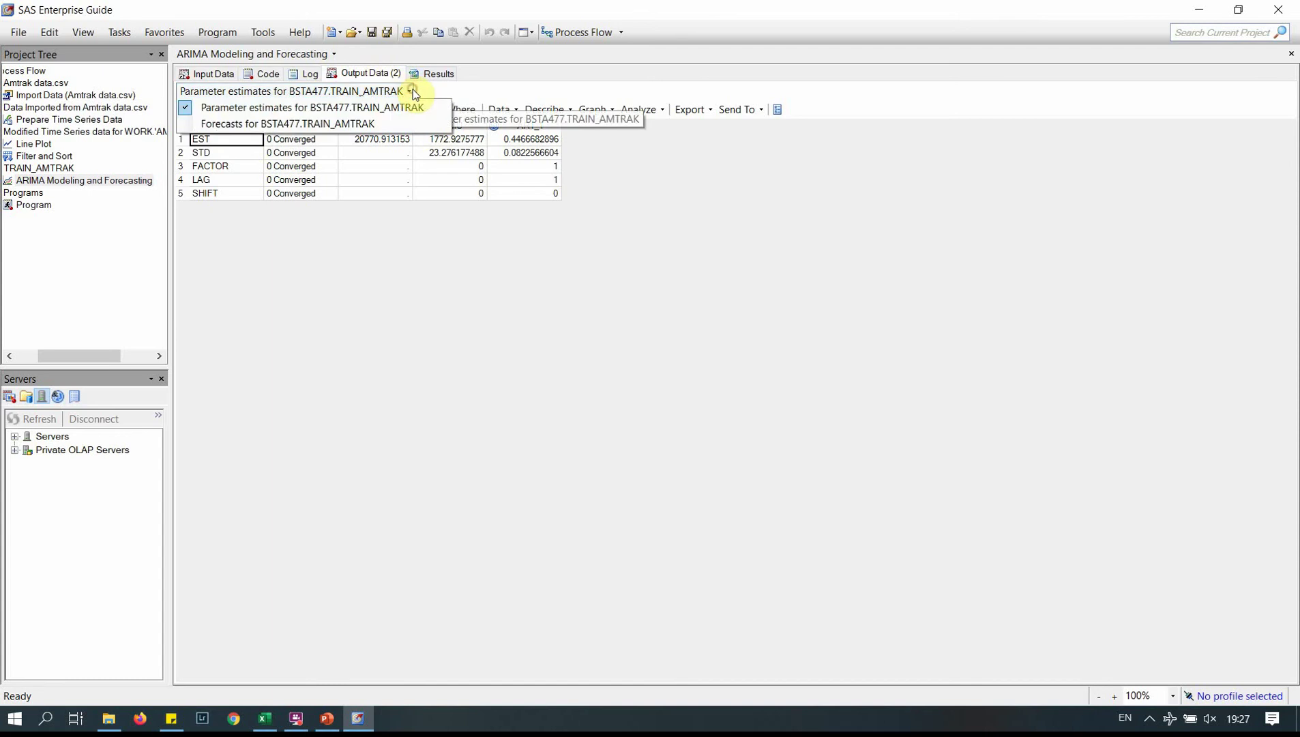
click(387, 123)
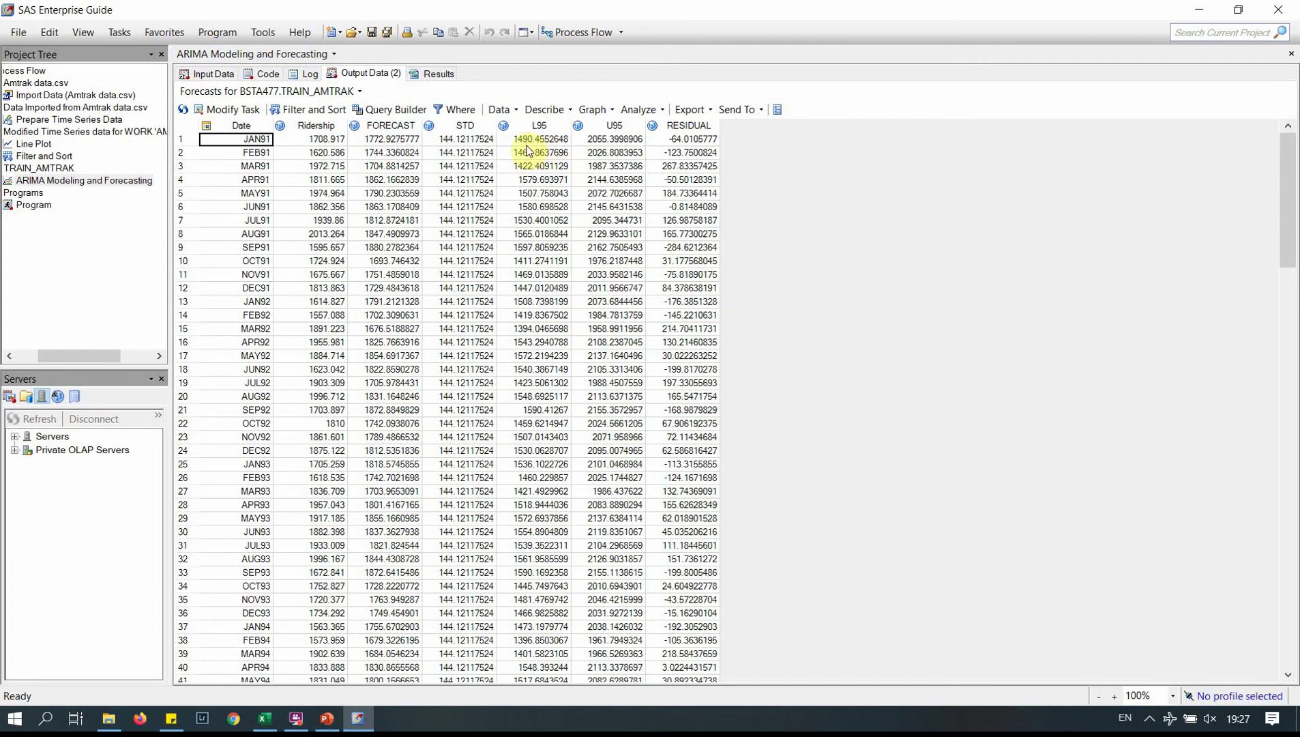
drag(535, 140, 644, 129)
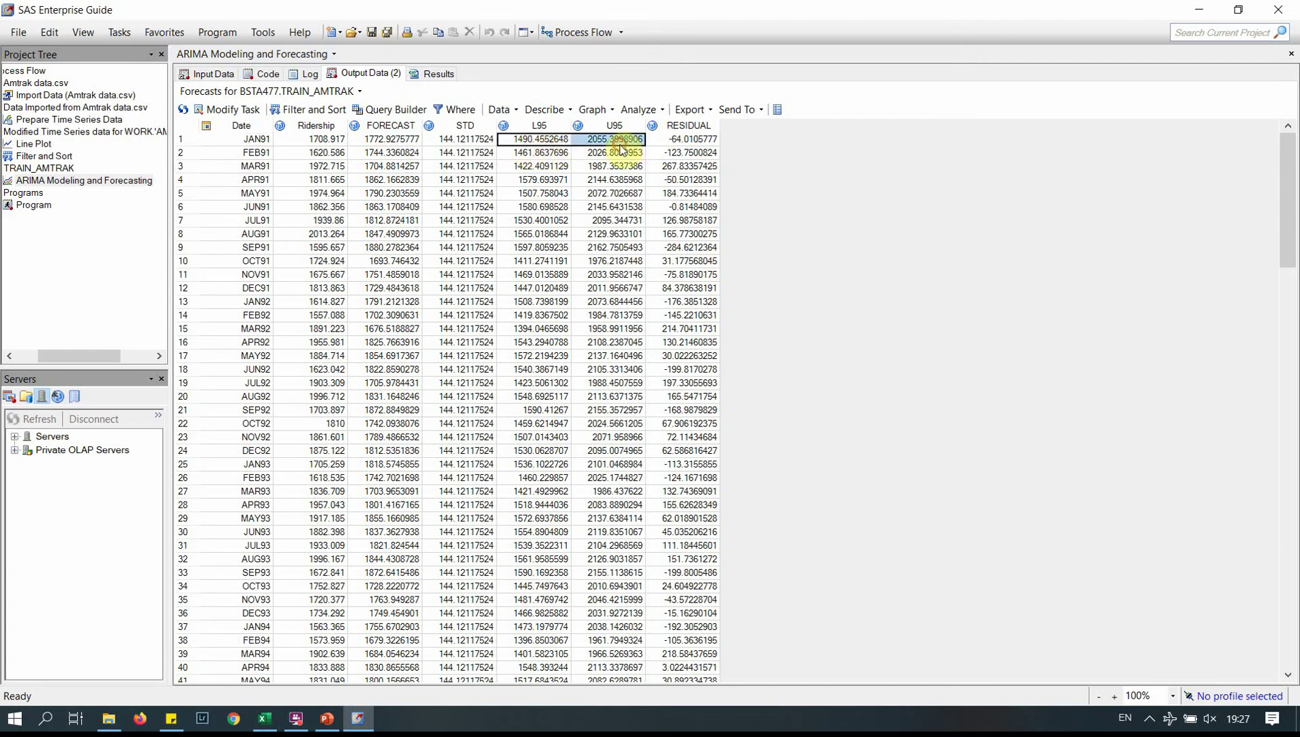
- Inspect the first row's RESIDUAL, L95 and U95 values in the forecasts table
click(687, 143)
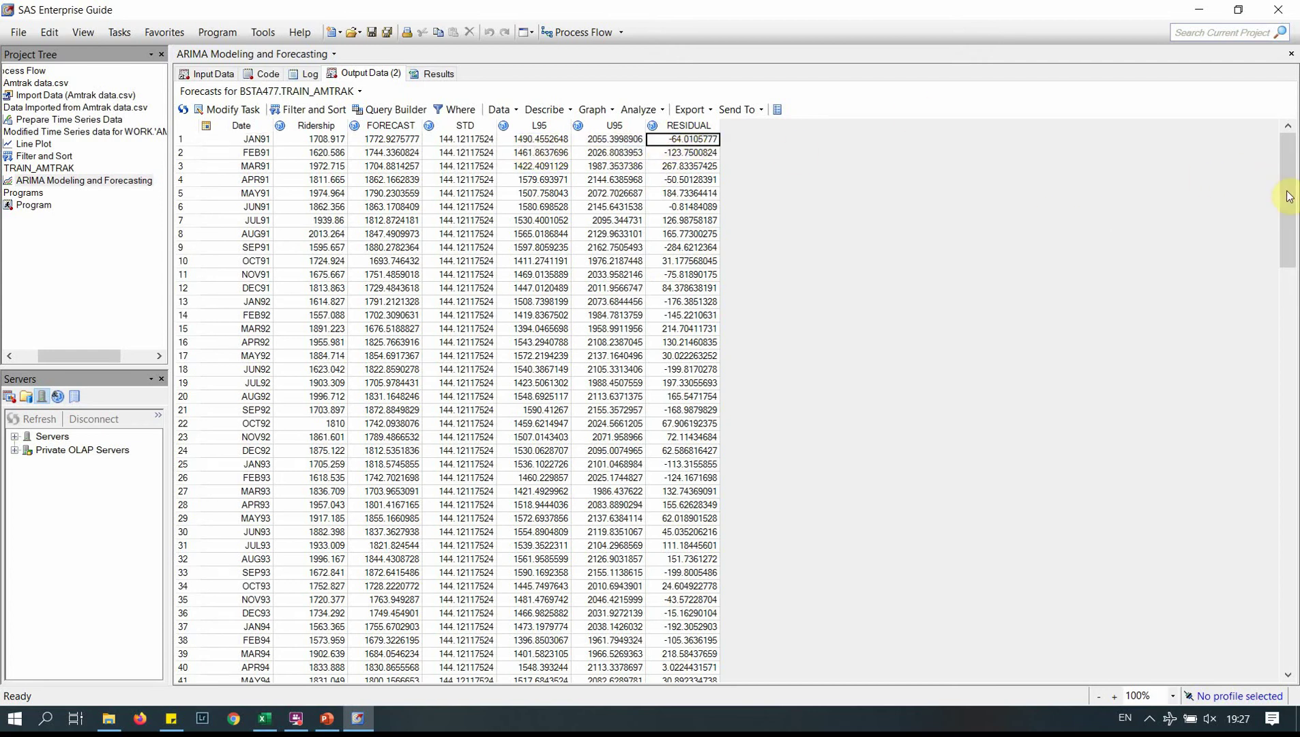
click(531, 140)
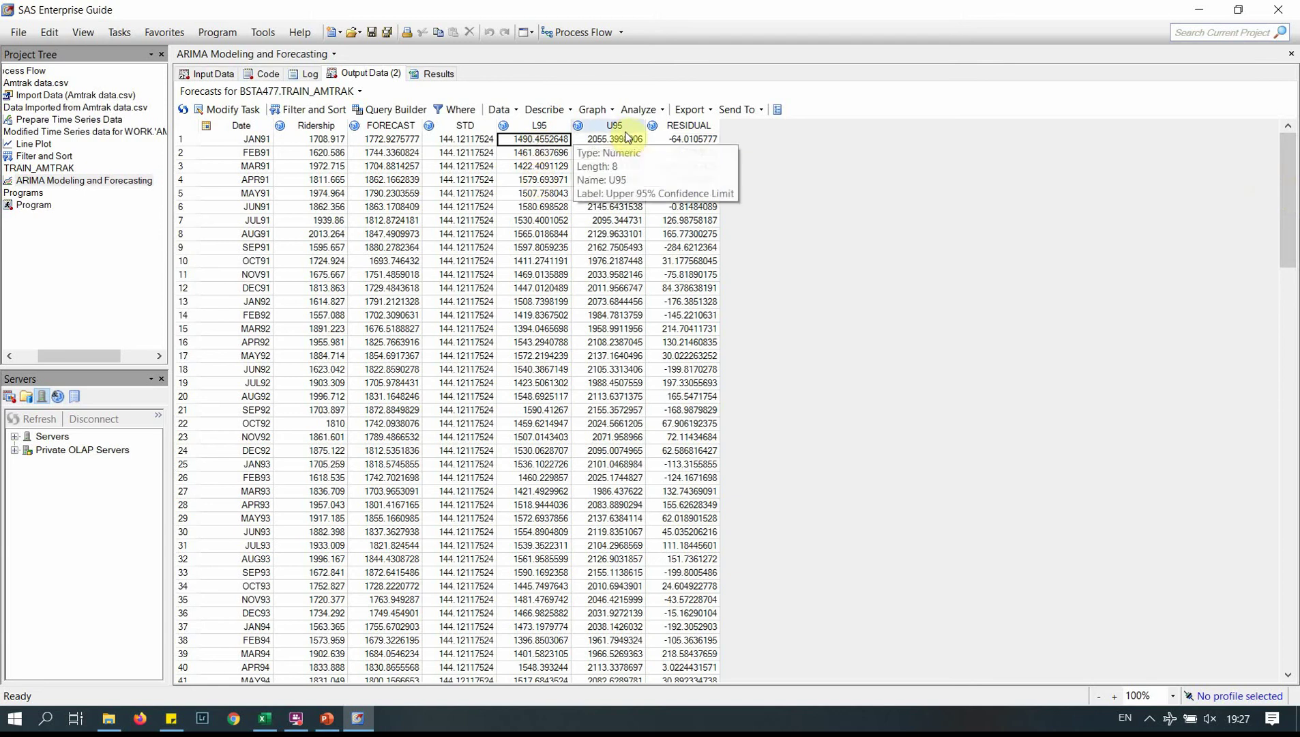
click(625, 138)
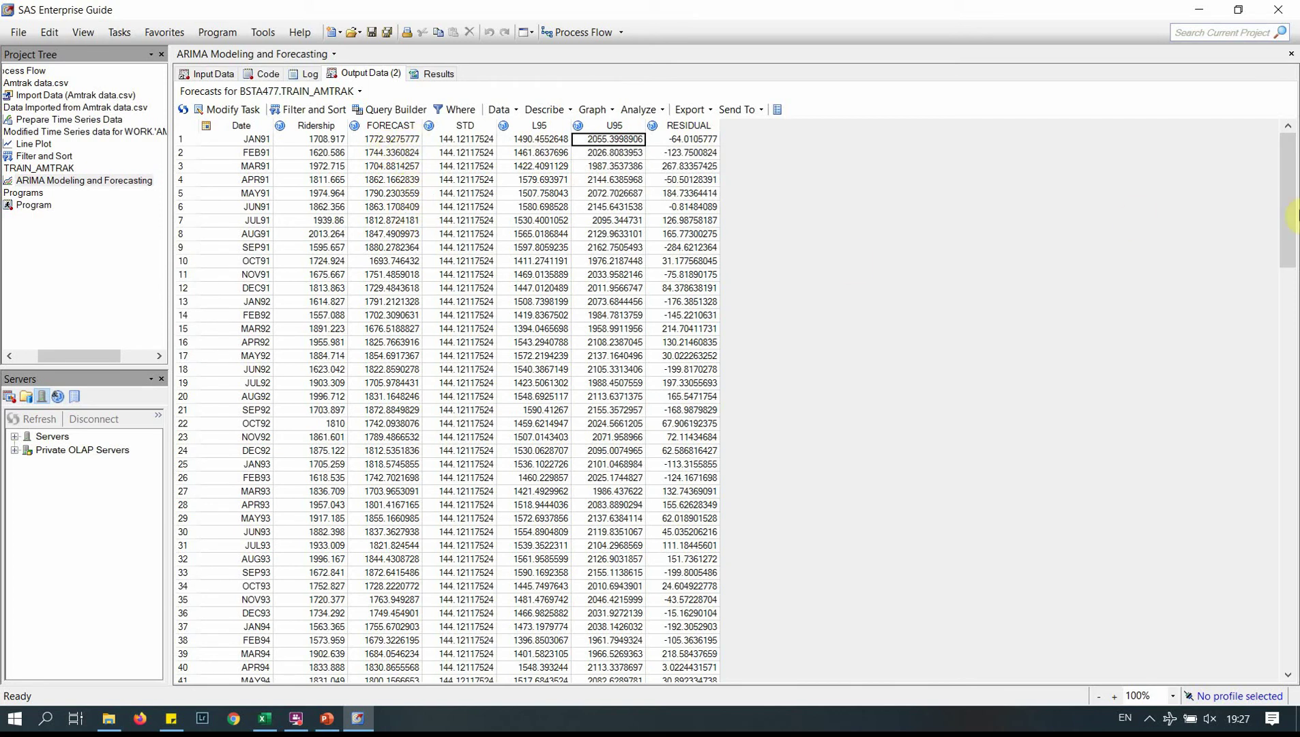
- Examine the forecast-period rows APR01 to MAR04, highlighting their Ridership and FORECAST entries and checking the RESIDUAL column
drag(1292, 245, 1293, 650)
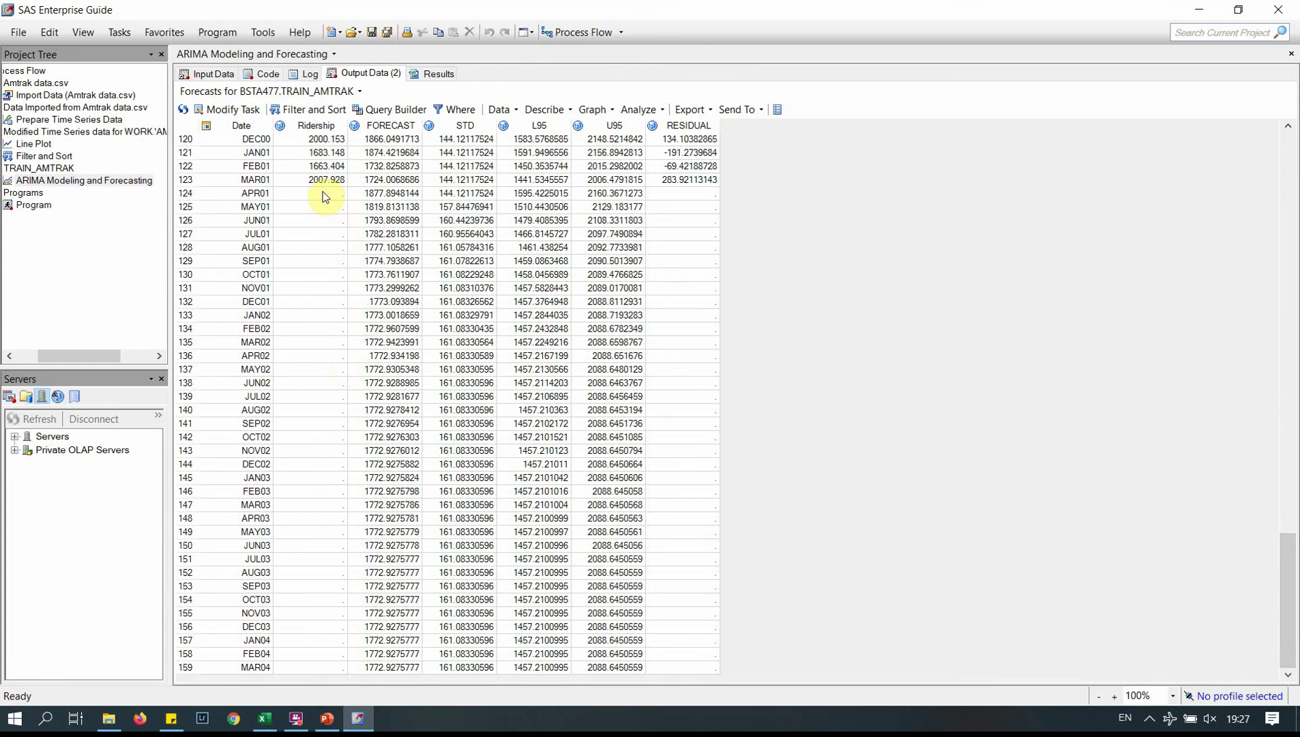
drag(324, 197, 295, 666)
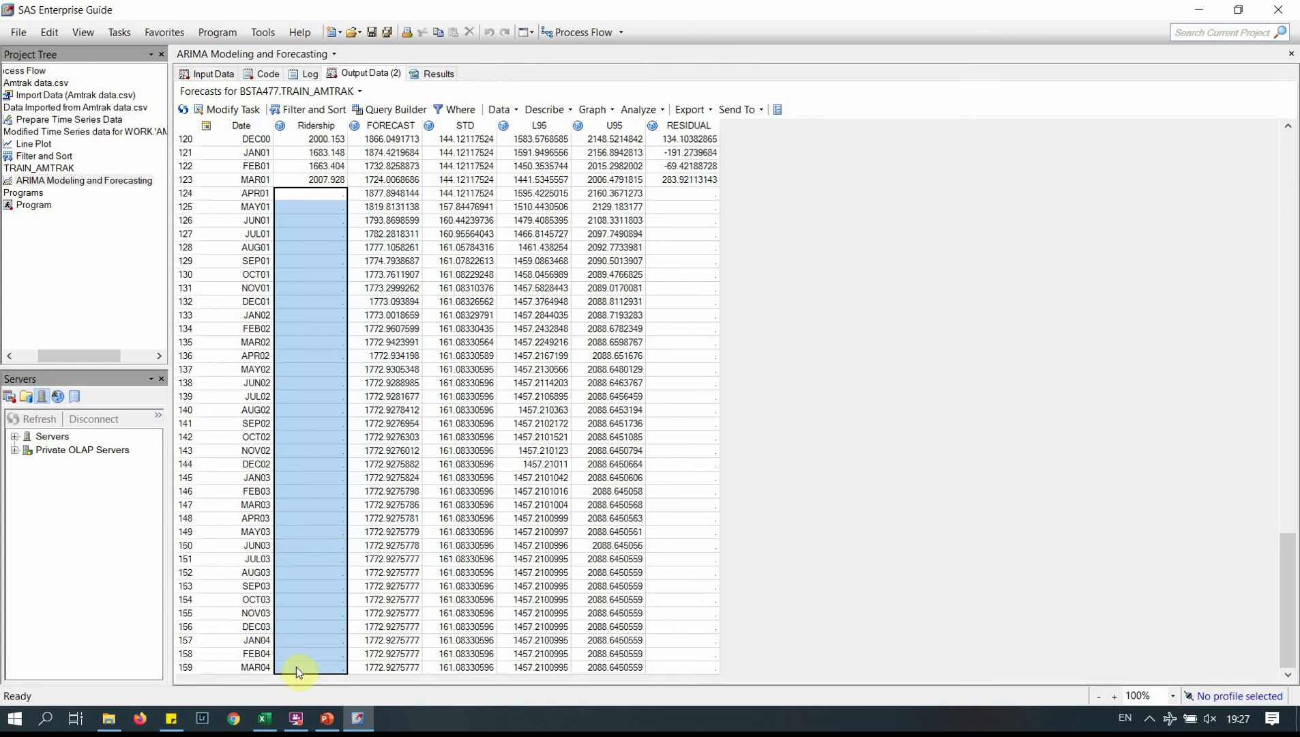
drag(409, 207, 410, 666)
click(687, 437)
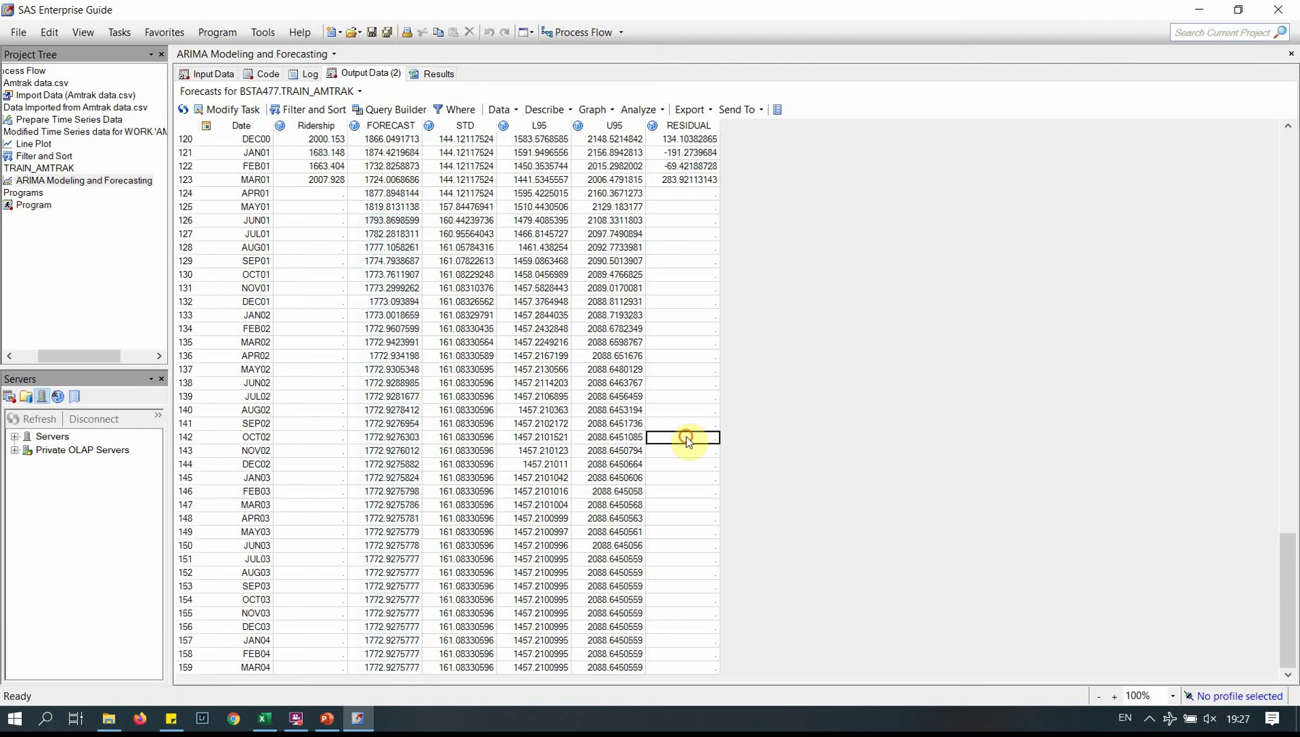
- Copy the entire forecasts table with headers and paste it at cell A1 of the blank Excel workbook
drag(1279, 595, 1296, 205)
click(433, 332)
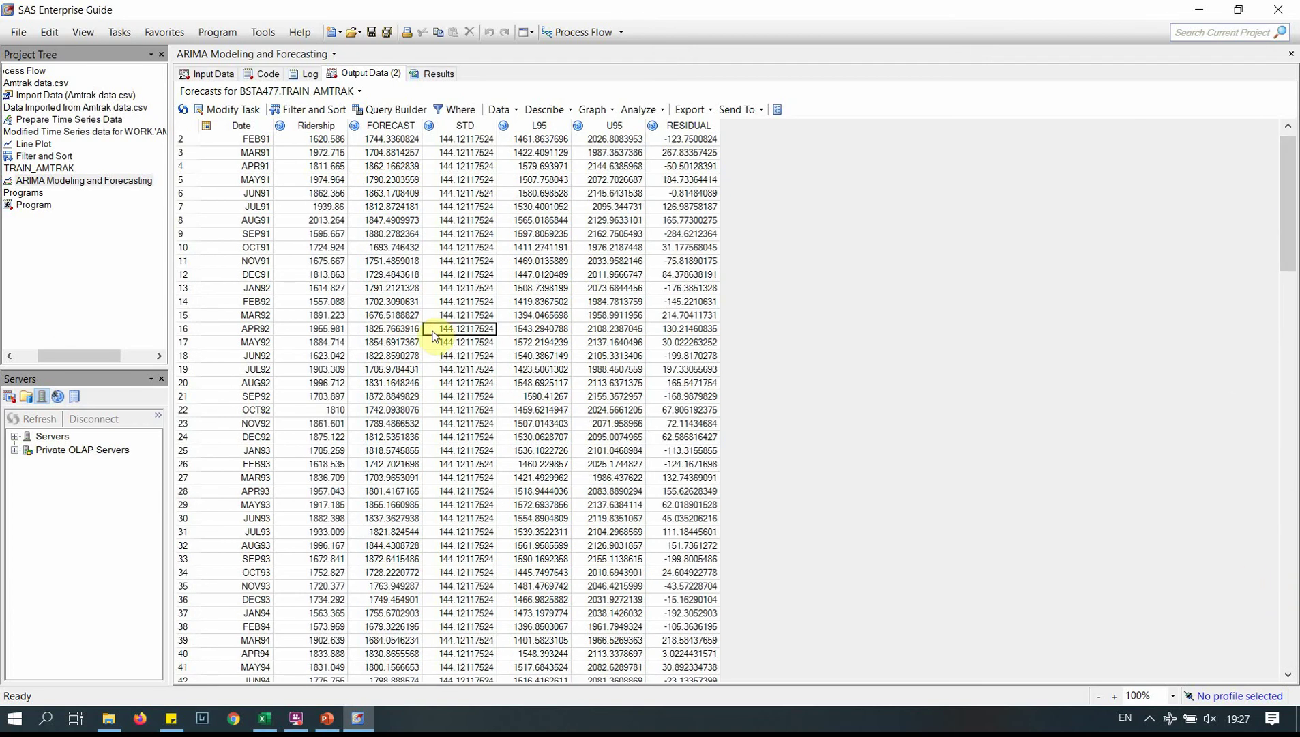
key(ctrl+a)
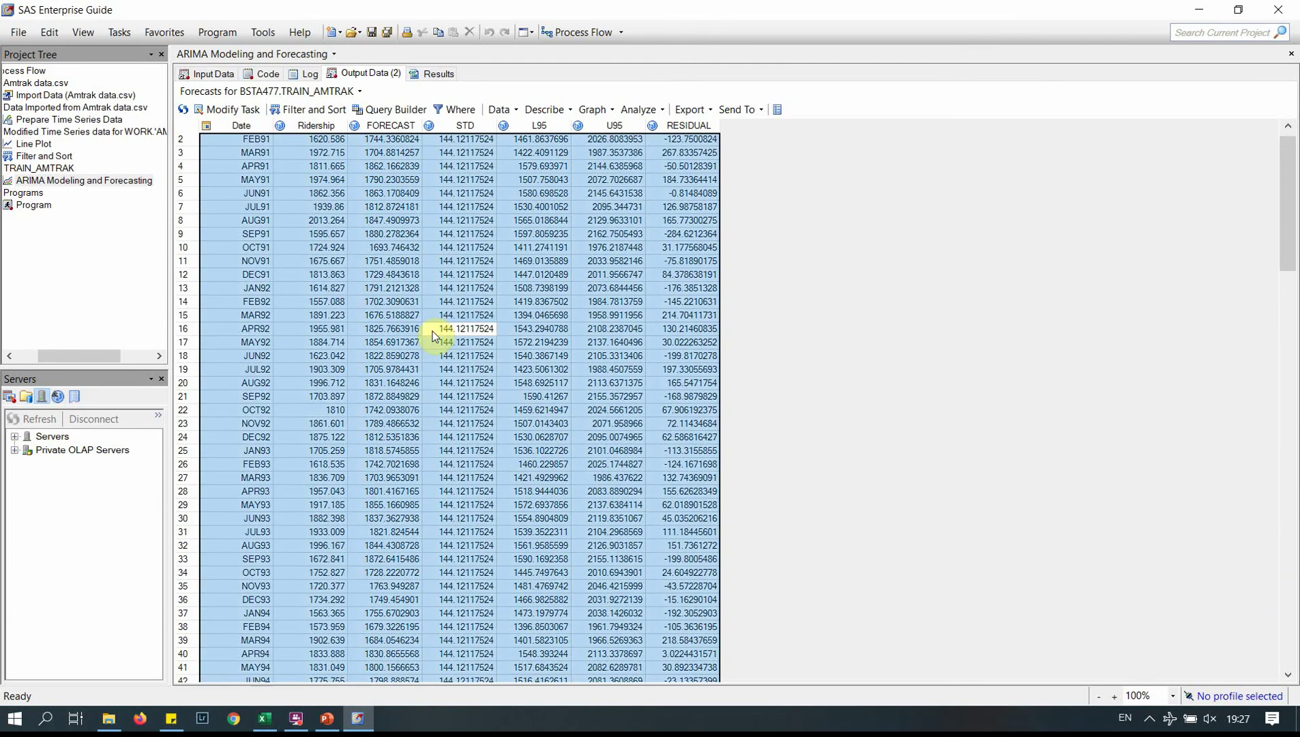
right_click(437, 334)
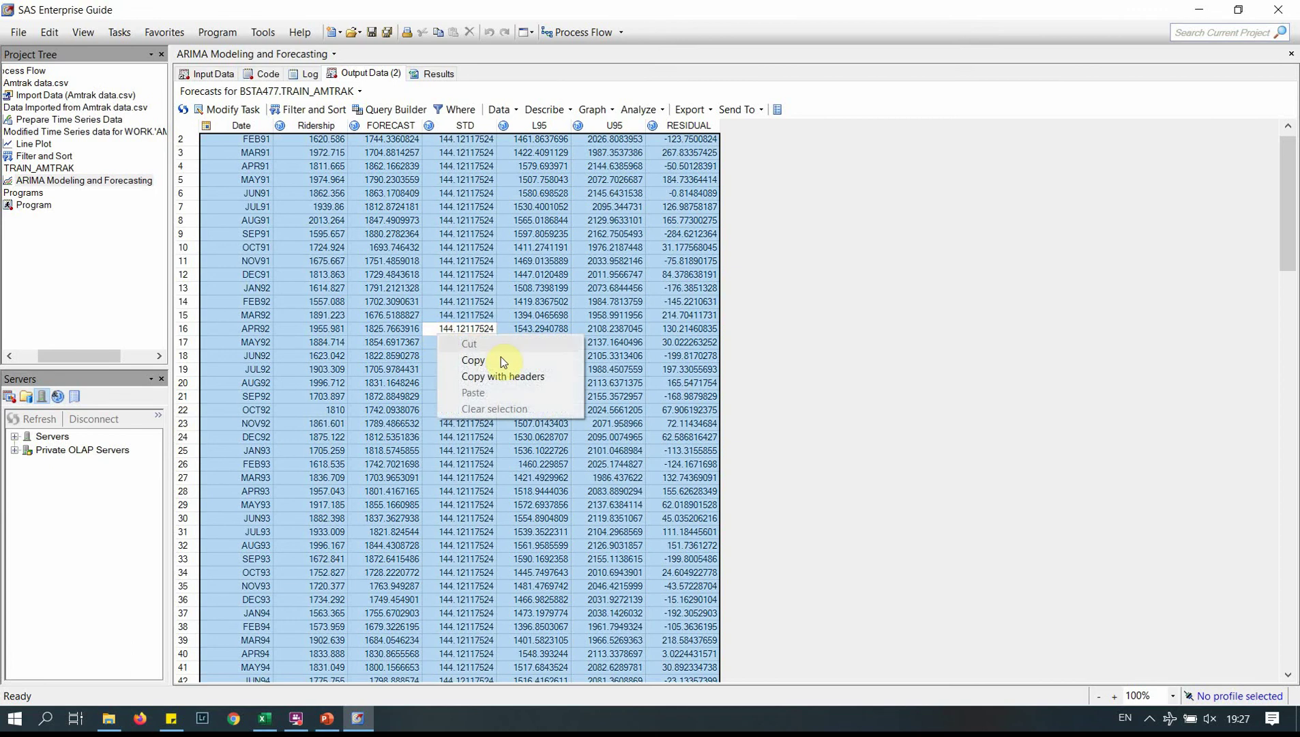
click(511, 378)
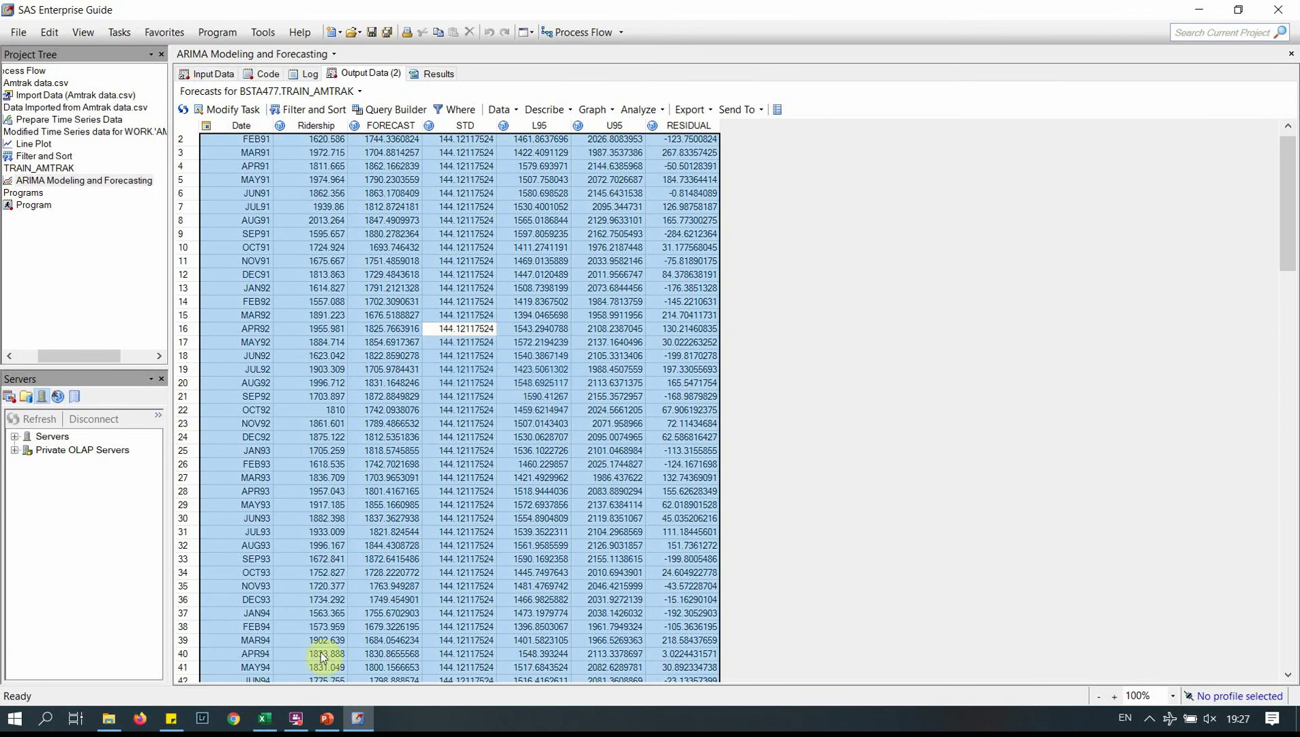
click(266, 719)
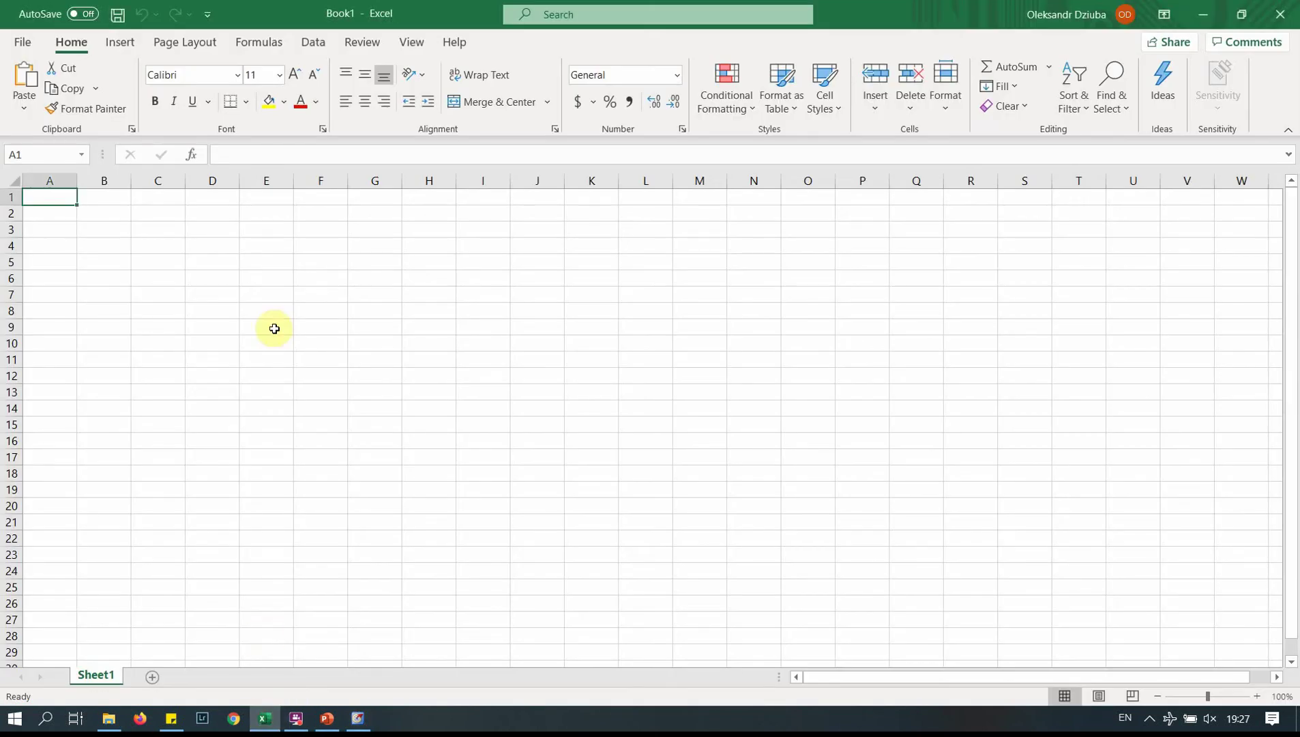
key(ctrl+v)
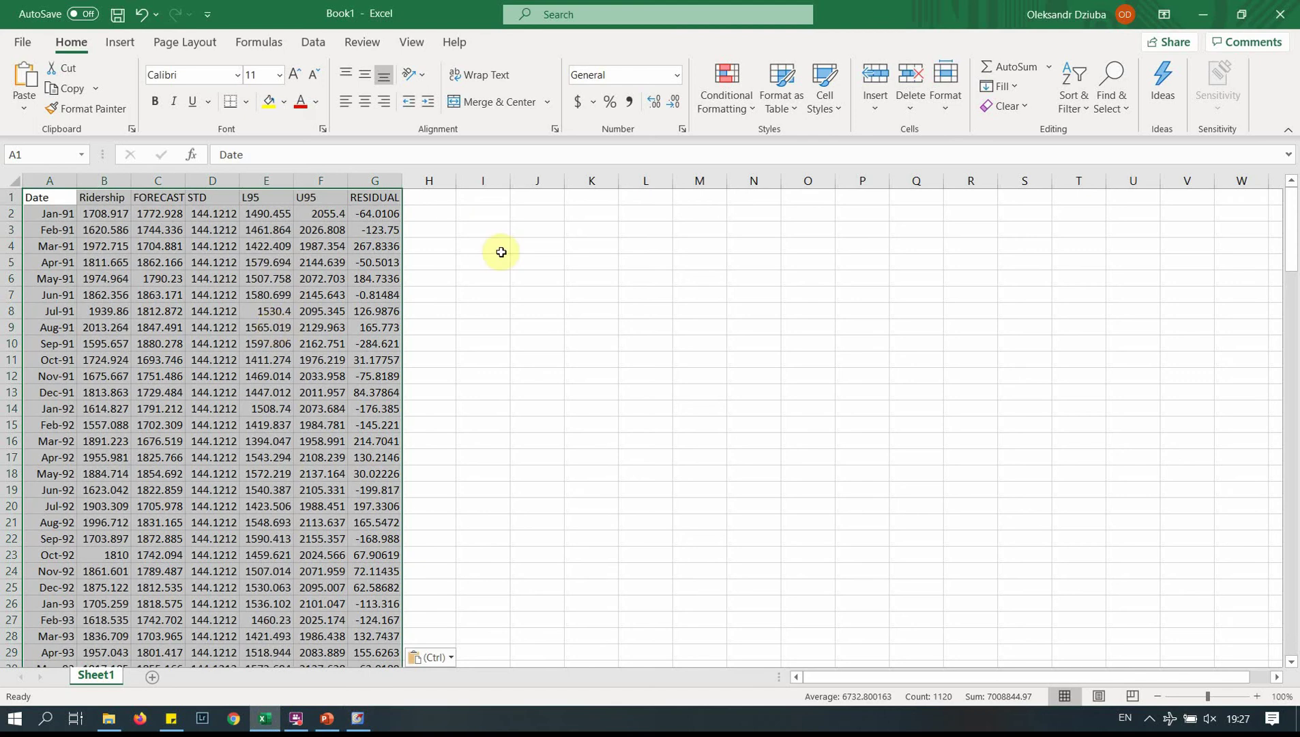
click(520, 229)
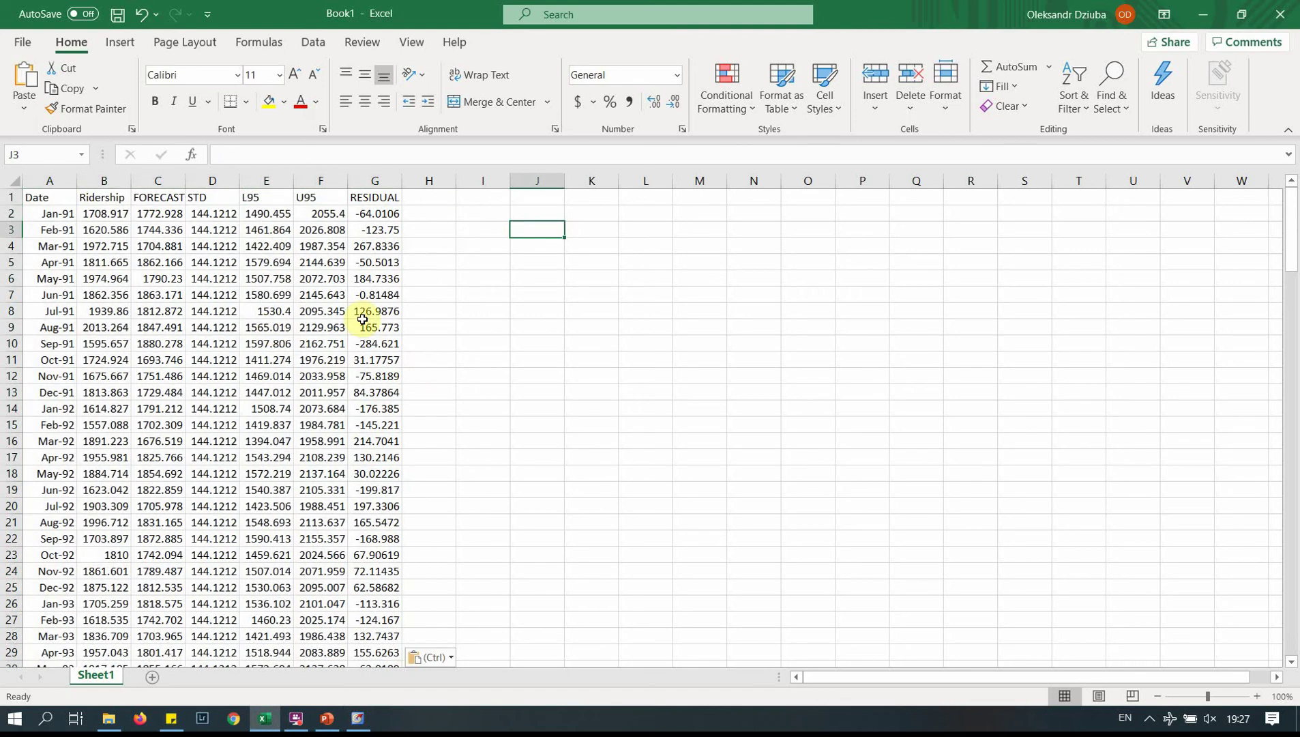
- Copy the TRAIN_AMTRAK parameter estimates table with headers from SAS Enterprise Guide and paste it at cell I1 in Excel
click(358, 724)
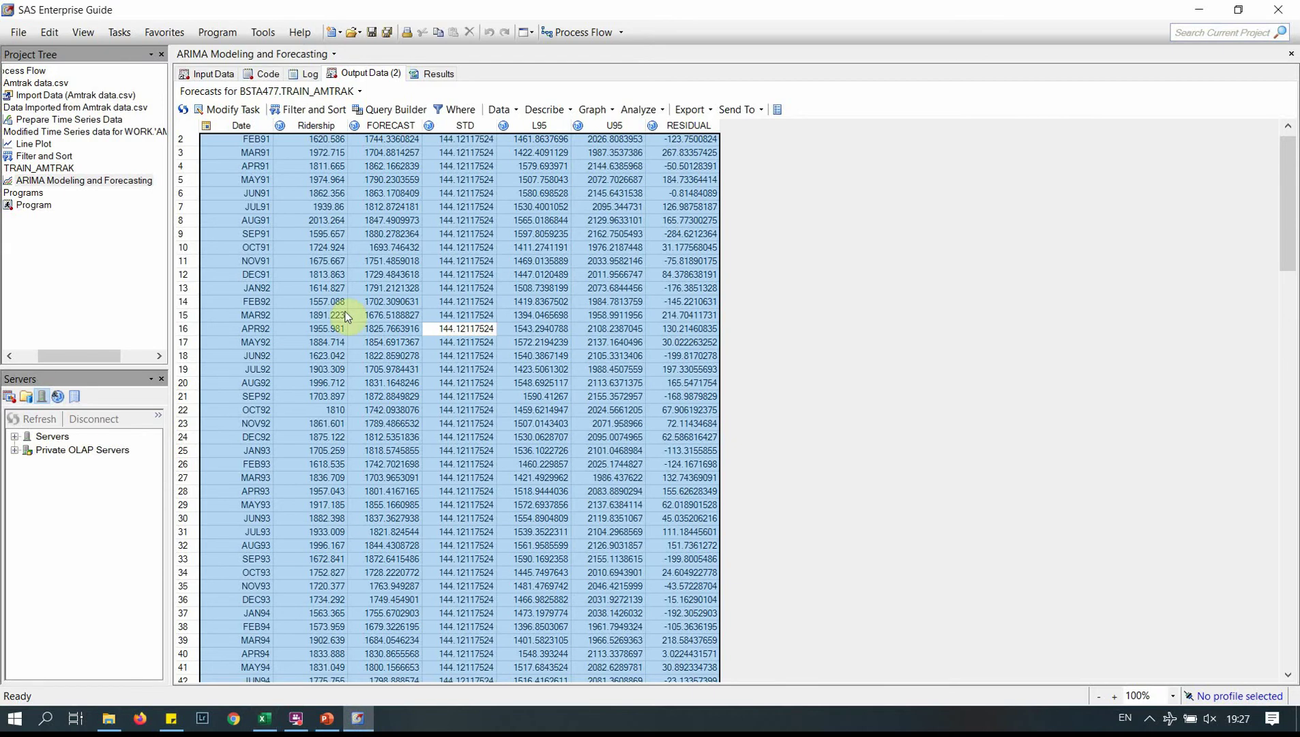
click(359, 92)
click(359, 107)
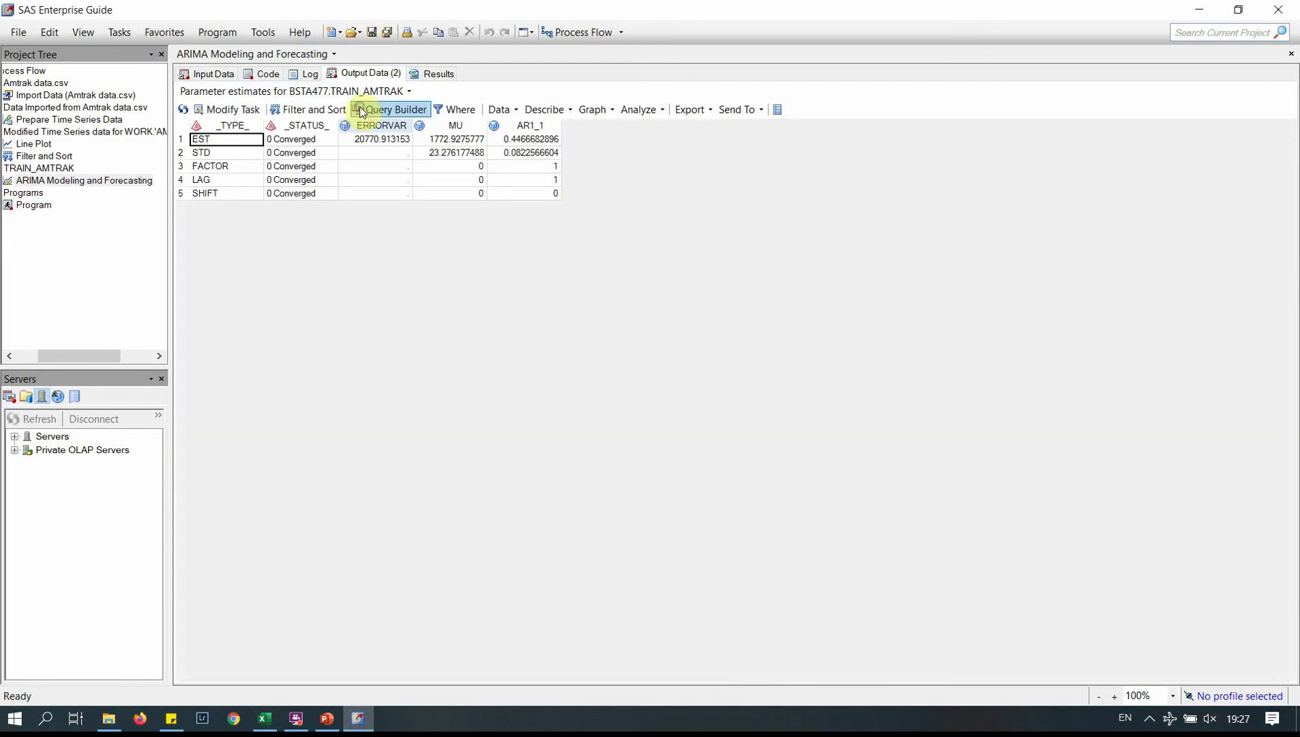
key(ctrl+a)
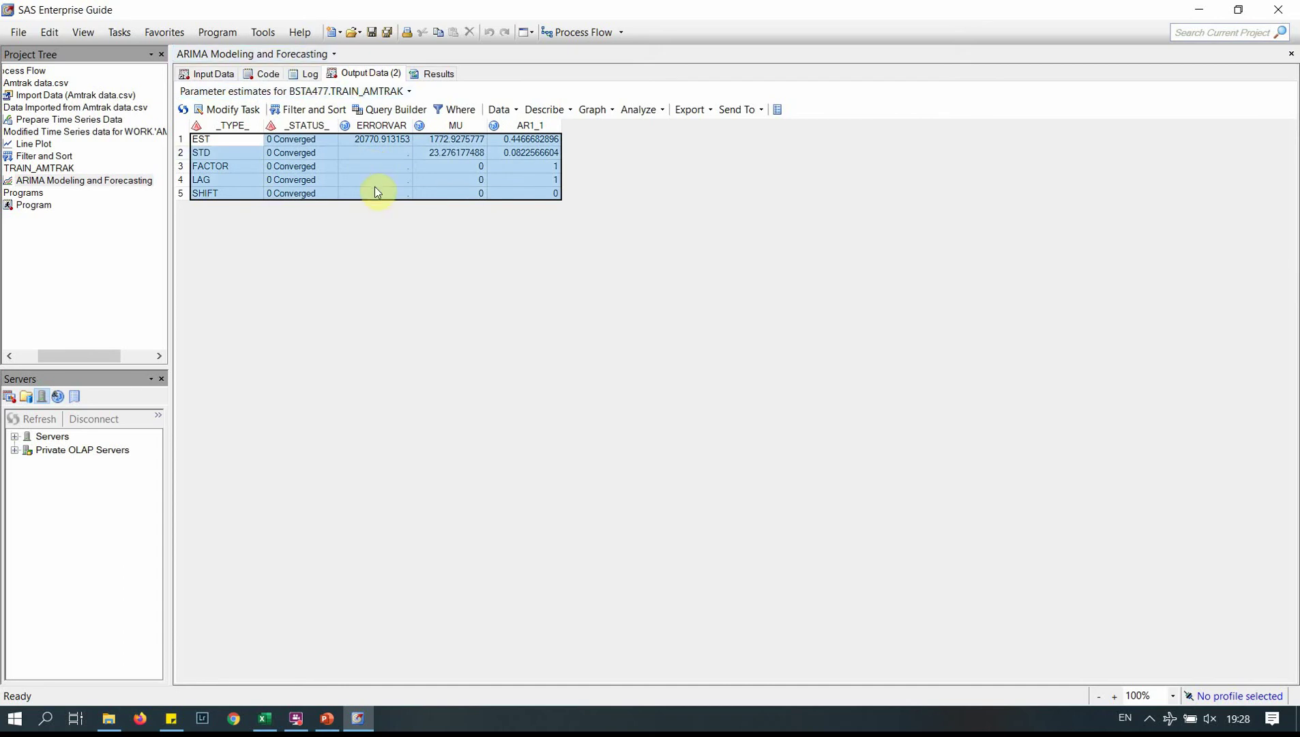
right_click(375, 185)
click(424, 228)
click(265, 717)
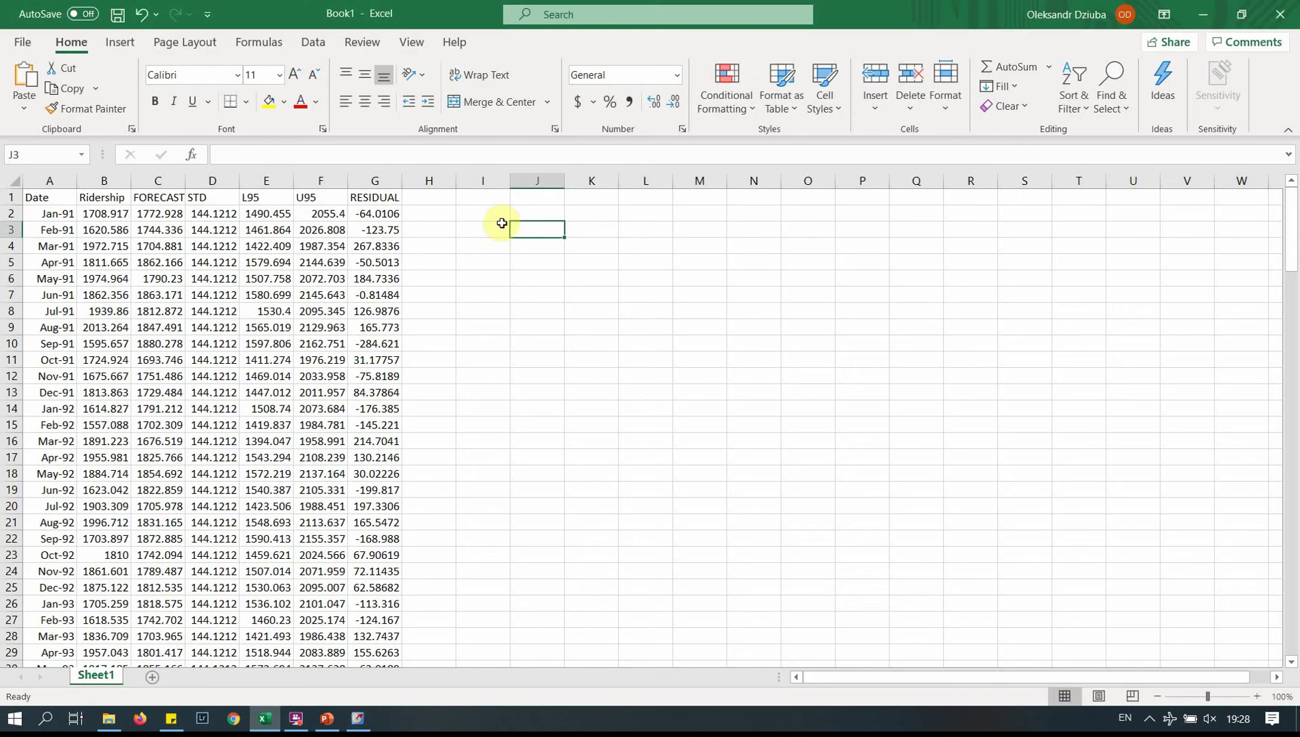
click(491, 195)
key(ctrl+v)
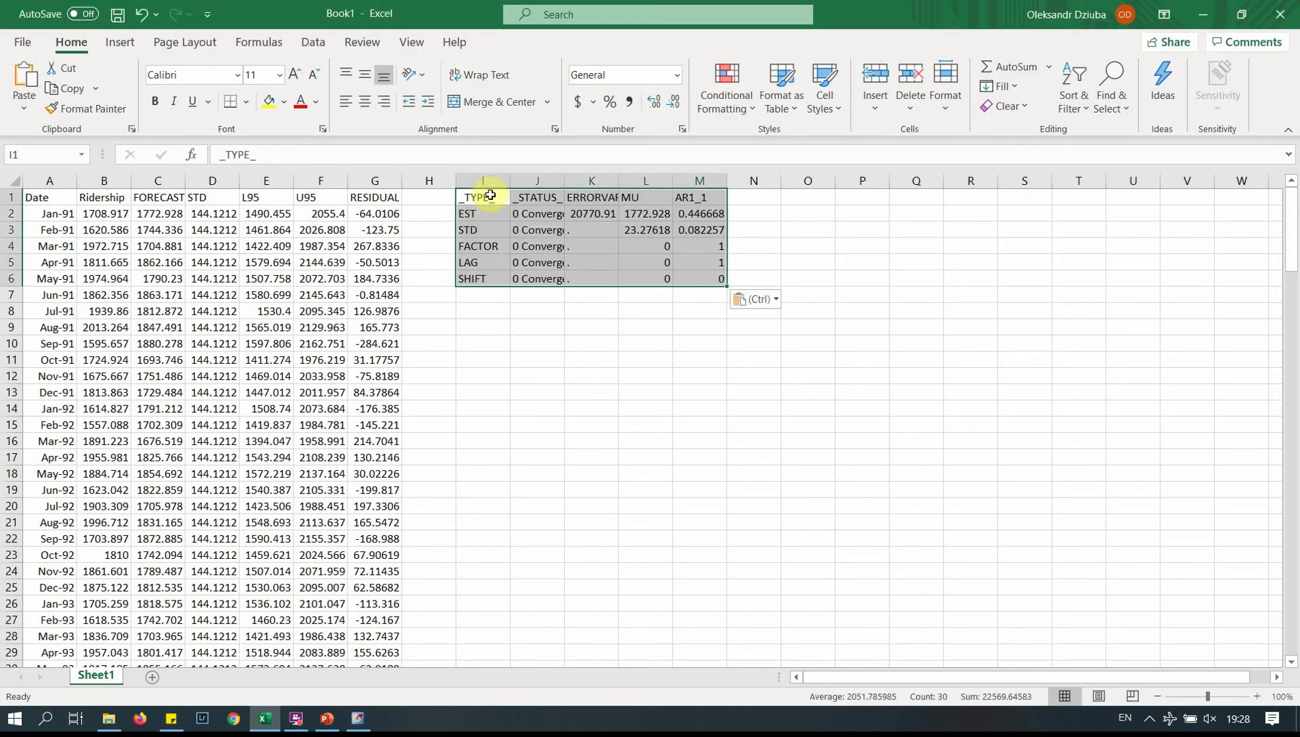
- Make the header text in row 1 bold
right_click(8, 198)
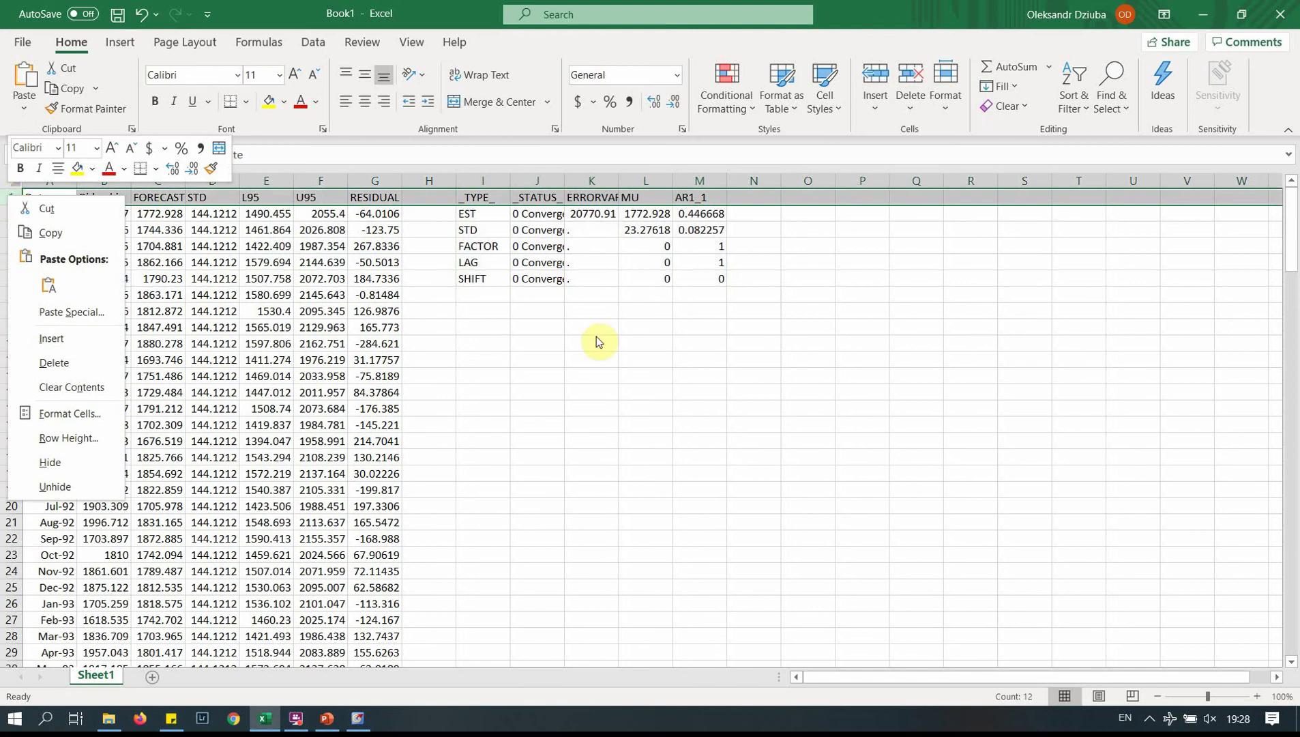
key(Escape)
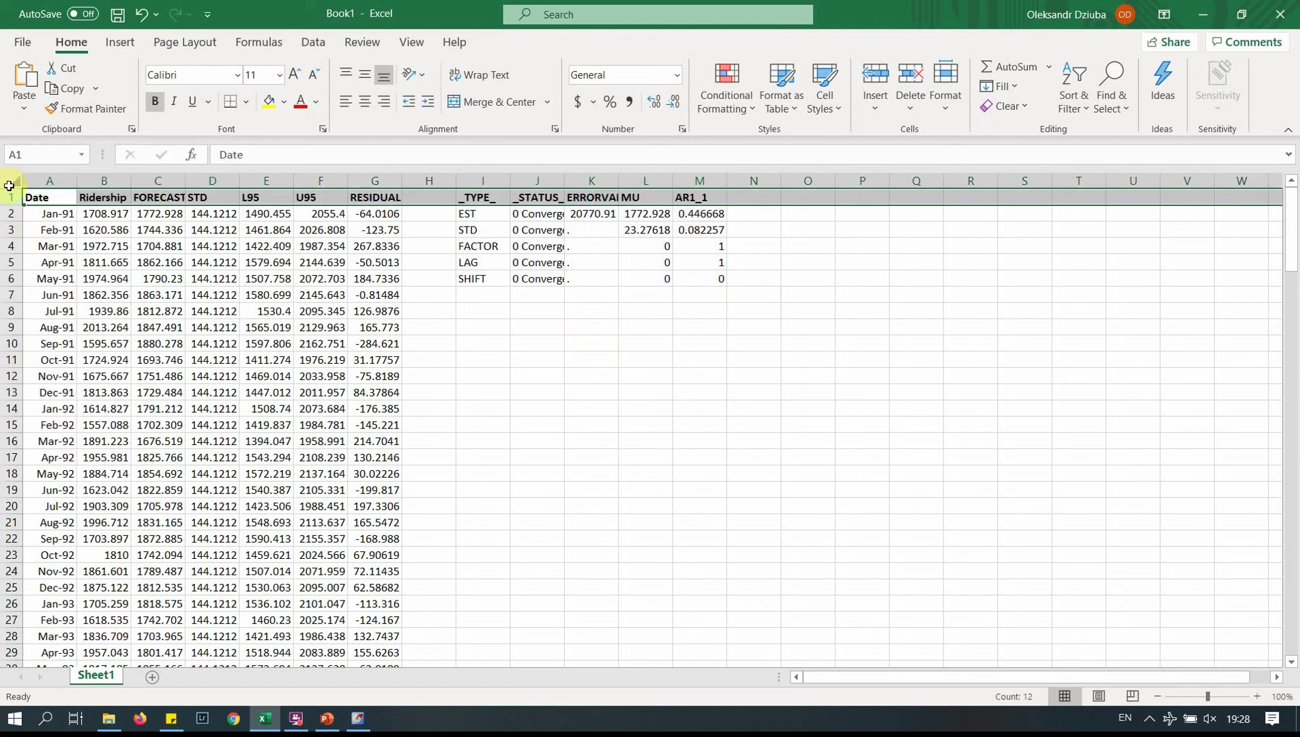
click(480, 312)
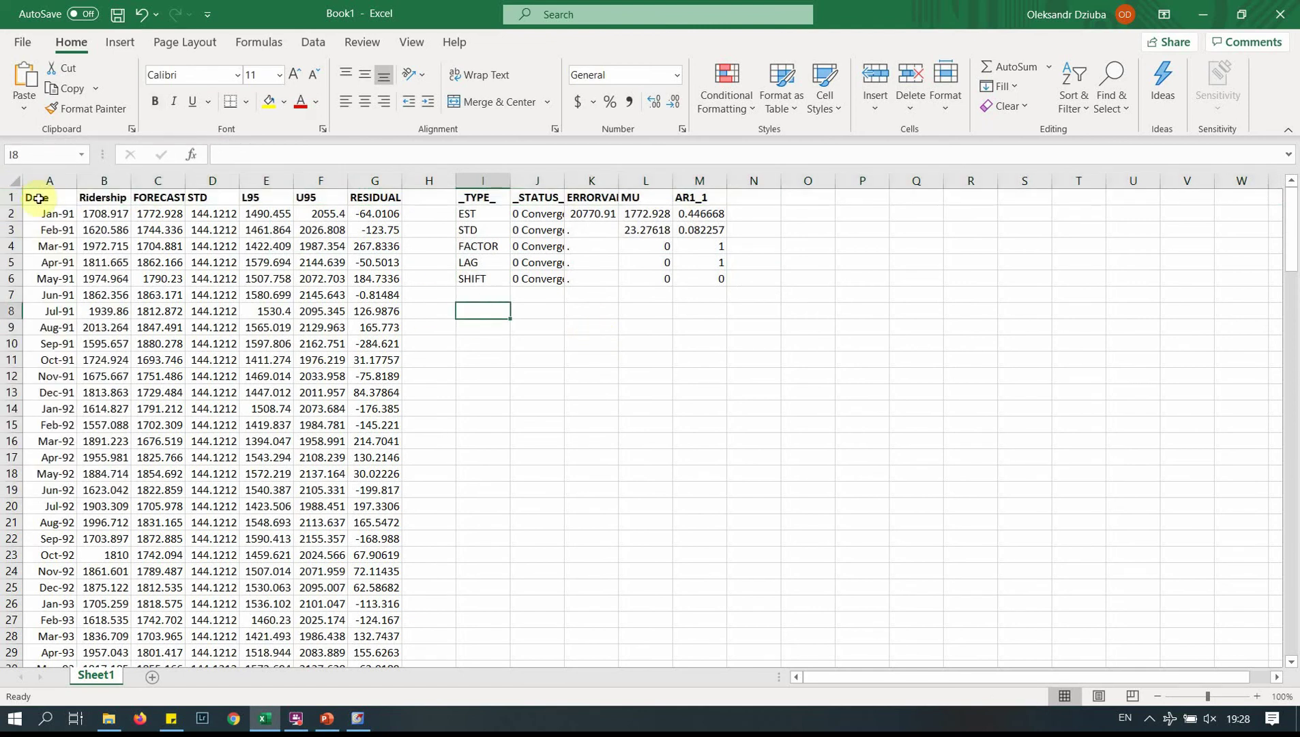
- Apply Freeze Panes to the worksheet with rows 1 and 2 selected
drag(11, 197, 11, 211)
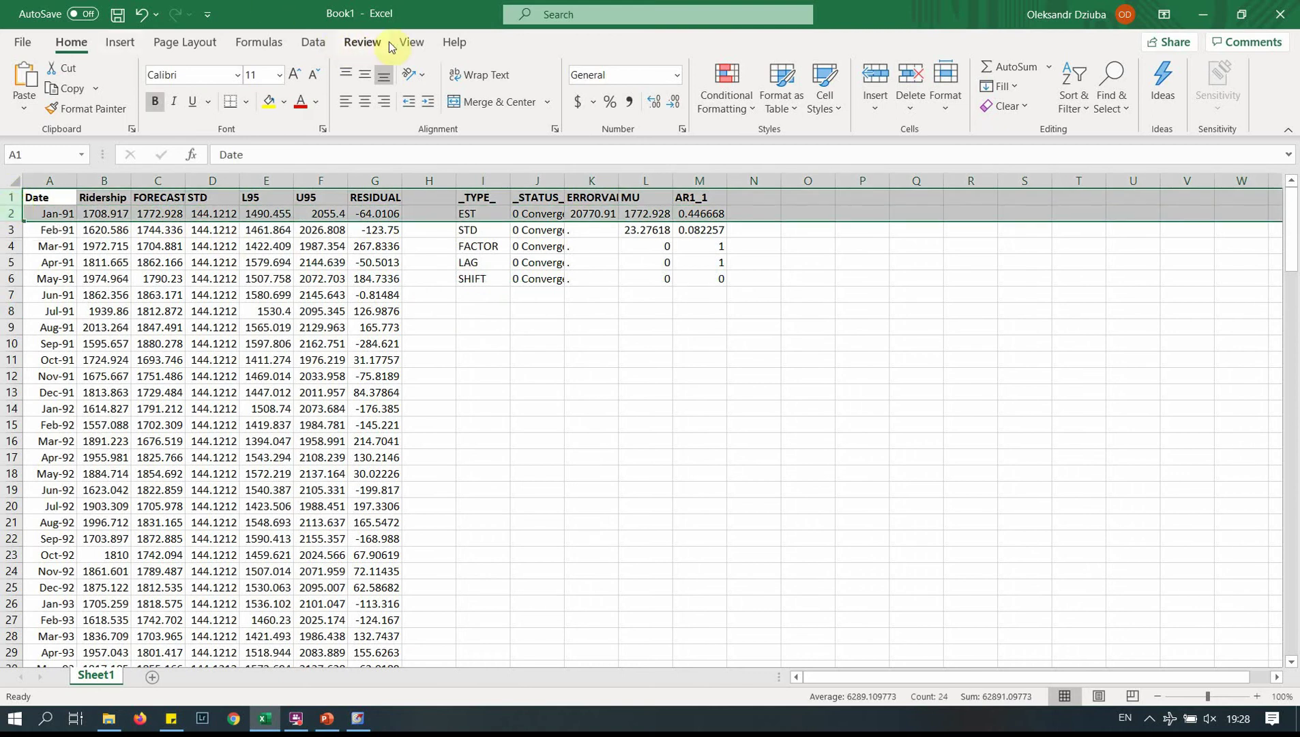
click(411, 43)
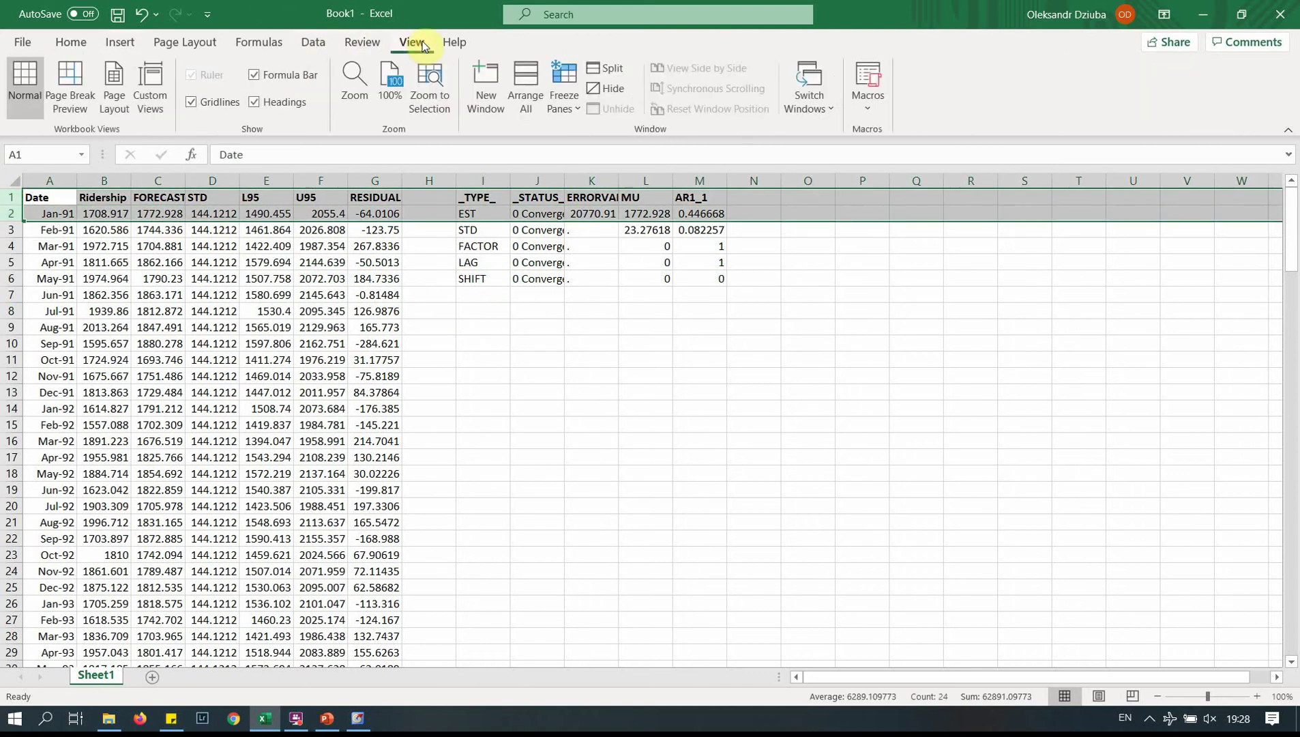
click(573, 110)
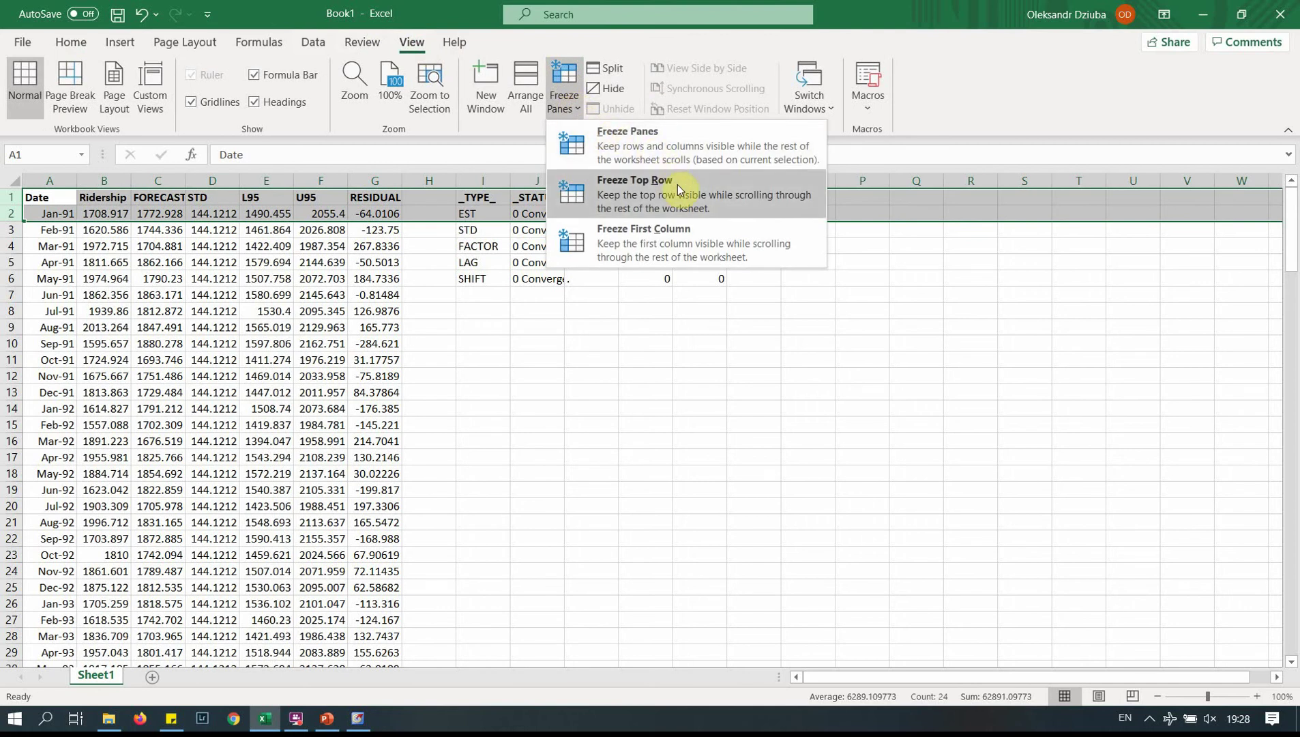
click(727, 147)
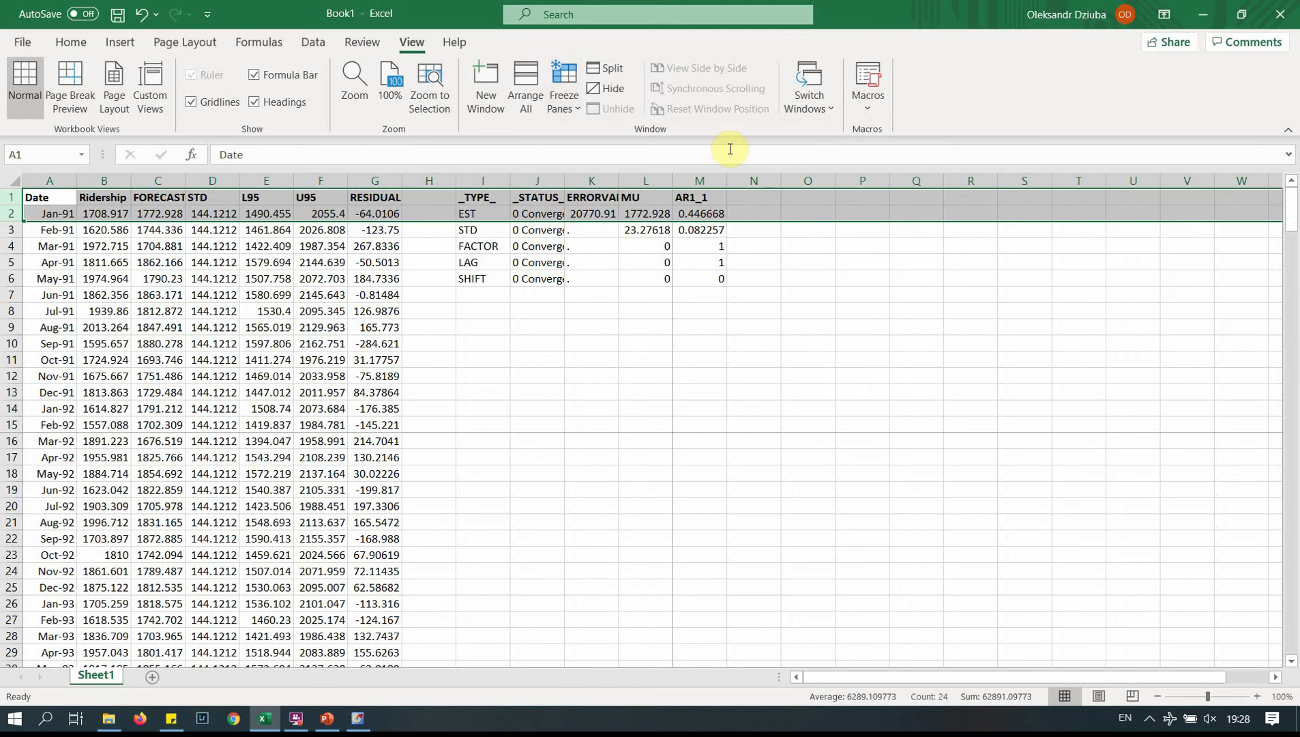
click(342, 440)
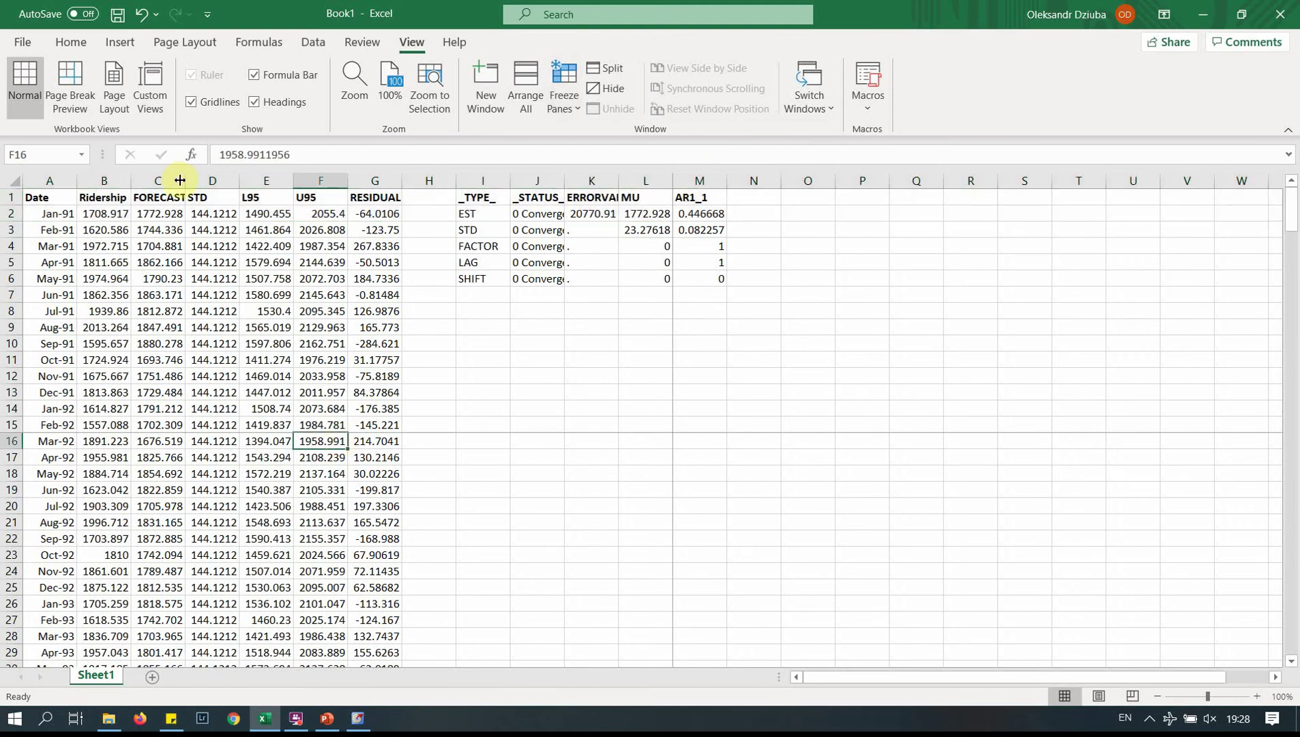
- Insert a blank column between the Ridership and FORECAST columns
click(149, 179)
right_click(149, 177)
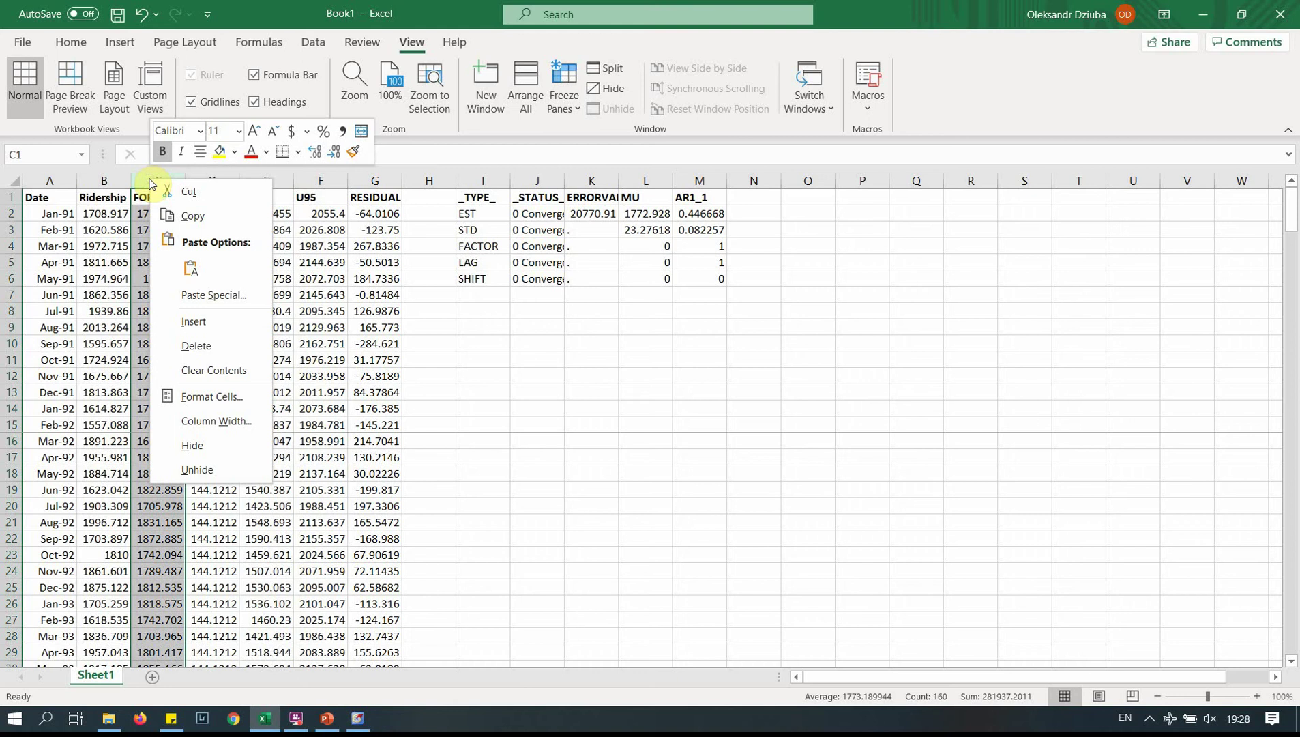
click(201, 313)
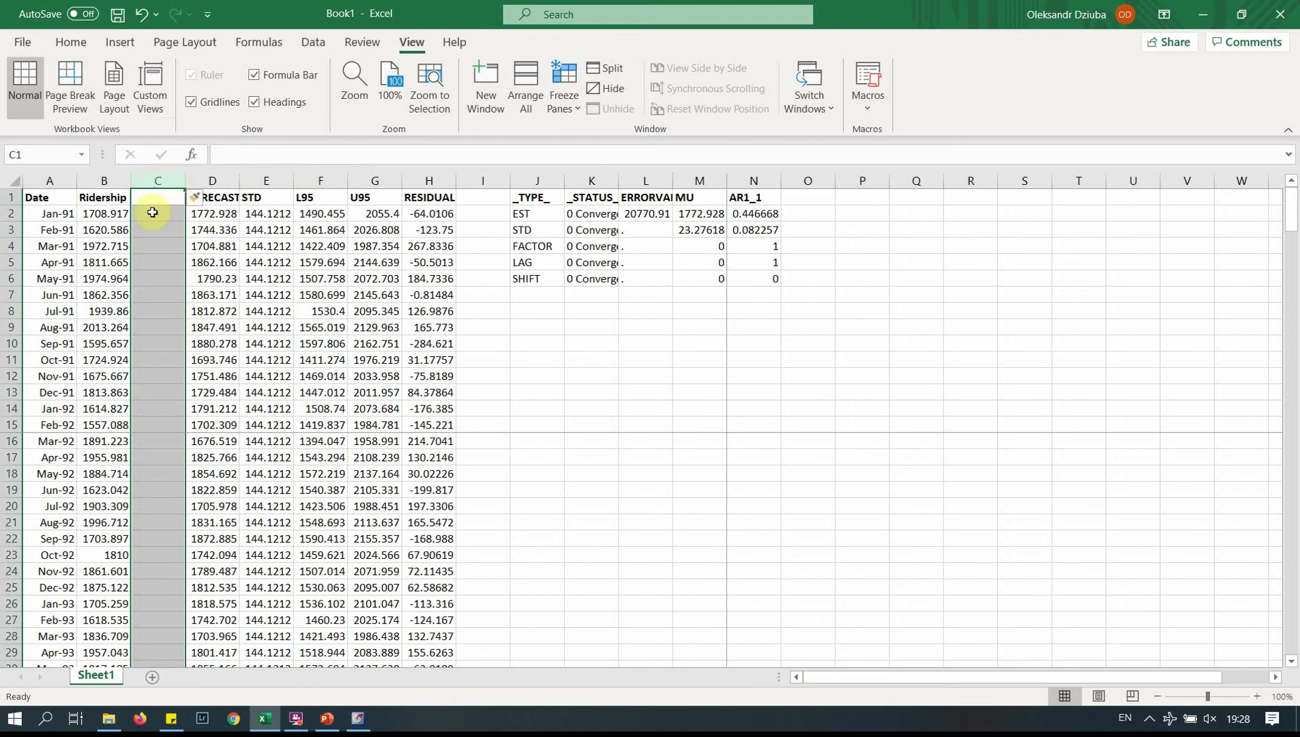
- Enter the header FORECAST_CALC in cell C1 and autofit column C's width to it
key(Caps_Lock)
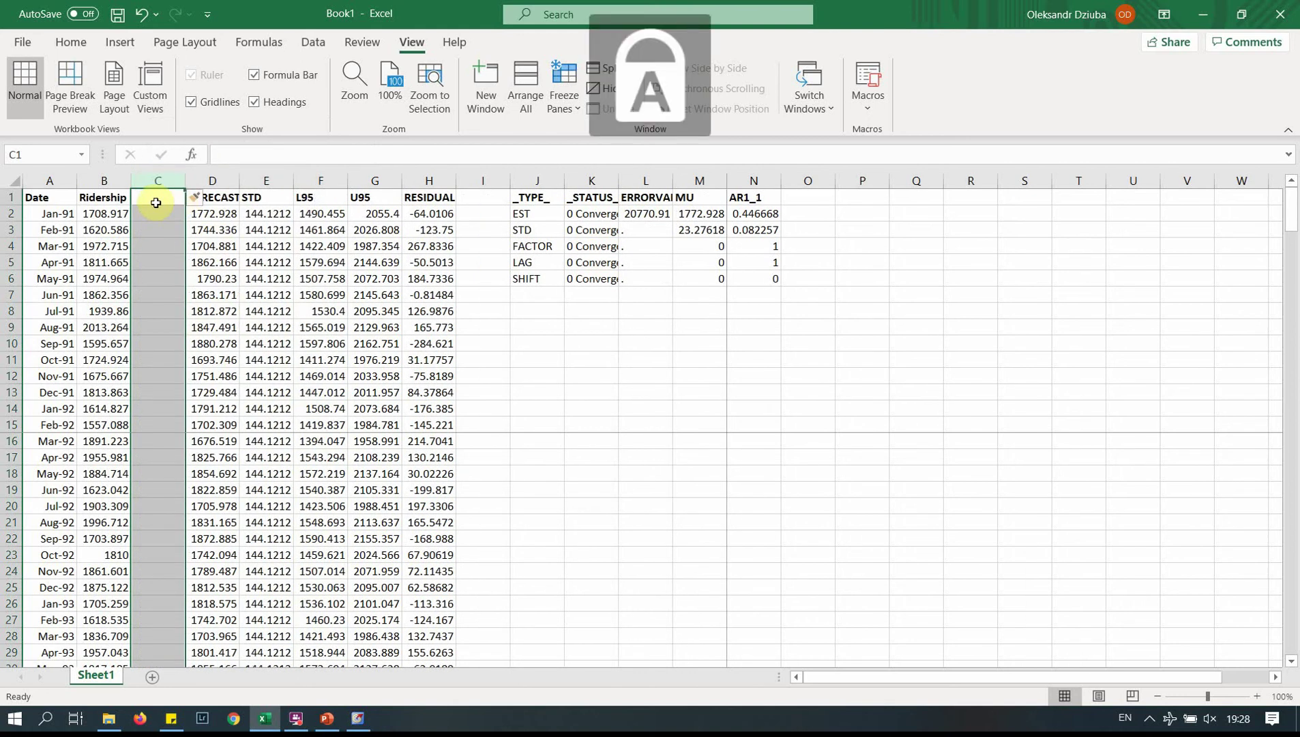
click(156, 203)
key(Caps_Lock)
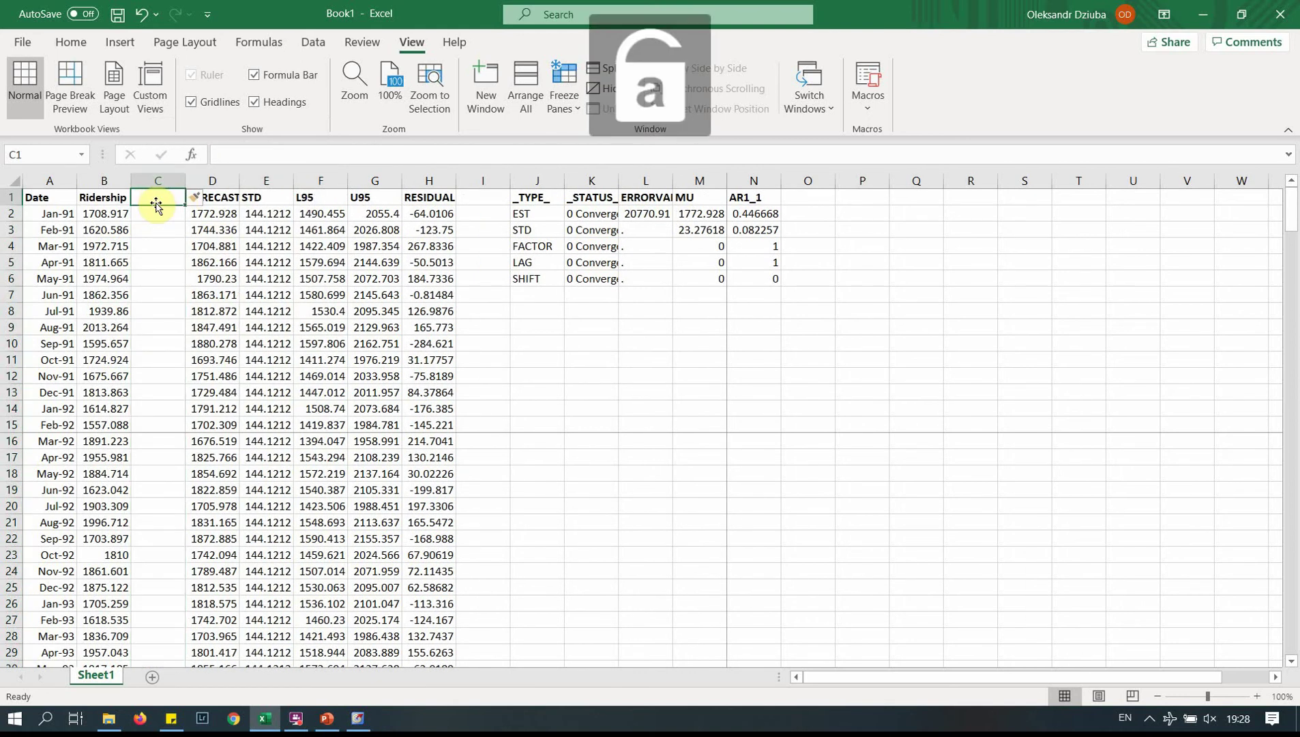
text(FORE)
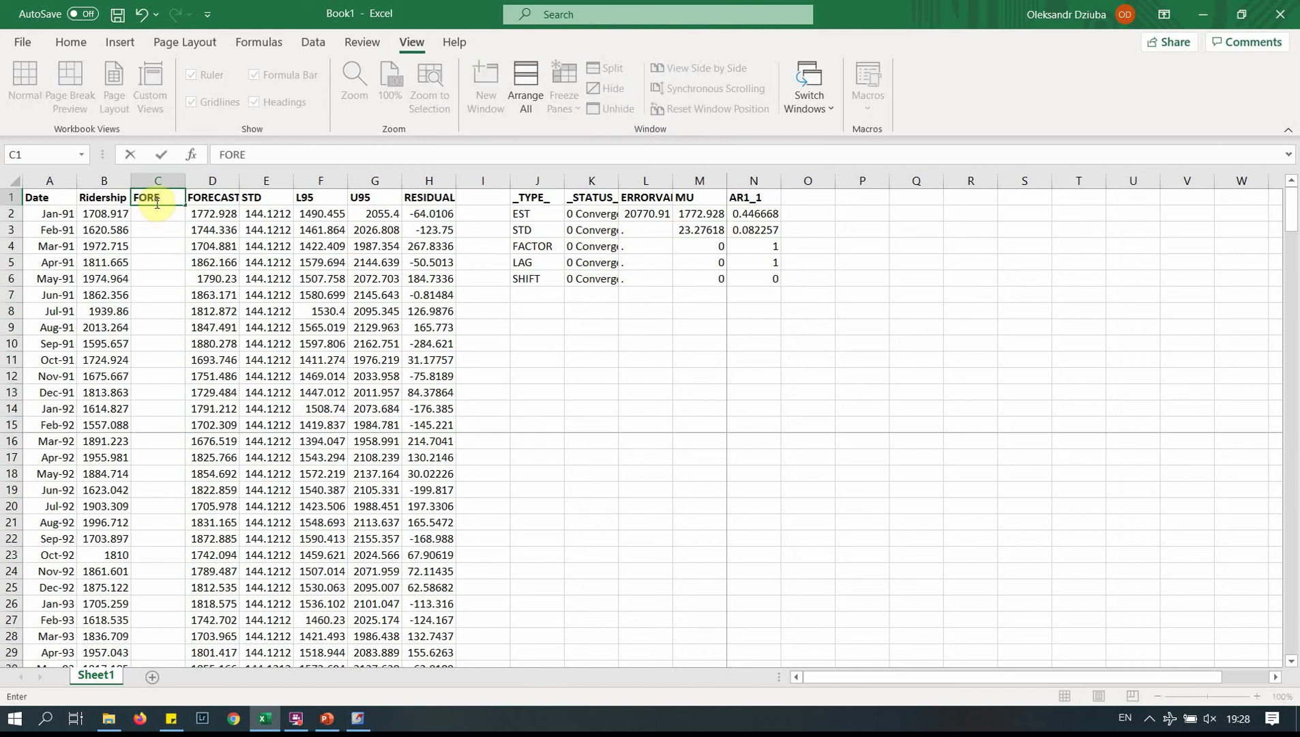
text(CAST)
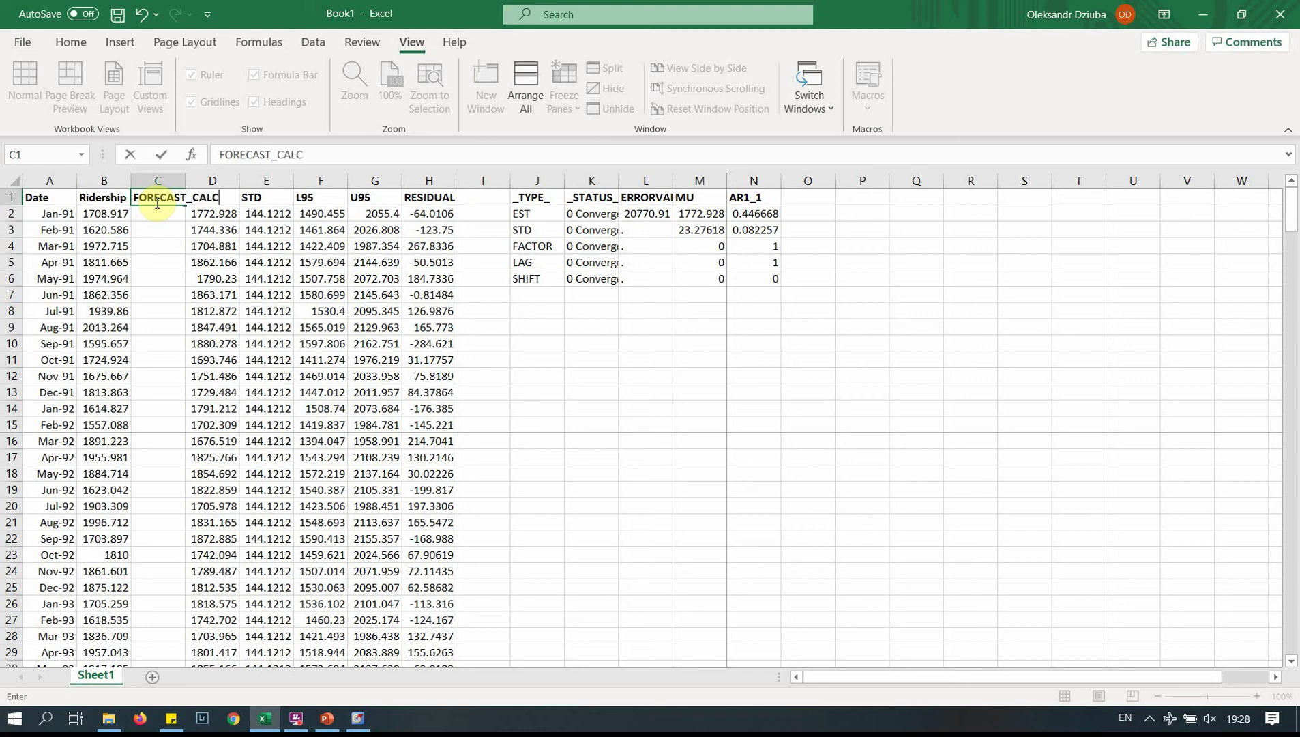
text(_CALC)
key(Return)
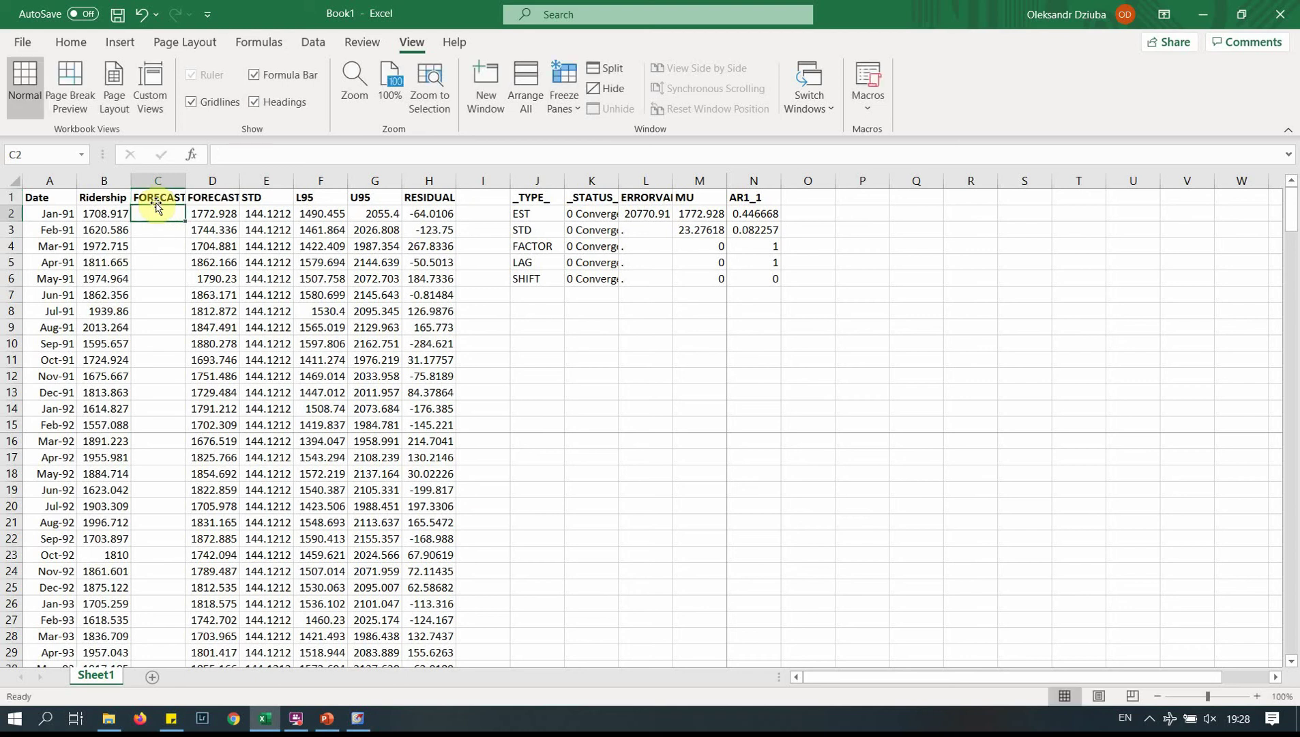
double_click(187, 183)
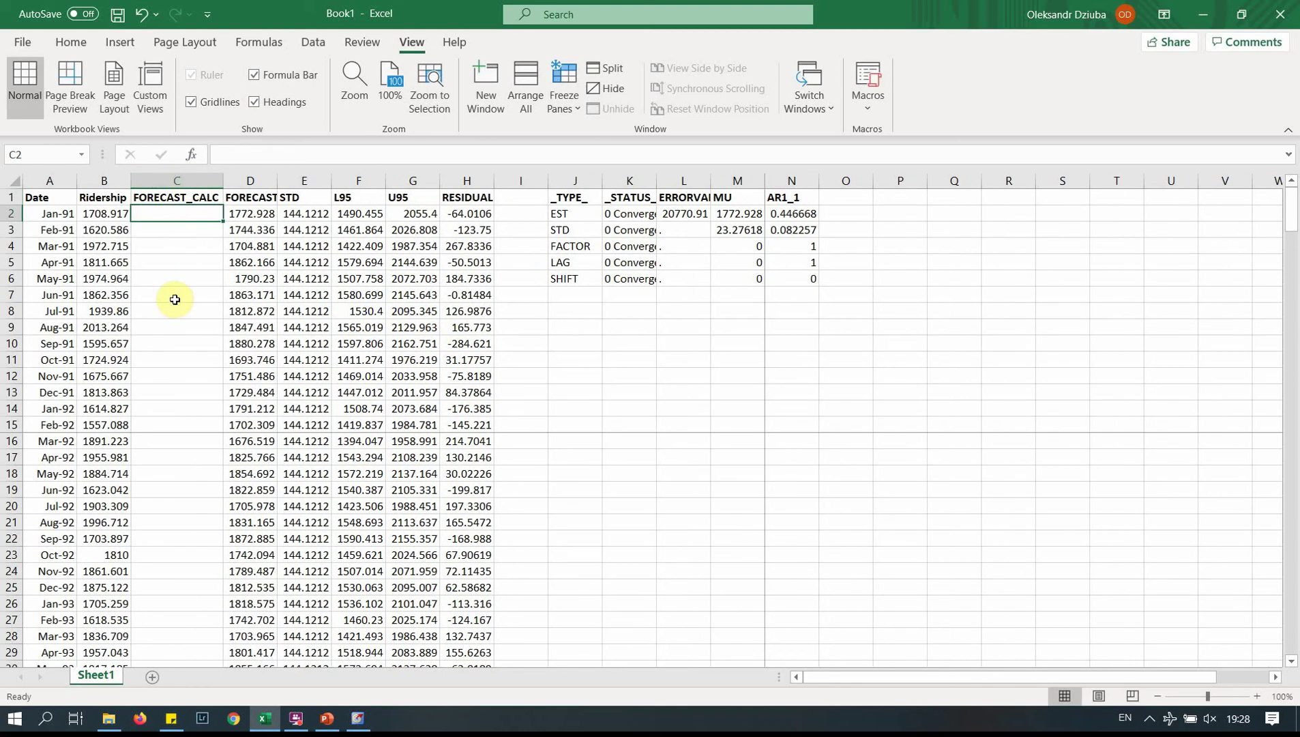
- Enter the formula =M2 in cell C2 so the first calculated forecast takes the MU estimate
key(ctrl+s)
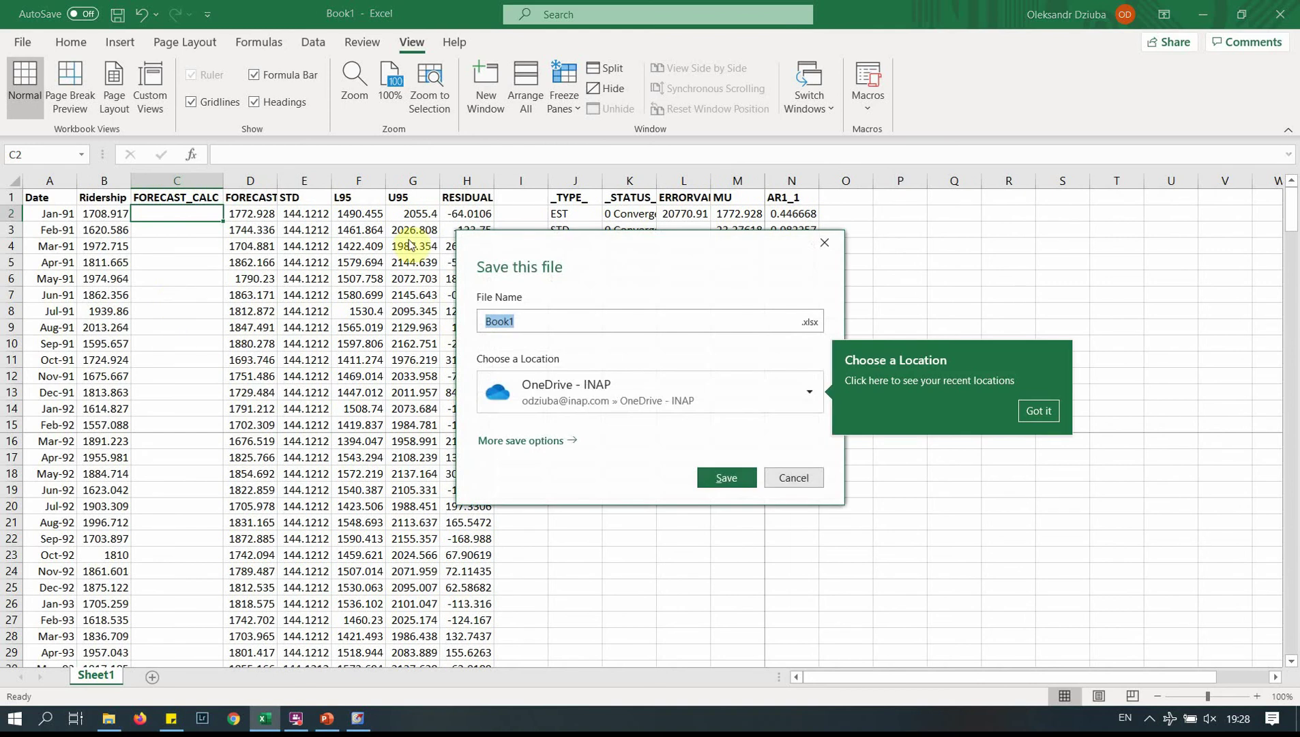
click(792, 477)
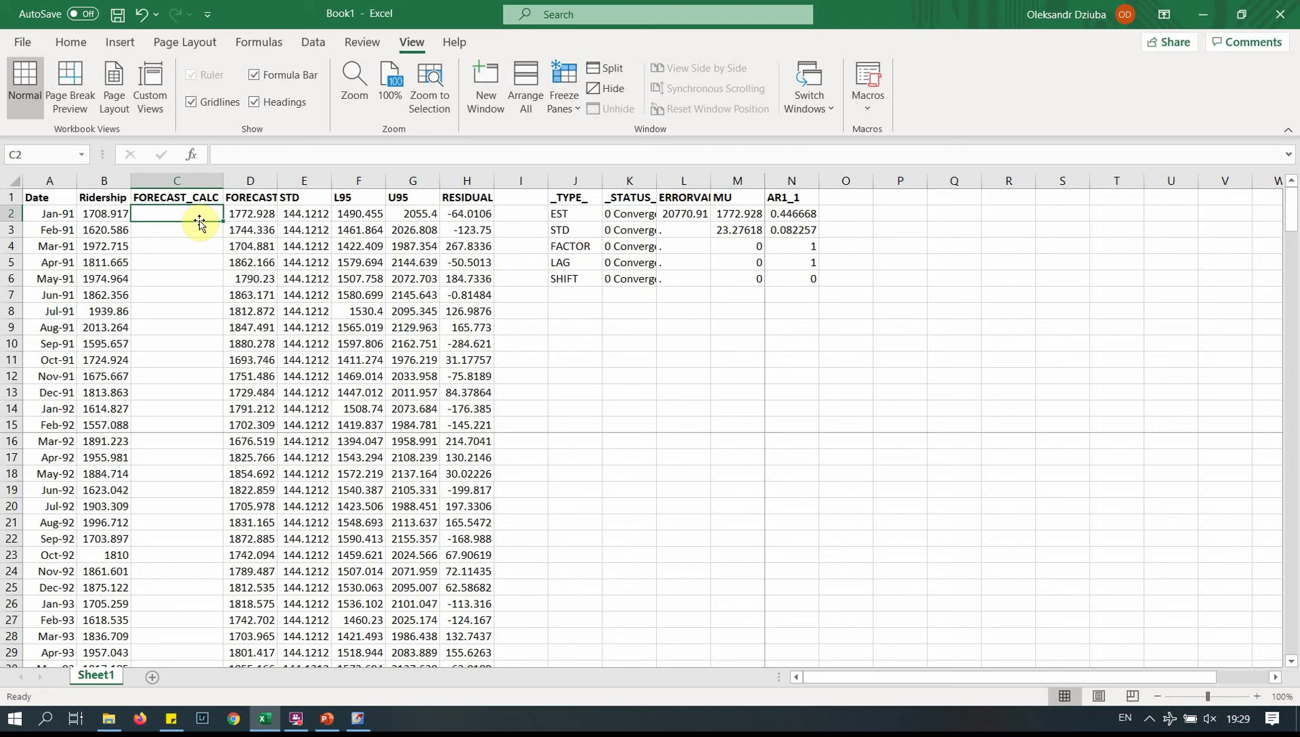
text(=)
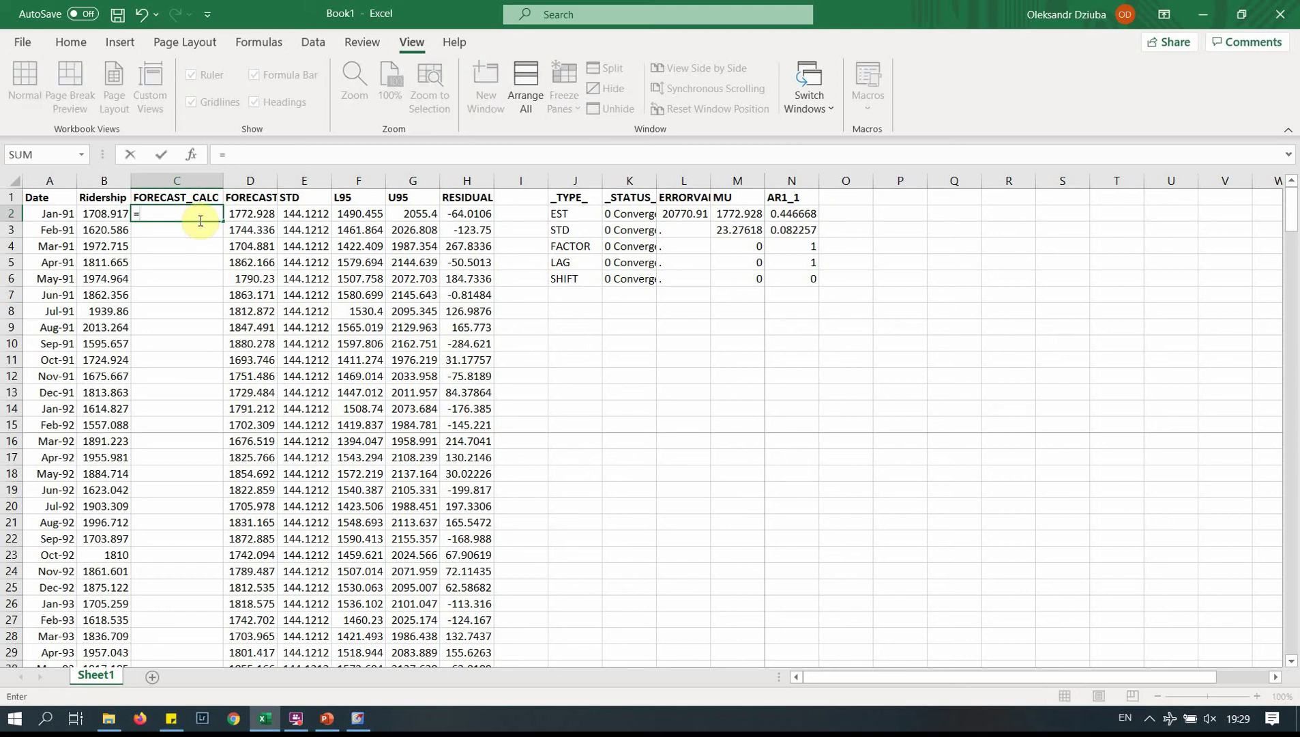
click(737, 214)
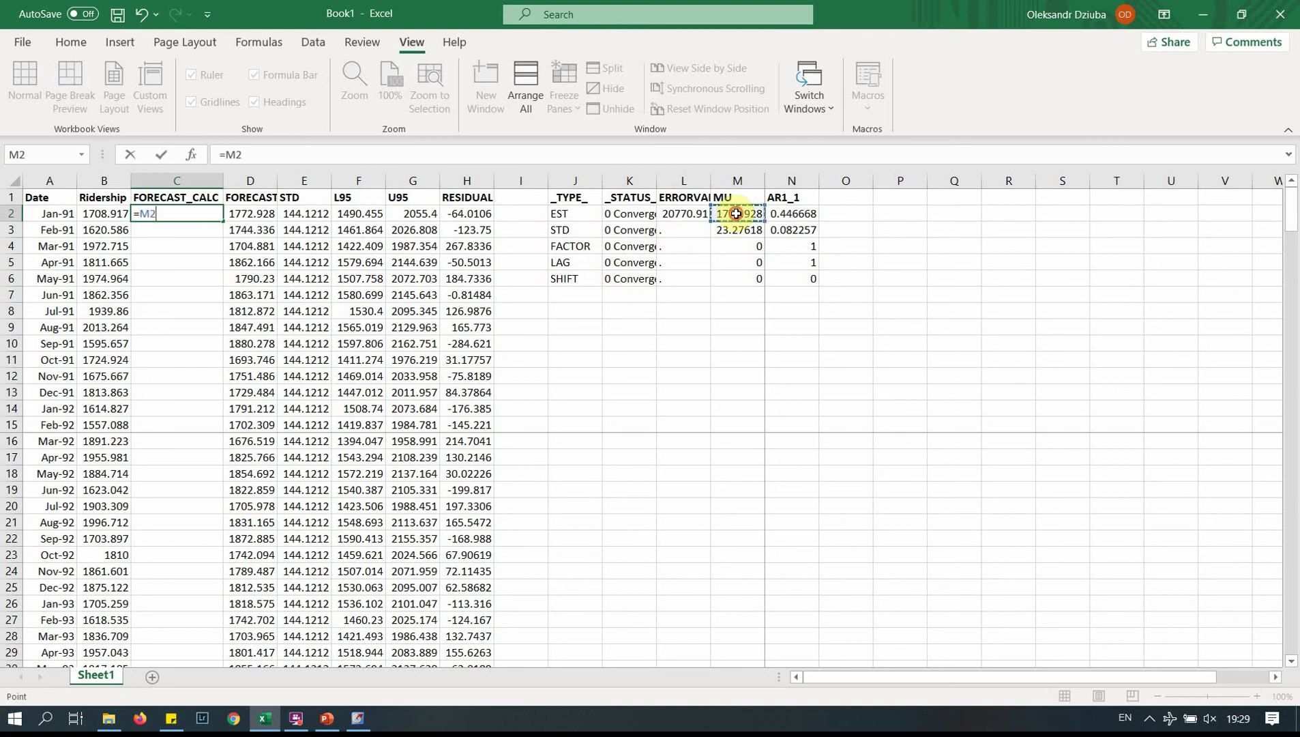
key(Return)
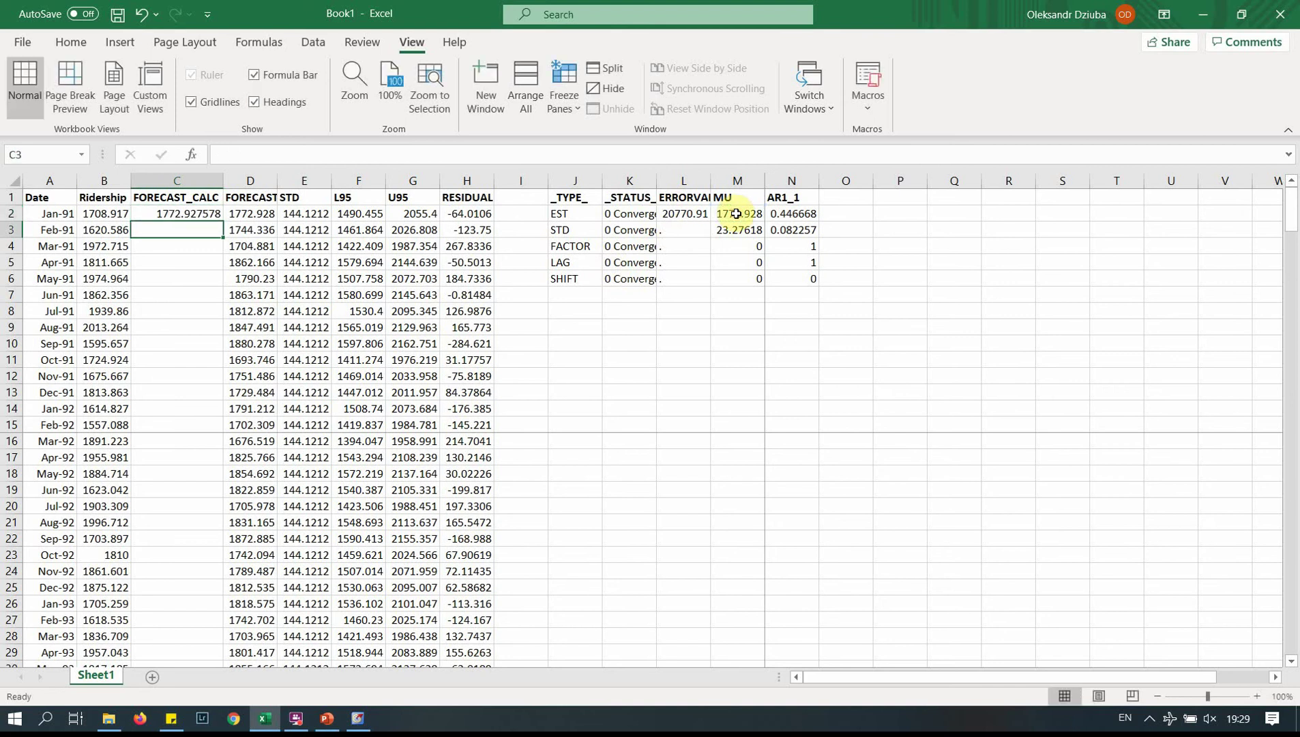
- Autofit the FORECAST column's width and check the formula in cell C2
double_click(277, 180)
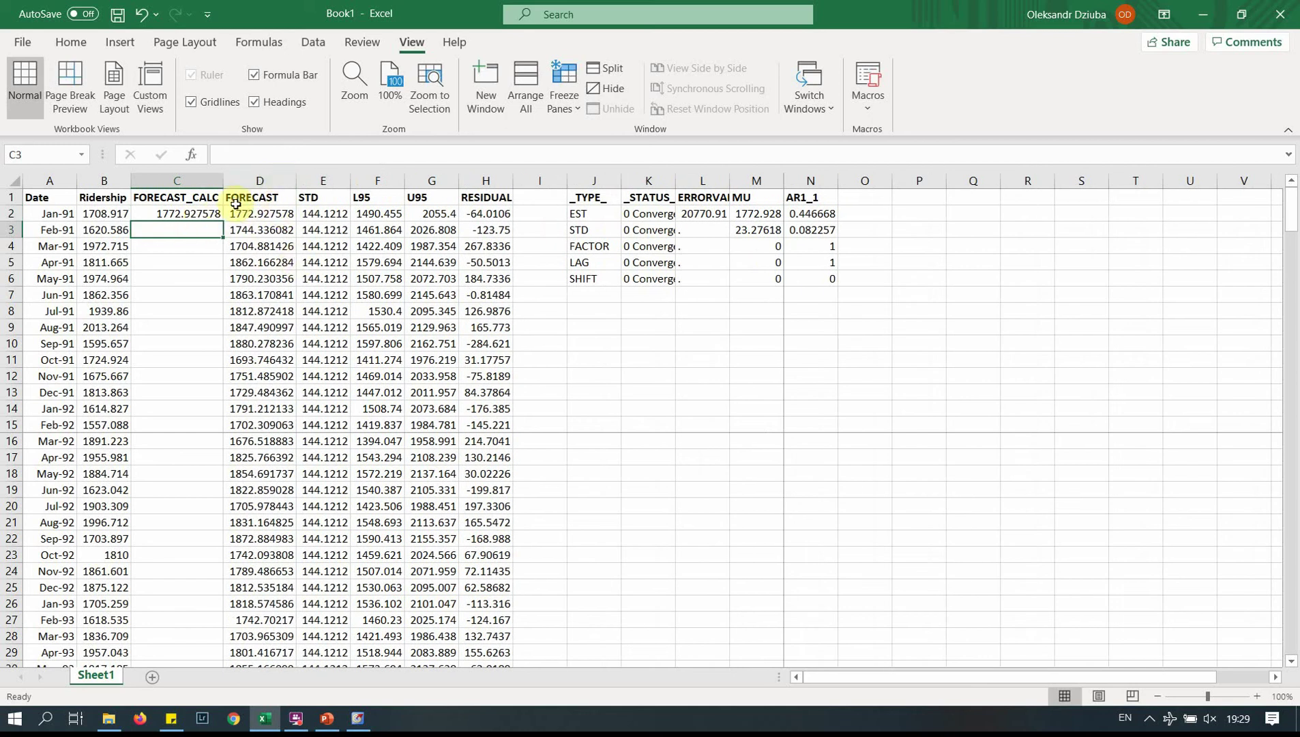
click(177, 214)
double_click(177, 214)
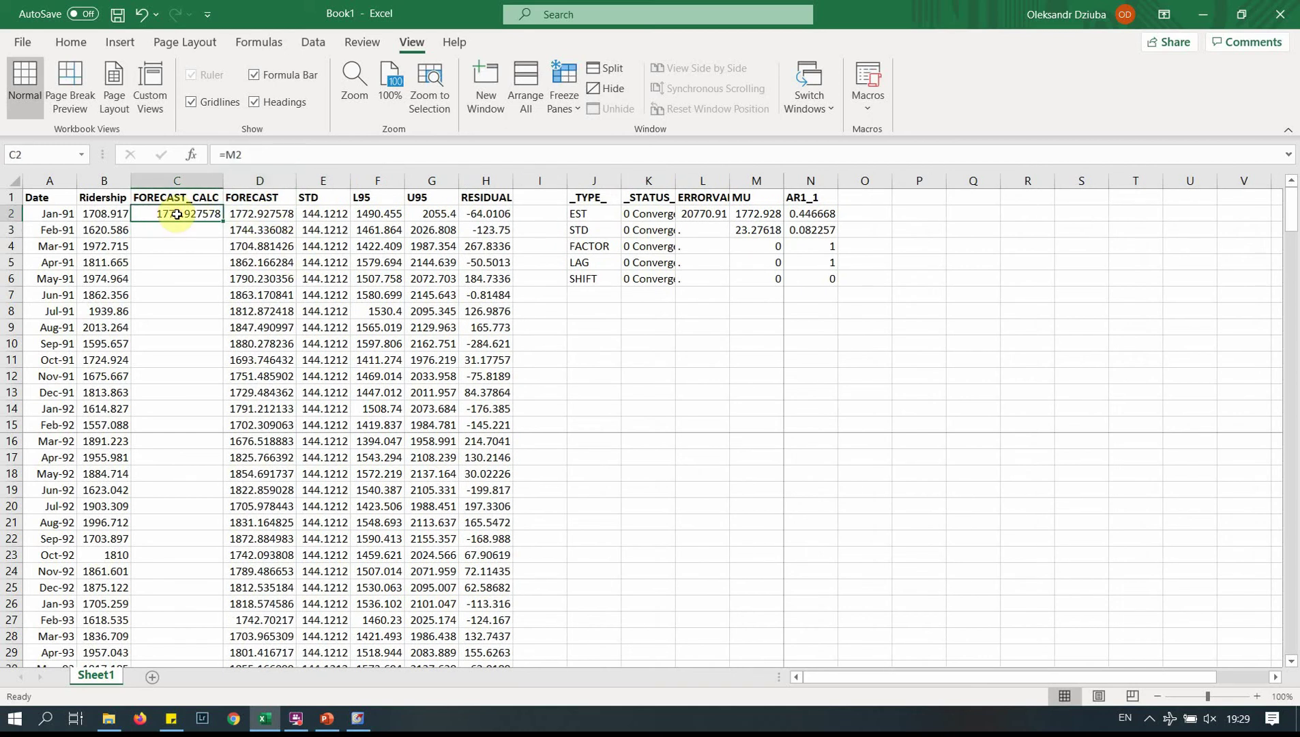
key(Return)
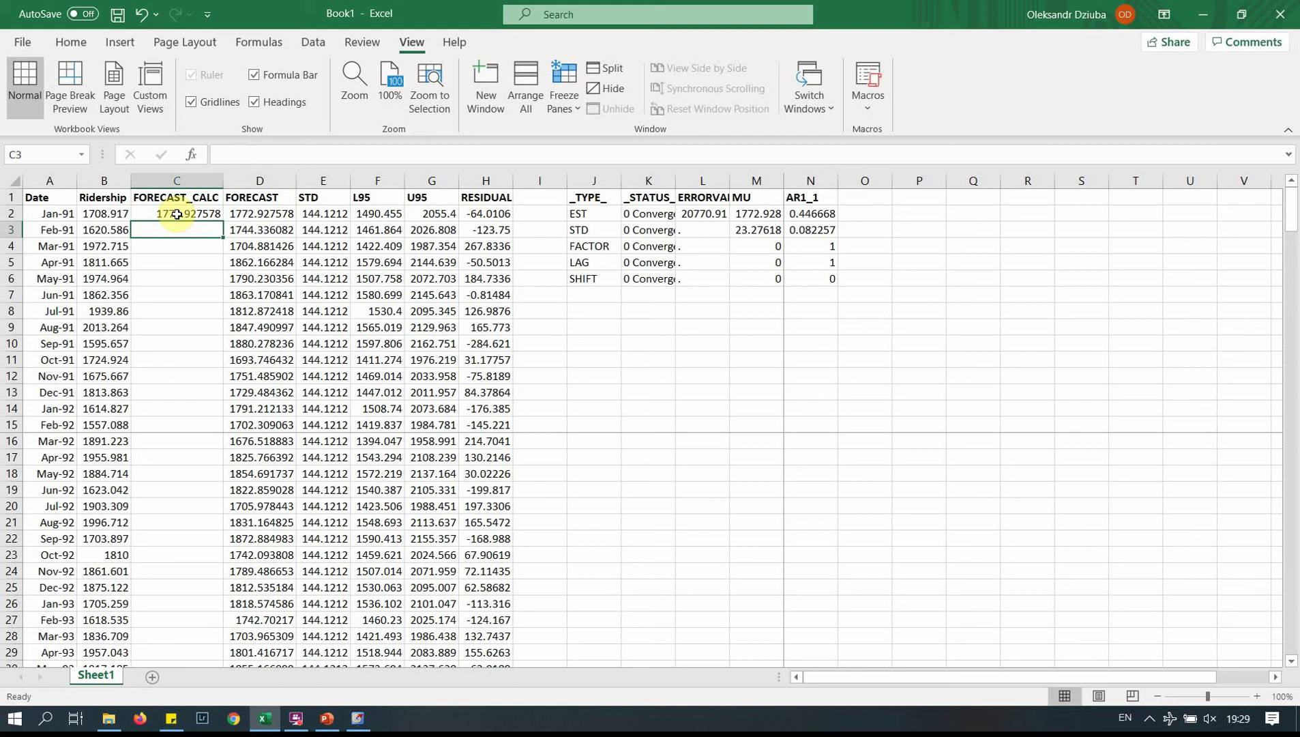
- Enter the AR(1) forecast formula =M2*(1-N2)+N2*B2 in cell C3 for Feb-91
text(=)
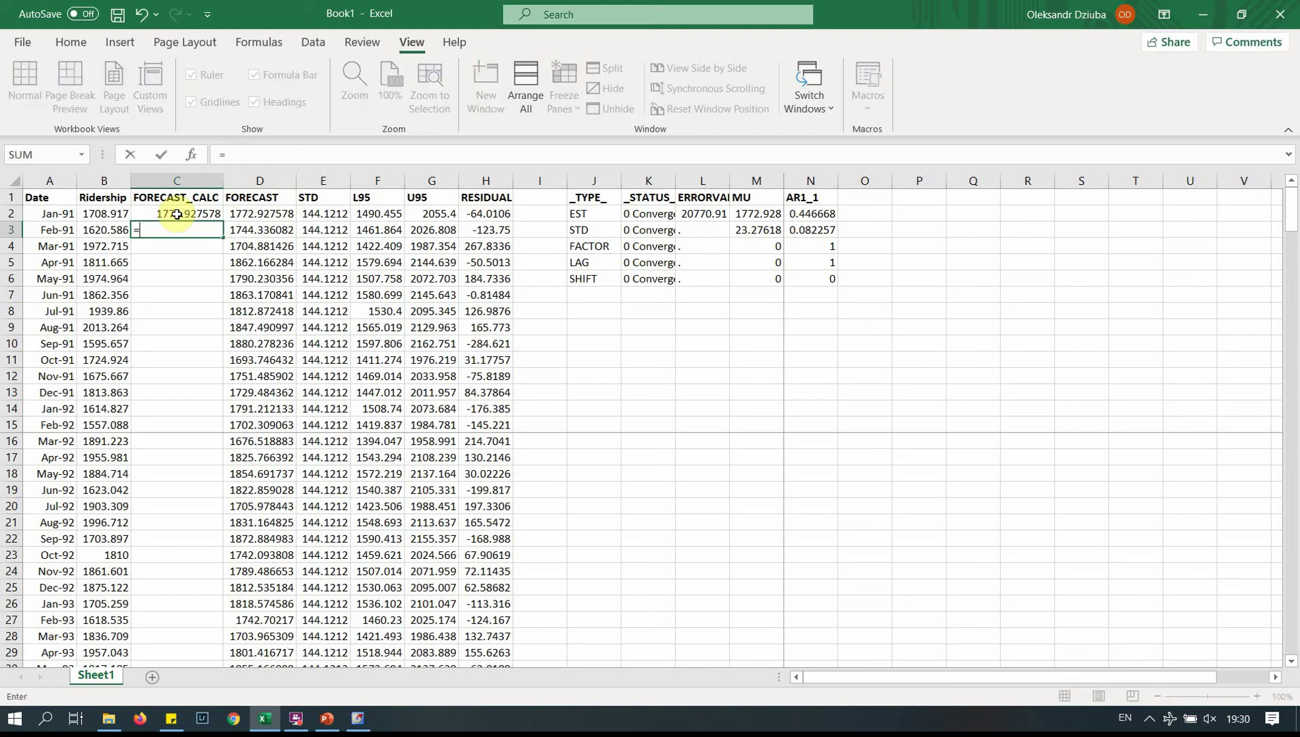
click(755, 214)
text(*()
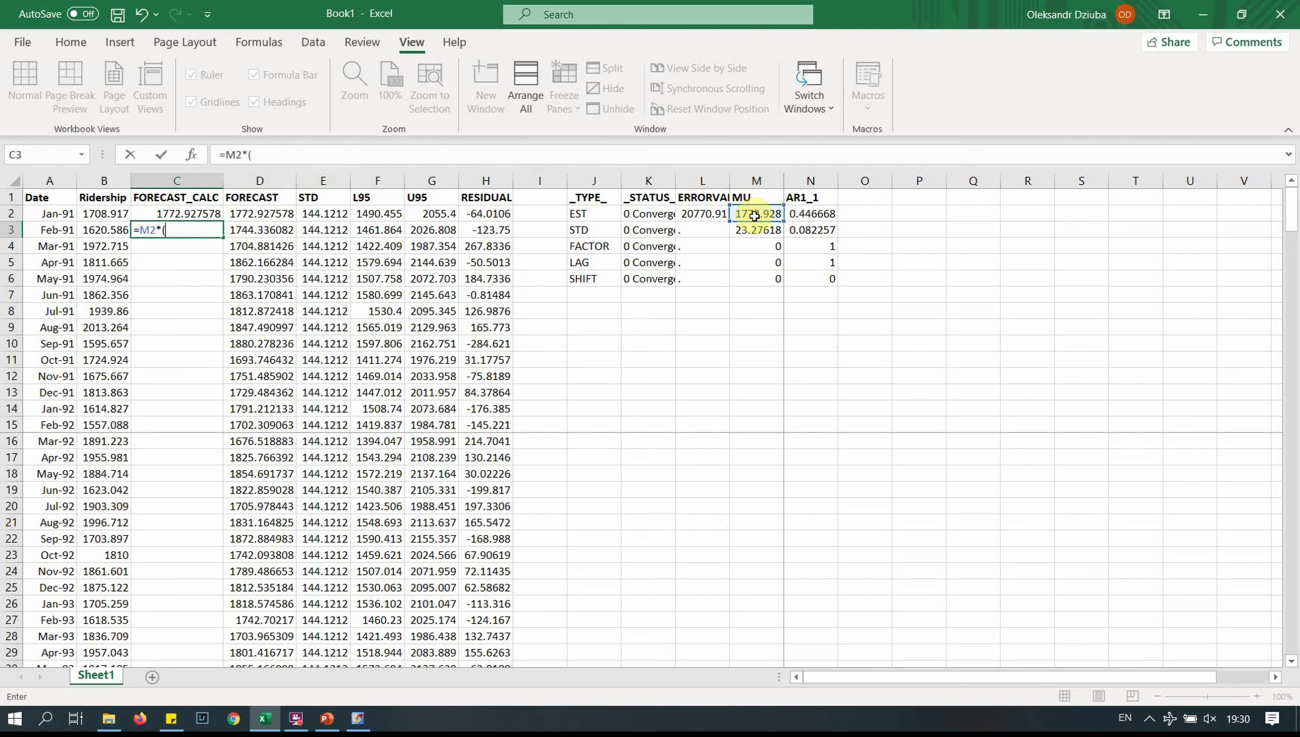
text(1-)
click(824, 215)
text())
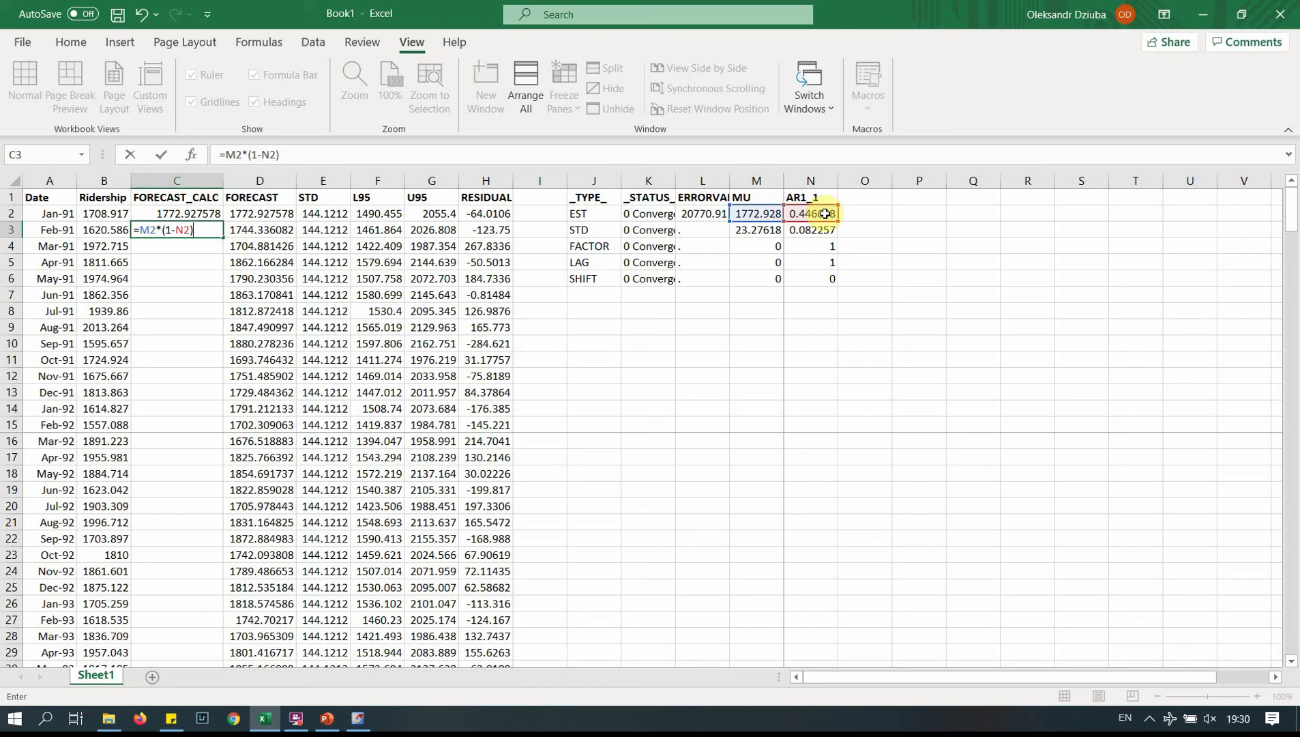
text(+)
click(826, 214)
text(*)
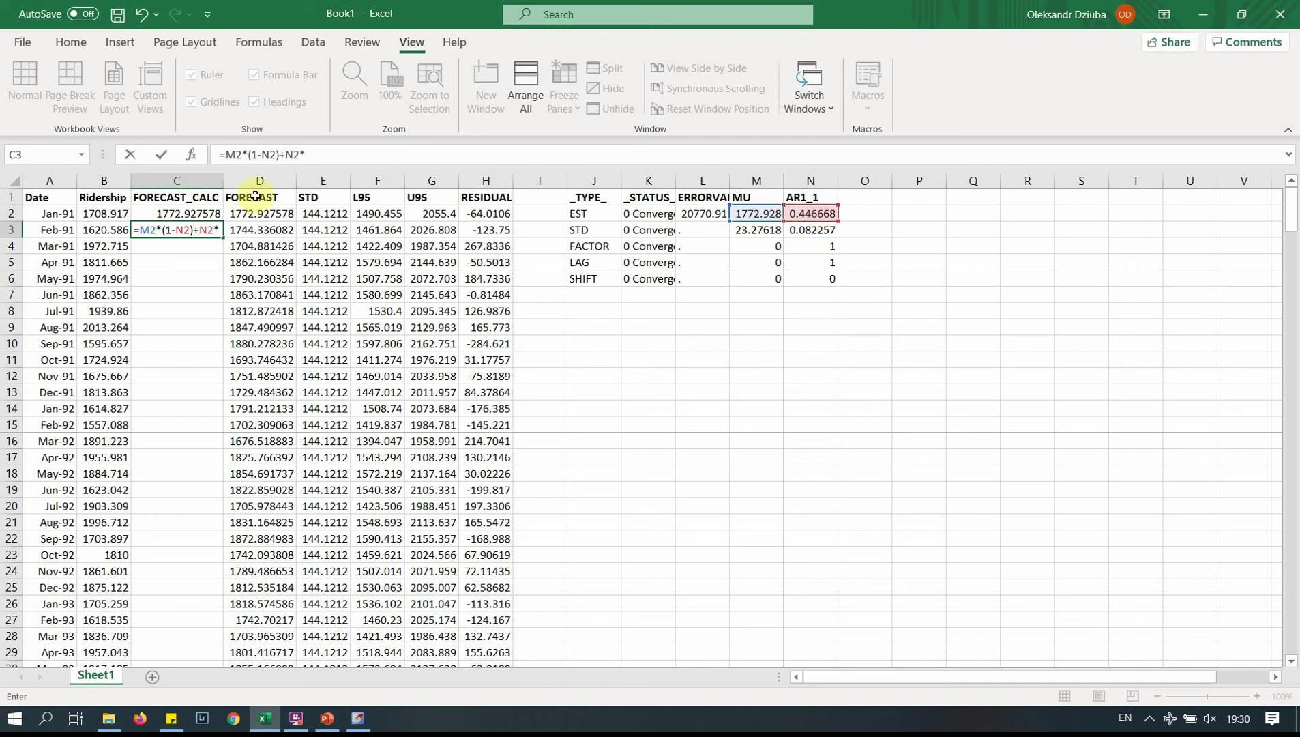
click(117, 212)
key(Return)
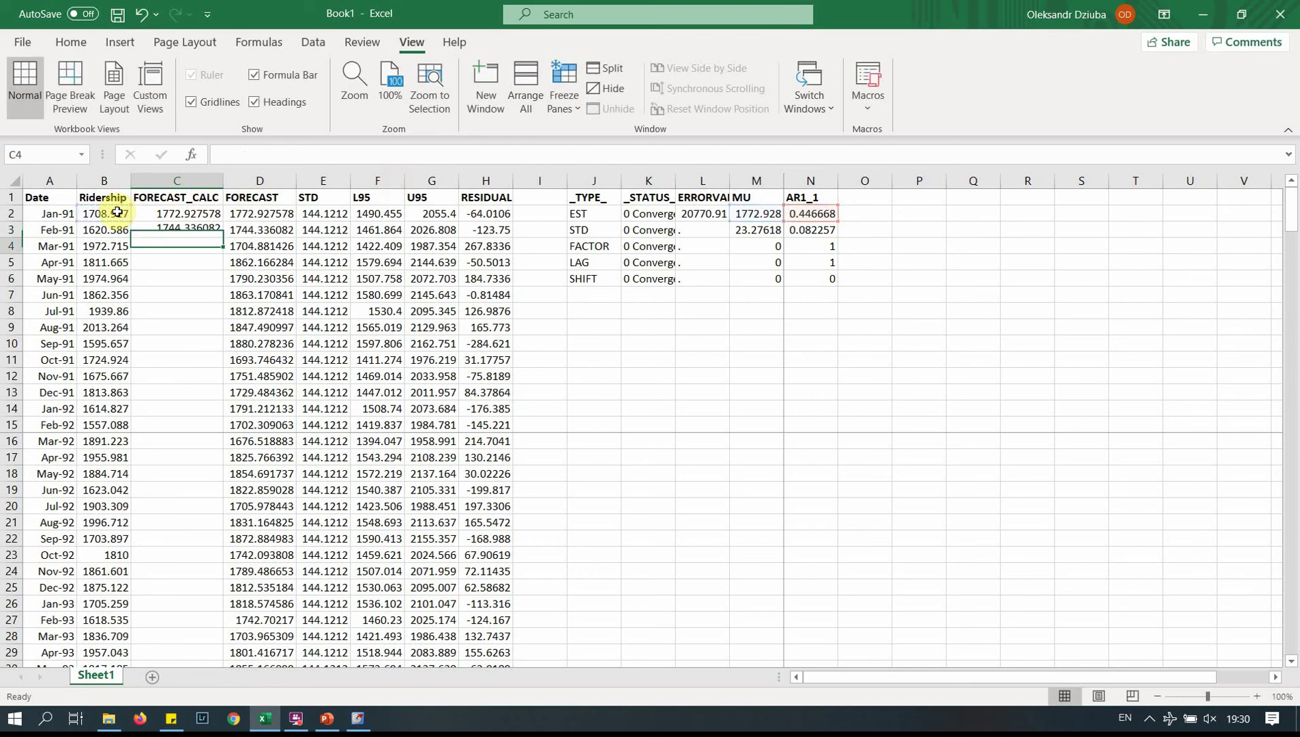
- Lock the row of the MU and AR1_1 references in C3, making the formula =M$2*(1-N$2)+N$2*B2
key(Up)
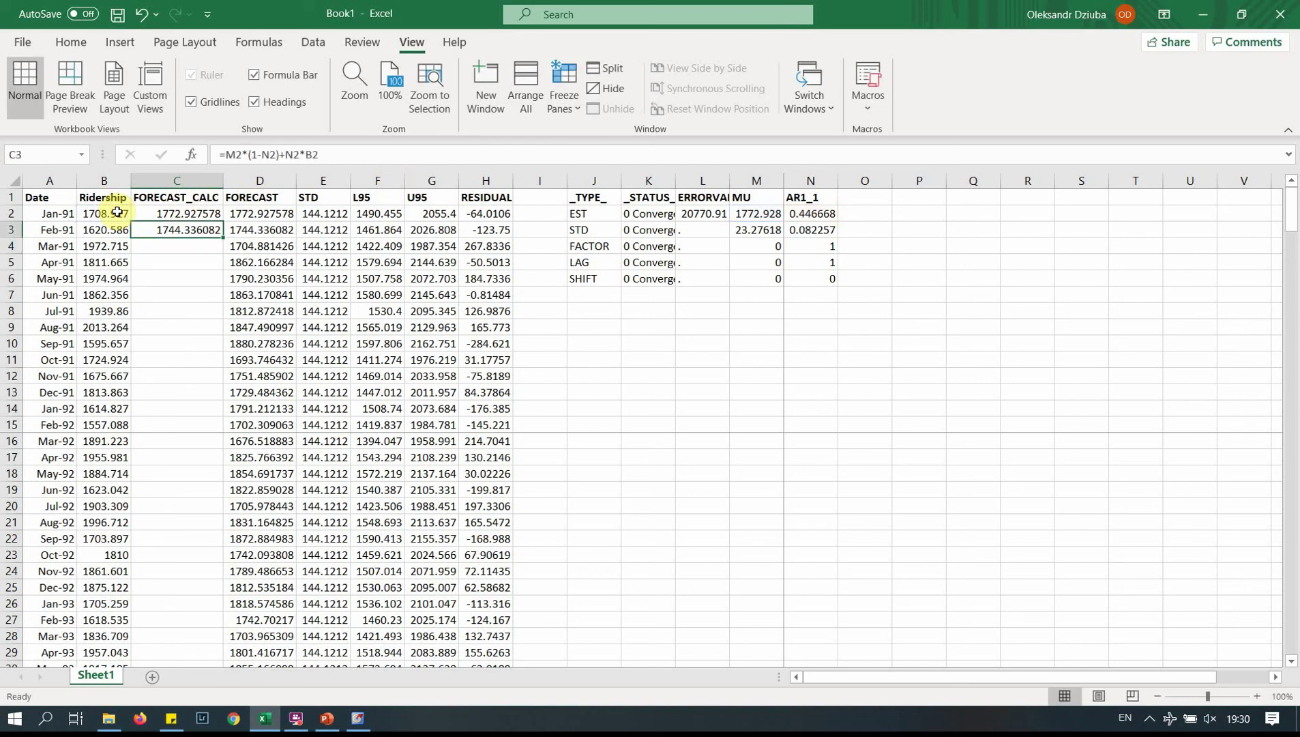
click(236, 154)
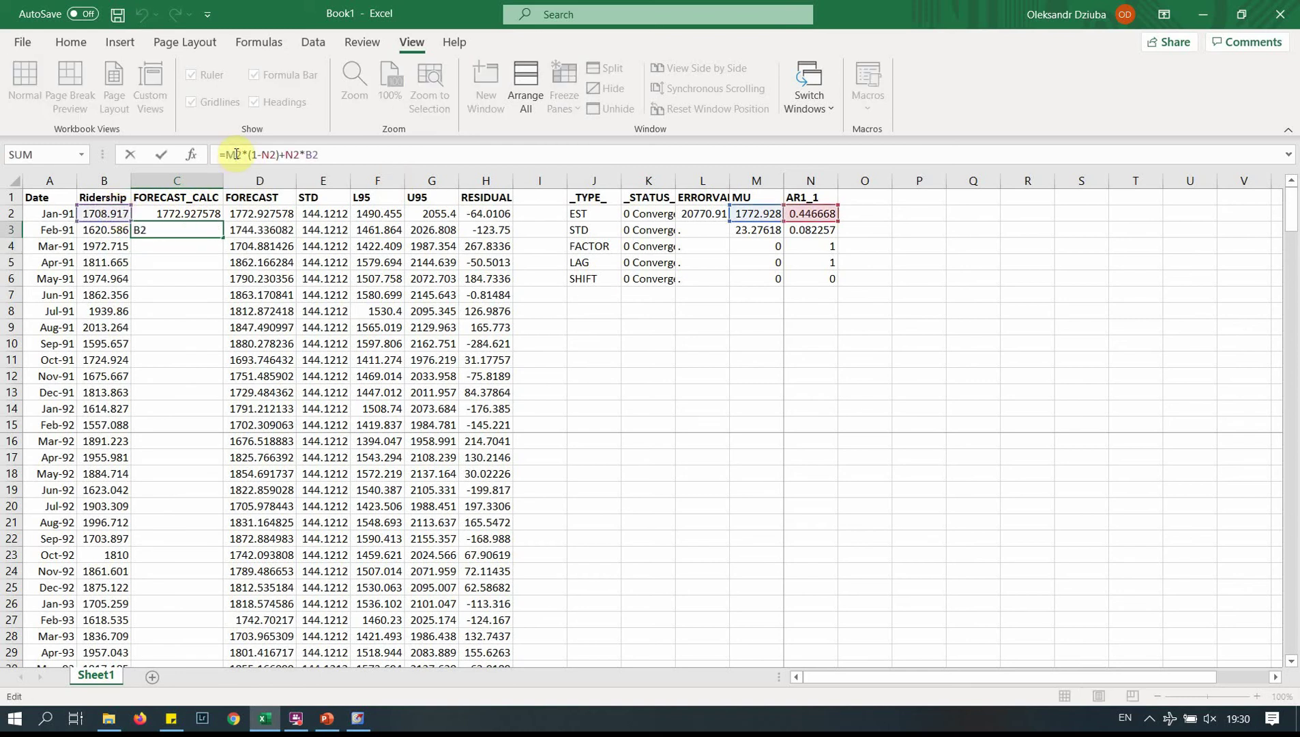
text($)
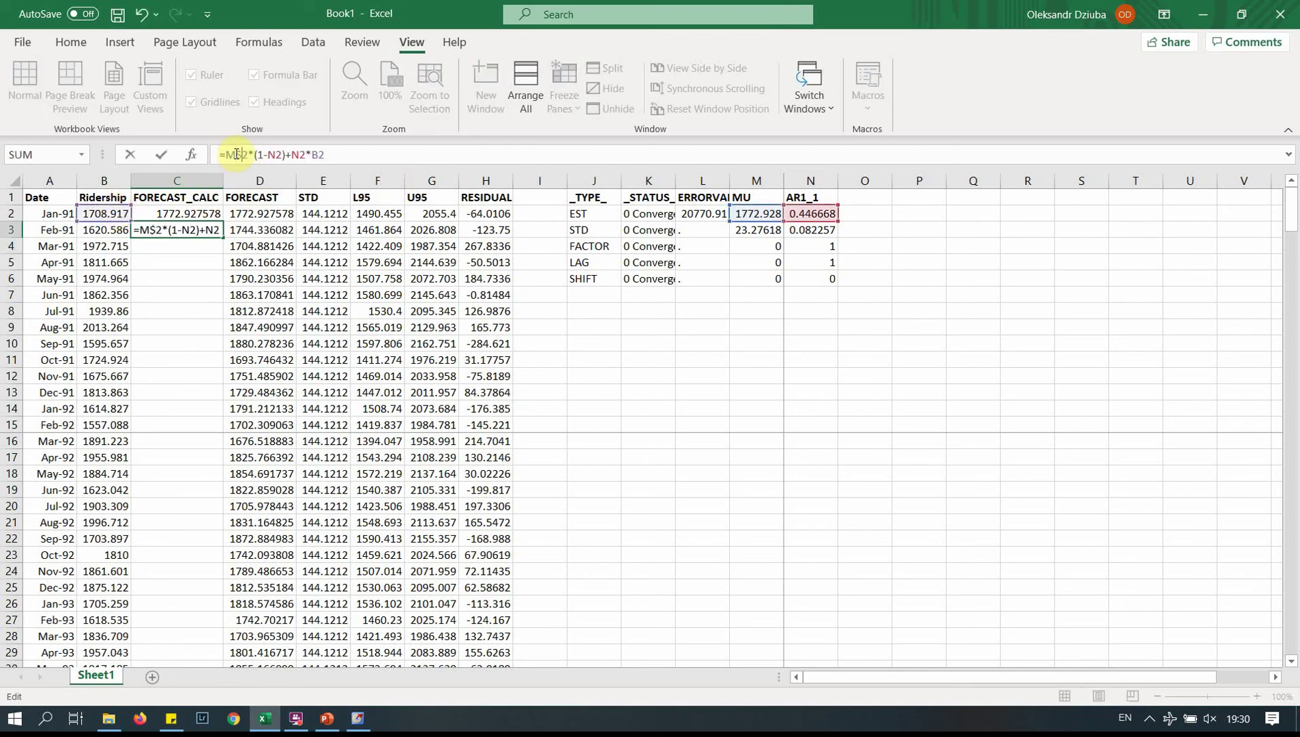
click(276, 155)
text($)
click(301, 155)
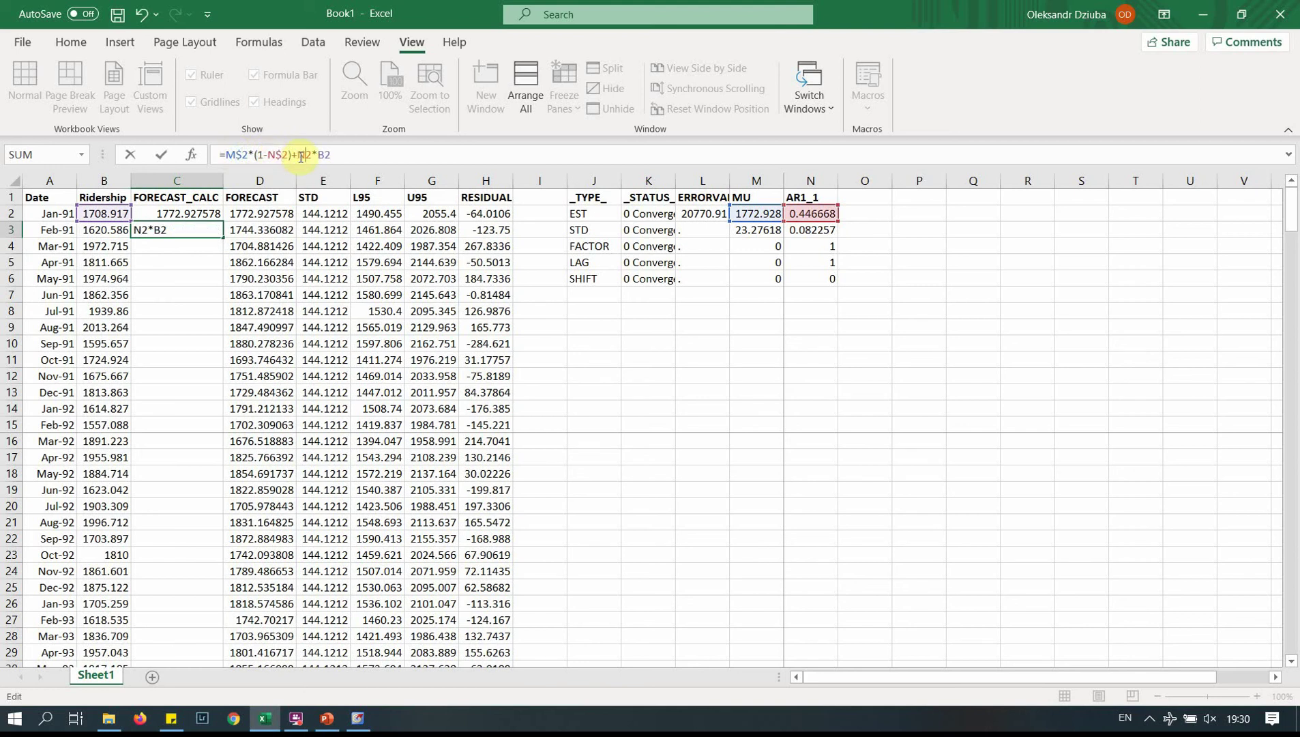
text($)
key(Return)
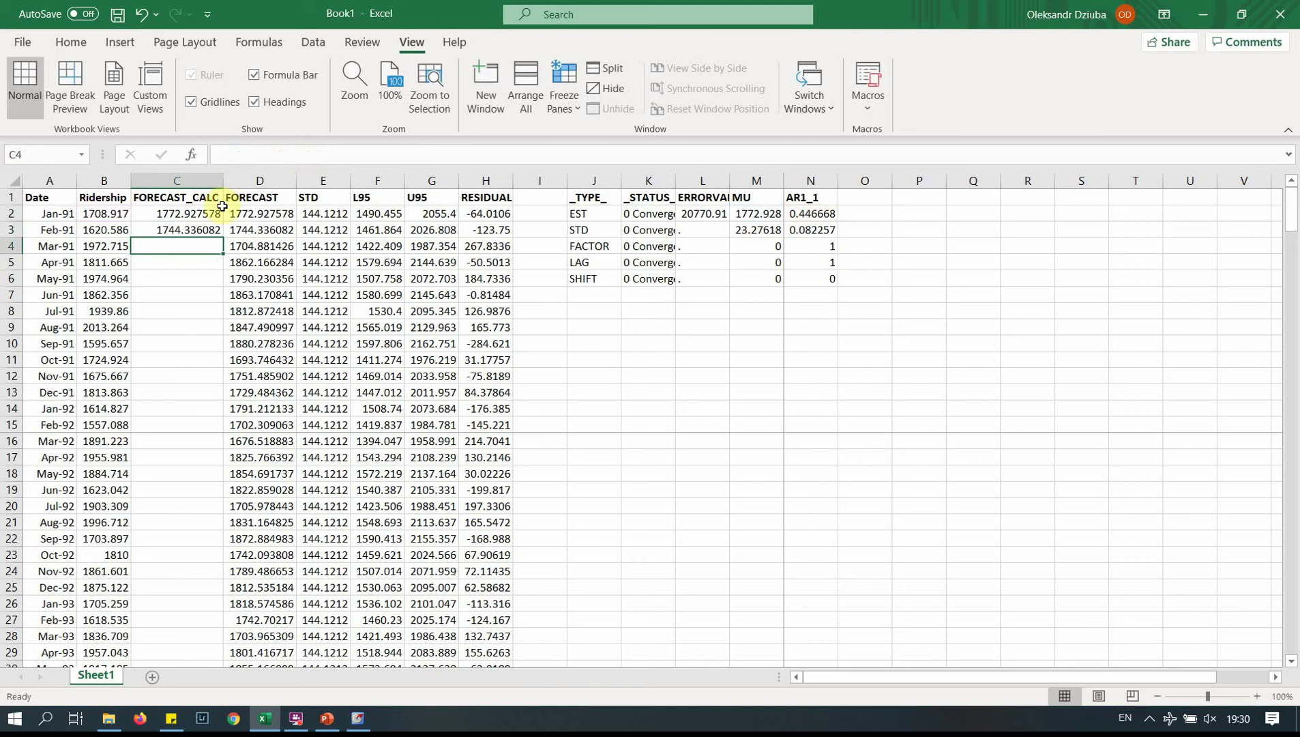
- Fill the C3 formula down the FORECAST_CALC column through the last forecast row
click(205, 230)
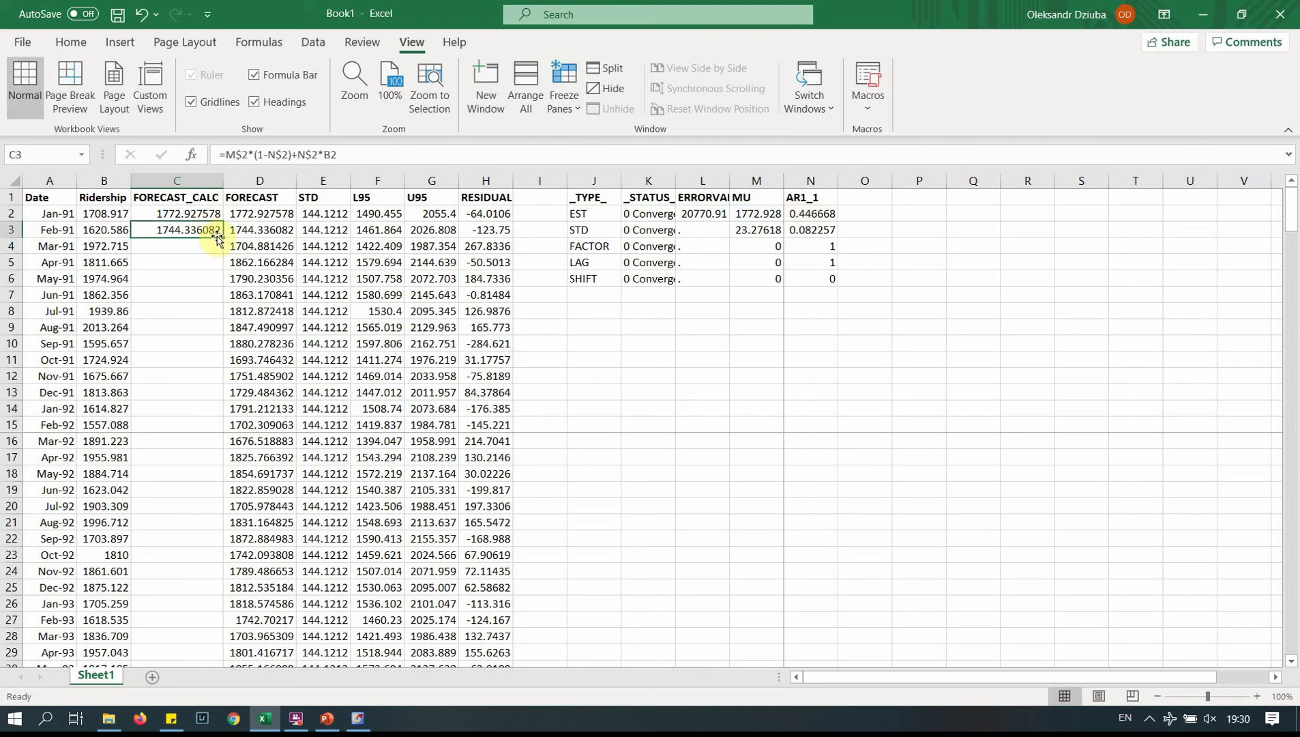
double_click(223, 238)
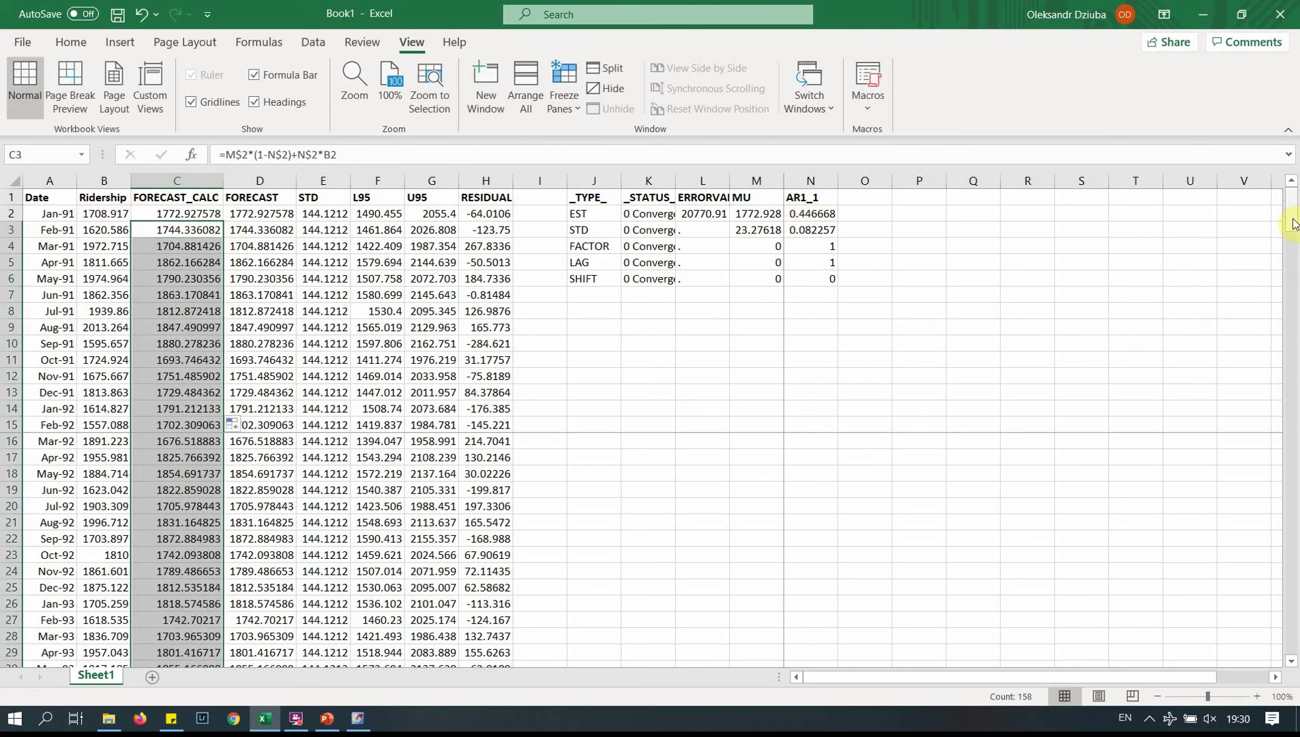
drag(1295, 224, 1295, 252)
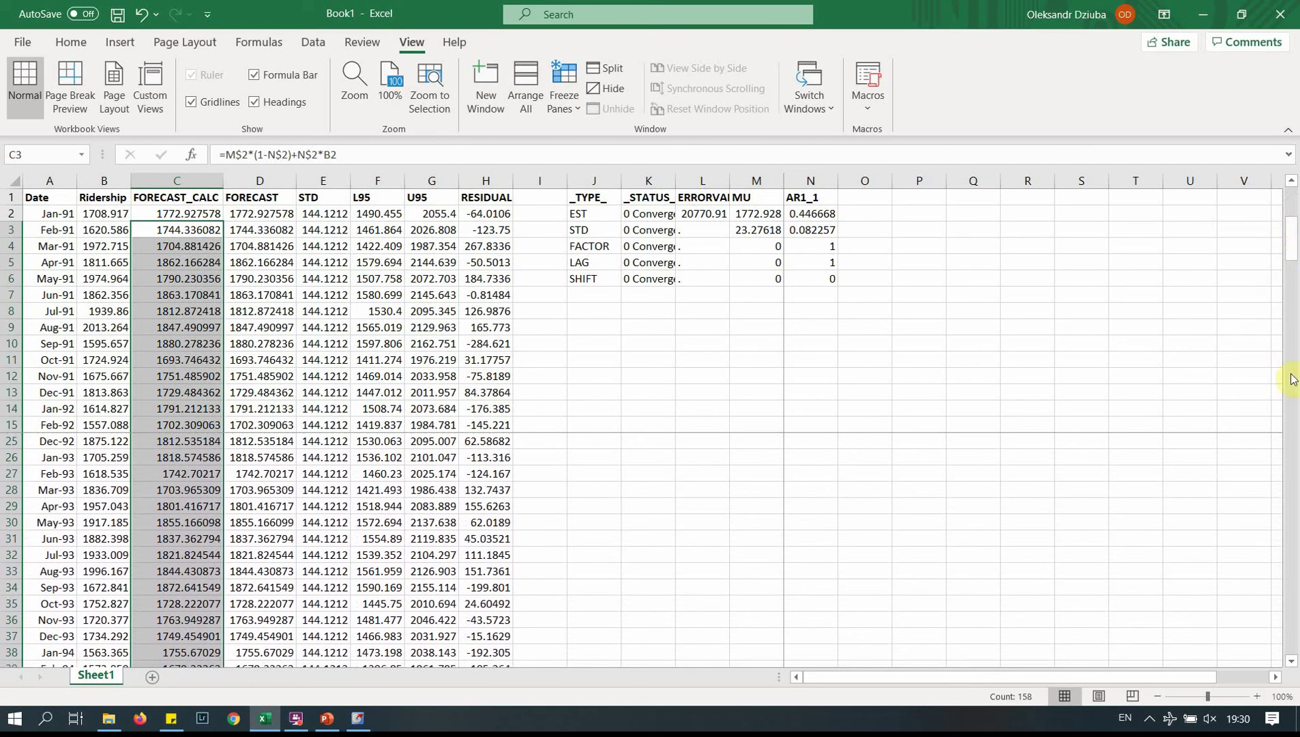
click(582, 118)
click(589, 135)
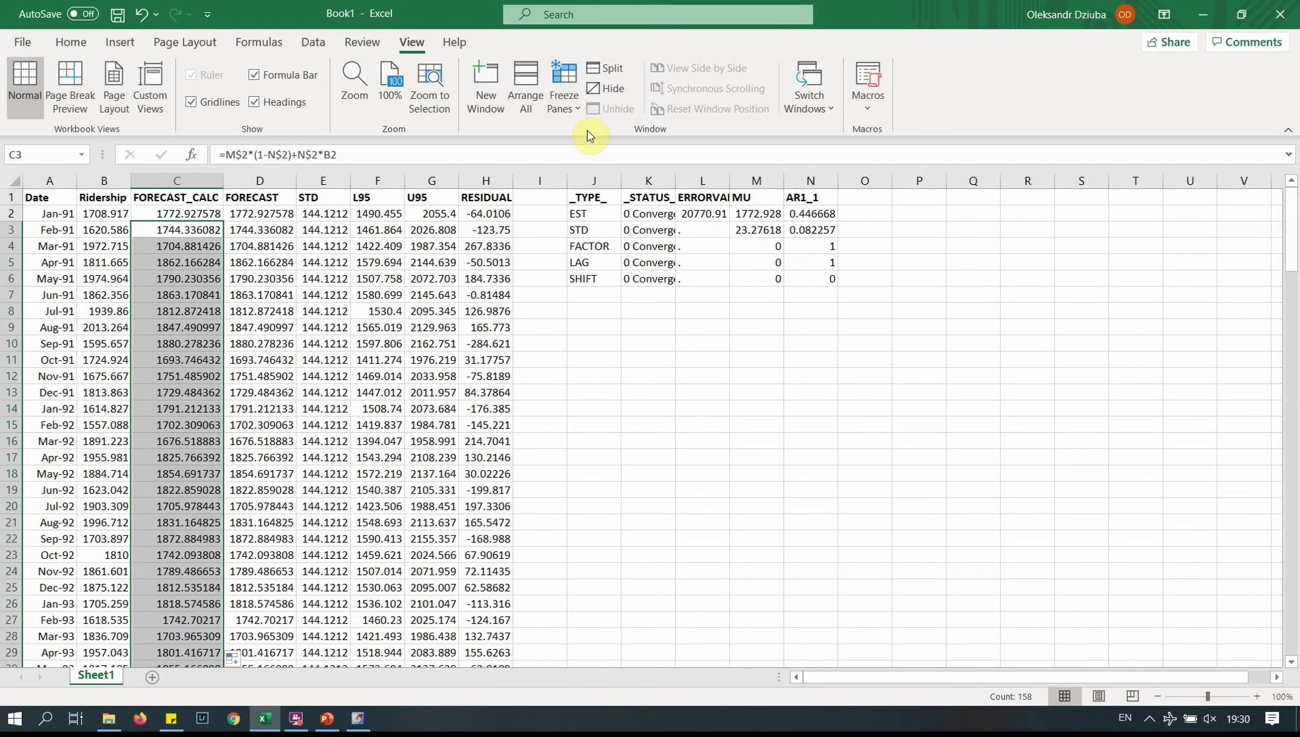
- Examine the filled FORECAST_CALC formulas at the end of the column and around row 125, where the historical Ridership data ends
drag(1290, 266, 1292, 690)
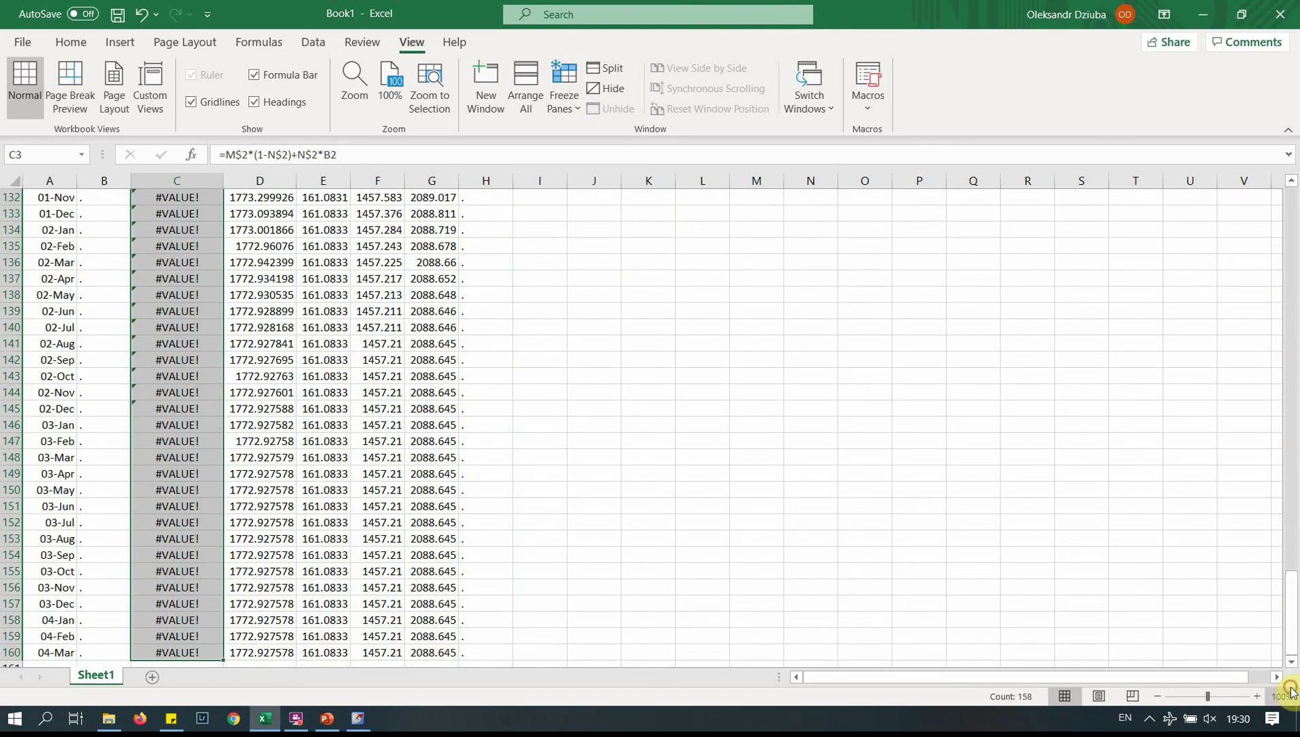
click(432, 362)
click(169, 275)
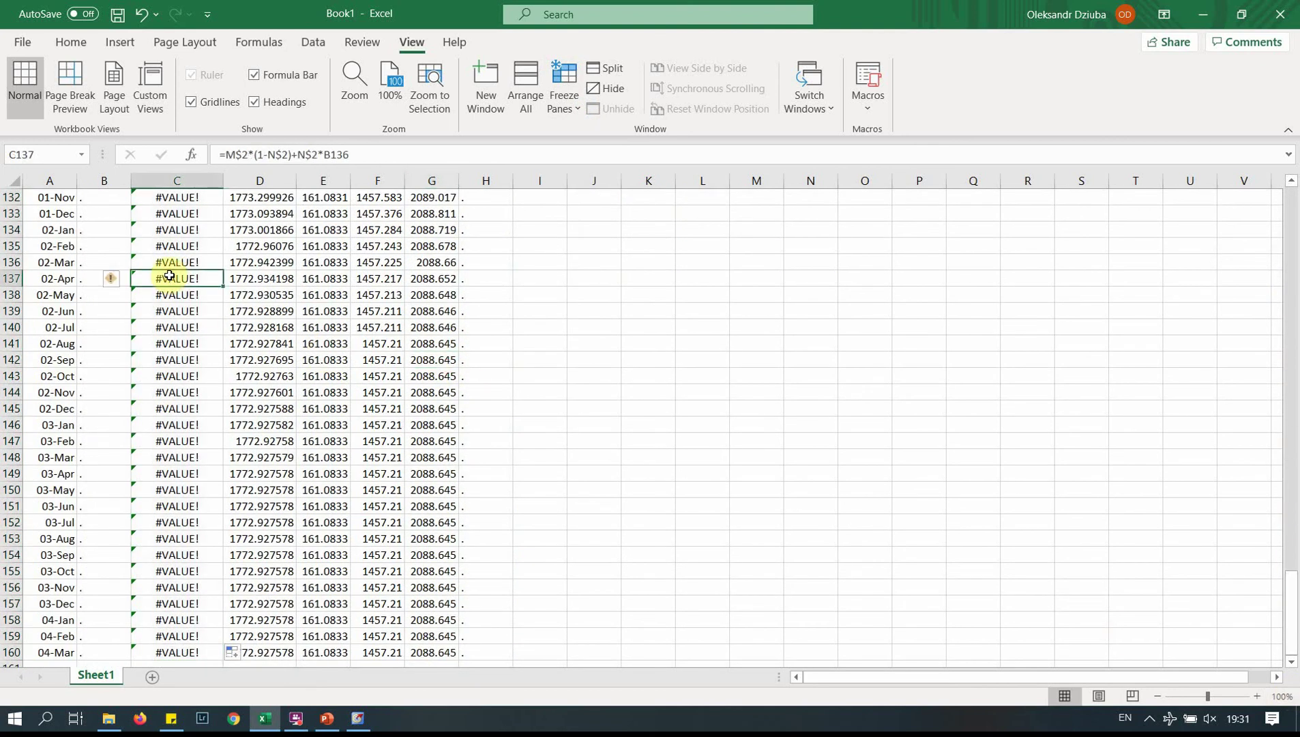
key(Up)
key(Up)
key(Up)
key(Up)
key(Up)
key(Up)
key(Up)
key(Up)
key(Up)
key(Up)
key(Up)
key(Up)
key(Up)
key(Up)
key(Up)
key(Up)
key(Up)
key(Up)
key(Up)
key(Up)
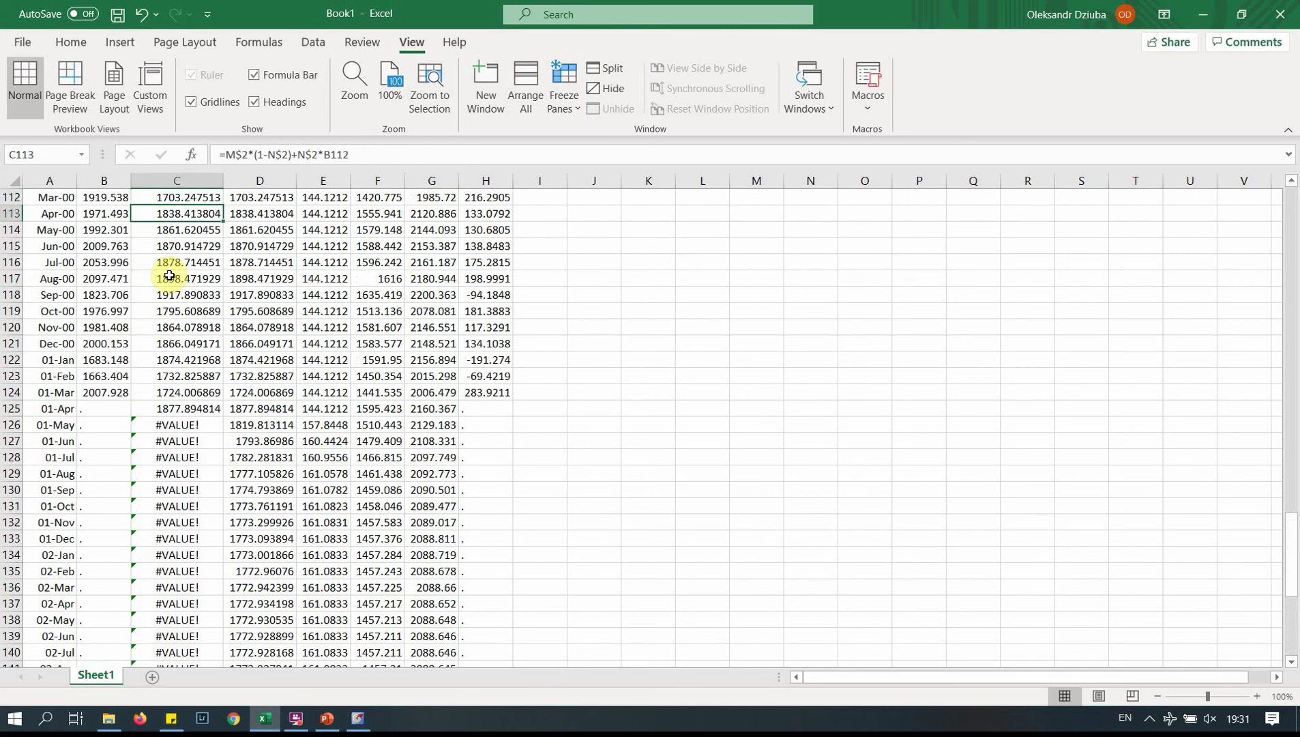
key(Down)
key(Down)
key(Down)
key(Down)
key(Down)
key(Down)
key(Down)
key(Down)
key(Down)
key(Down)
key(Down)
key(Down)
key(Down)
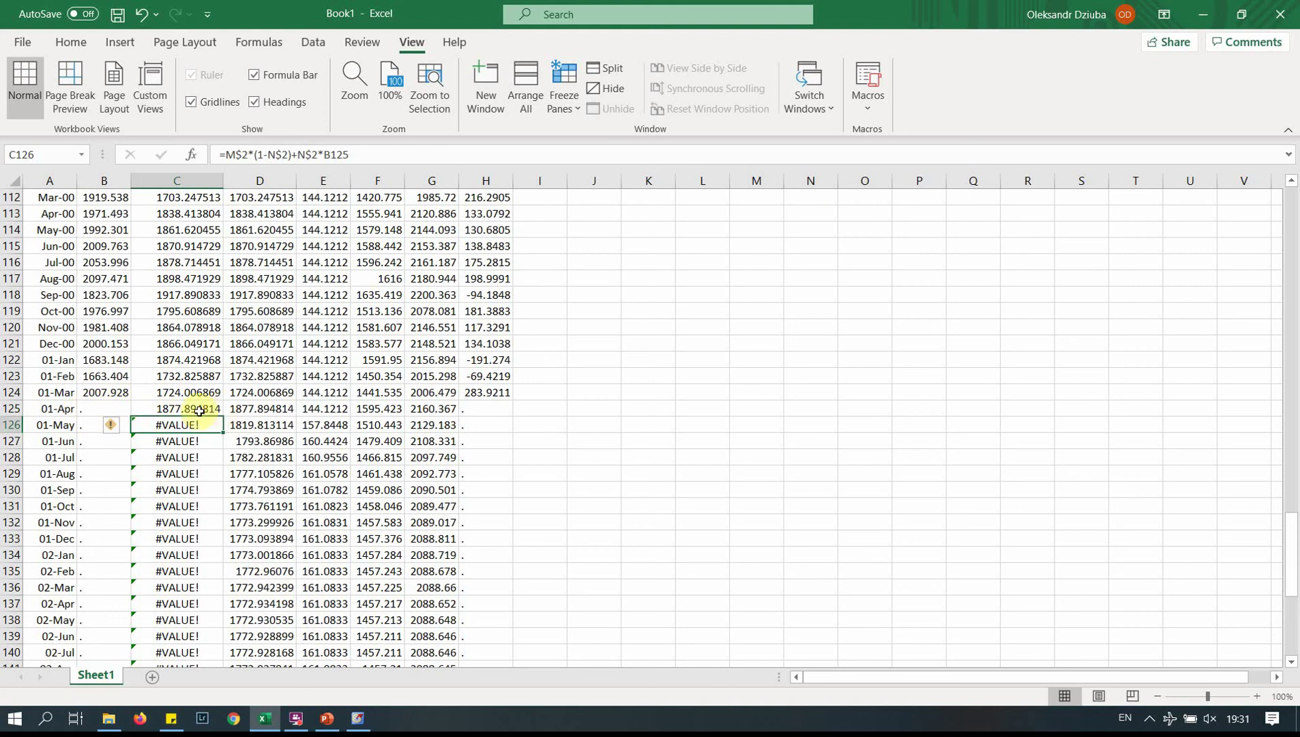
click(199, 410)
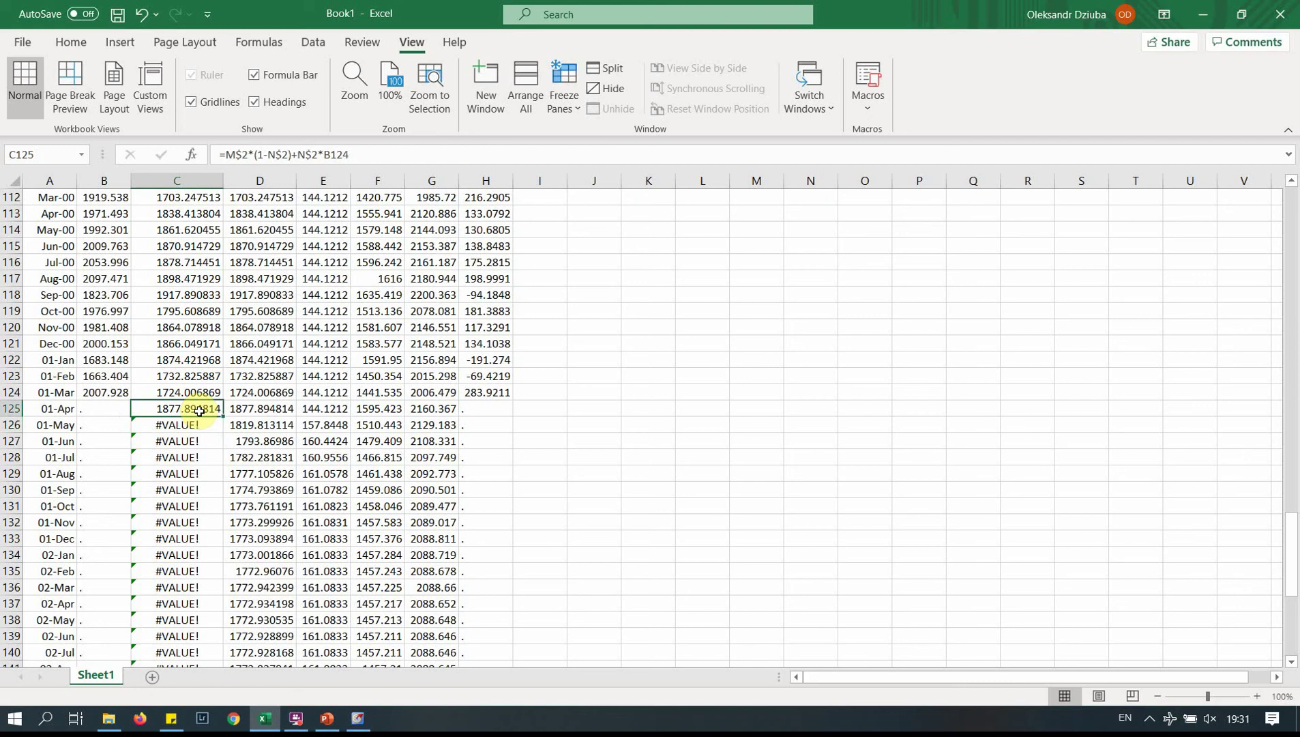
- Replace the Ridership reference in cell C126 with the previous calculated forecast, making the formula =M$2*(1-N$2)+N$2*C125
key(Down)
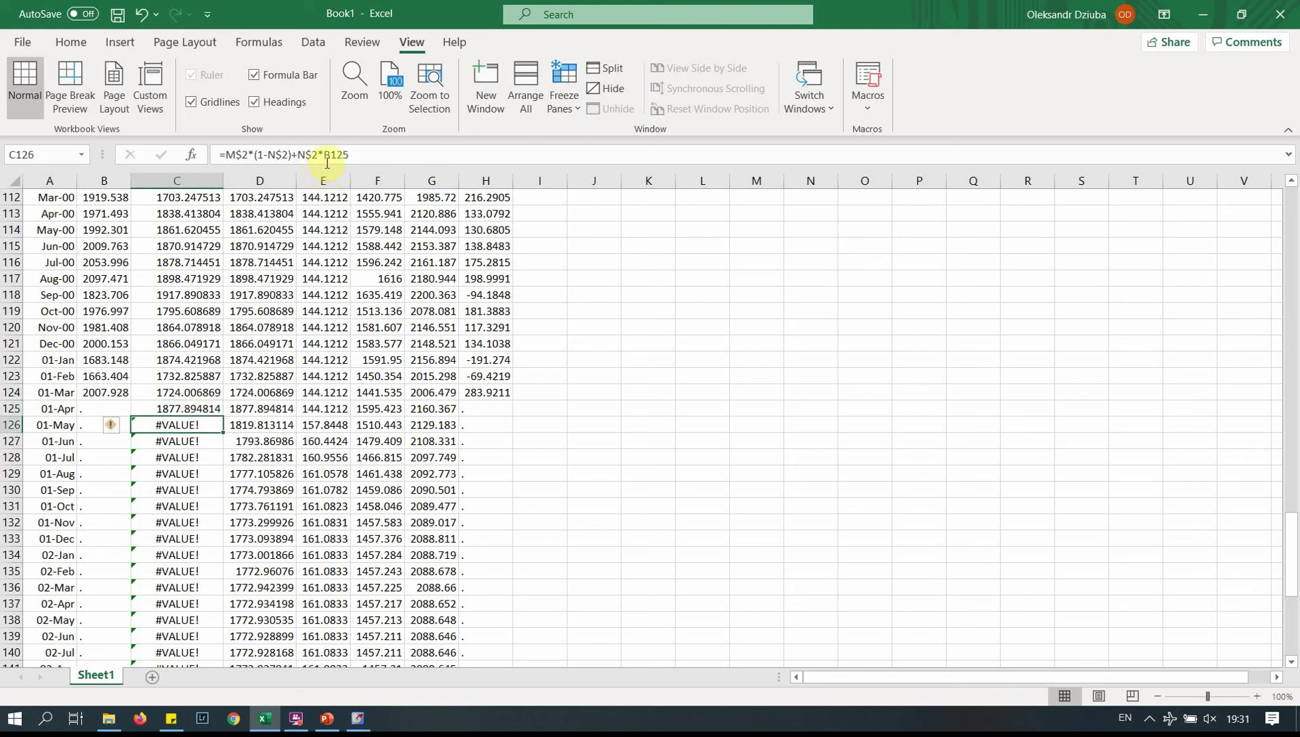
click(326, 161)
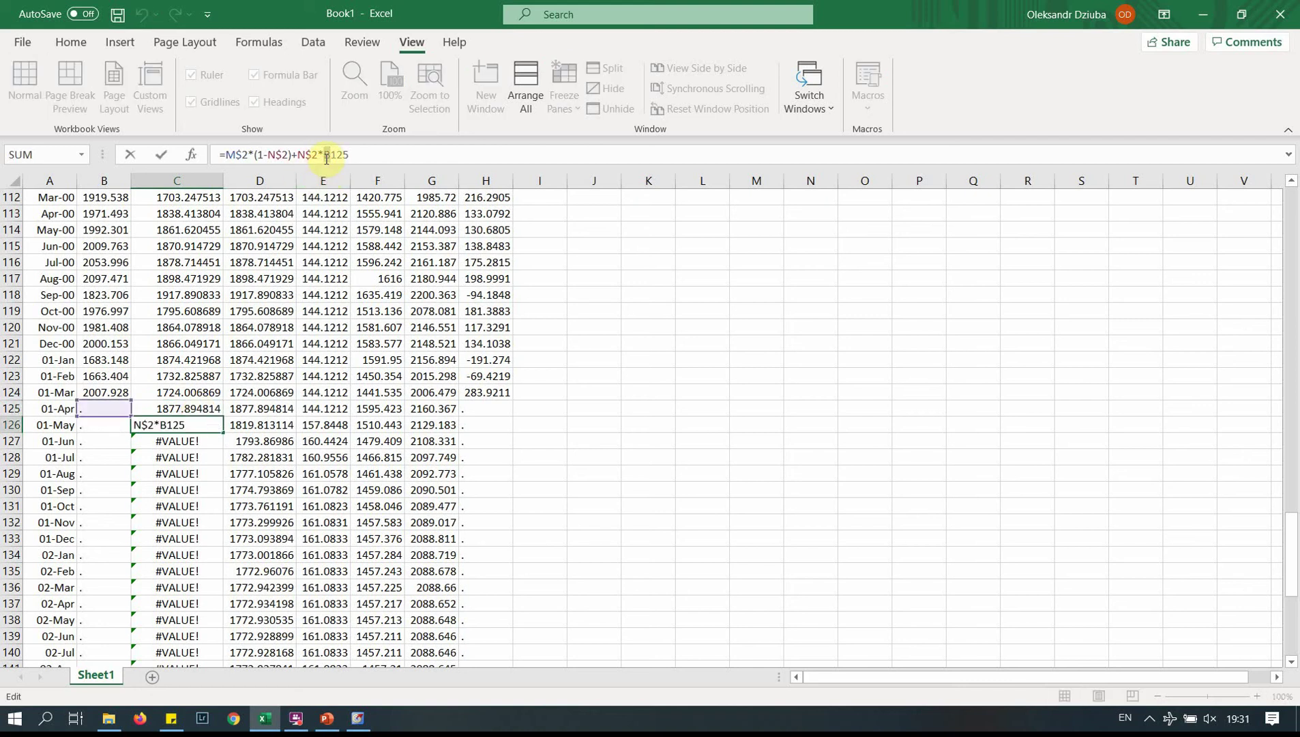
key(Delete)
text(C)
key(Right)
key(Right)
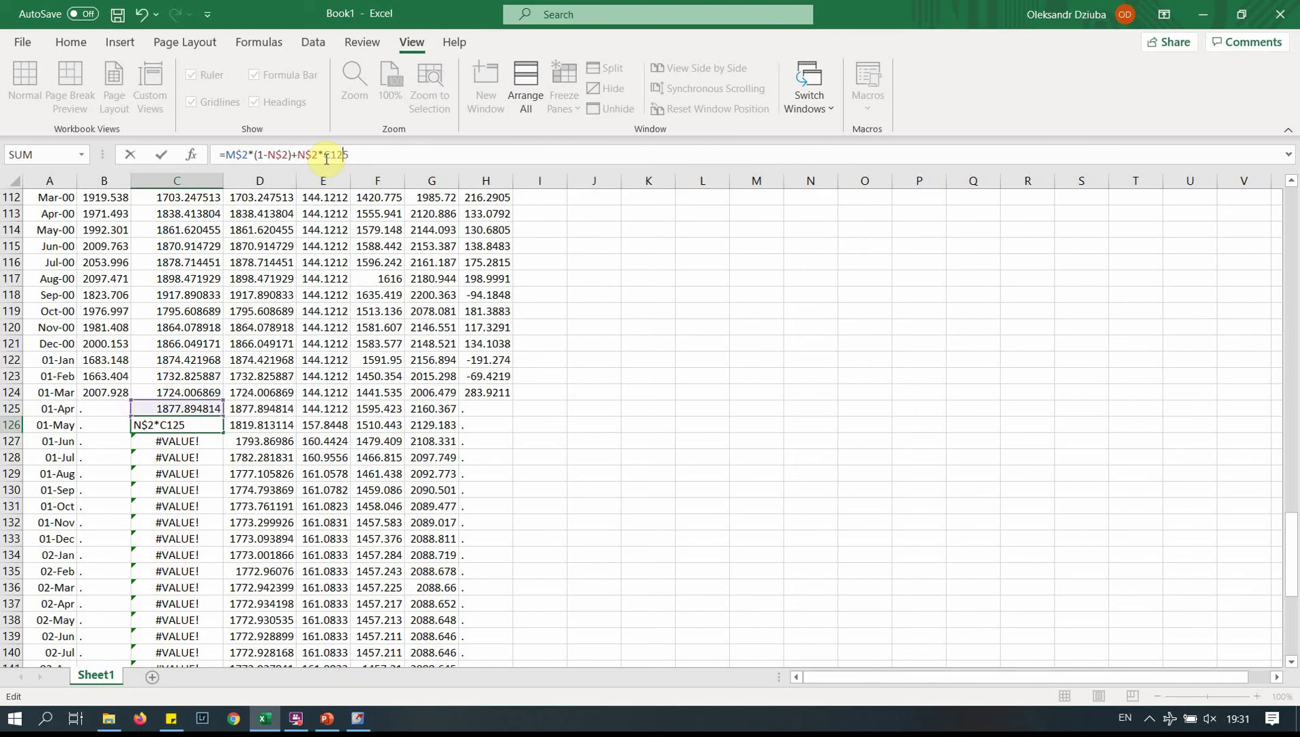
key(Return)
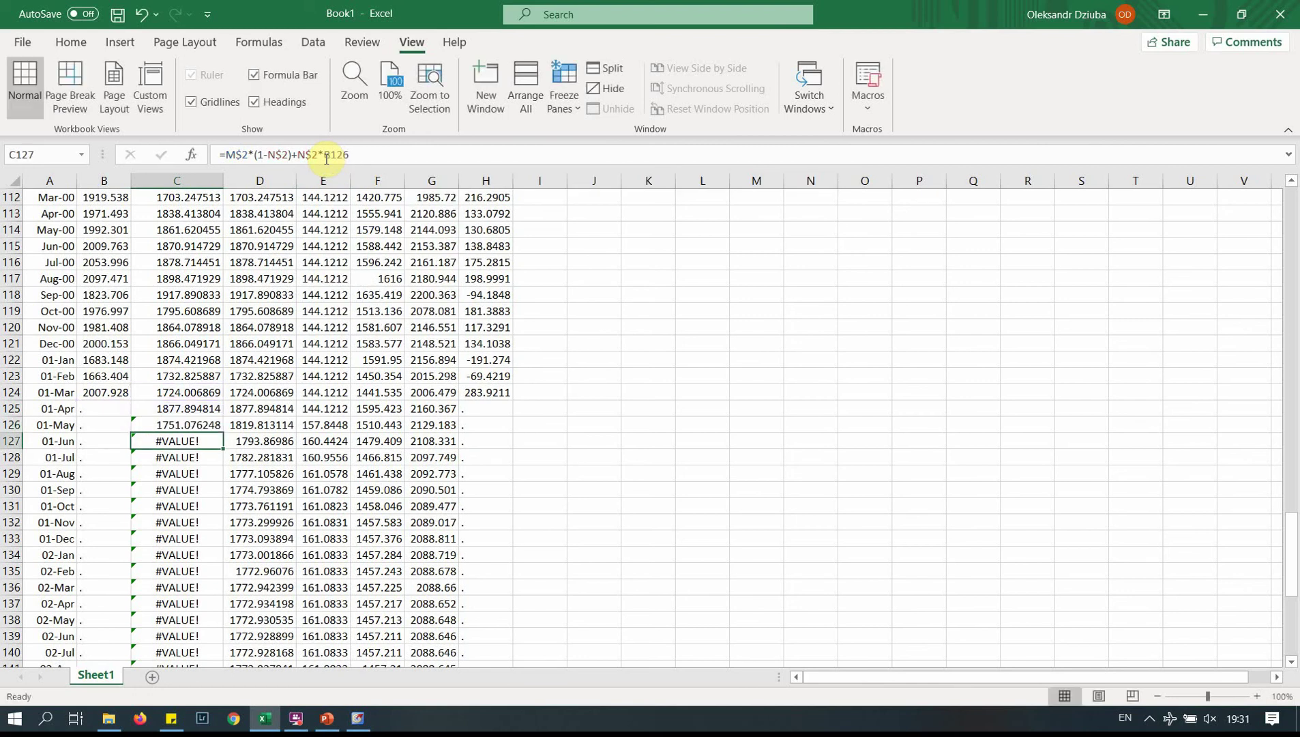
key(Up)
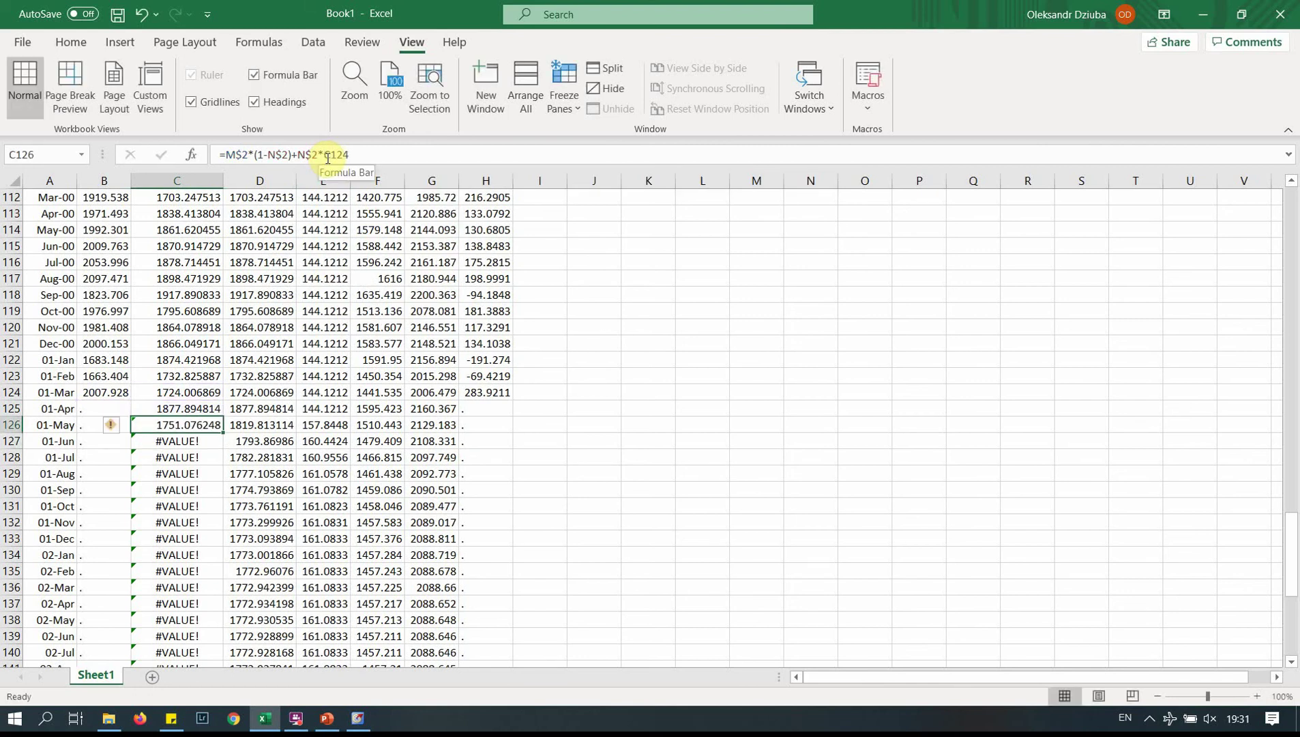
click(341, 156)
key(BackSpace)
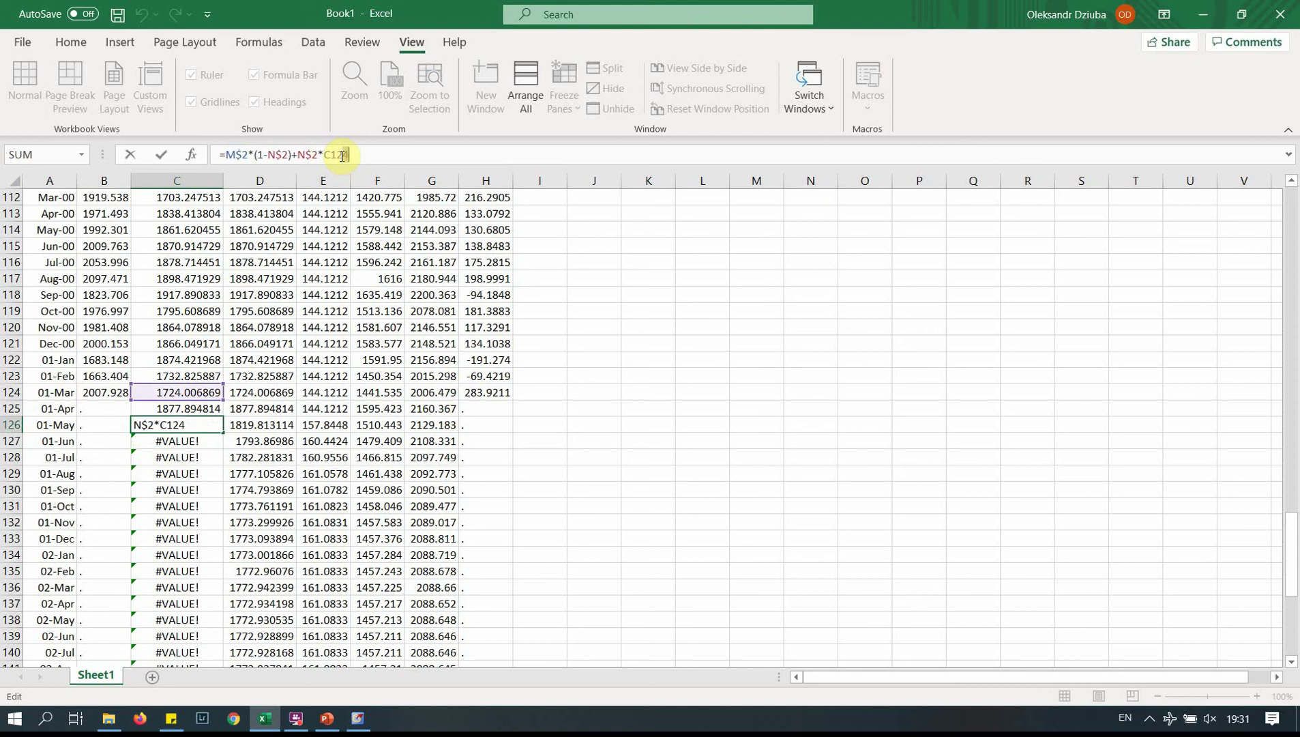
text(5)
key(Return)
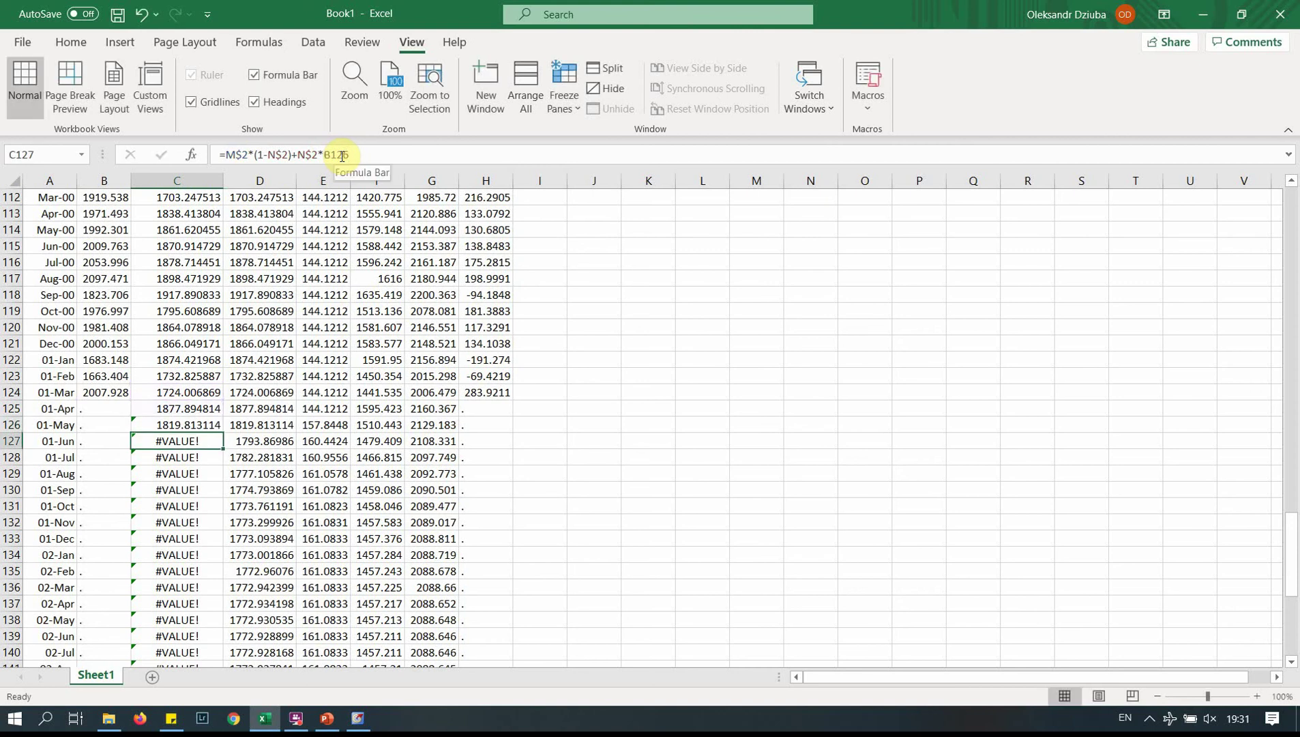
click(200, 427)
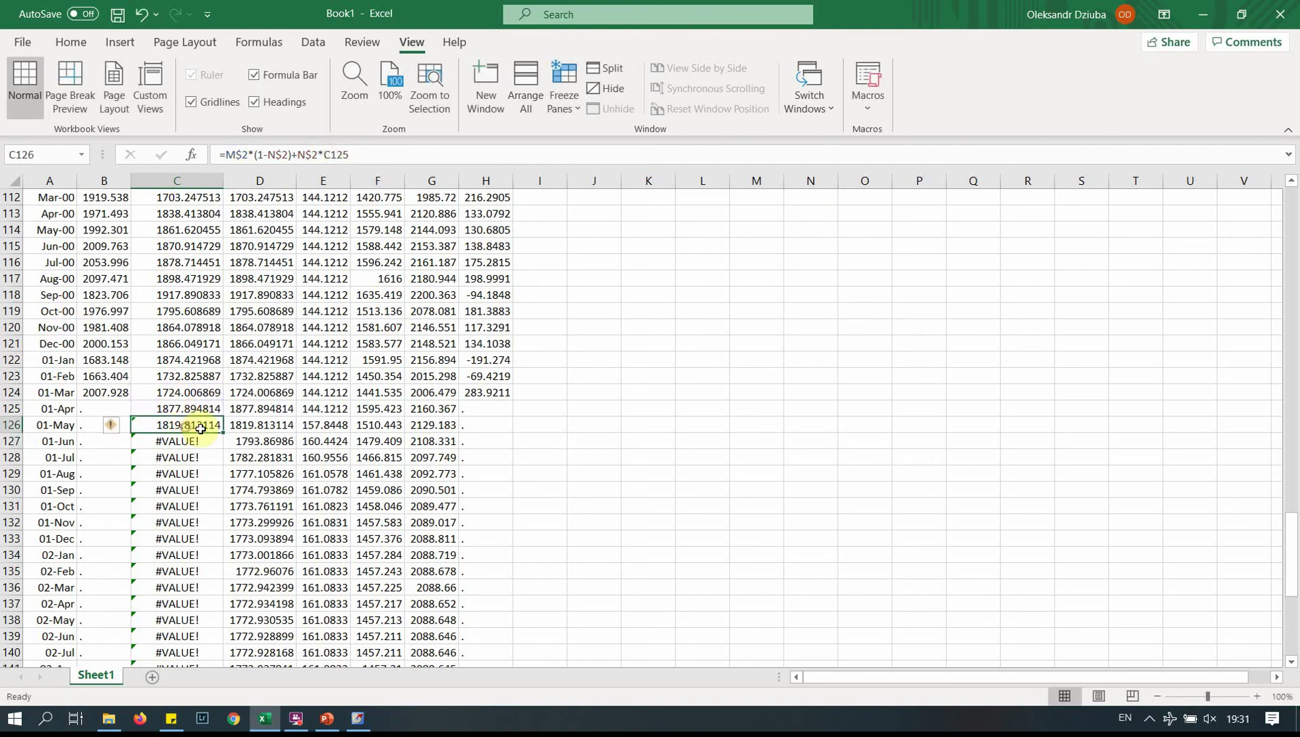
- Fill the C126 formula down the FORECAST_CALC column through the remaining forecast rows
double_click(223, 433)
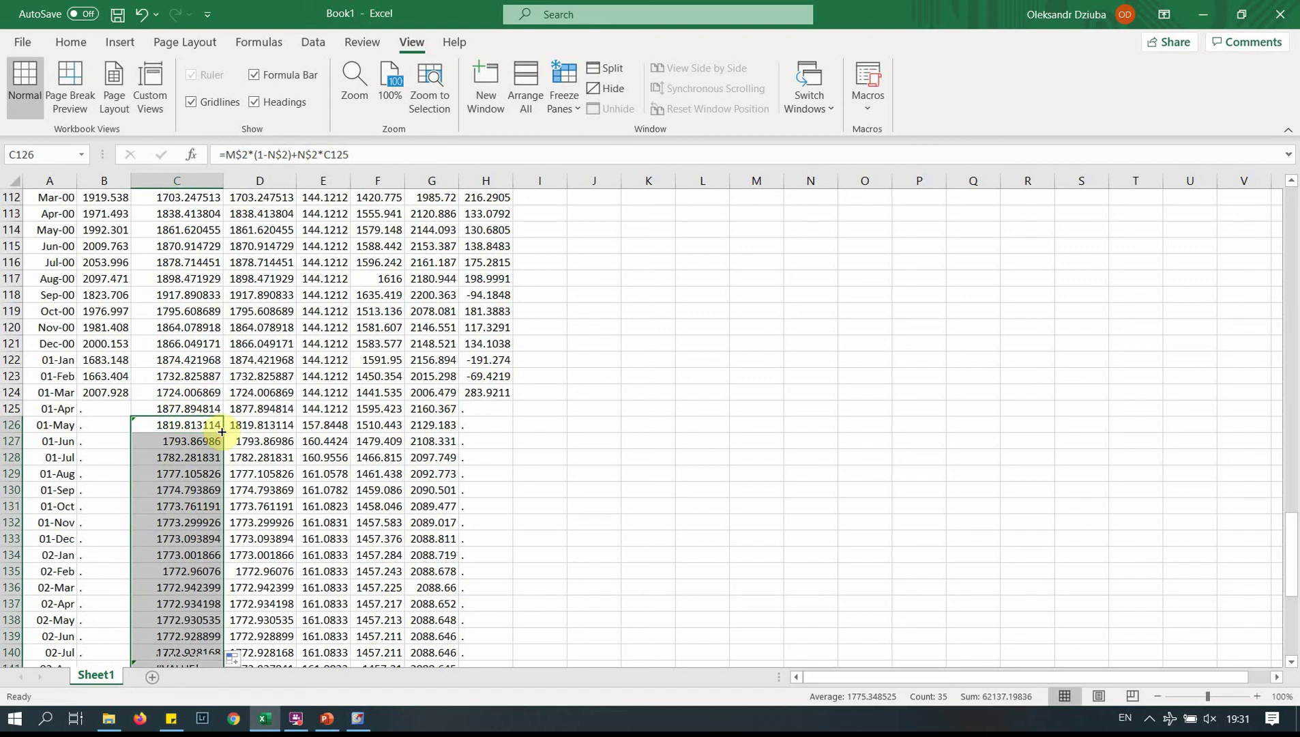
click(208, 523)
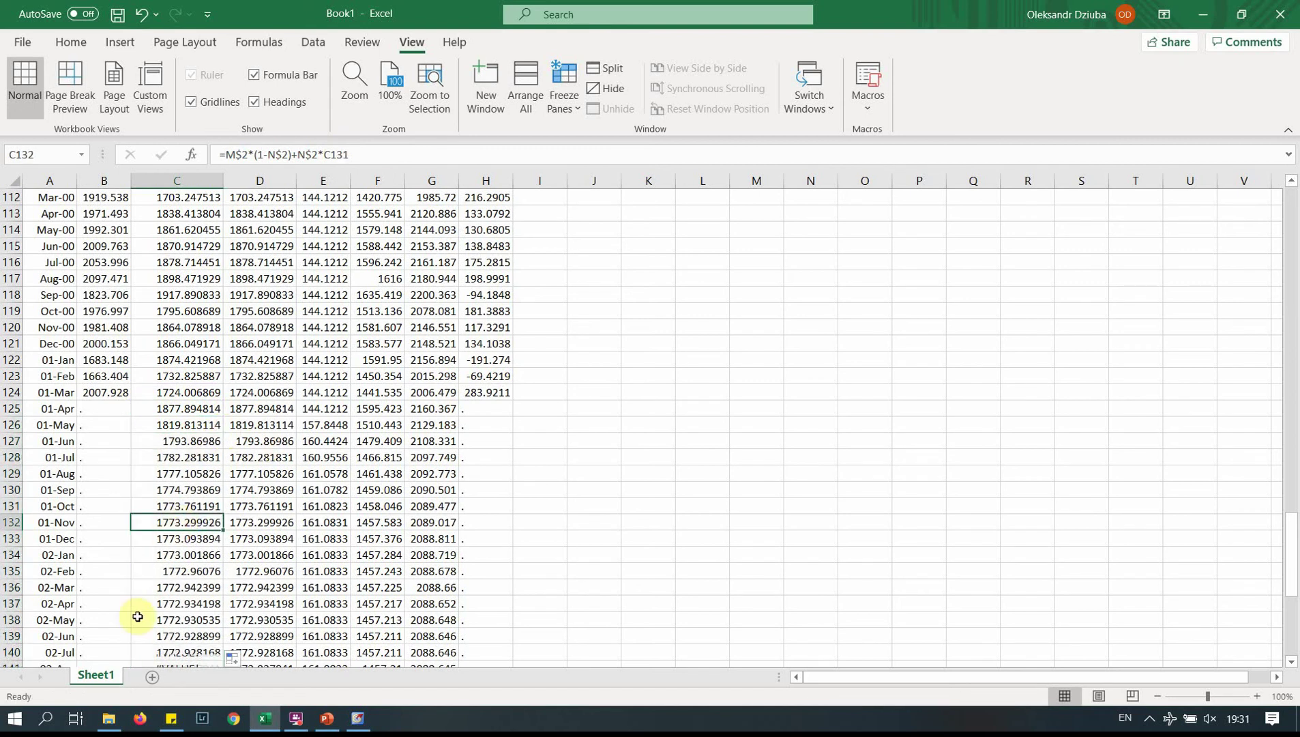
- Rename the worksheet as ARIMA(1,0,0)
double_click(96, 674)
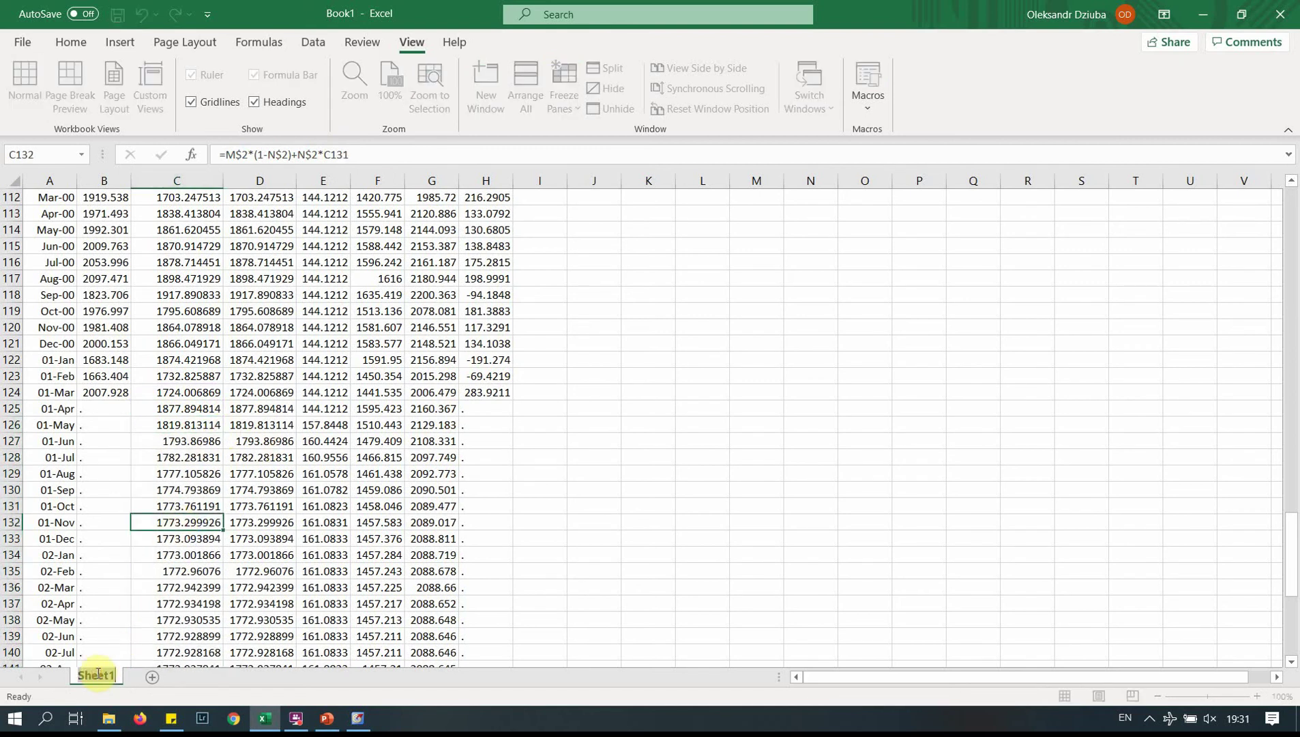
key(Caps_Lock)
text(ARIMA(1,)
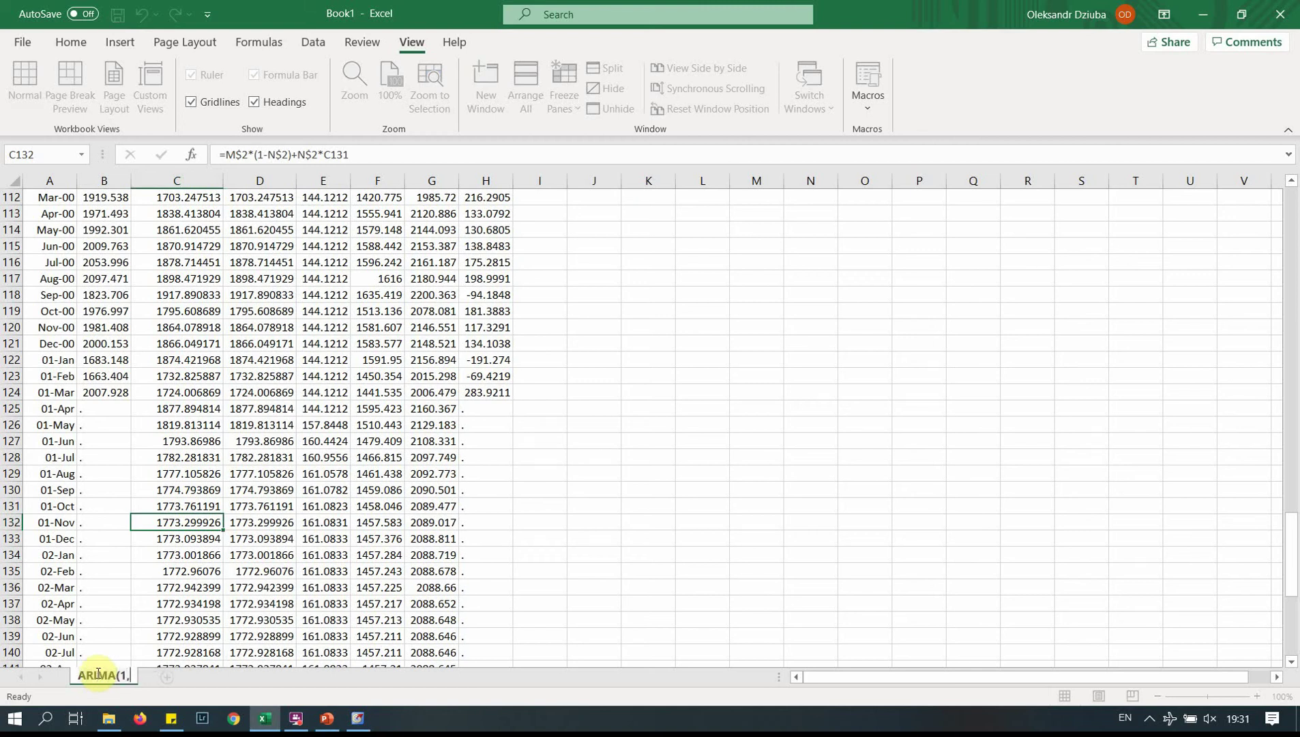
text(0,0))
key(Return)
key(ctrl+s)
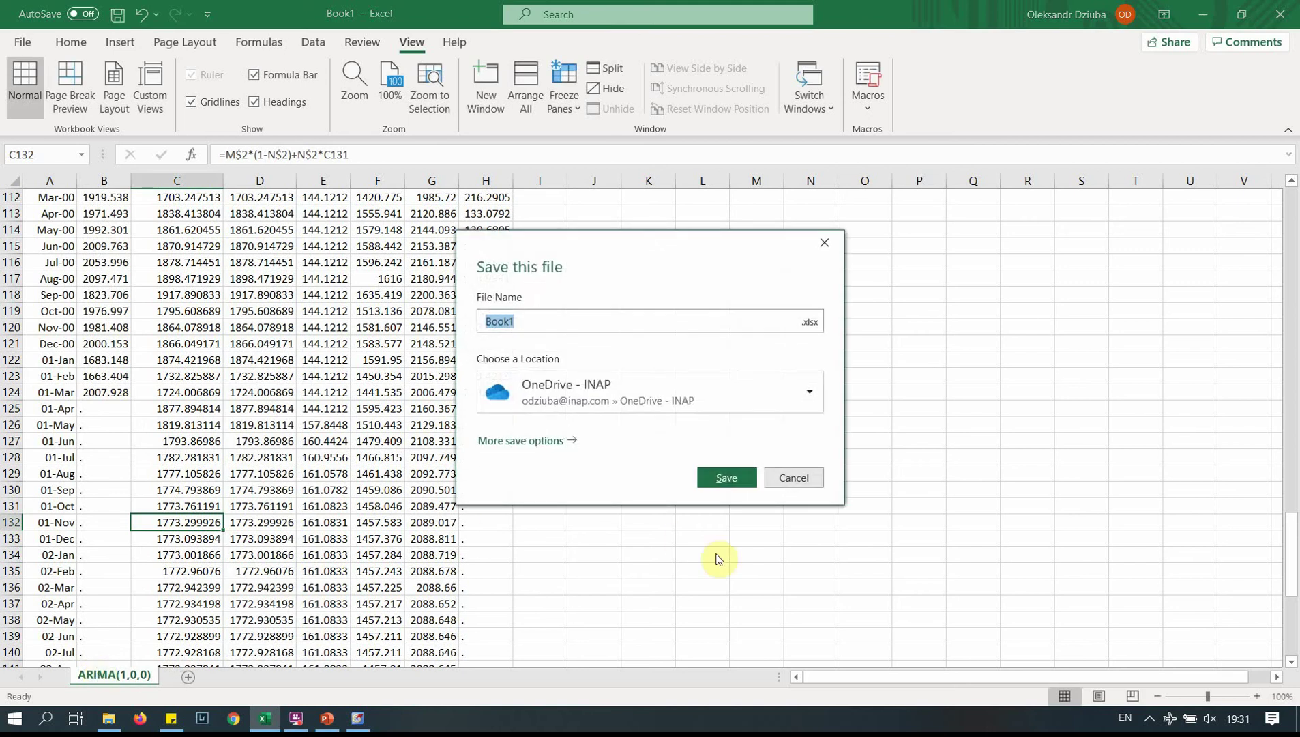
click(793, 479)
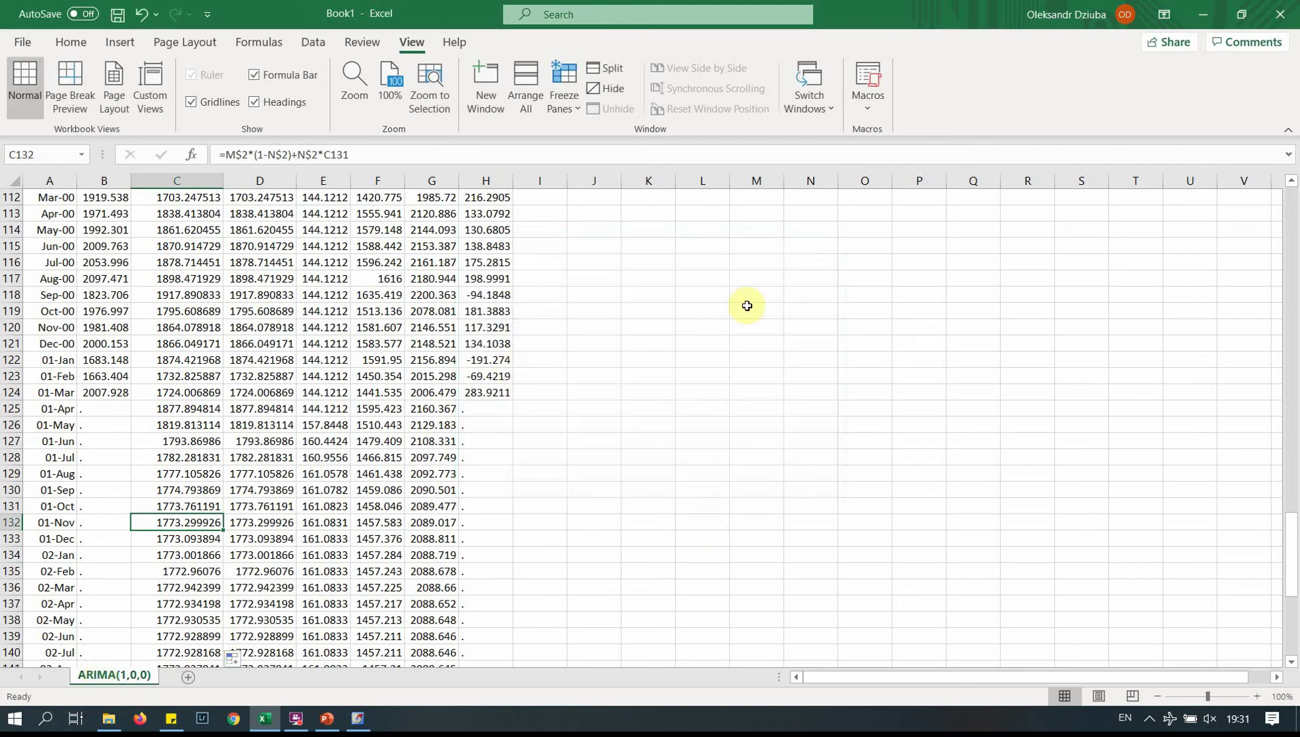
drag(1286, 552, 1291, 197)
click(763, 389)
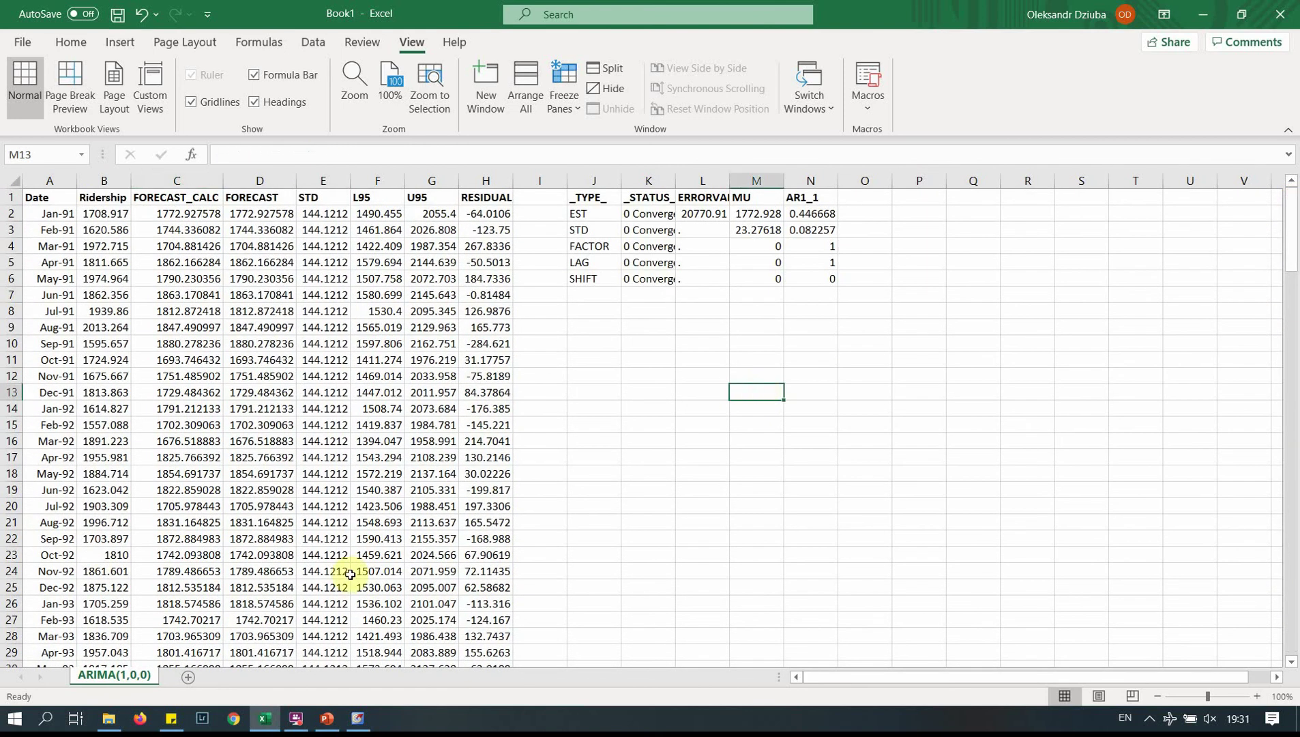
- Switch to SAS Enterprise Guide and rename the ARIMA Modeling and Forecasting task as ARIMA(1,0,0)
click(349, 721)
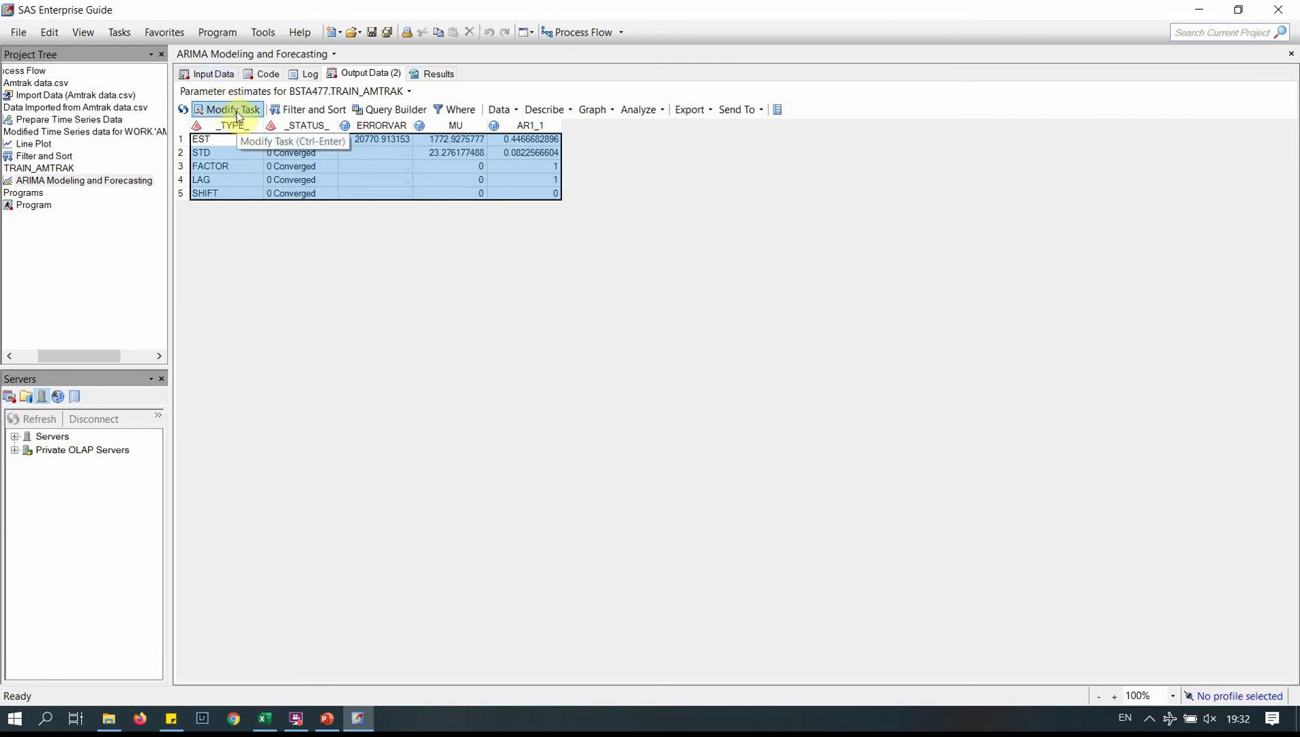
right_click(137, 188)
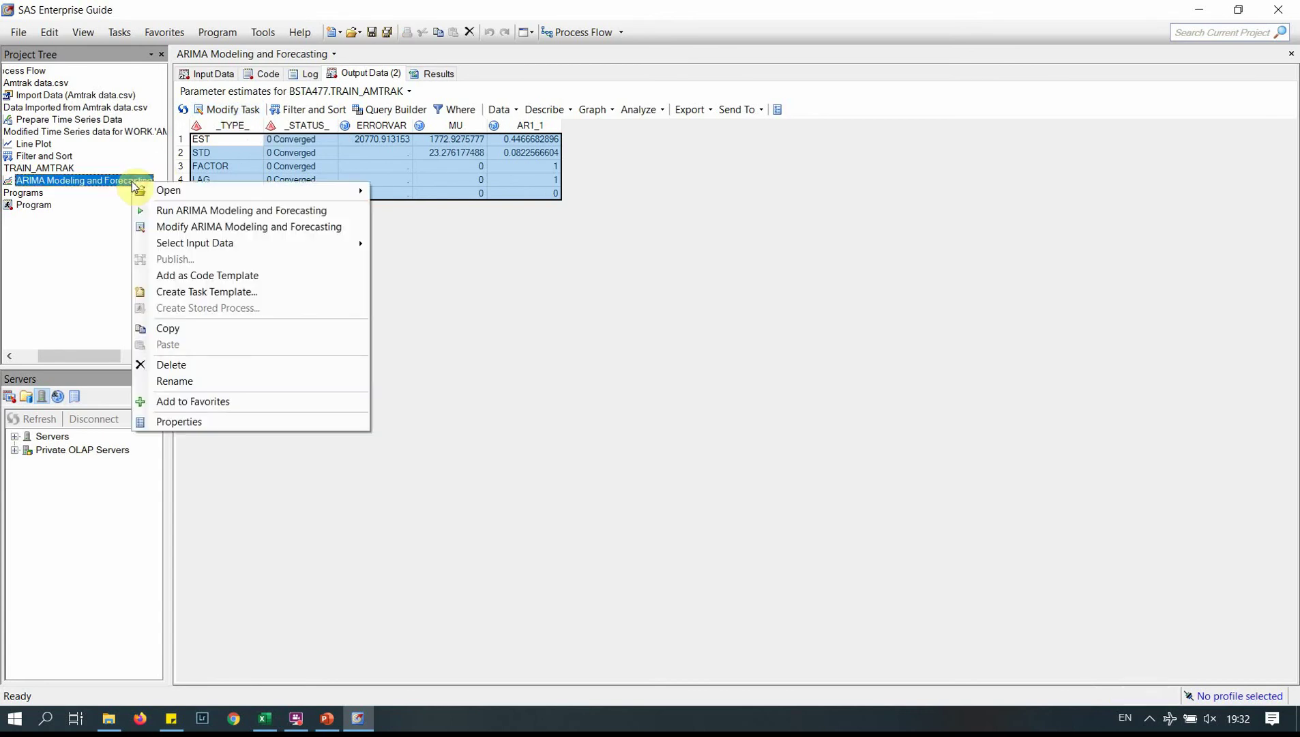
click(186, 381)
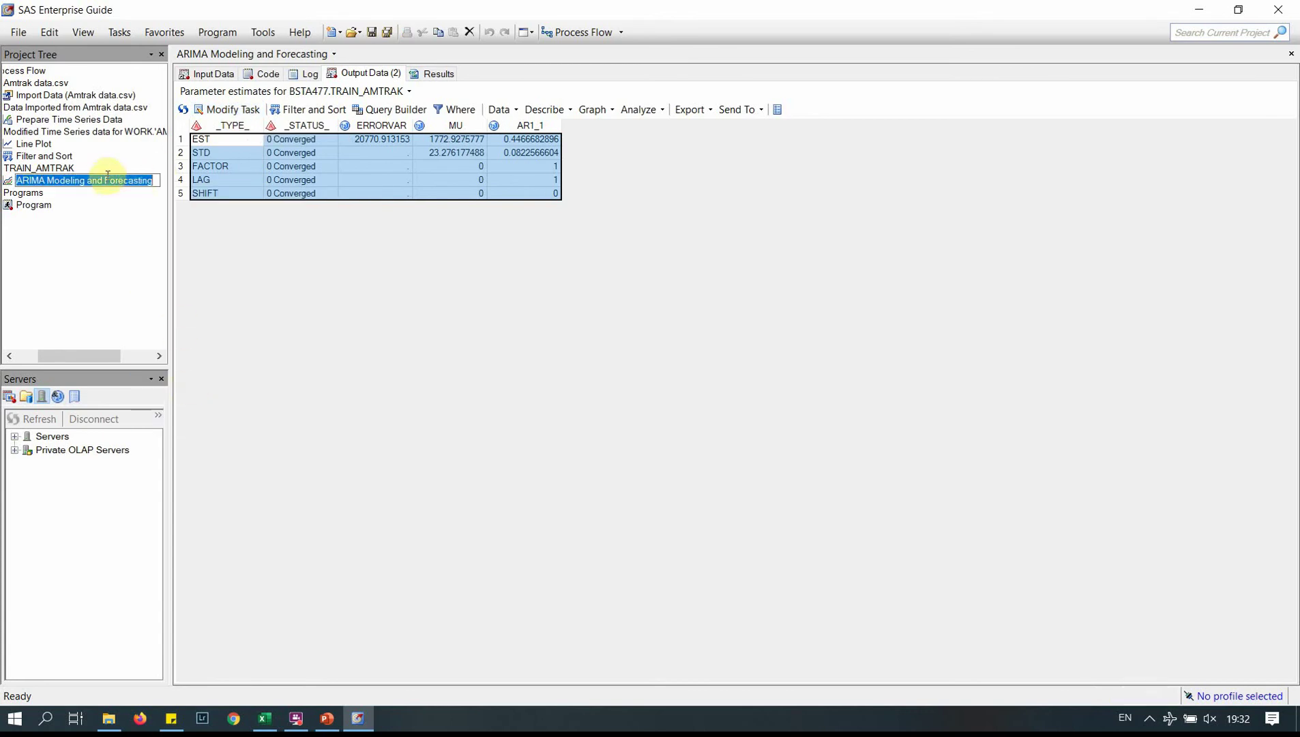
click(46, 181)
key(ctrl+shift+Right)
key(ctrl+shift+Right)
key(ctrl+shift+Right)
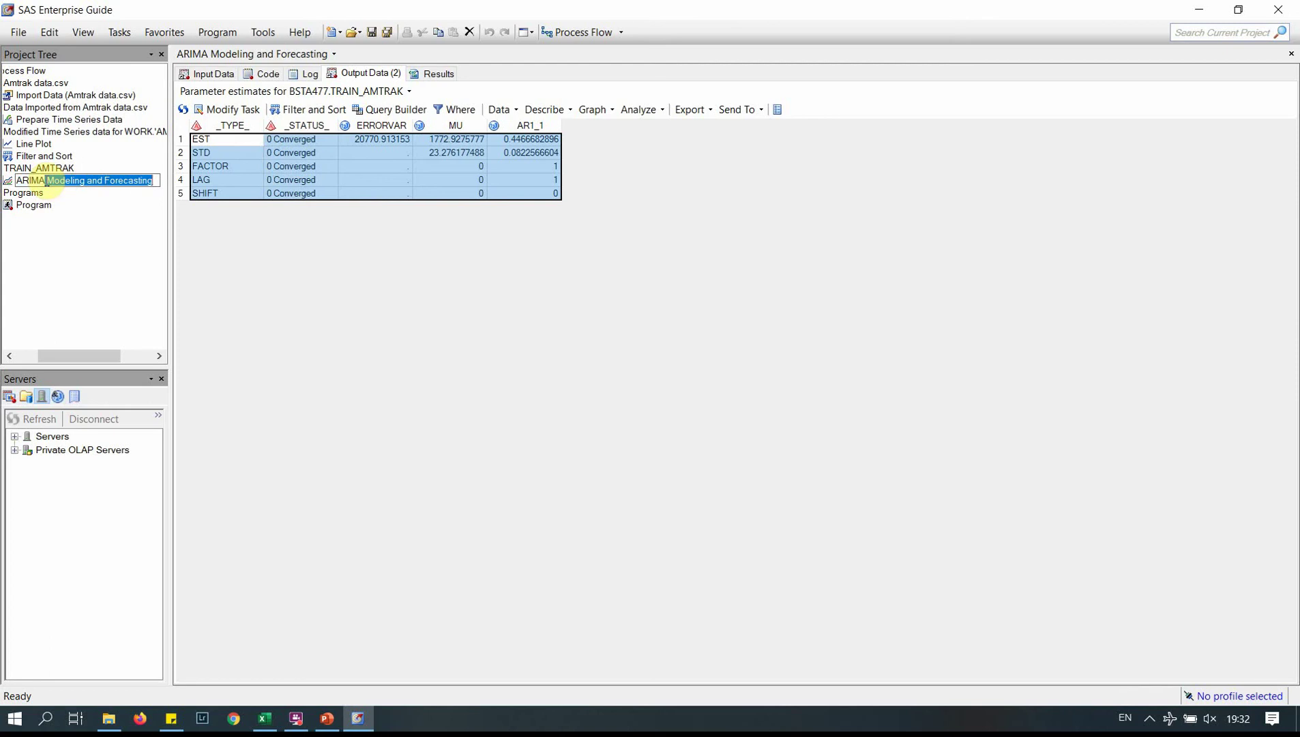
key(Delete)
text(()
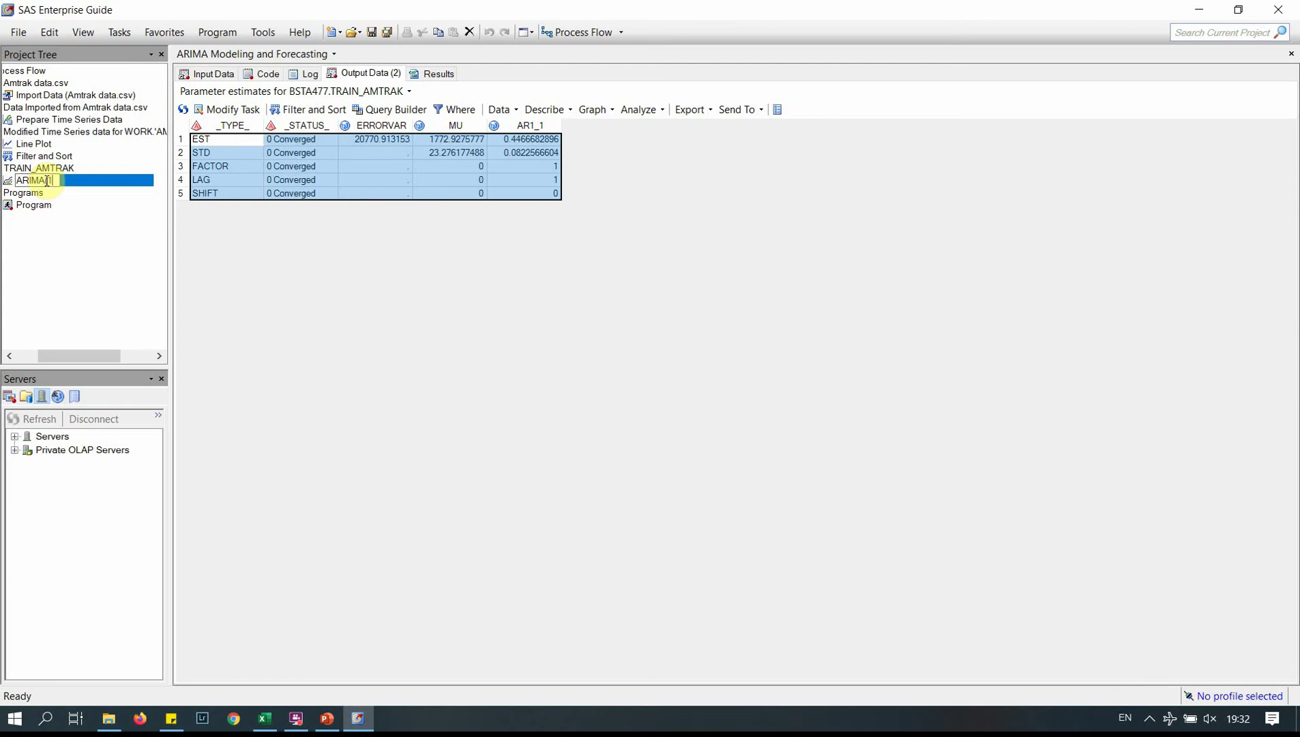
text(1,0,0))
key(Return)
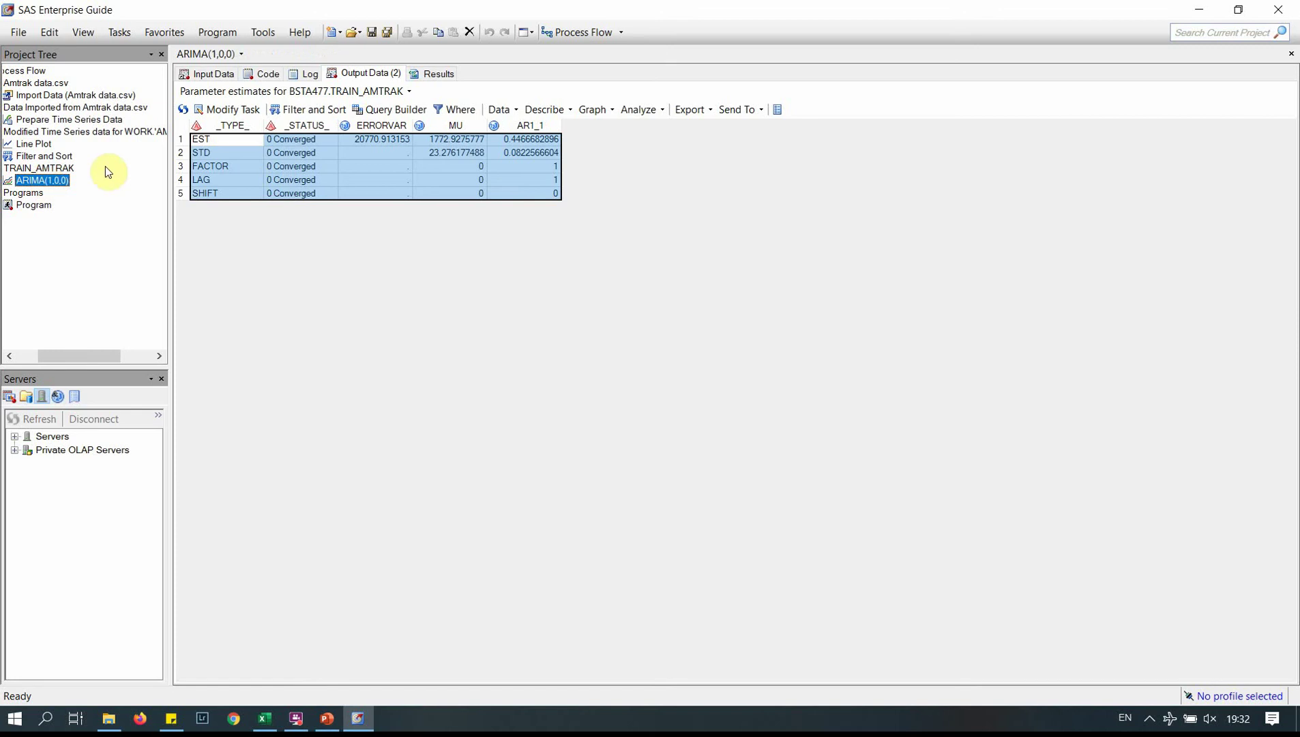
- Modify the ARIMA(1,0,0) task to difference the response series with a differencing lag of 1
click(435, 74)
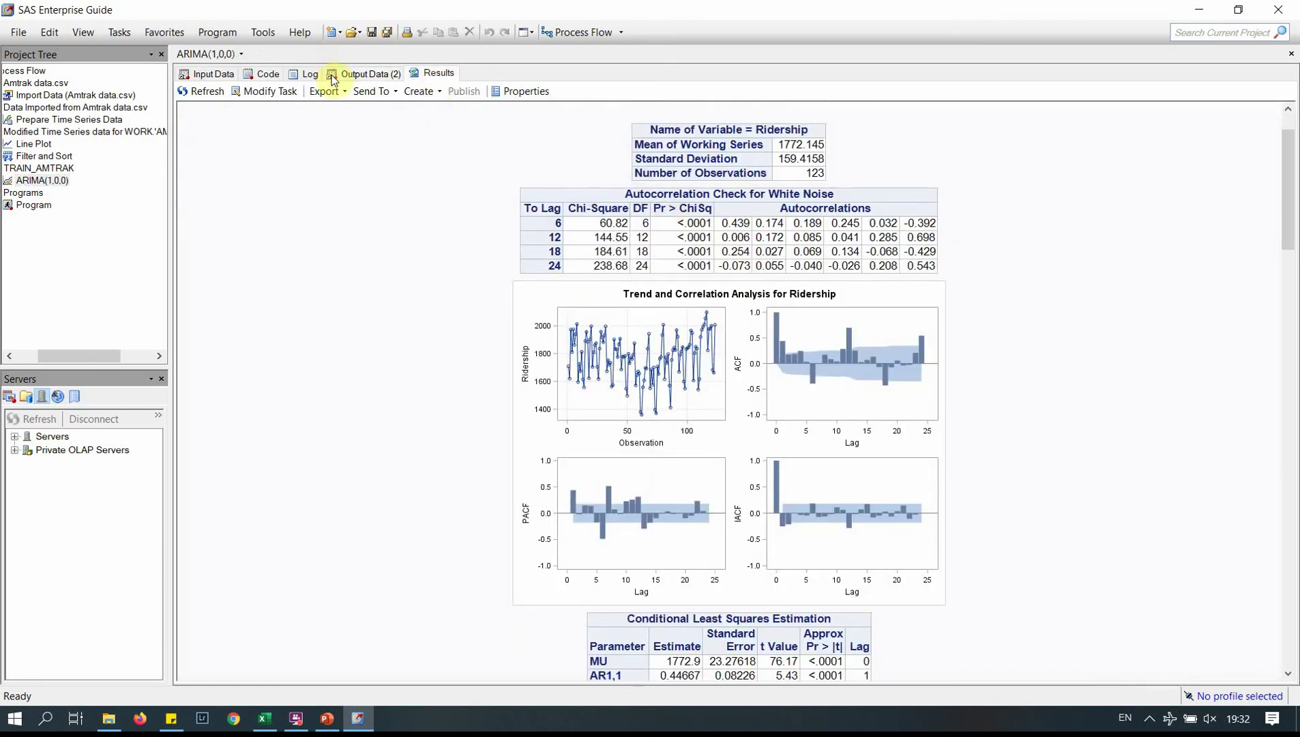
click(282, 94)
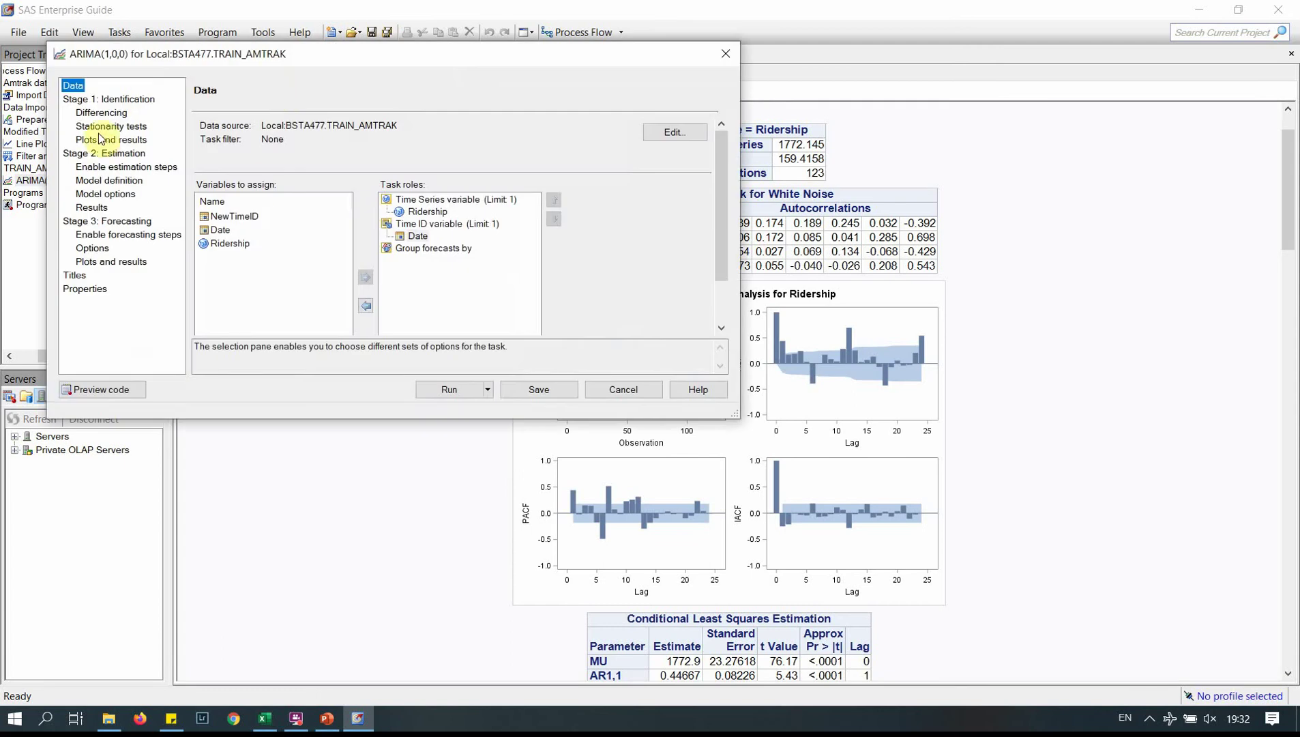
click(103, 115)
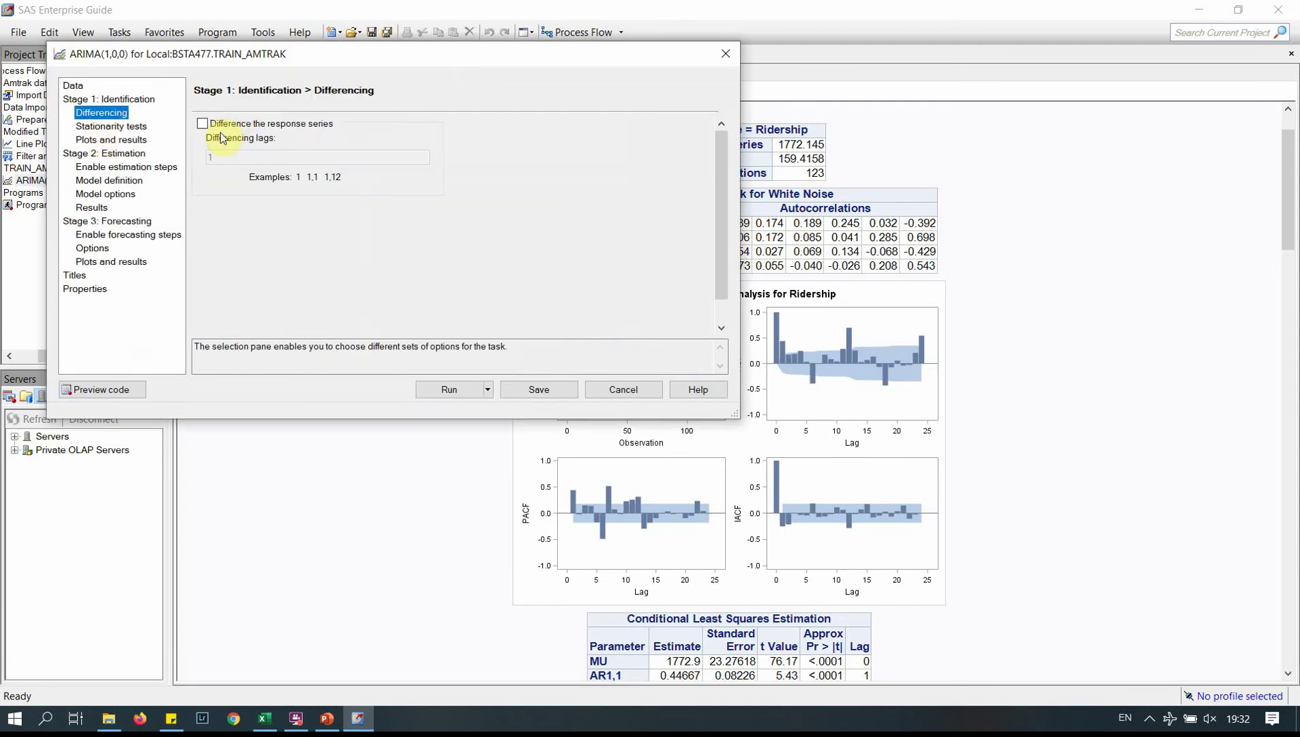
click(207, 127)
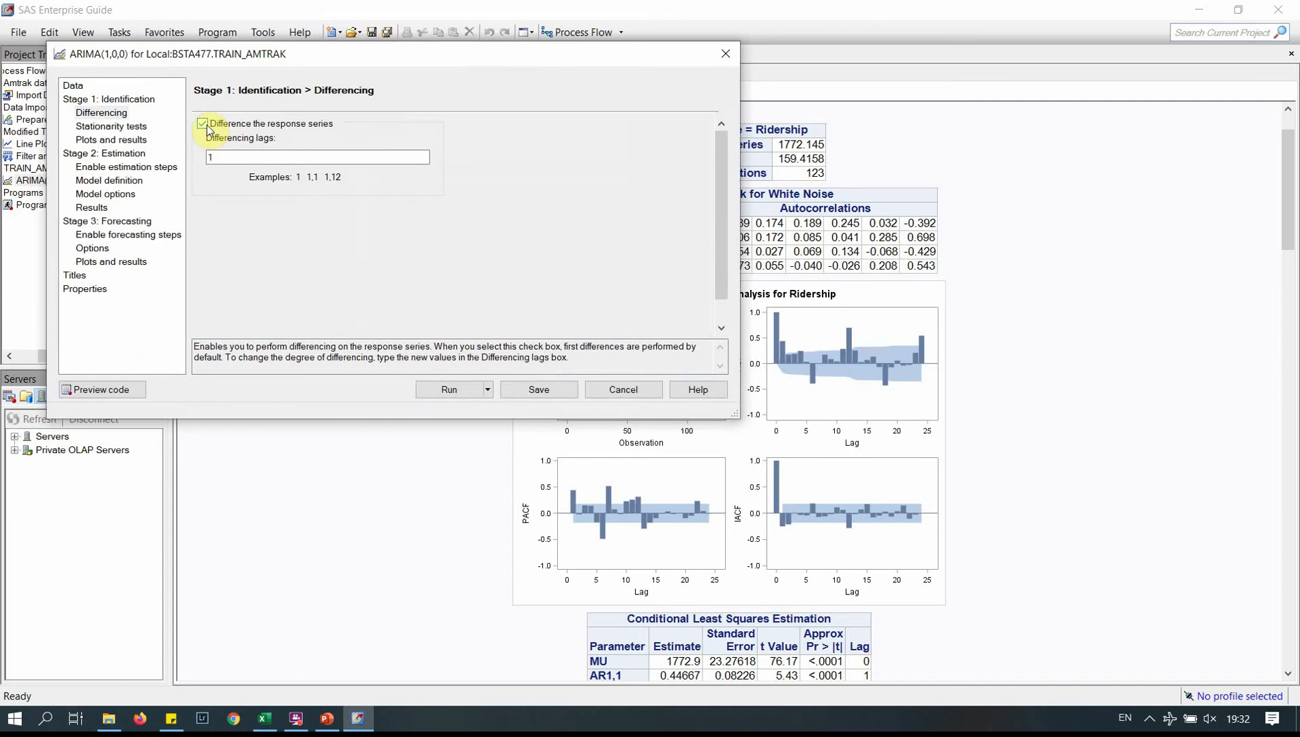
- Set the stationarity tests to augmented Dickey-Fuller with autoregressive orders 0, 1, 2...24
click(108, 127)
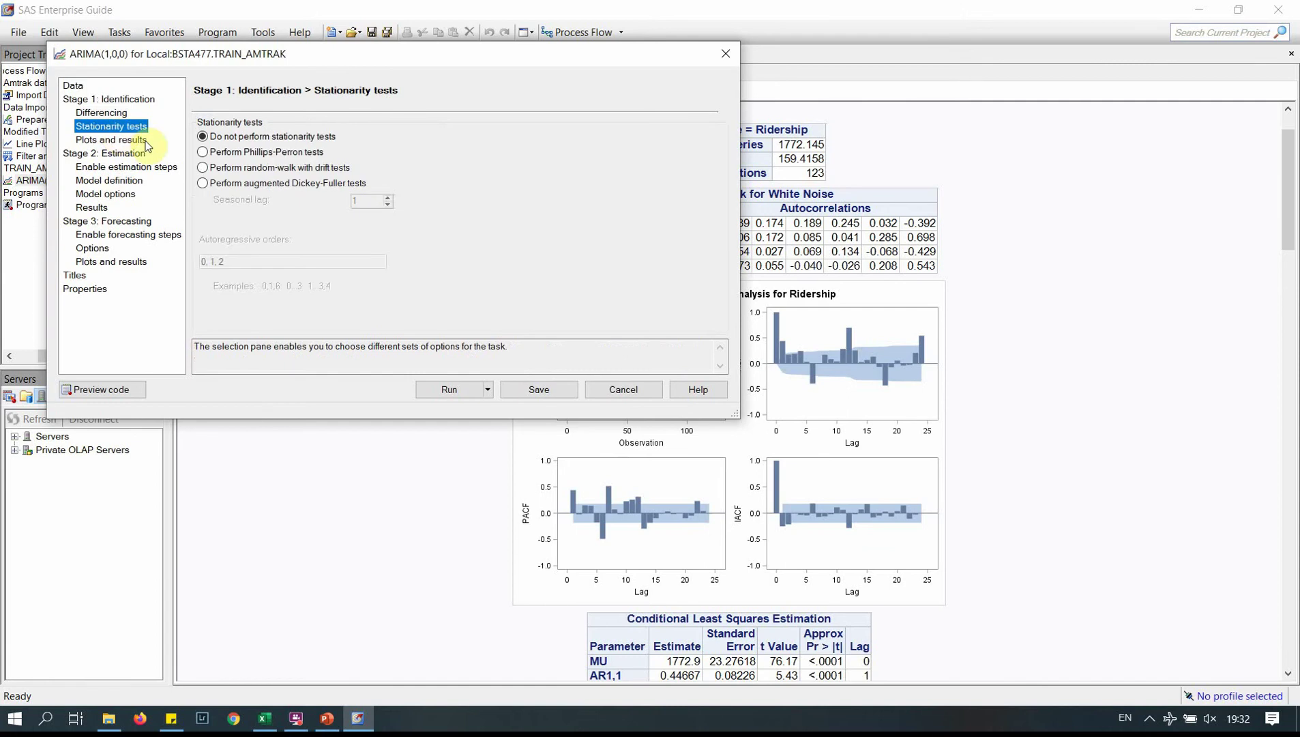
click(207, 184)
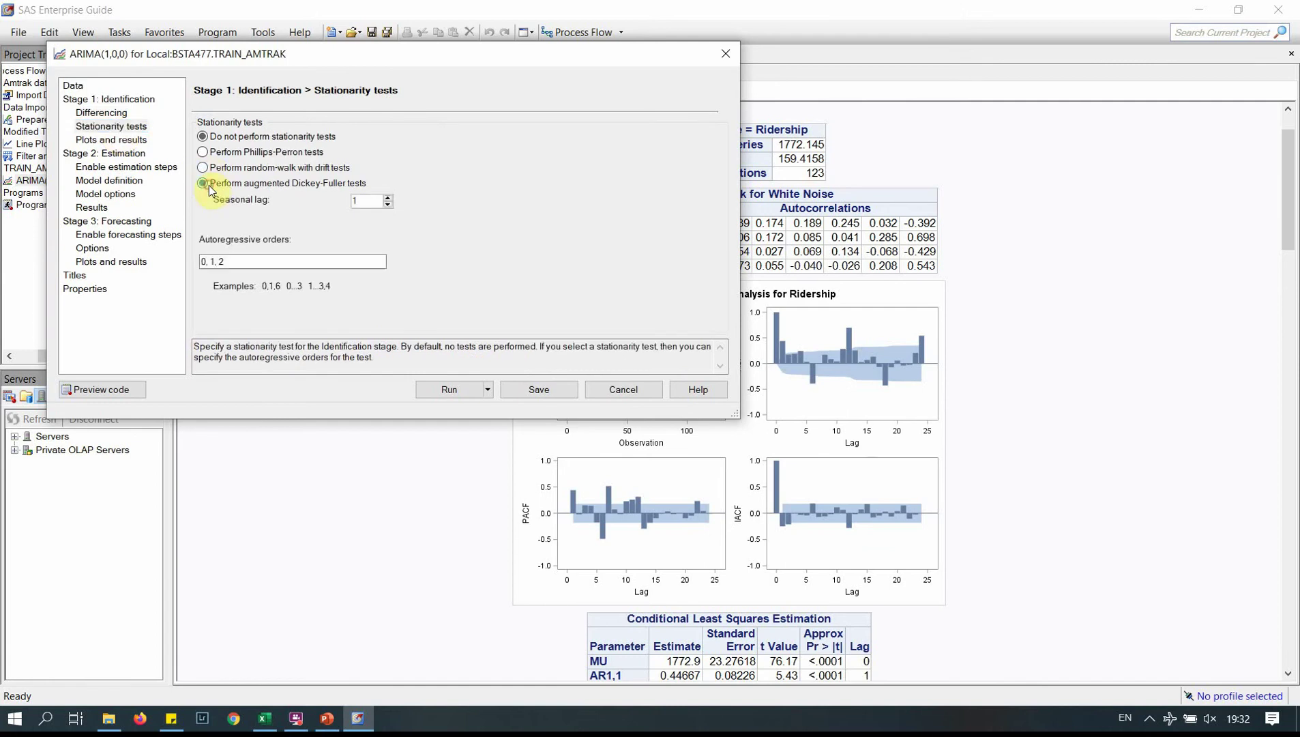
click(235, 259)
drag(235, 259, 190, 254)
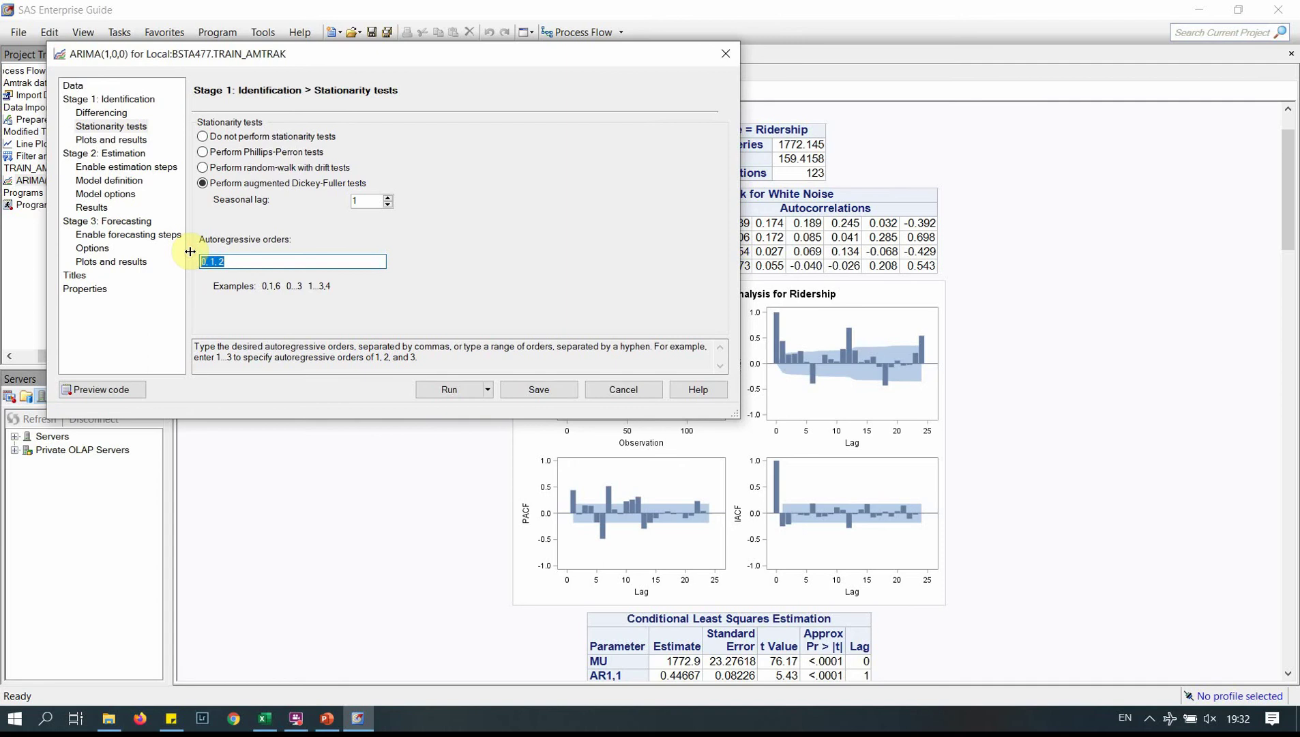
click(250, 256)
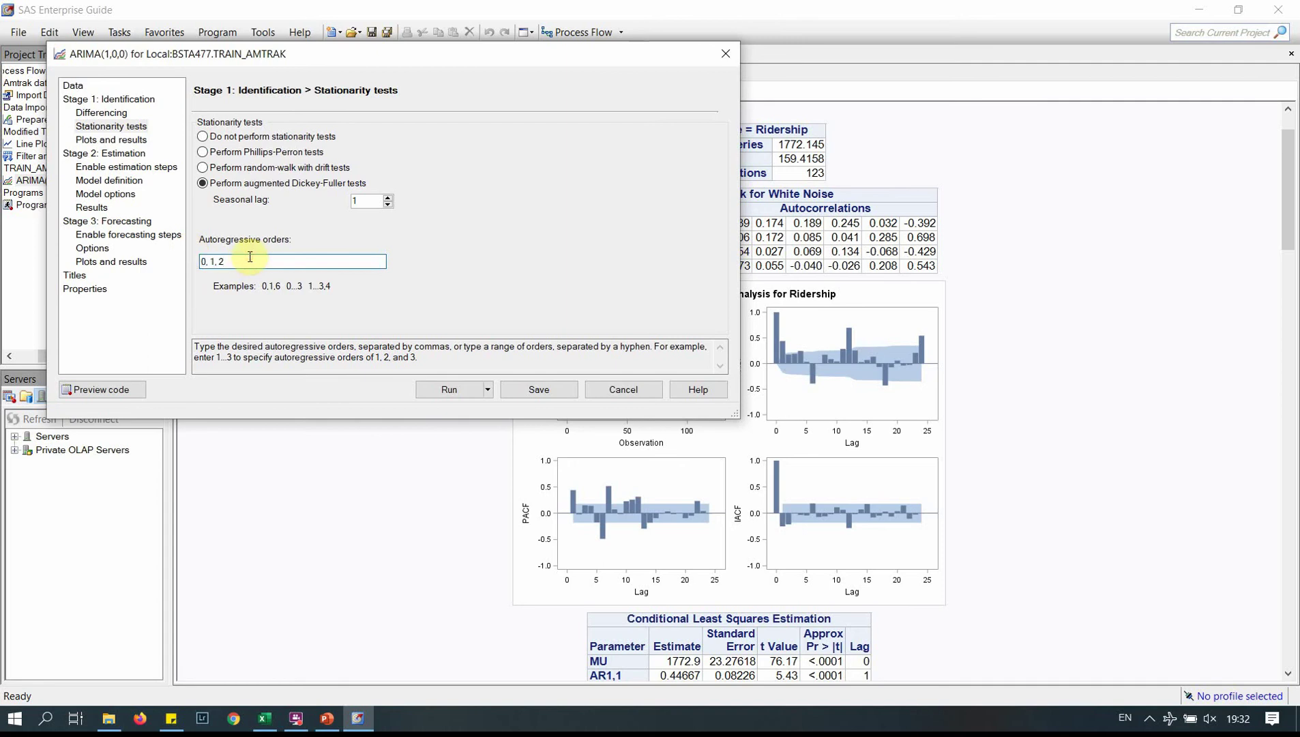
text(...24)
- Check the identification plot and estimation settings, keep the AR factor 1, and run the task, replacing the previous results
click(122, 140)
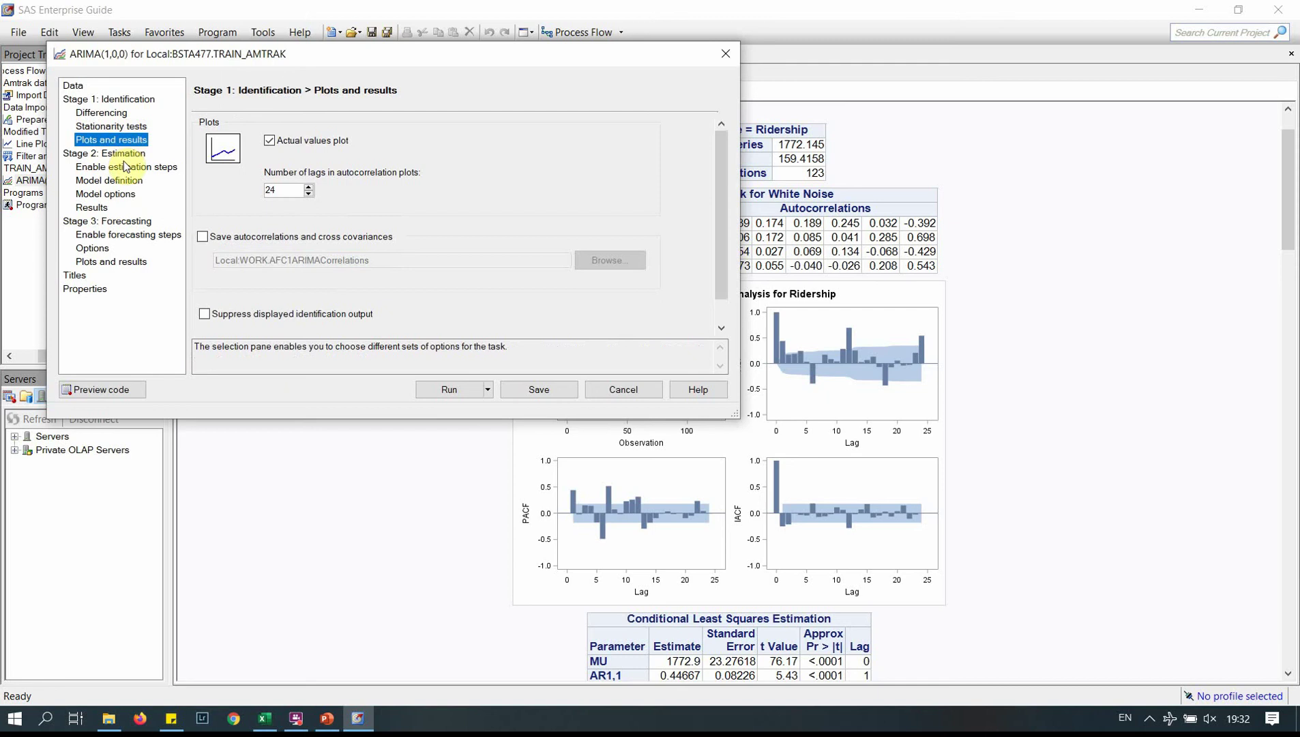
click(125, 167)
click(130, 181)
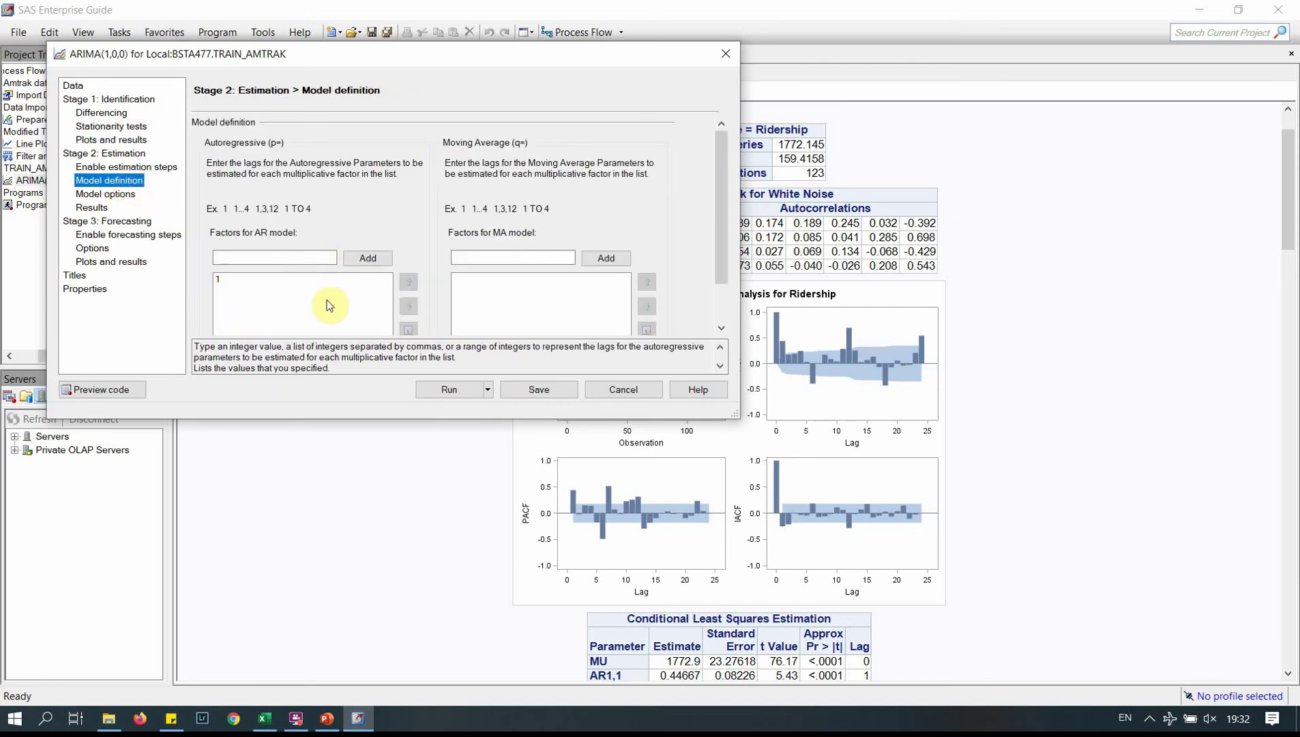
click(449, 392)
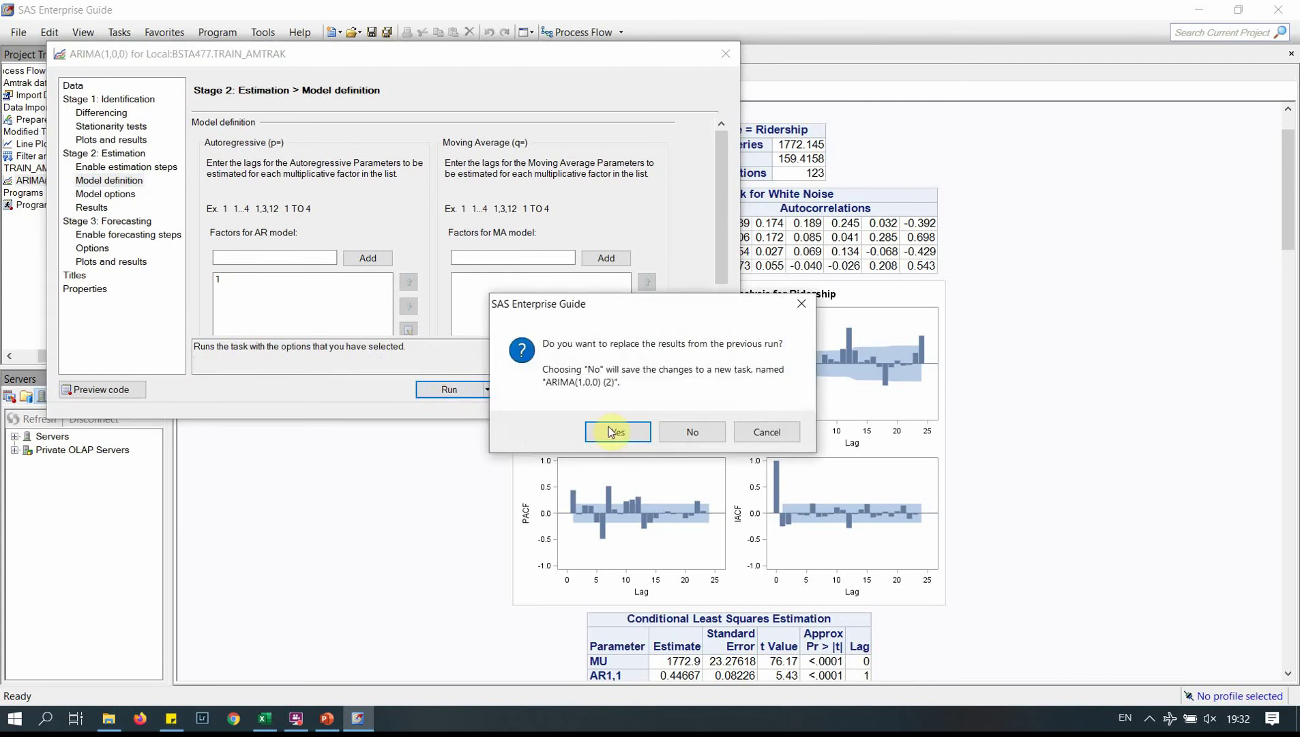
click(612, 434)
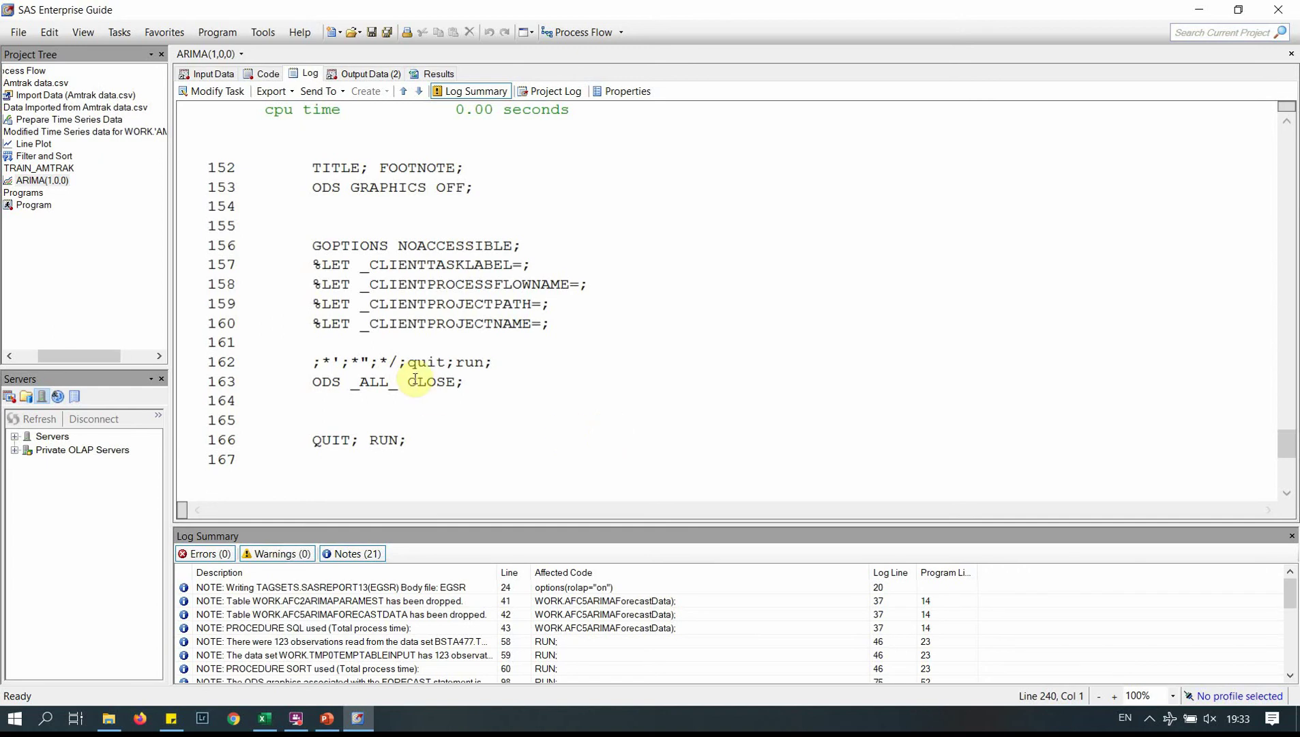
- Examine the run log and the differenced model's Dickey-Fuller tests, correlation plots, parameter estimates and residual diagnostics
drag(415, 379, 468, 229)
click(468, 223)
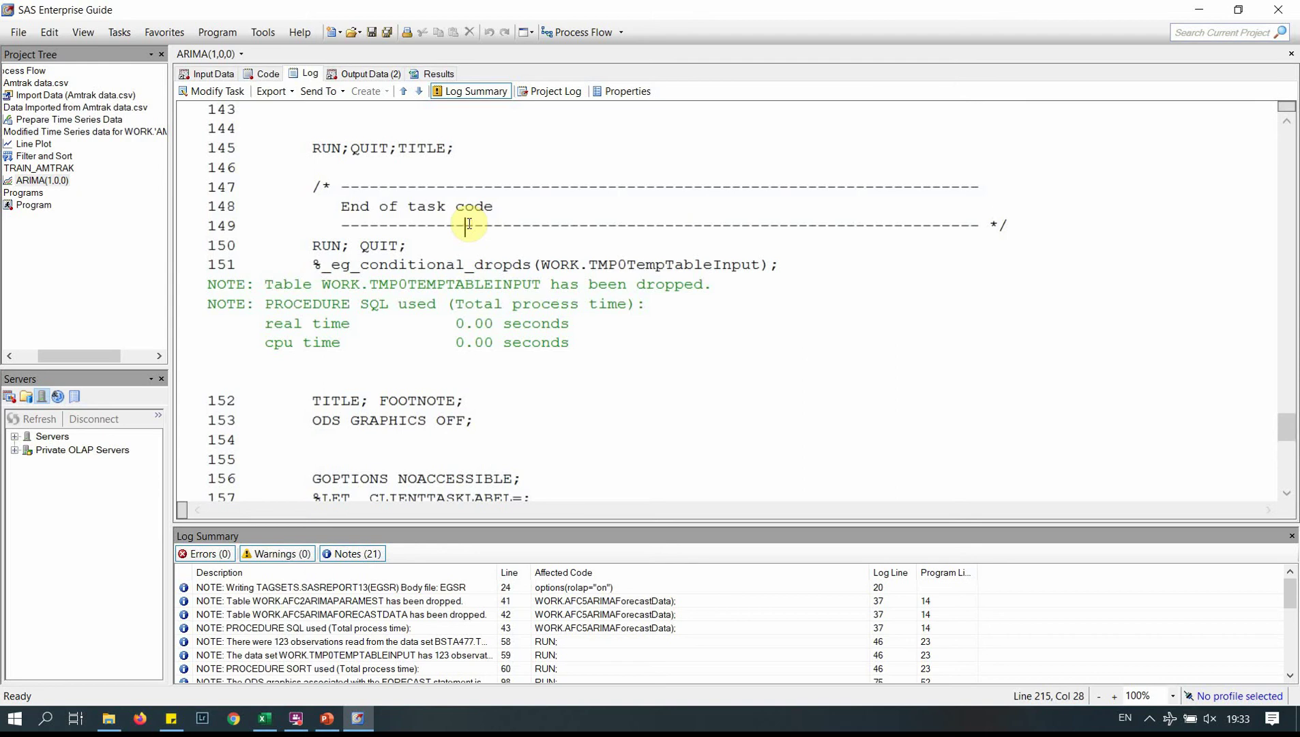
click(434, 73)
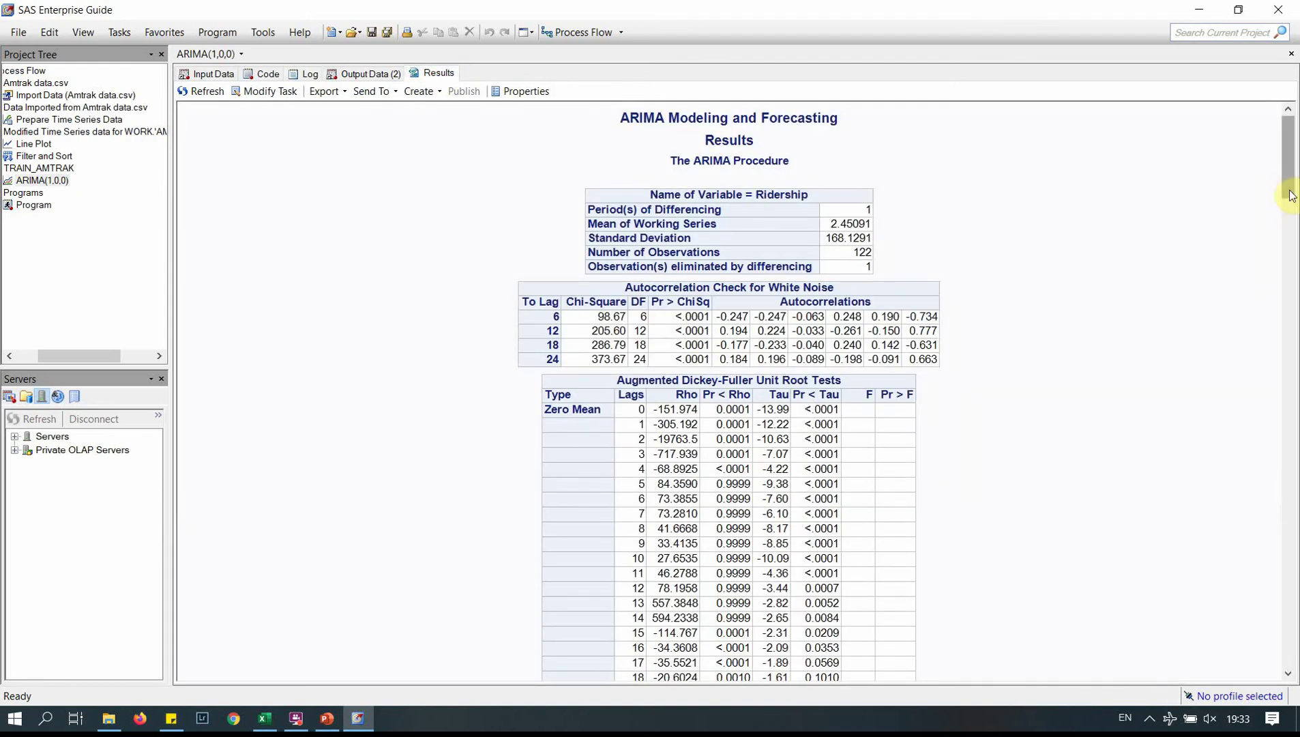
drag(1289, 194, 1291, 401)
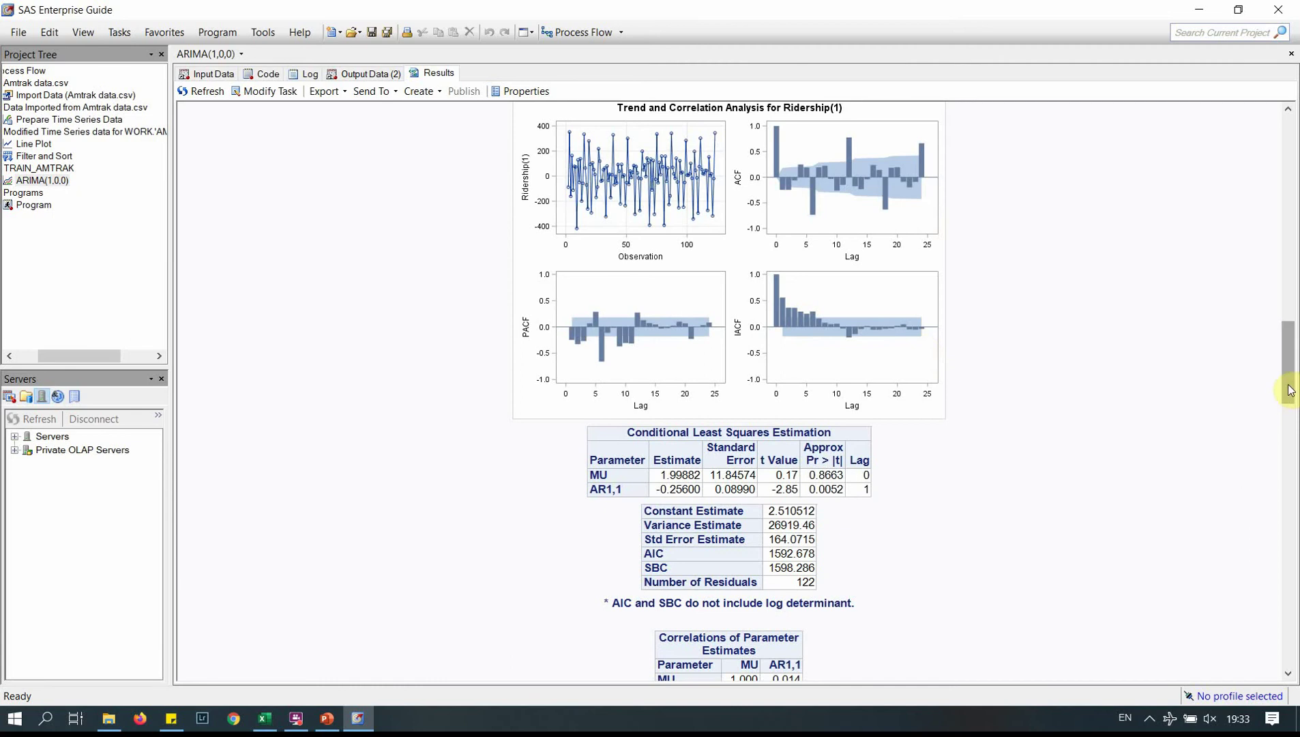
drag(1290, 389, 1293, 421)
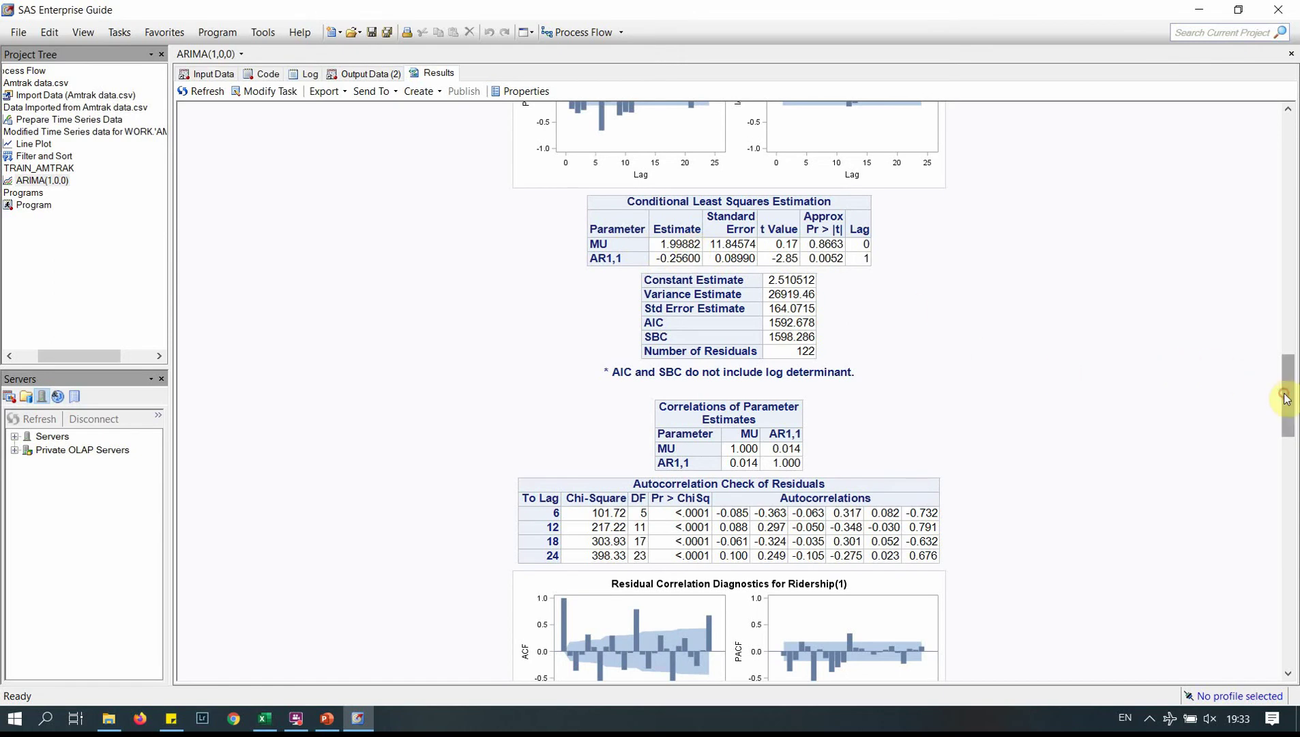
drag(1285, 399, 1290, 459)
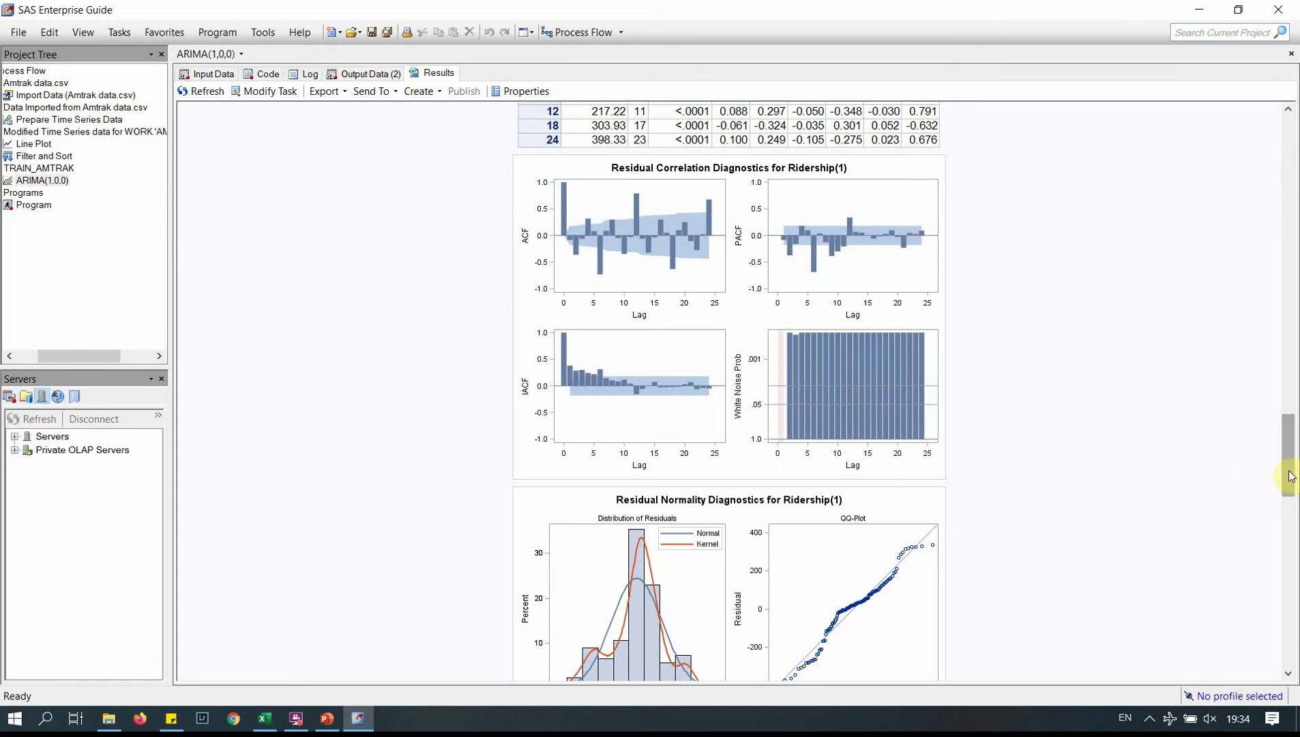
drag(1289, 470, 1292, 507)
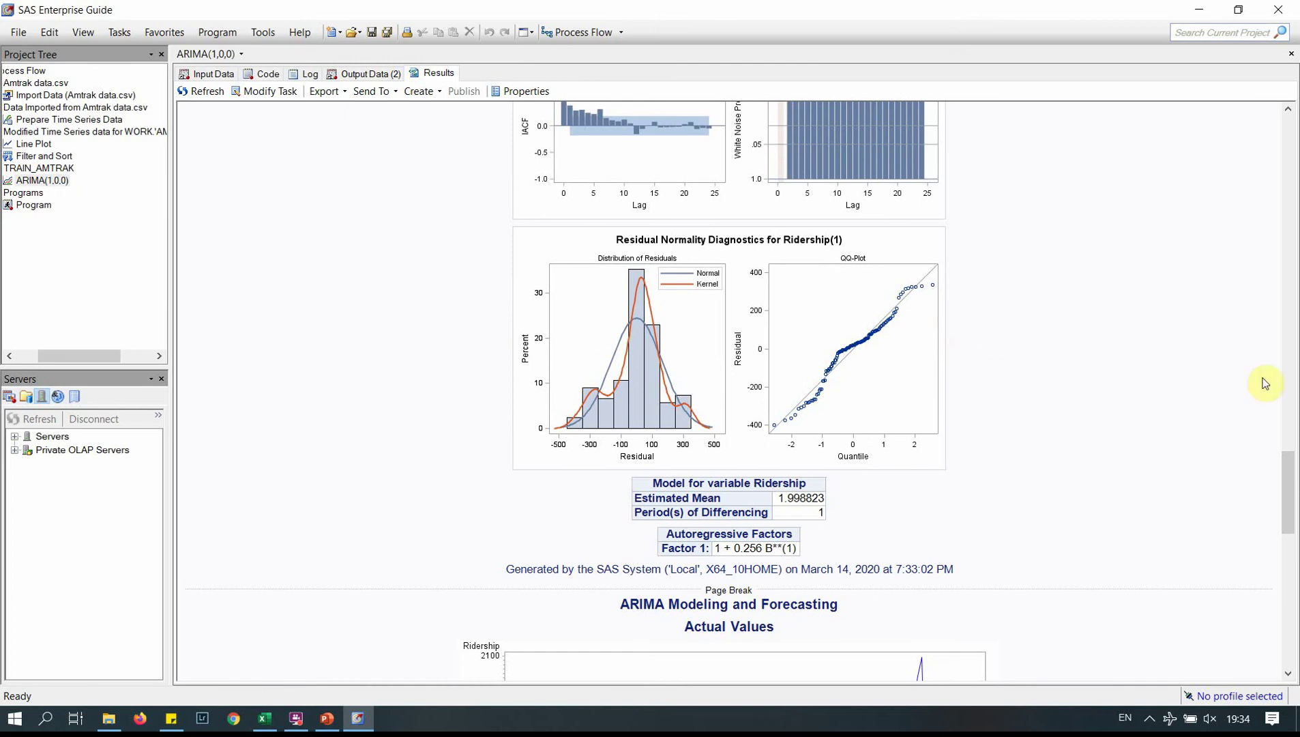
drag(1289, 467, 1296, 309)
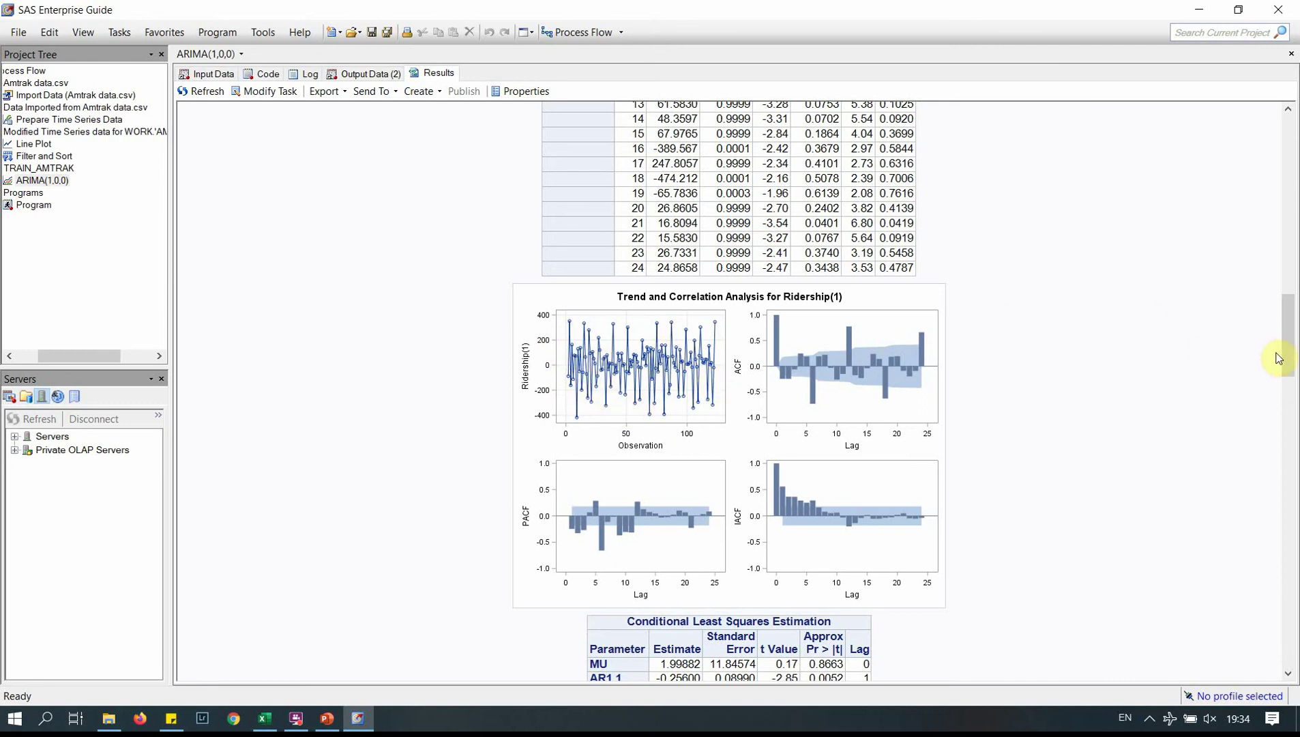
drag(1289, 362, 1293, 176)
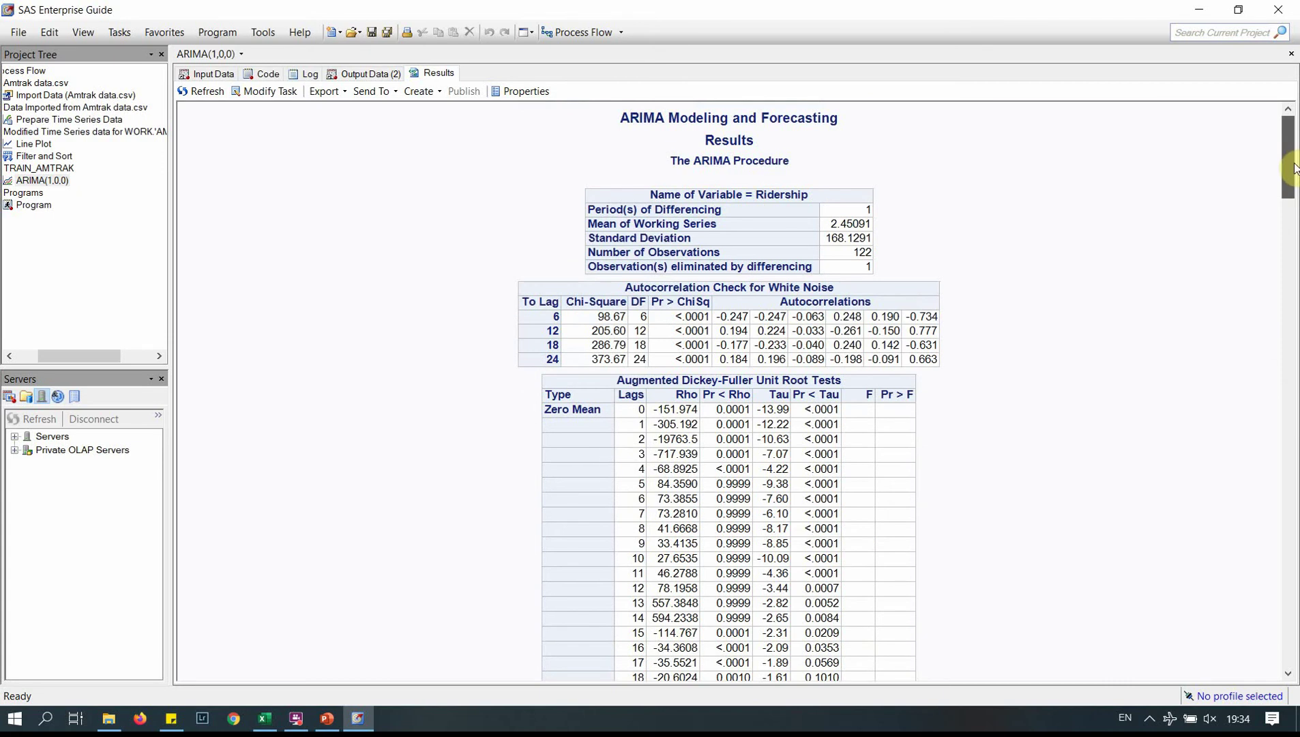
- Copy the entire forecasts output table for BSTA477.TRAIN_AMTRAK together with its column headers
click(376, 73)
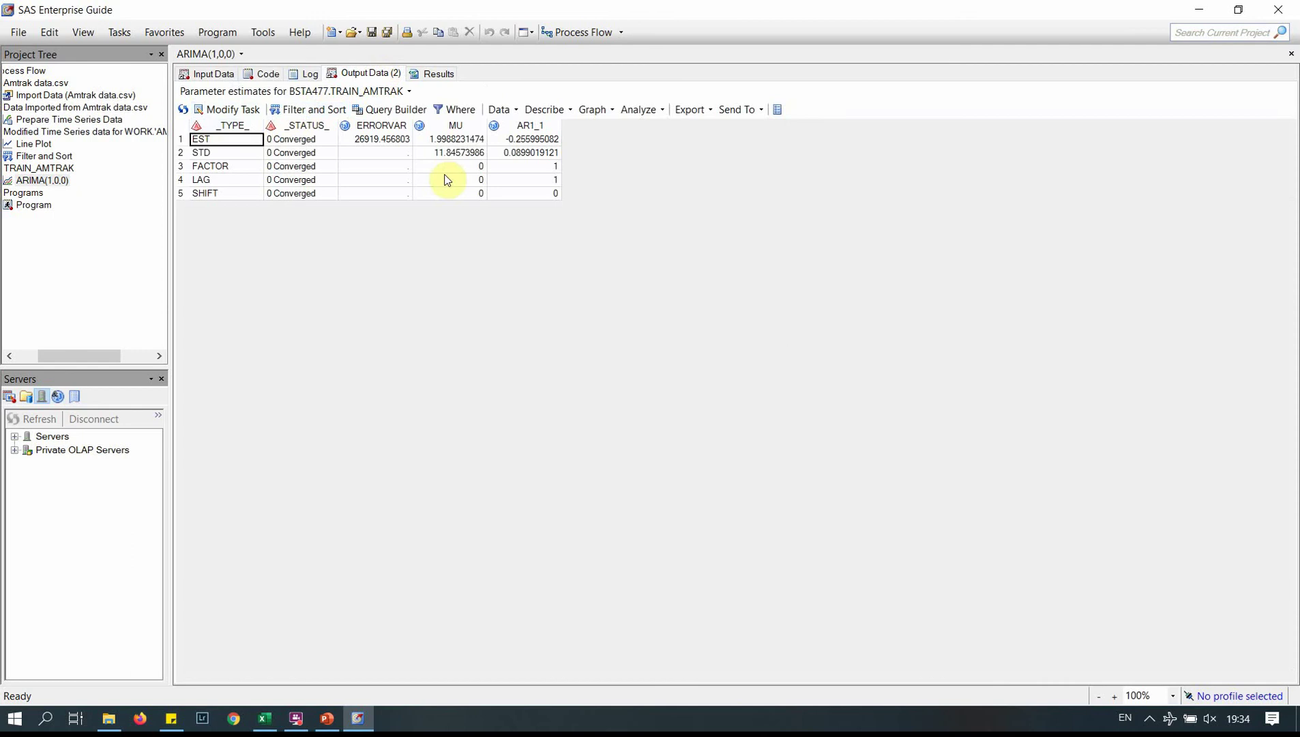
click(396, 91)
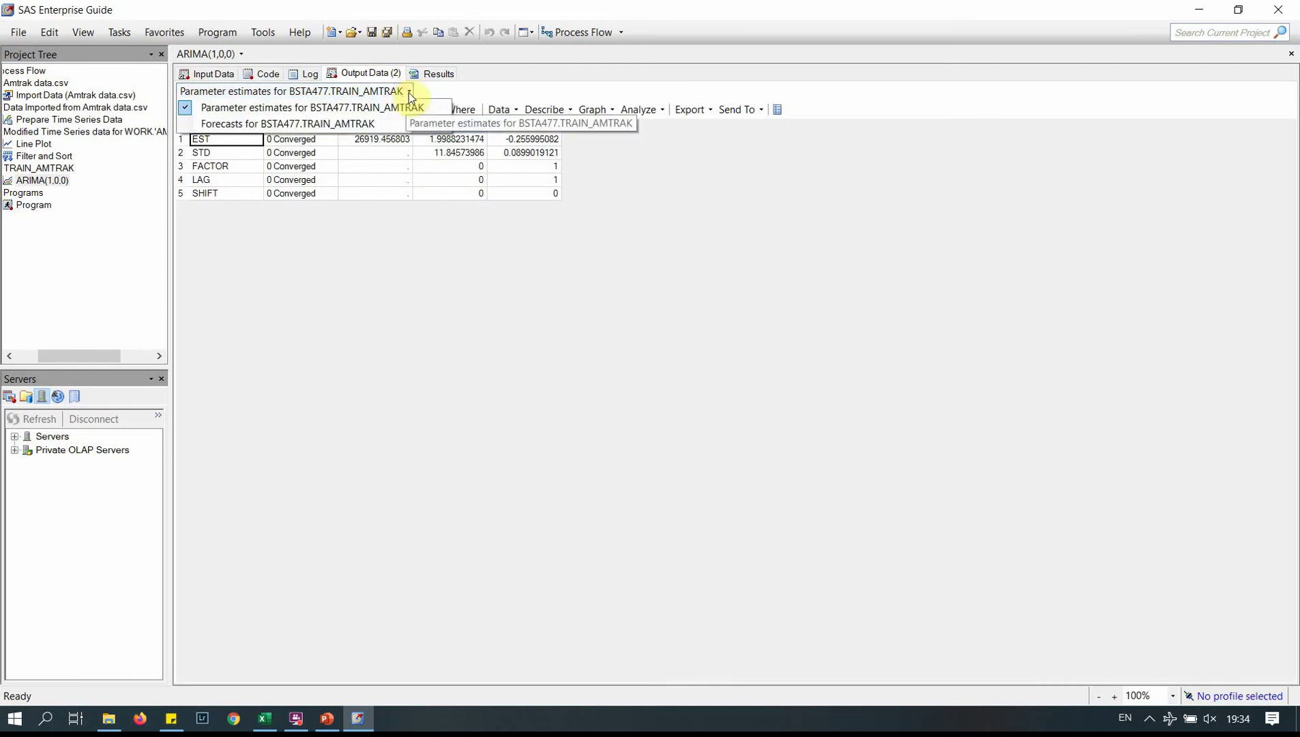
click(348, 123)
click(478, 276)
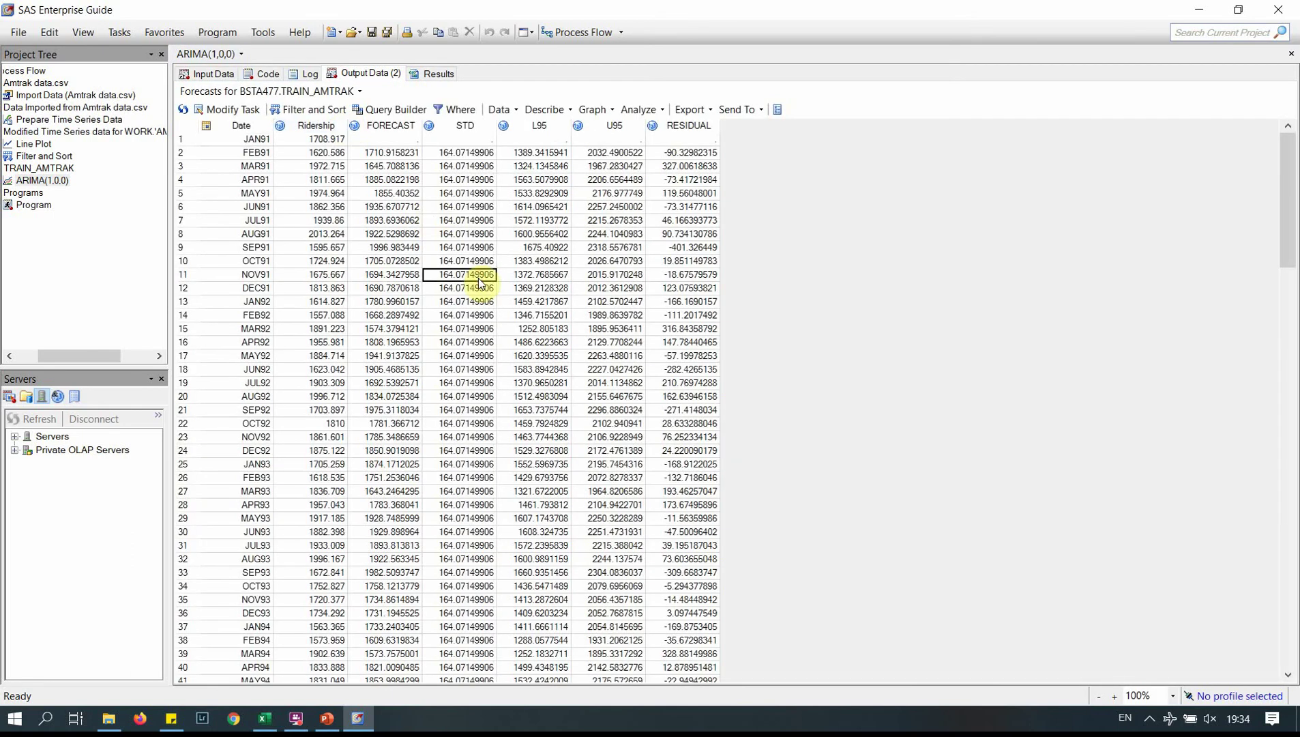
key(ctrl+a)
right_click(478, 280)
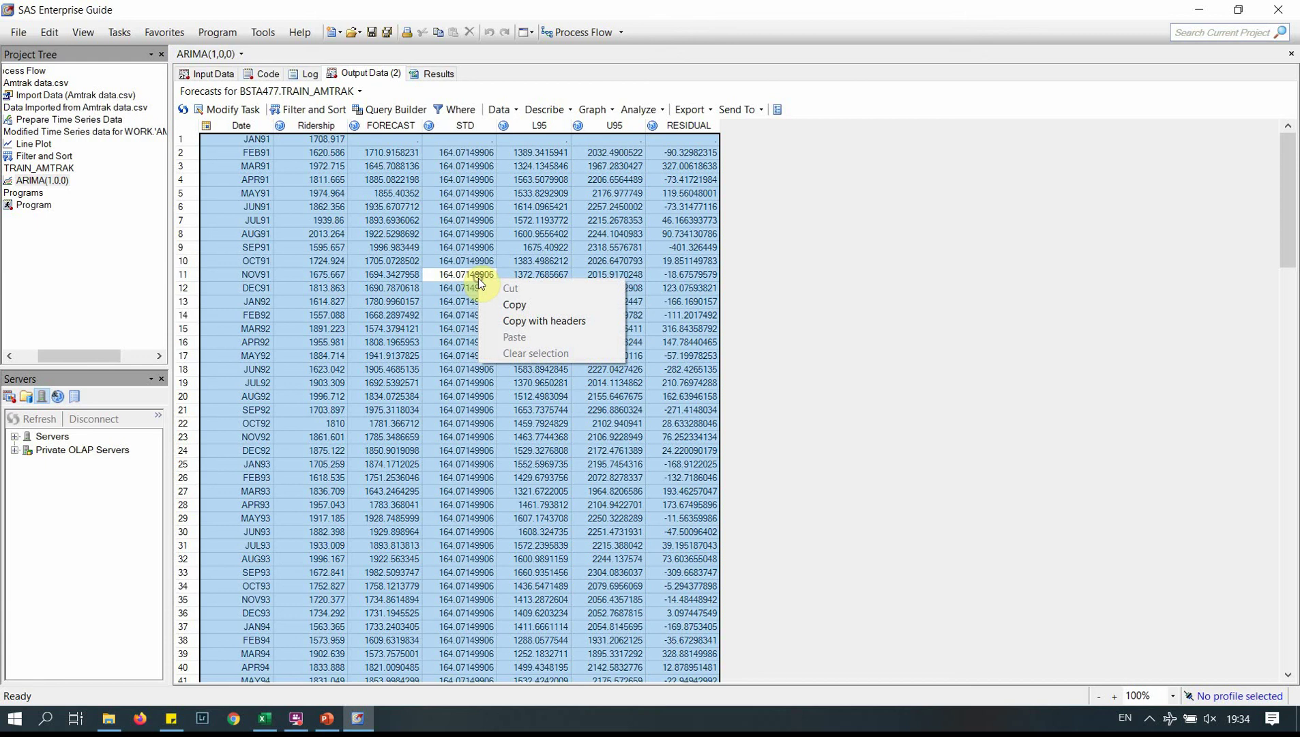
click(523, 322)
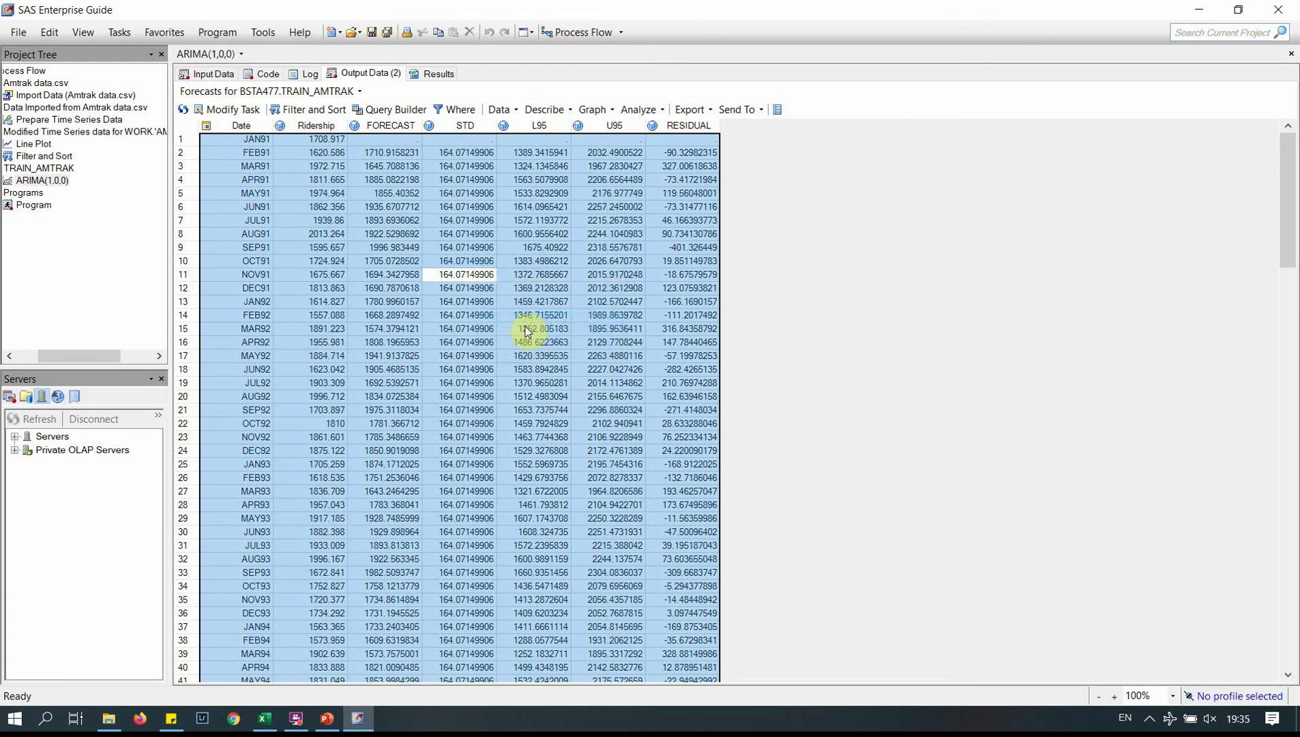
- Switch to Excel, paste the copied forecasts into a new worksheet, and rename that sheet ARIMA(1,1,0)
click(268, 719)
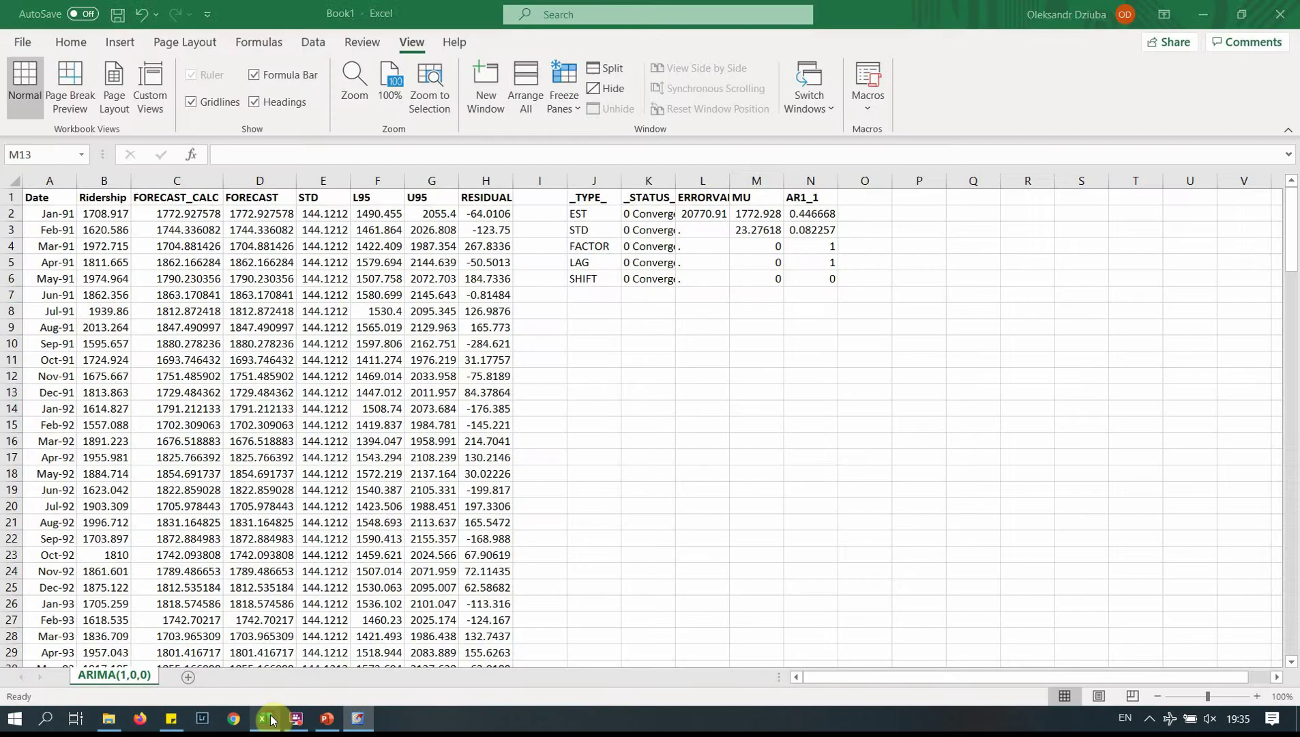
click(189, 676)
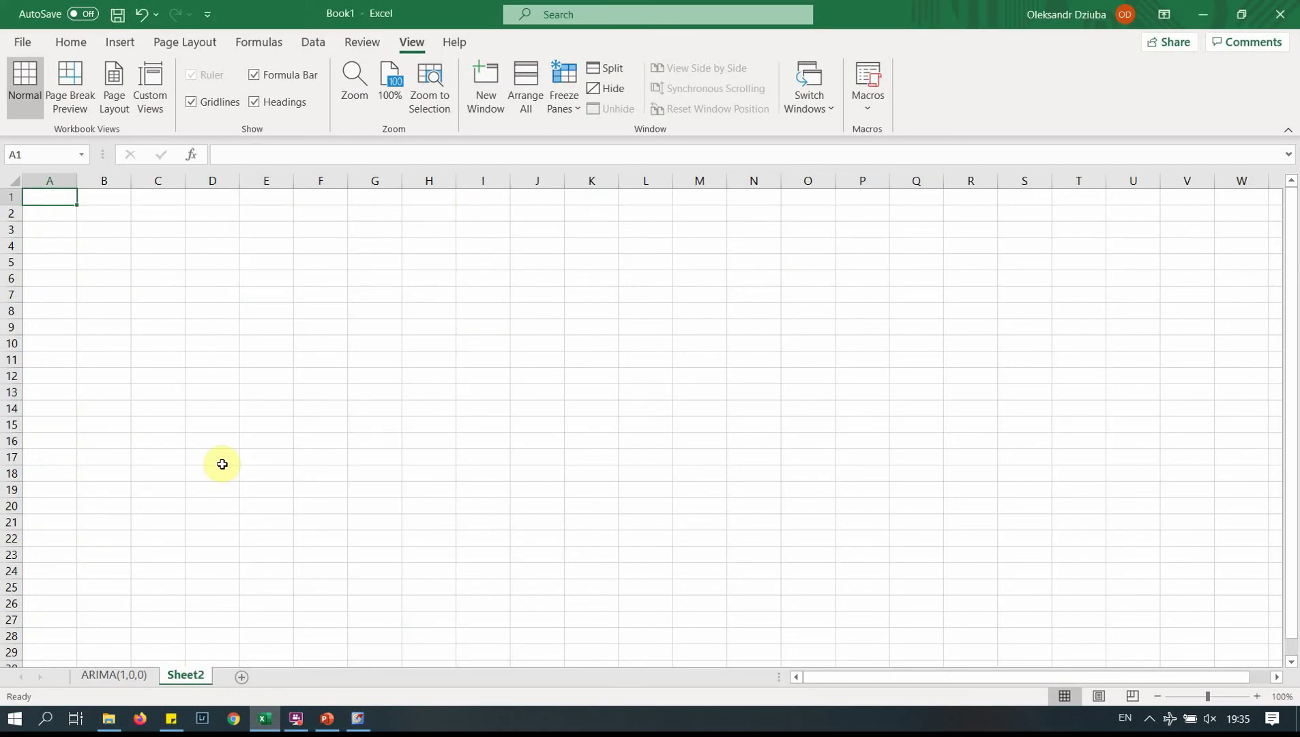
key(ctrl+v)
double_click(186, 676)
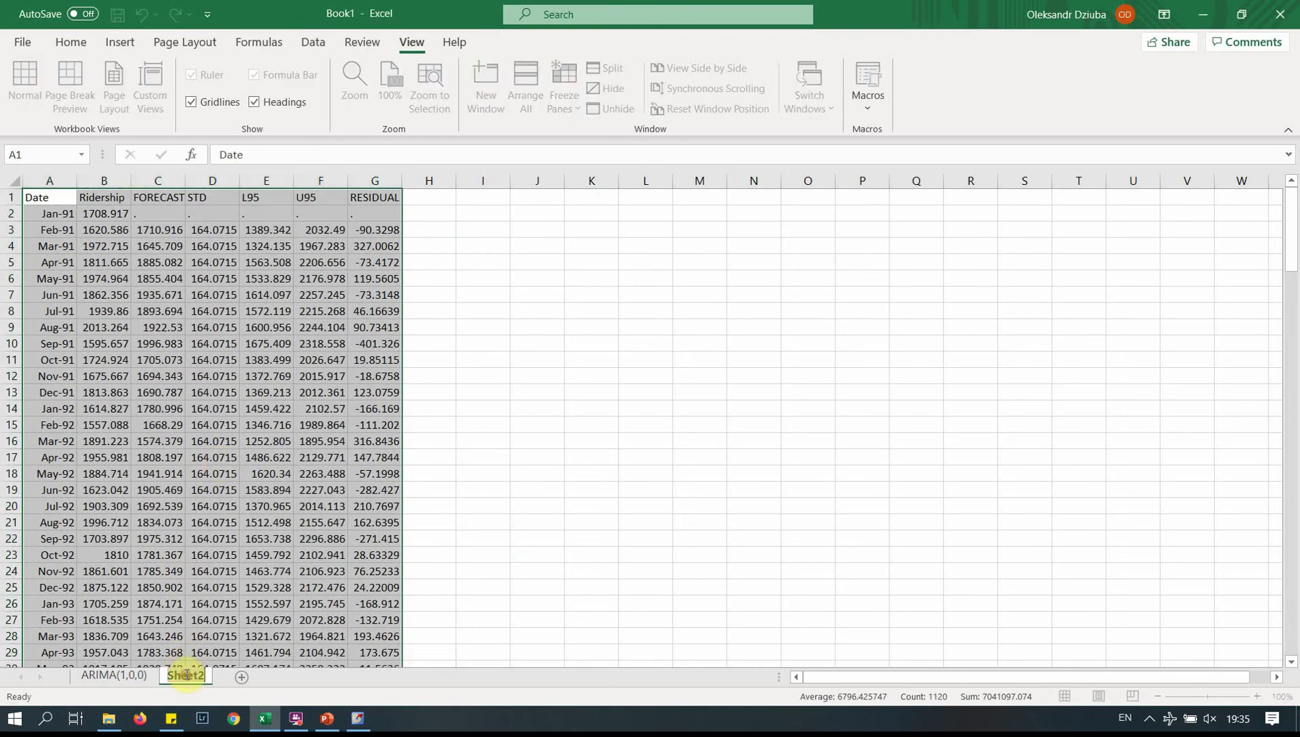
text(A)
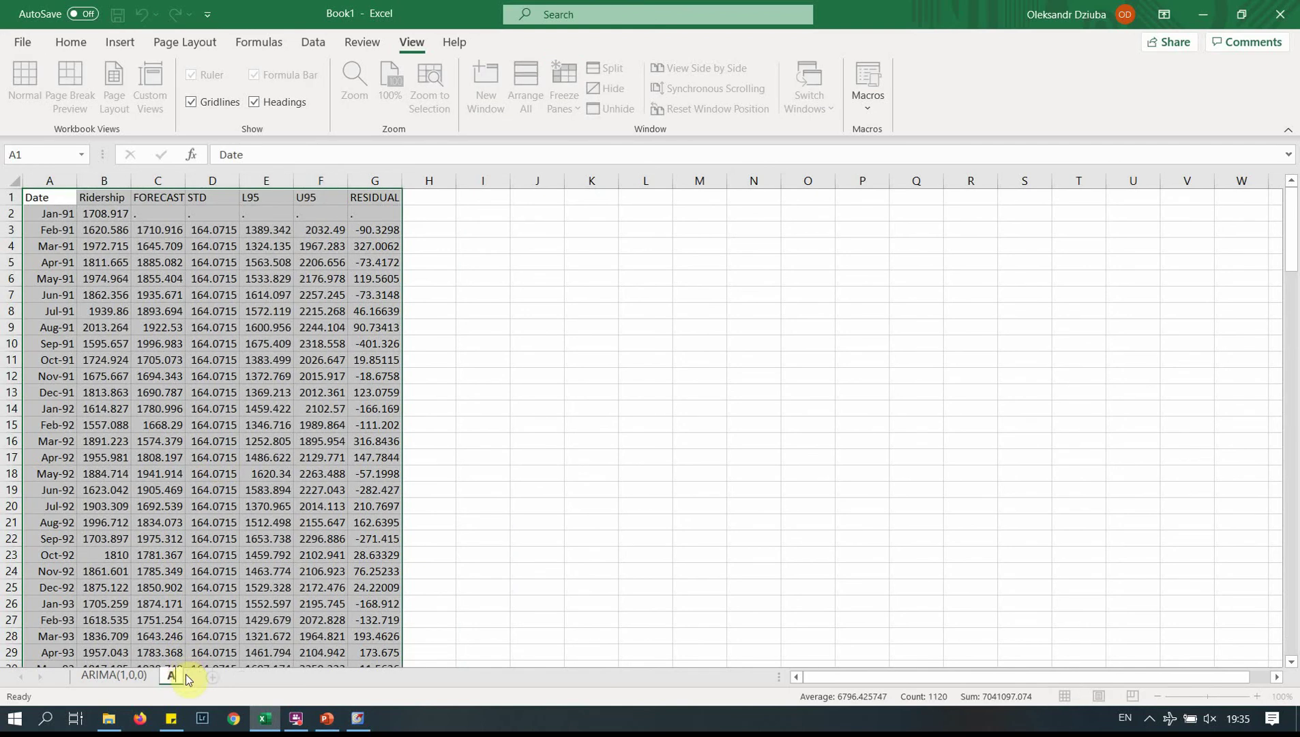
text(RIMA(1,1,)
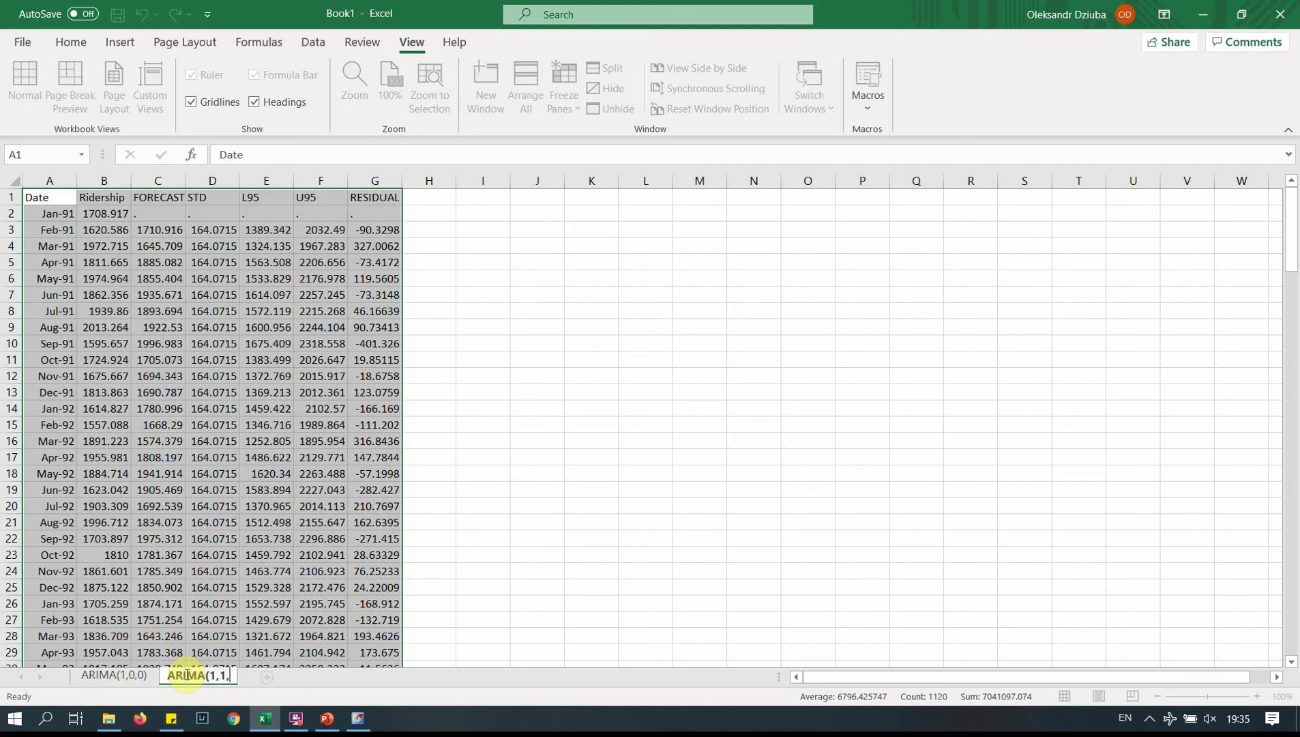
text(0))
key(Return)
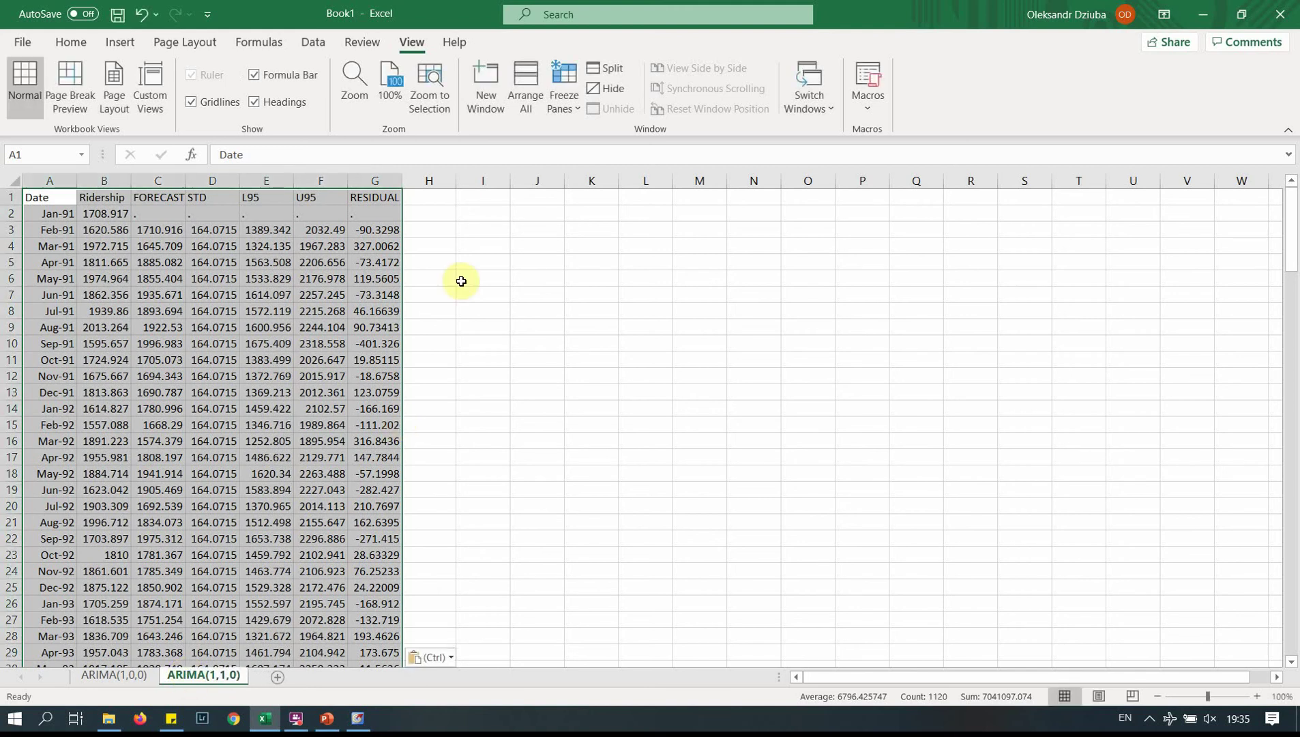
- Copy the parameter estimates table with headers from SAS Enterprise Guide and paste it at cell I1 of the Excel ARIMA(1,1,0) sheet
click(472, 203)
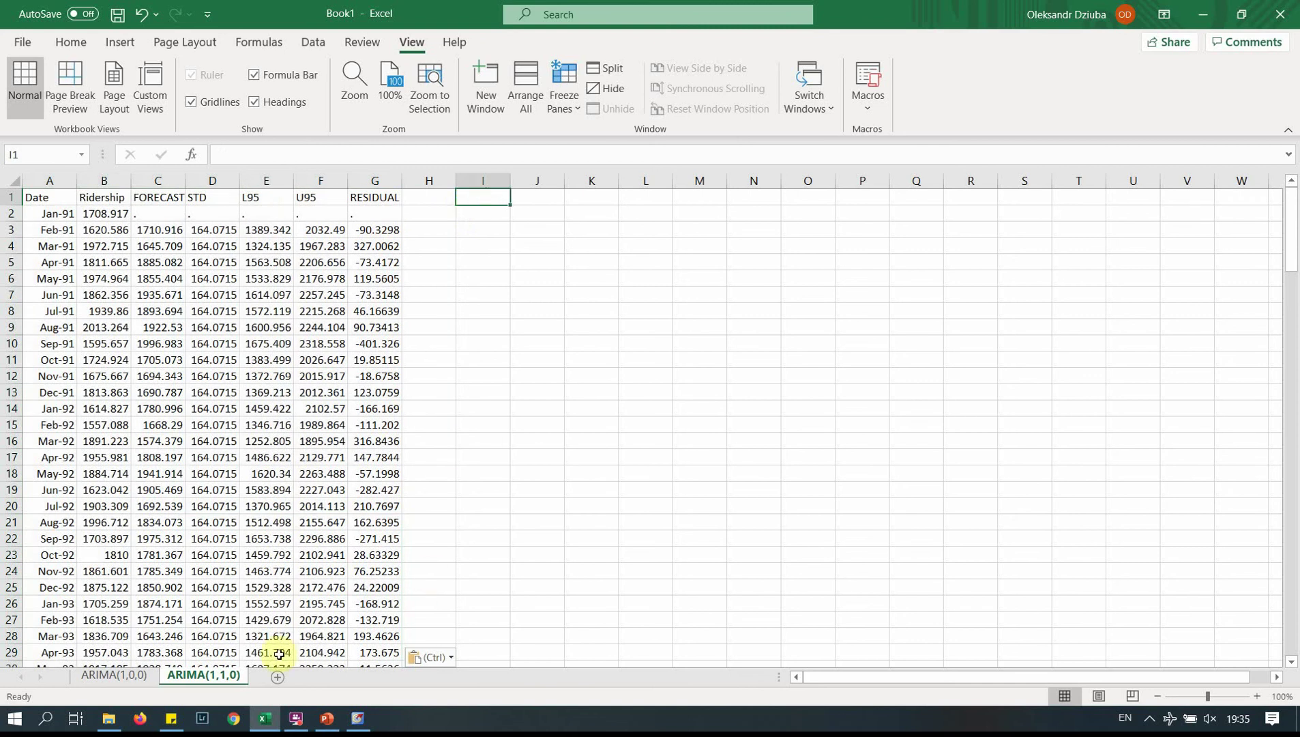
click(360, 722)
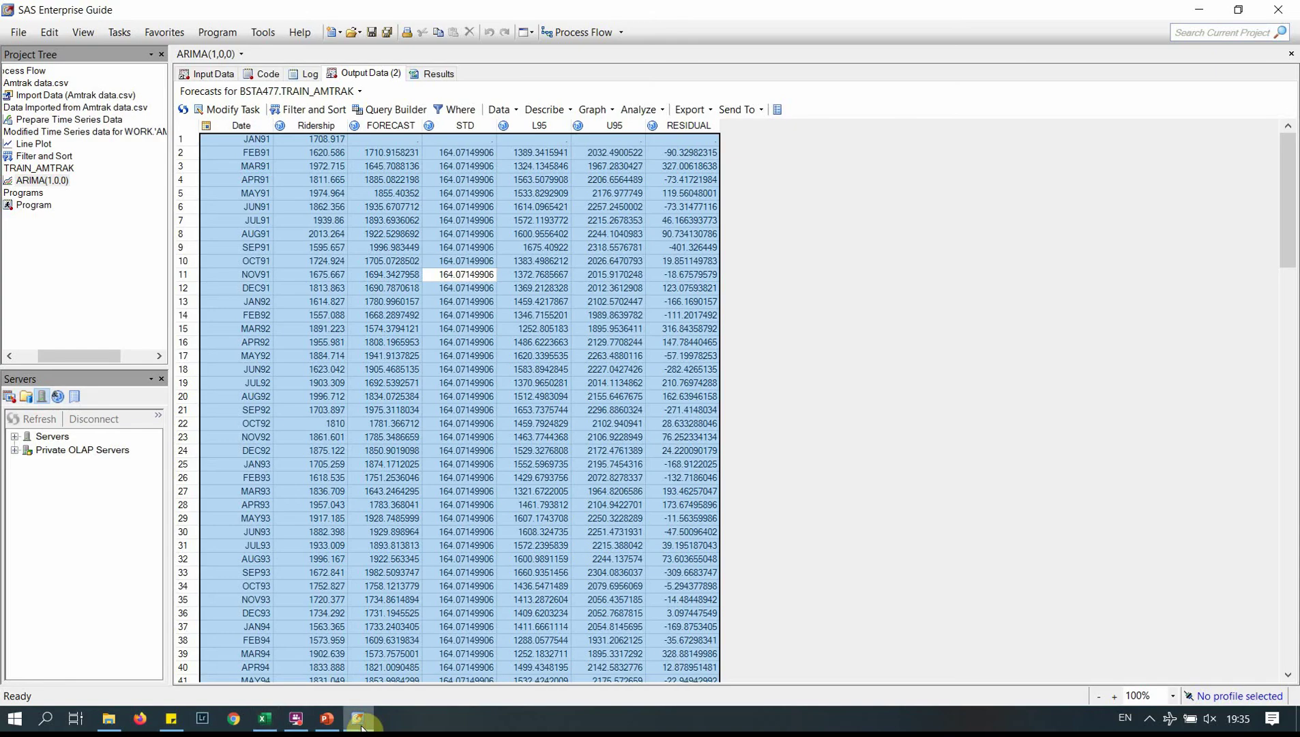
click(362, 92)
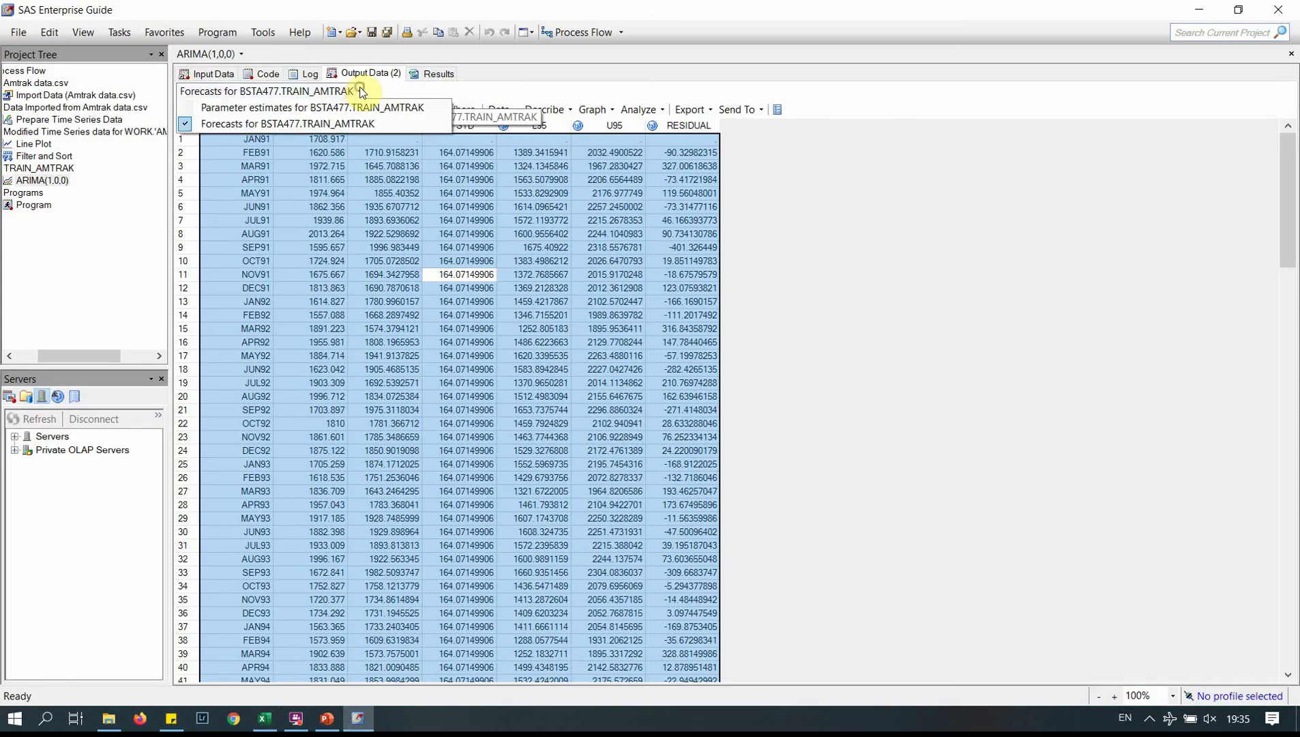
click(368, 105)
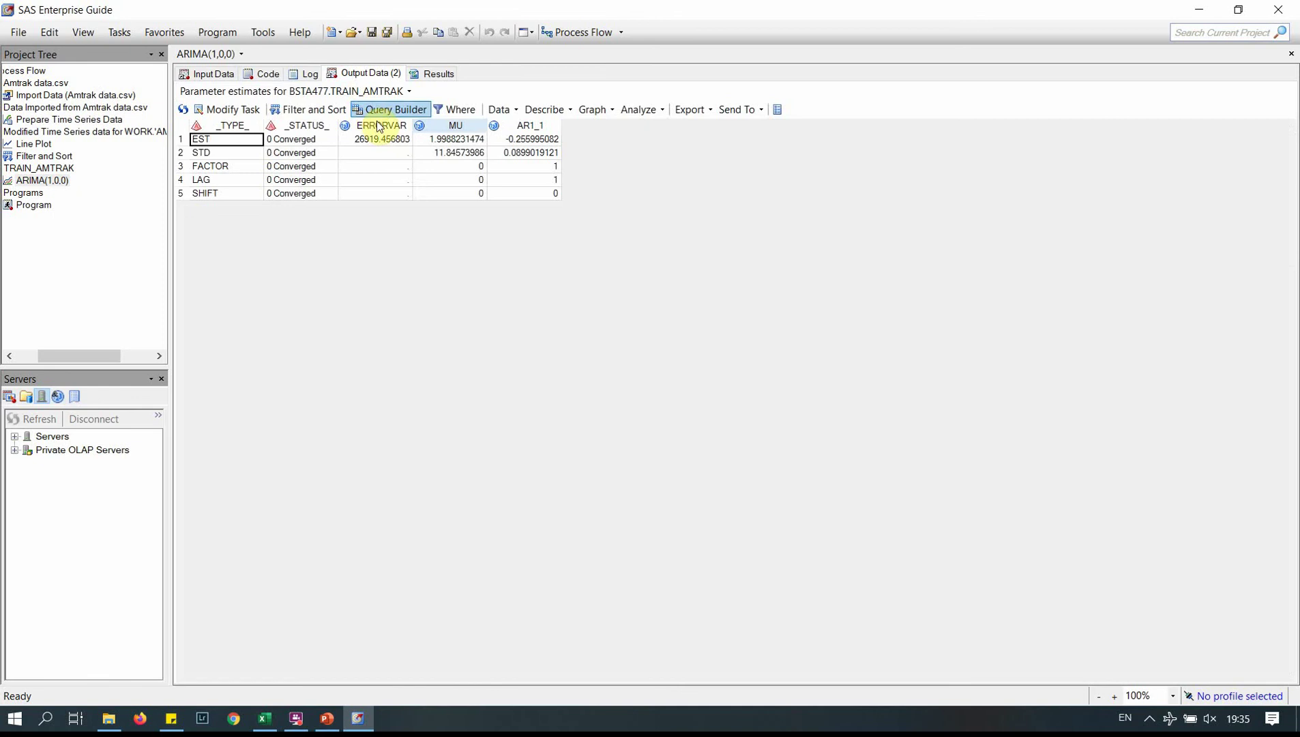
key(ctrl+a)
right_click(396, 171)
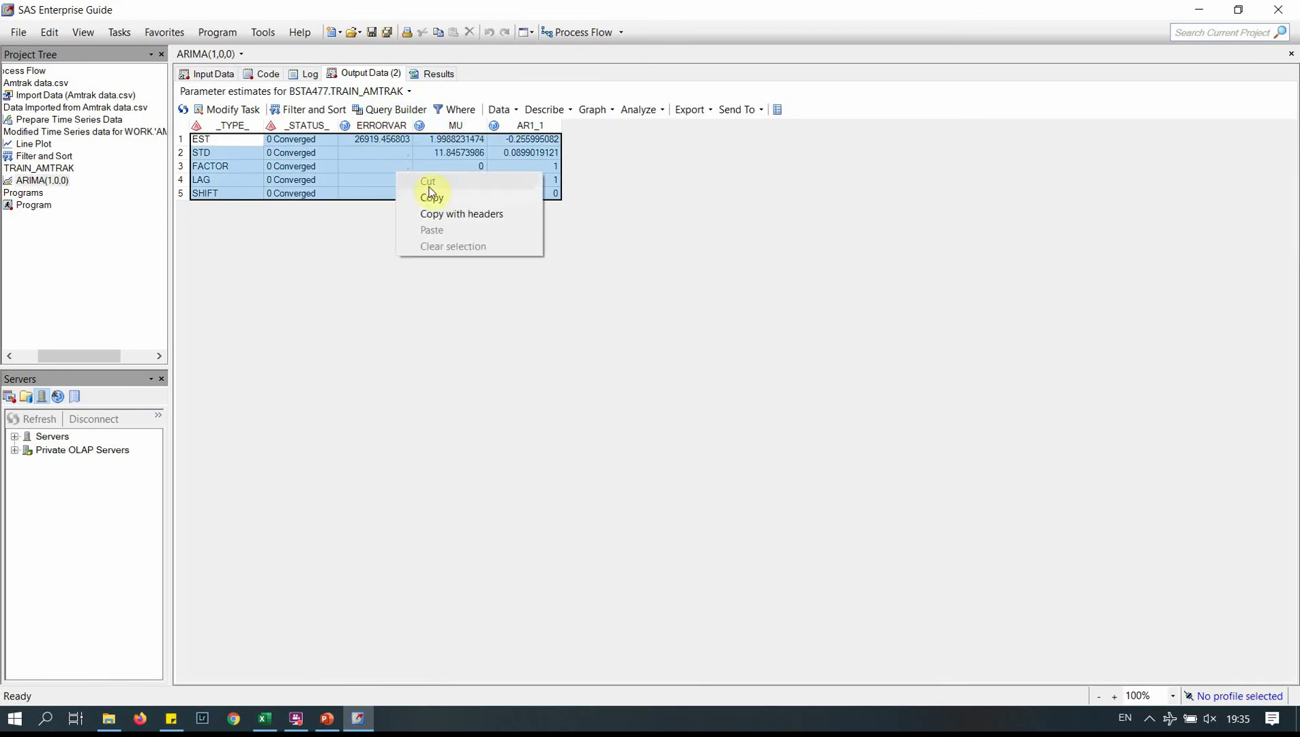
click(454, 213)
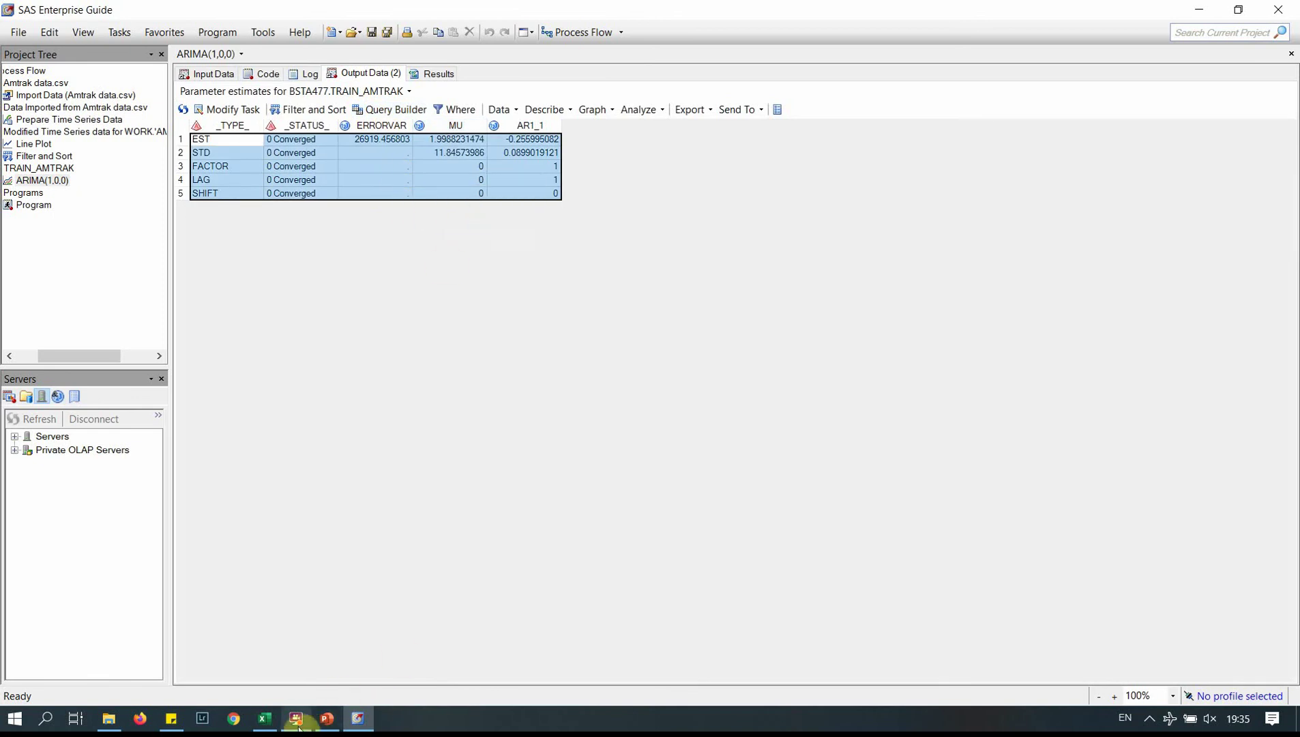
click(264, 718)
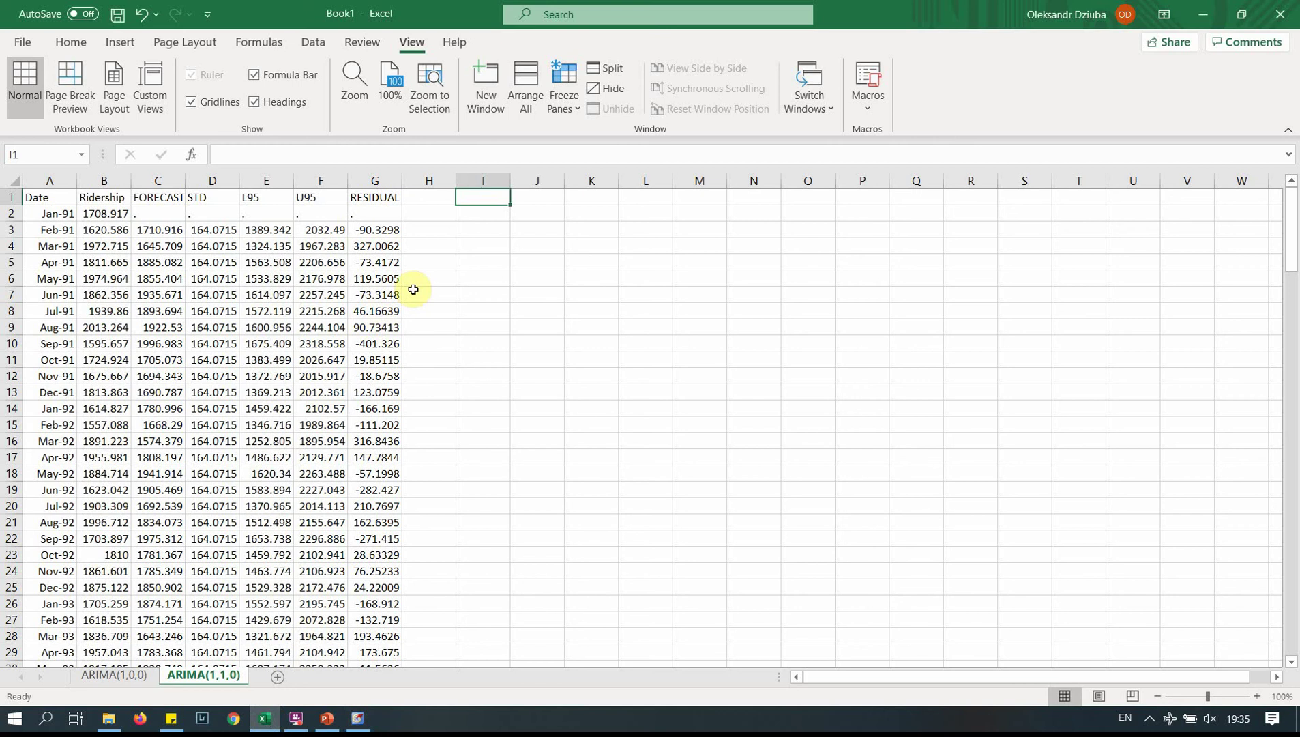
key(ctrl+v)
click(539, 356)
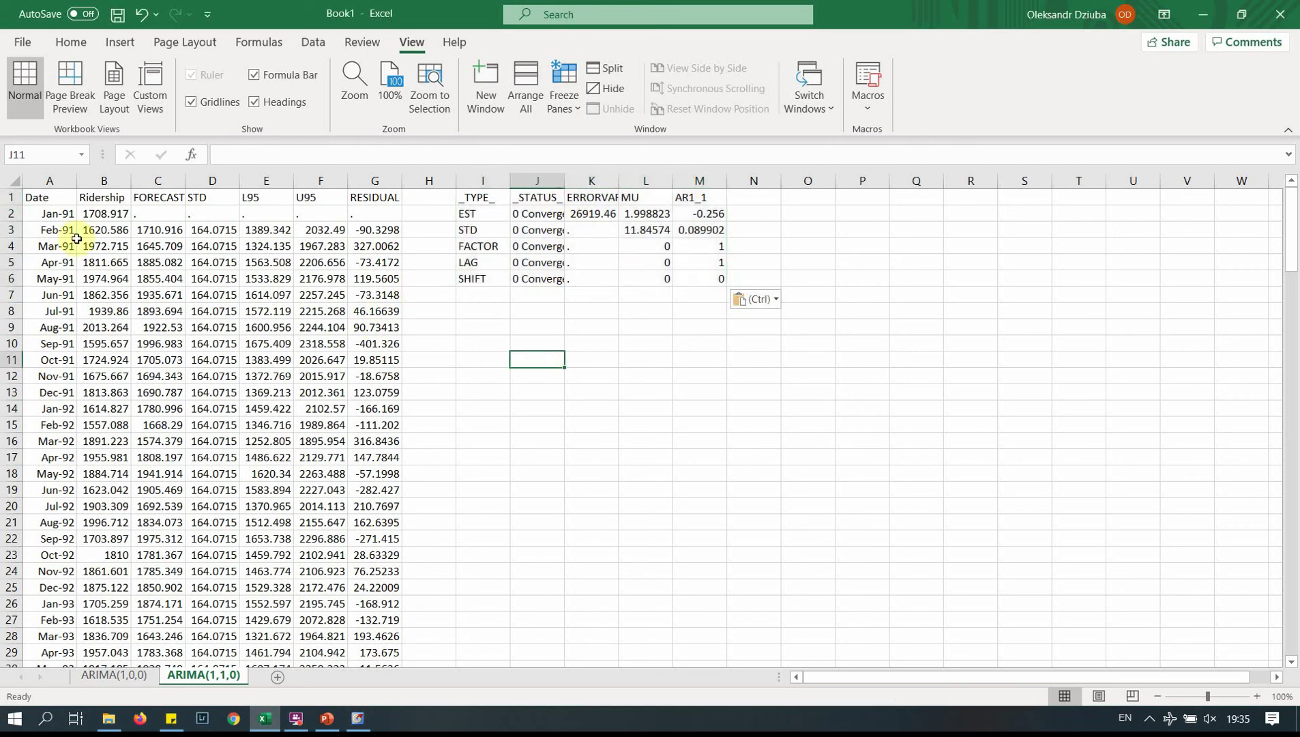
- Make the header row of the ARIMA(1,1,0) sheet bold
click(13, 198)
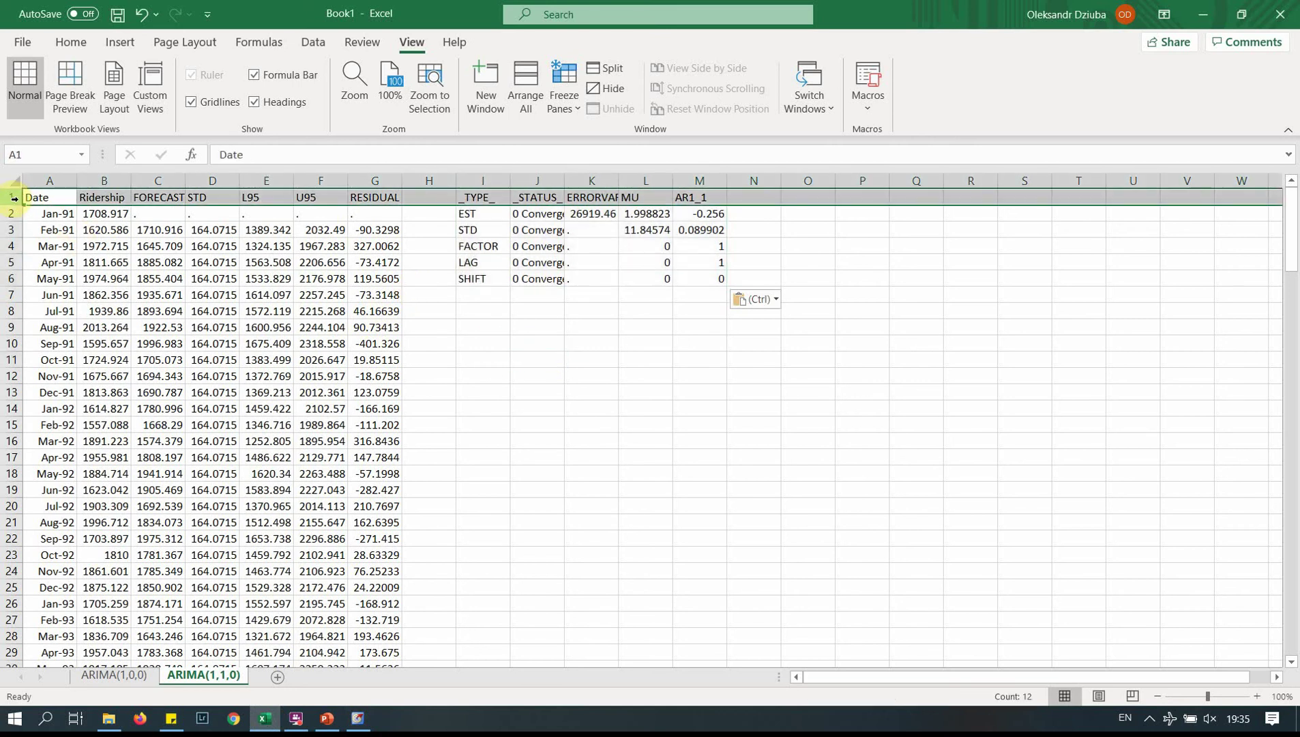
key(ctrl+b)
click(489, 387)
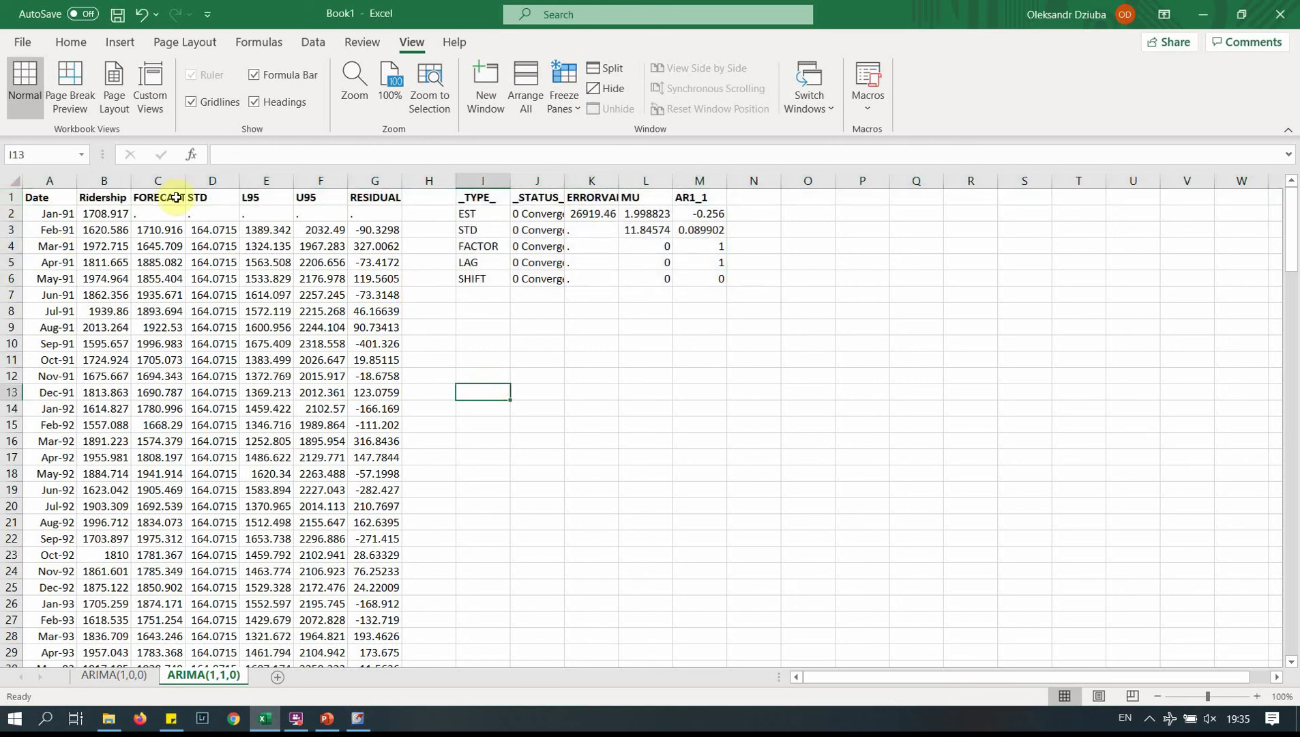
- Insert a column before FORECAST, head it FORECAST_CALC, and fit the column width to the heading
click(168, 176)
right_click(168, 177)
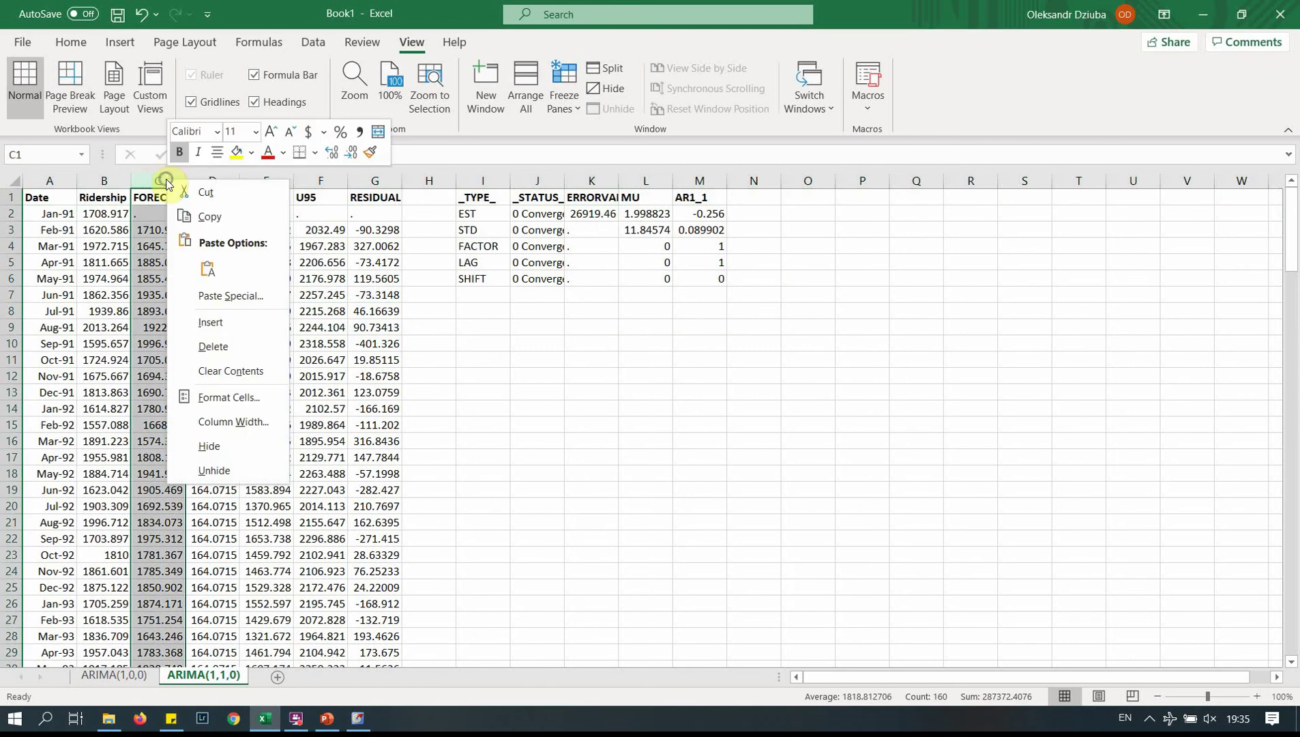
click(225, 326)
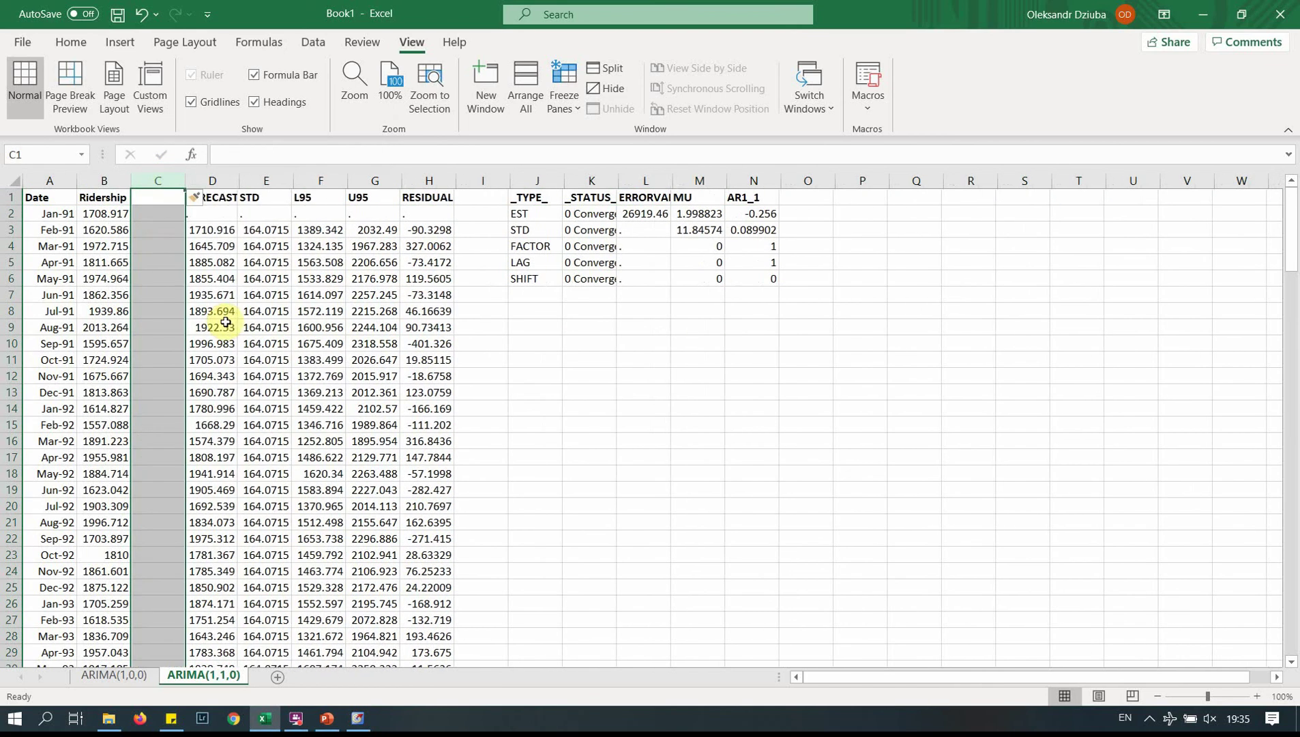
click(151, 194)
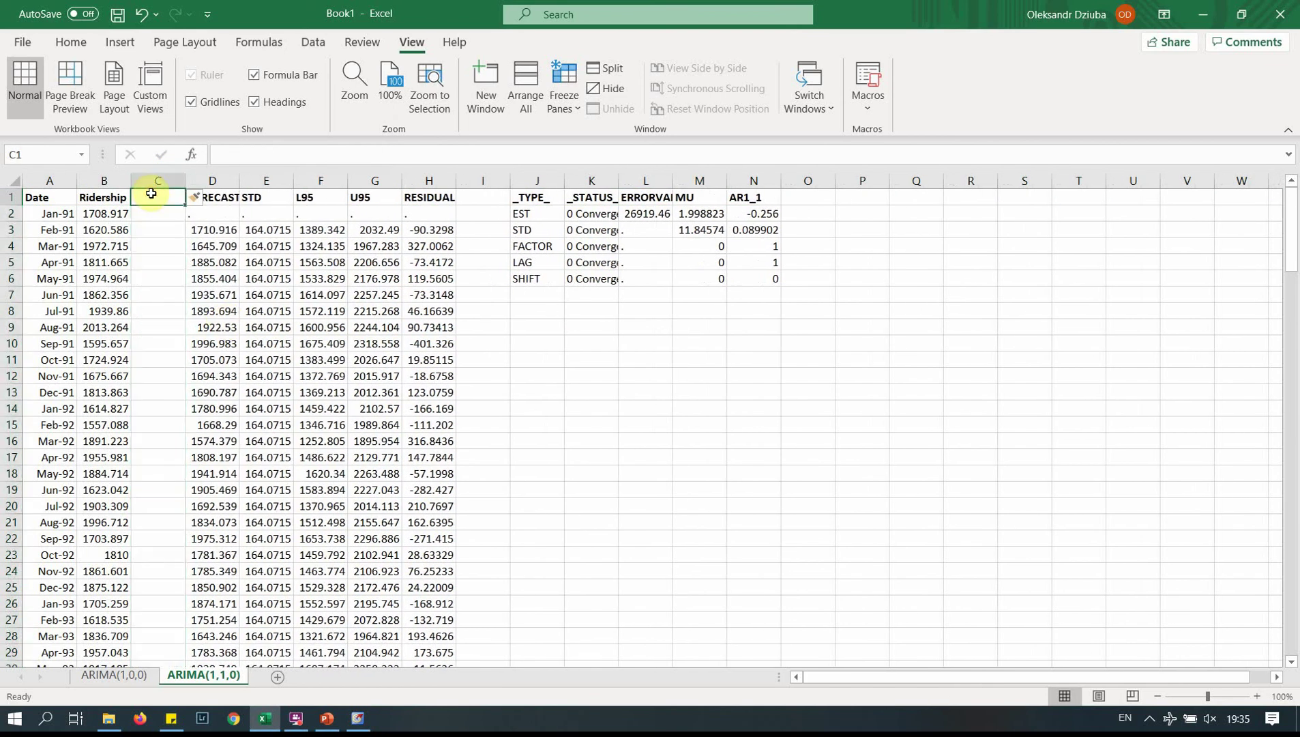
key(Caps_Lock)
key(Caps_Lock)
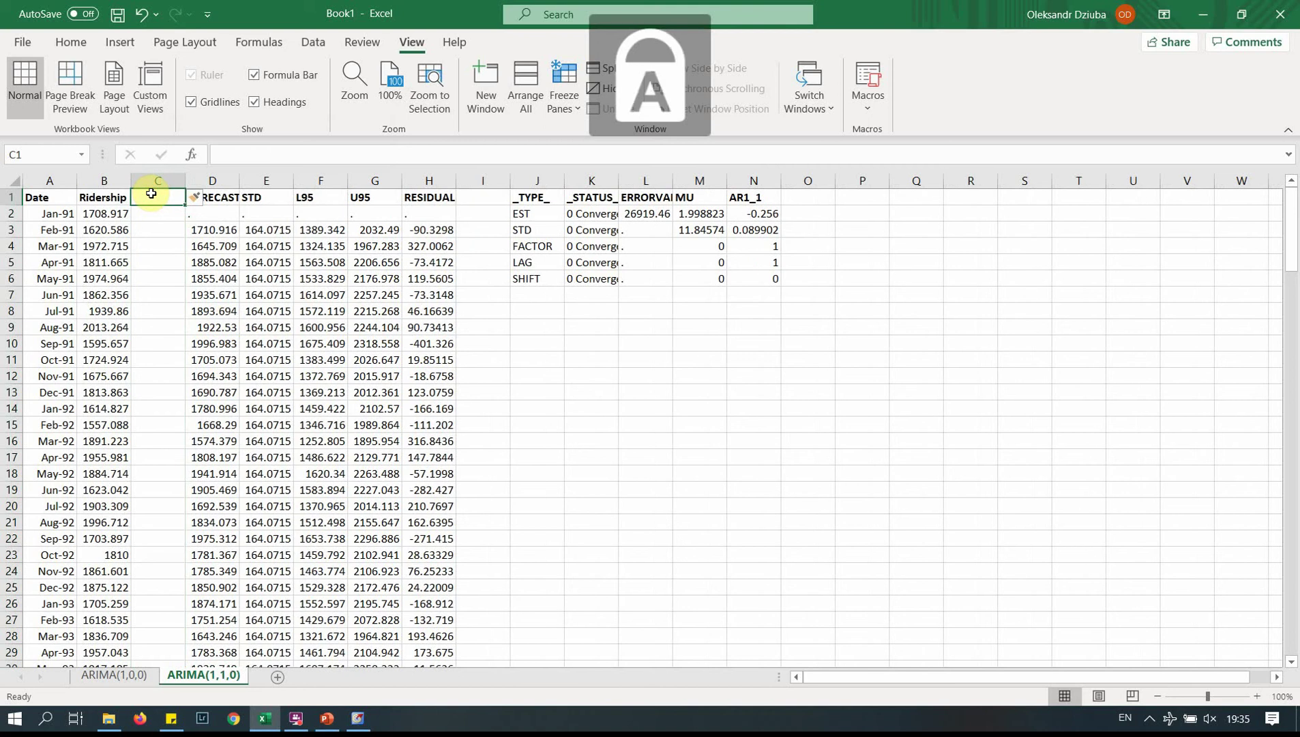
text(FORECAST)
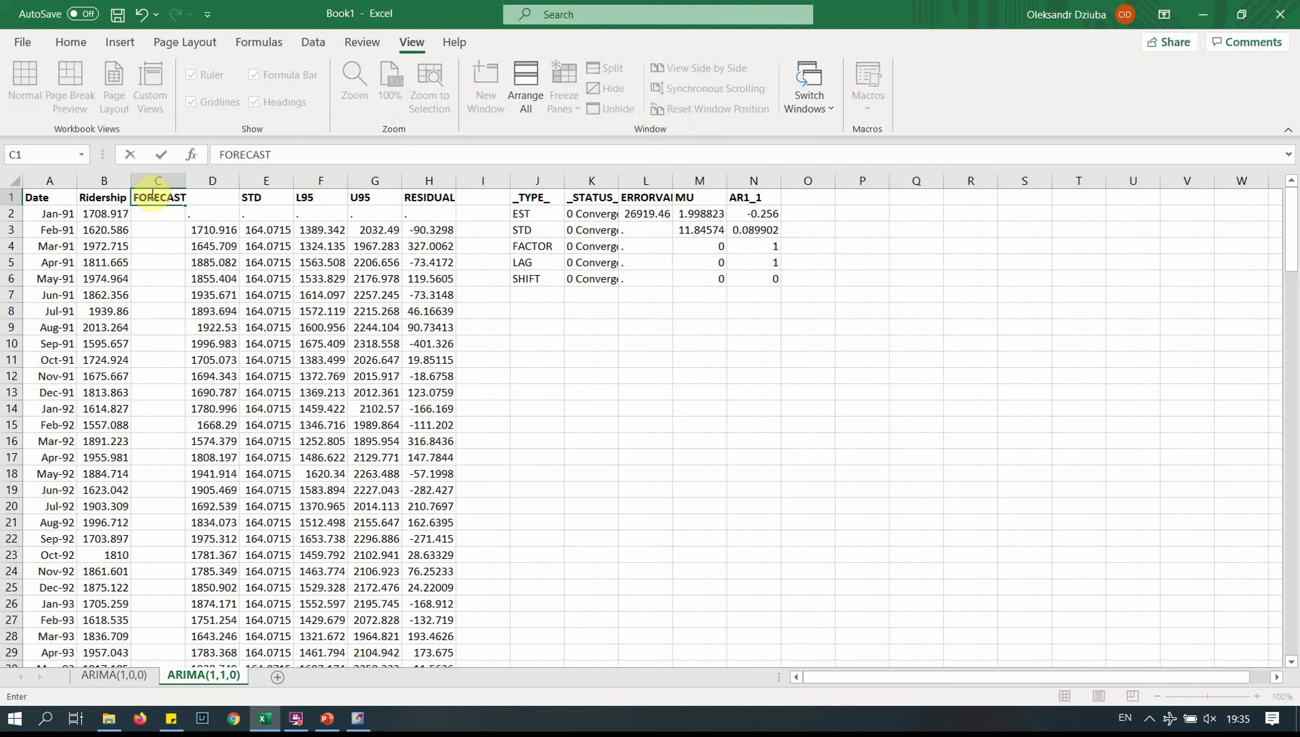
text(_CALC)
key(Return)
double_click(185, 180)
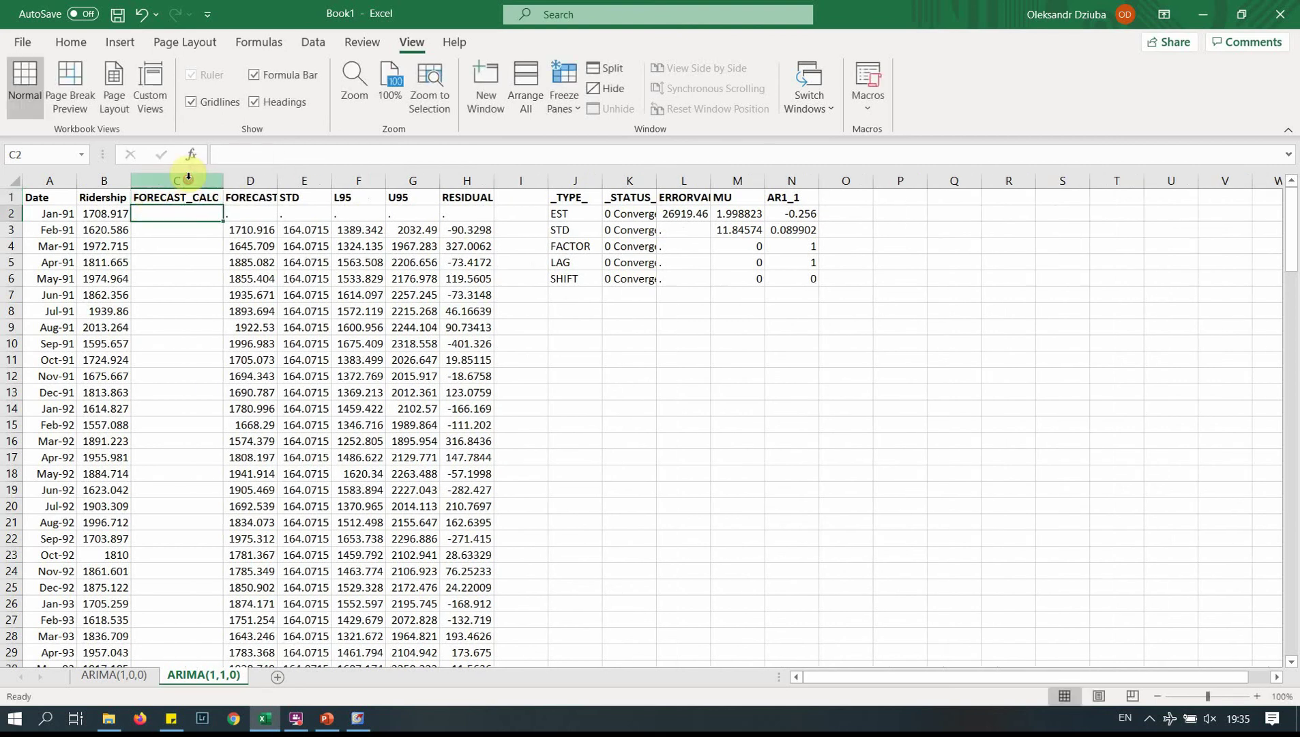
- Enter a period as the missing-value marker for Jan-91 in cell C2 of the FORECAST_CALC column
click(201, 294)
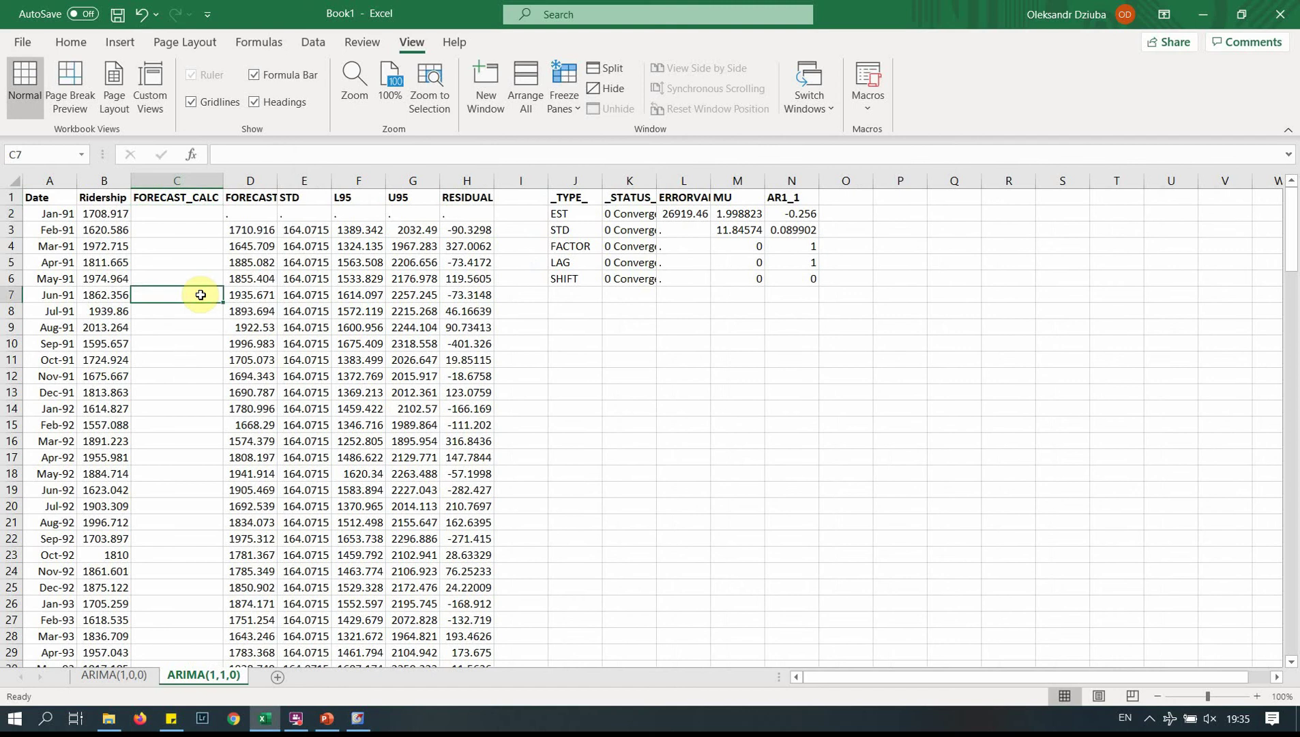
key(Up)
key(Up)
key(Up)
key(Up)
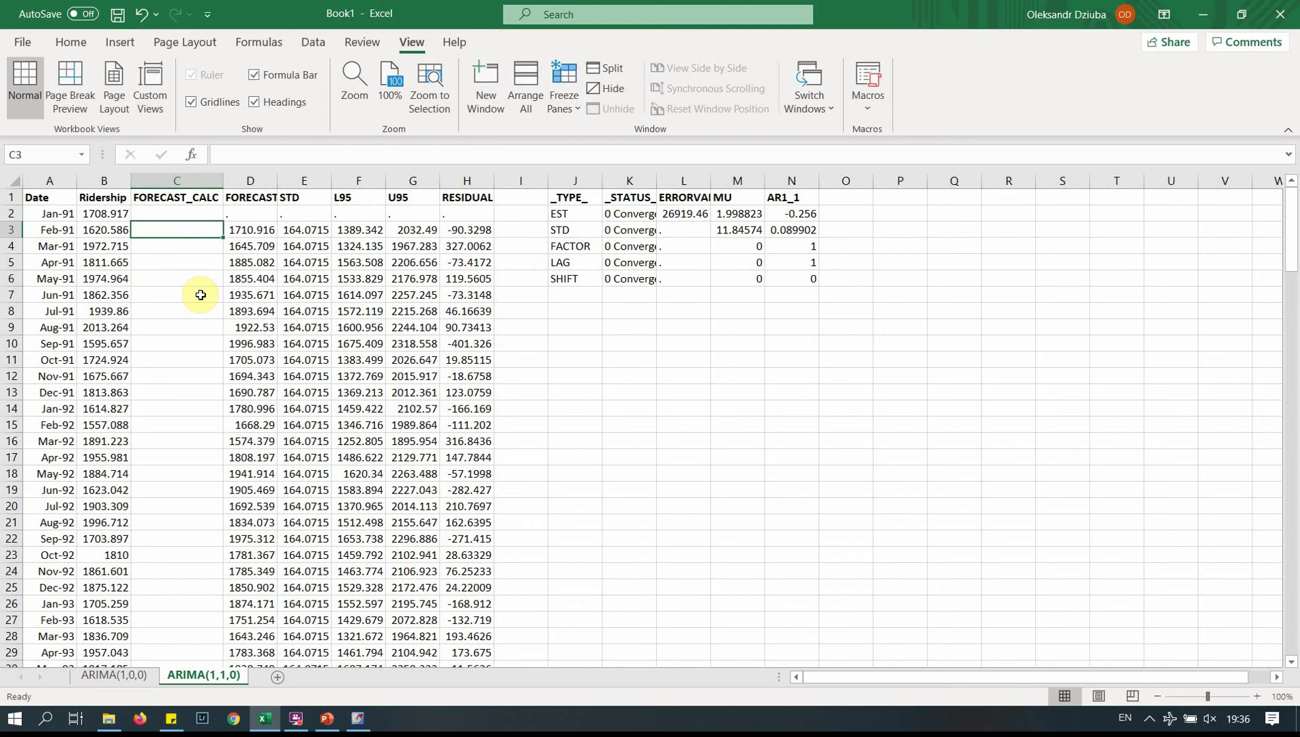
key(Up)
text(.)
key(Return)
- Calculate the Feb-91 forecast in C3 with =B2+M2 and fit the FORECAST column's width so both values can be compared
text(=)
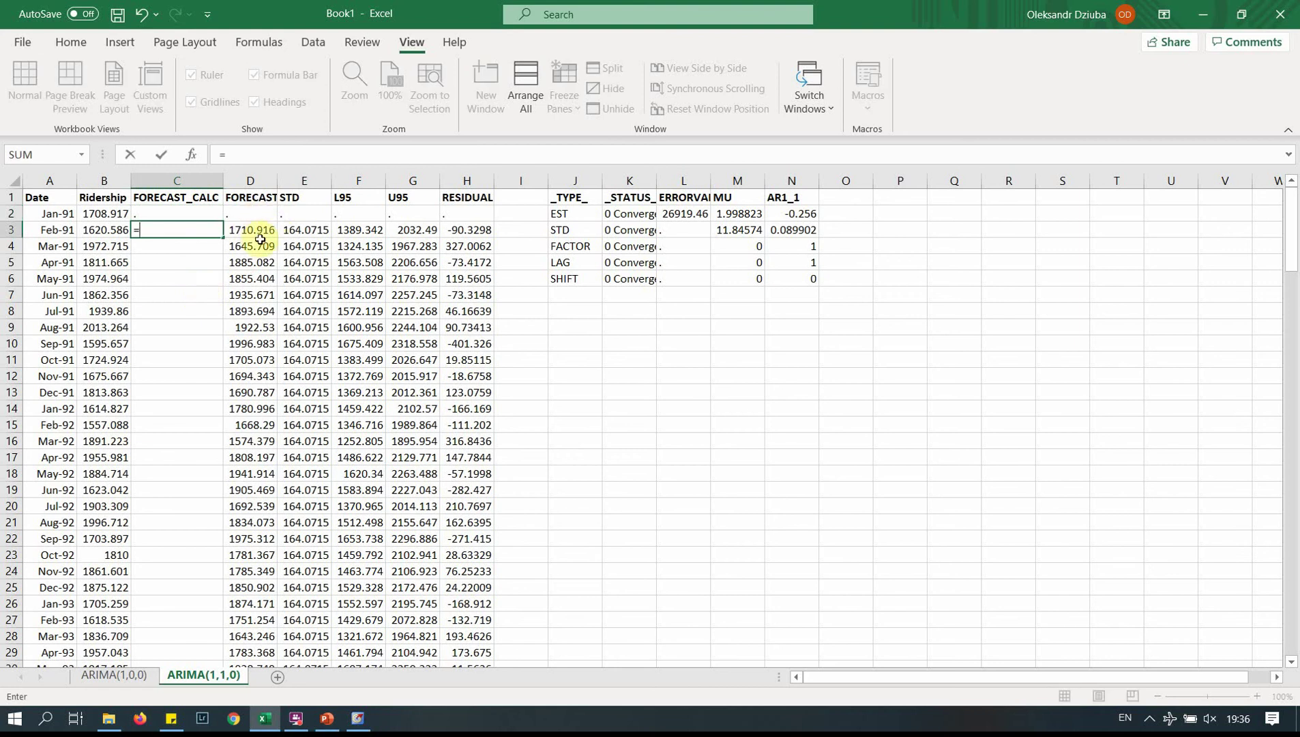
click(109, 212)
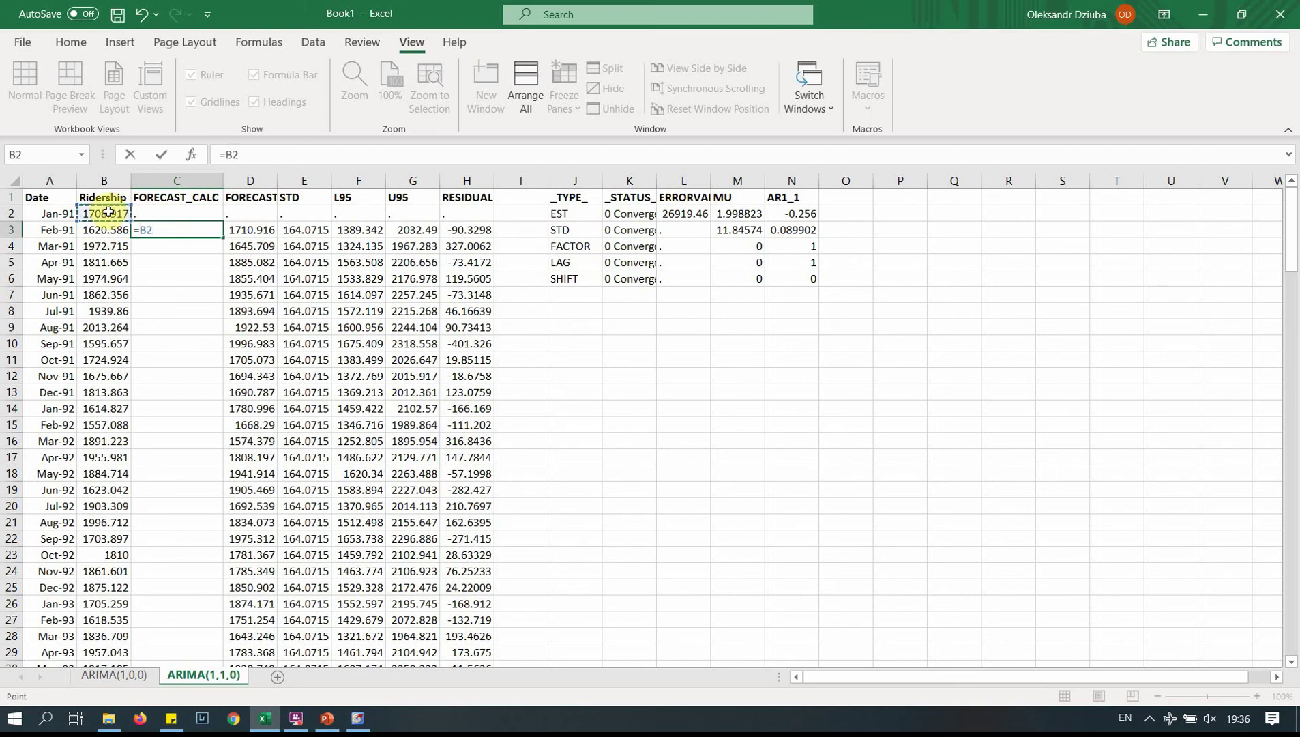
text(+)
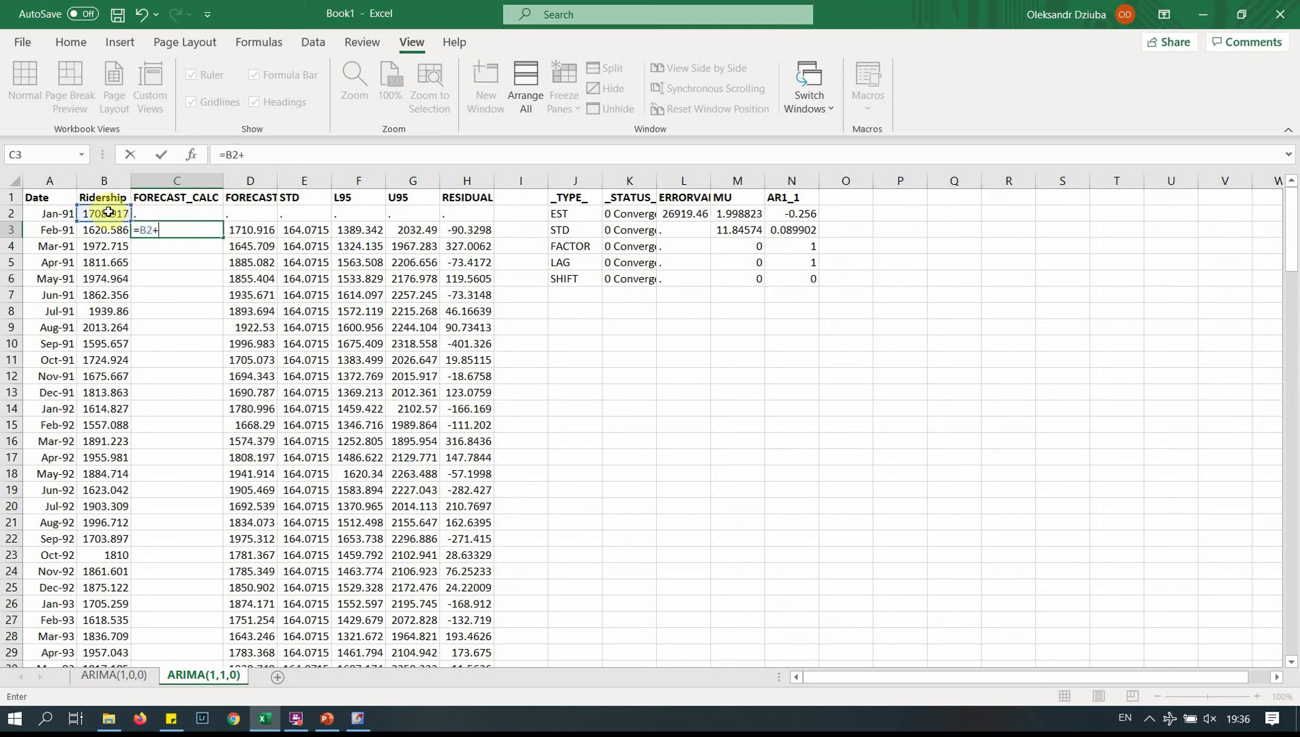
click(731, 217)
key(Return)
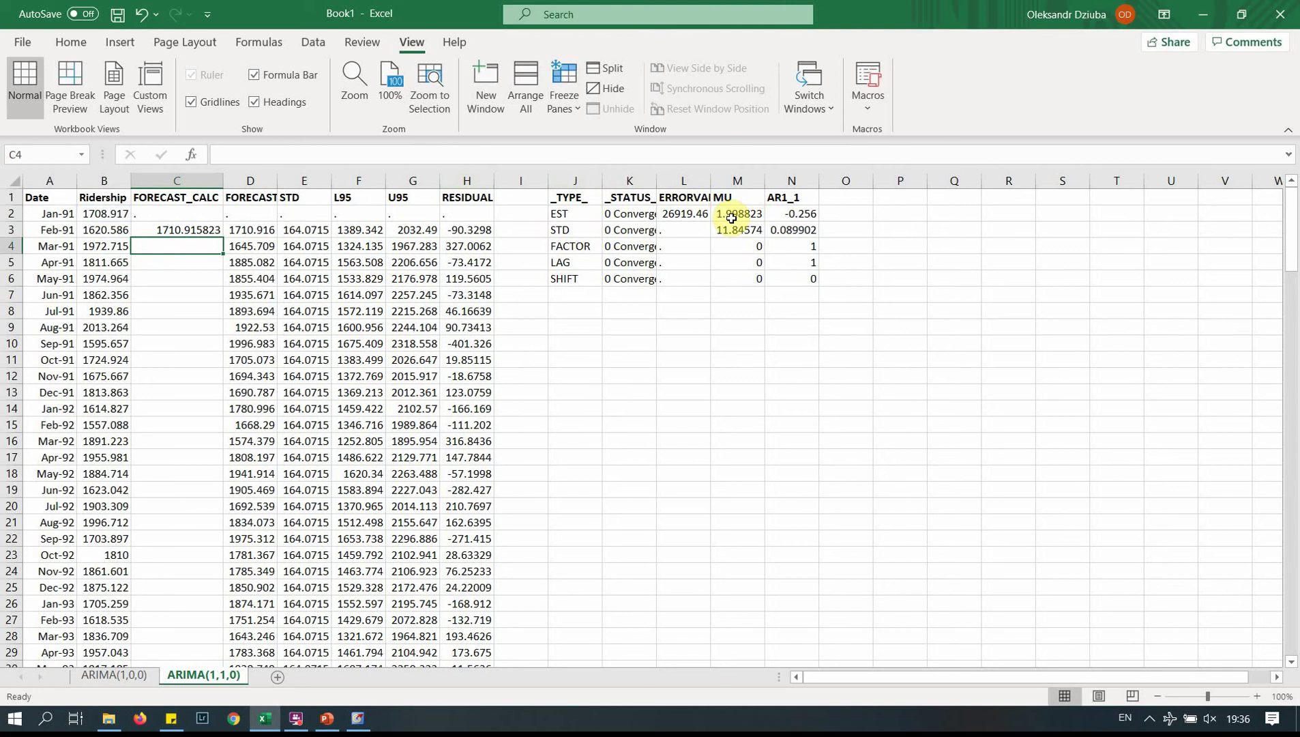
double_click(278, 180)
click(194, 227)
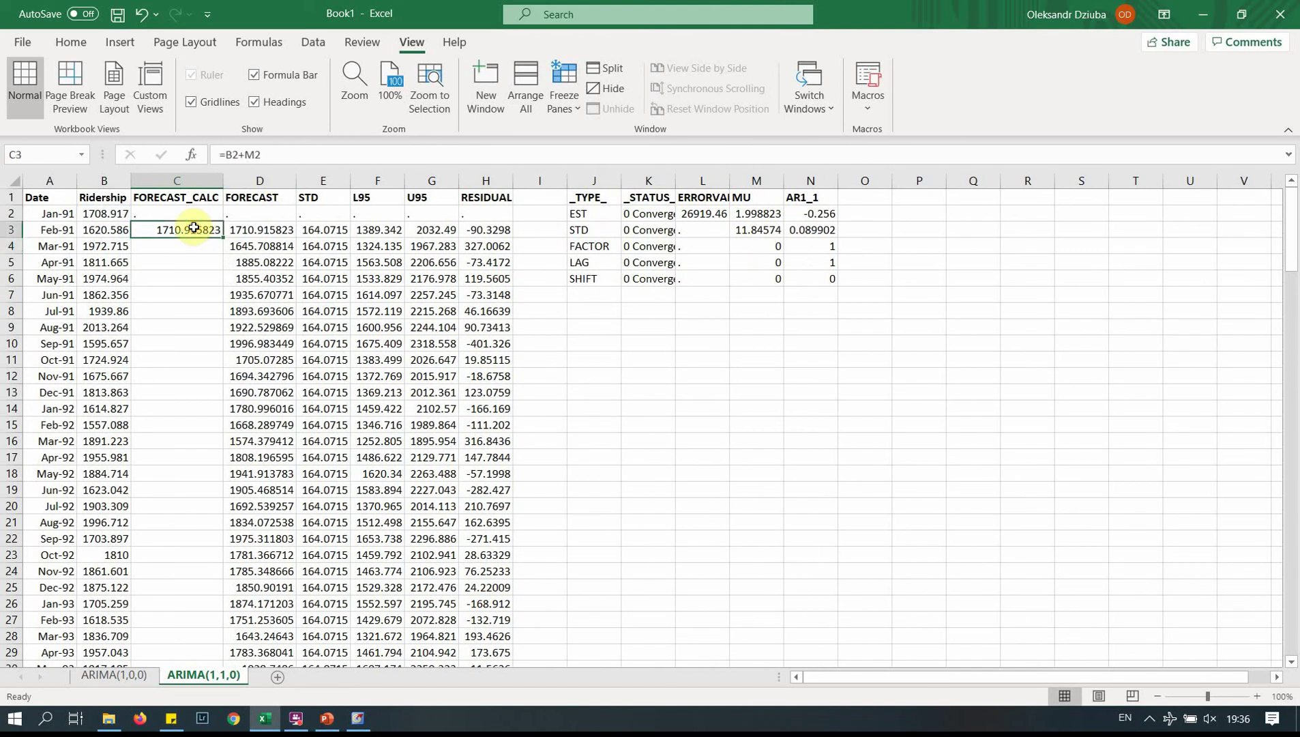
key(Down)
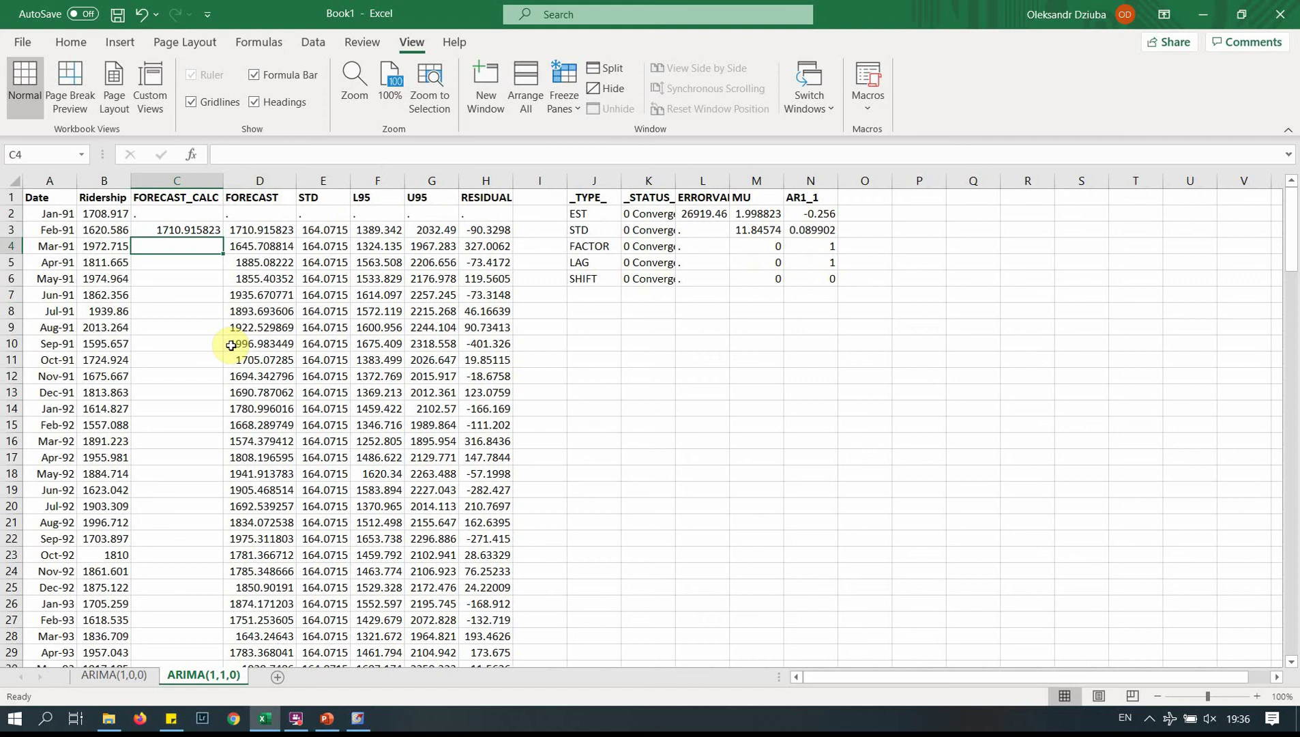
- Calculate the Mar-91 forecast in C4 of the FORECAST_CALC column with =M2*(1-N2)+(B3-B2)*N2+B3
text(=)
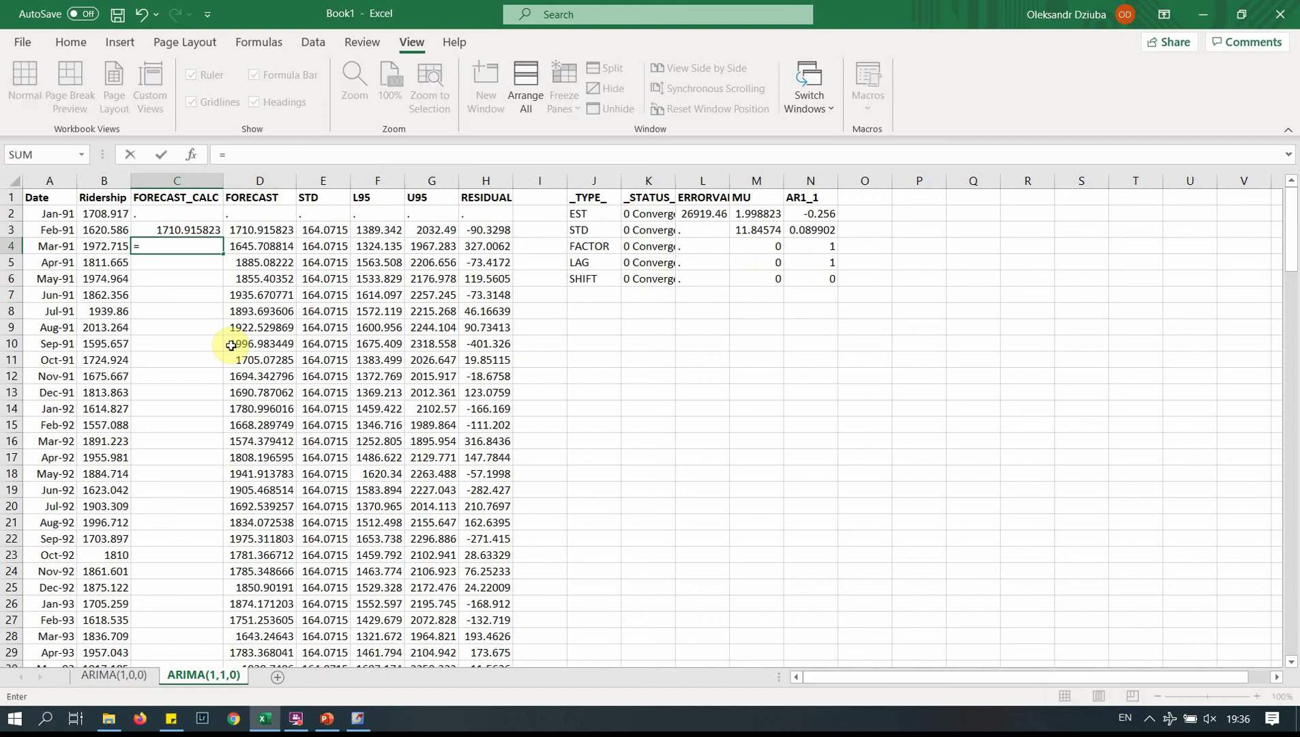
click(748, 212)
text(*()
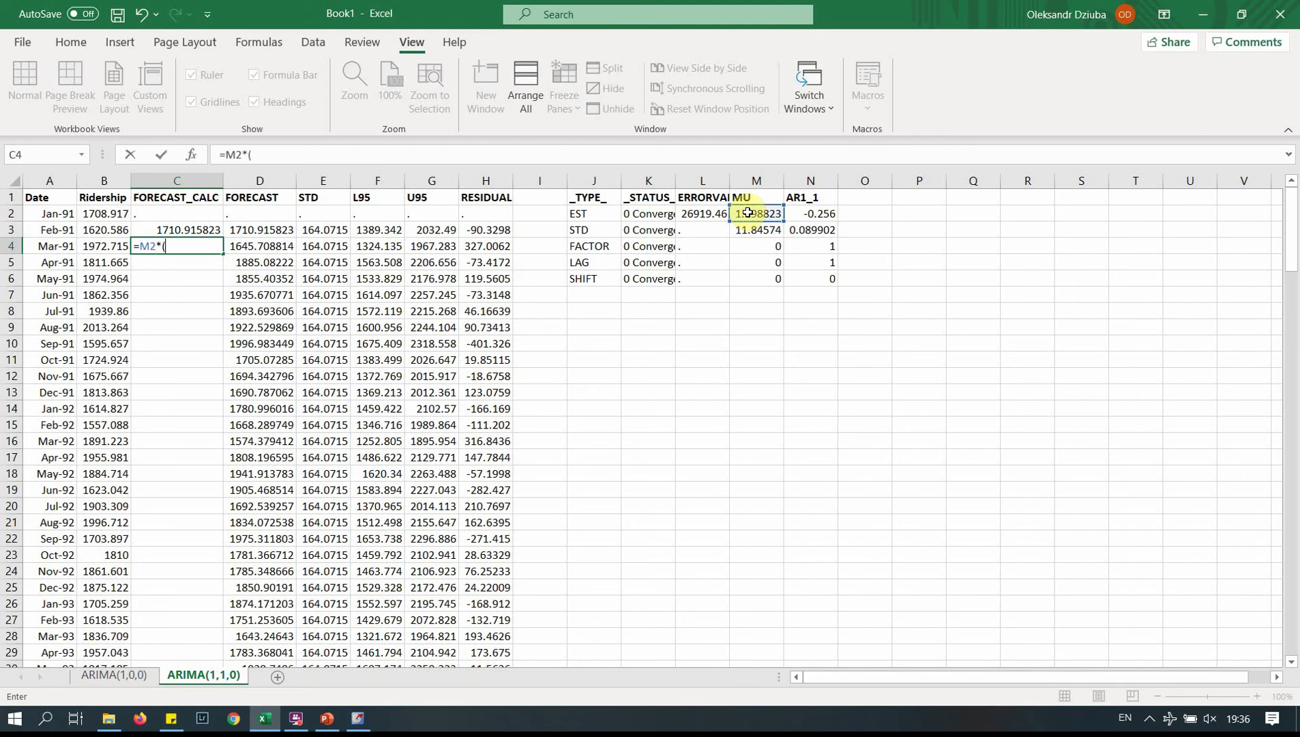
text(1-)
click(817, 214)
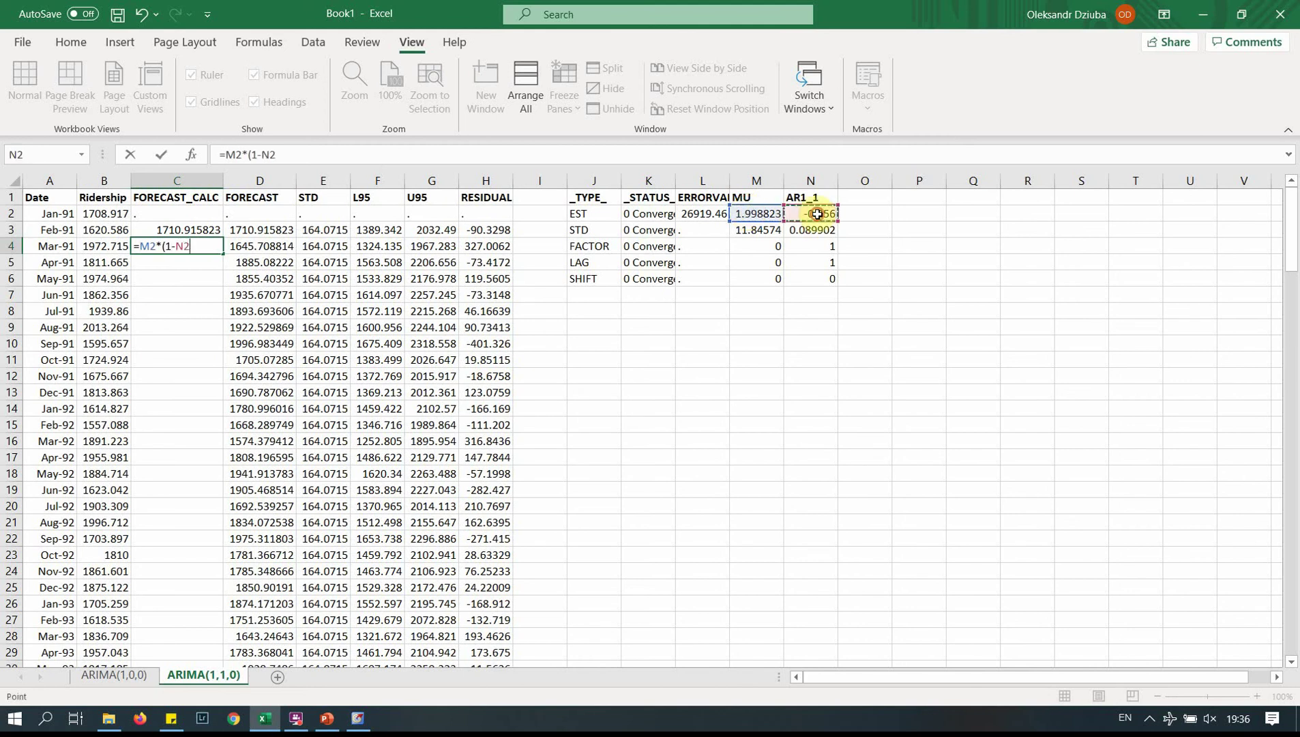
text()+()
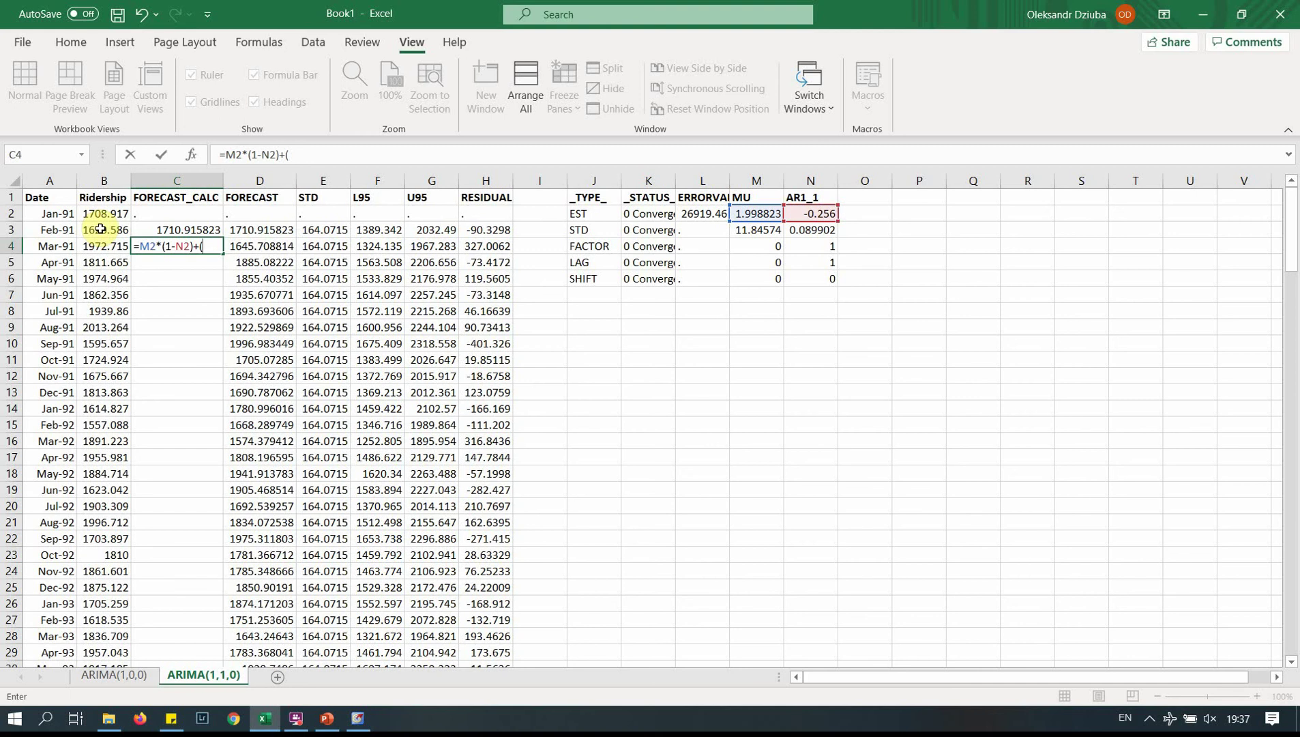
click(100, 229)
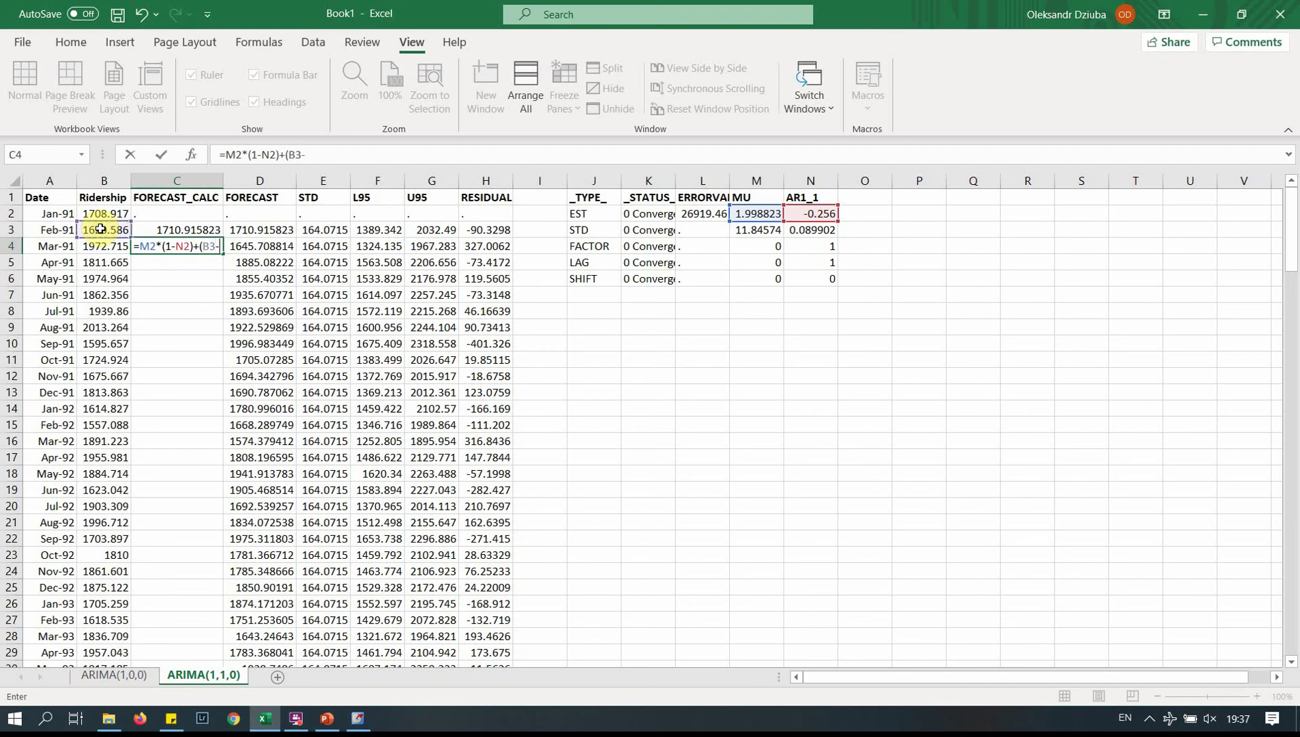
text(-)
click(100, 215)
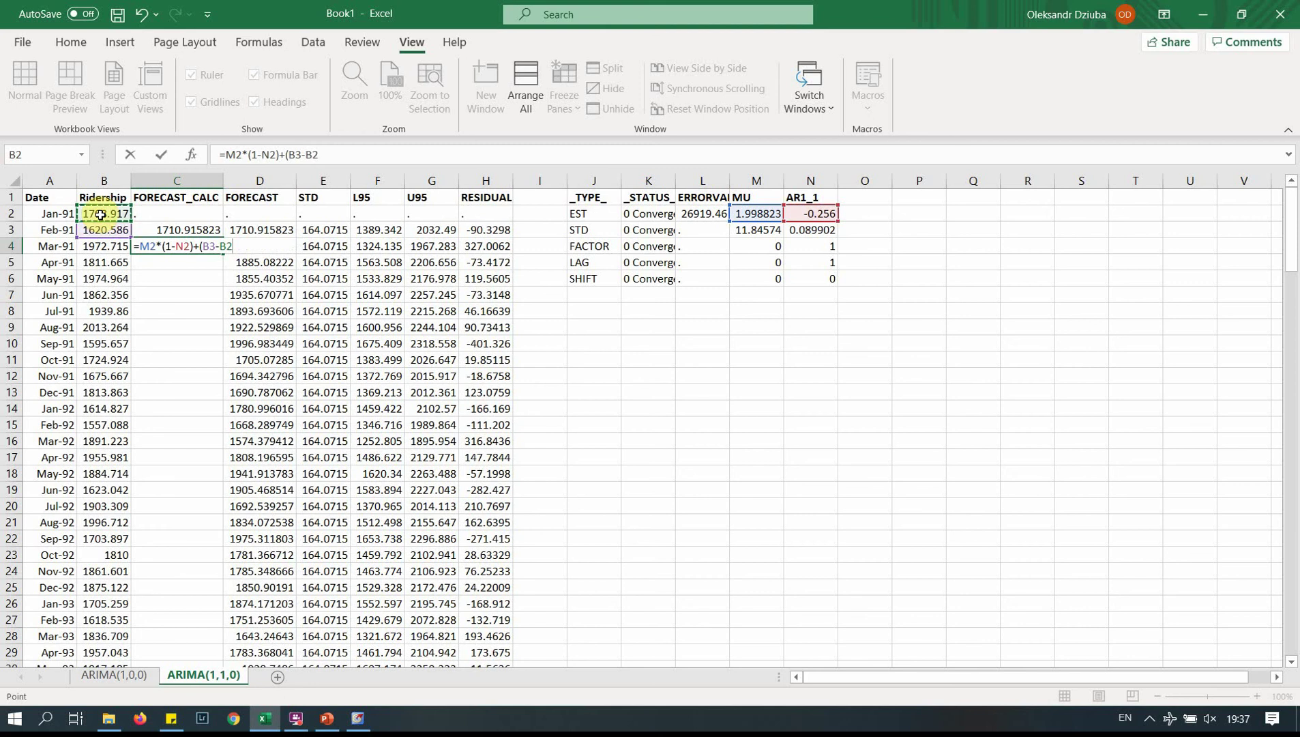
text()*)
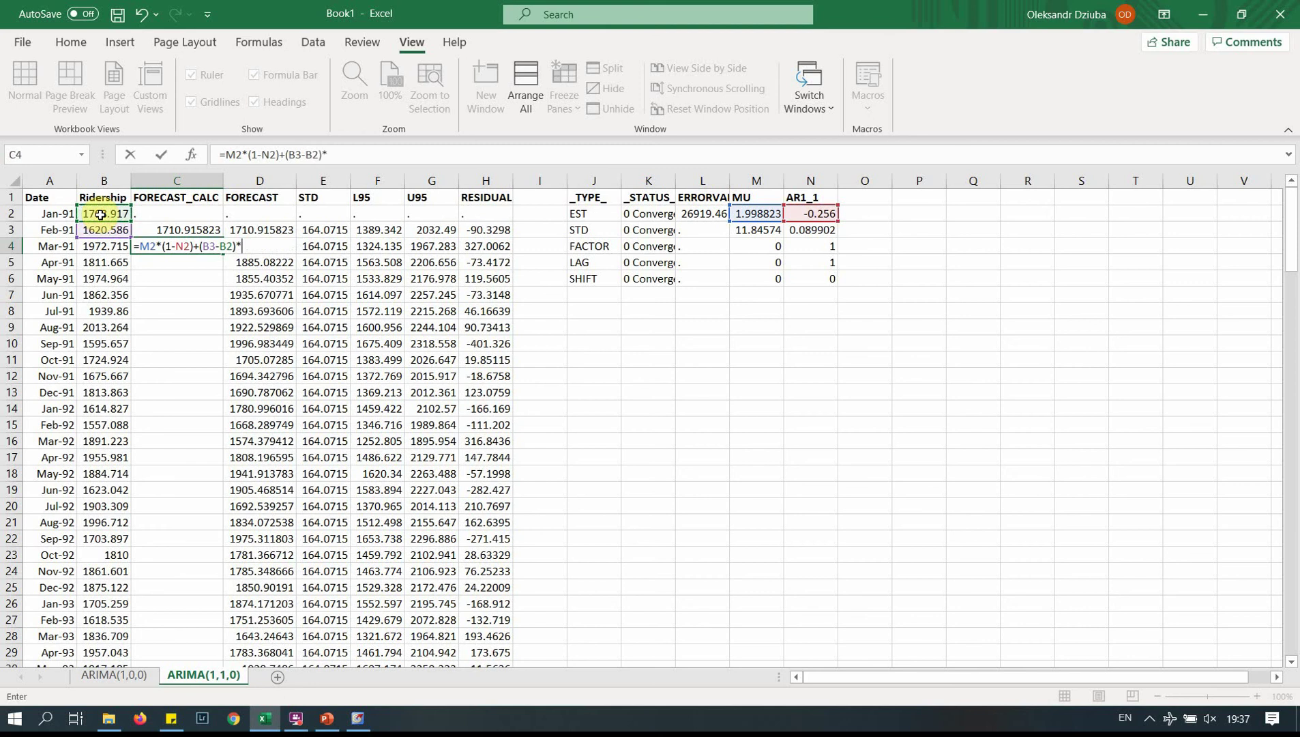
click(826, 215)
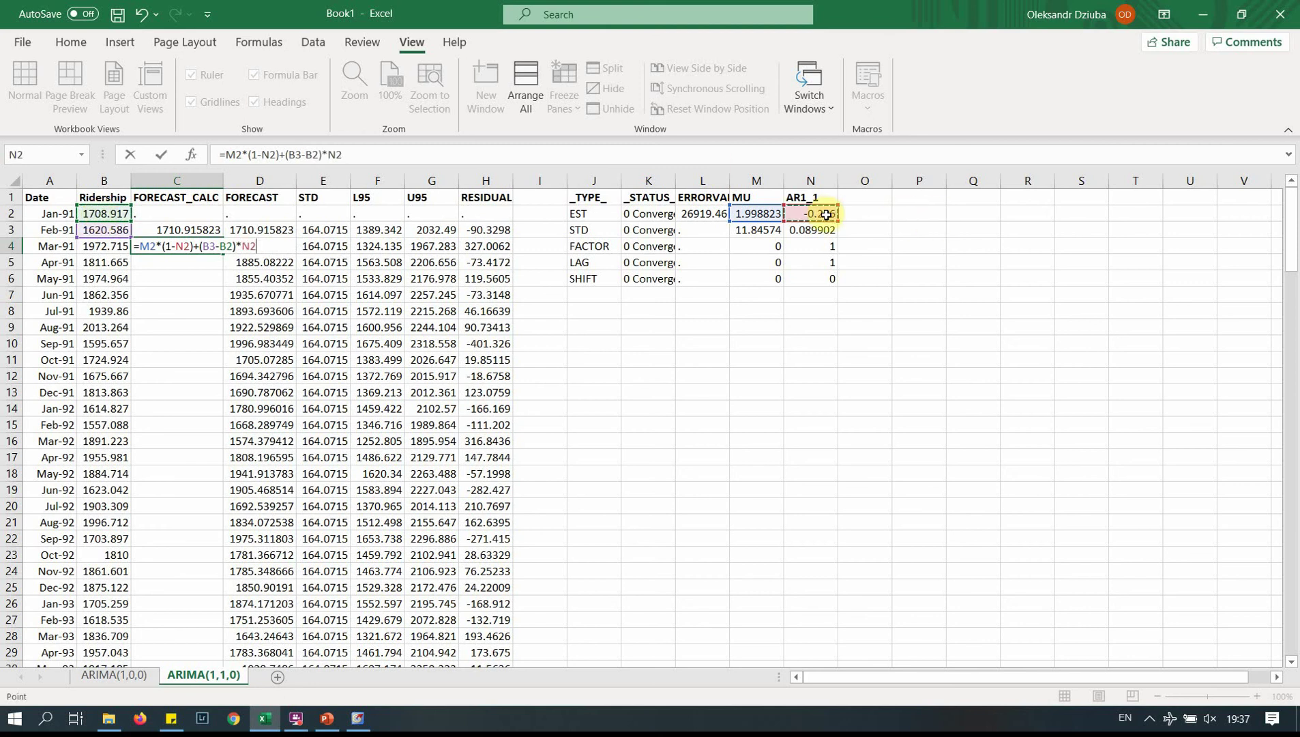
text(+)
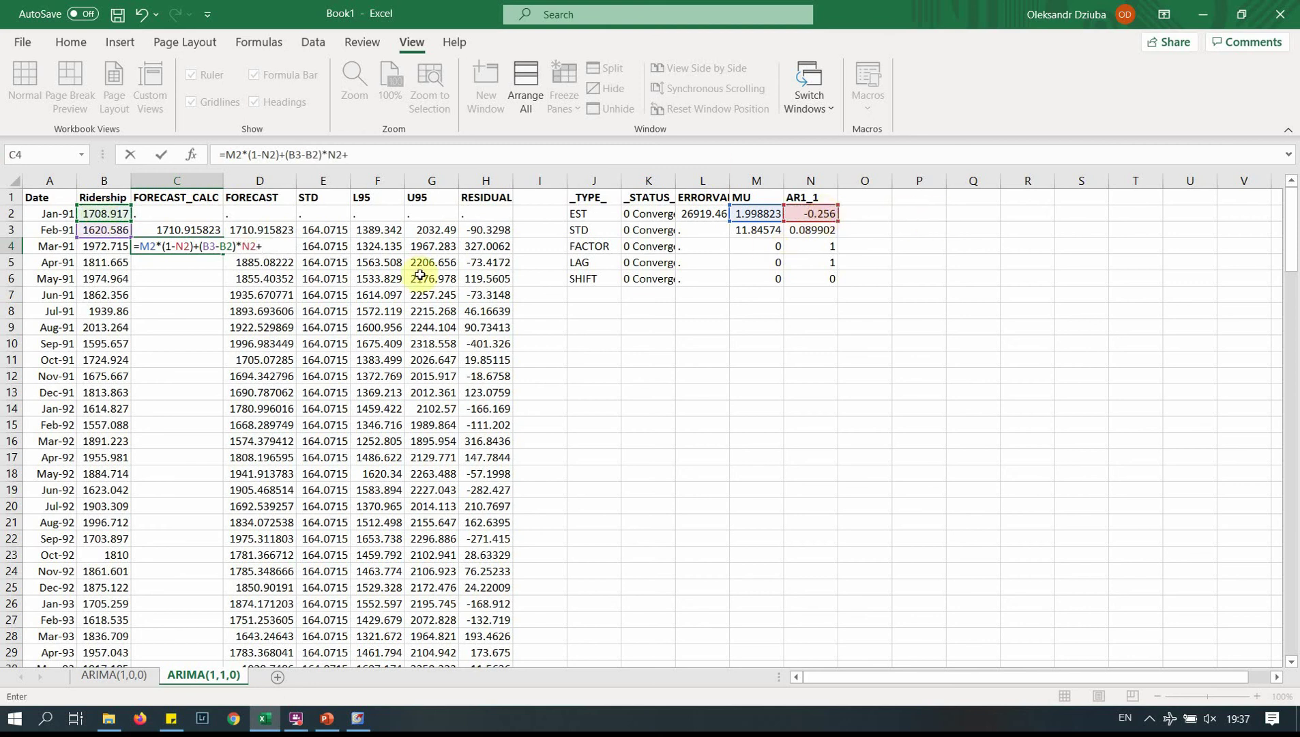
click(100, 231)
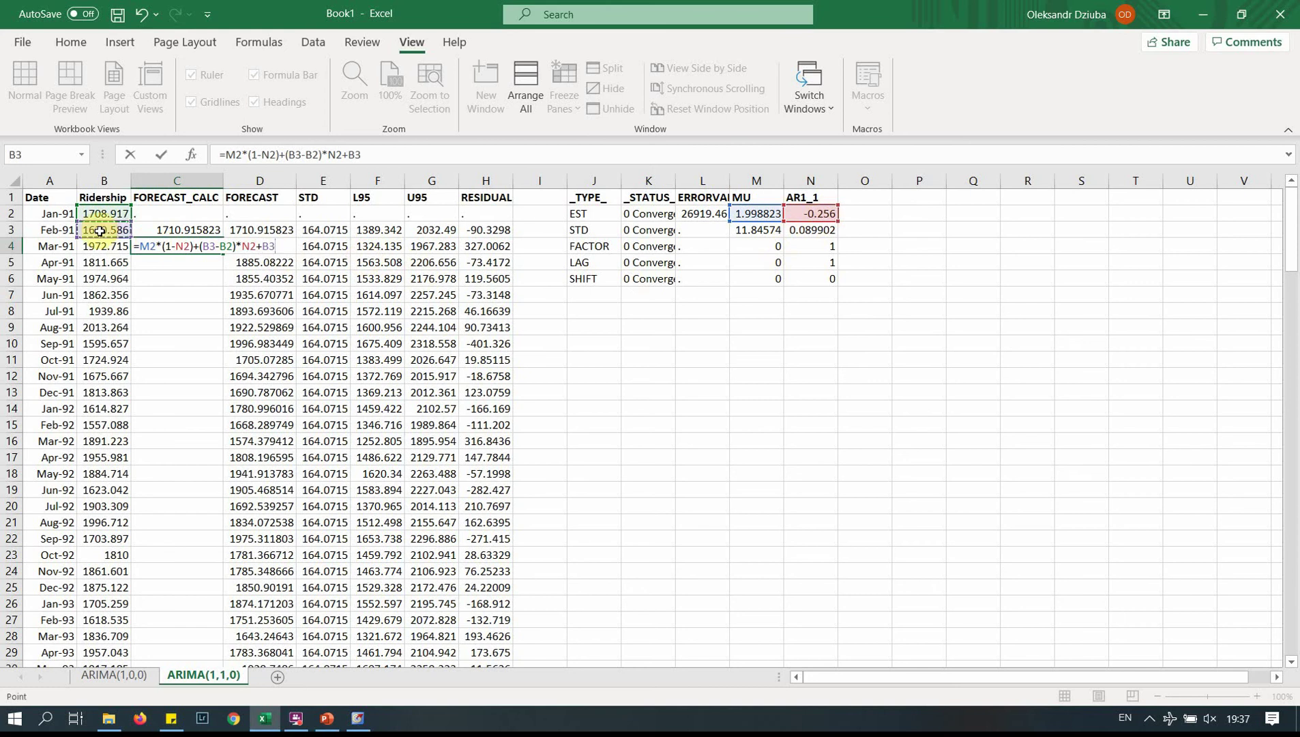
key(Return)
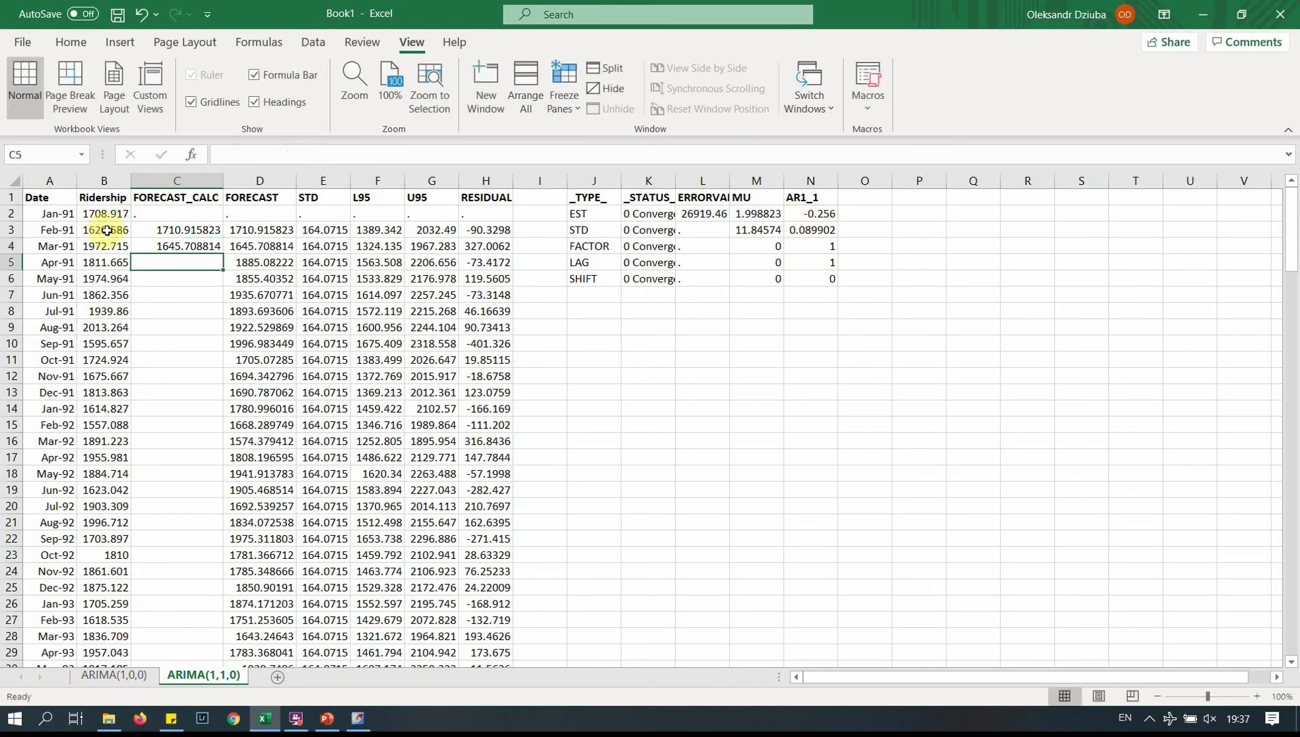
- Lock the parameter rows in C4, giving =M$2*(1-N$2)+(B3-B2)*N$2+B3, and fill the formula down the whole FORECAST_CALC column
click(194, 245)
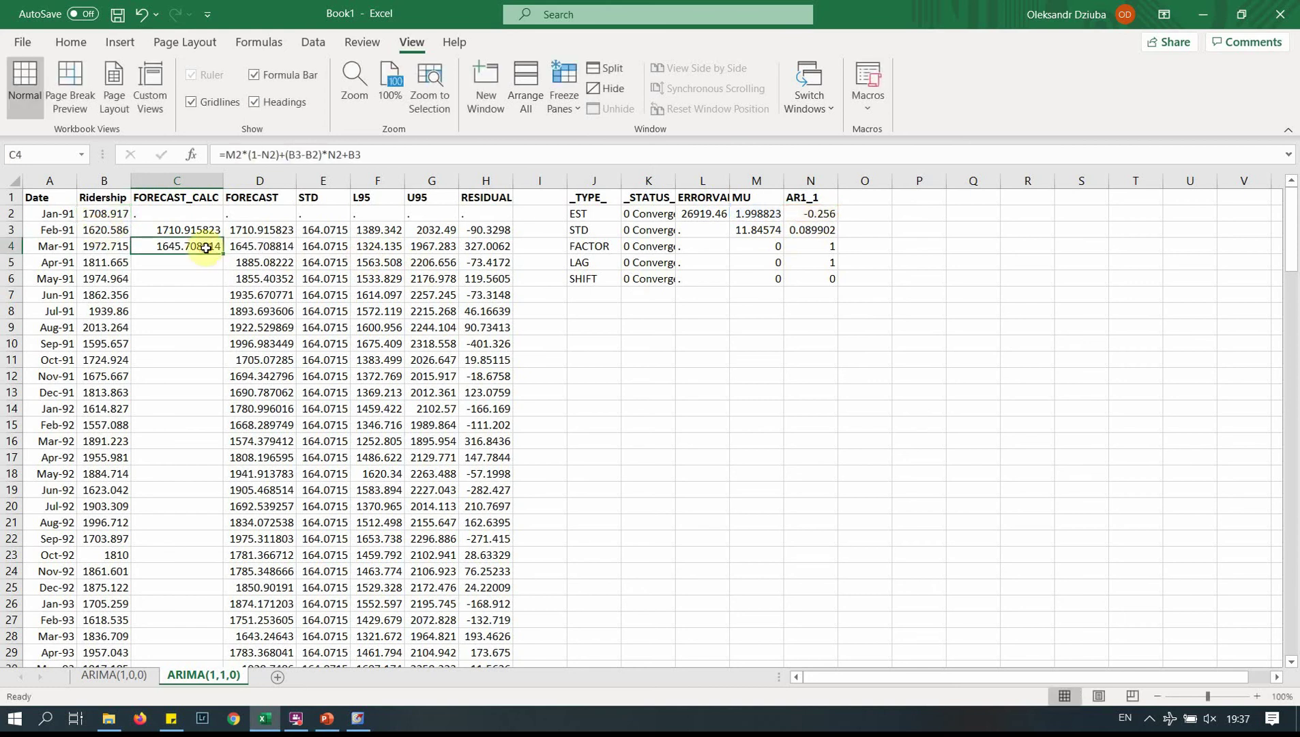
click(233, 156)
text($2)
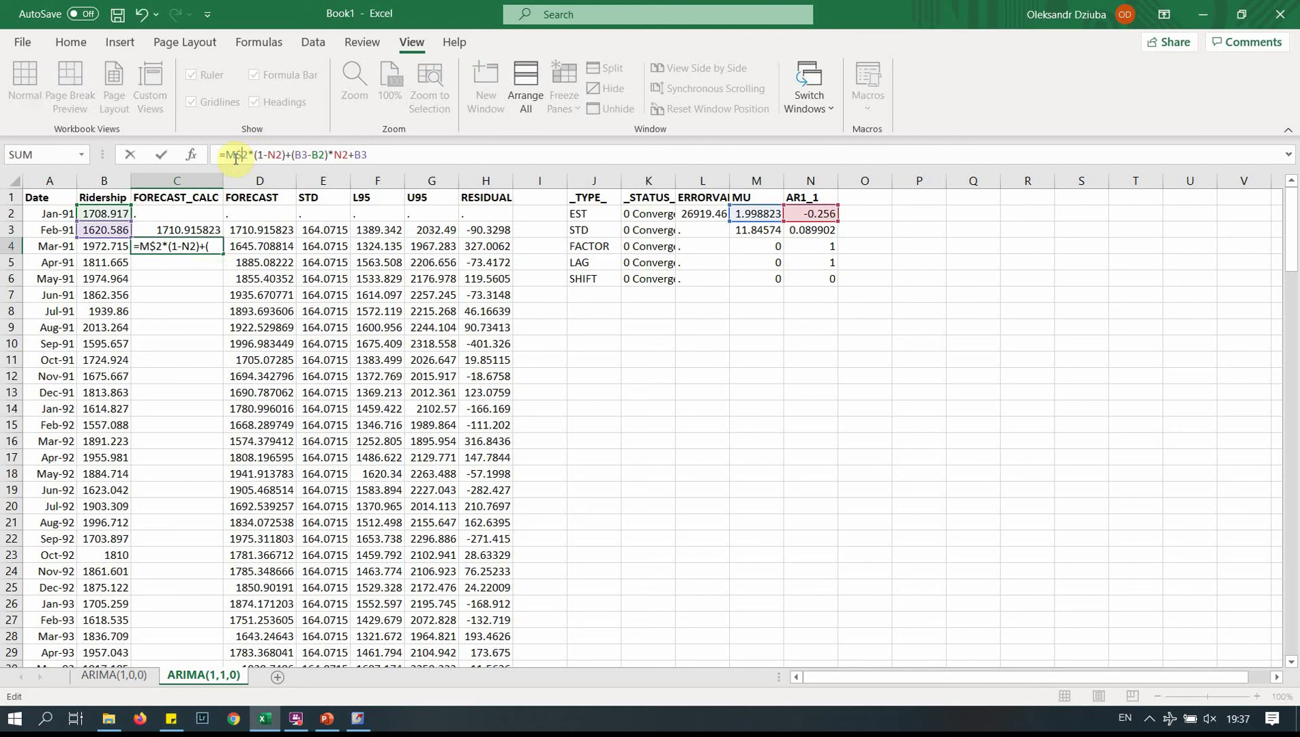
click(277, 156)
text($)
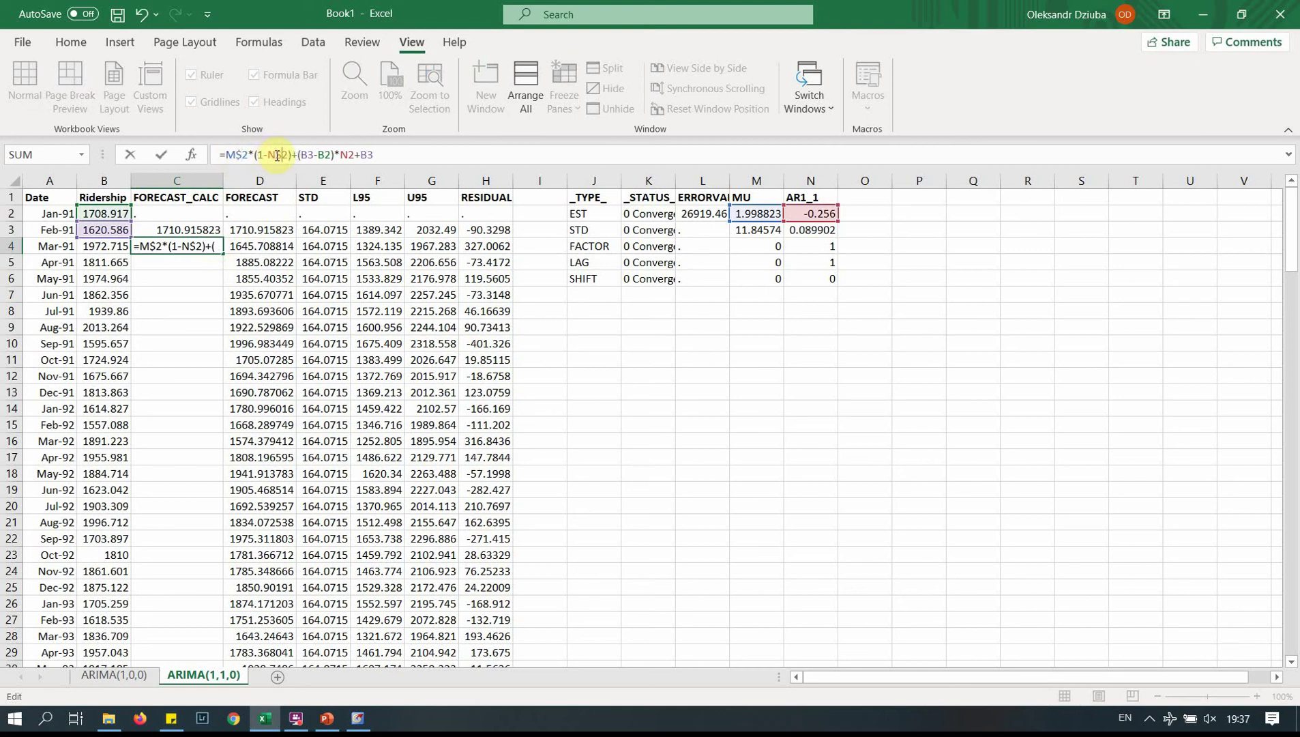
click(350, 156)
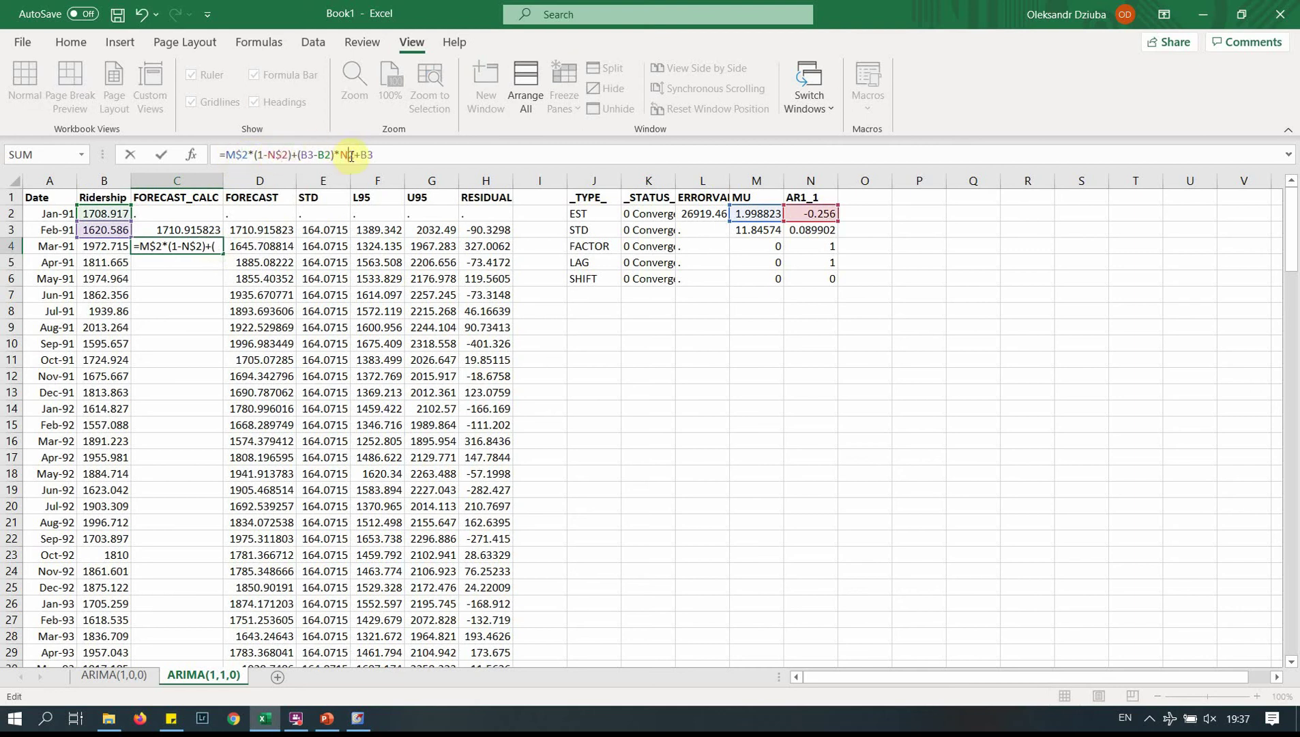
text($)
key(Return)
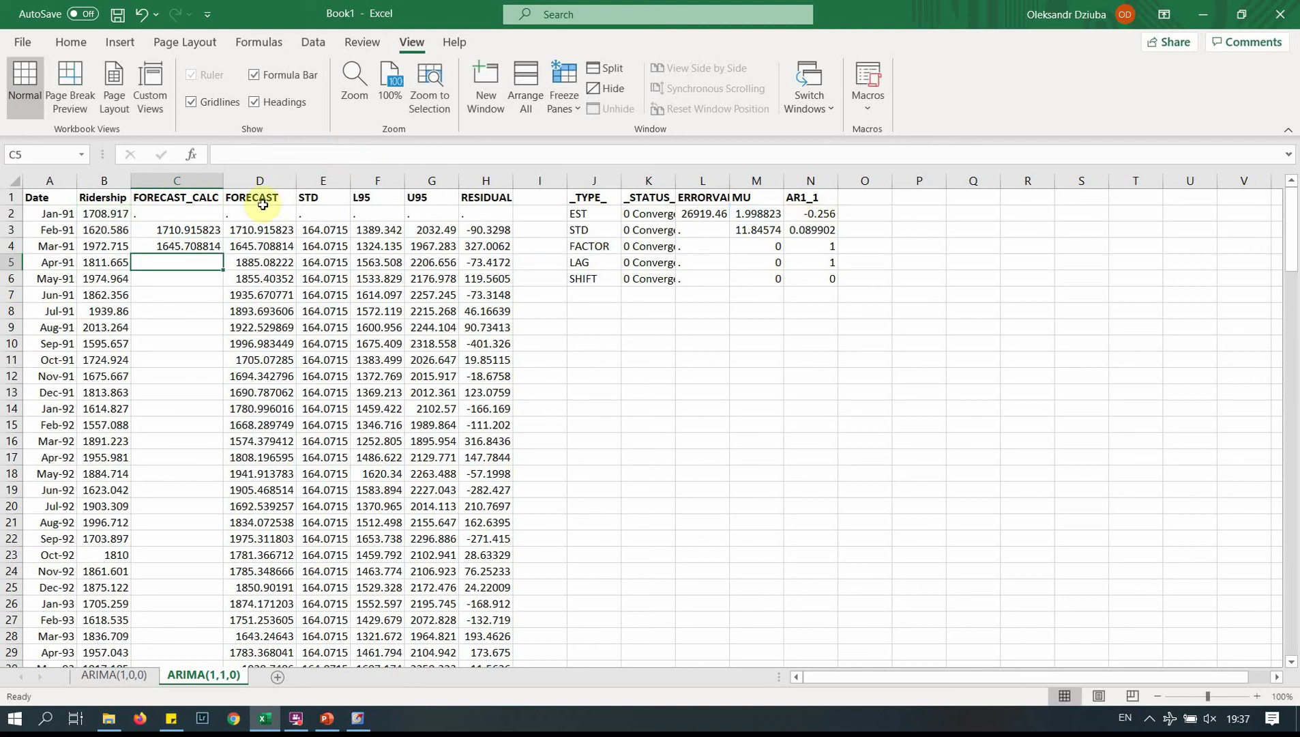
click(215, 246)
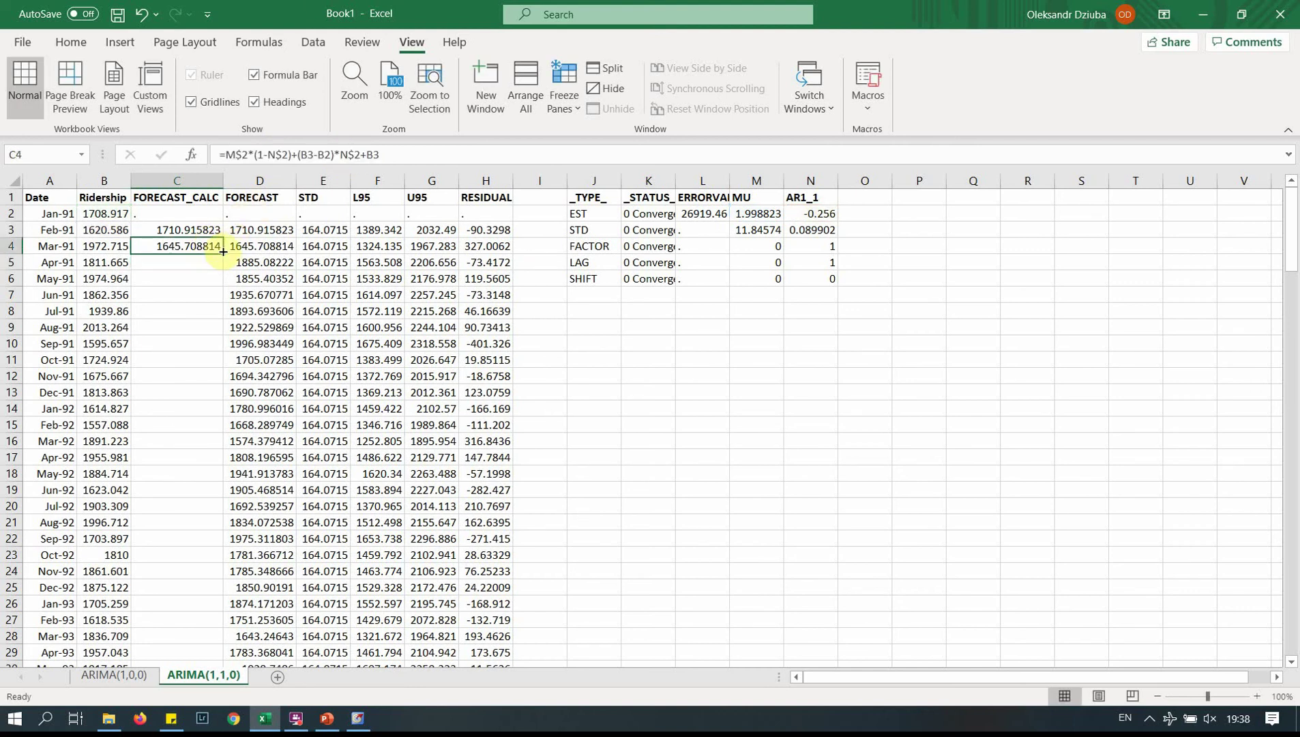
double_click(222, 253)
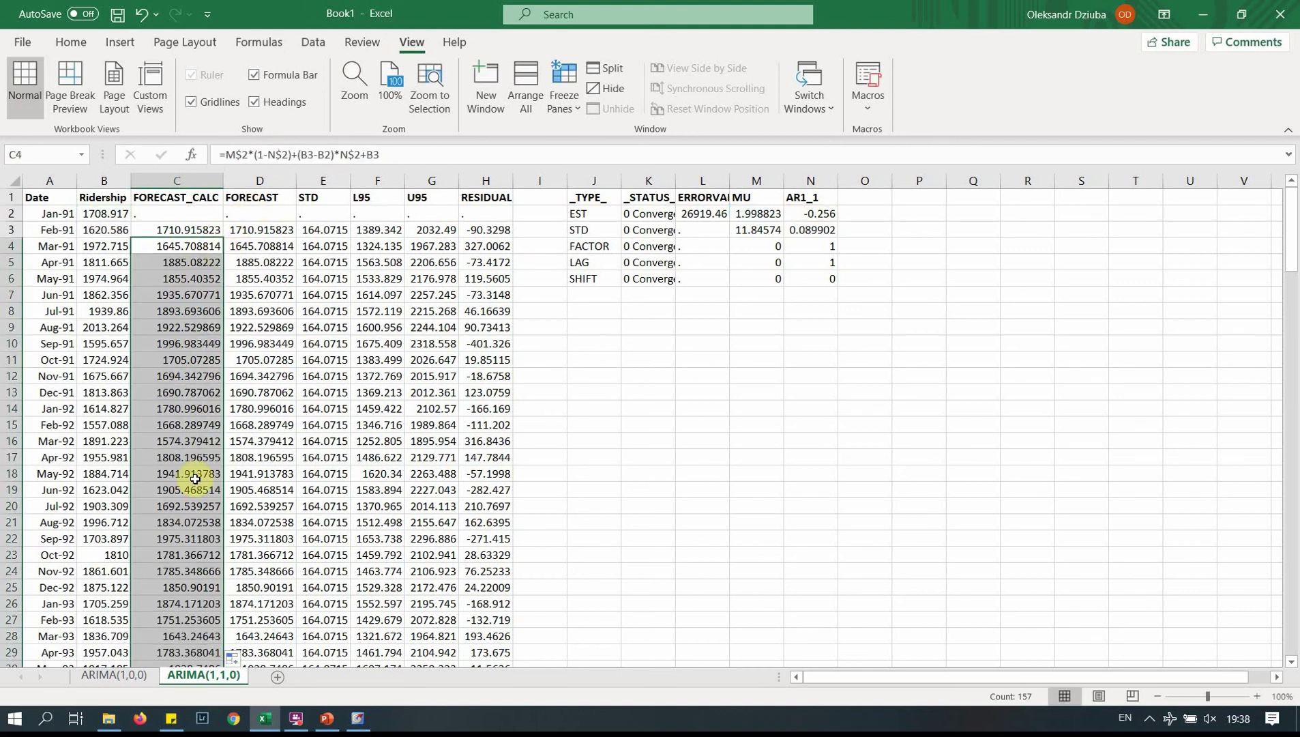
- Change C126, the second month without ridership data, to use the calculated forecast: =M$2*(1-N$2)+(C125-B124)*N$2+C125
drag(1296, 237, 1291, 588)
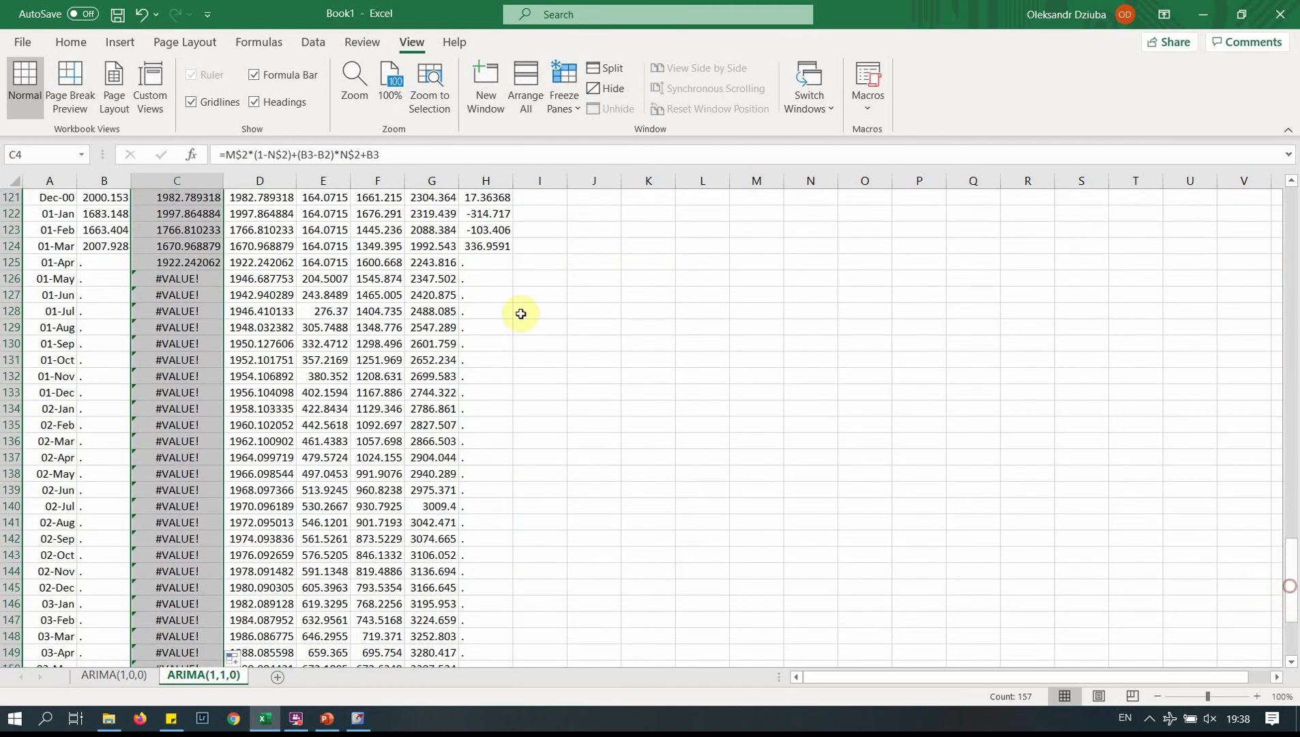
click(202, 278)
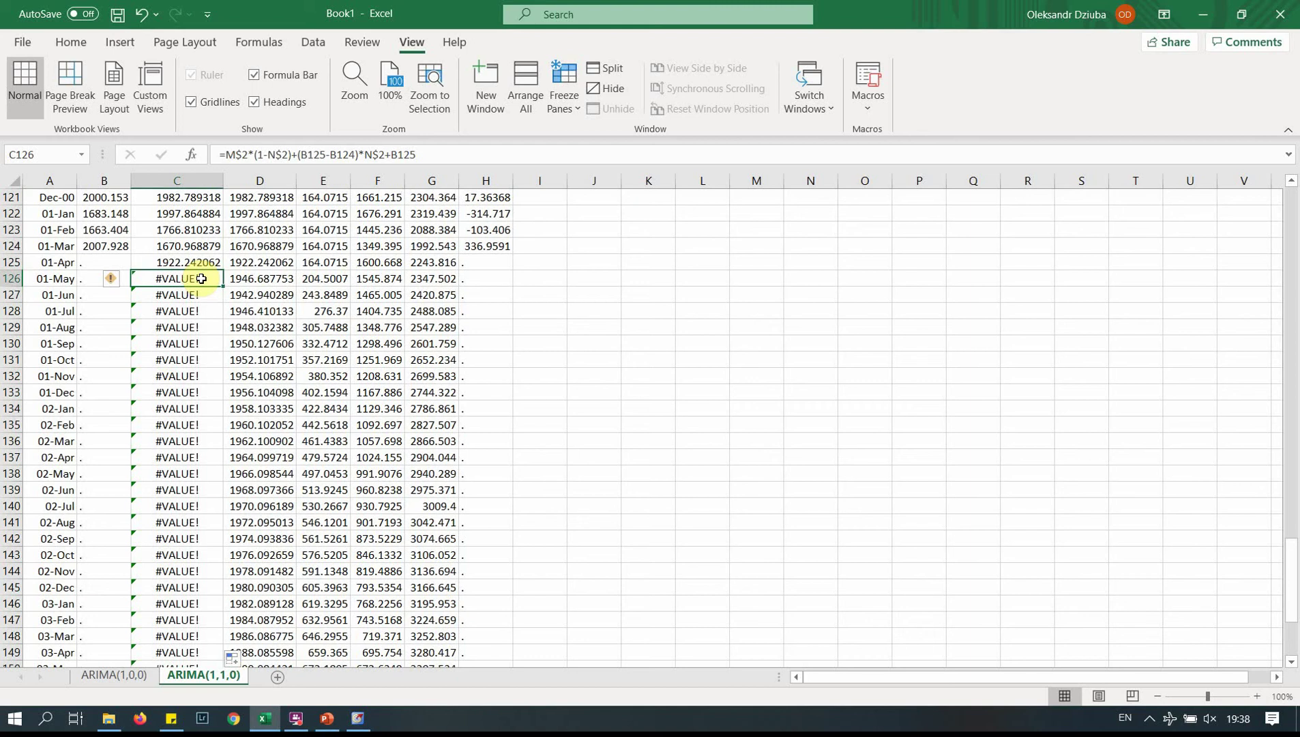
key(Up)
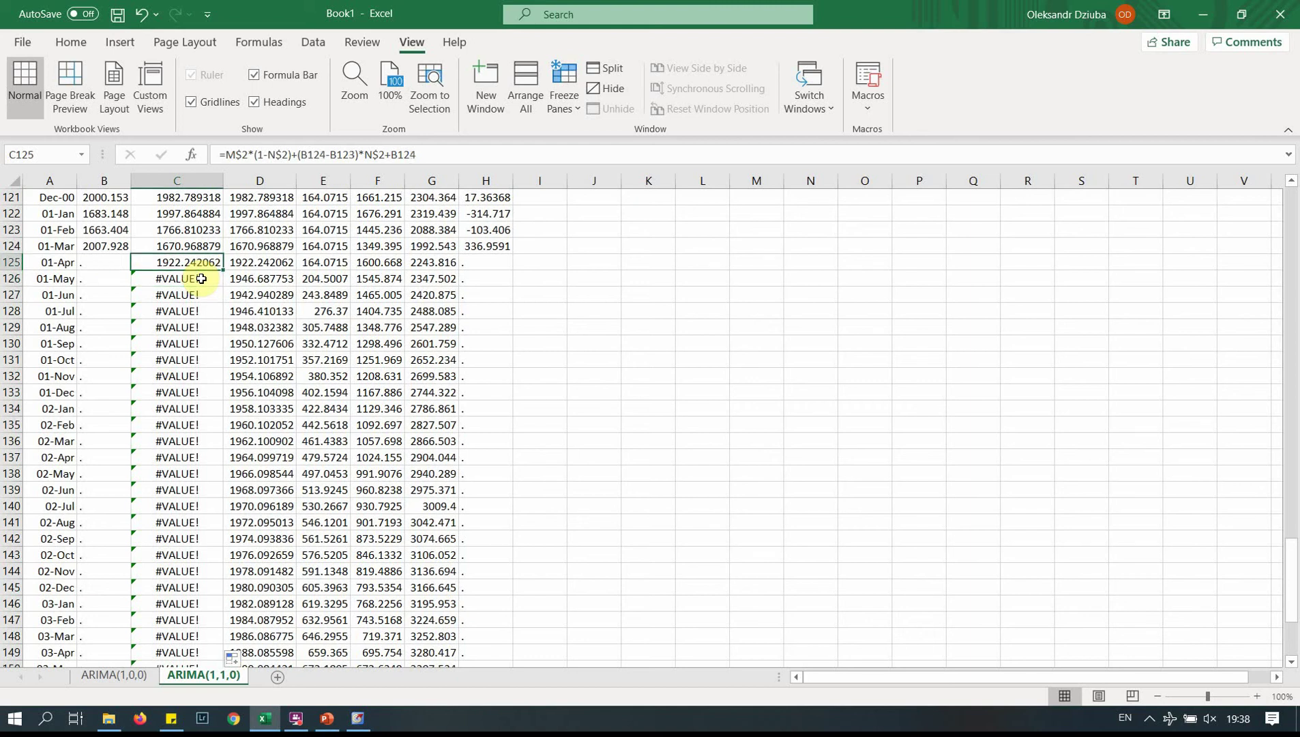
click(201, 279)
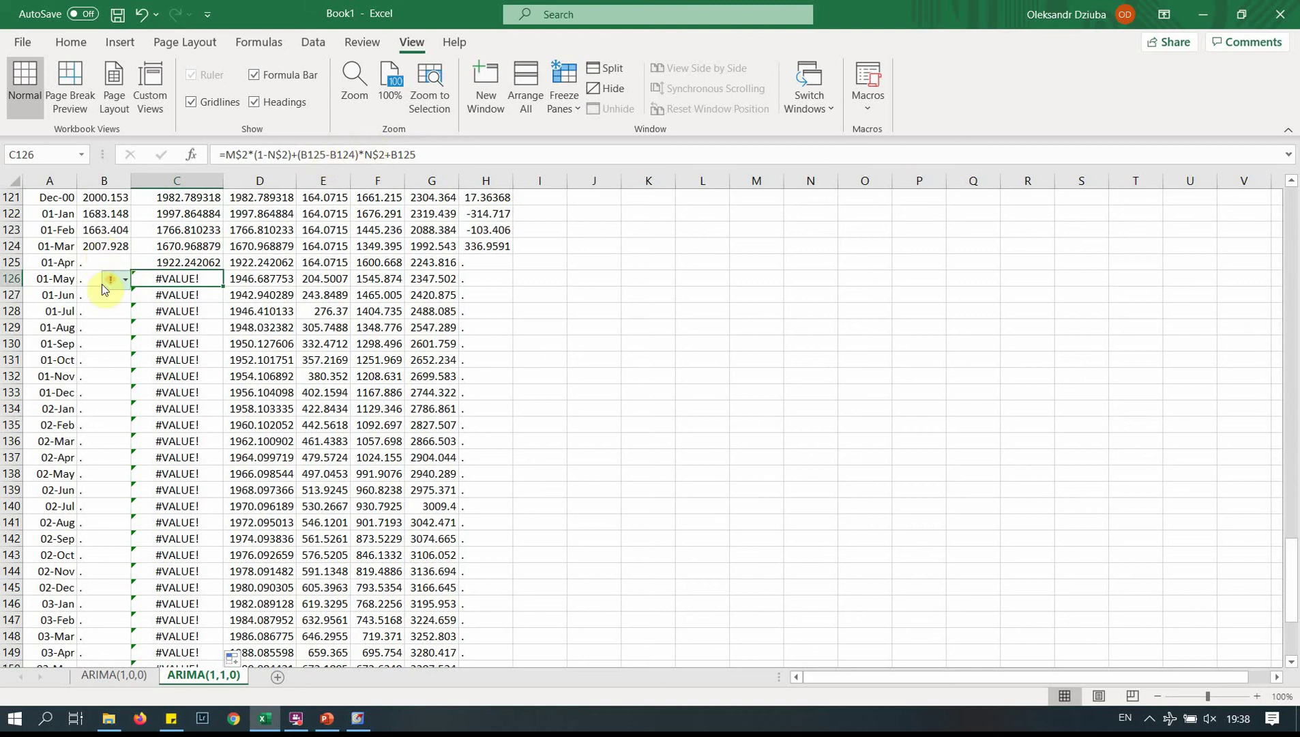
click(310, 156)
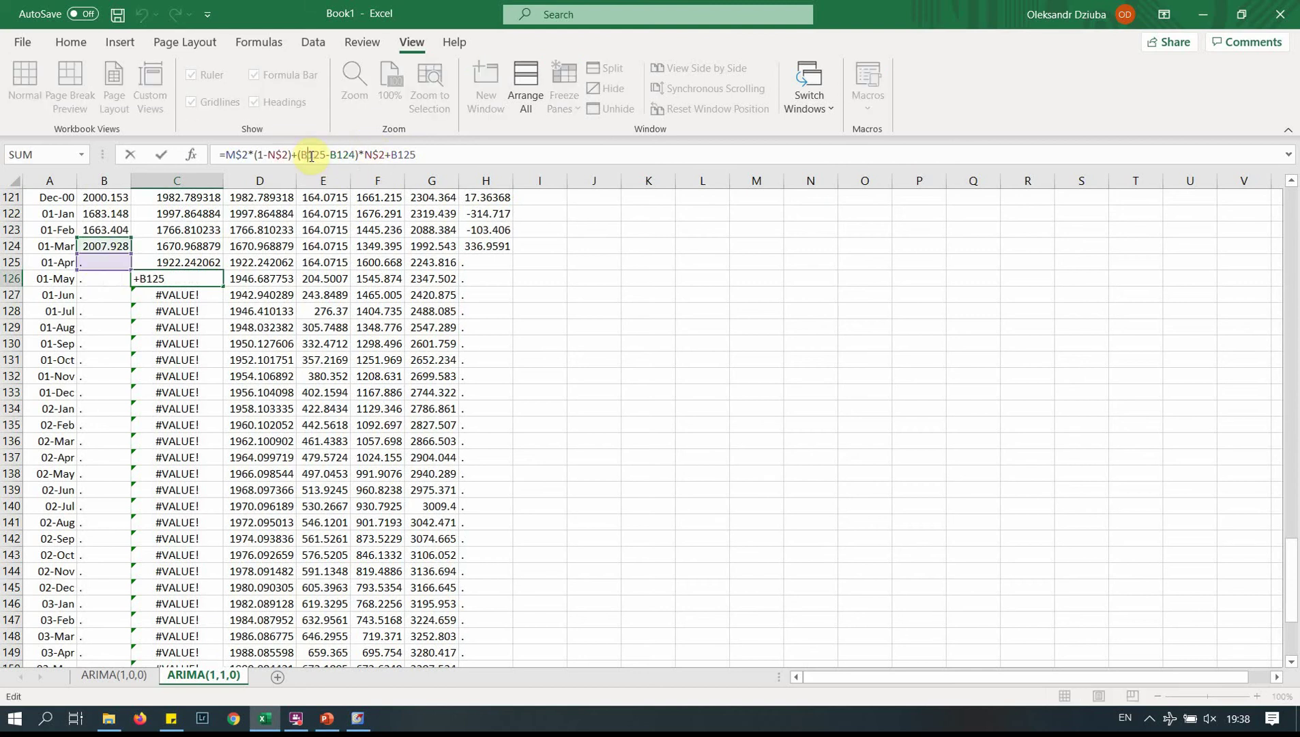
key(shift+Left)
text(c)
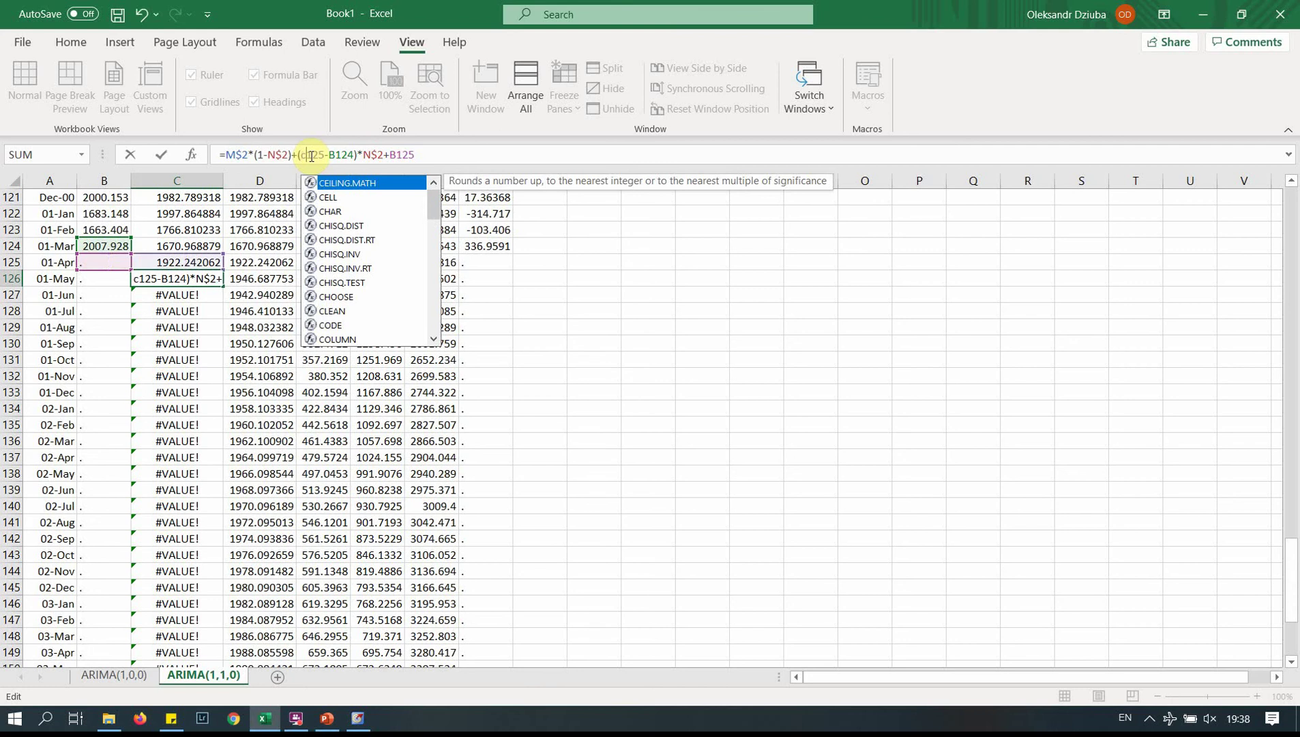
key(Caps_Lock)
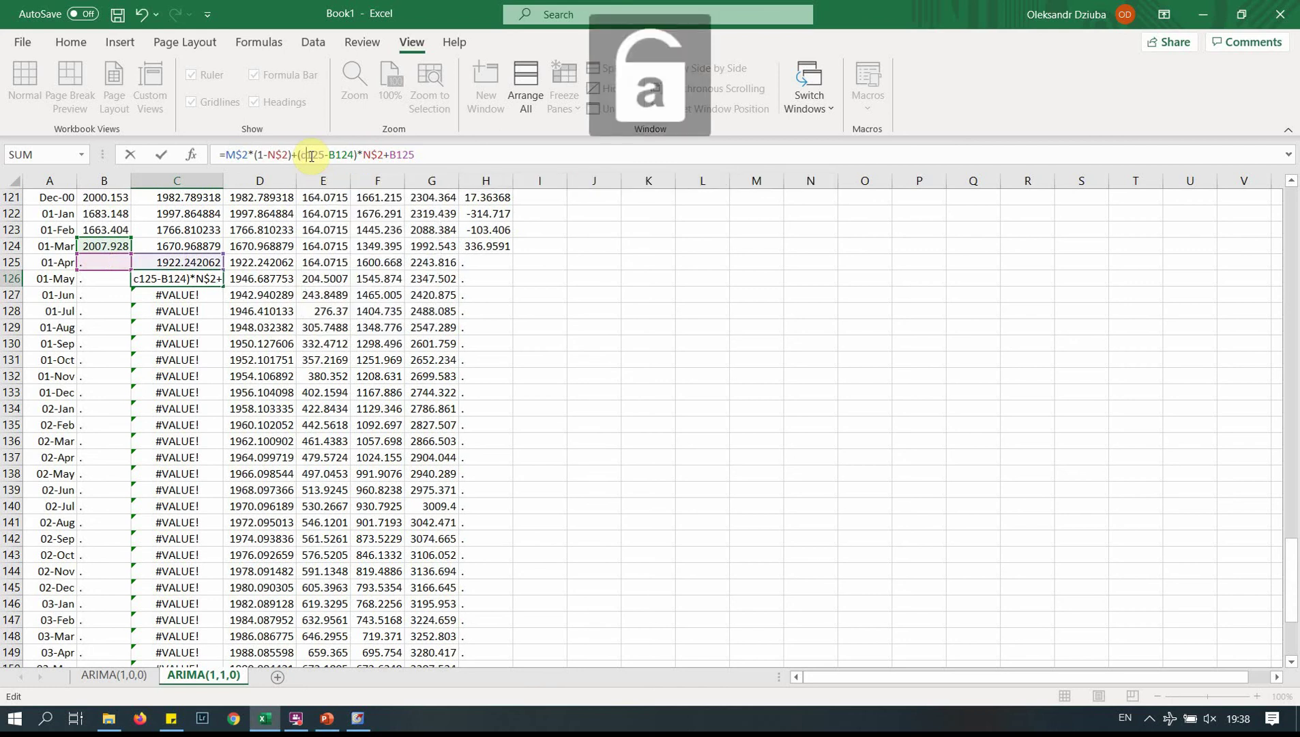
key(Caps_Lock)
key(BackSpace)
text(C)
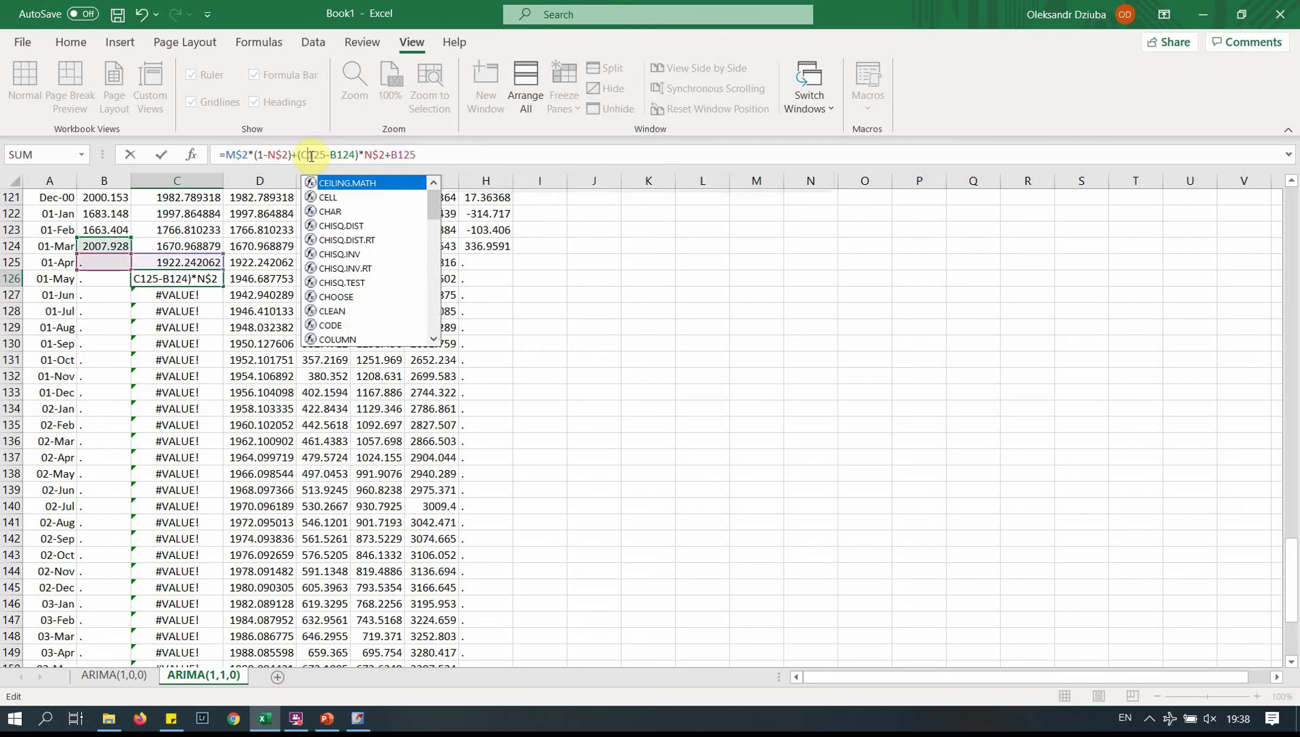
click(398, 157)
key(BackSpace)
text(C)
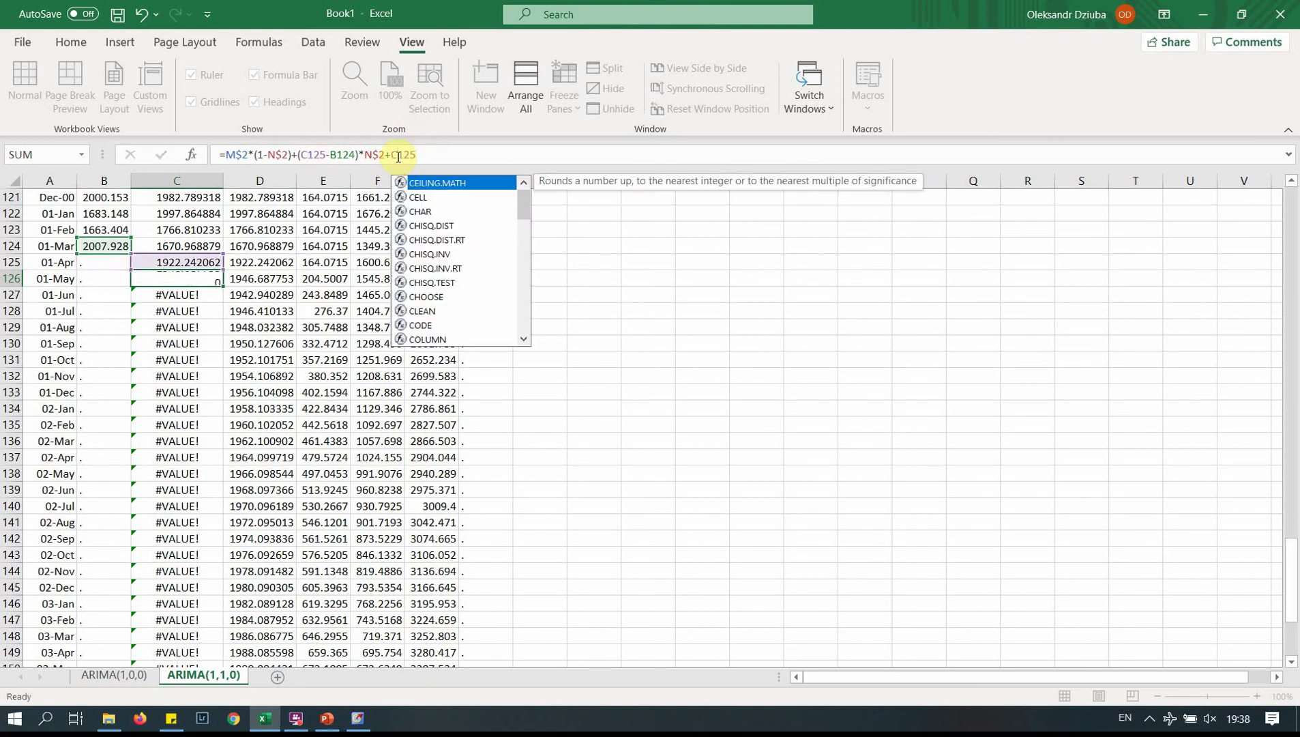
key(Return)
- Copy the C126 formula down to C127:C128
click(214, 279)
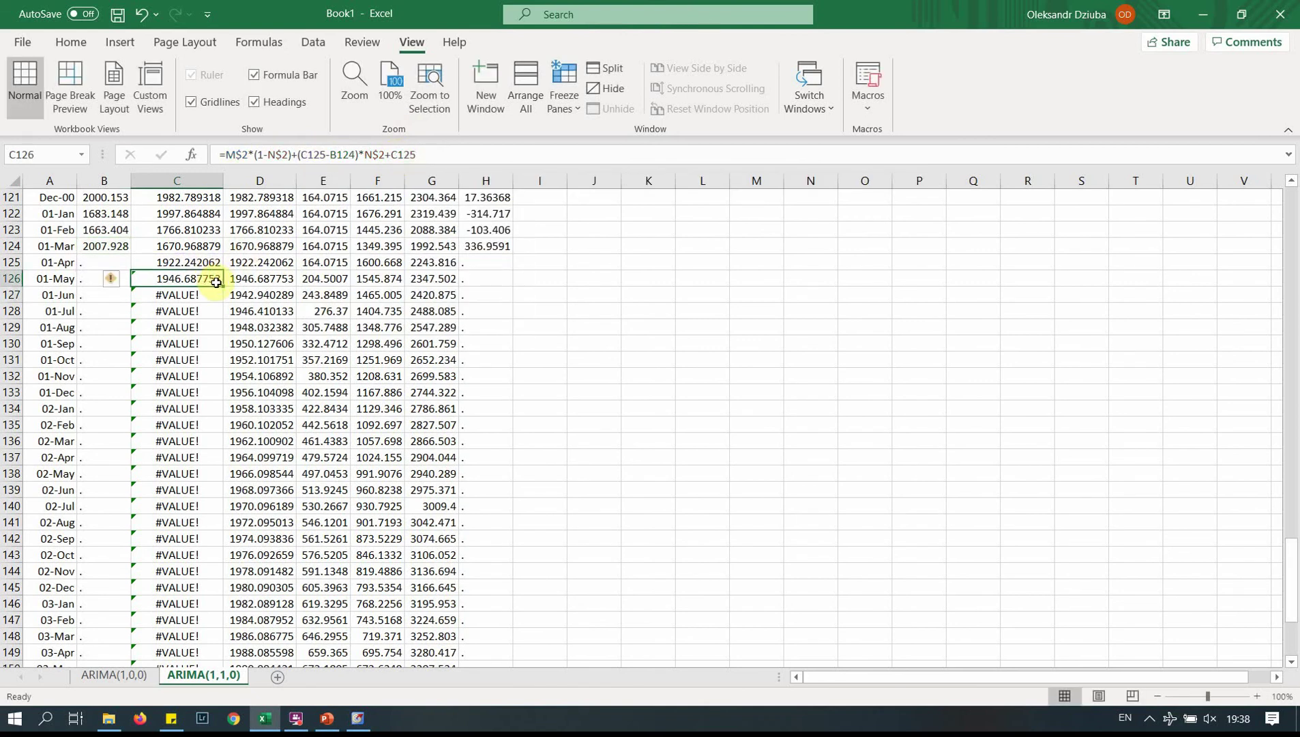
mouse_move(216, 282)
mouse_down()
mouse_move(217, 315)
mouse_move(209, 304)
mouse_up()
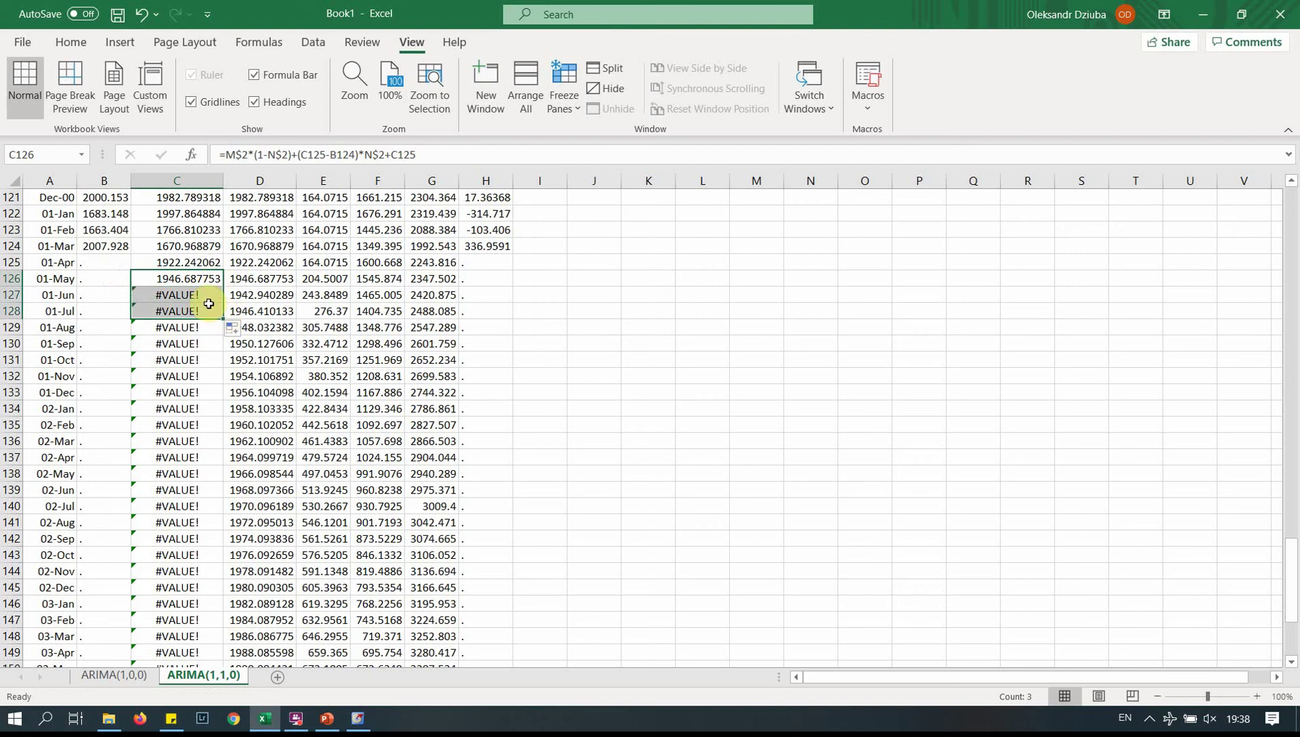
- Change C127 to =M$2*(1-N$2)+(C126-C125)*N$2+C126 and fill it down through the remaining forecast months
click(208, 298)
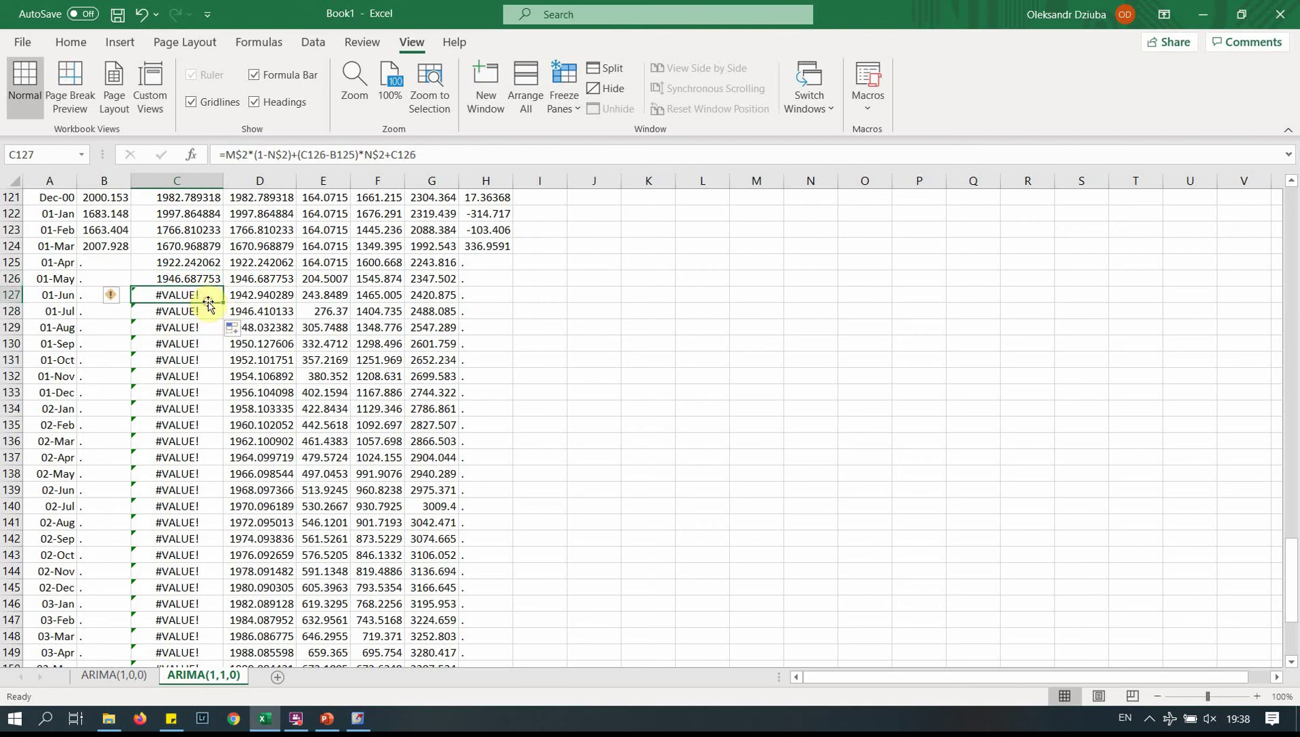
click(337, 156)
key(BackSpace)
text(C)
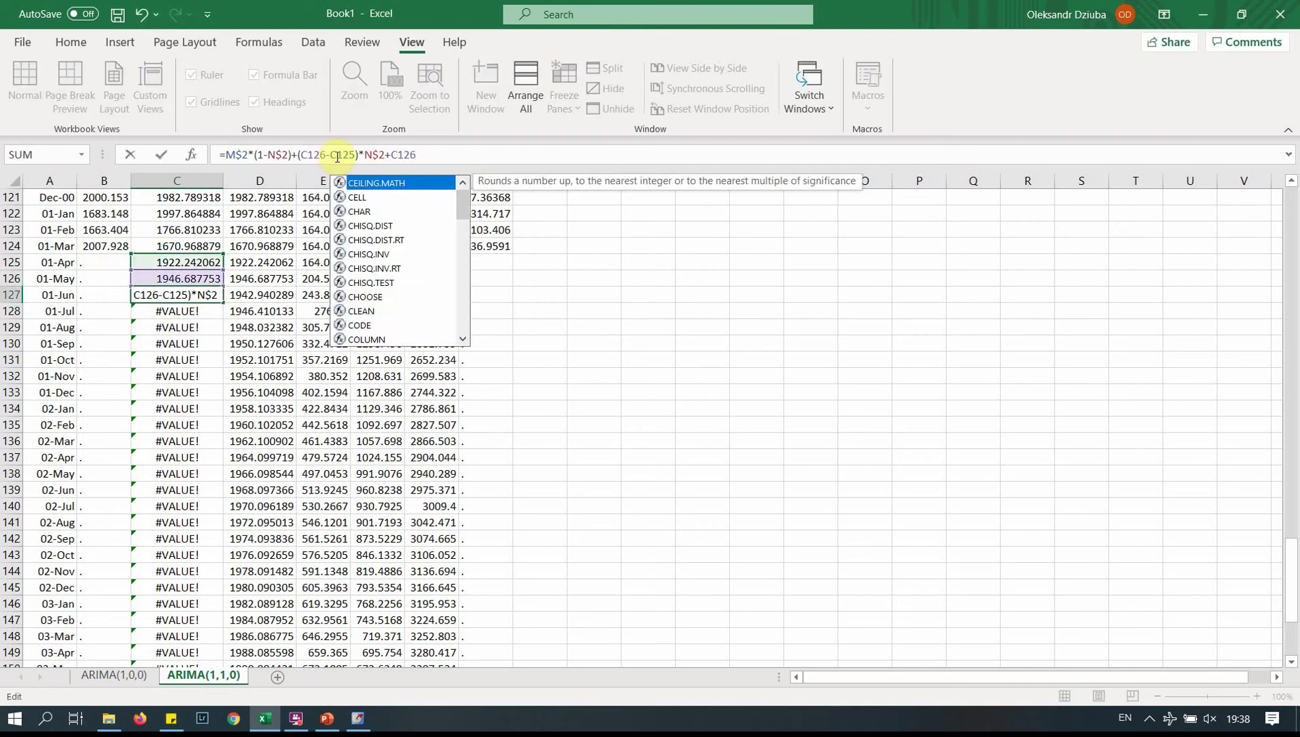
key(Return)
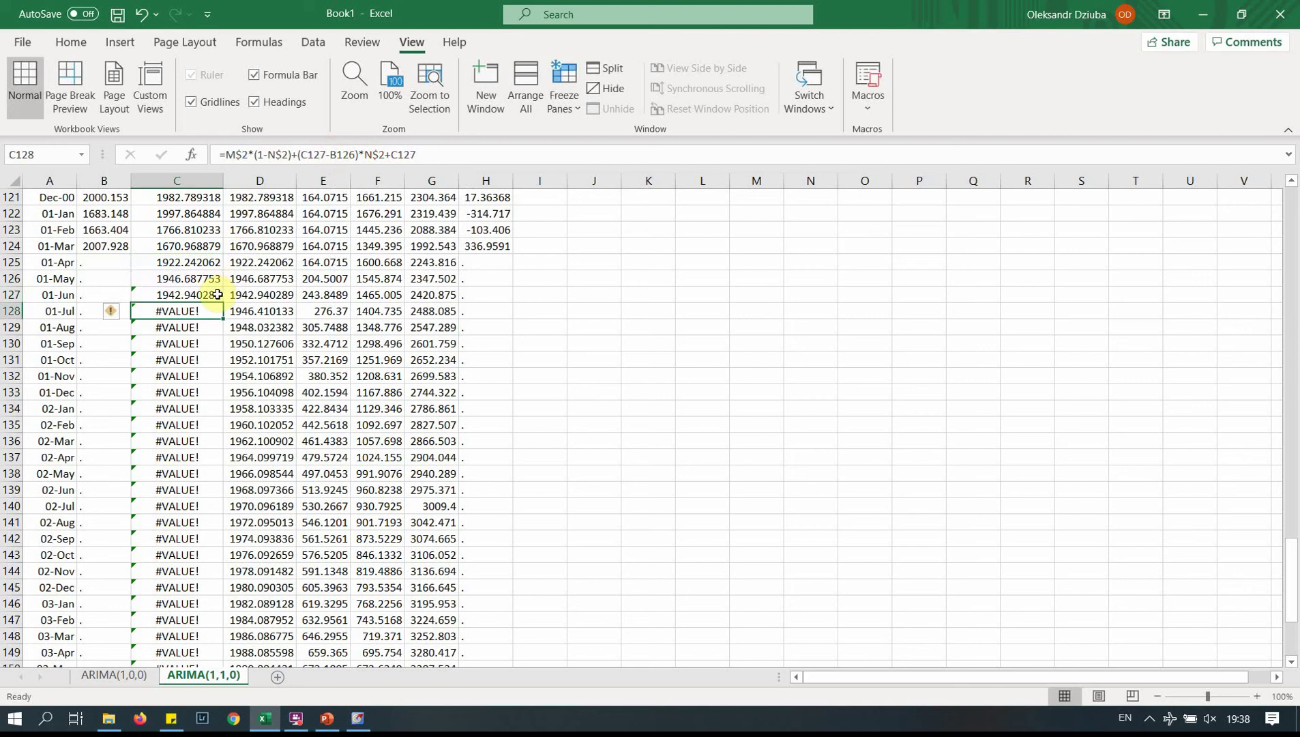
click(215, 295)
double_click(222, 303)
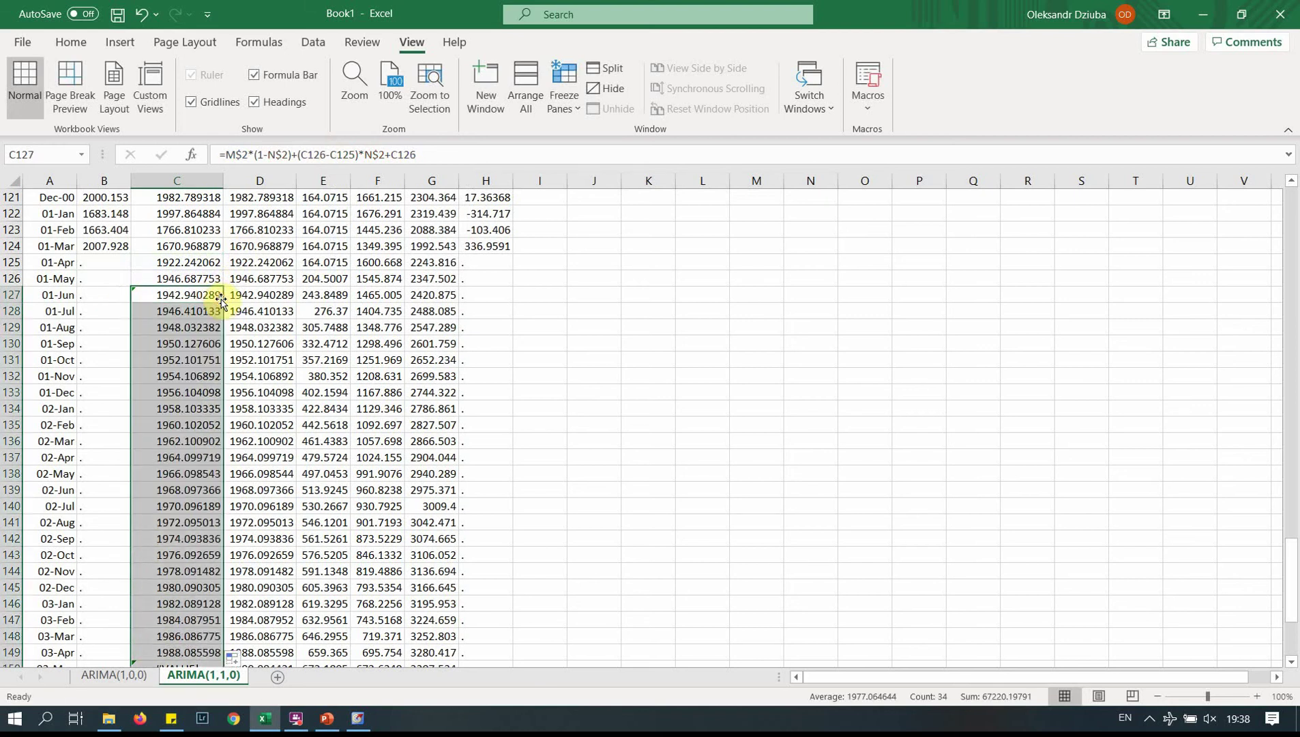
- Examine the filled formulas from C130 down to C155 and compare the FORECAST_CALC values with the FORECAST column
click(193, 346)
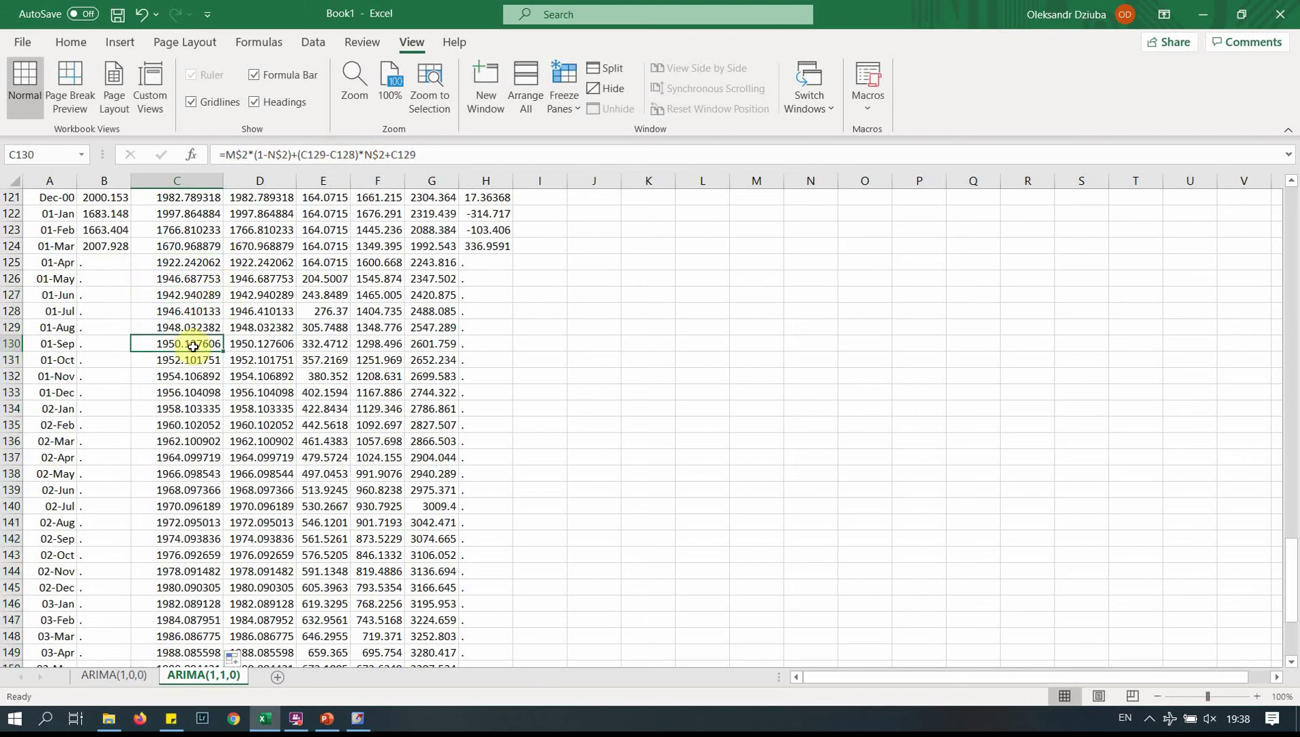
key(Down)
key(Down)
key(Down)
key(Down)
key(Down)
key(Down)
key(Down)
key(Down)
key(Down)
key(Down)
key(Down)
key(Down)
key(Down)
key(Down)
key(Down)
key(Down)
key(Down)
key(Down)
key(Down)
key(Down)
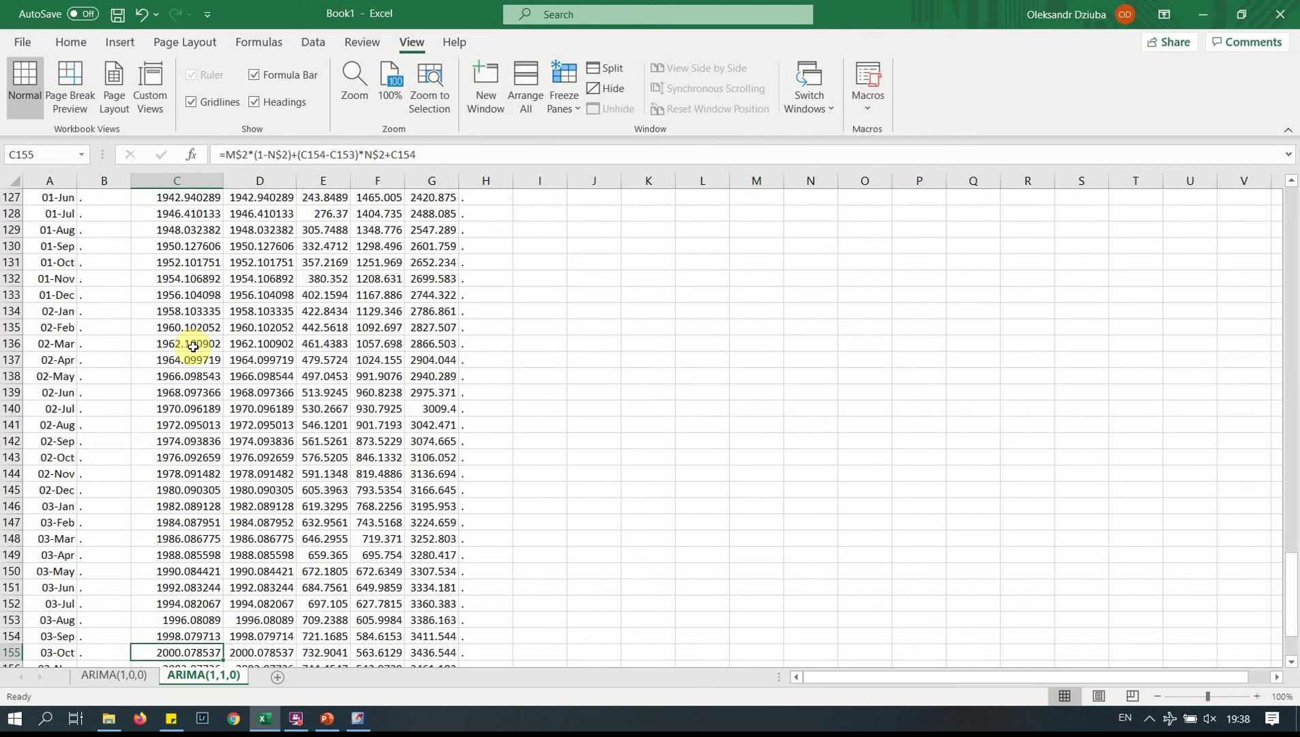
- Look back over the FORECAST_CALC column from C155 up to its header in C1
key(Up)
key(Up)
key(Up)
key(Up)
key(Up)
key(Up)
key(Up)
key(Up)
key(Up)
key(Up)
key(Up)
key(Up)
key(Up)
key(Up)
key(Up)
key(Up)
key(Up)
key(Up)
key(Up)
key(Up)
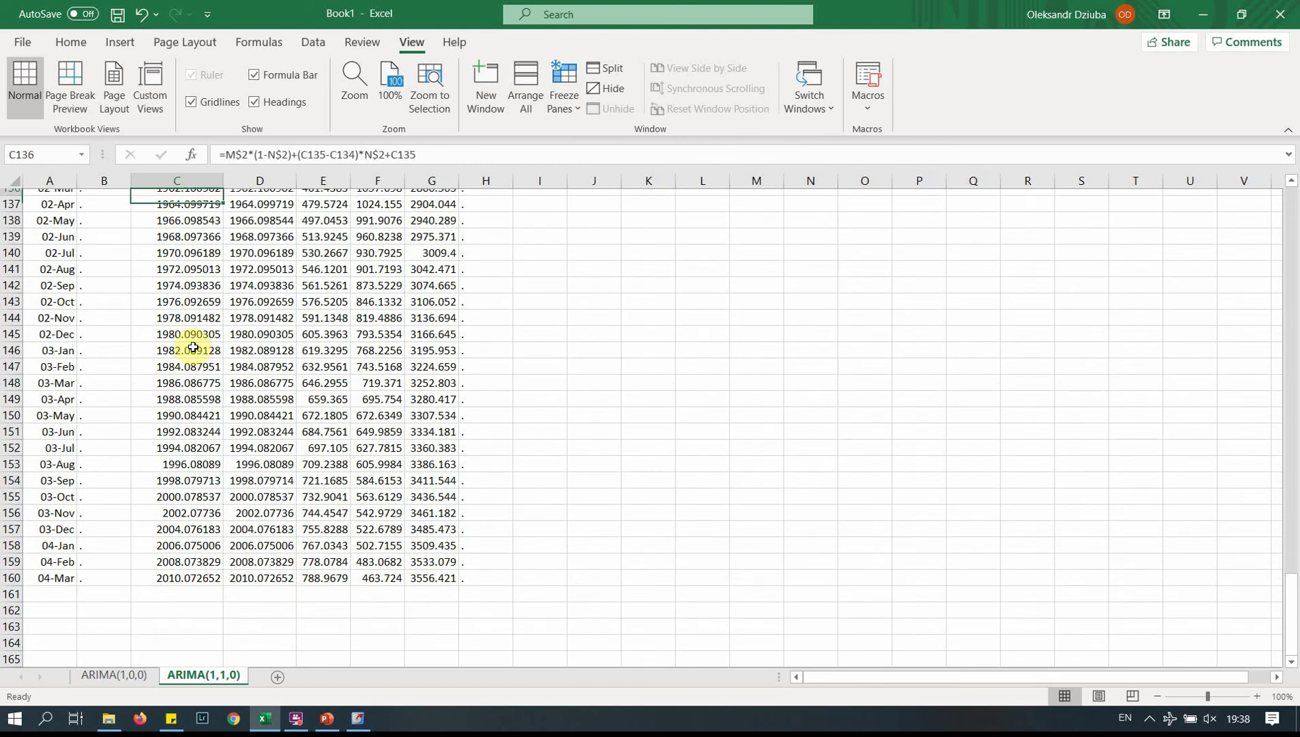
key(Up)
key(Up)
key(Up)
key(Up)
key(Up)
key(Up)
key(Up)
key(Up)
key(Up)
key(Up)
key(Up)
key(Up)
key(Up)
key(Up)
key(Up)
key(Up)
key(Up)
key(Up)
key(Up)
key(Up)
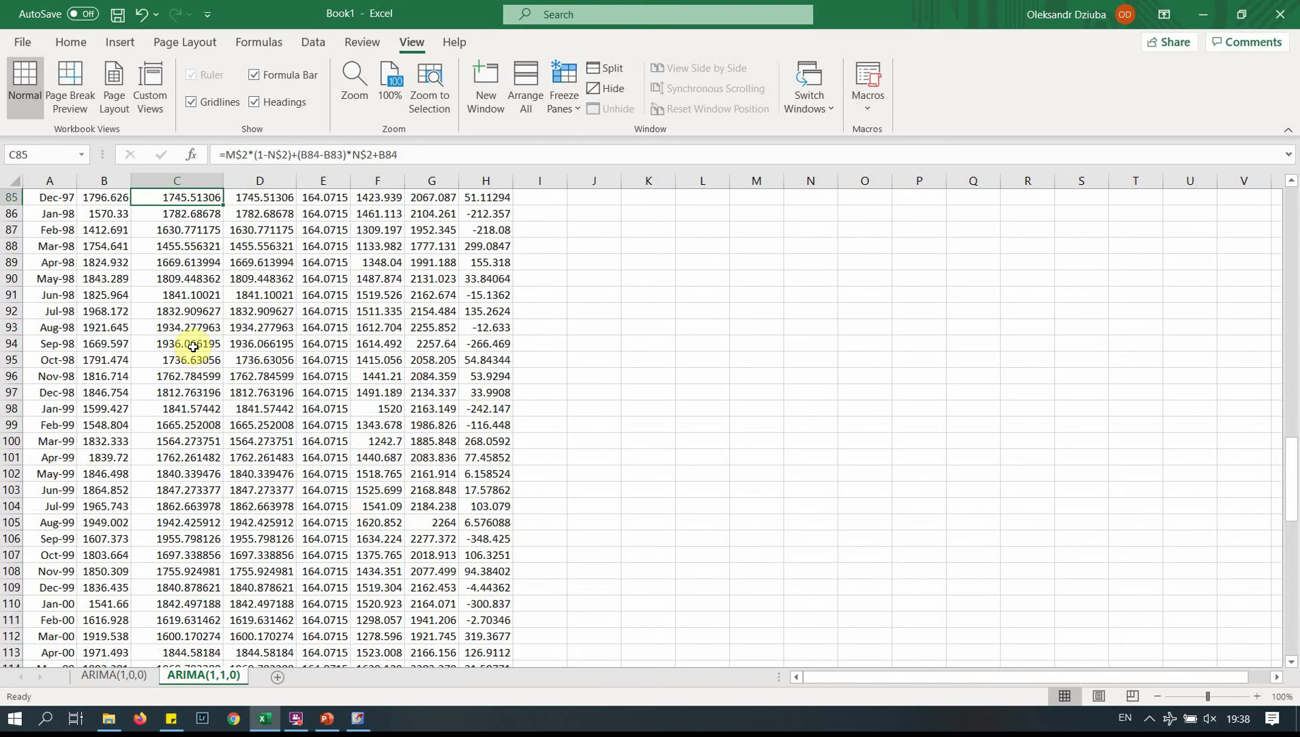
key(Up)
key(Up)
key(Up)
key(Up)
key(Up)
key(Up)
key(Up)
key(Up)
key(Up)
key(Up)
key(Up)
key(Up)
key(Up)
key(Up)
key(Up)
key(Up)
key(Up)
key(Up)
key(Up)
key(Up)
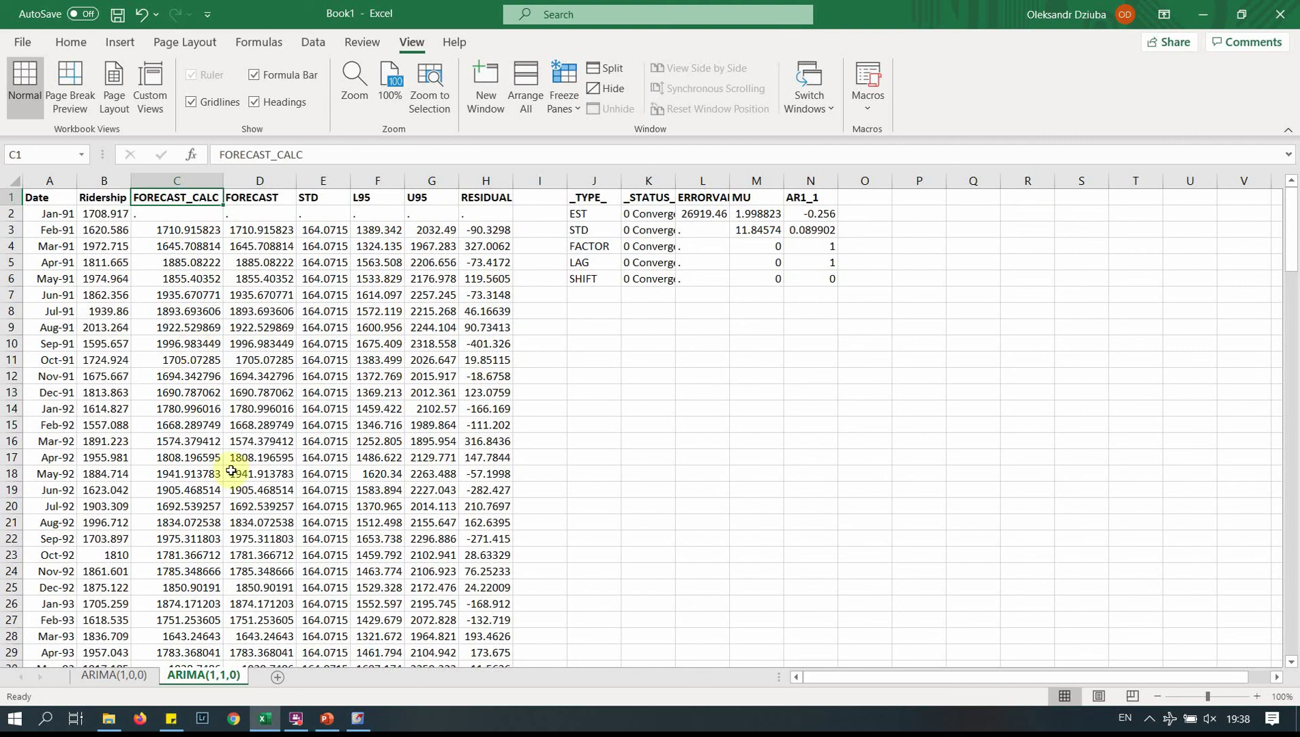
- In SAS Enterprise Guide, rename the ARIMA(1,0,0) task as ARIMA(1,1,0) and view the residual correlation diagnostics in its results
click(359, 725)
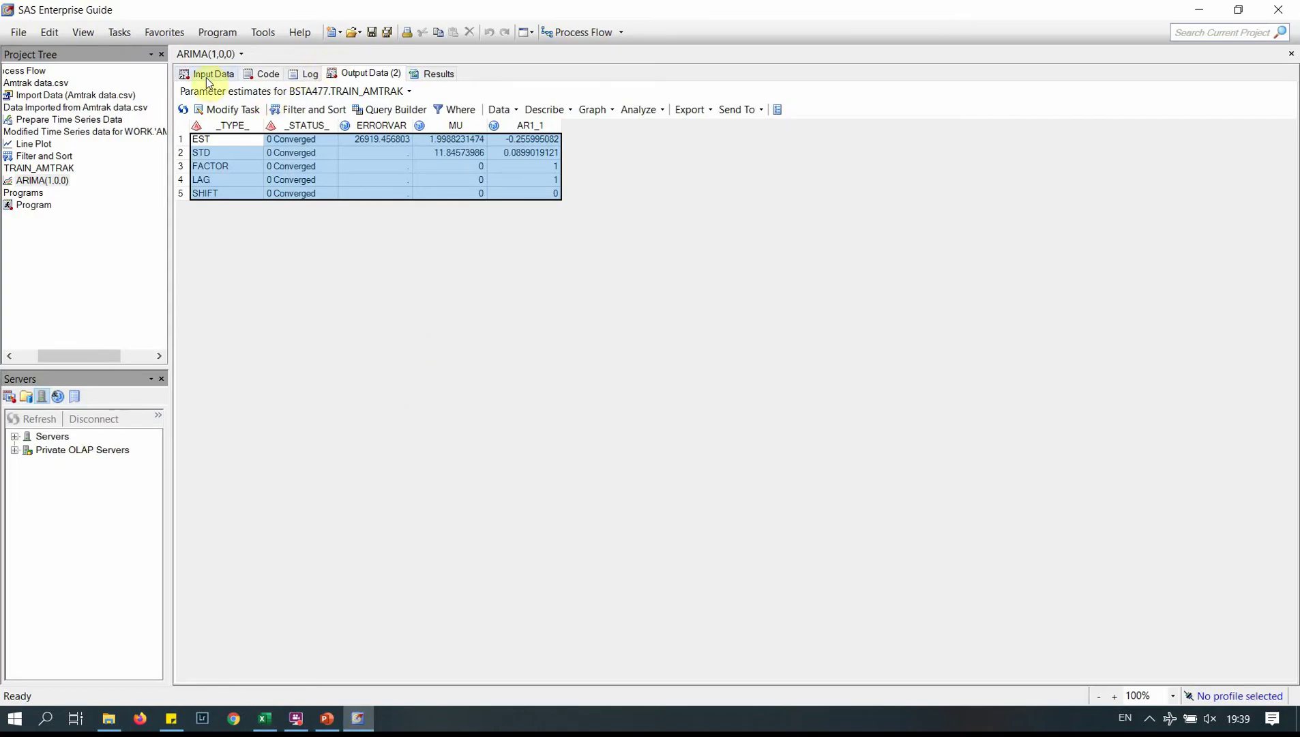
right_click(62, 181)
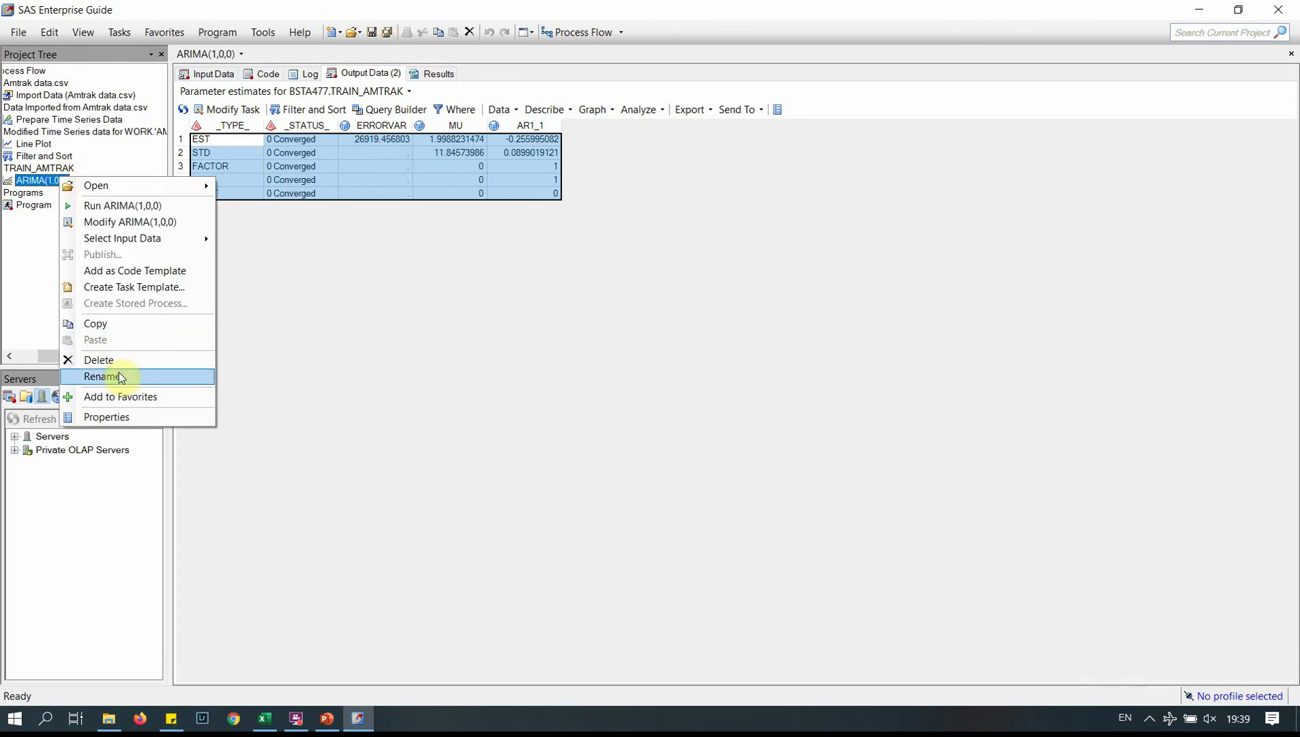
click(117, 377)
click(51, 178)
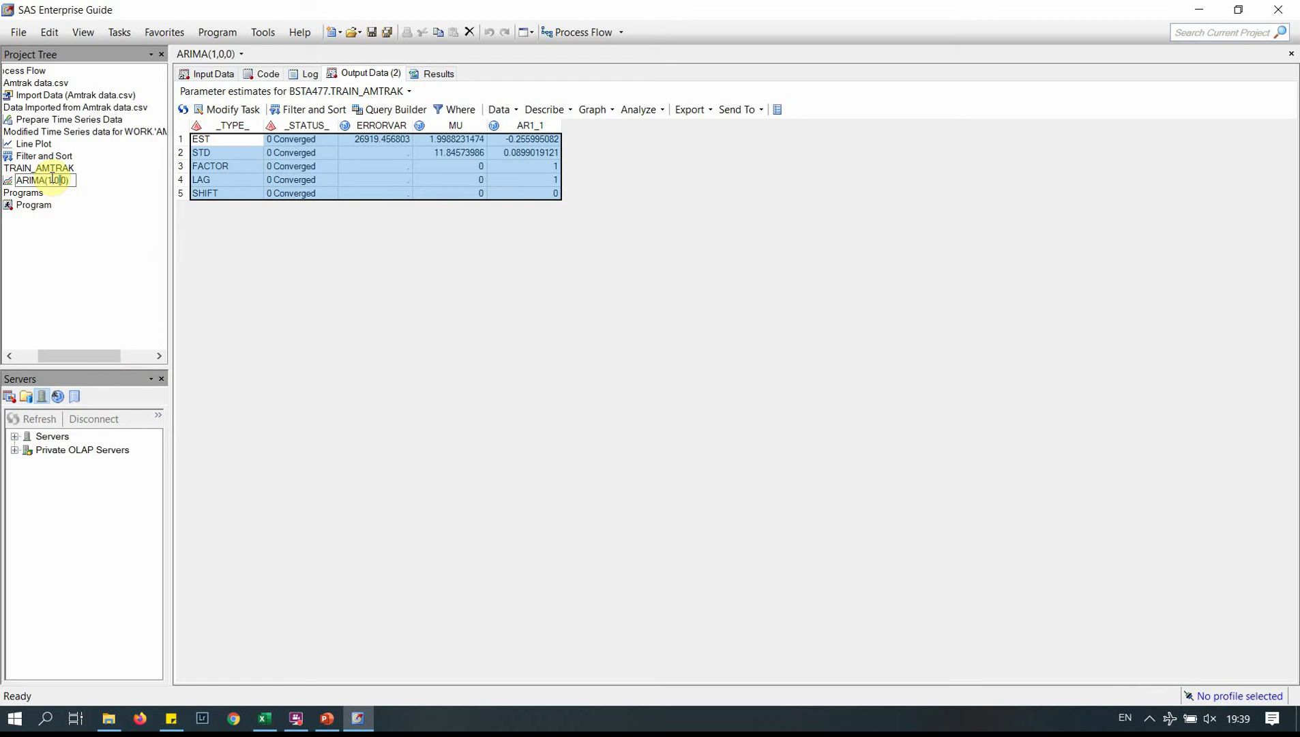
text(1)
key(Return)
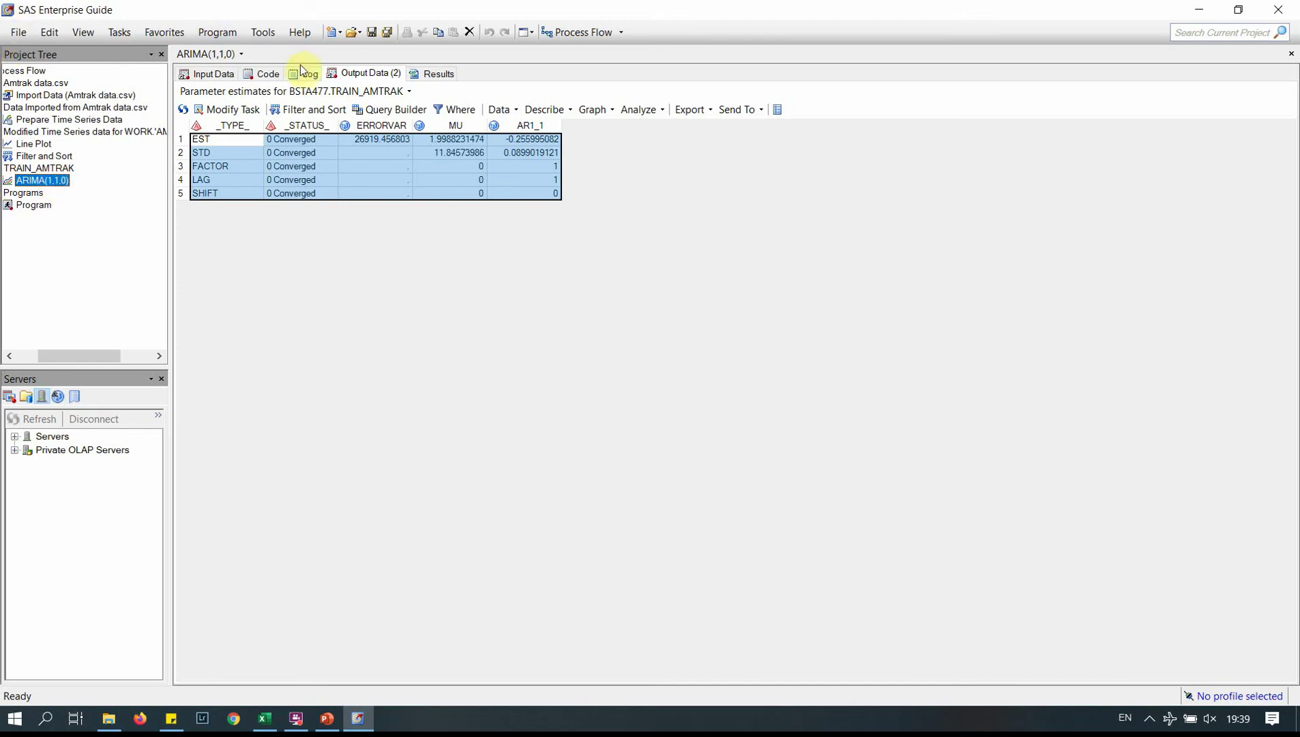
click(434, 73)
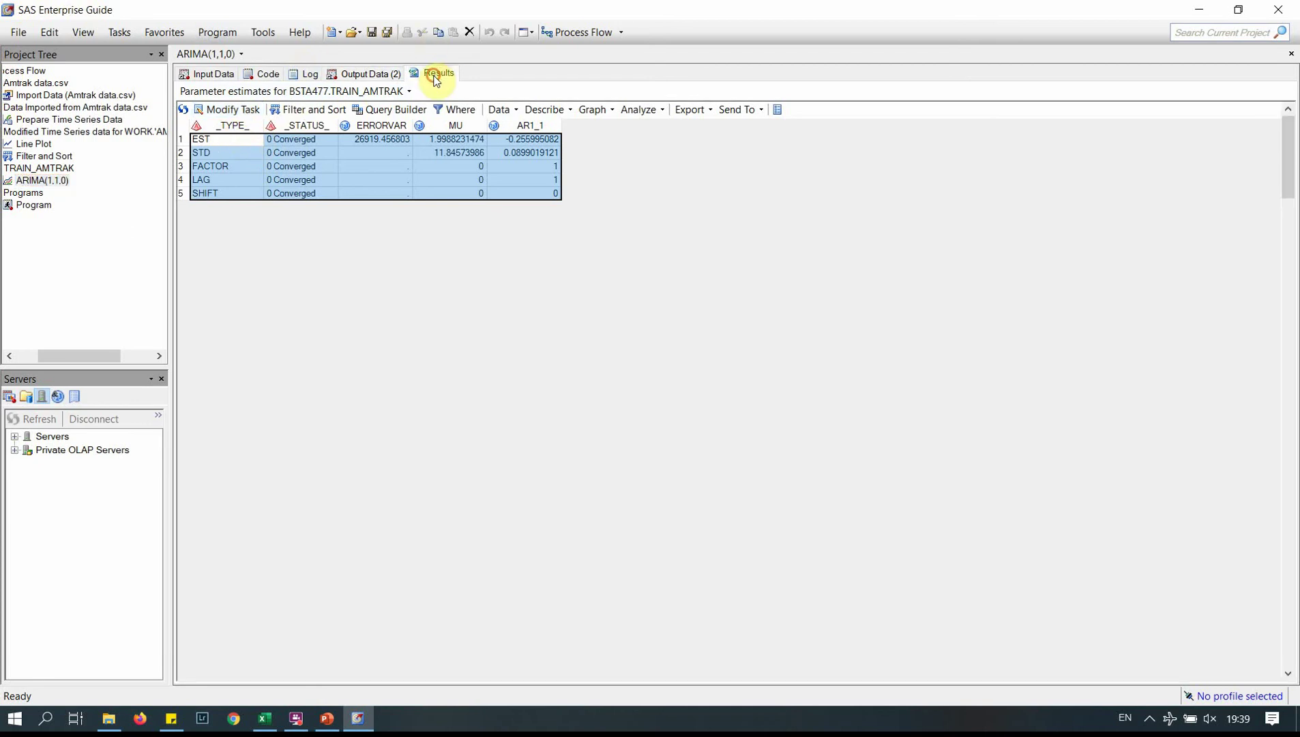
drag(1290, 191, 1296, 490)
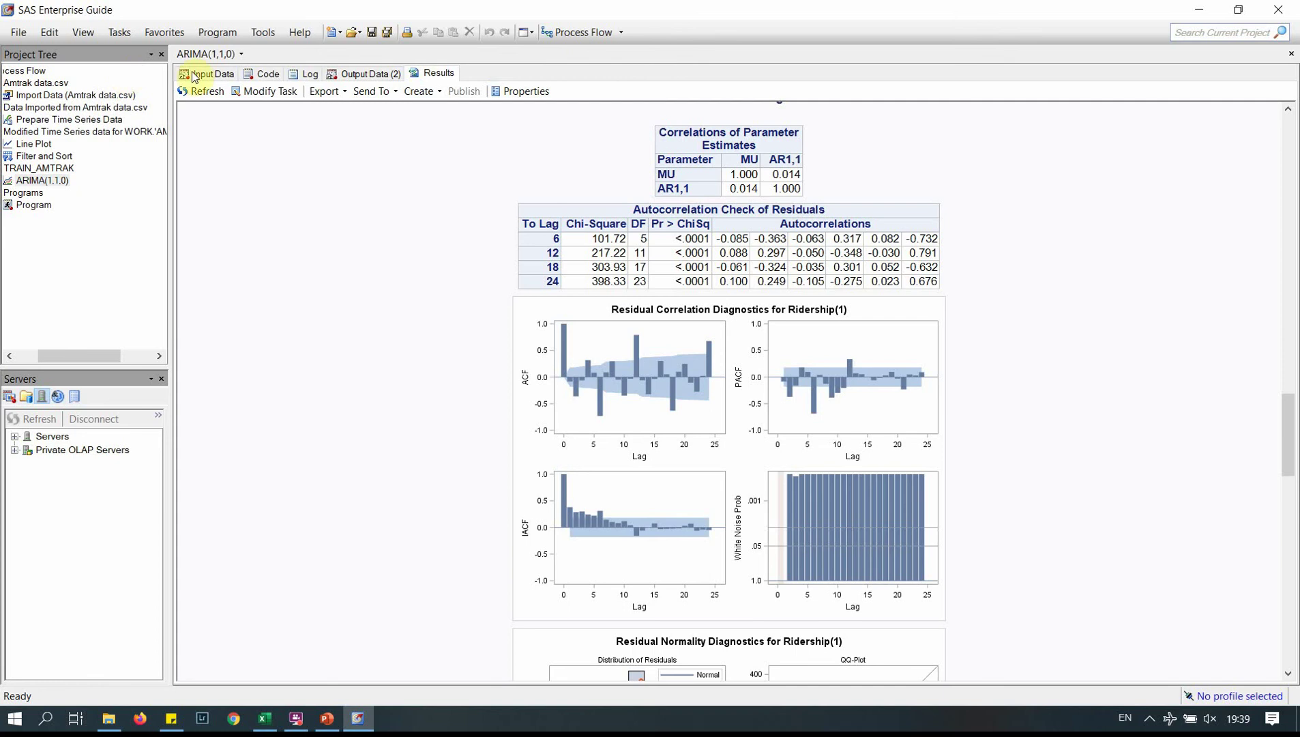
- Add a moving average factor of 1 to the ARIMA(1,1,0) model definition and run it as a new task without replacing the previous results
click(270, 93)
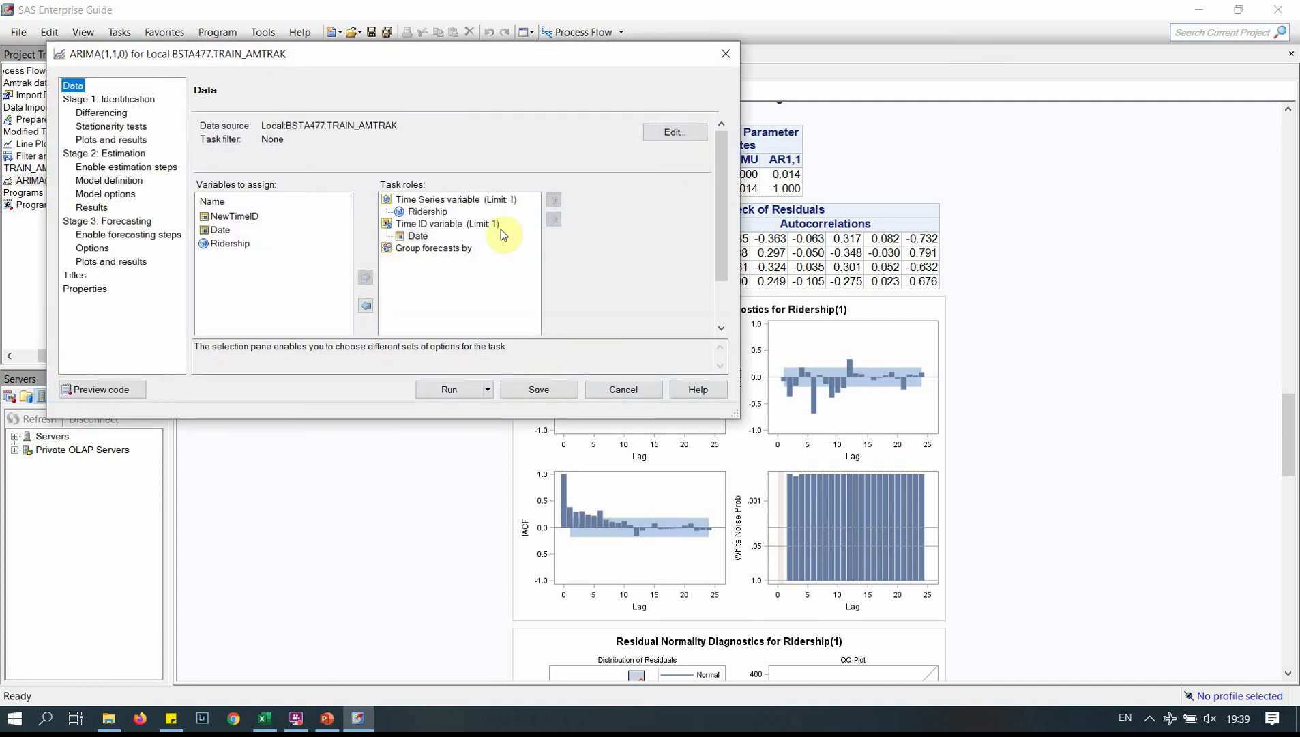
click(102, 115)
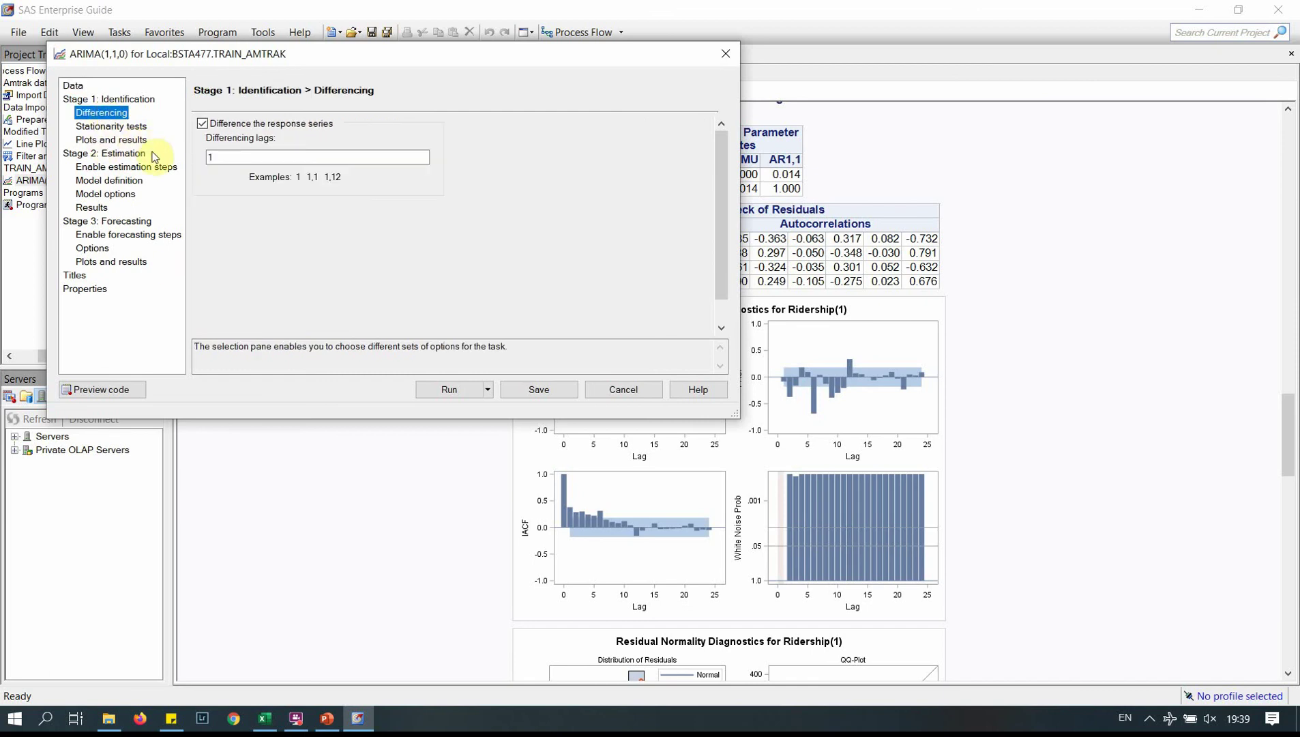
click(112, 171)
click(117, 183)
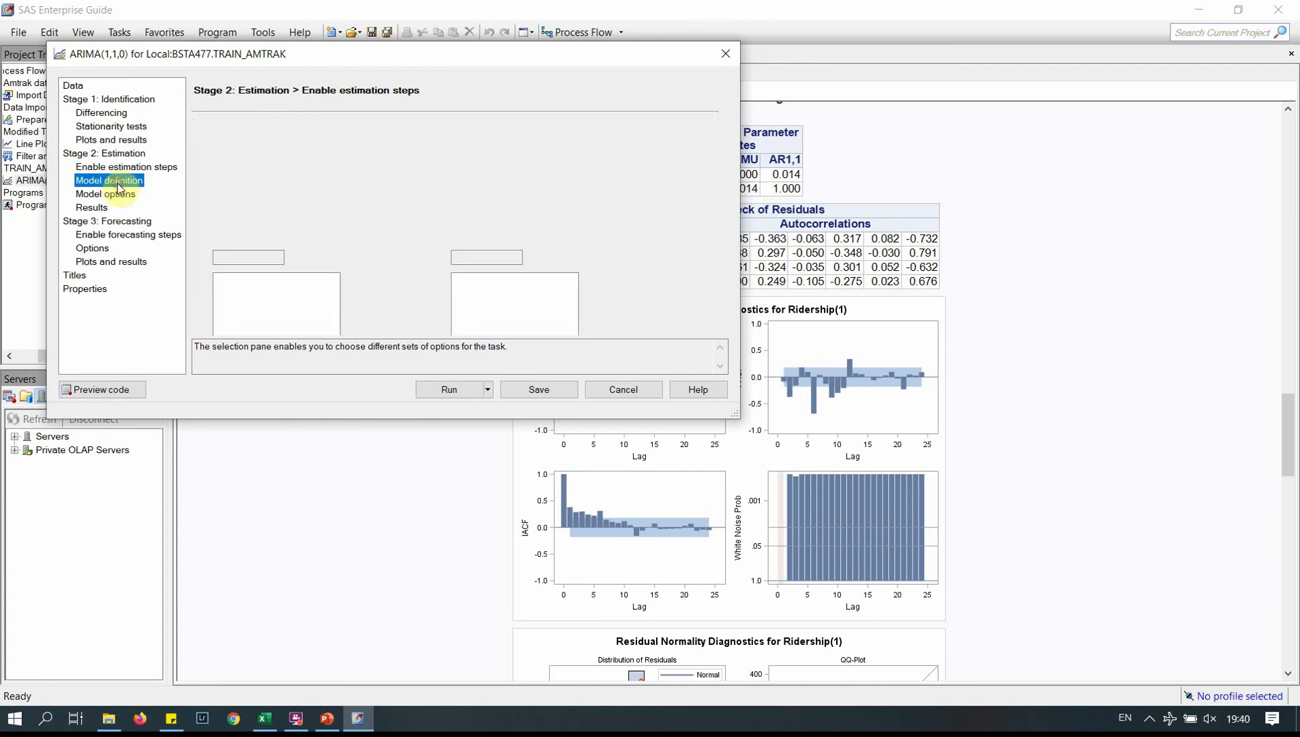
click(474, 257)
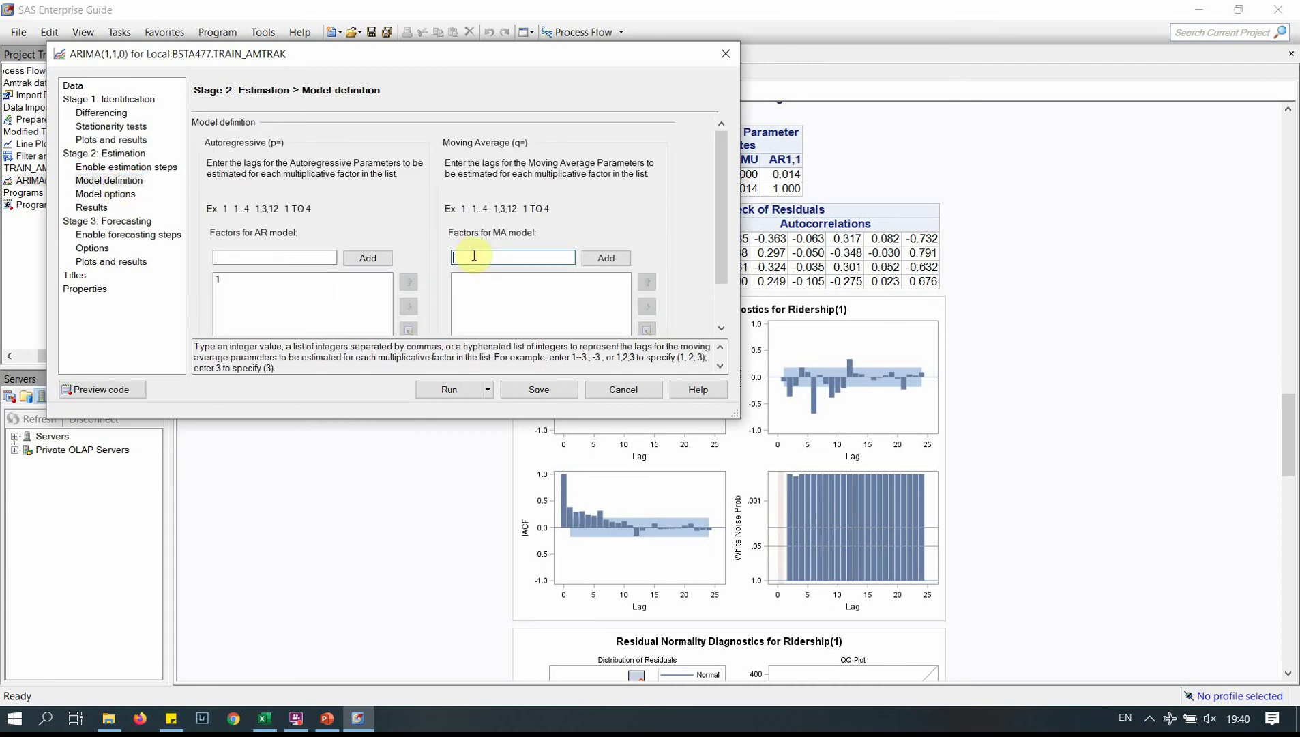
text(1)
click(605, 259)
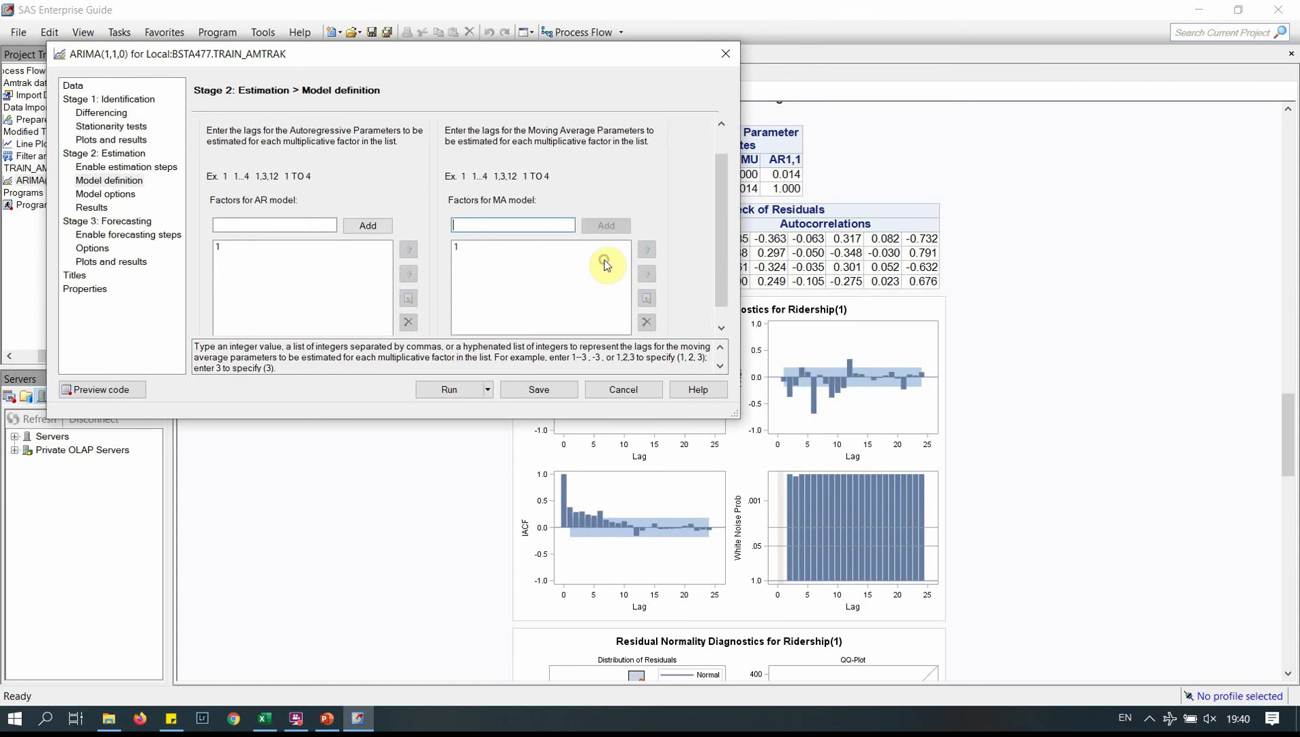
click(453, 399)
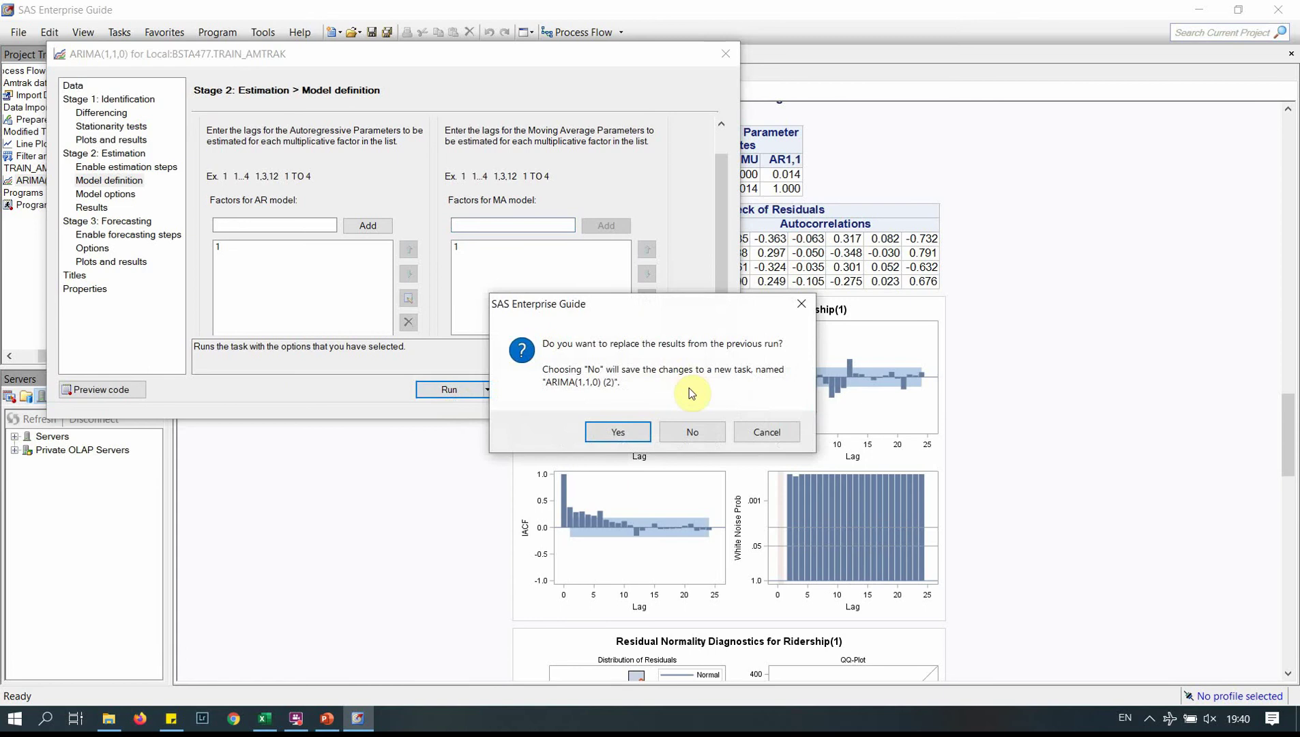
click(692, 431)
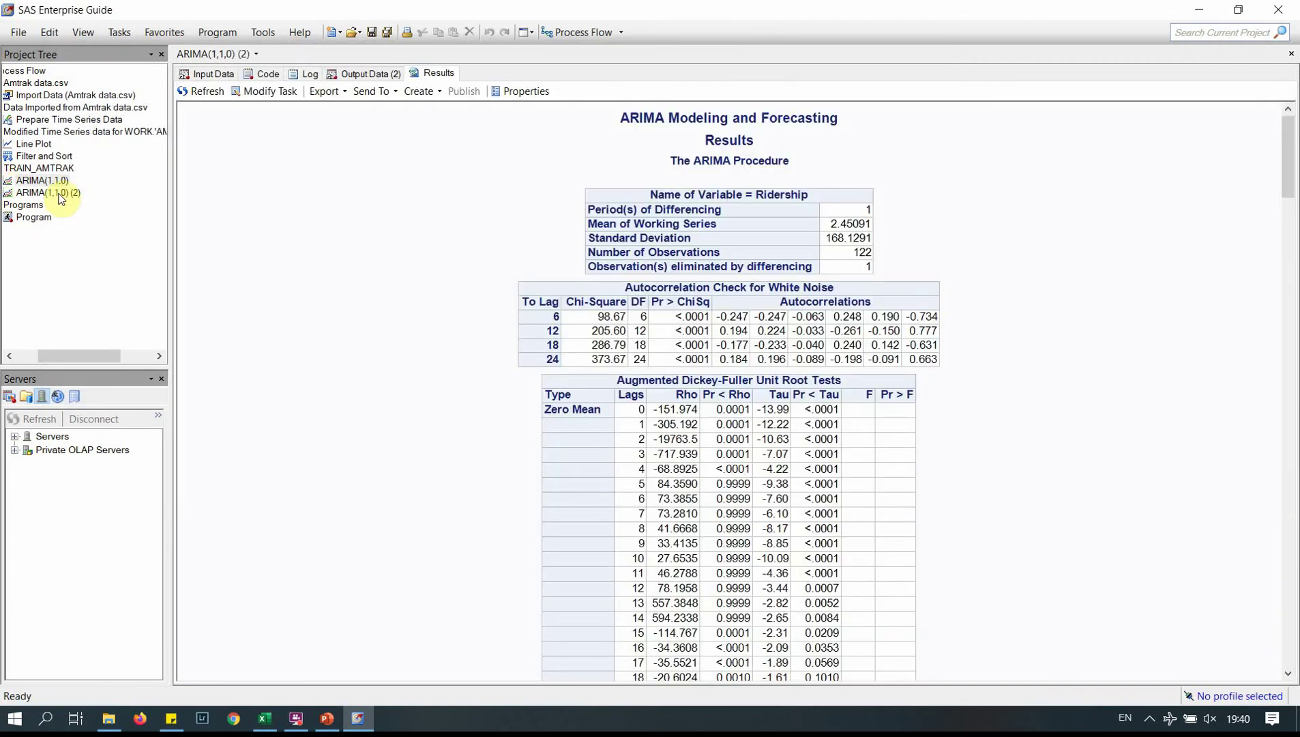
- Rename the new task ARIMA(1,1,0) (2) as ARIMA(1,1,1)
right_click(60, 195)
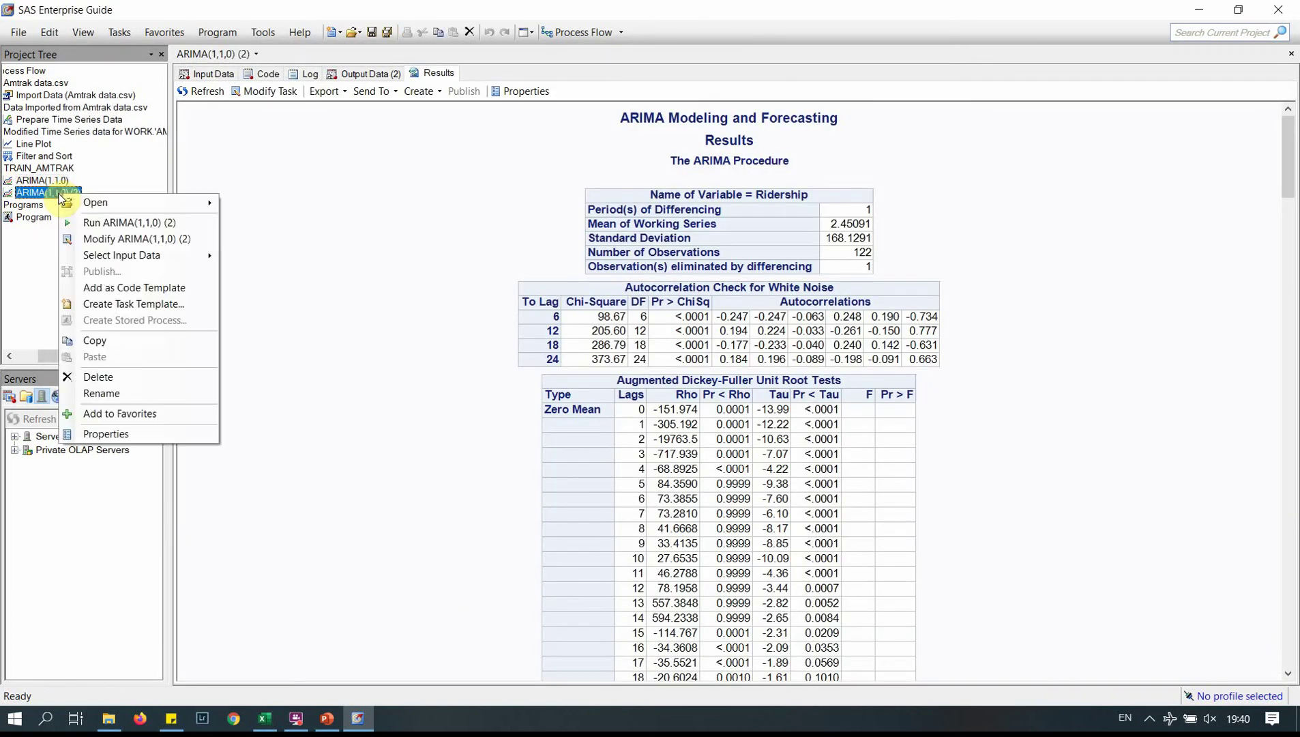
click(102, 393)
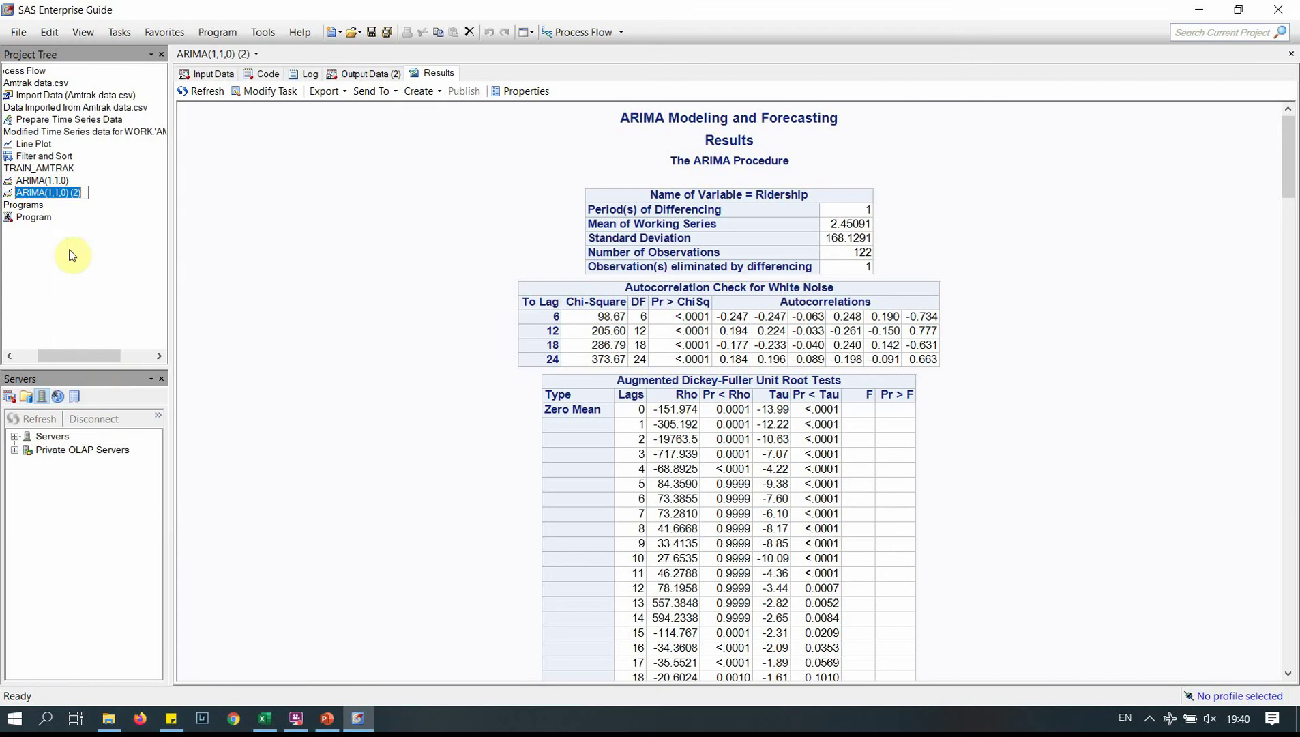
right_click(61, 192)
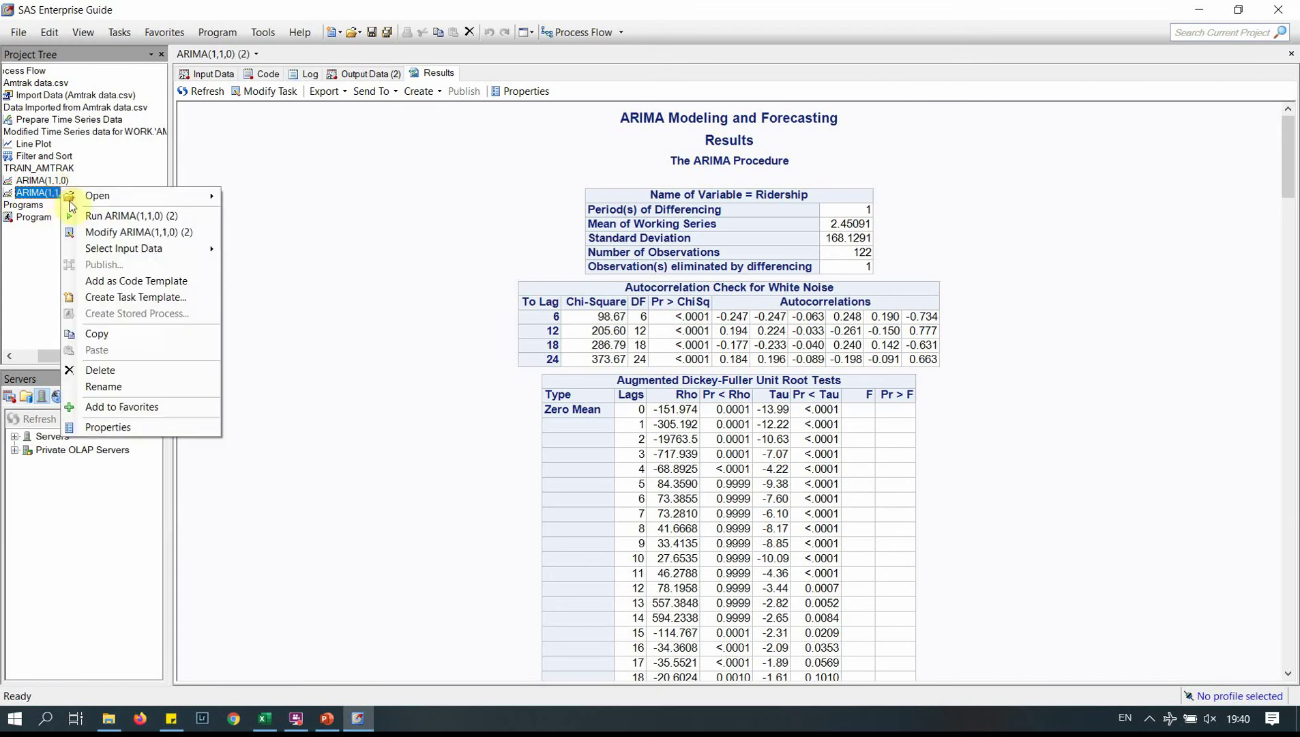
click(126, 389)
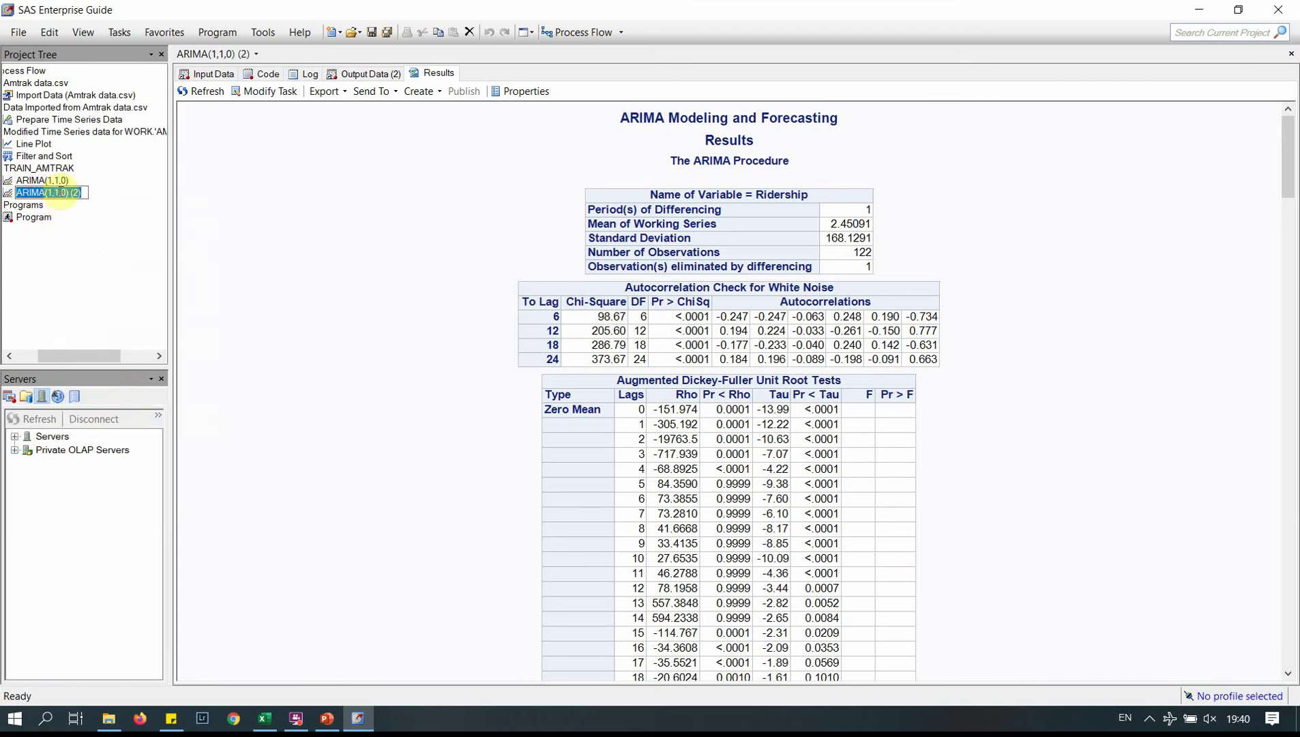
drag(60, 193, 91, 193)
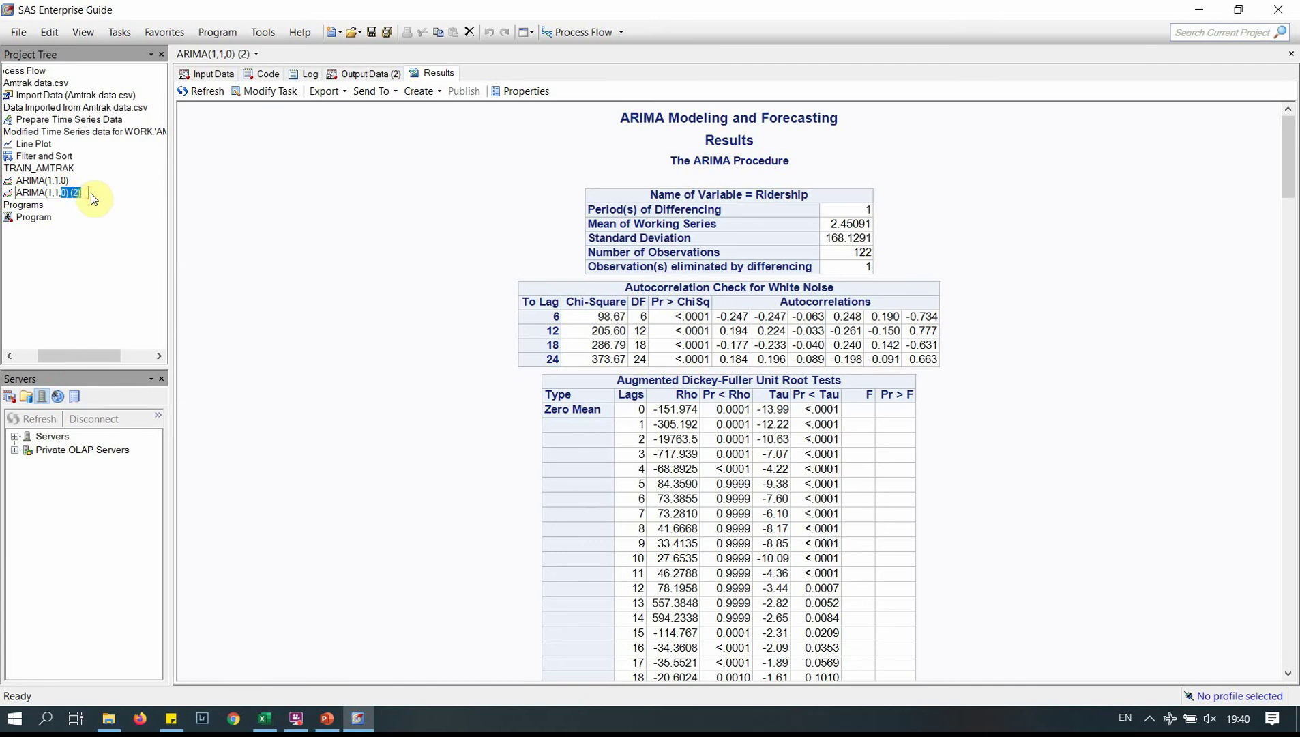
text(1))
key(Return)
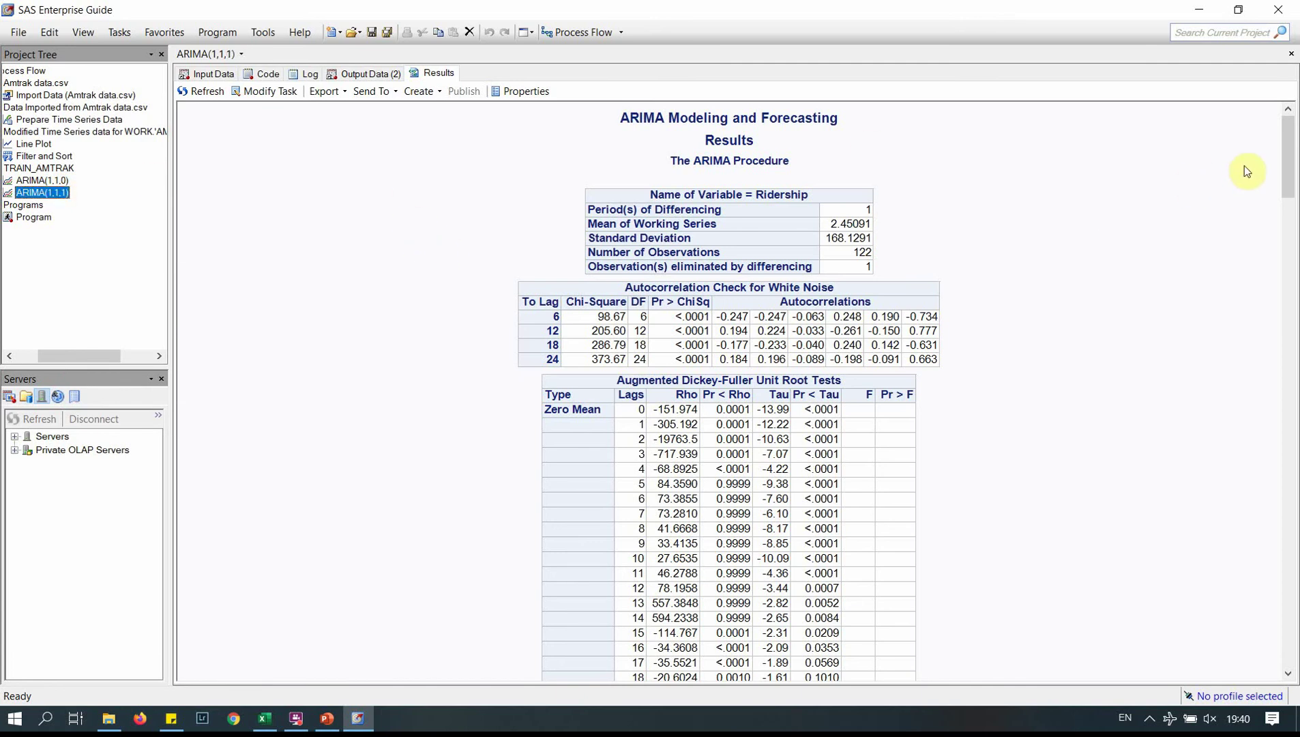
- Examine the ARIMA(1,1,1) results, including the parameter estimates, fit statistics and autocorrelation check of residuals
scroll(1289, 167, down, 1)
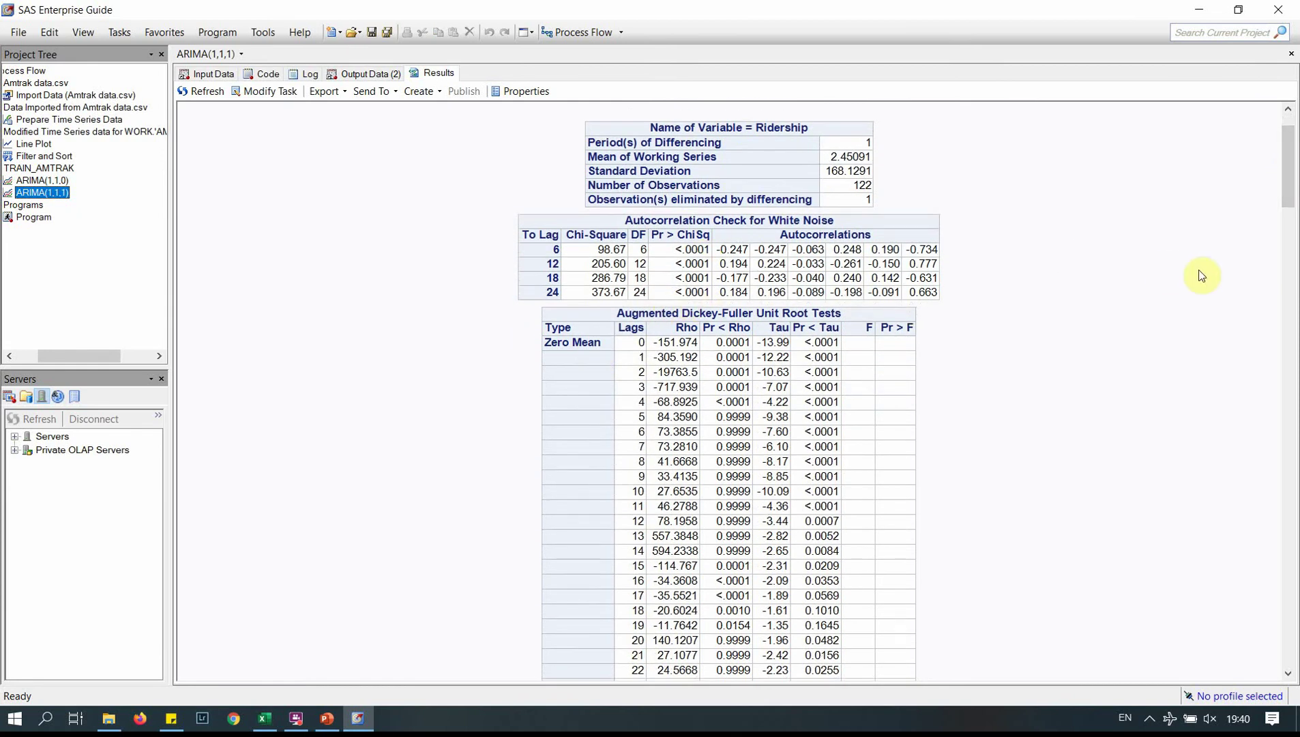
drag(1291, 186, 1292, 374)
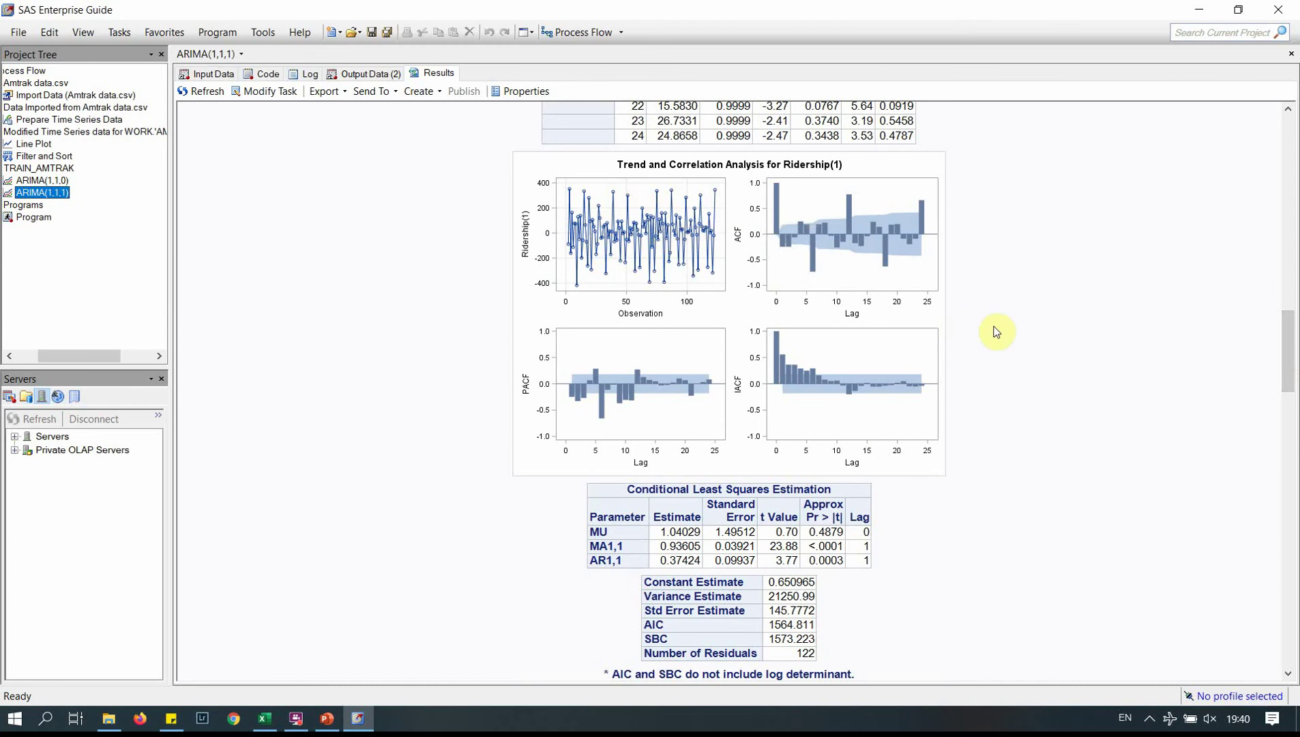
drag(1290, 340, 1284, 372)
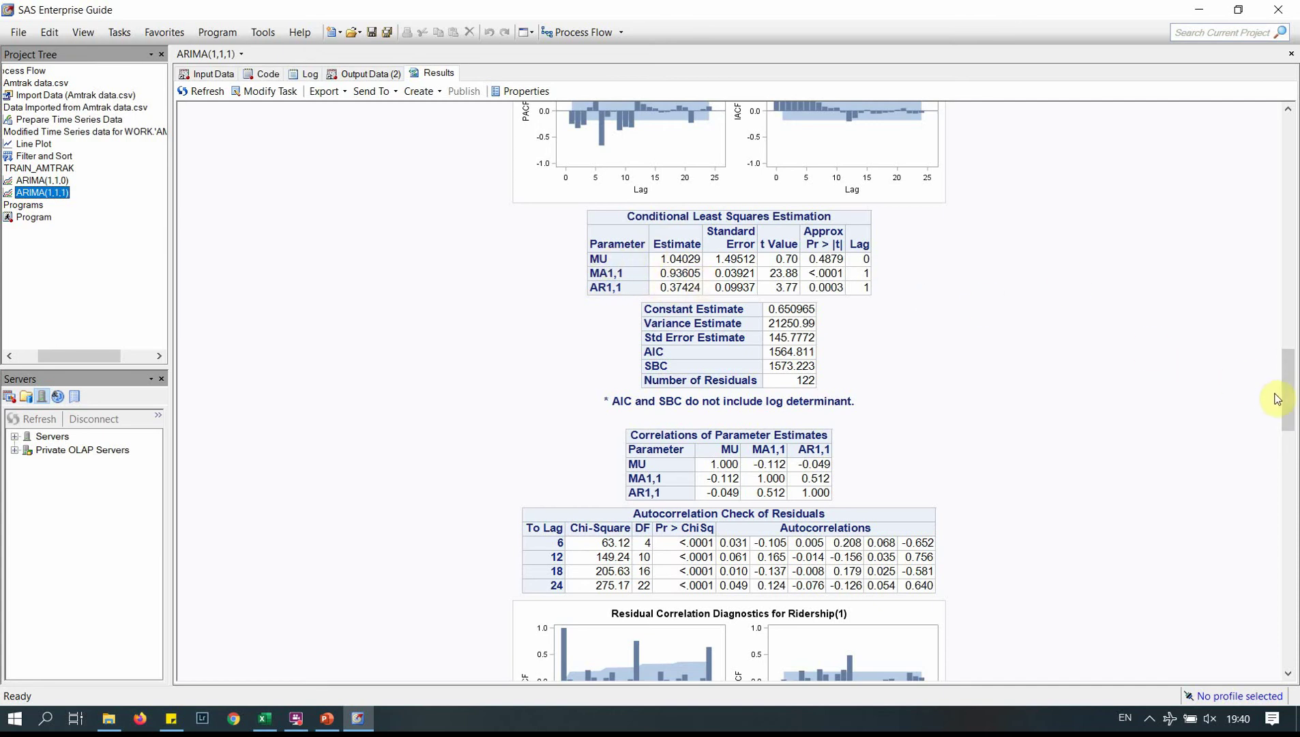
- Review the ARIMA(1,1,1) results from the parameter estimates through the residual diagnostics to the fitted model factors
scroll(1290, 401, down, 1)
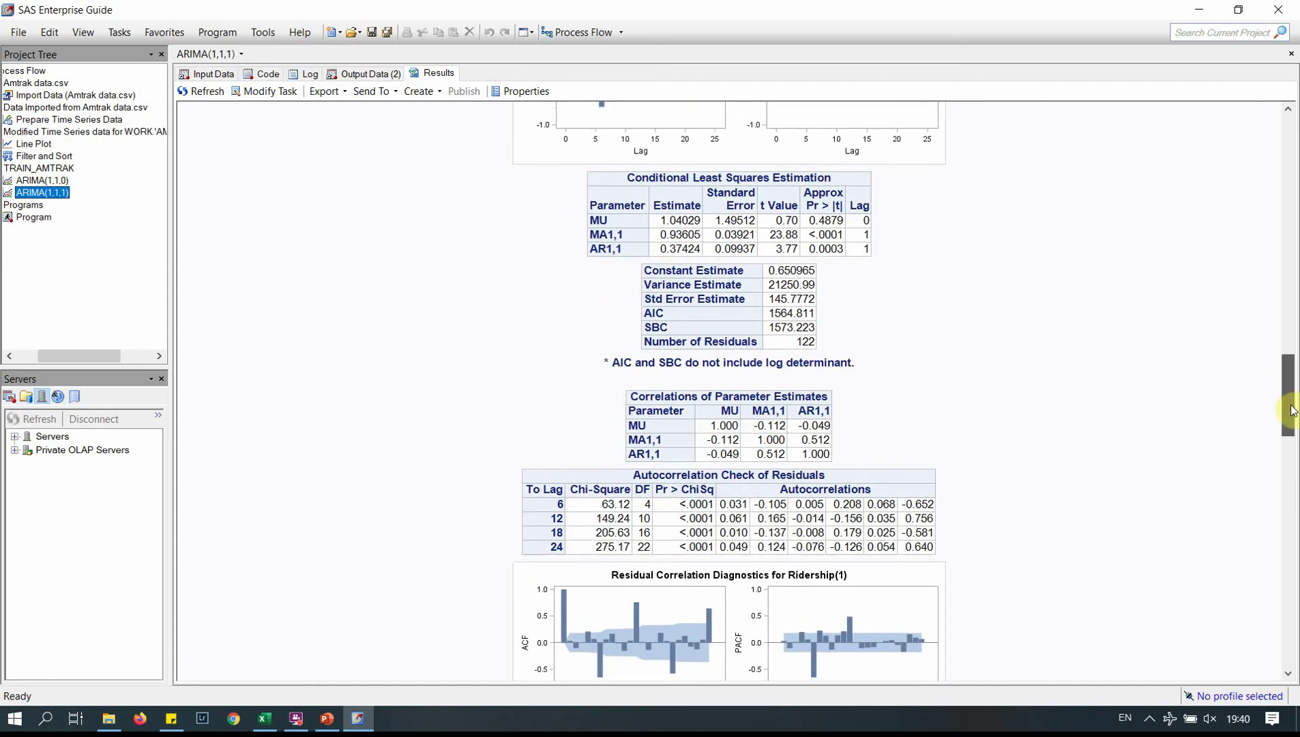
scroll(1292, 409, down, 3)
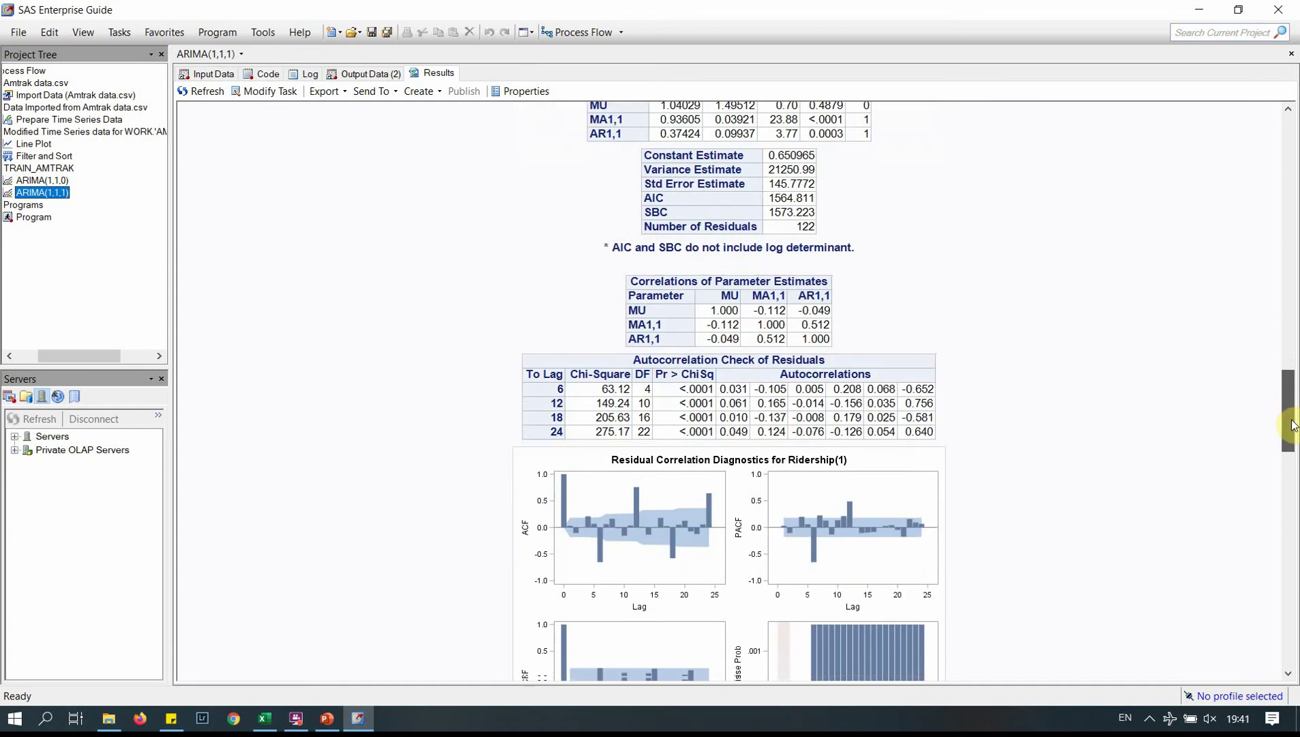
scroll(1292, 425, down, 4)
scroll(1289, 437, down, 3)
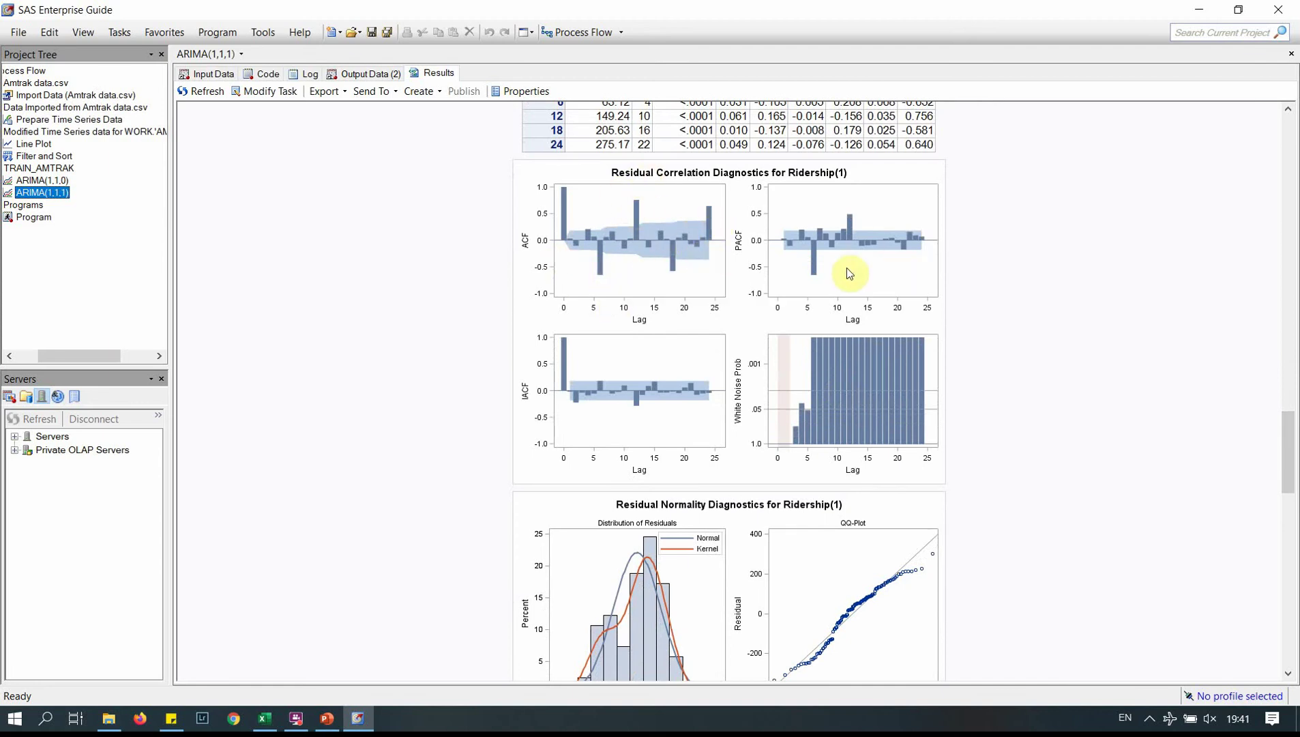
click(1278, 450)
drag(1287, 442, 1289, 471)
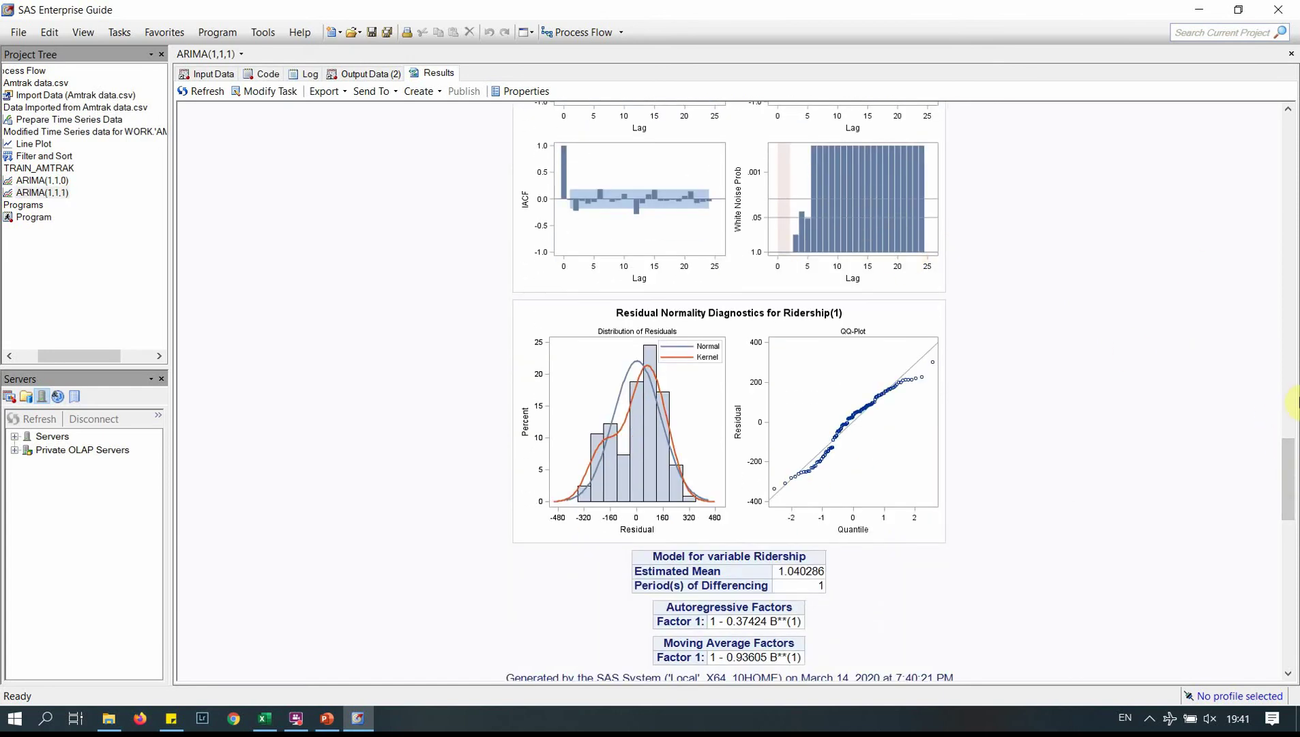
click(1288, 465)
drag(1289, 465, 1294, 527)
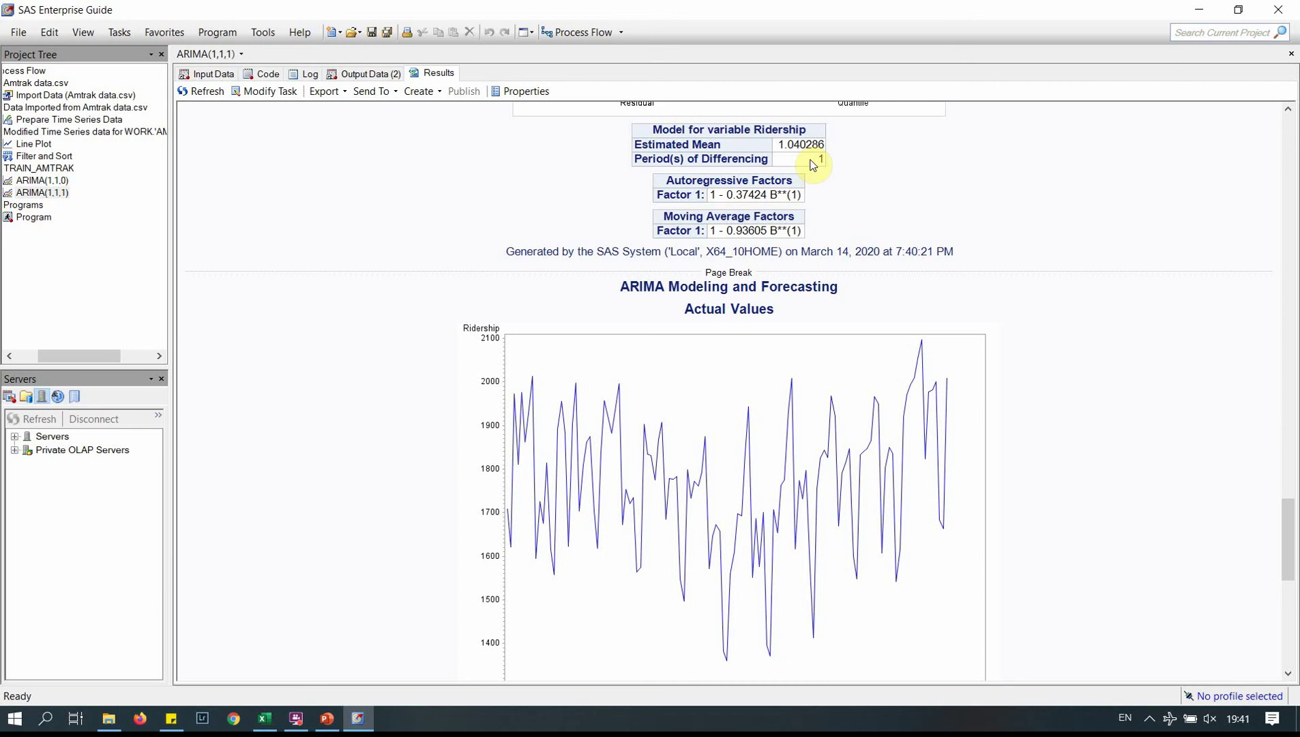
- Copy the entire Forecasts for BSTA477.TRAIN_AMTRAK output table with its headers
click(370, 80)
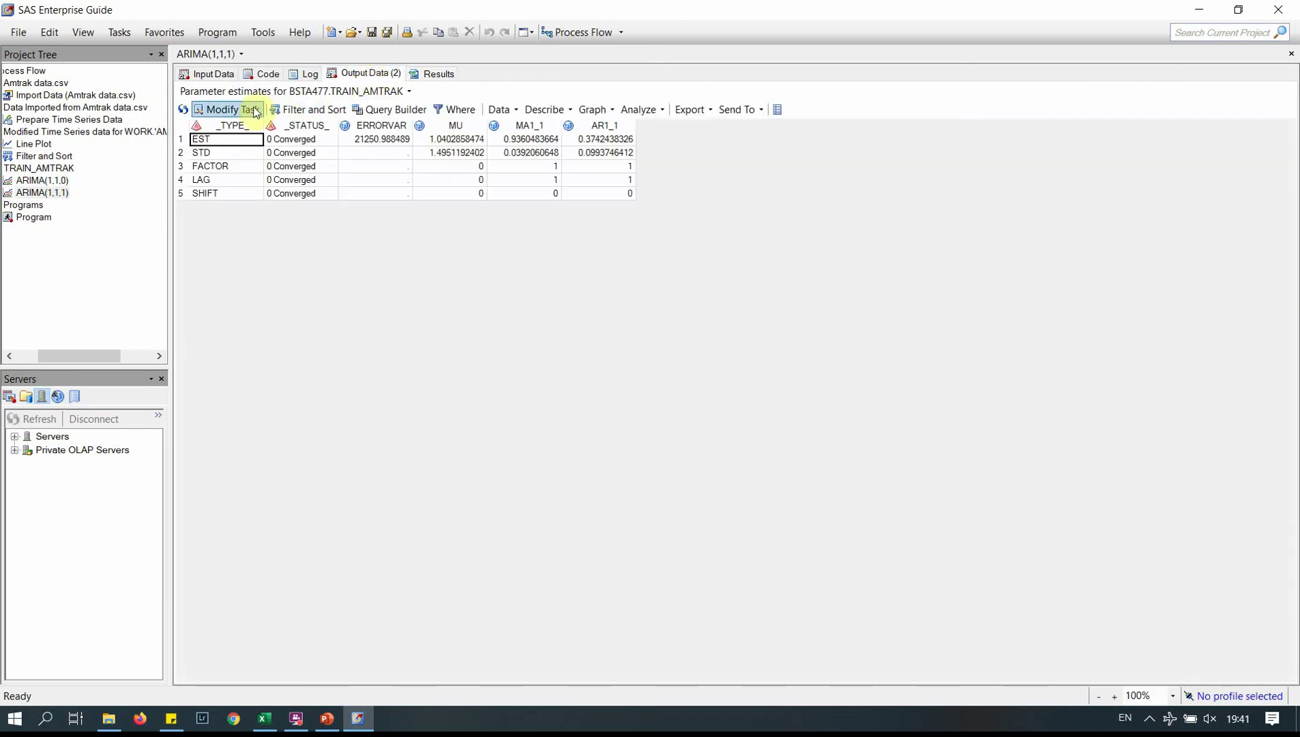
click(407, 95)
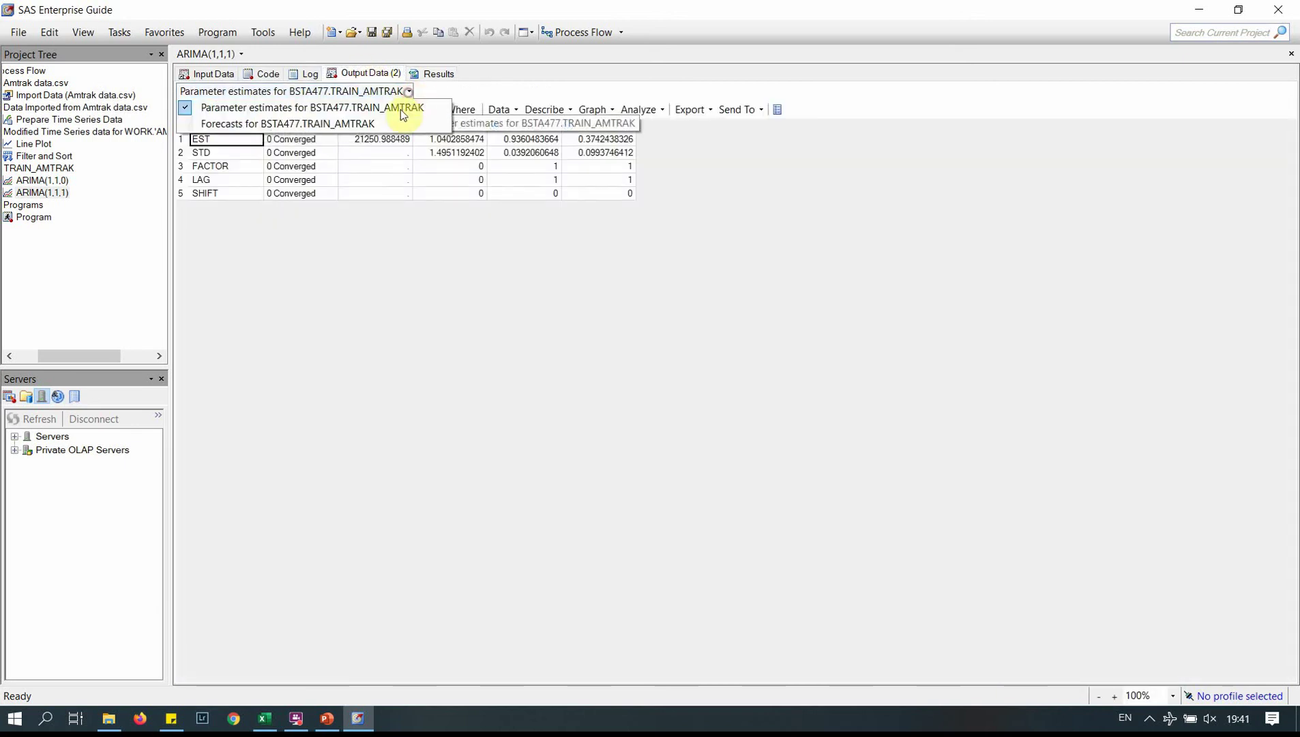
click(401, 123)
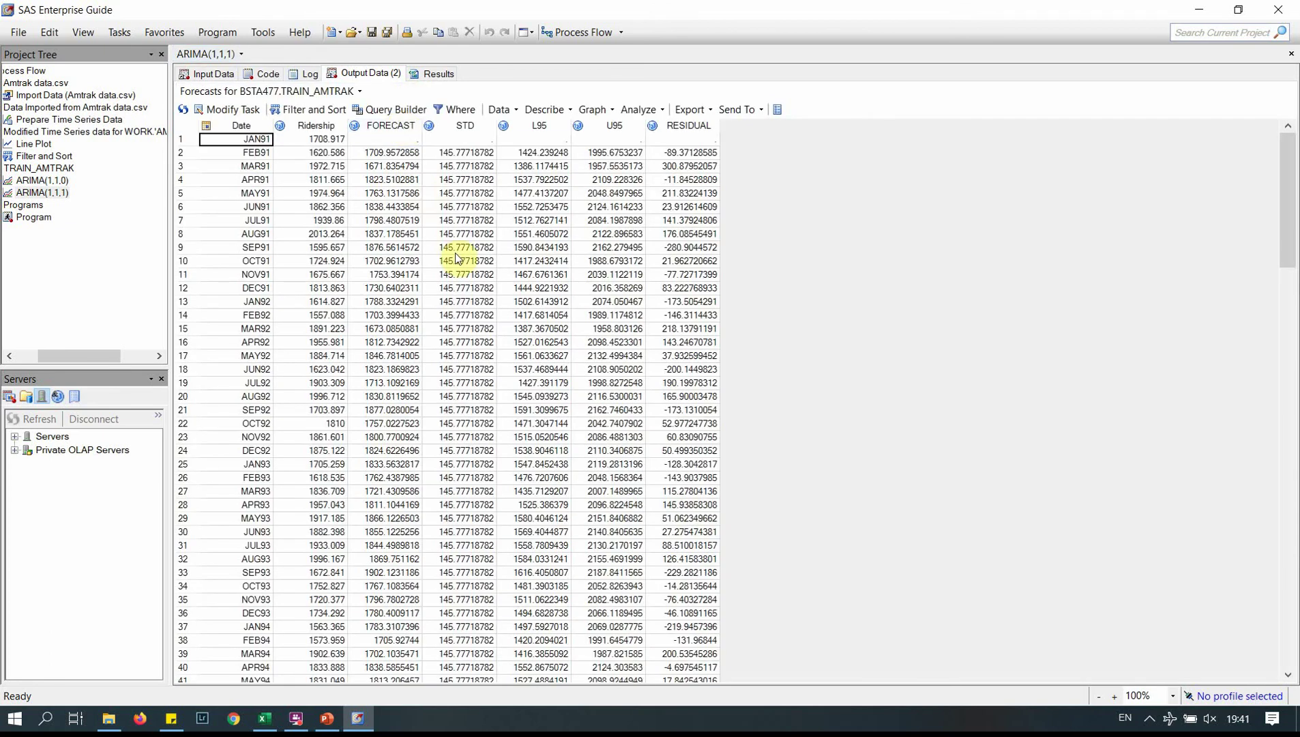
key(ctrl+a)
right_click(455, 253)
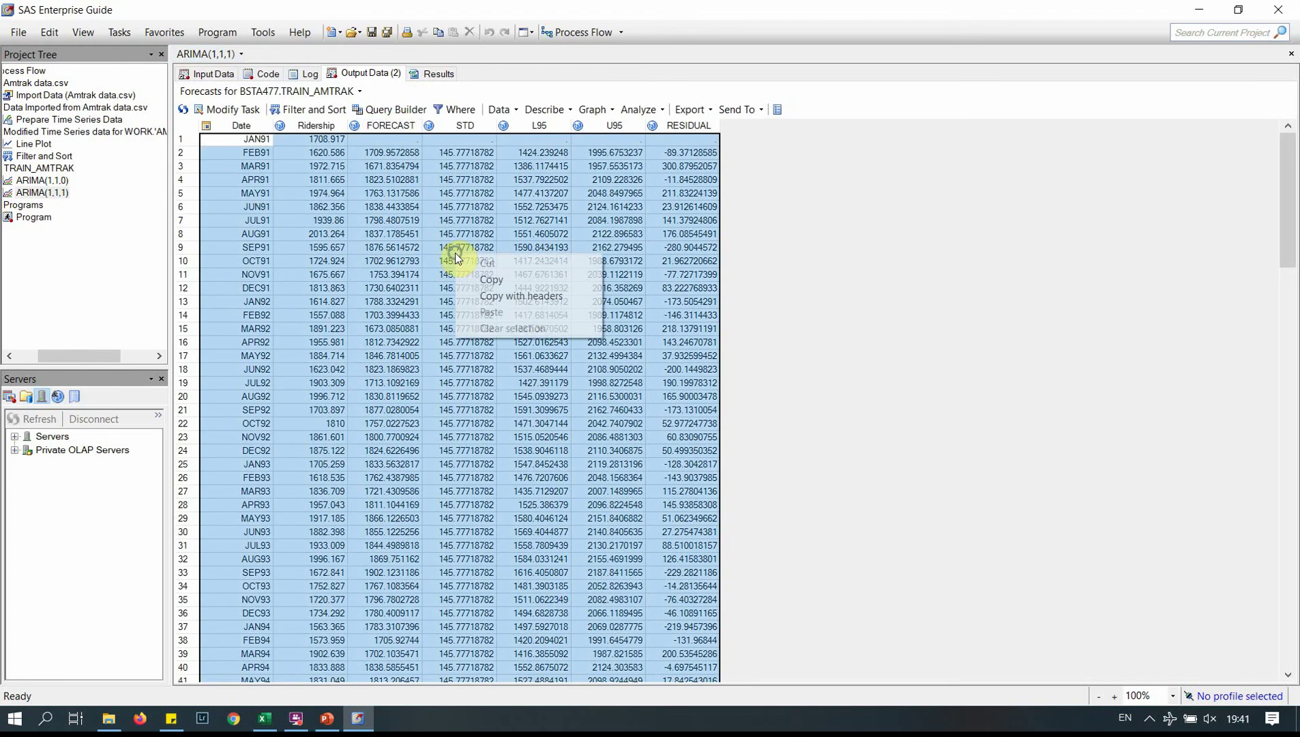
click(497, 296)
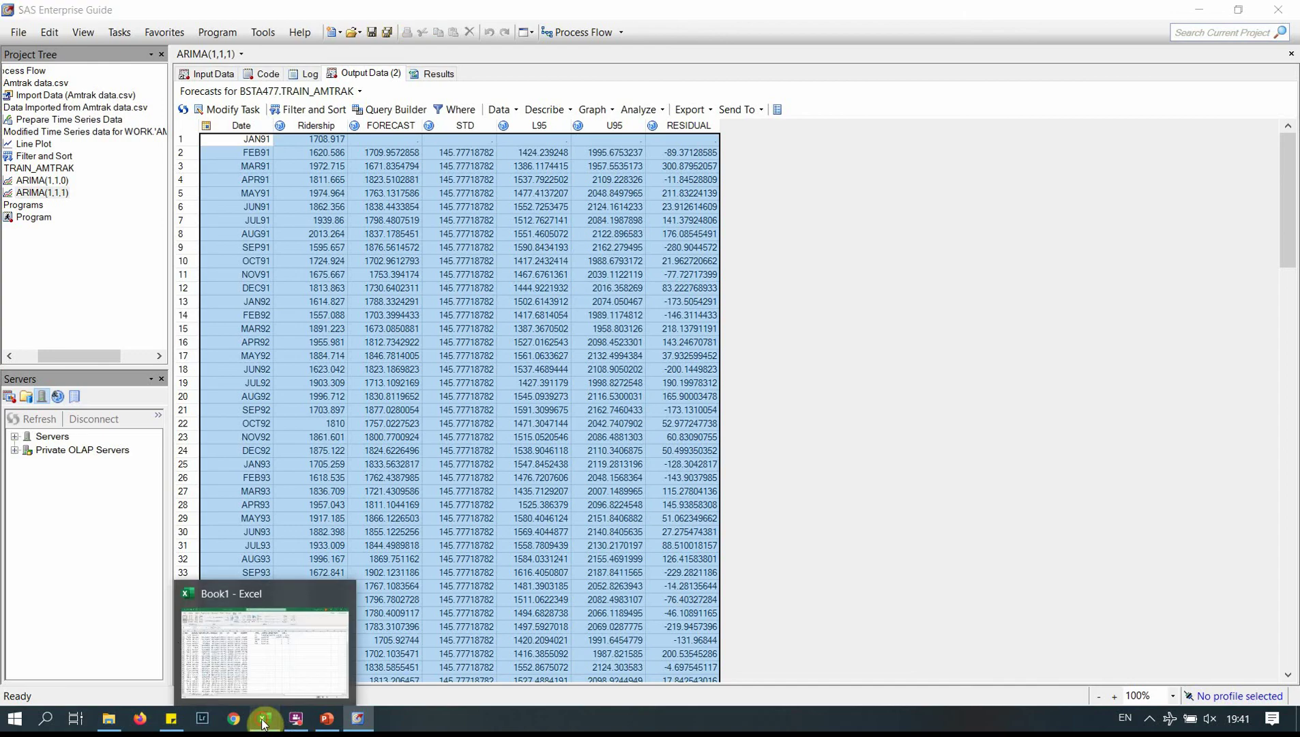
- Switch to the Excel workbook Book1, rename Sheet3 as ARIMA(1,1,1) and paste the forecast table at cell A1
click(264, 722)
click(280, 679)
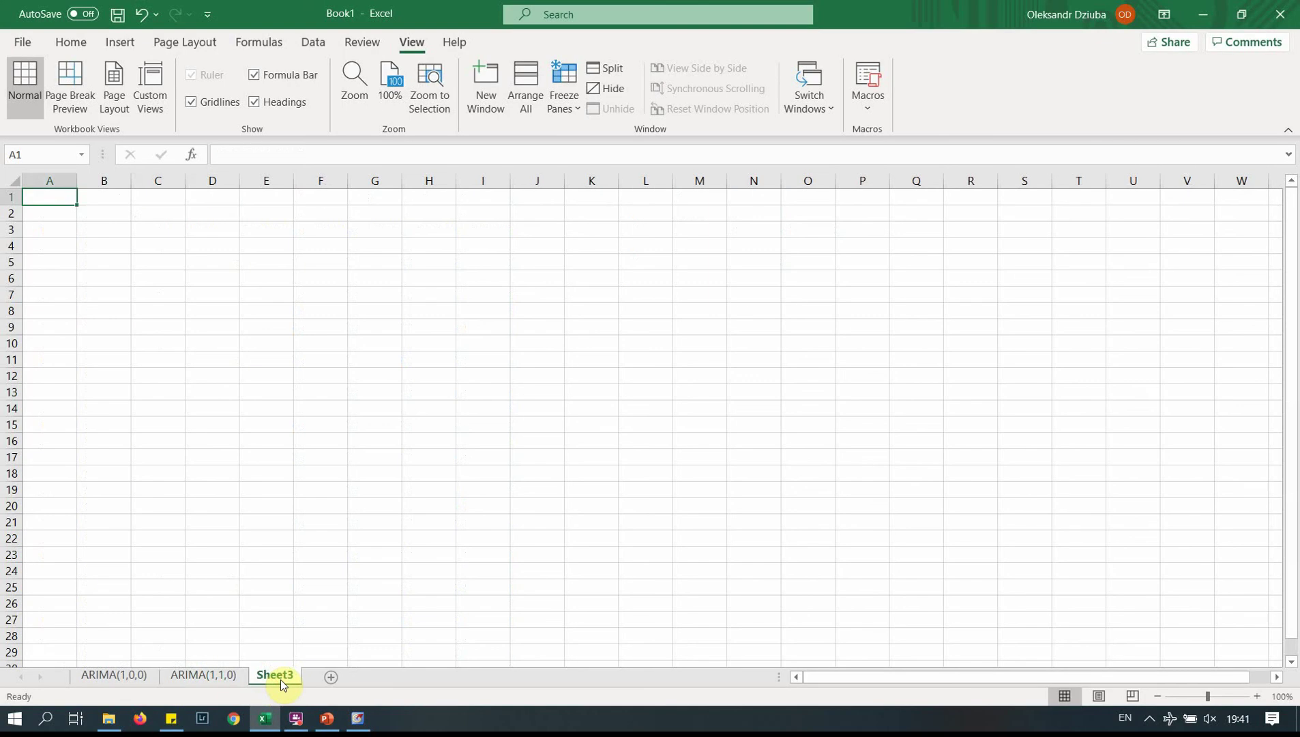
double_click(281, 680)
text(AR)
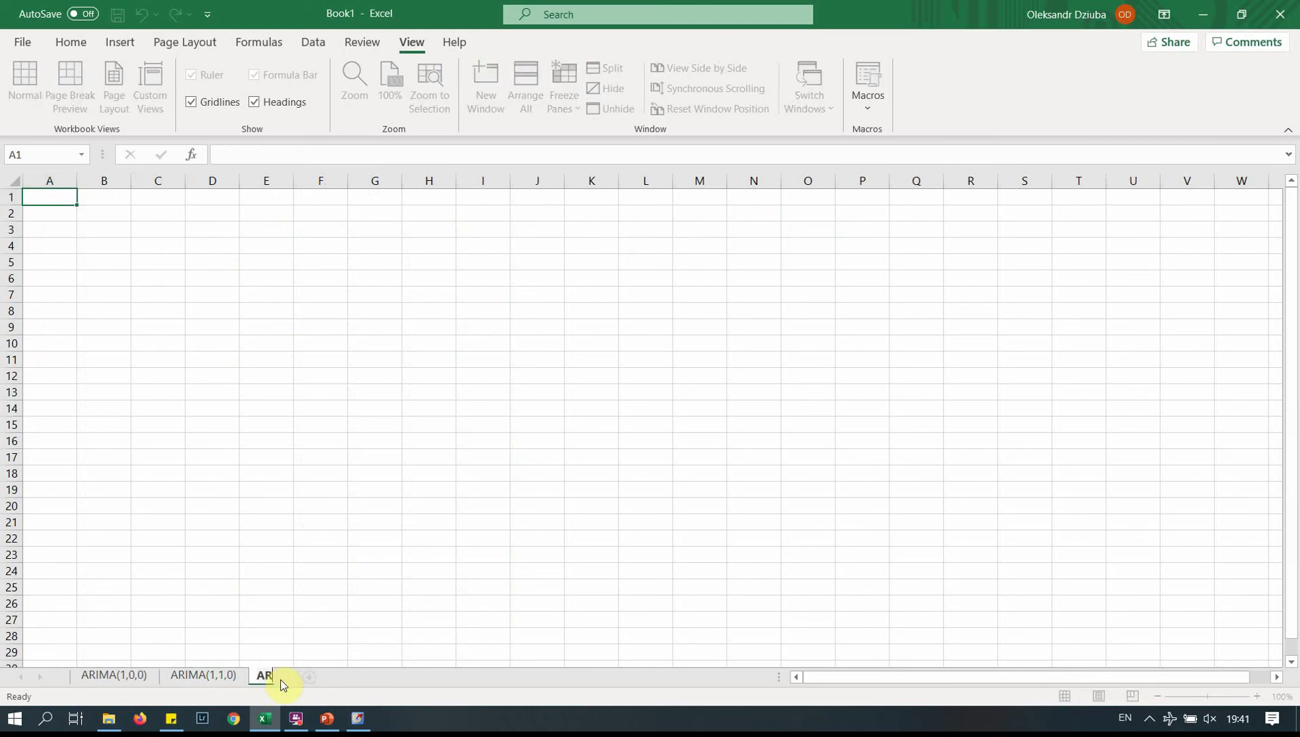
text(IMA(1,1,1))
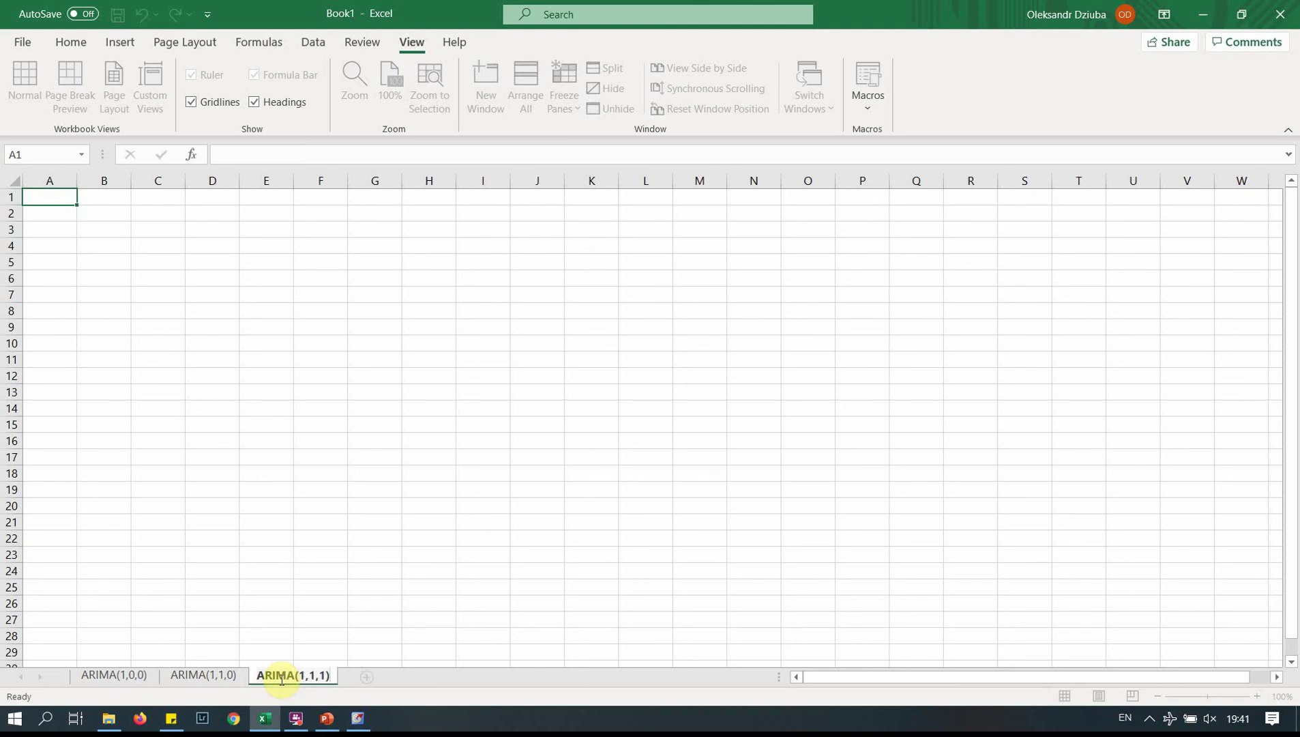
key(Return)
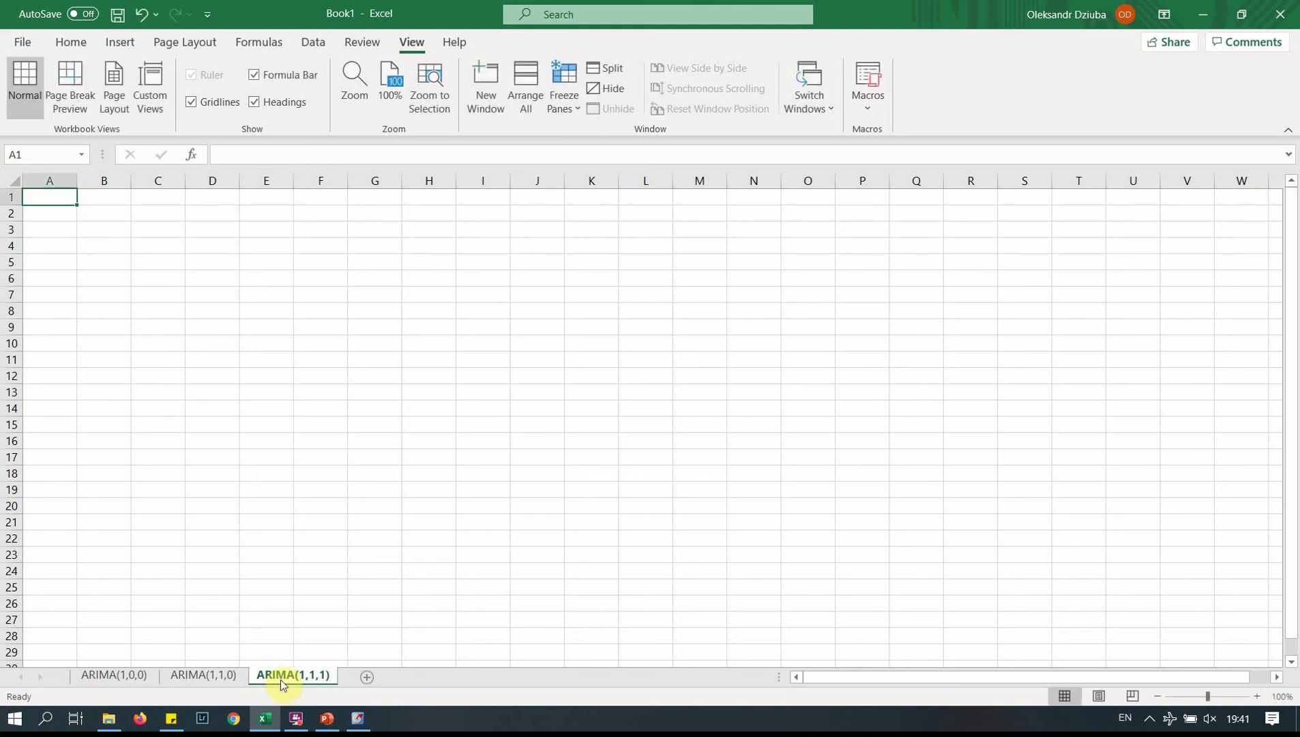
key(ctrl+v)
- Copy the ARIMA(1,1,1) parameter estimates table with headers from SAS Enterprise Guide into the Excel sheet at cell I1
click(494, 205)
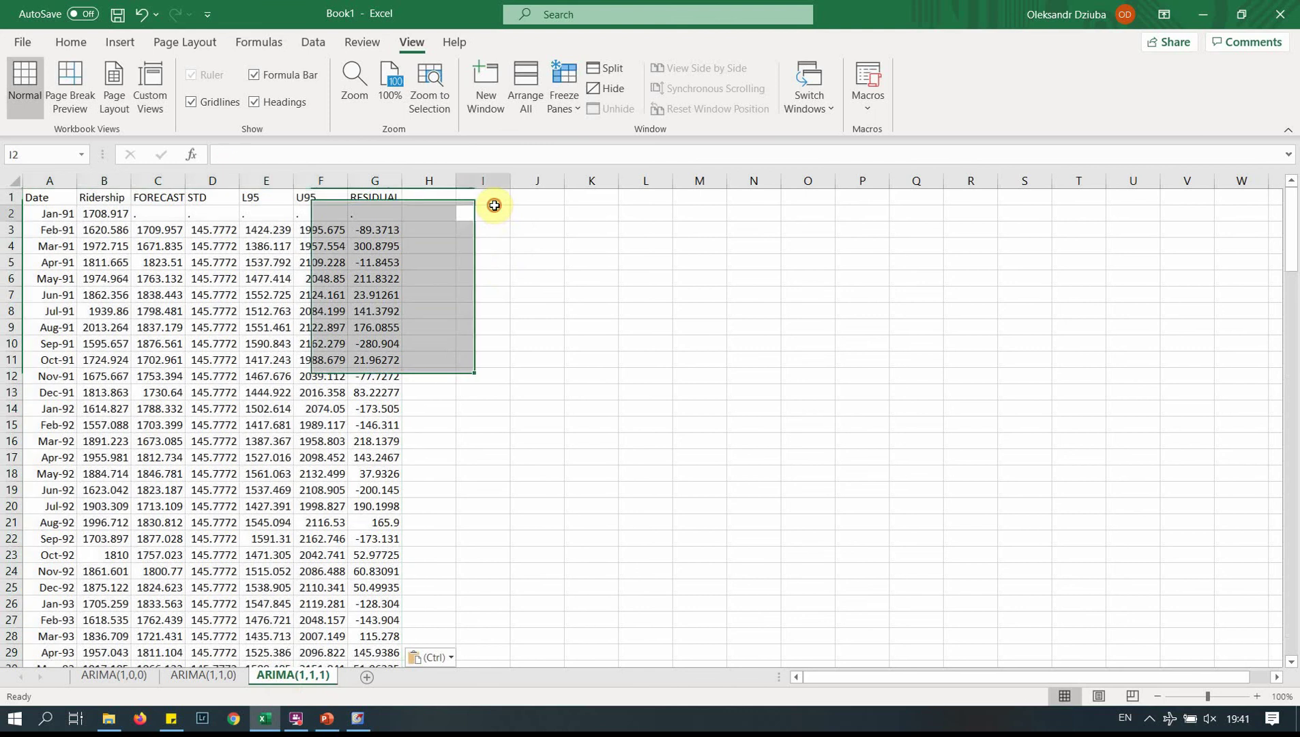
key(Up)
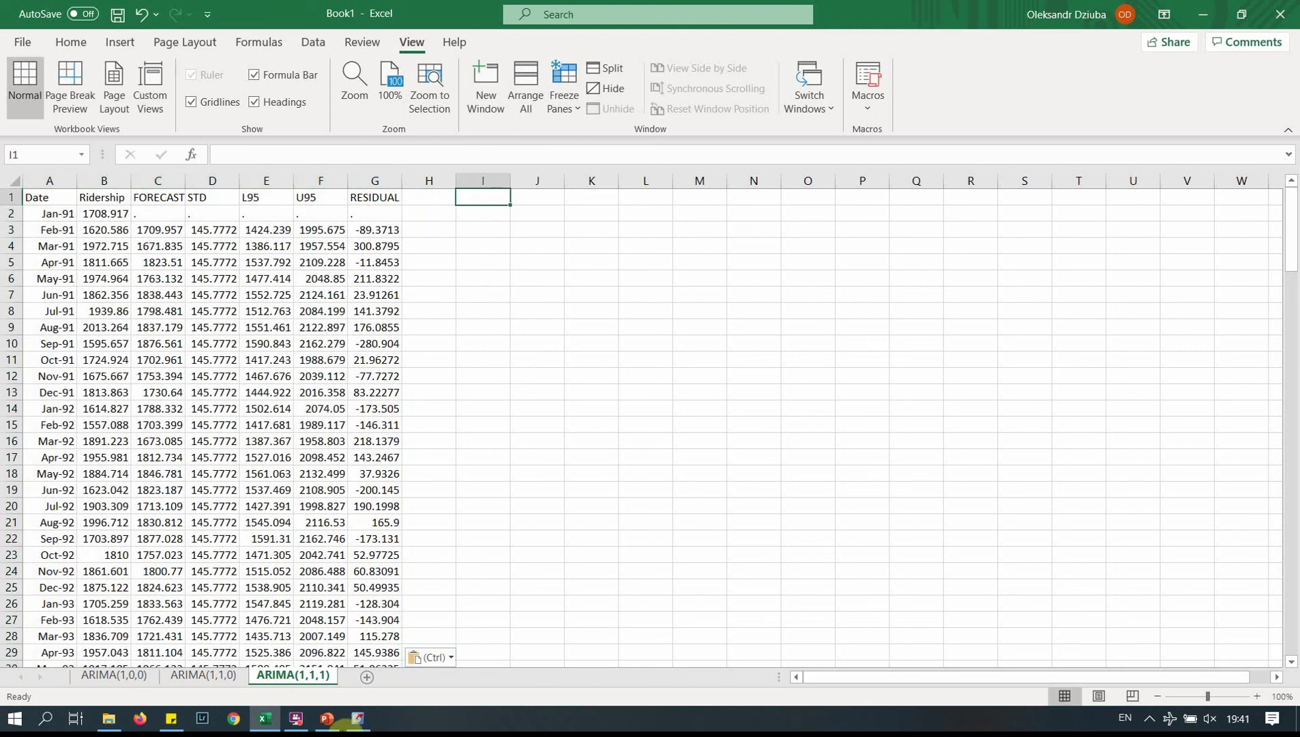
click(358, 722)
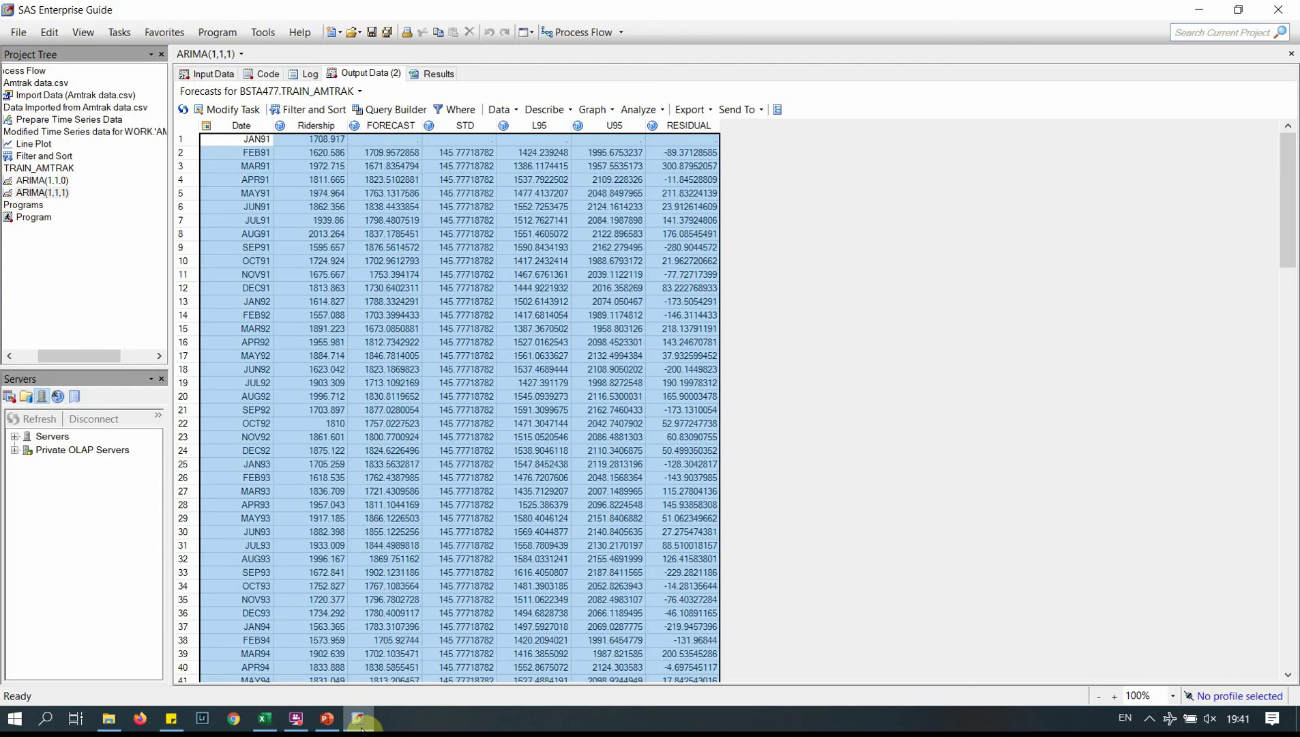
click(359, 92)
click(357, 105)
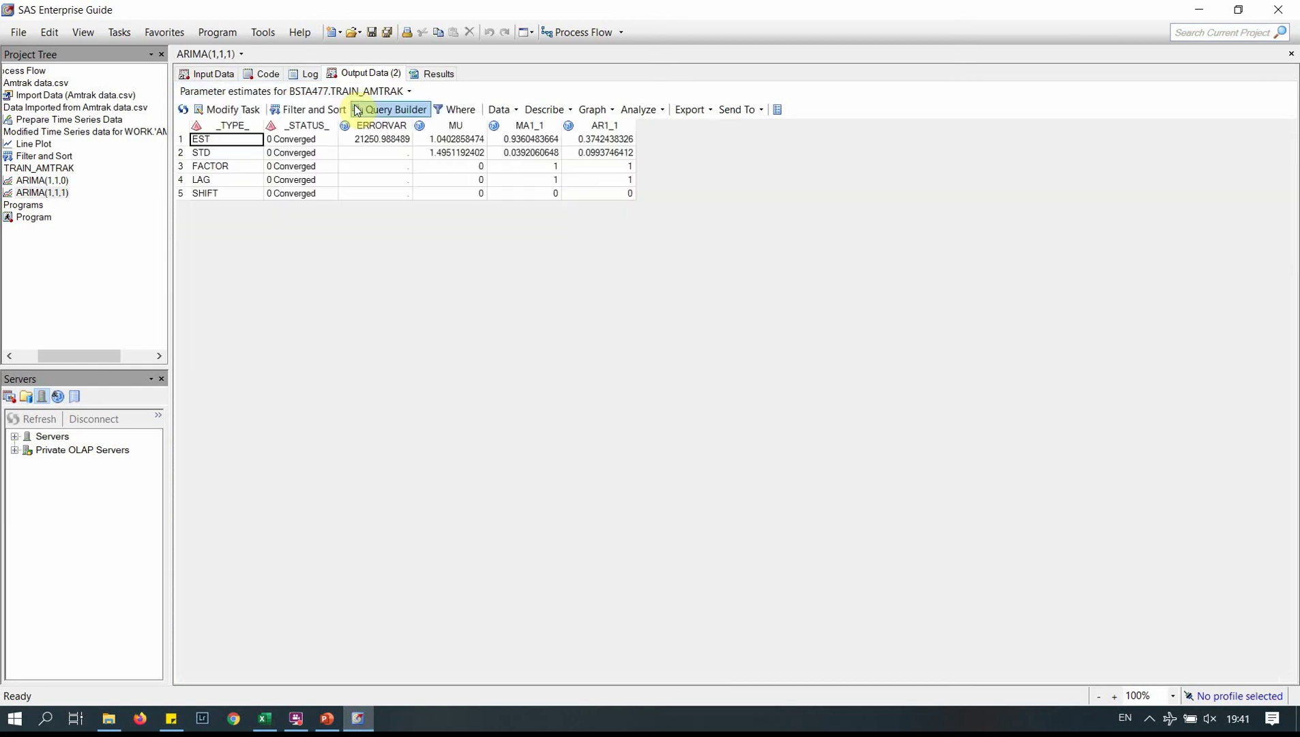
key(ctrl+a)
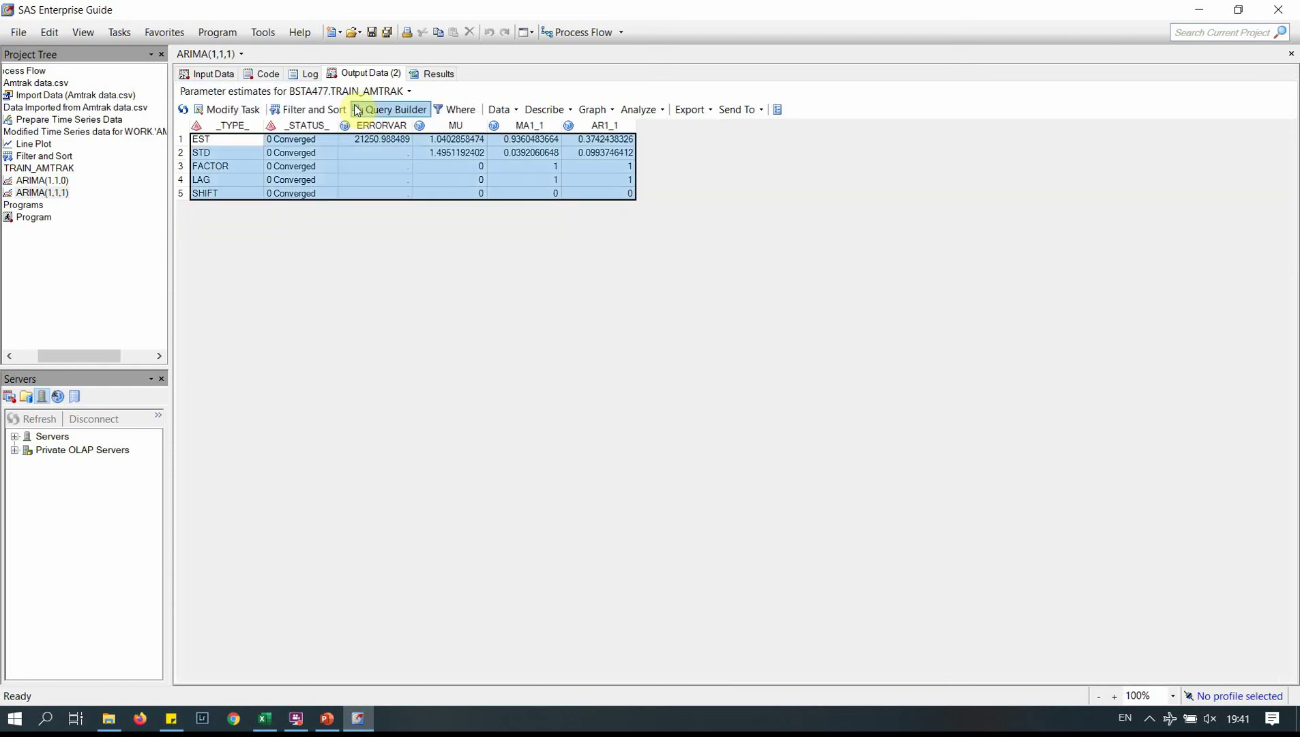
right_click(366, 161)
click(413, 202)
click(266, 721)
key(ctrl+v)
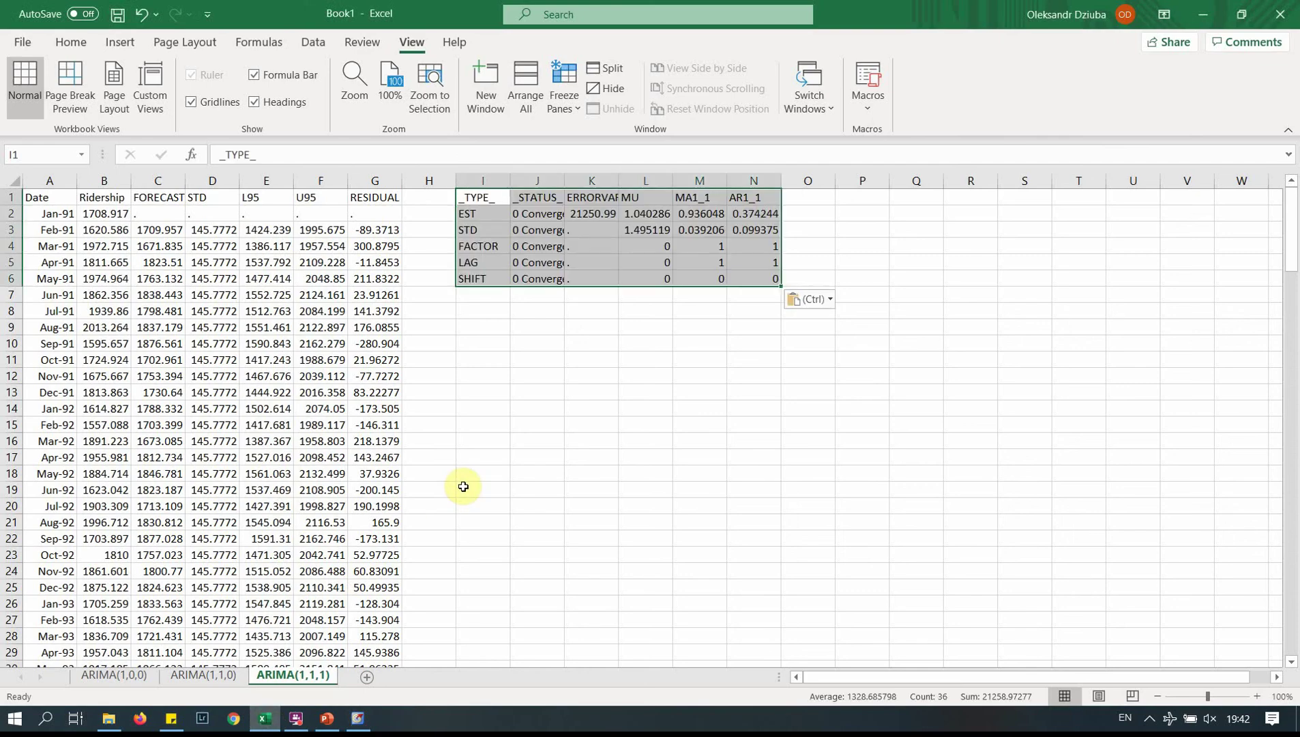
click(591, 440)
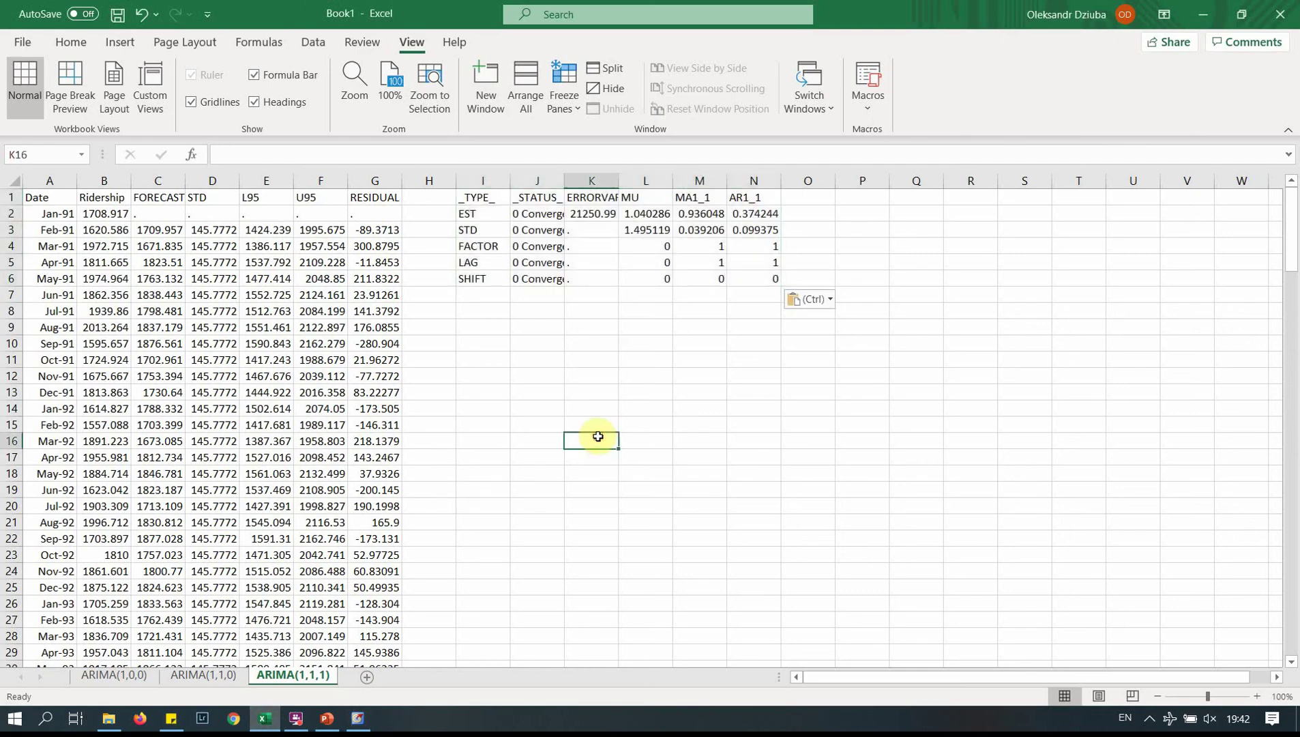
- Make the header row of the ARIMA(1,1,1) sheet bold
click(9, 197)
key(ctrl+b)
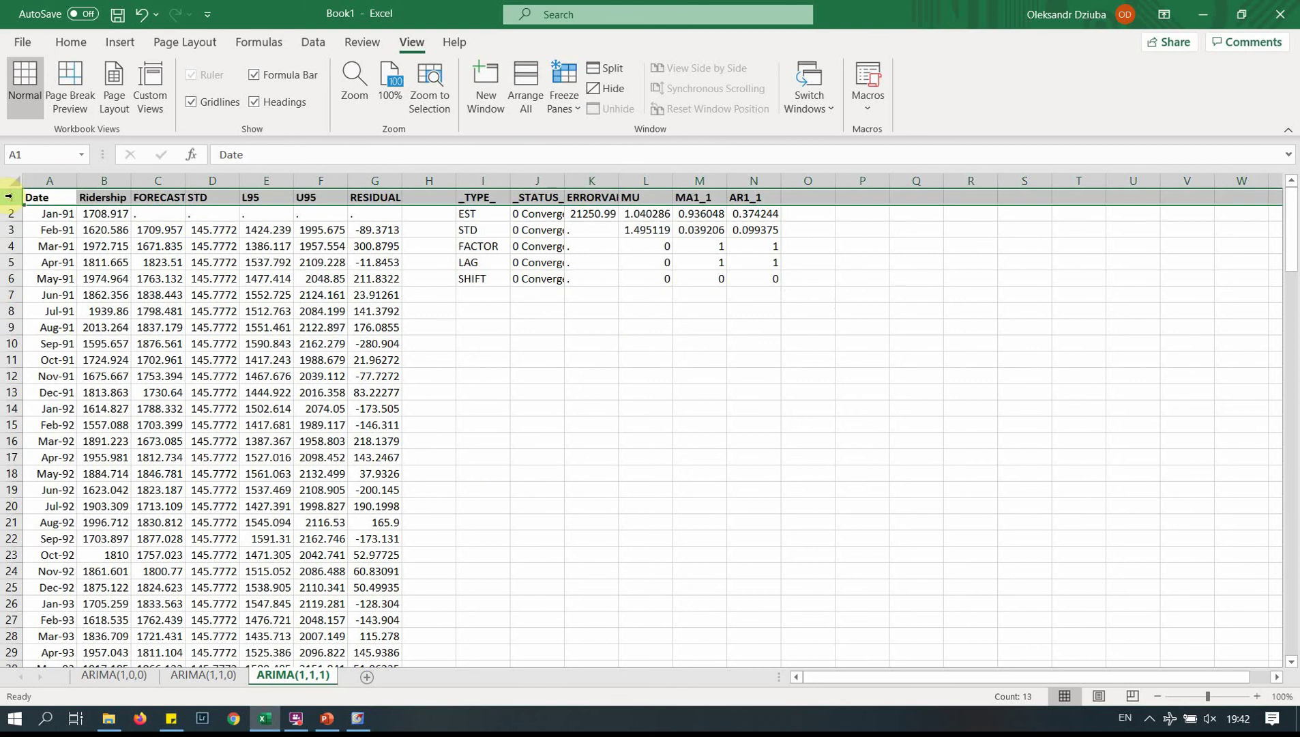
click(542, 399)
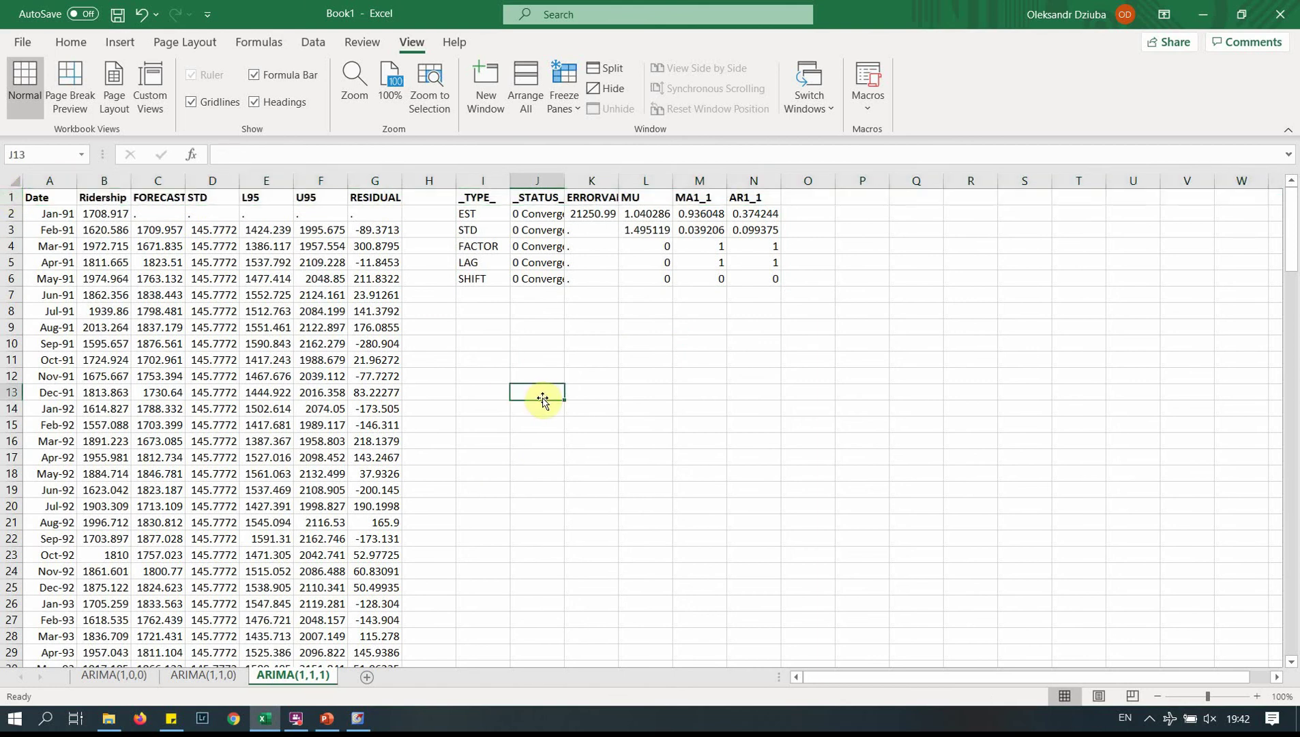
- Insert a column before FORECAST, head it FORECAST_CALC and fit its width to the header
click(157, 177)
right_click(157, 177)
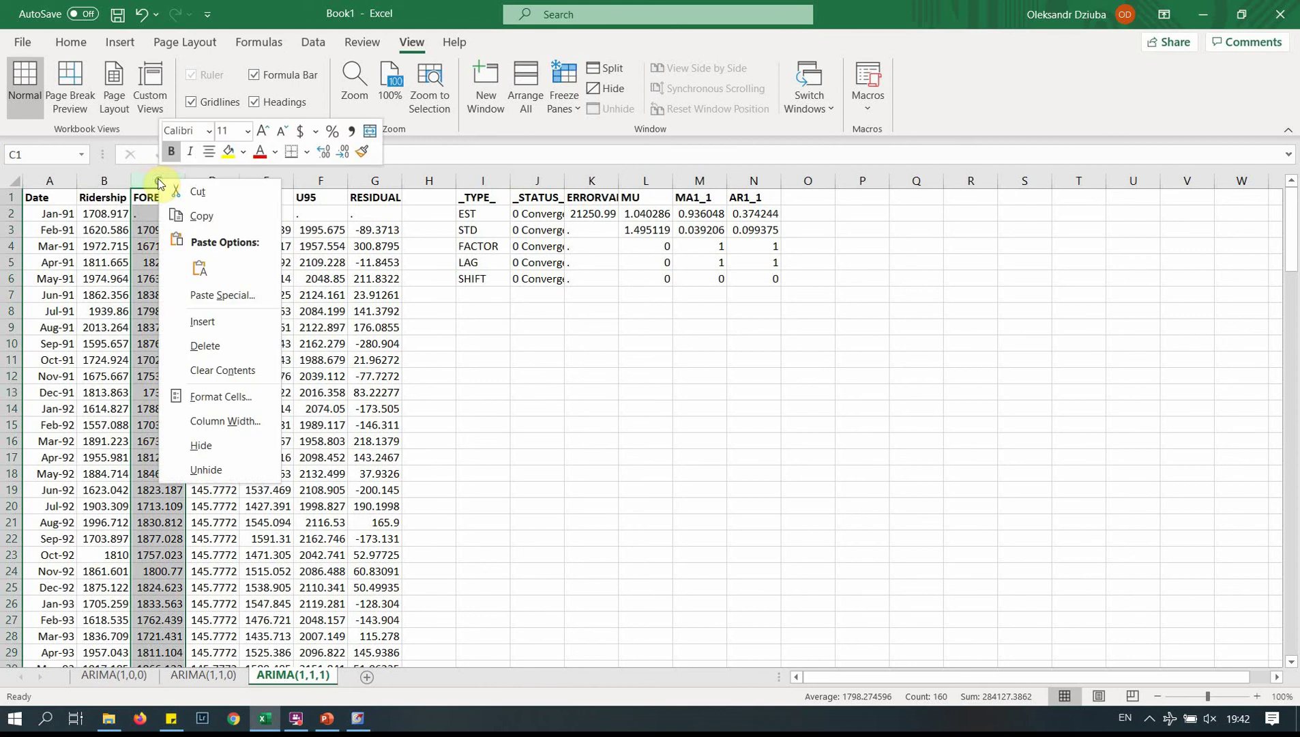
click(234, 309)
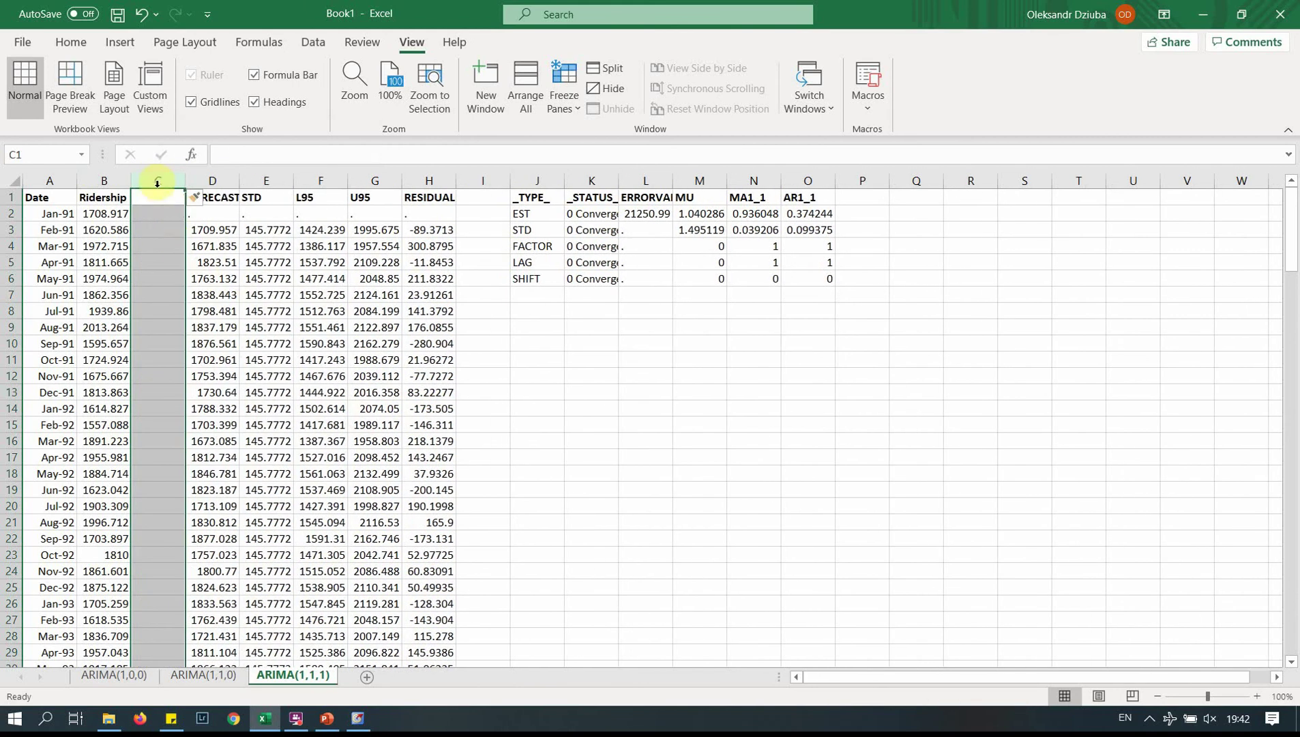
click(157, 197)
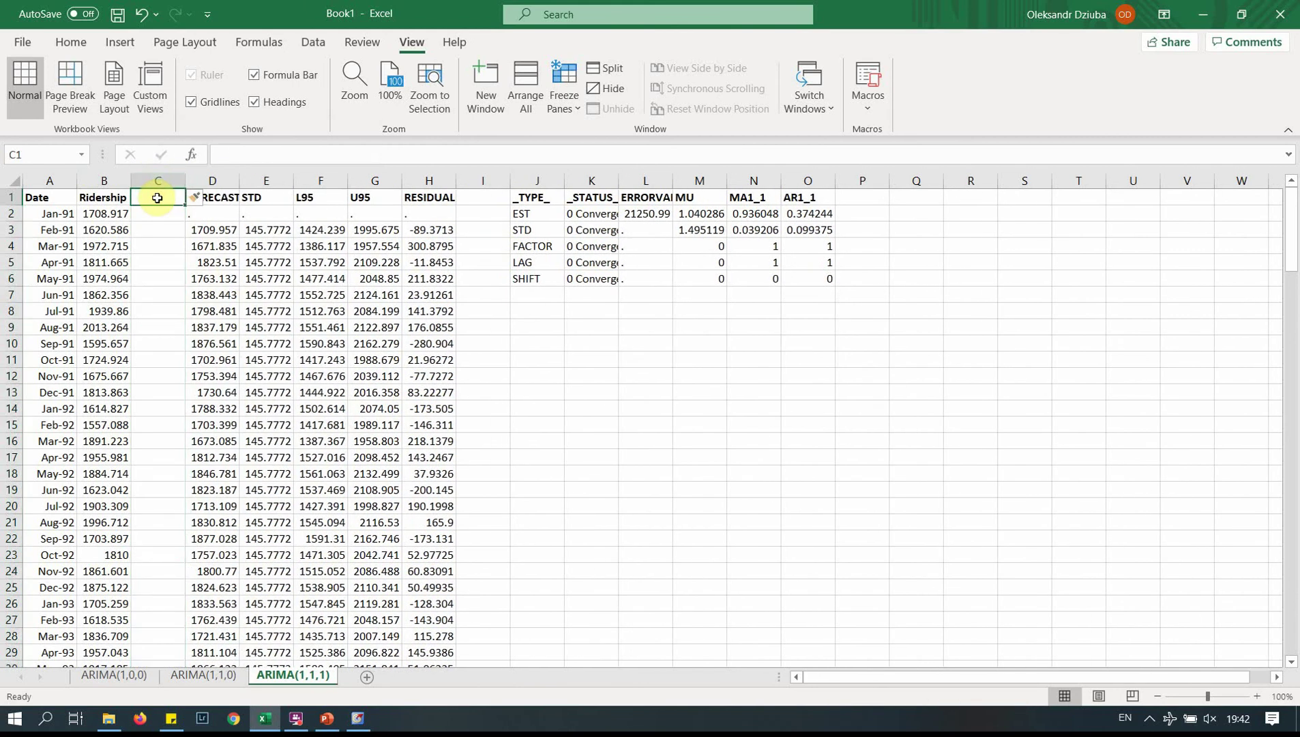
text(FOREC)
text(AS)
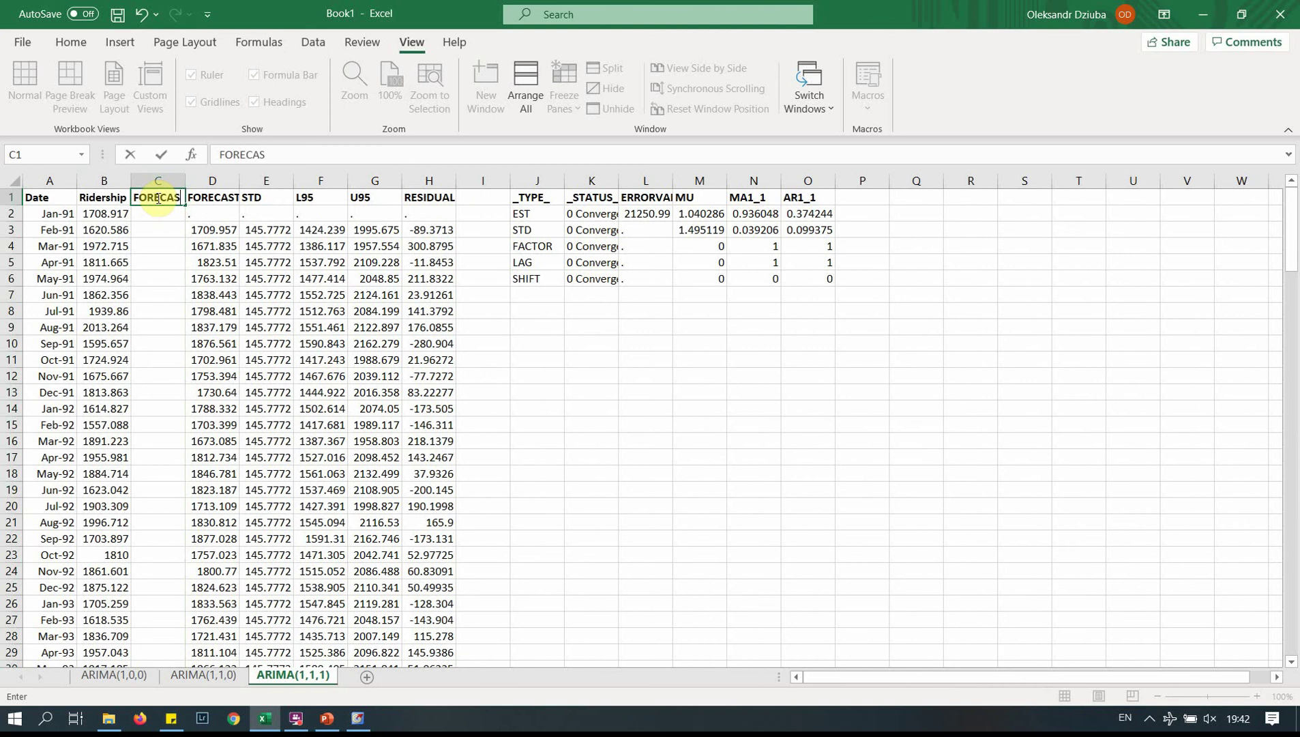
text(T_LAG)
key(Return)
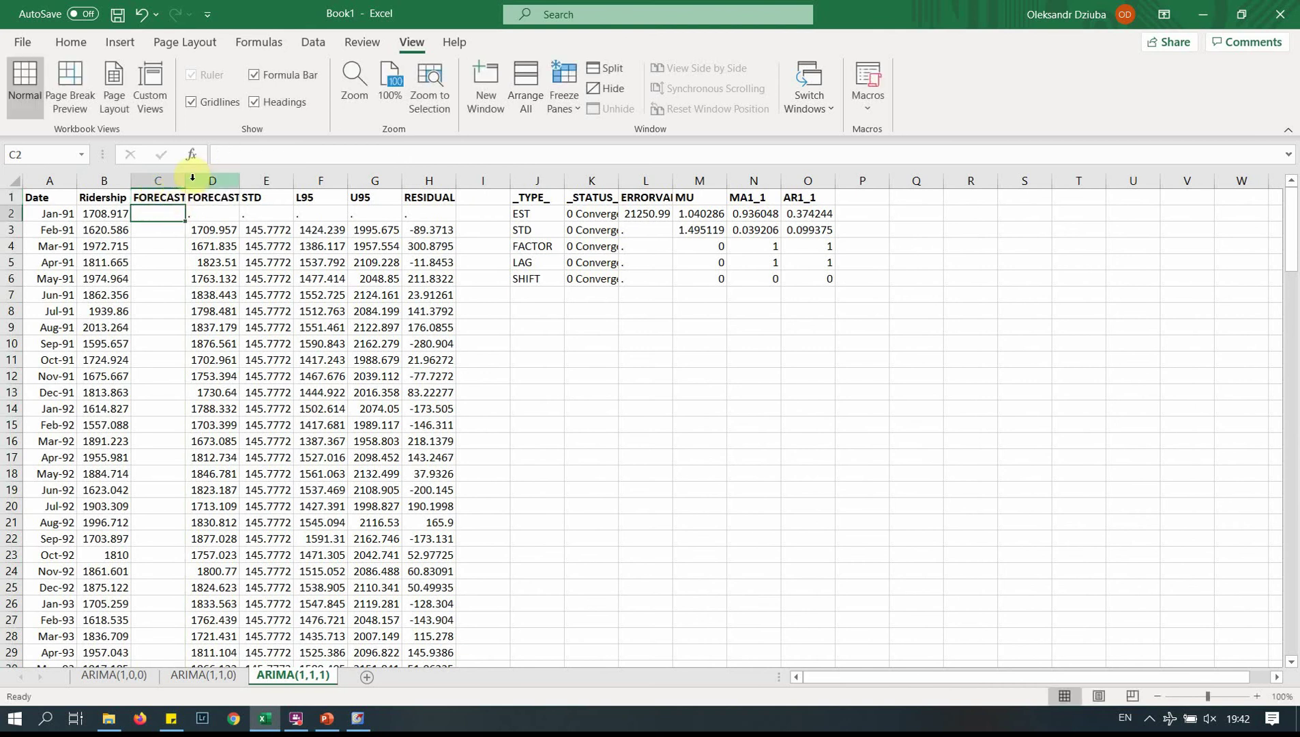
double_click(185, 180)
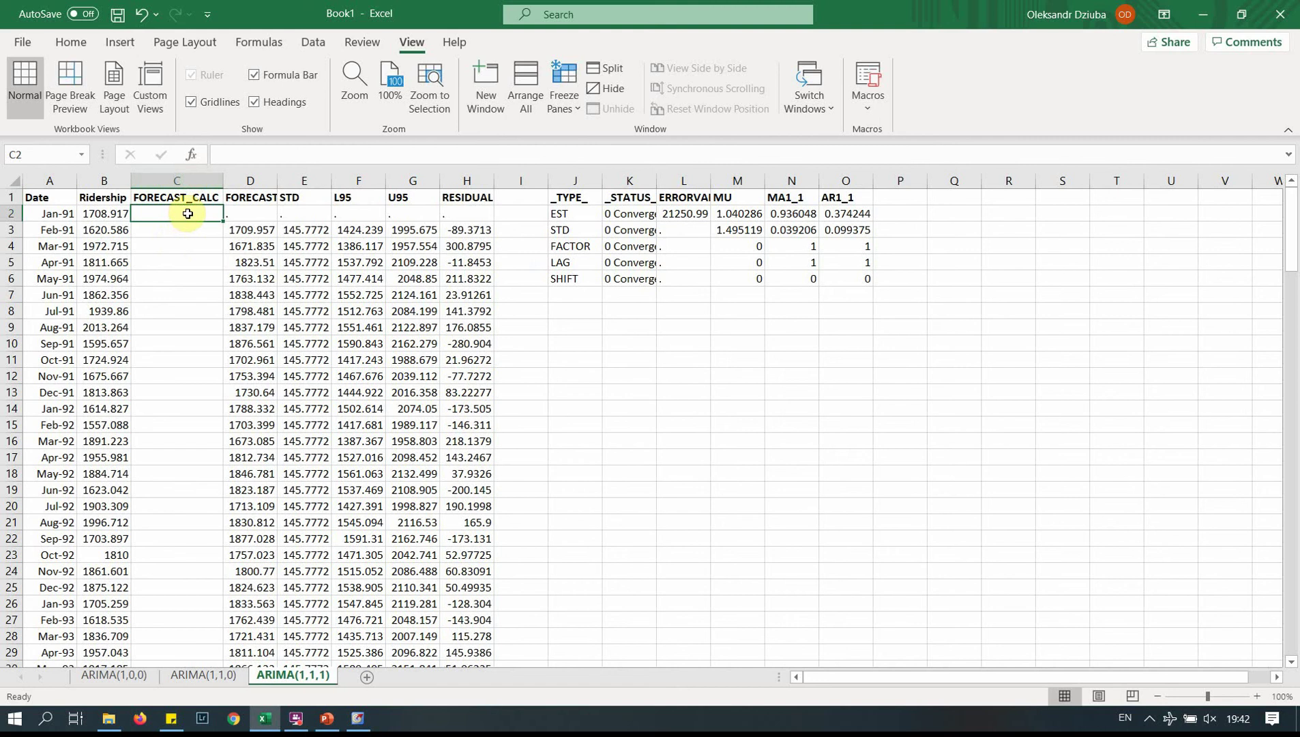
- Enter a period as the missing-value mark for Jan-91 in the FORECAST_CALC column
click(208, 230)
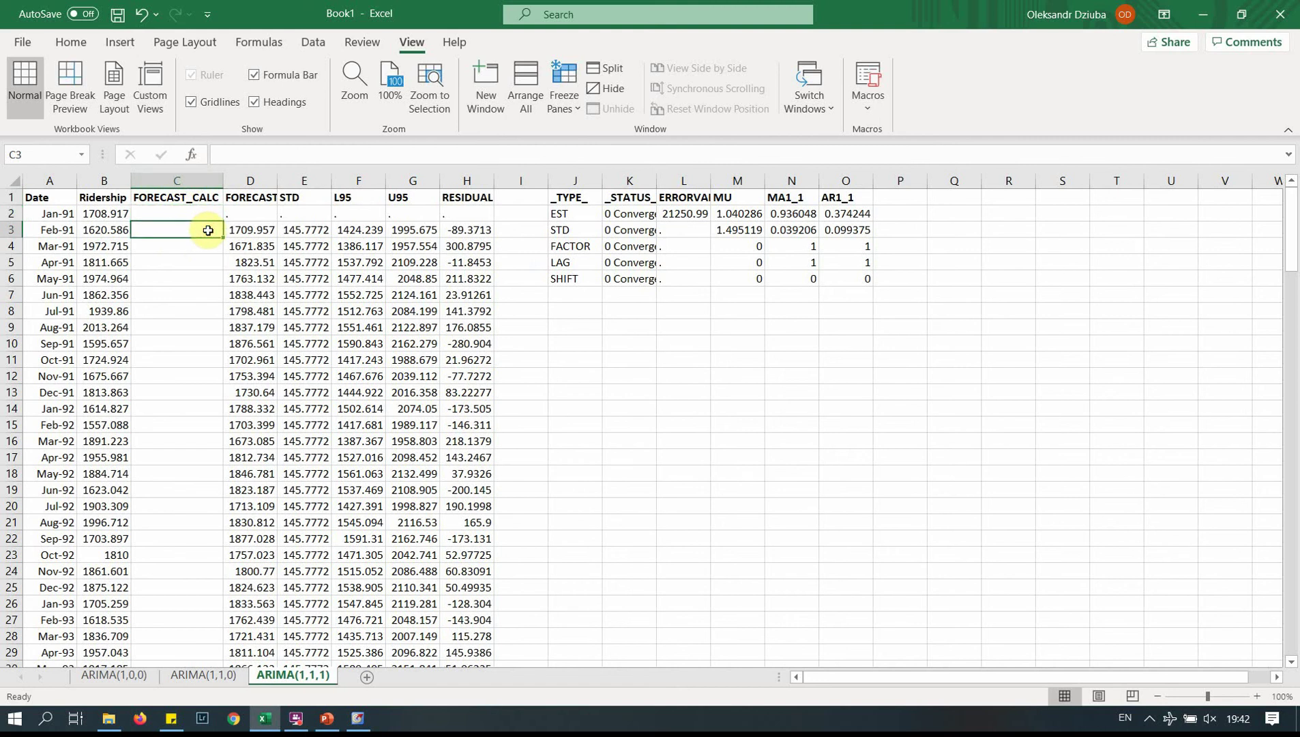
key(Up)
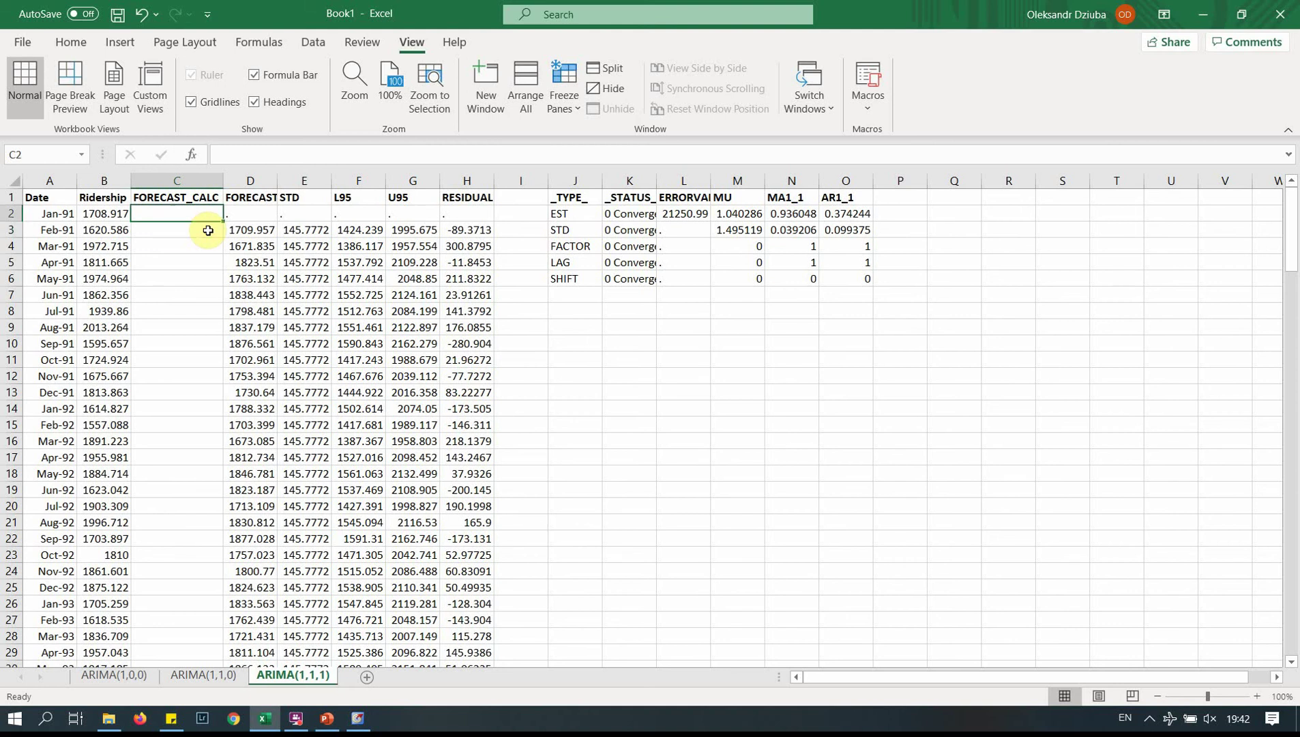
text(.)
key(Return)
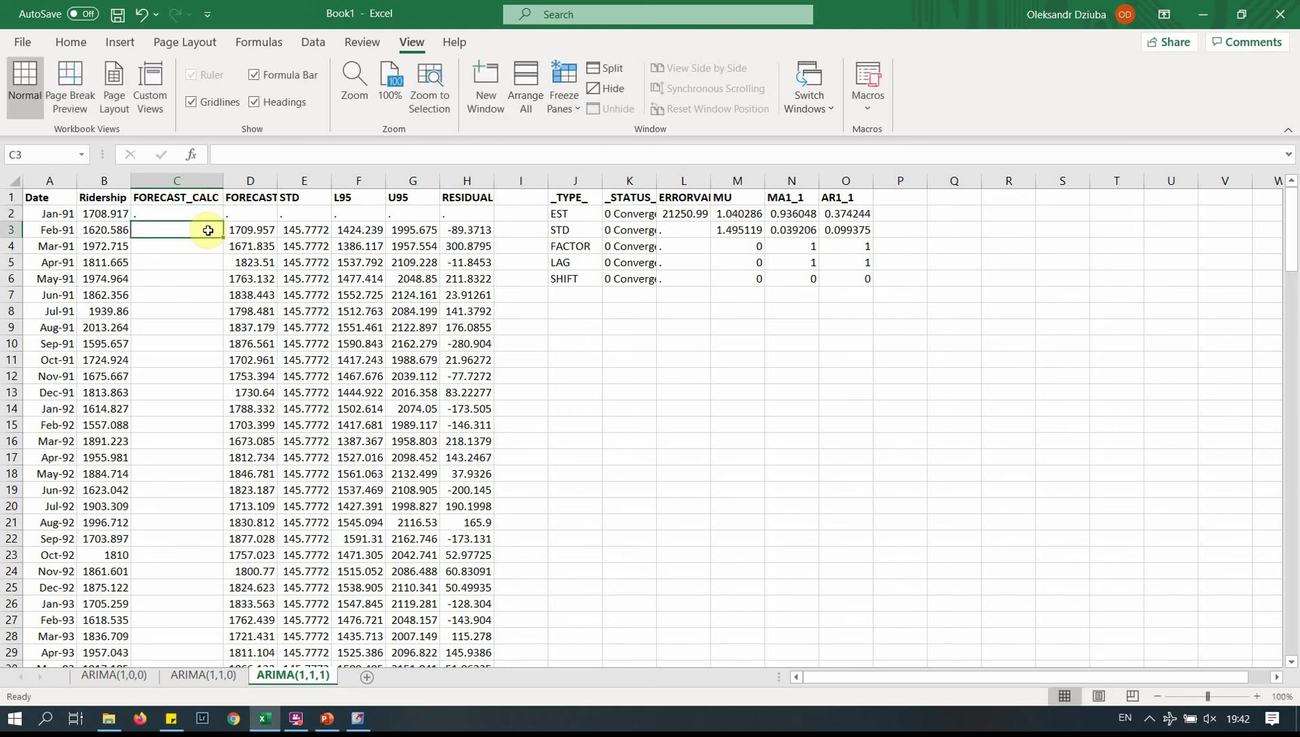
- Calculate the Feb-91 forecast in C3 as the previous ridership plus the MU estimate with =B2+M2
text(=)
click(99, 216)
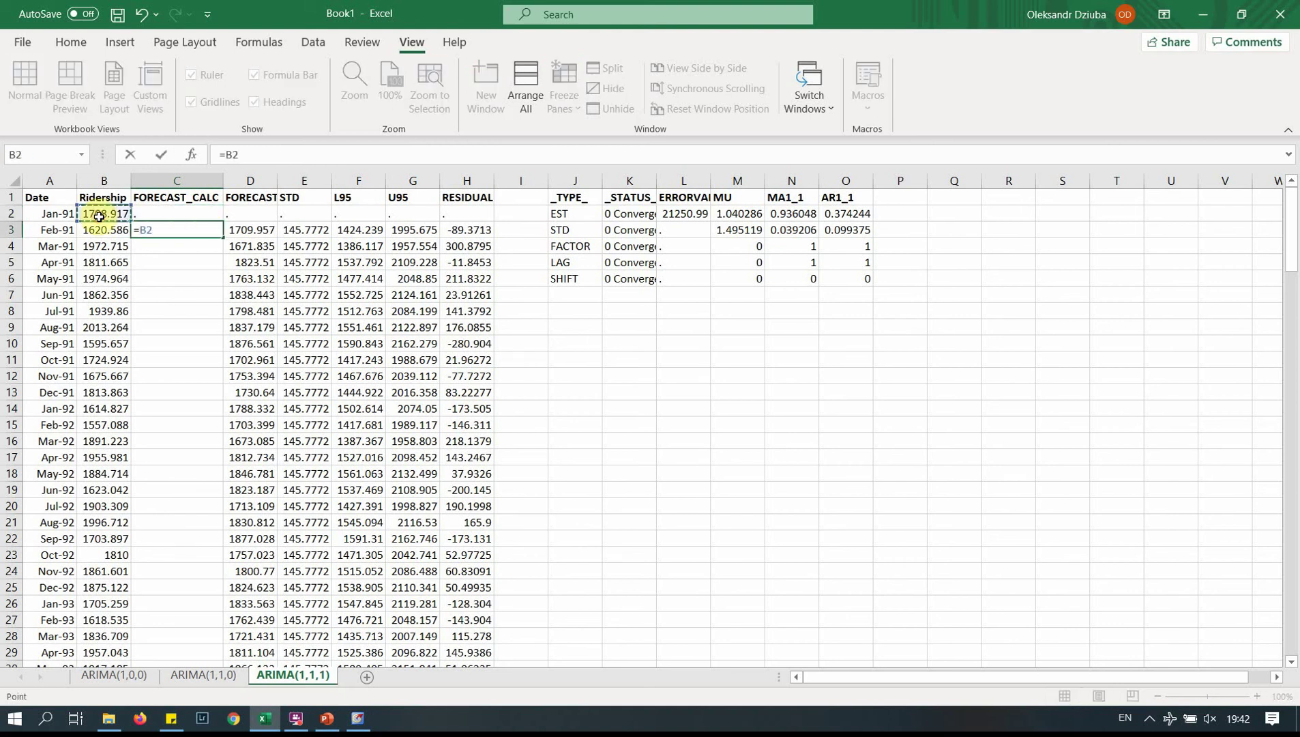
text(+)
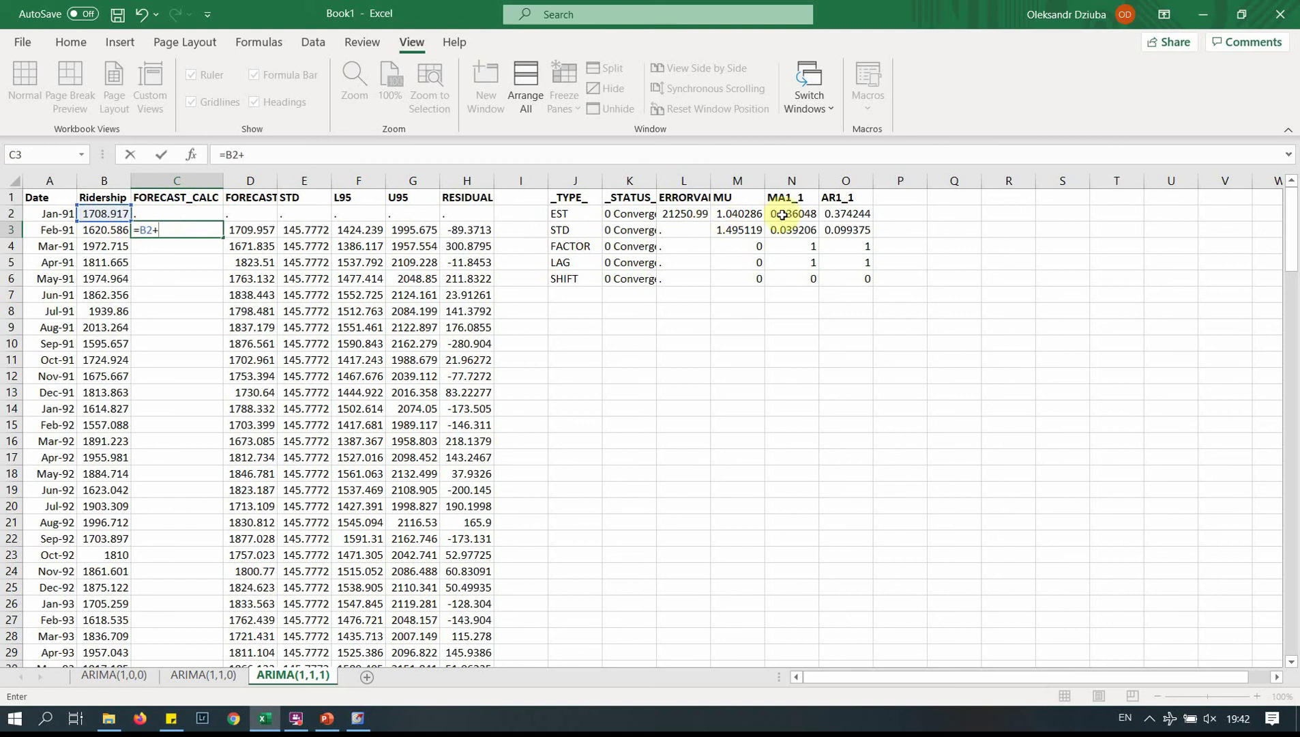
click(750, 213)
key(Return)
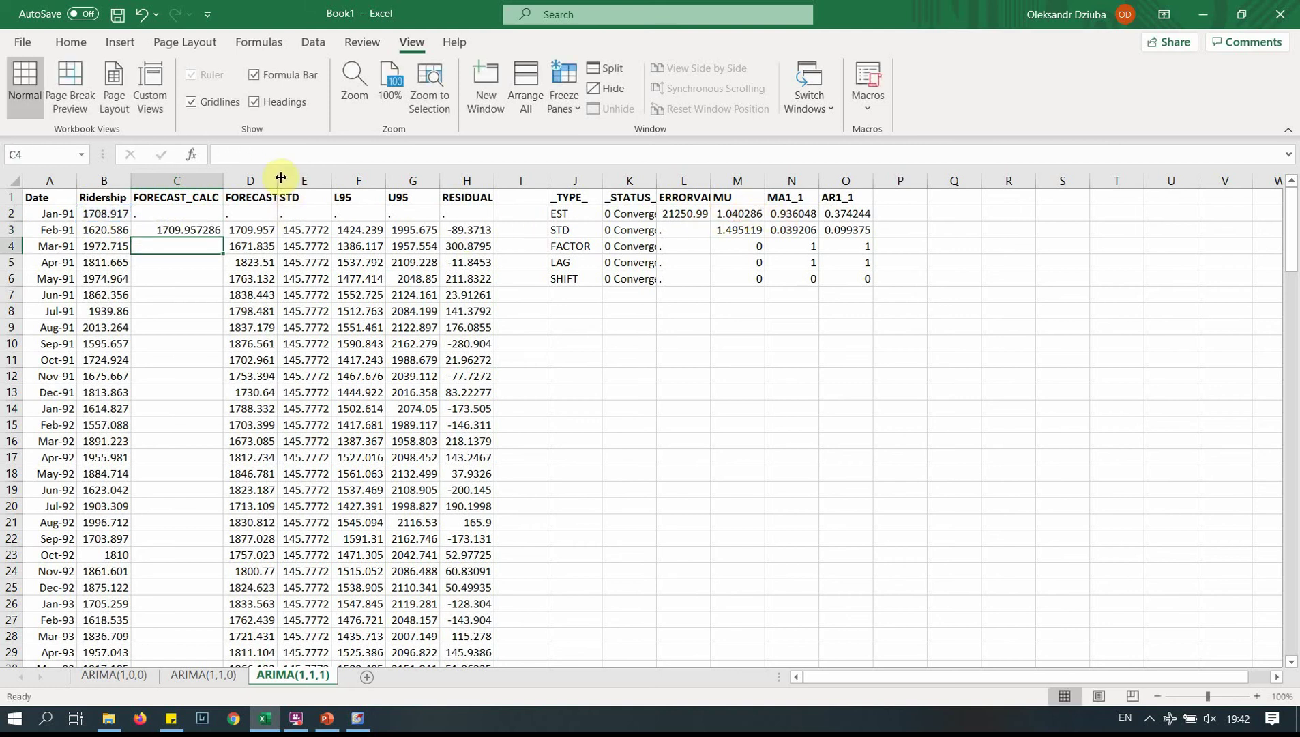
- Widen the FORECAST column and begin the Mar-91 forecast in C4 with the mean and autoregressive terms =M2*(1-O2)+(B3-B2)*O2
drag(279, 177, 297, 176)
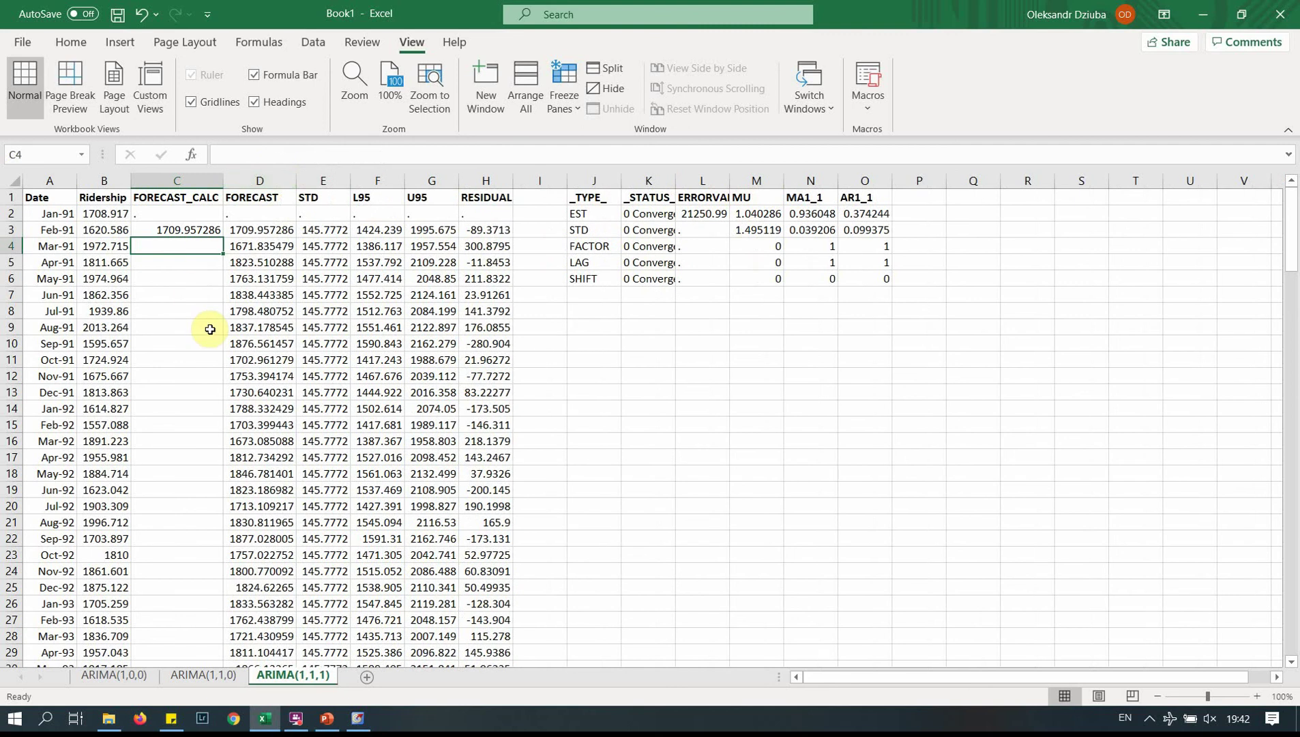
text(=)
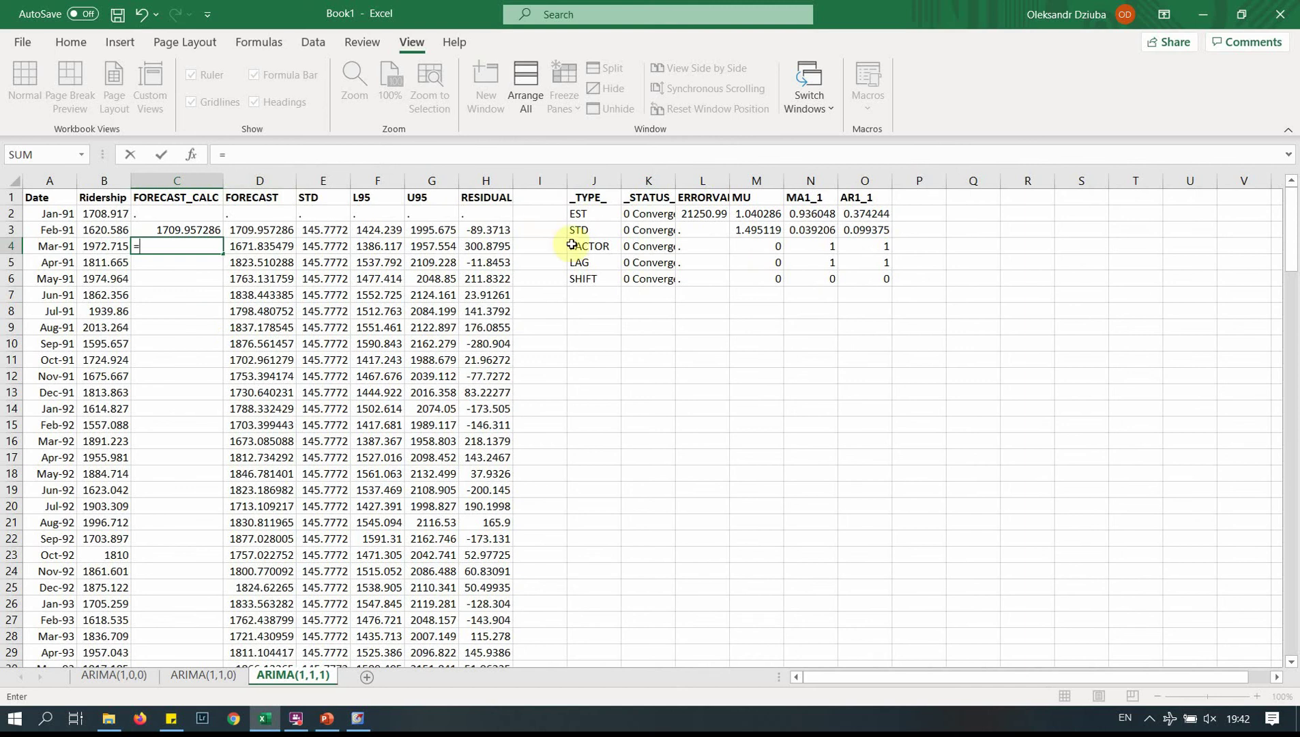
click(765, 211)
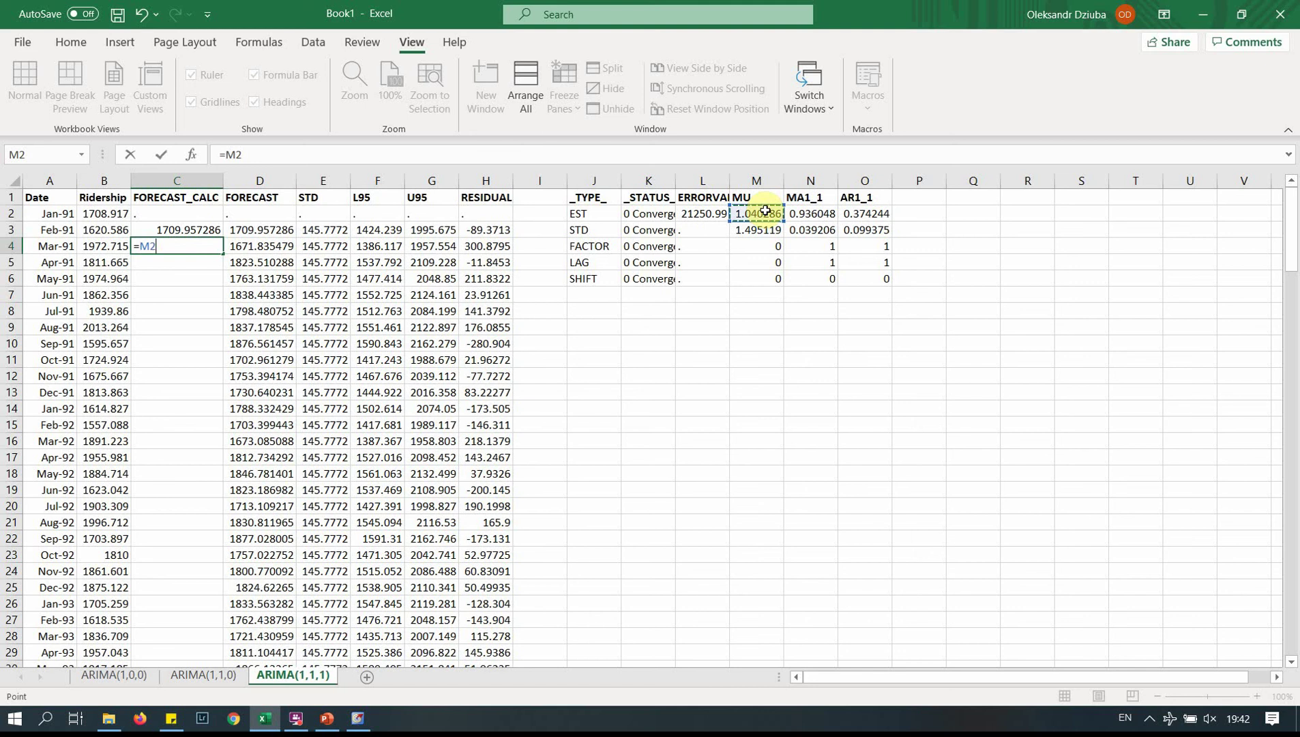
text(*(1-)
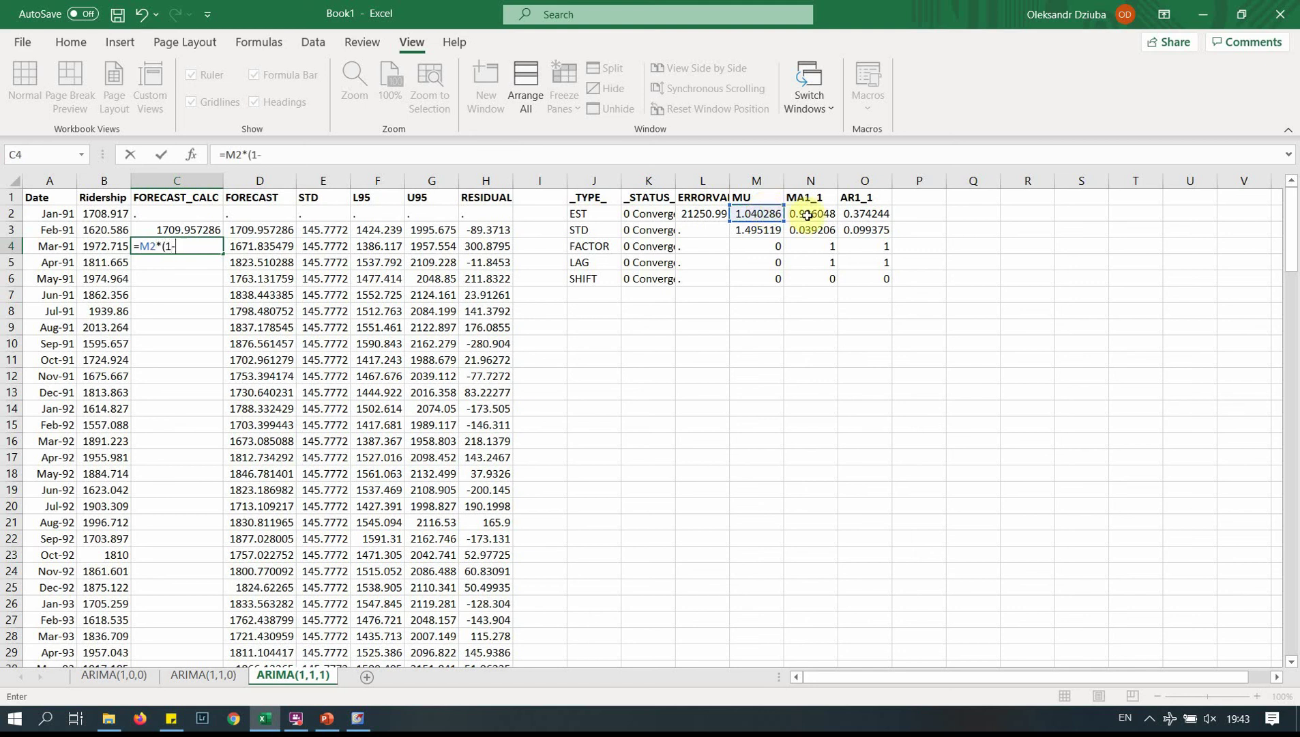
click(886, 212)
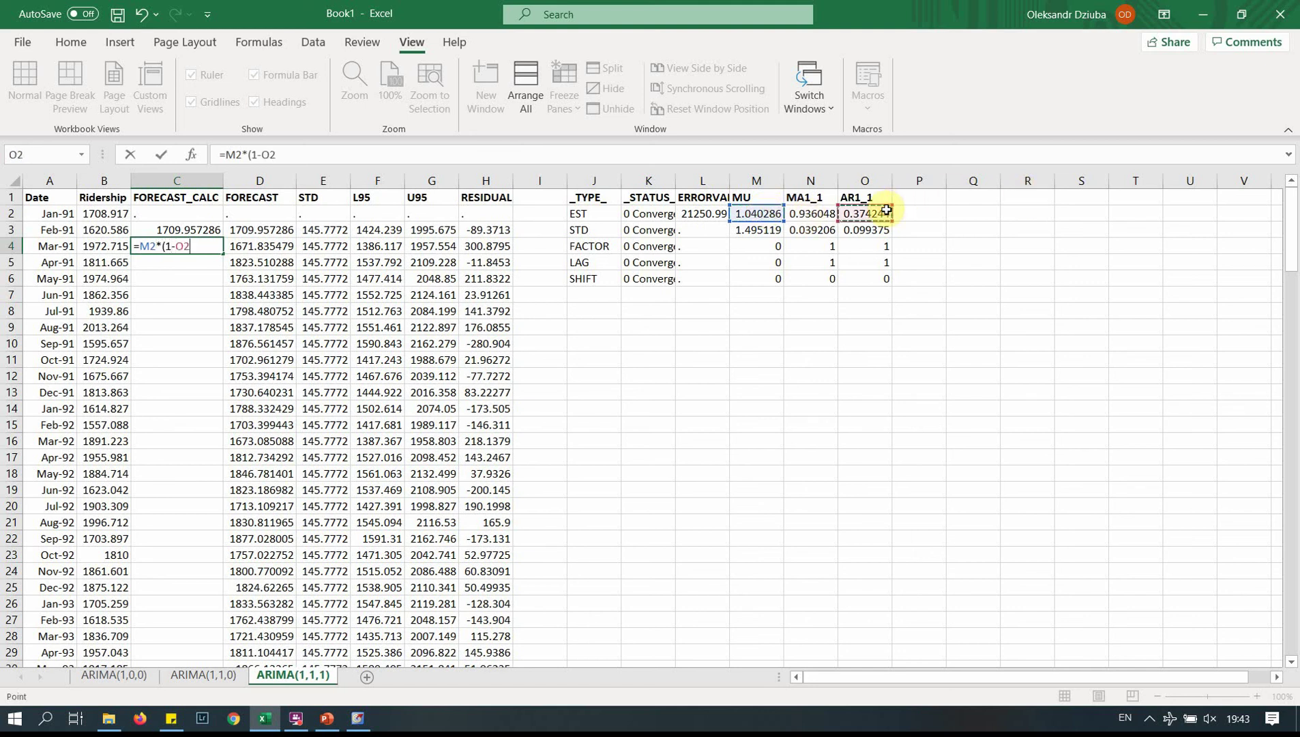
text()+()
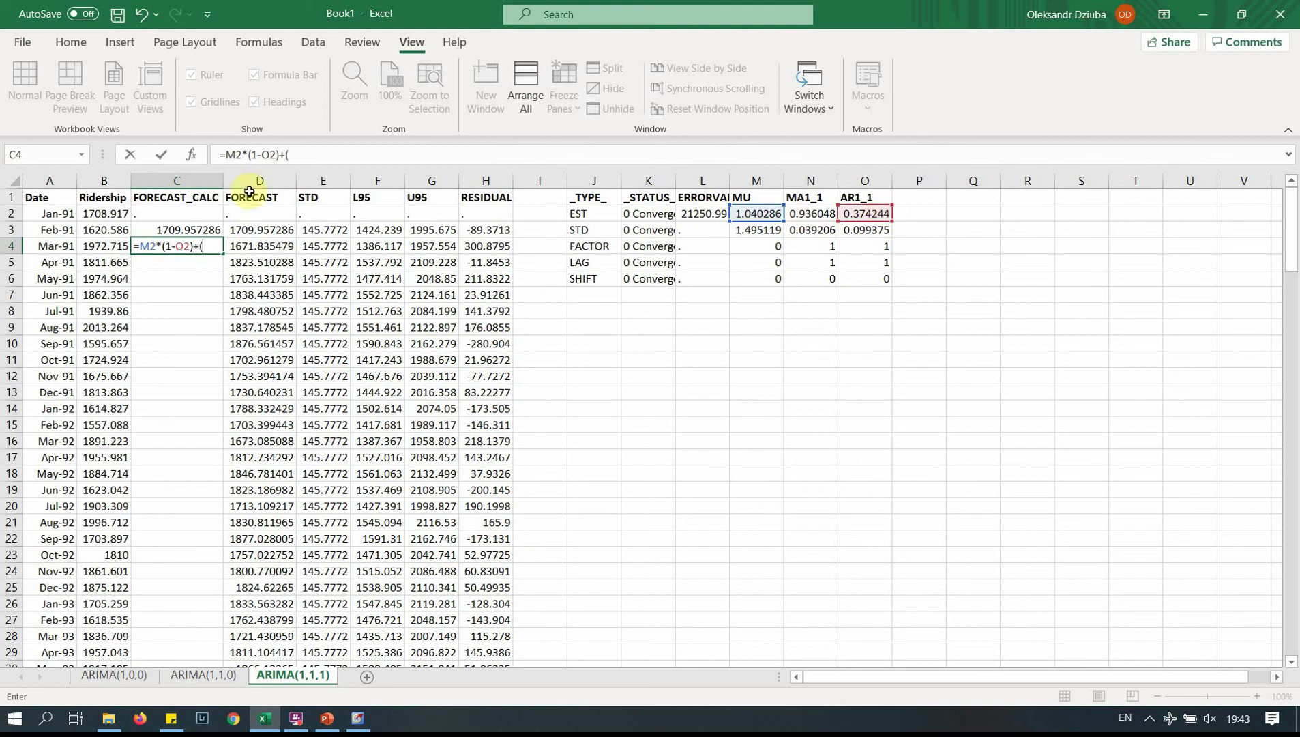
click(125, 233)
text(-)
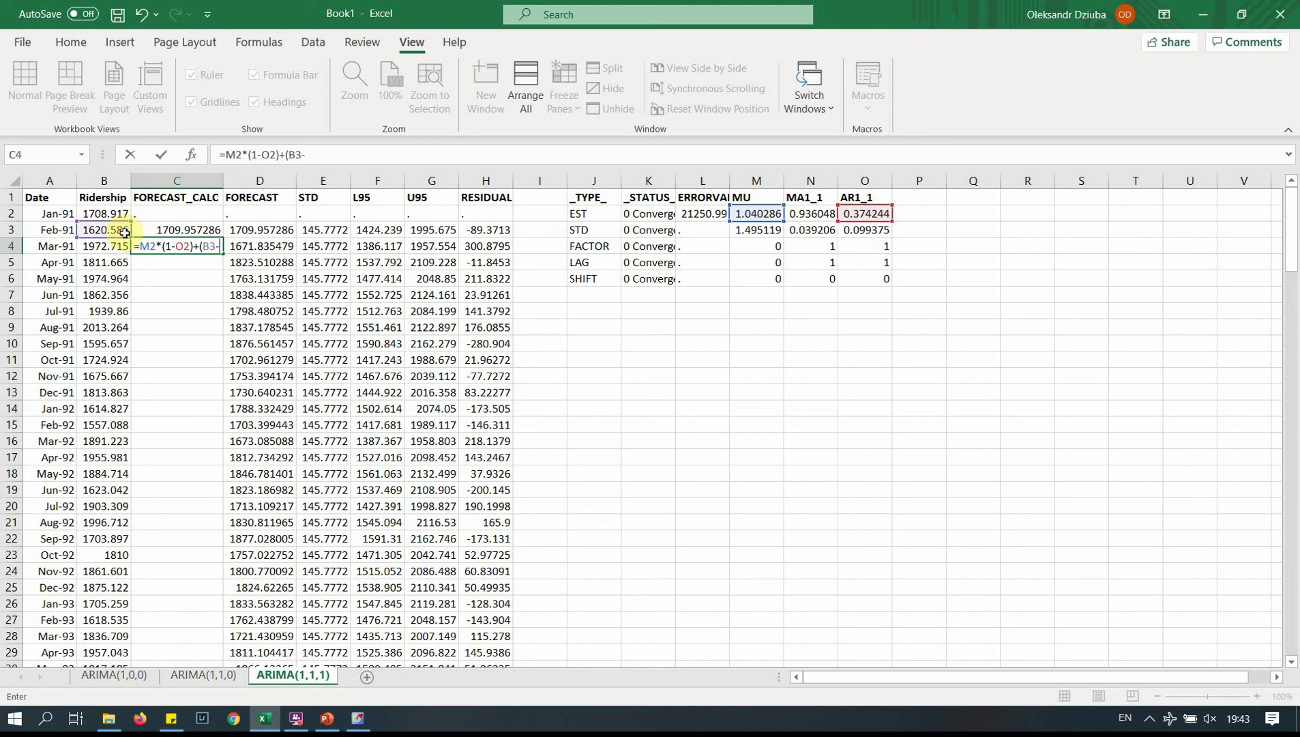
click(102, 213)
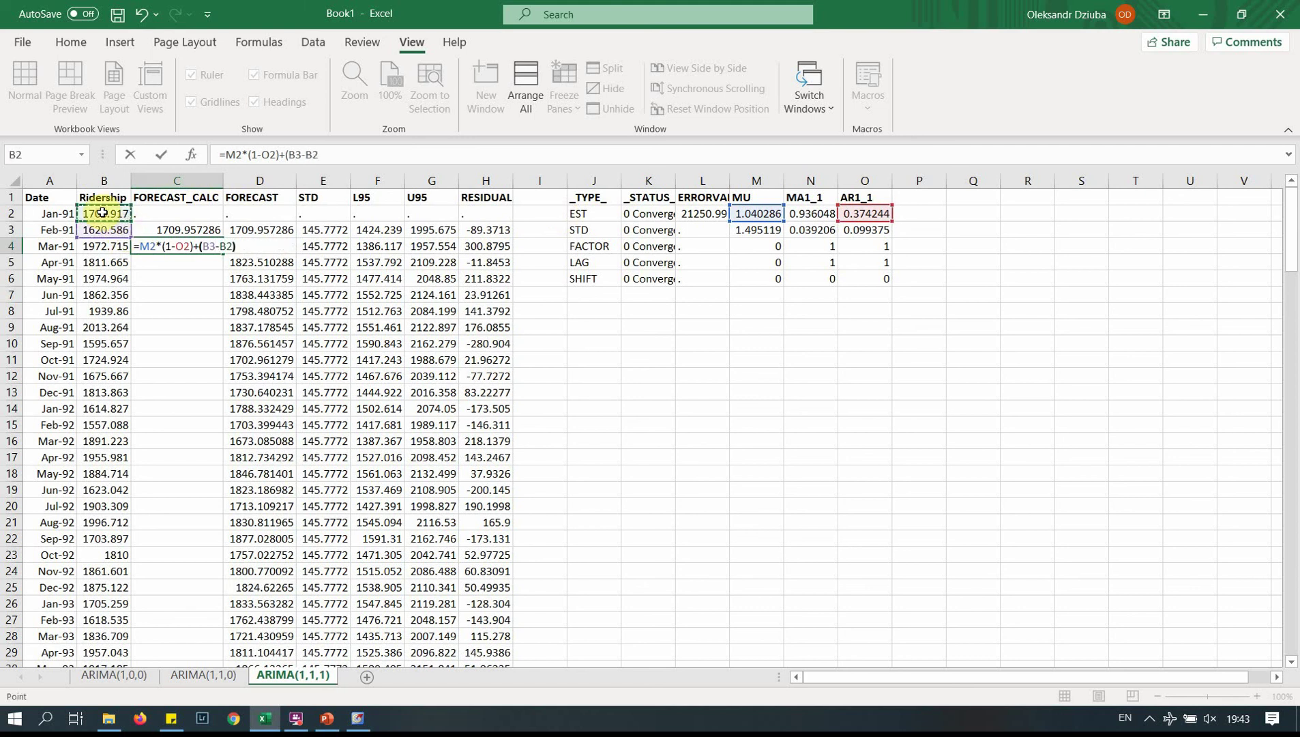
text()*)
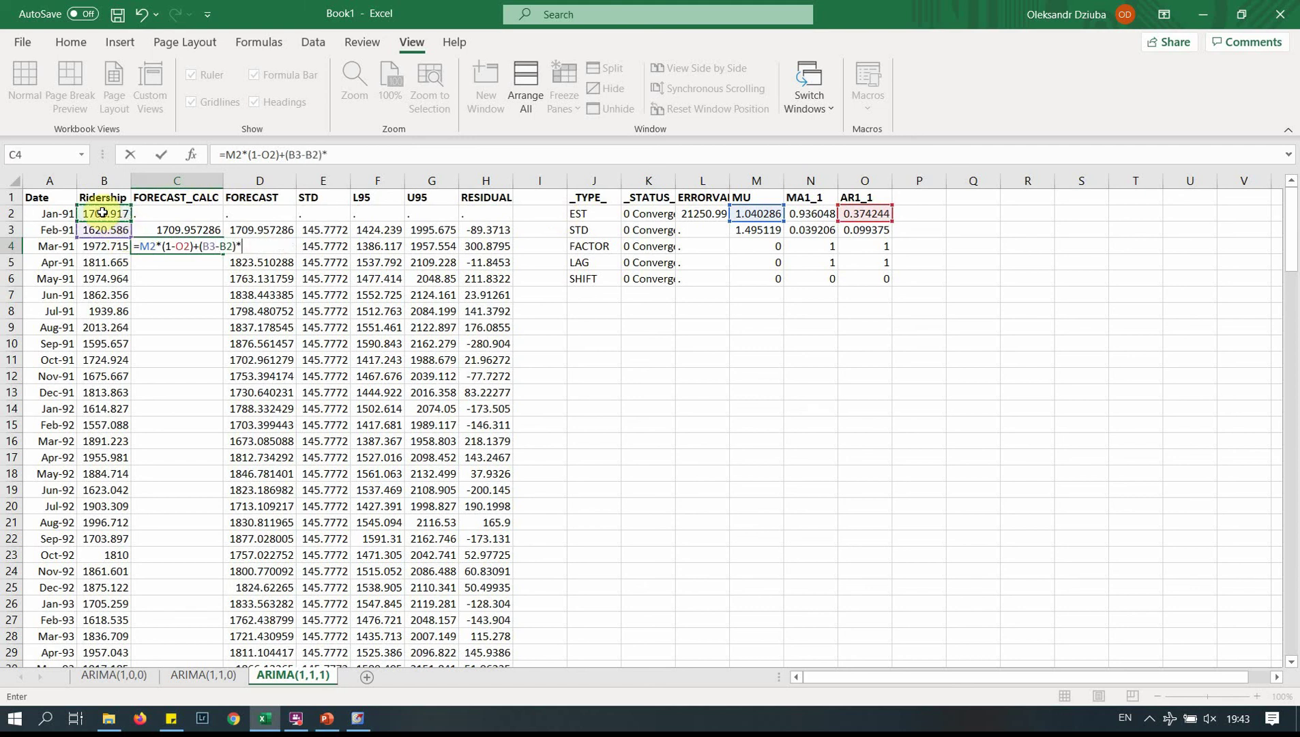
click(870, 214)
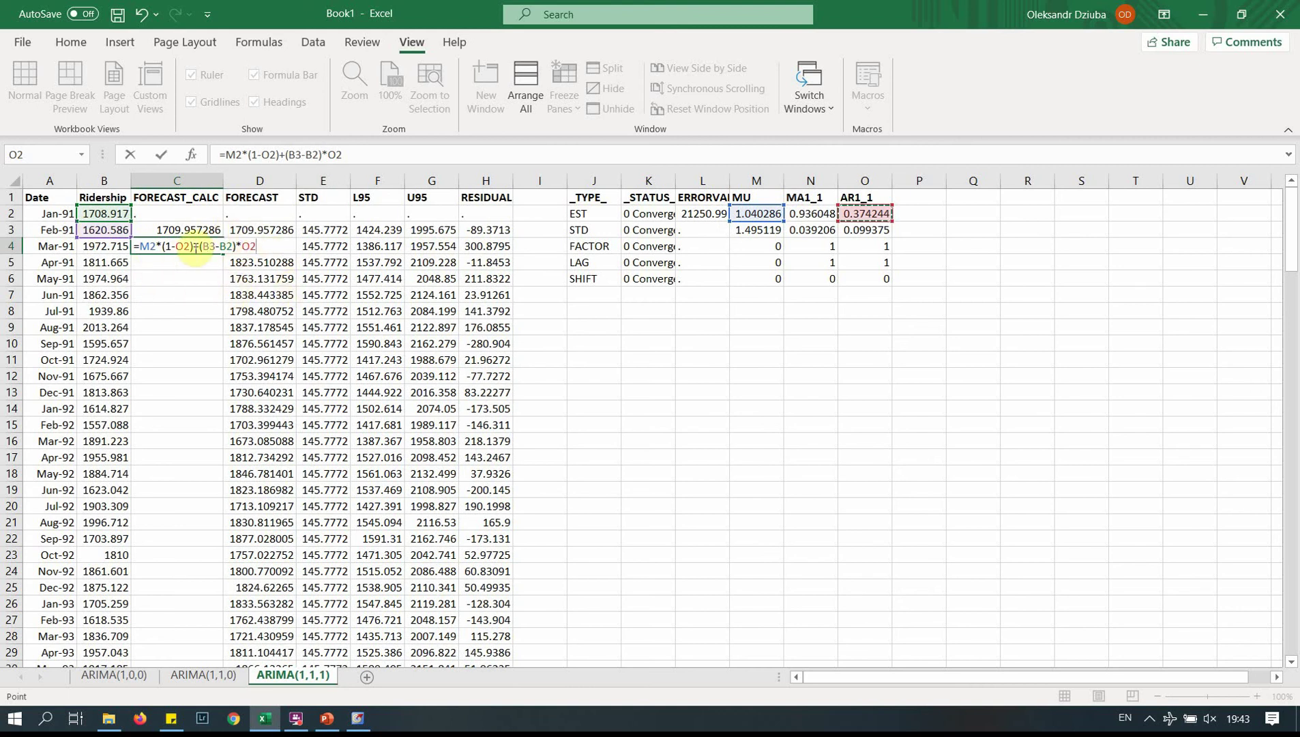
- Complete the C4 formula by subtracting the moving-average term (B3-C3)*N2 and adding the previous ridership B3
text(-)
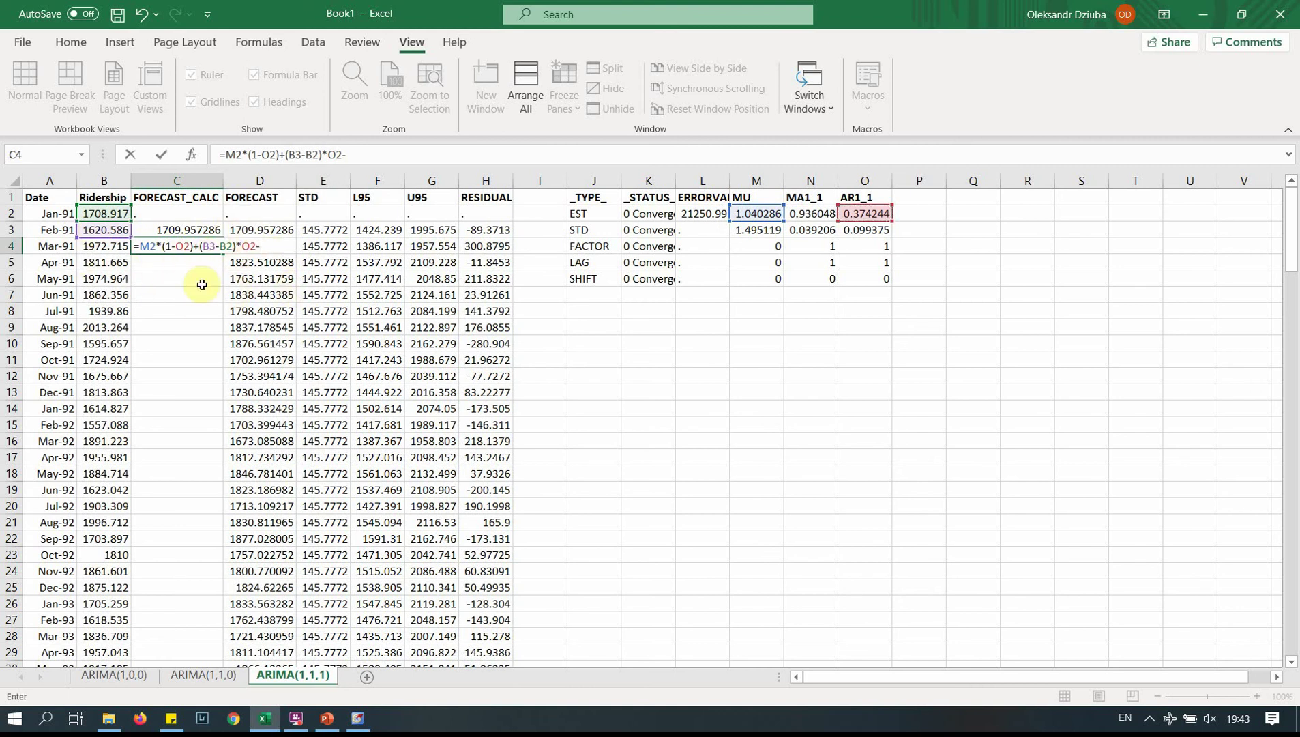
text(()
click(106, 232)
text(-)
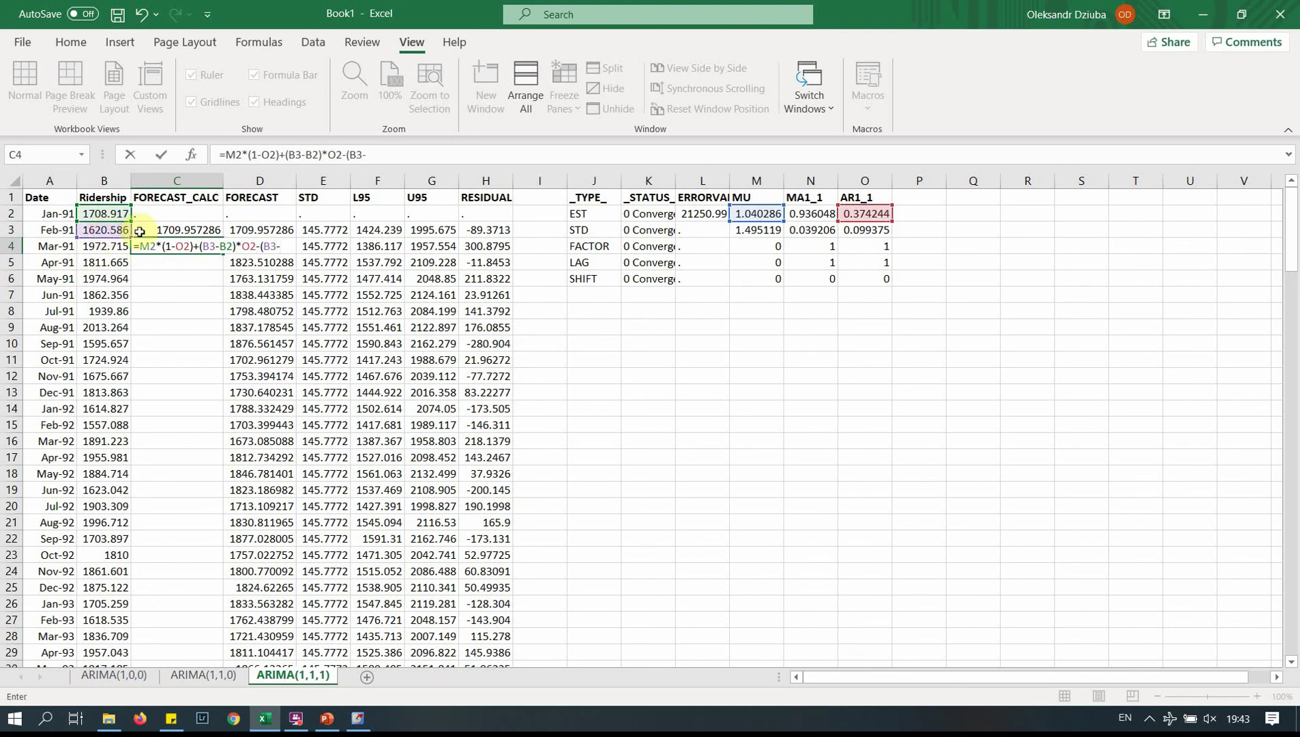
click(166, 232)
text())
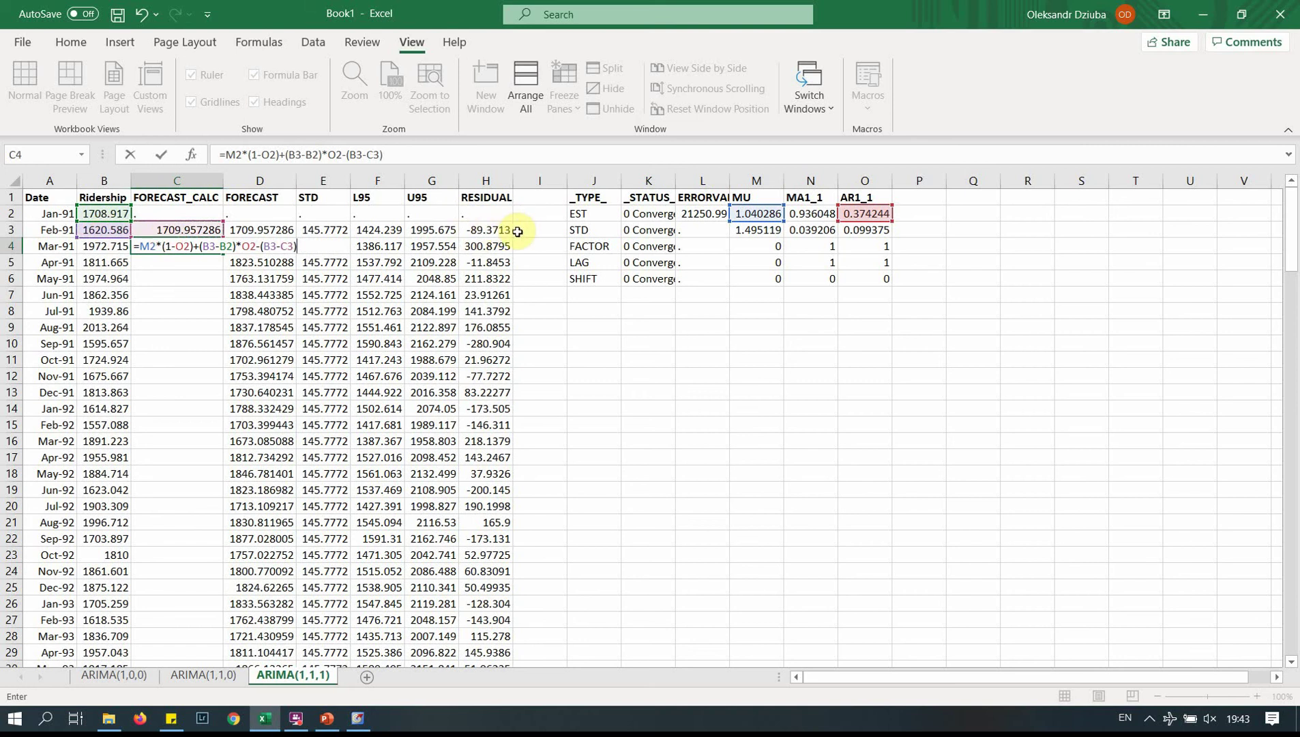
text(*)
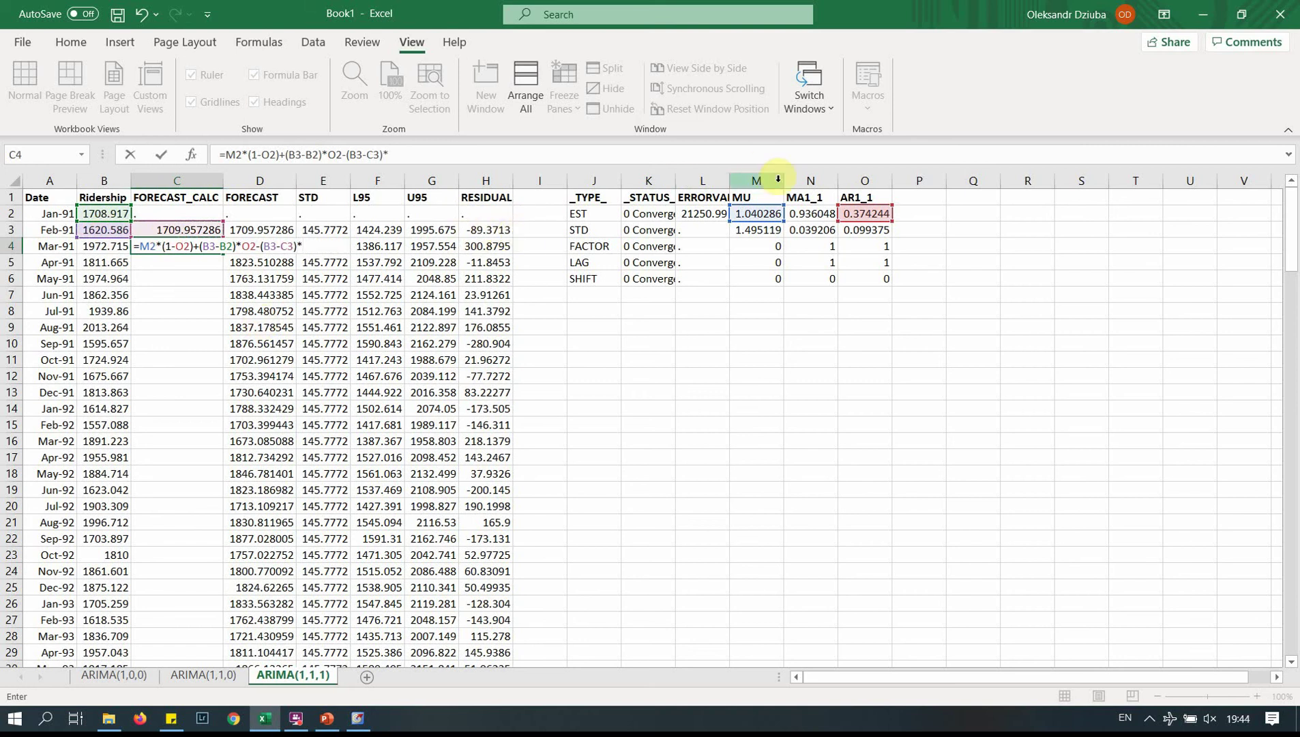
click(807, 214)
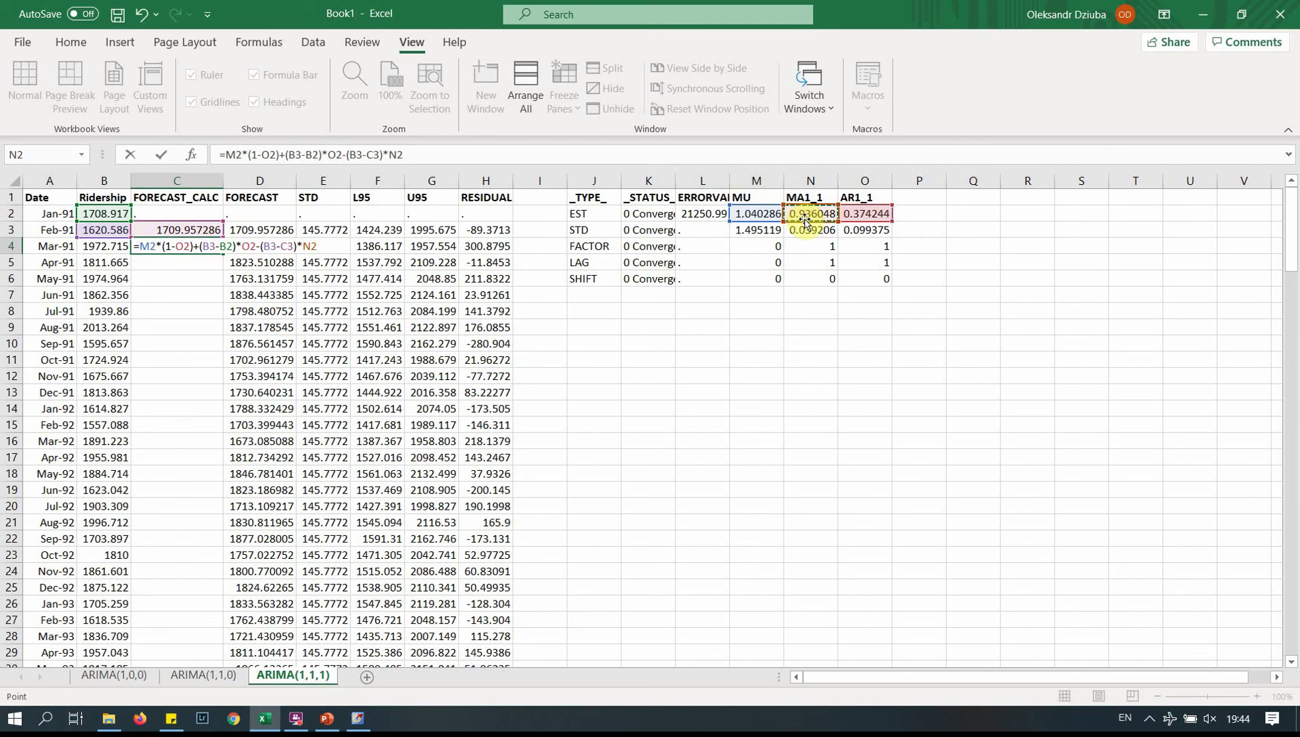
text(+)
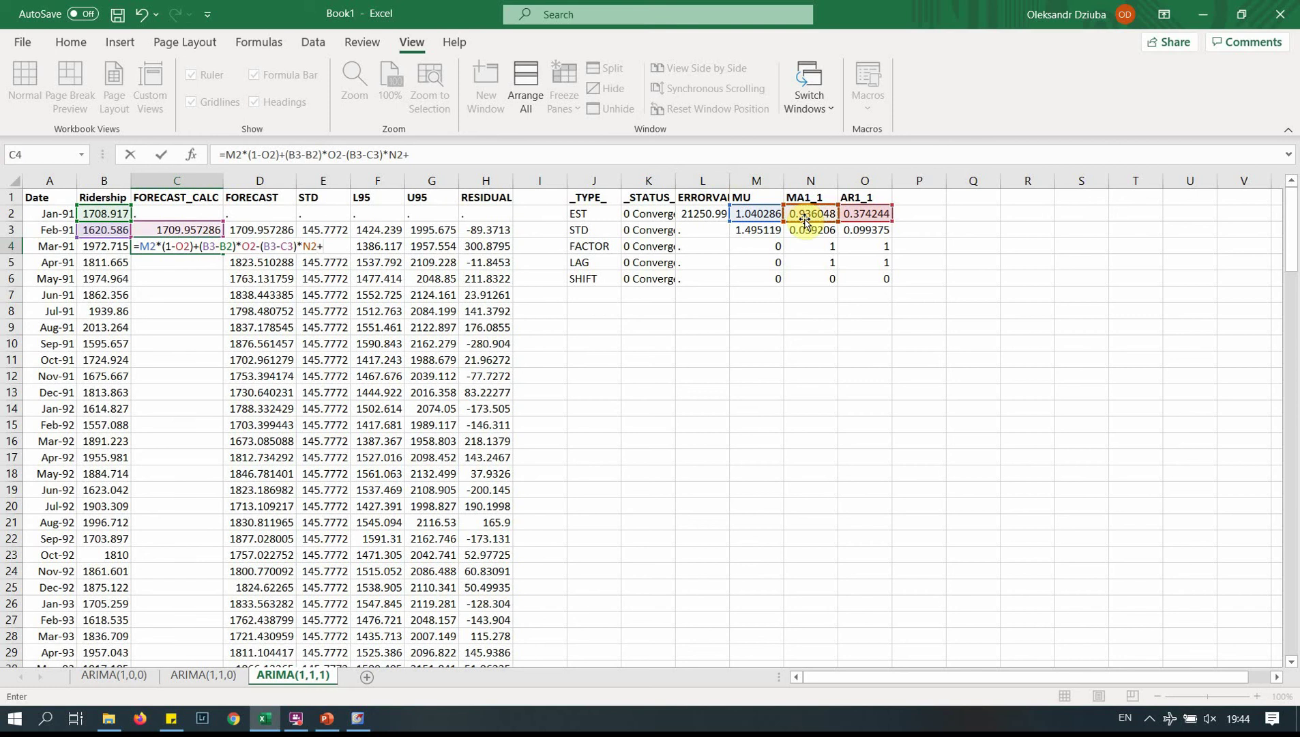
click(109, 230)
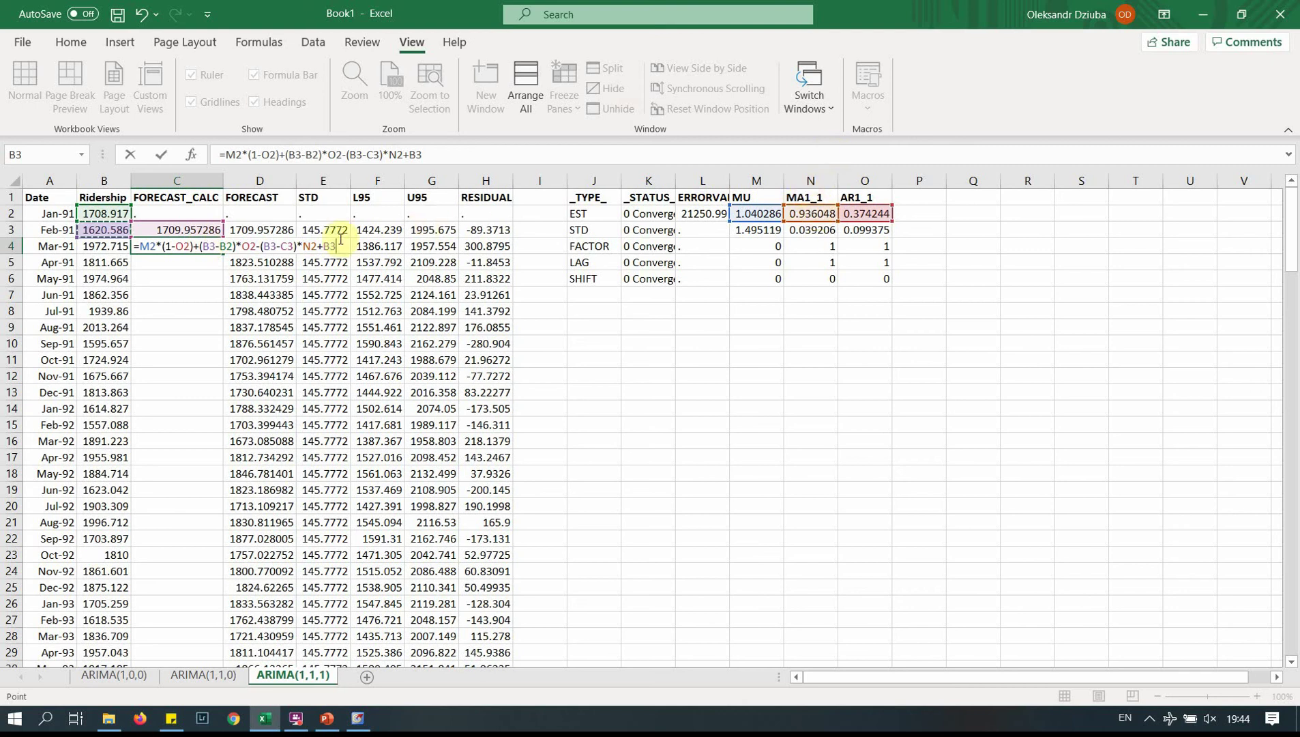
key(Return)
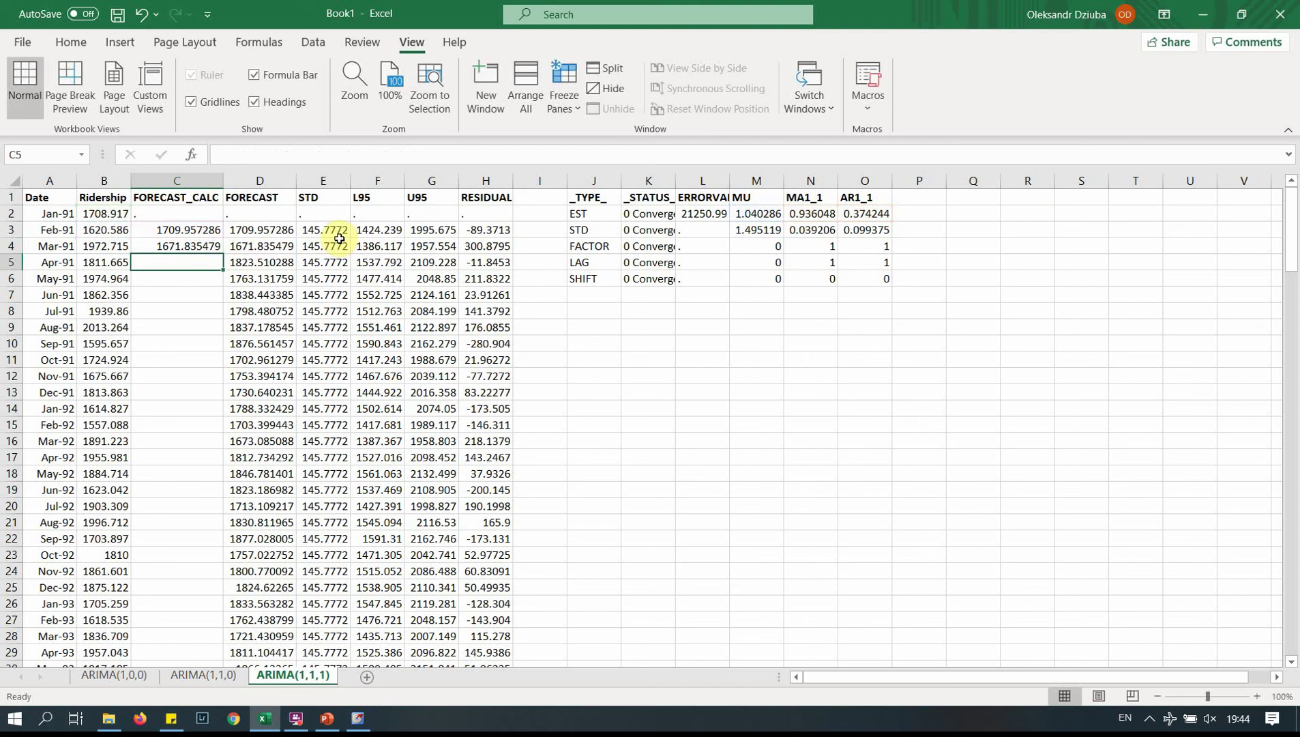
- Lock row 2 of the parameter references in C4 as M$2, O$2 and N$2, and fill the formula down the FORECAST_CALC column
click(195, 247)
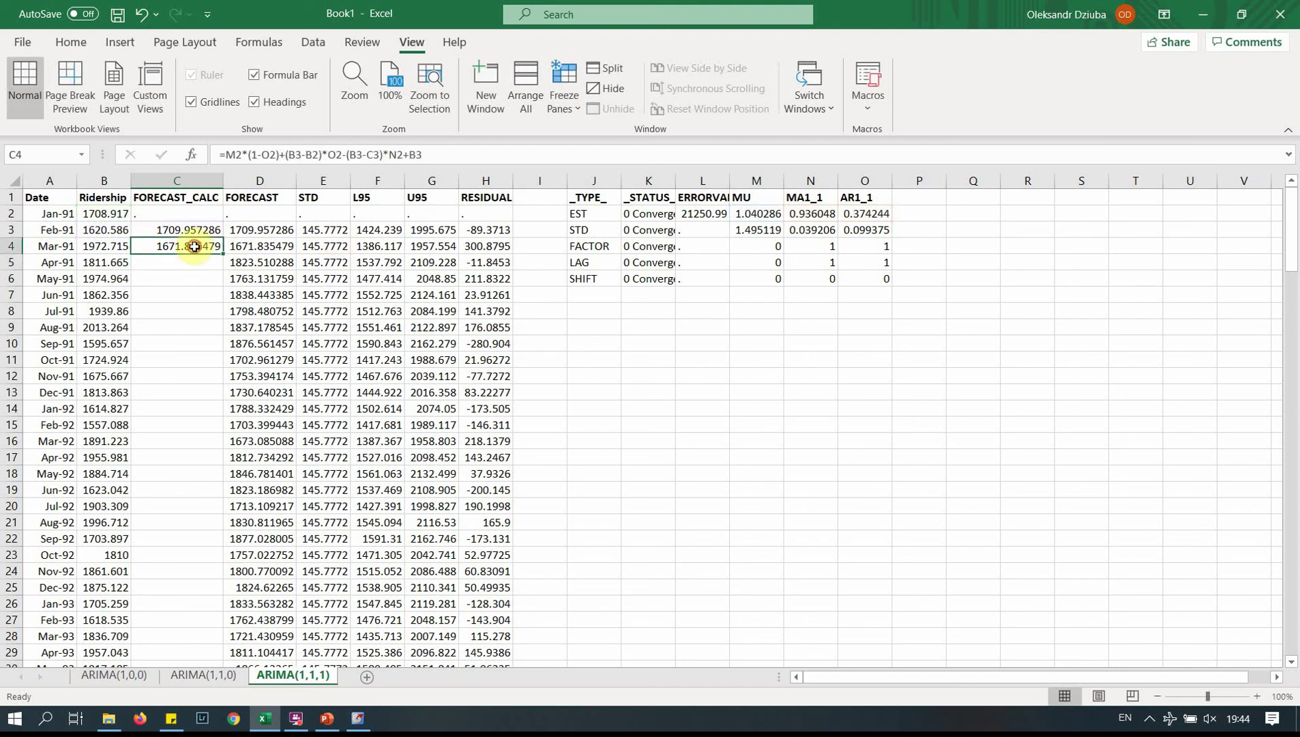
click(239, 154)
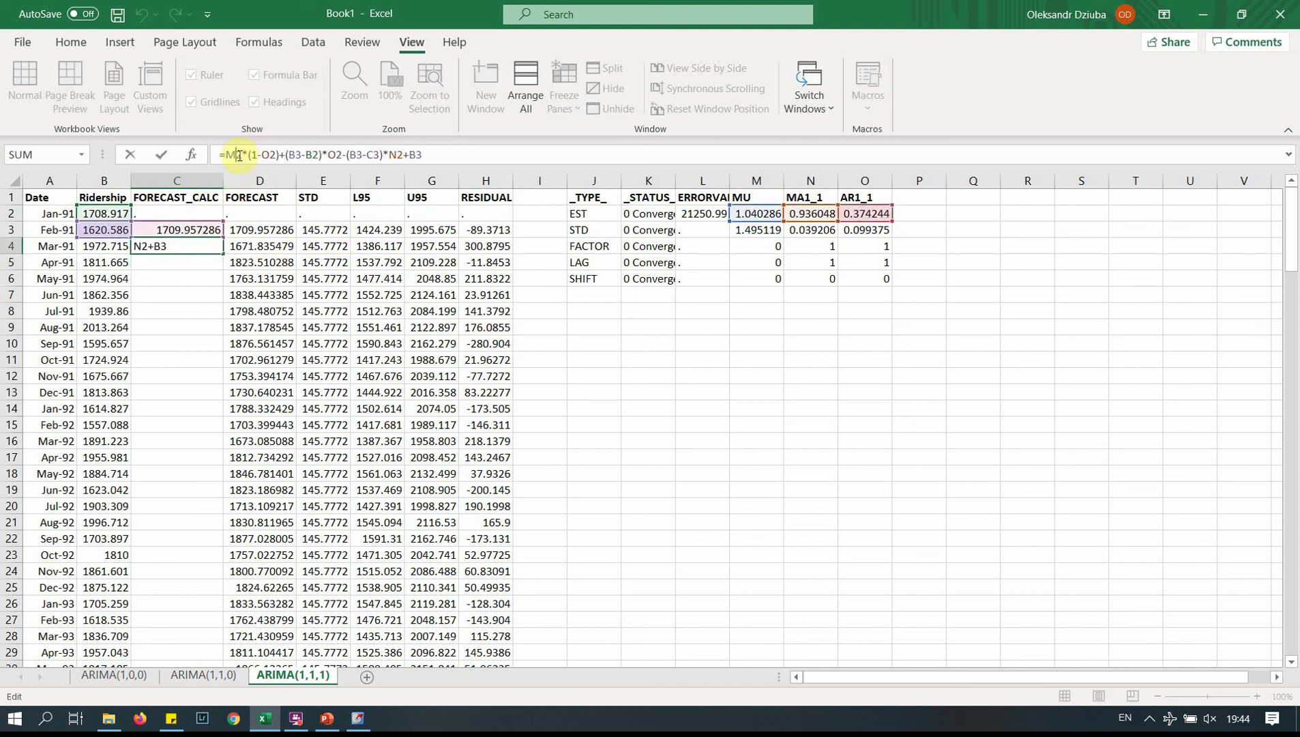
text($)
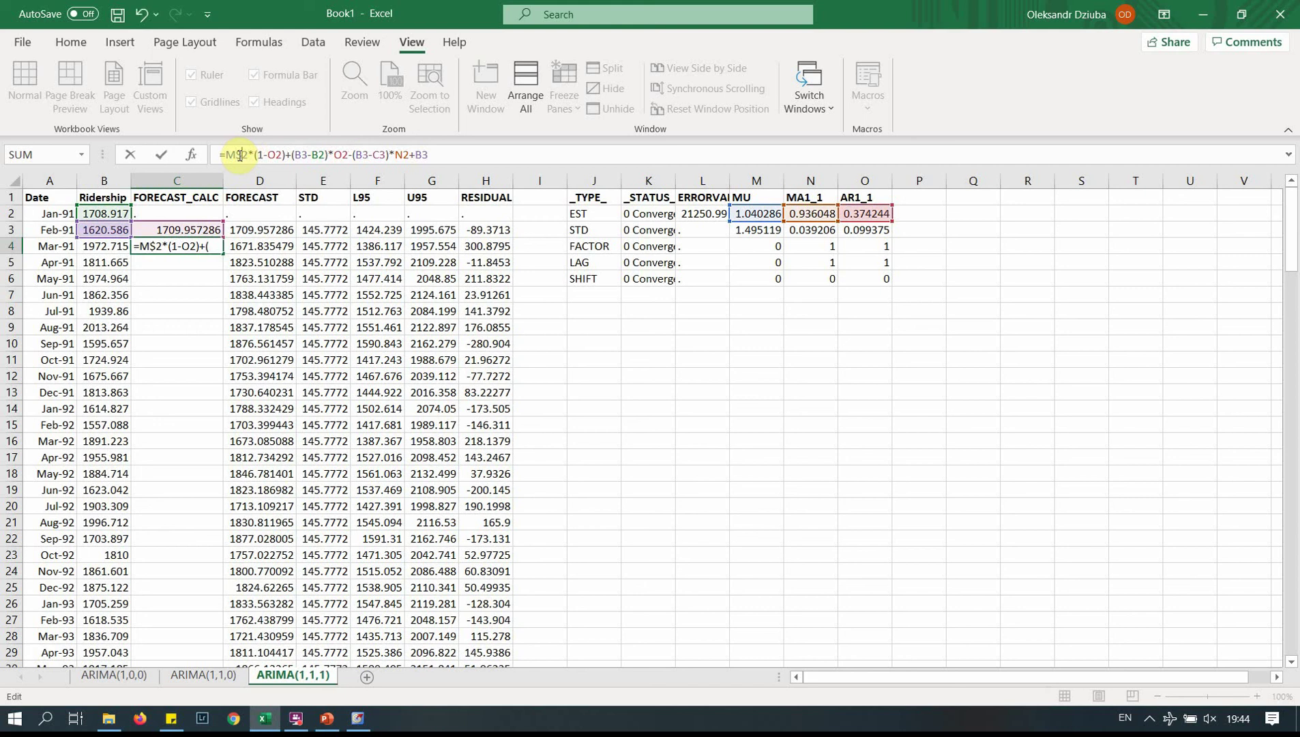
click(275, 156)
text($)
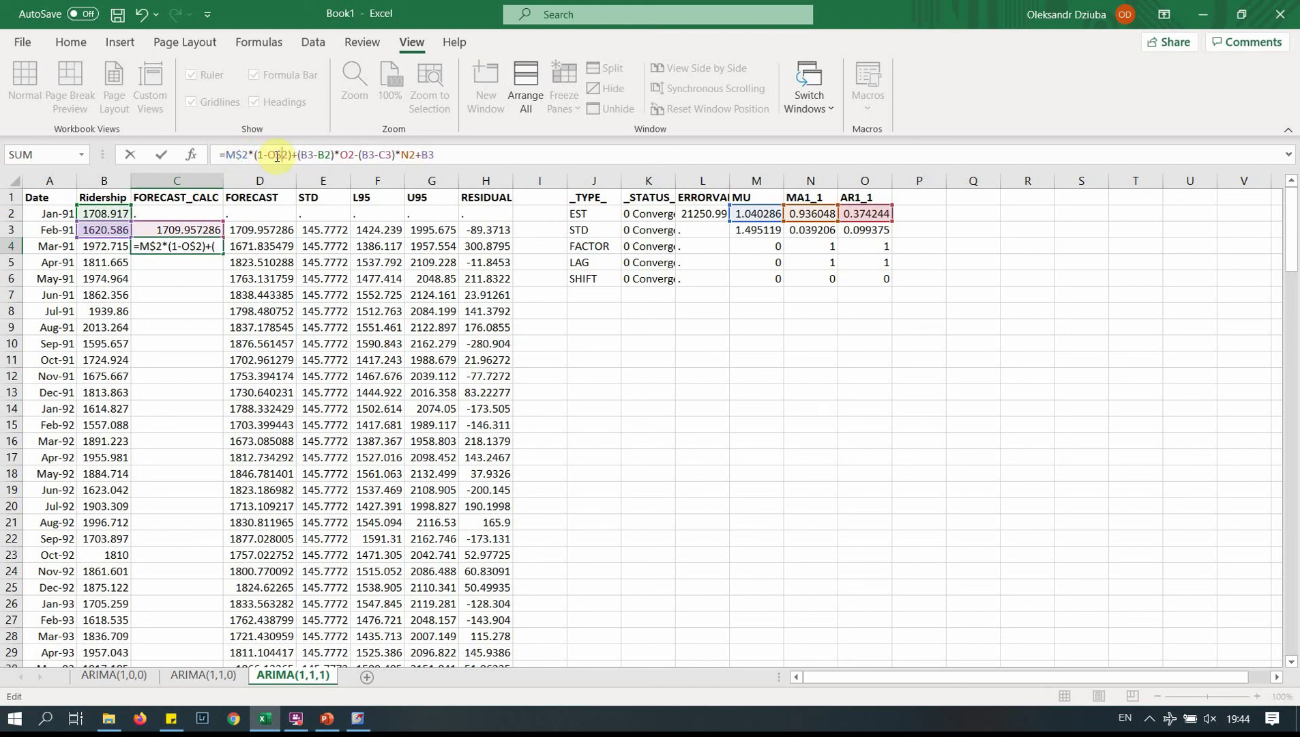
click(346, 156)
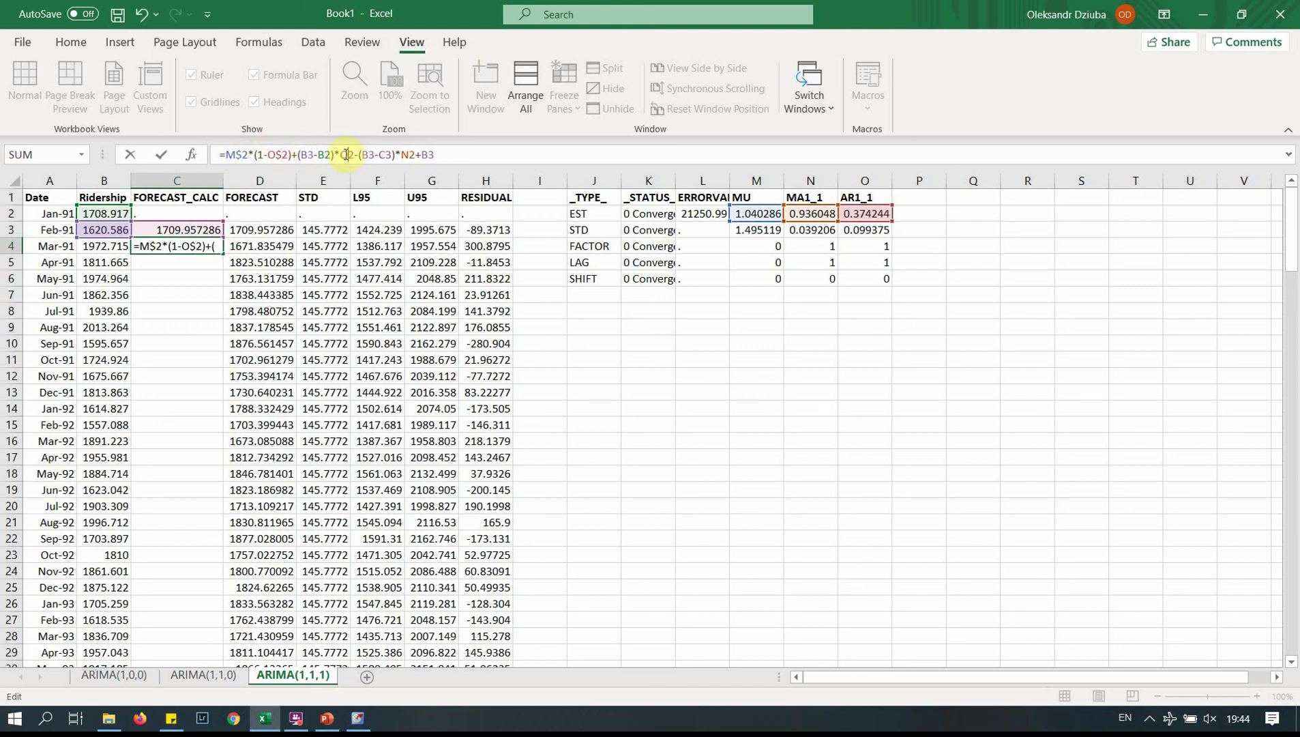
text($)
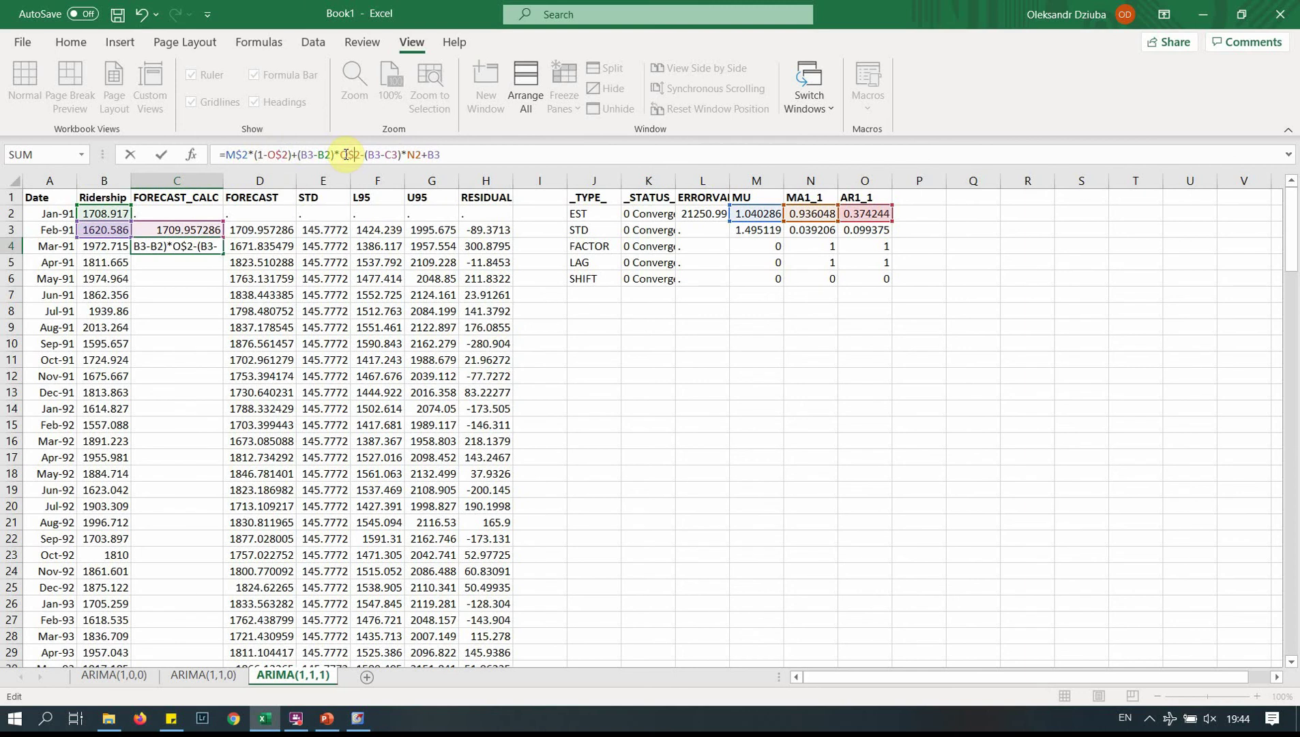
click(416, 156)
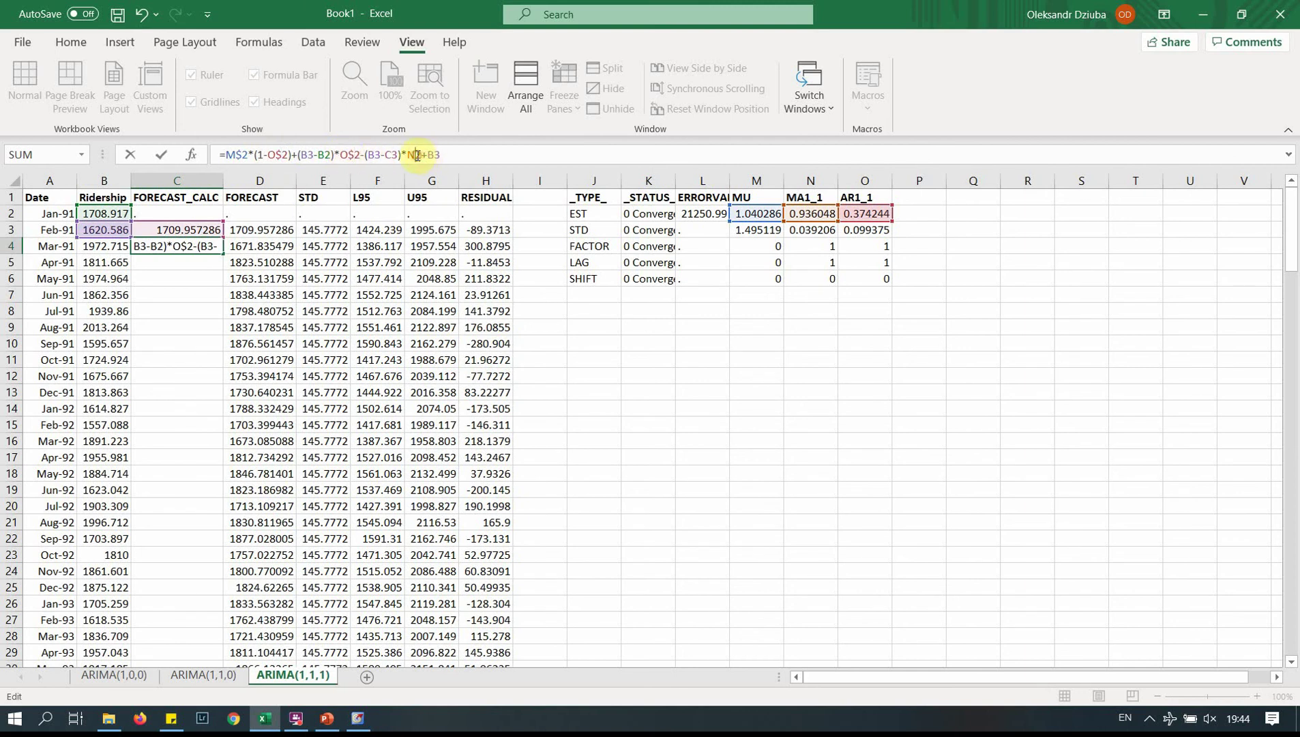
text($)
key(Return)
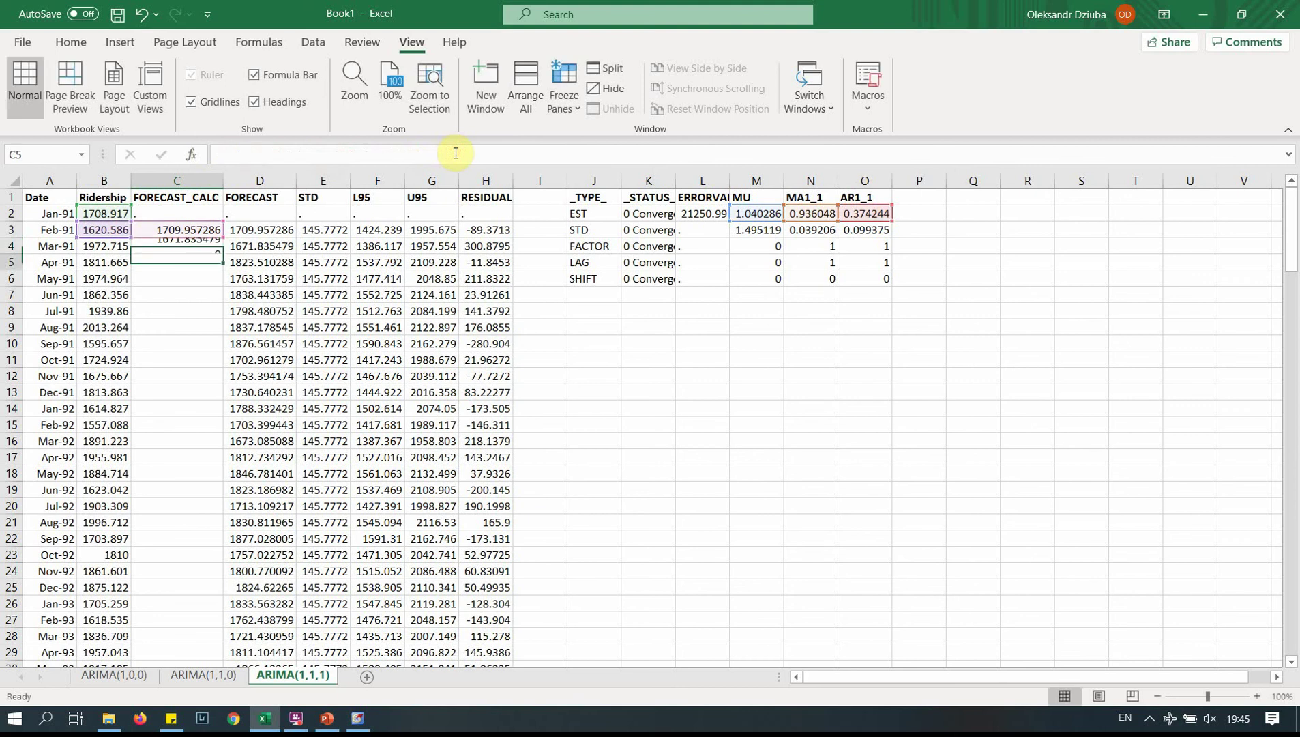
click(208, 248)
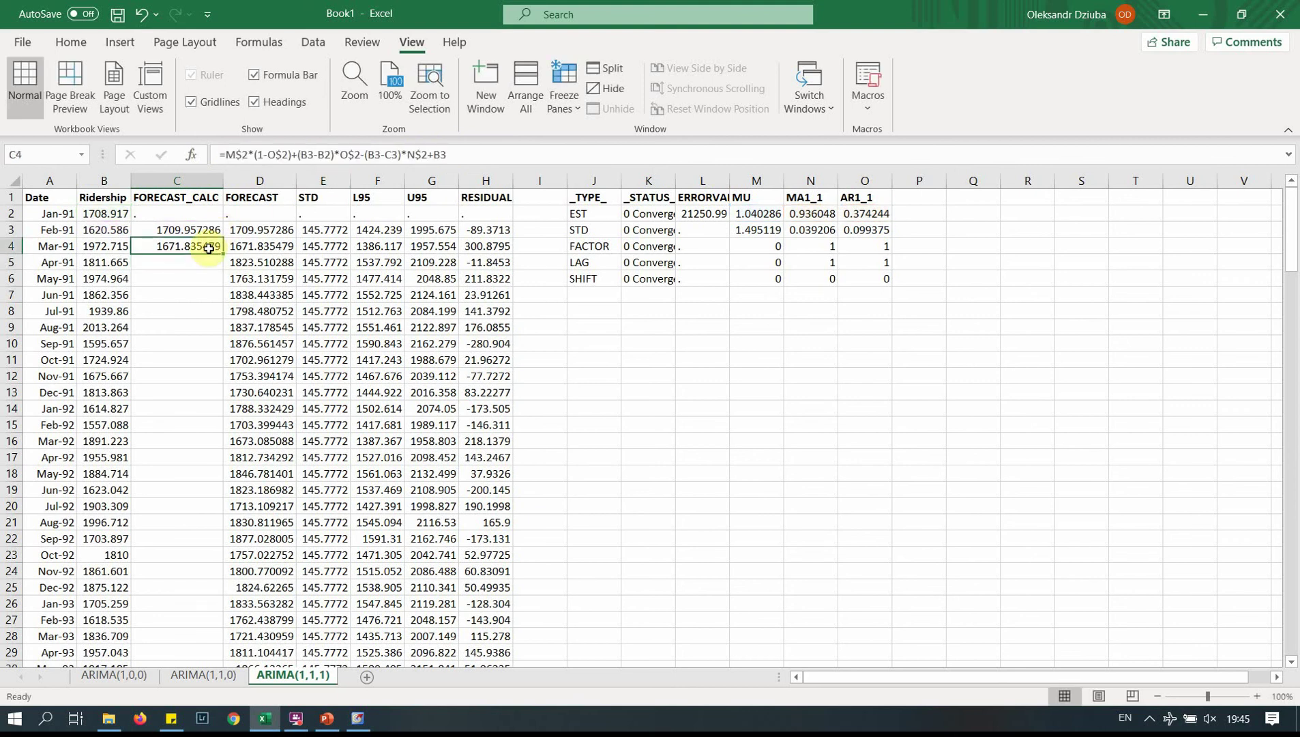
double_click(223, 253)
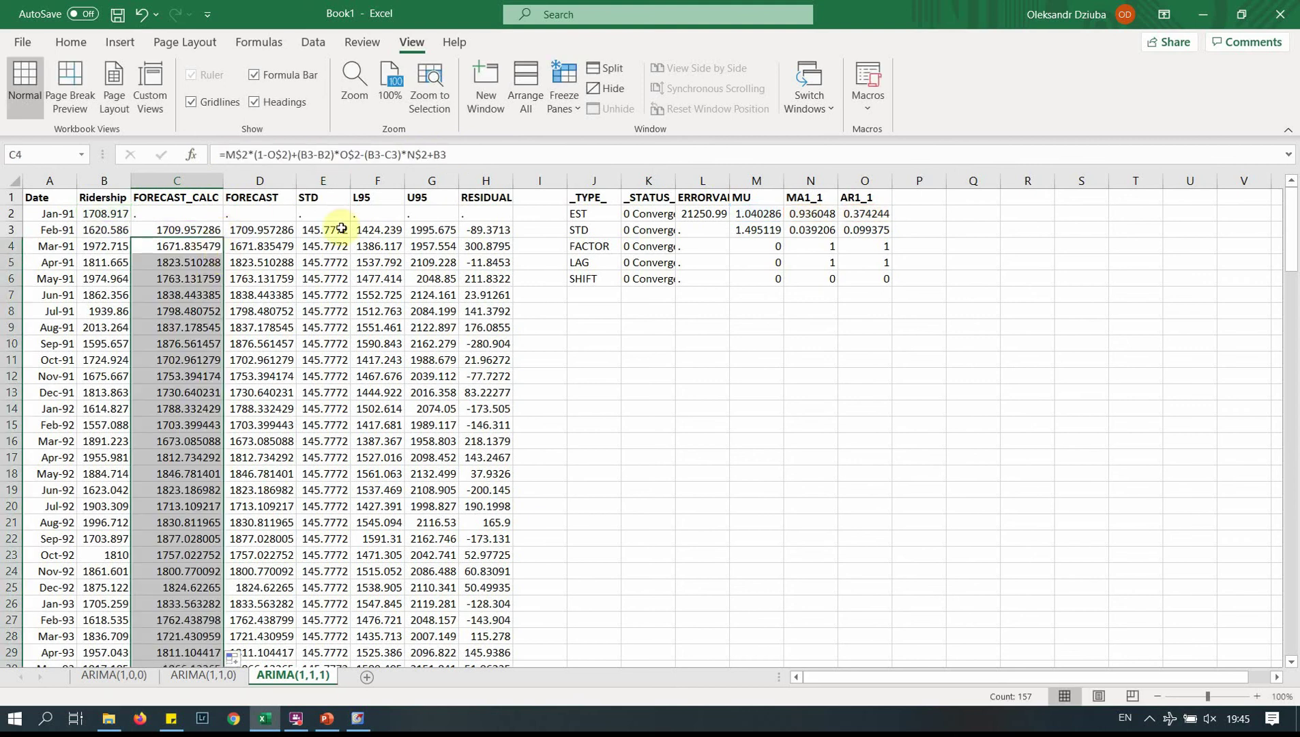
- In the May-01 forecast formula in C126, replace the B125 reference in the autoregressive term with C125
drag(1285, 258, 1294, 609)
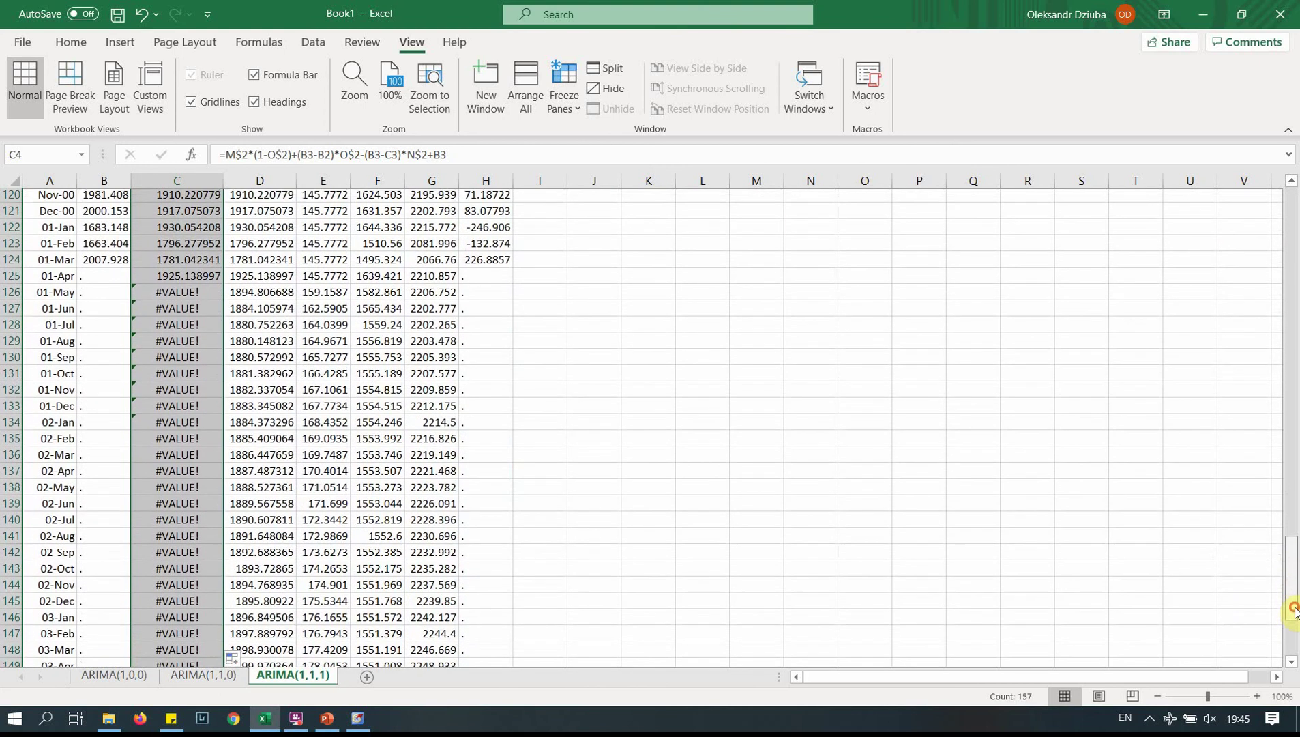
click(184, 297)
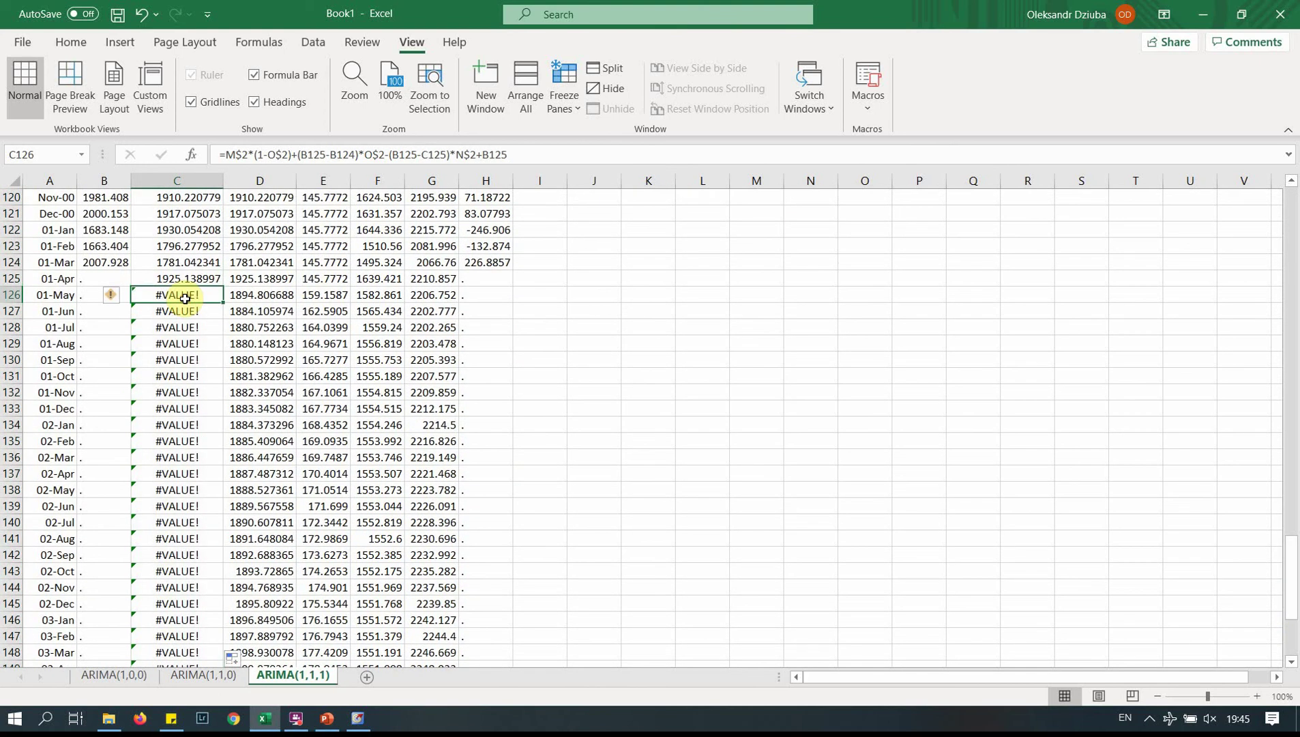
click(309, 155)
key(BackSpace)
text(c)
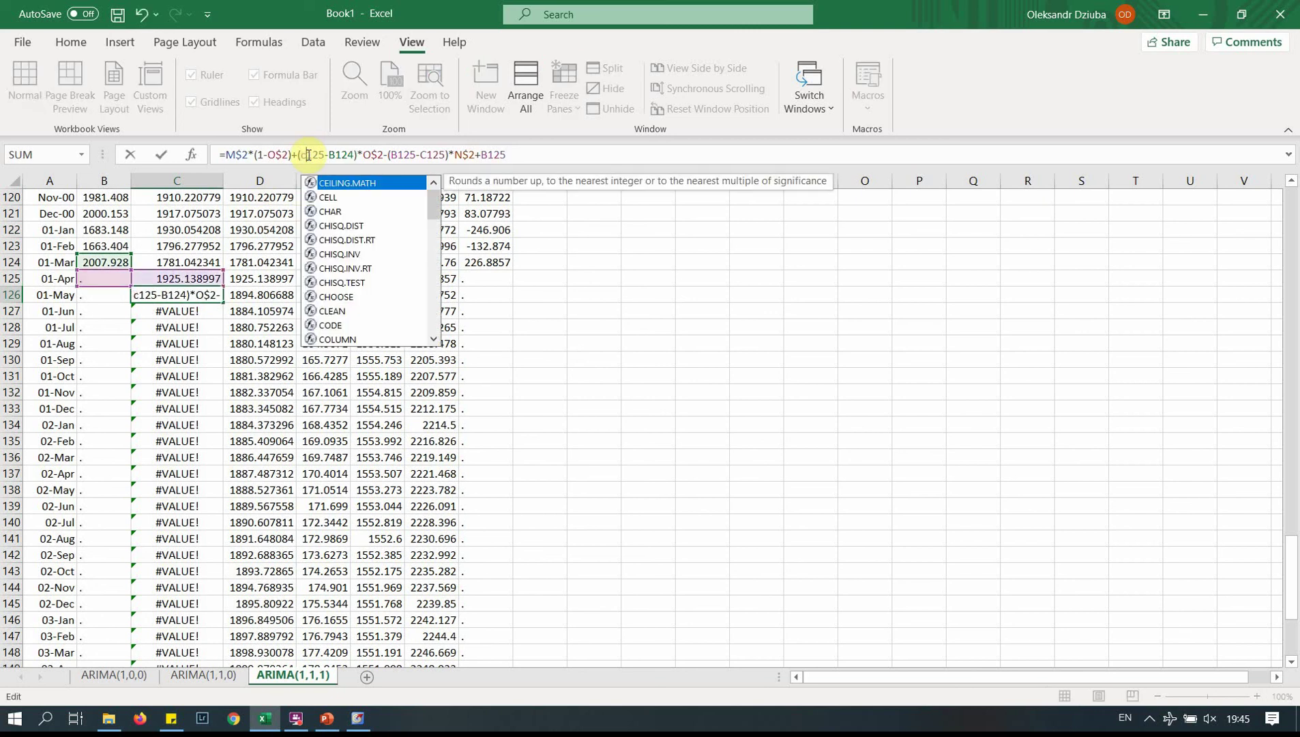
key(BackSpace)
text(C)
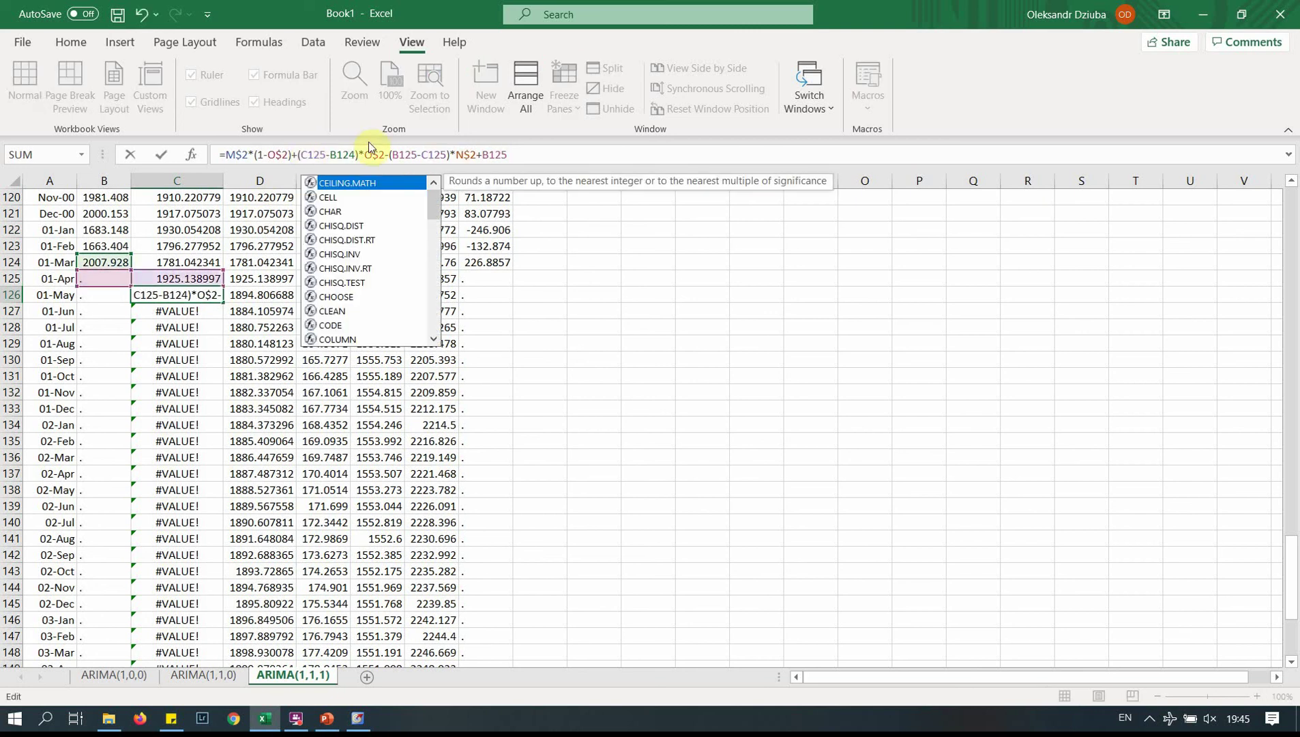
- Change B125 to C125 in the moving-average term and the final added term of C126
click(401, 154)
key(BackSpace)
text(C)
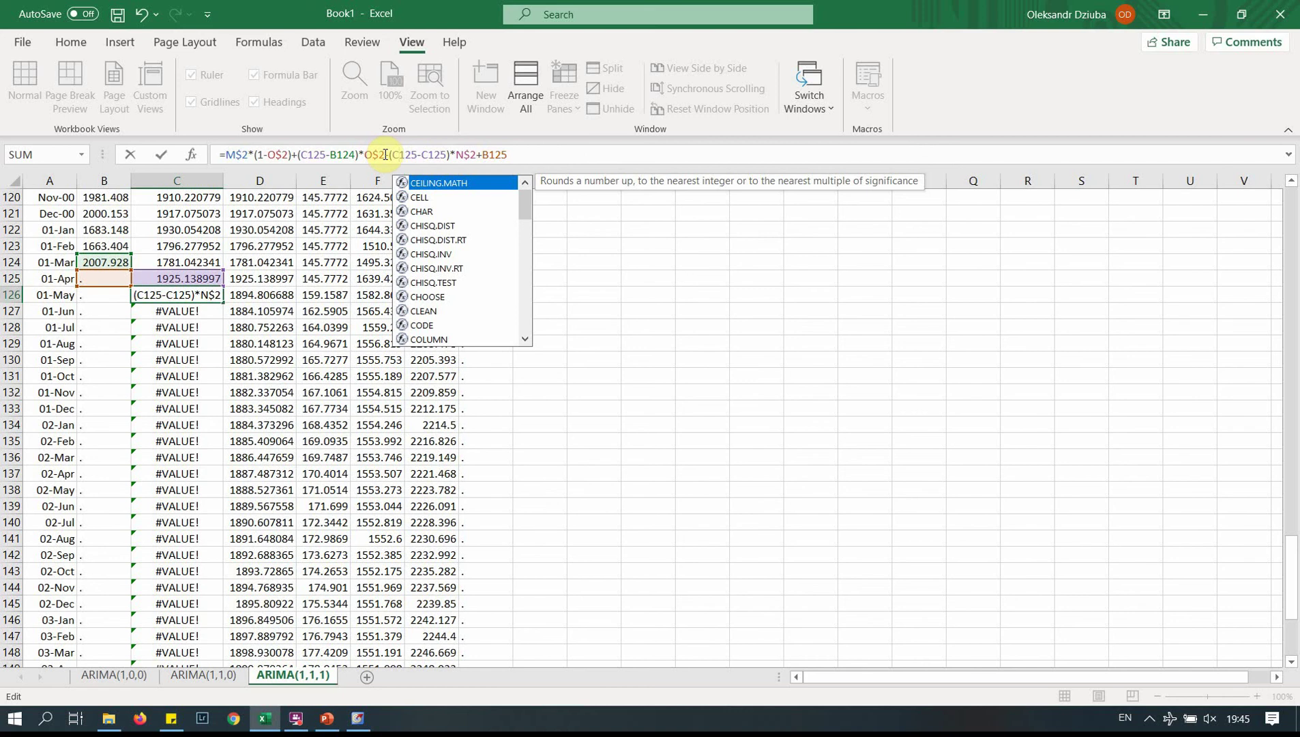
drag(386, 154, 475, 155)
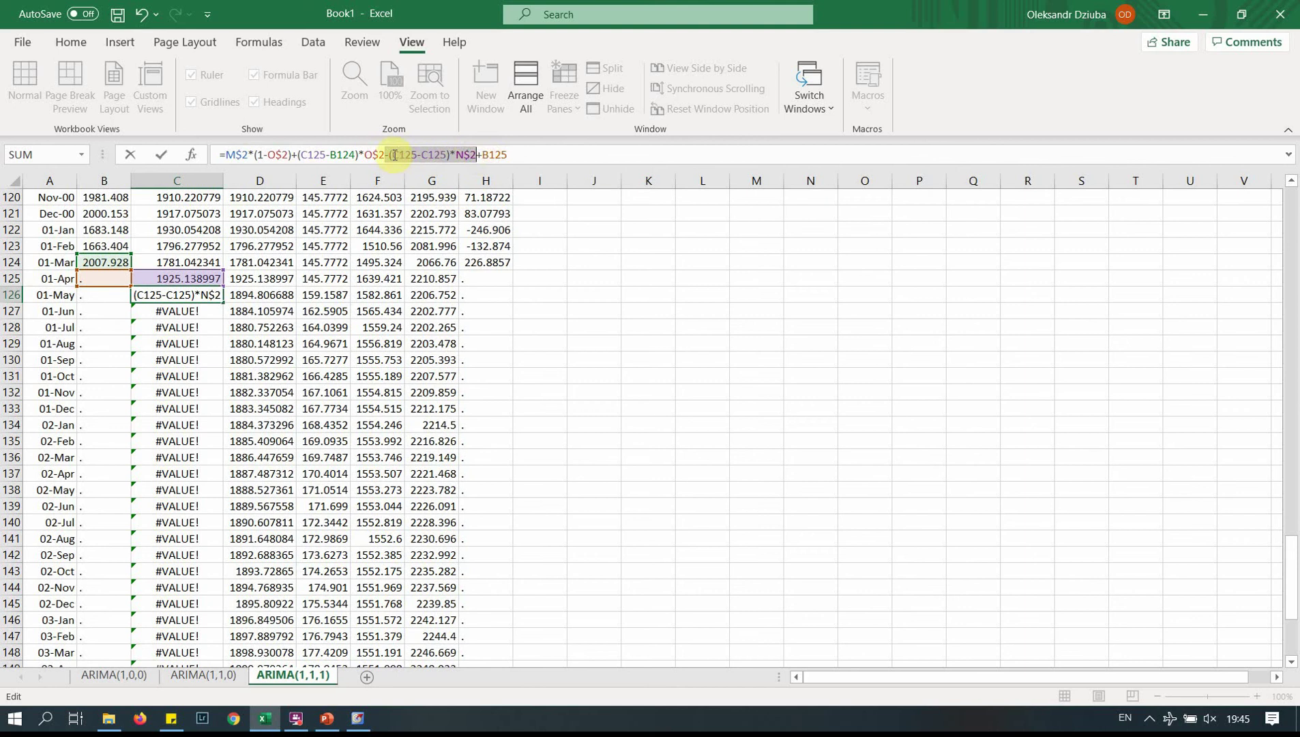
click(484, 155)
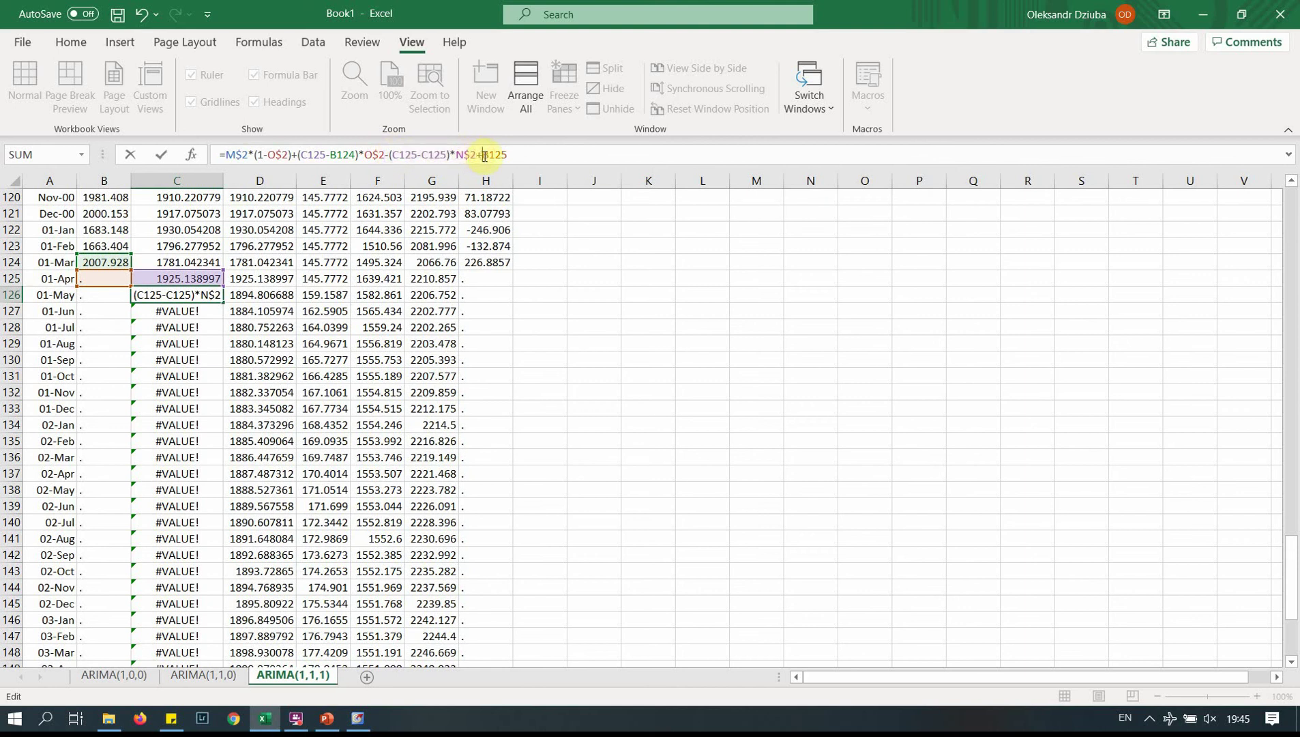
text(C)
key(Return)
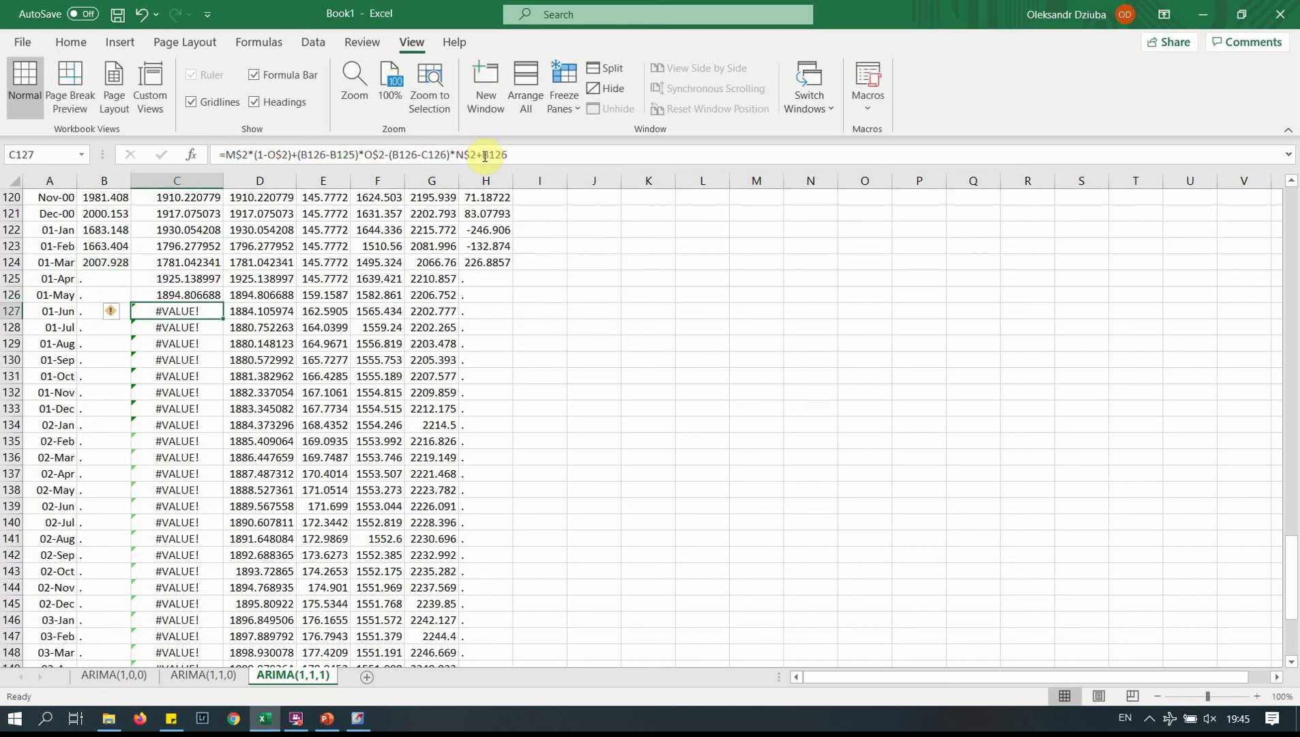
- Fill the C126 forecast formula down the remaining future months of the FORECAST_CALC column
click(209, 295)
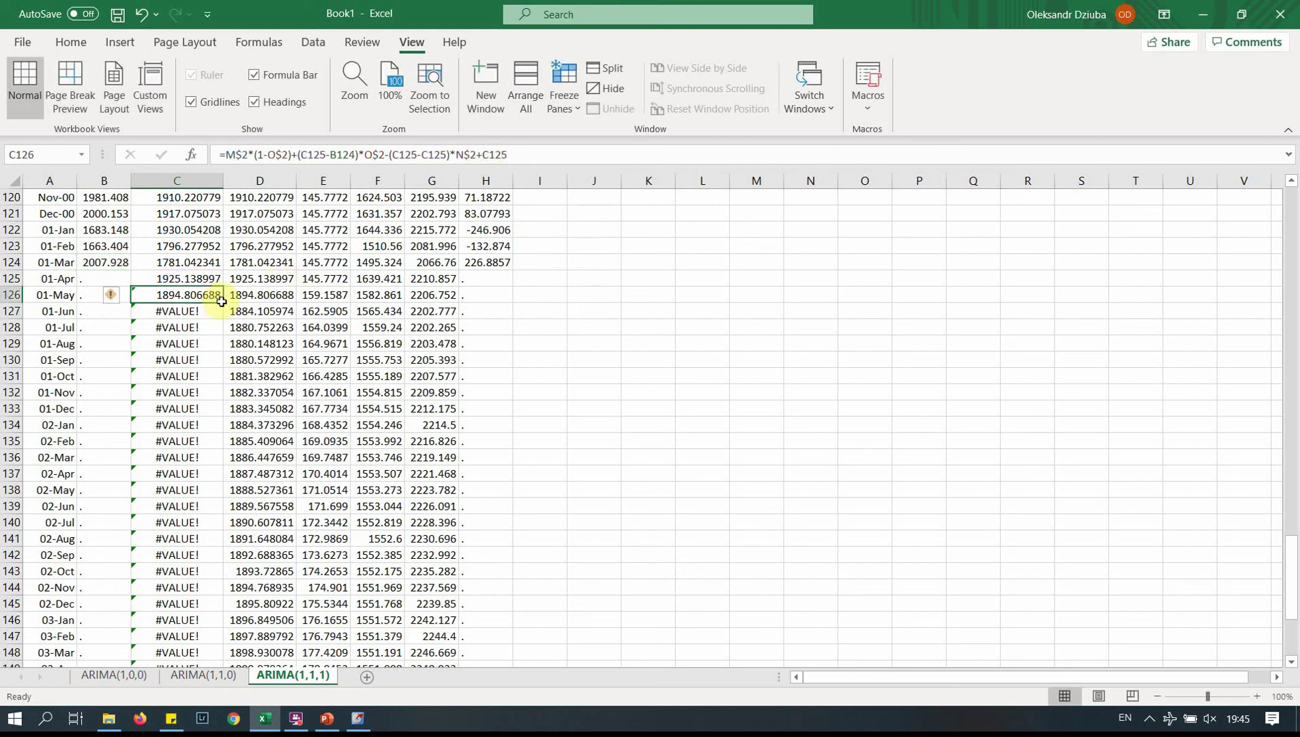
drag(223, 301, 236, 314)
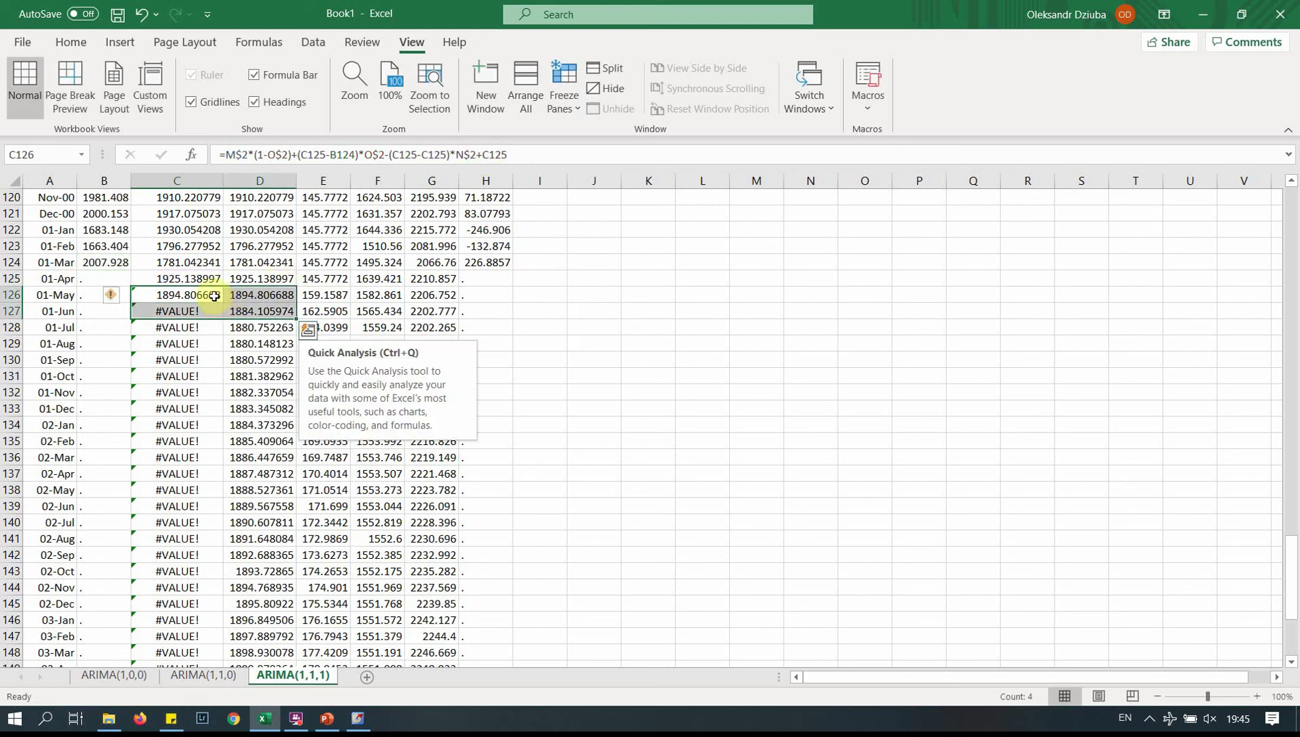
click(214, 296)
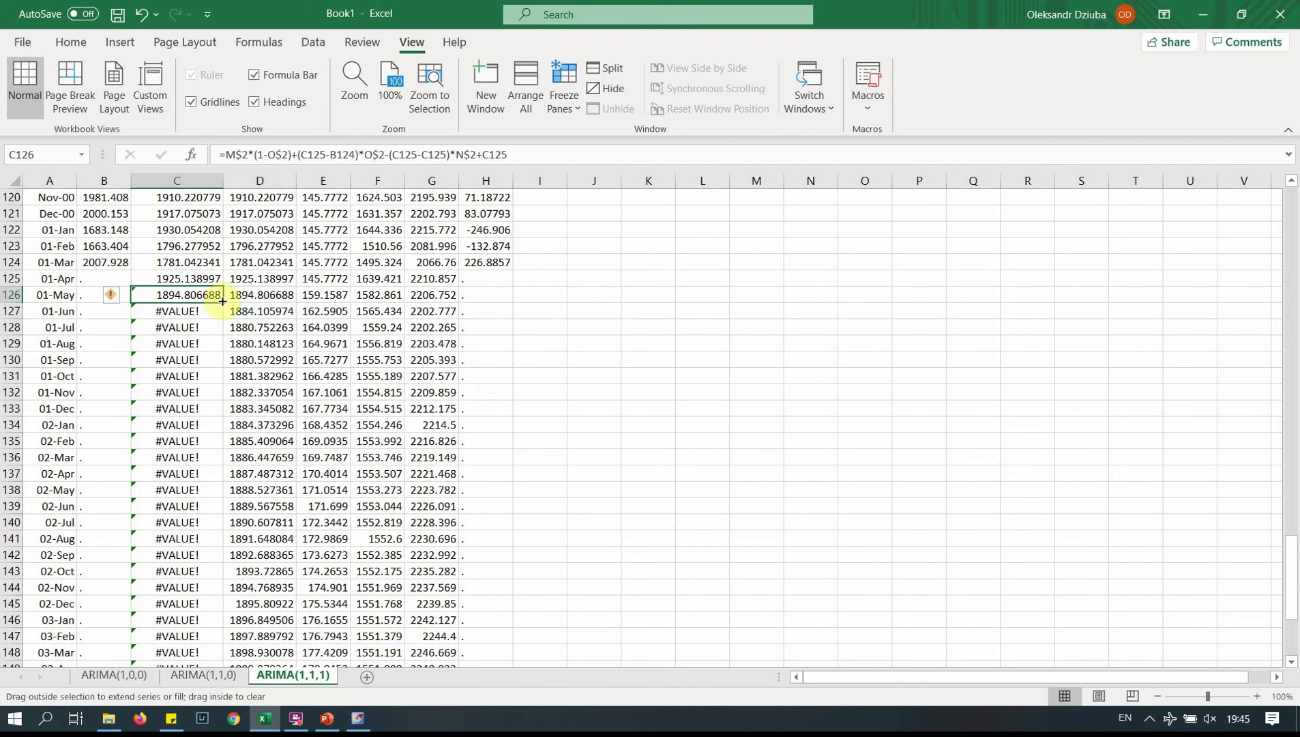
double_click(221, 302)
- Replace B125 with C125 in the autoregressive term of C127 and fill the formula down the remaining future months
click(203, 312)
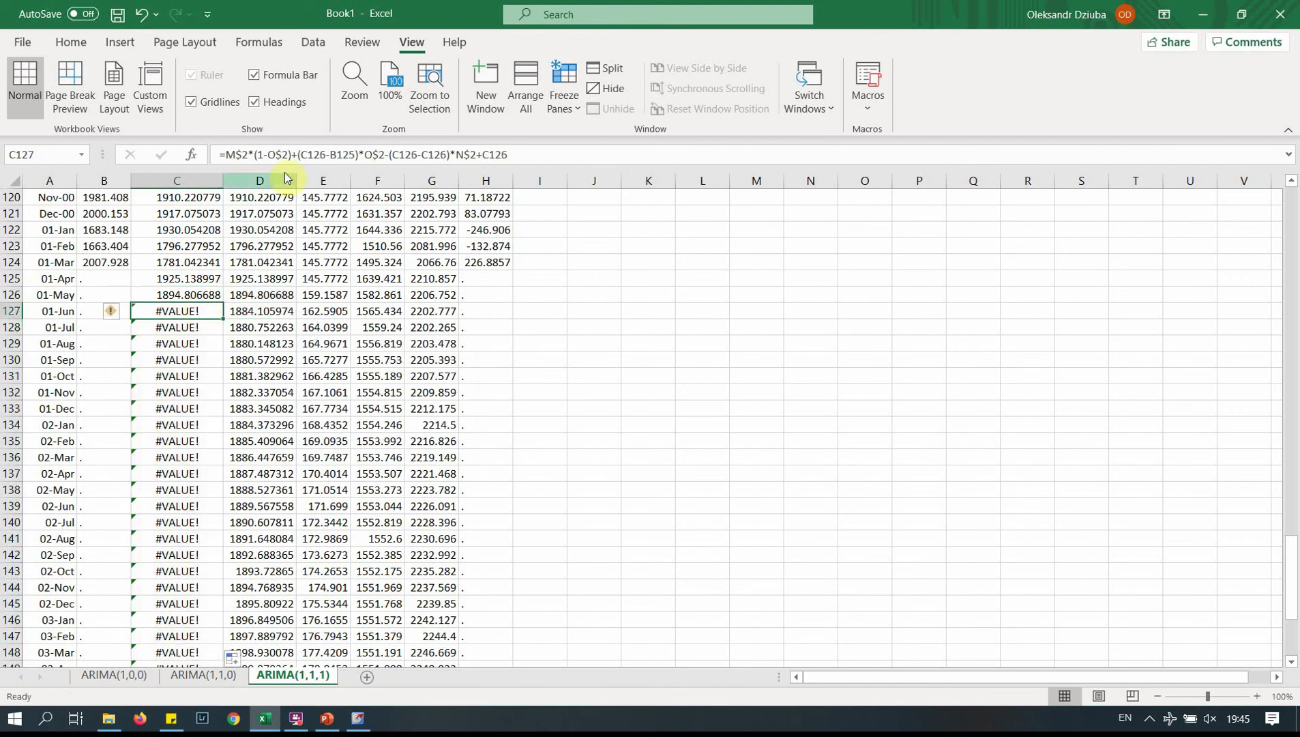
click(337, 156)
key(BackSpace)
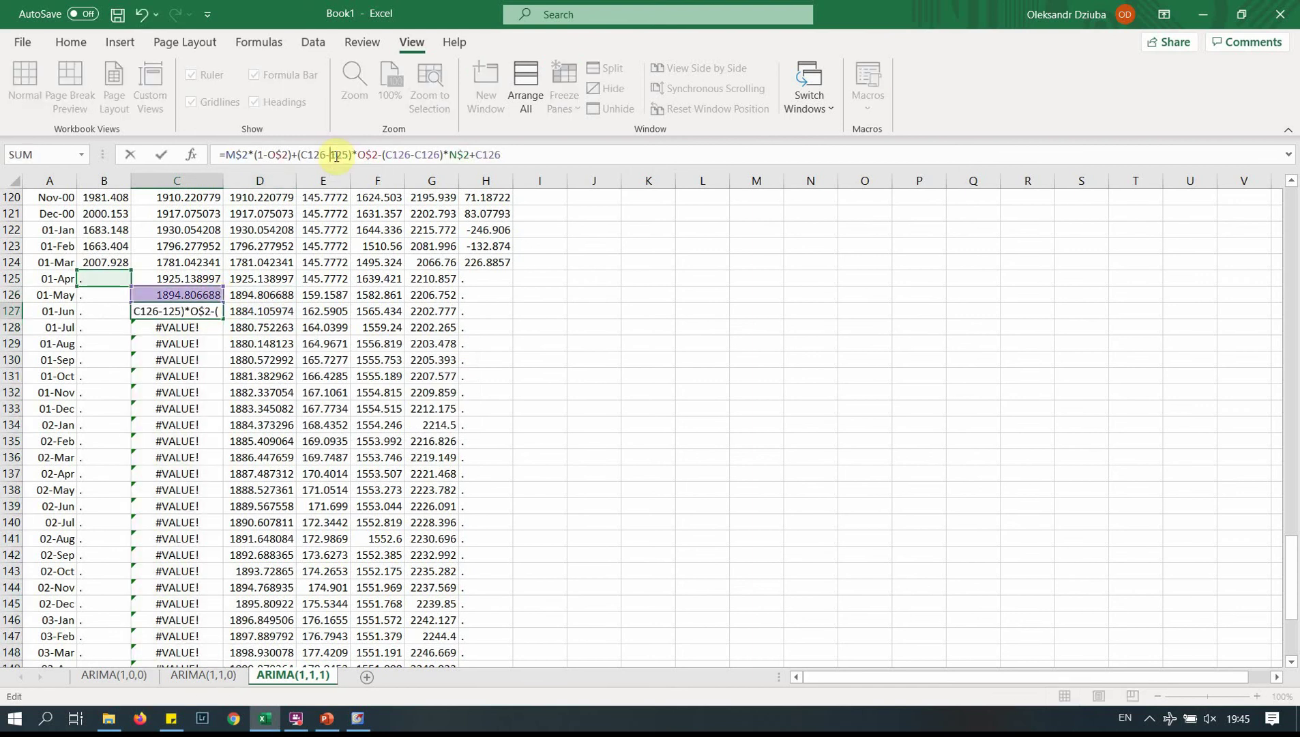
text(C)
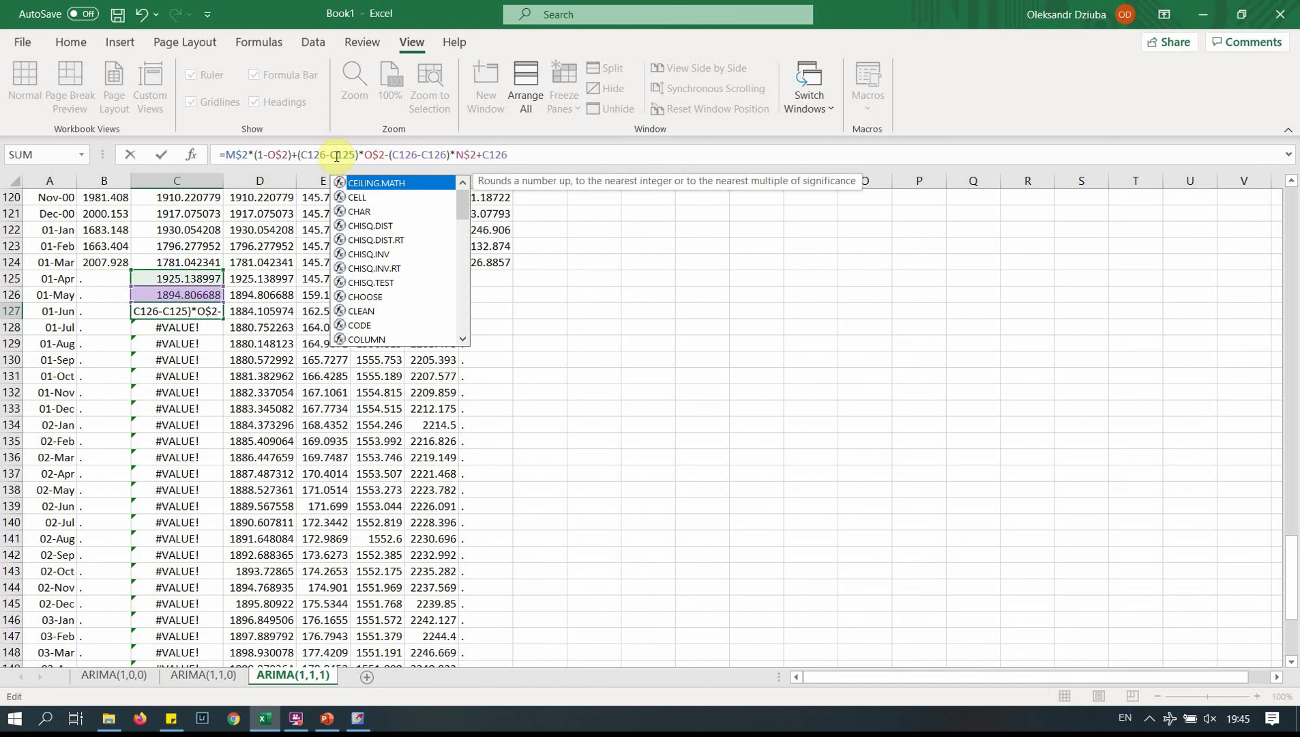
key(Return)
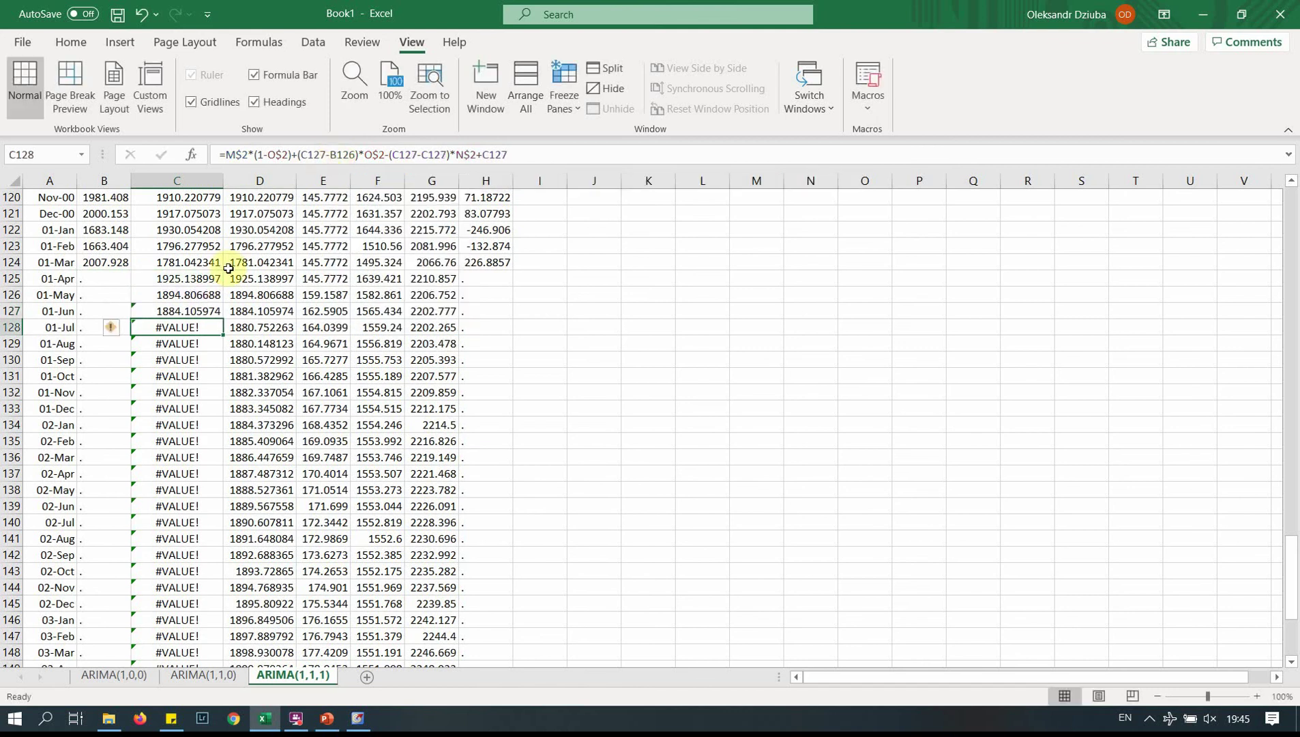
click(213, 313)
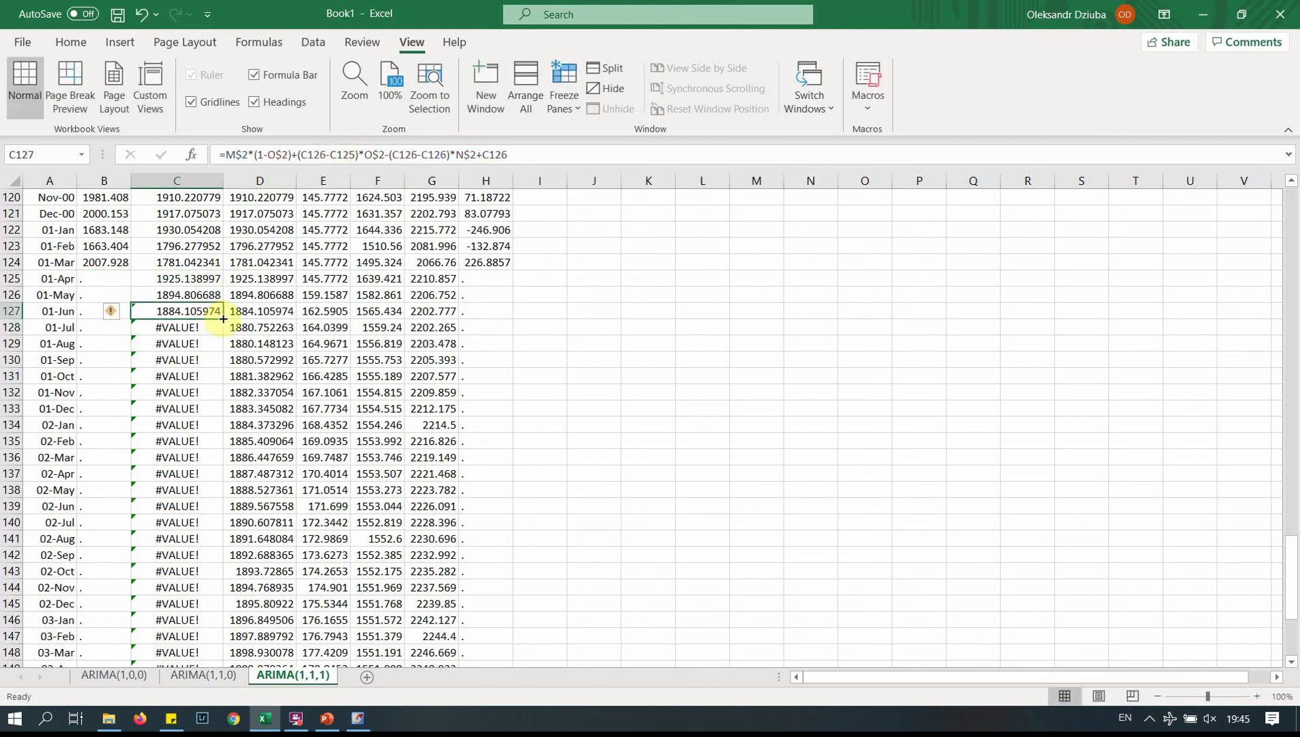
double_click(222, 319)
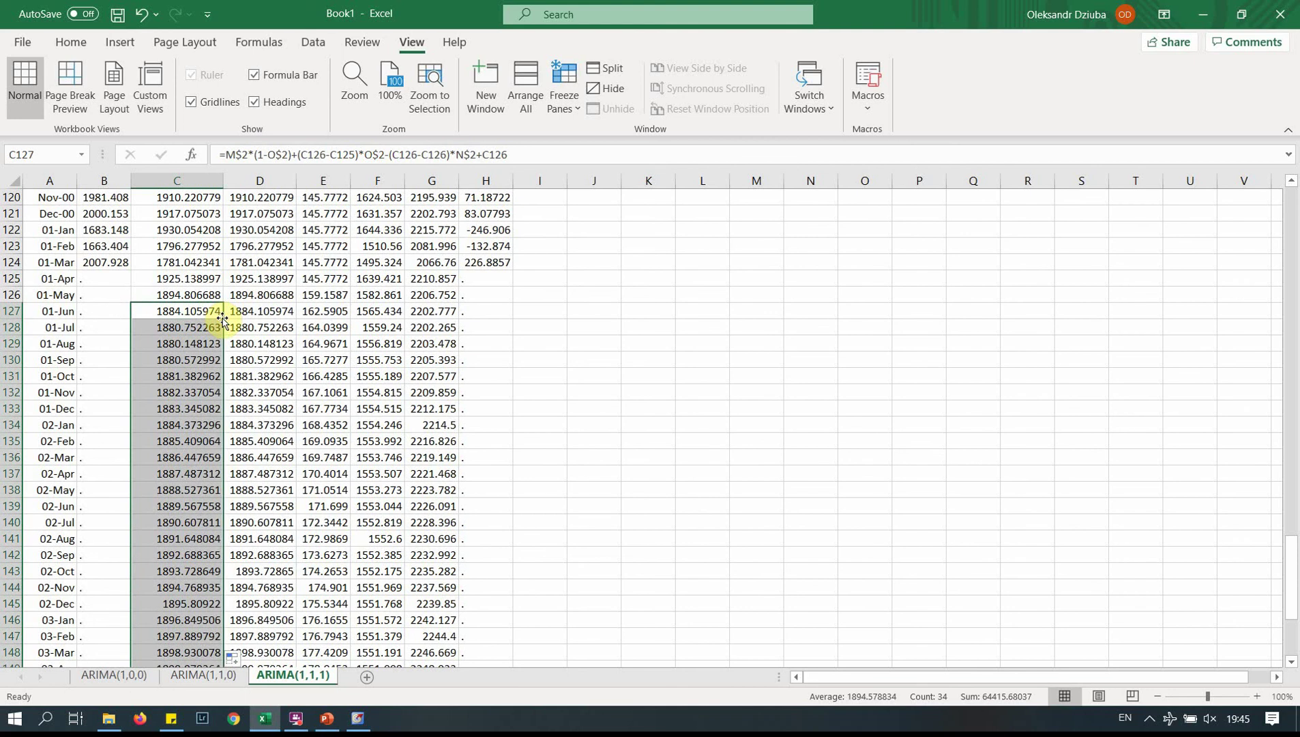
key(ctrl+s)
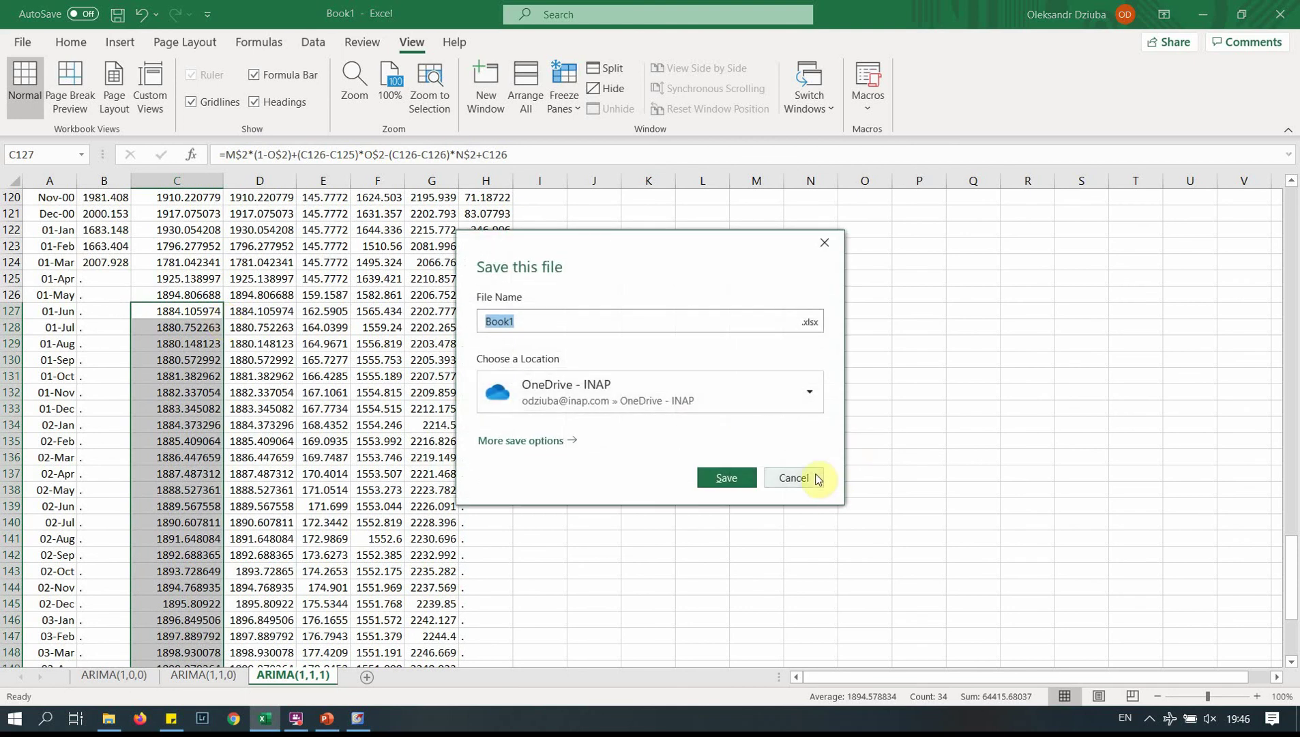
click(794, 478)
click(506, 522)
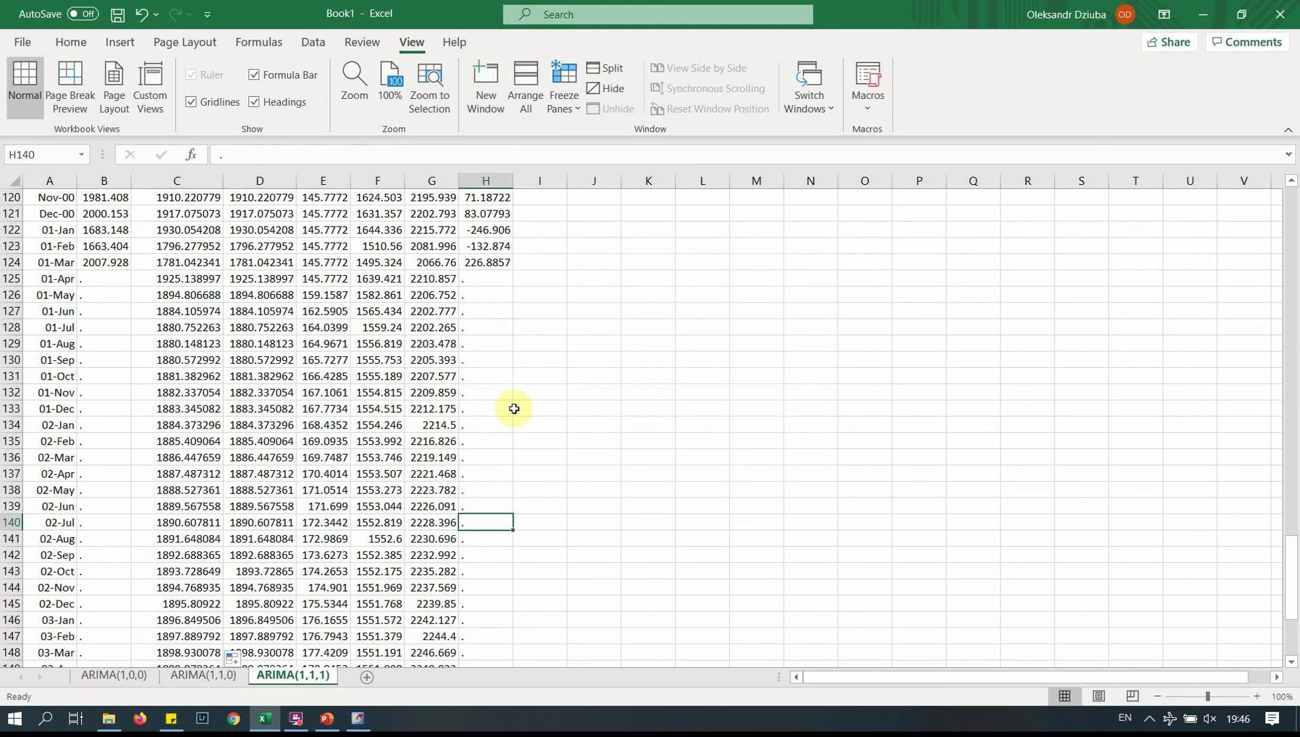
- Add a new blank worksheet after the ARIMA(1,1,1) sheet
drag(1292, 573, 1294, 198)
click(208, 246)
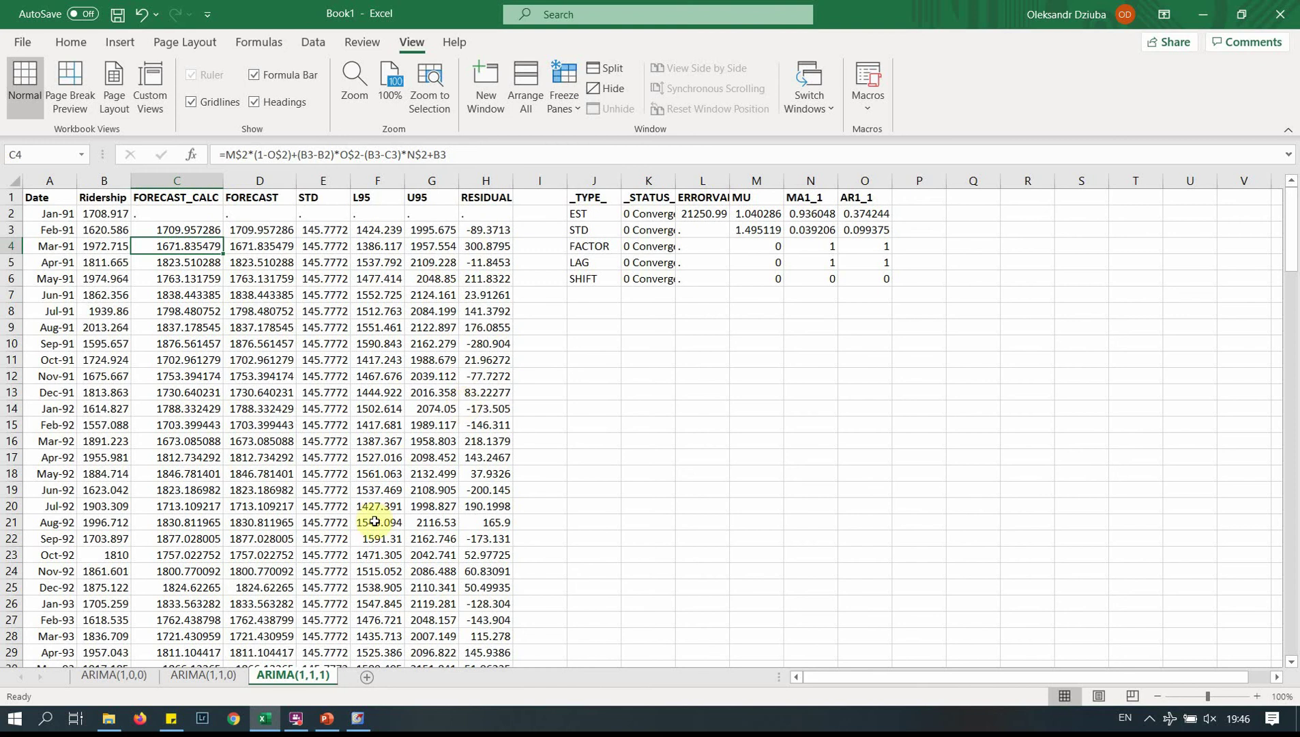
click(369, 679)
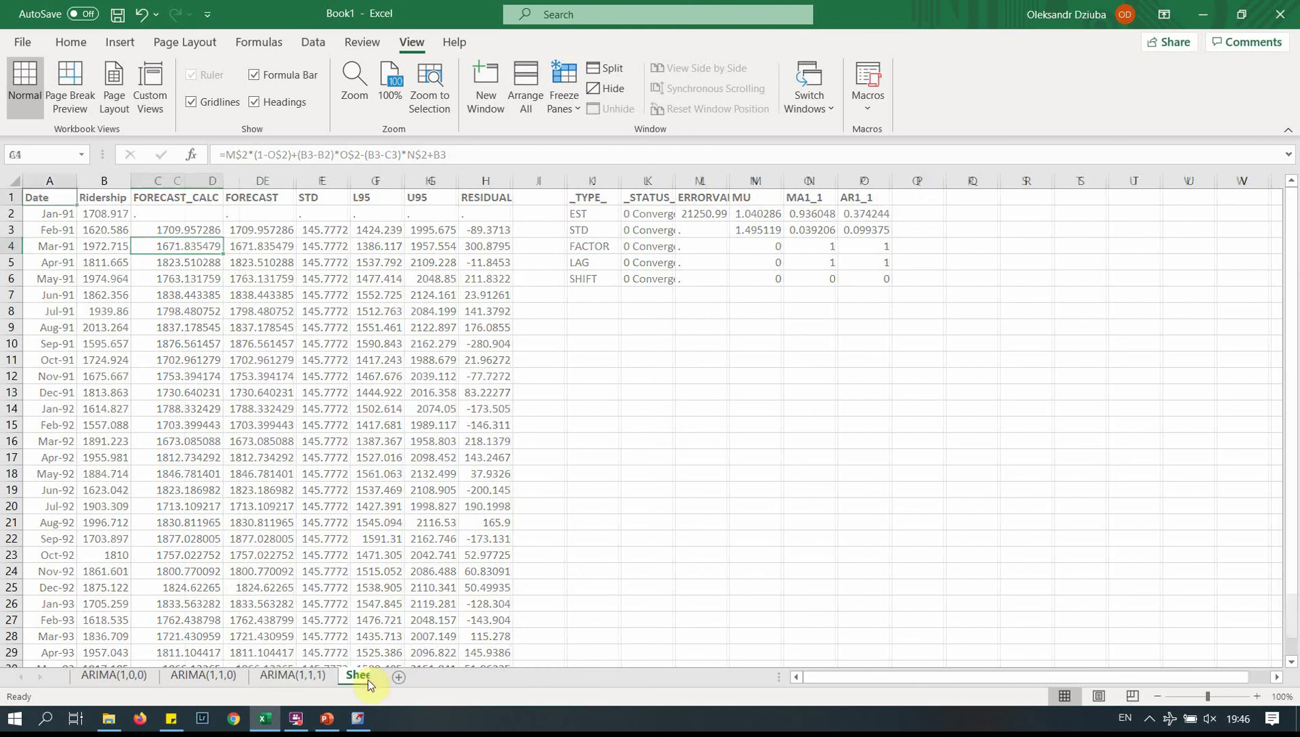
- Switch to SAS Enterprise Guide, open the ARIMA(1,1,1) task for modification and set its differencing lags to 1,12
click(357, 718)
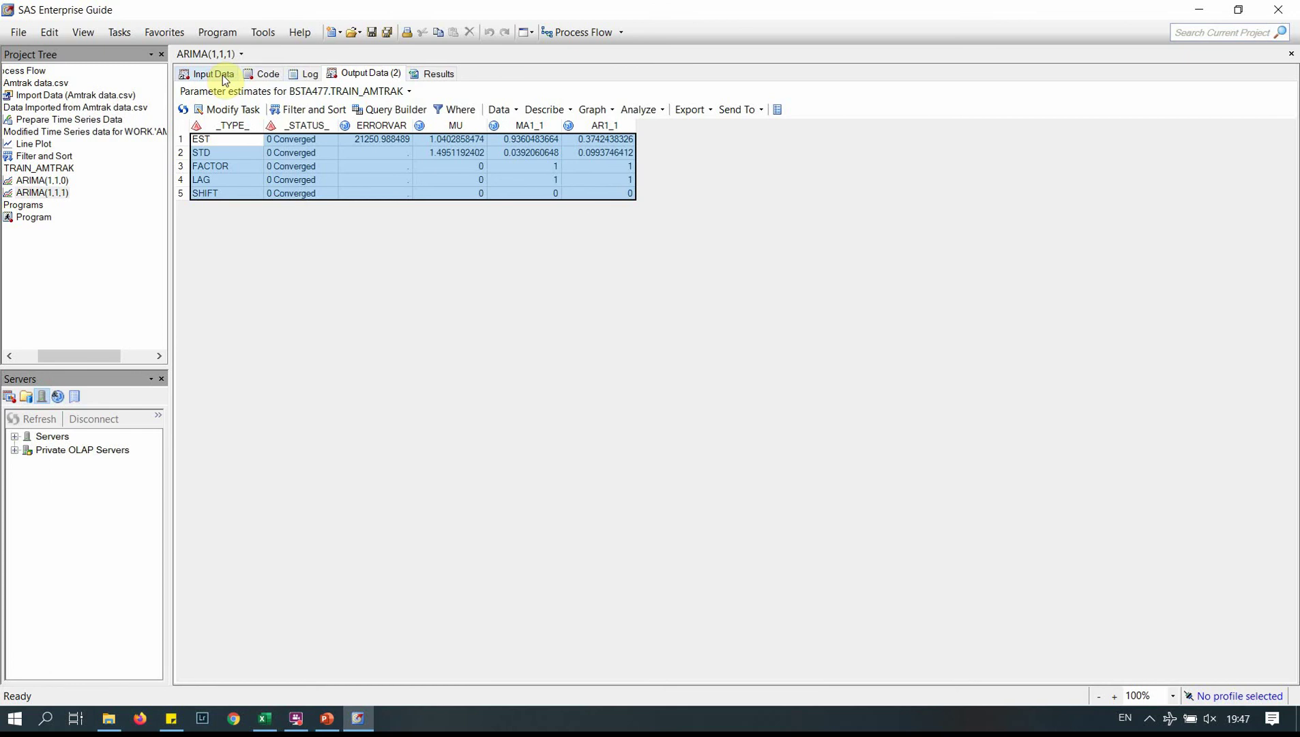
click(240, 112)
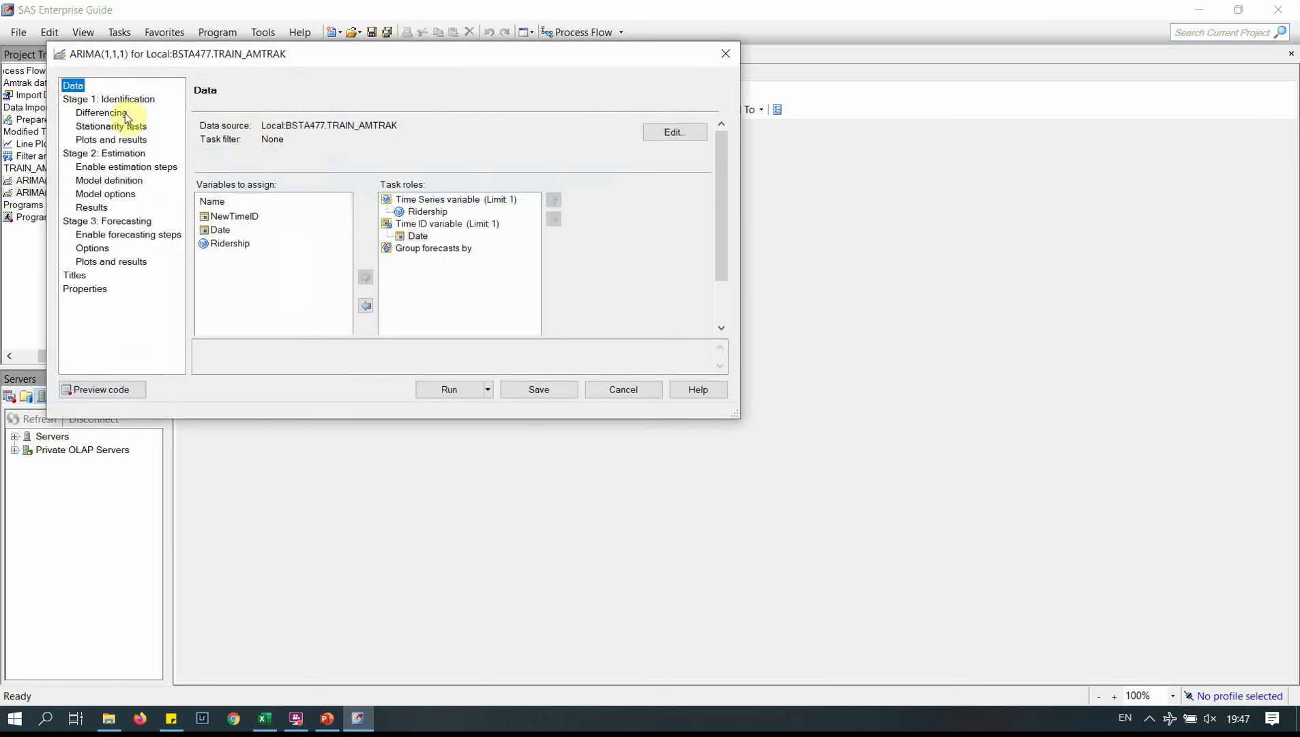
click(106, 113)
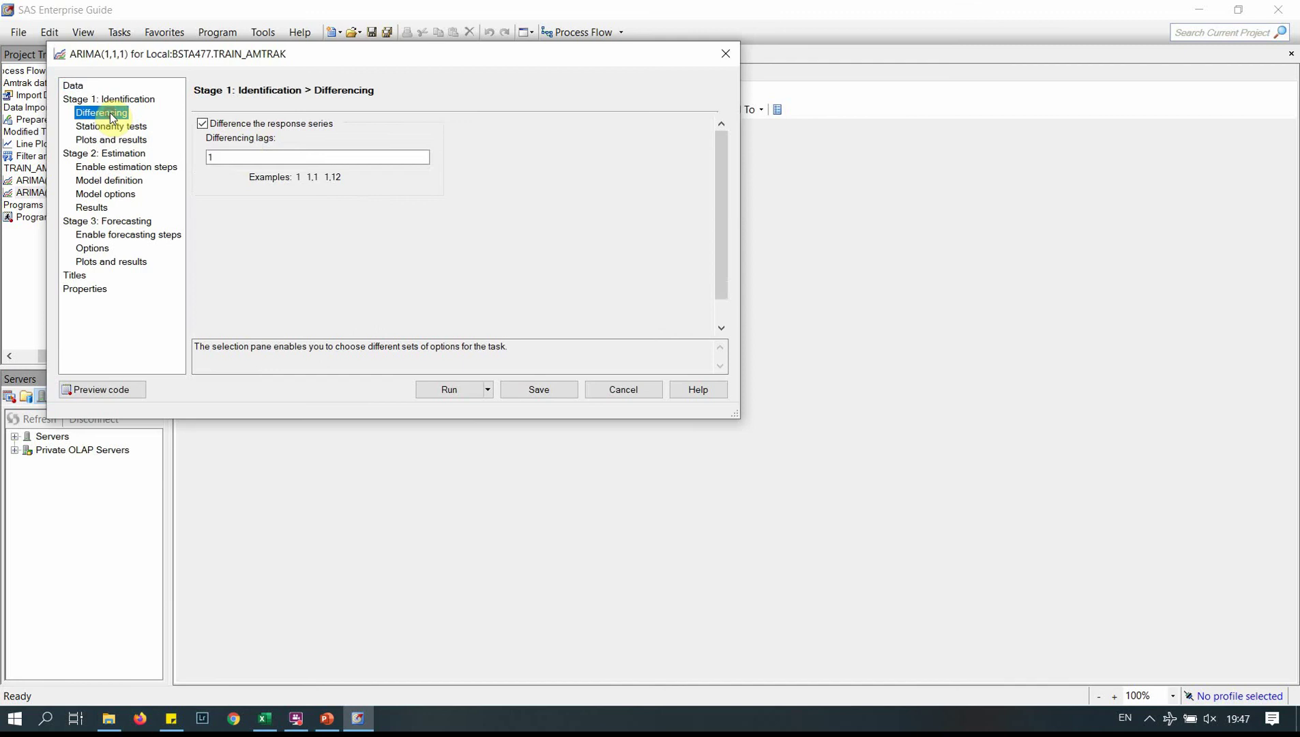
click(248, 158)
text(,1)
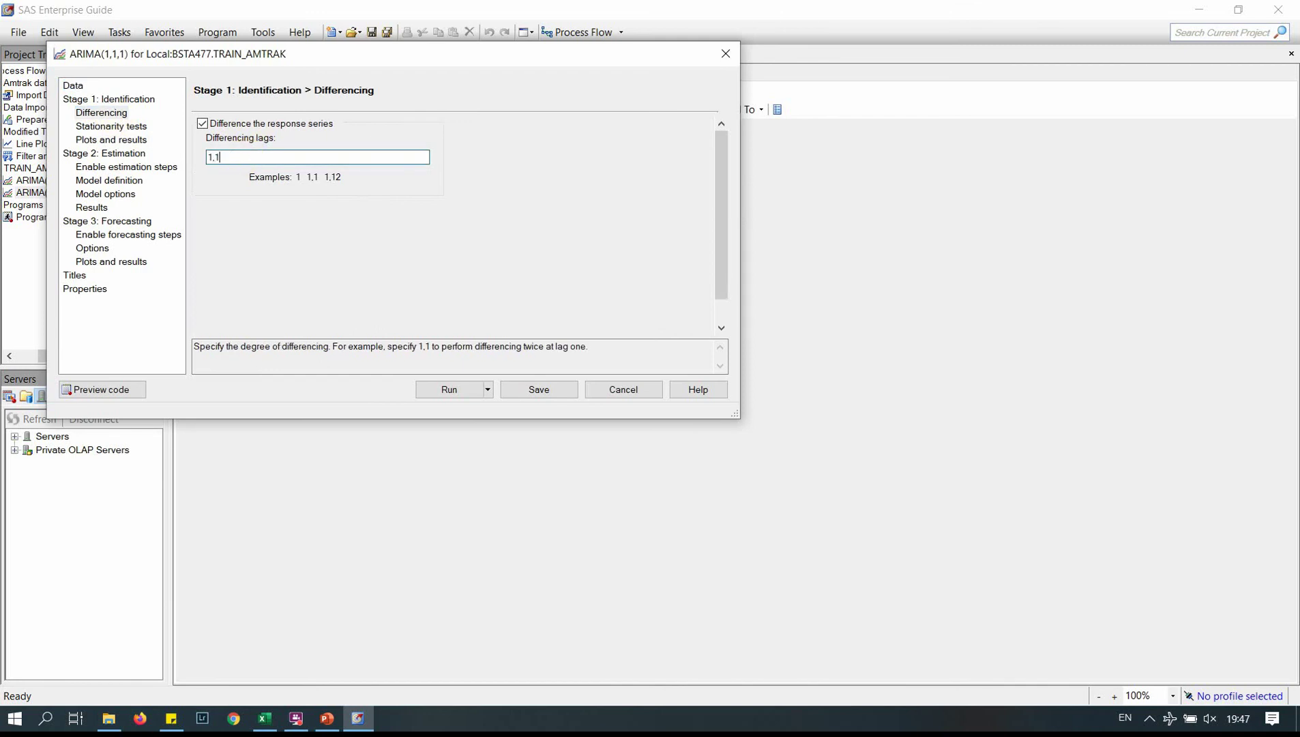
text(2)
- Set the identification stage to not perform stationarity tests
click(137, 127)
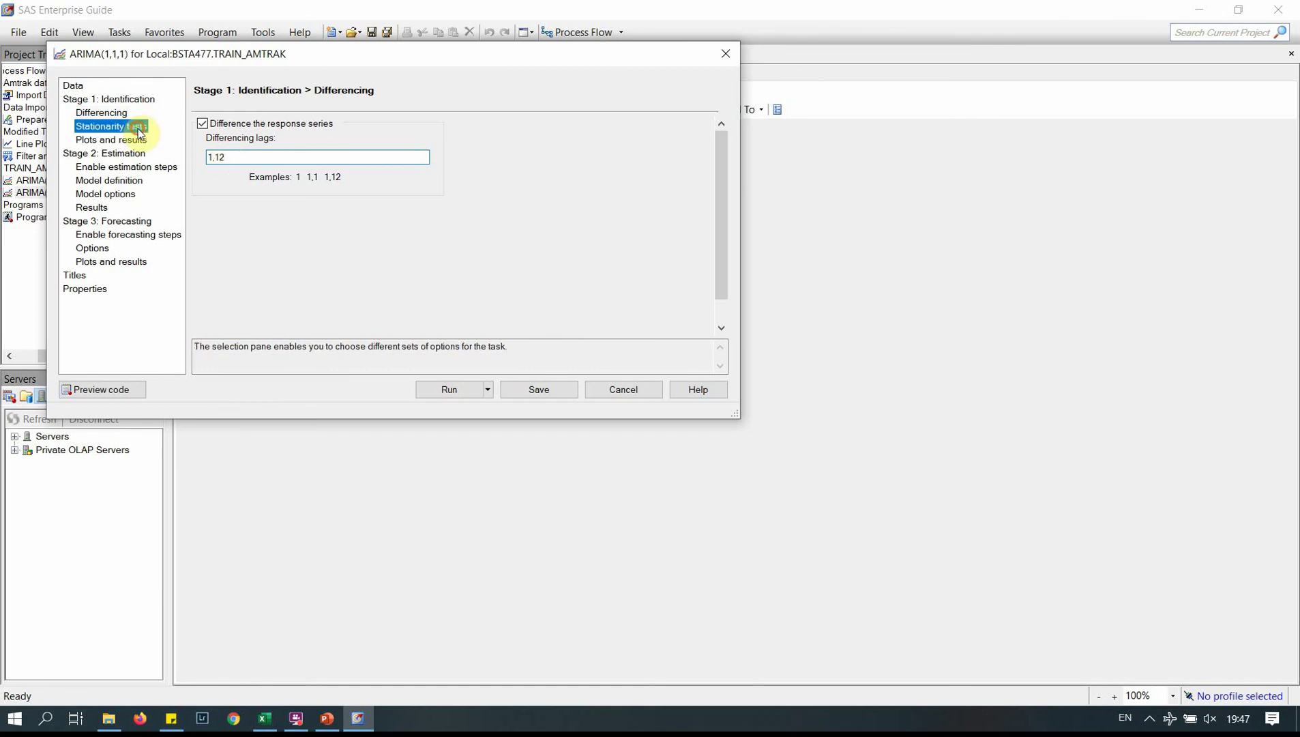
click(232, 262)
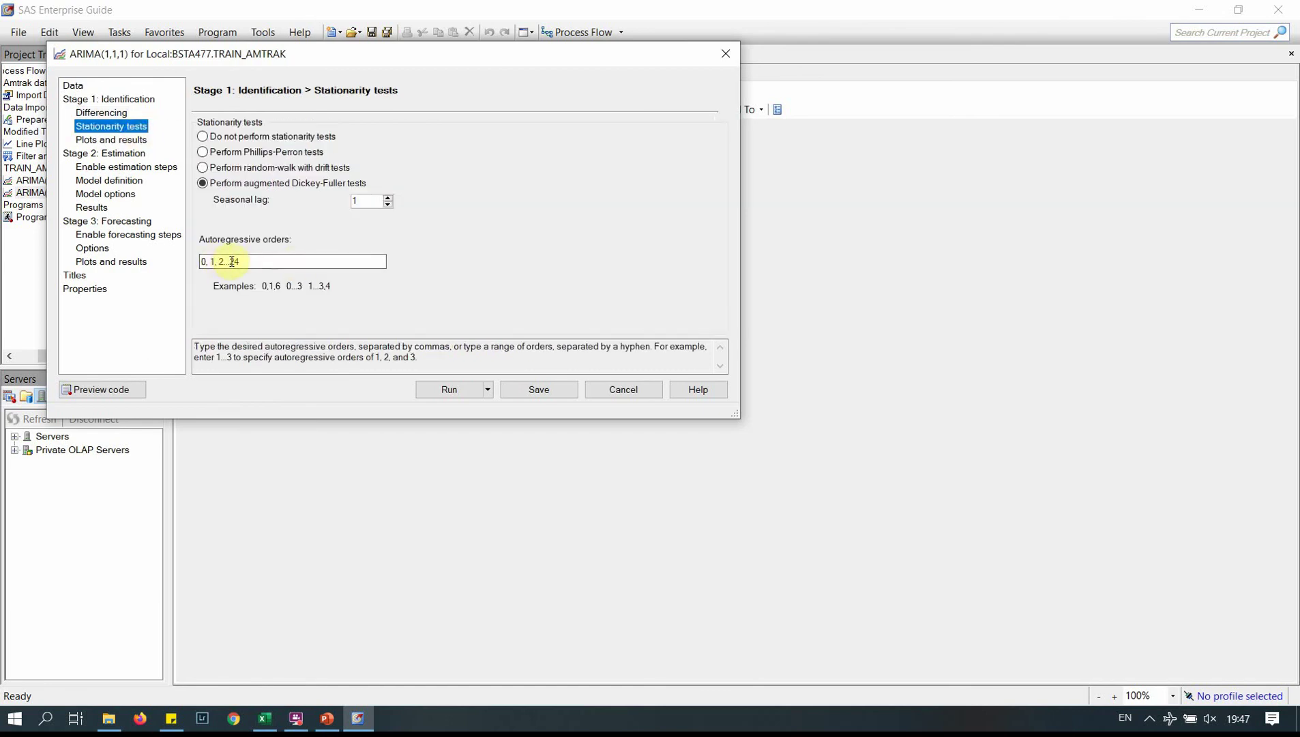
drag(232, 262, 216, 261)
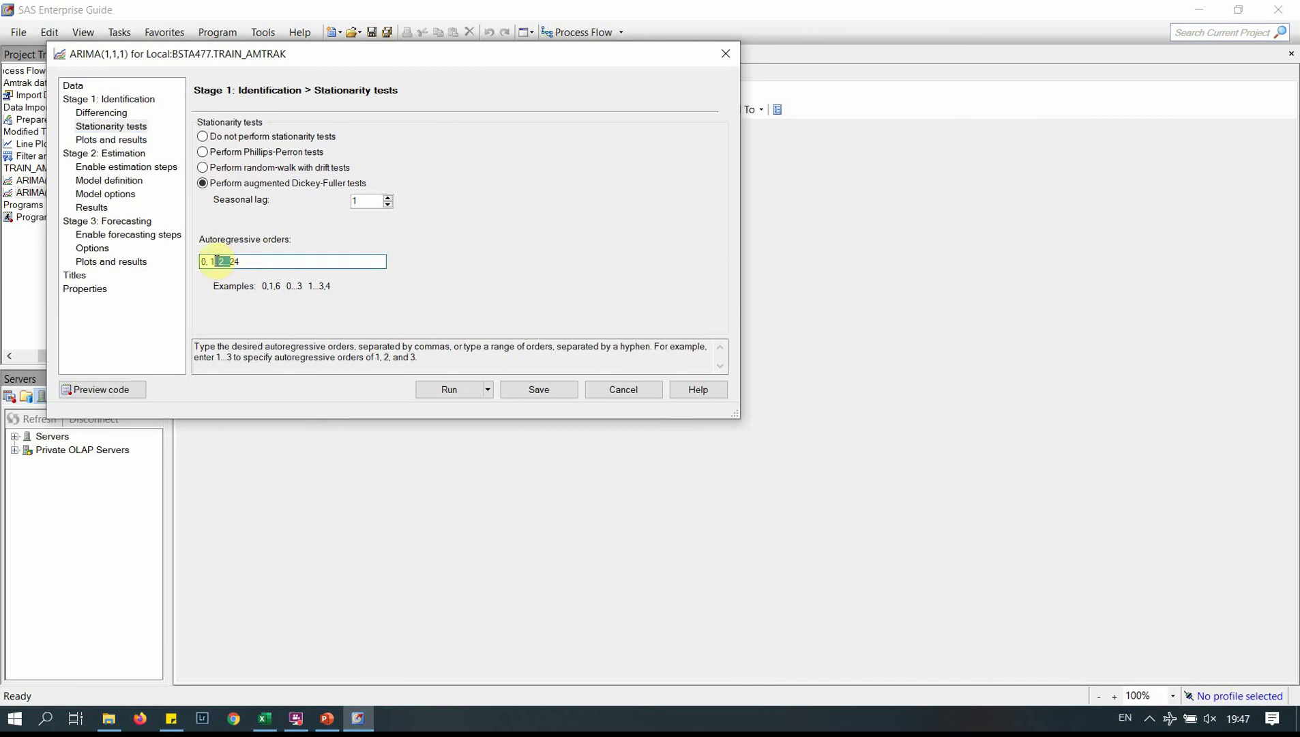
click(258, 138)
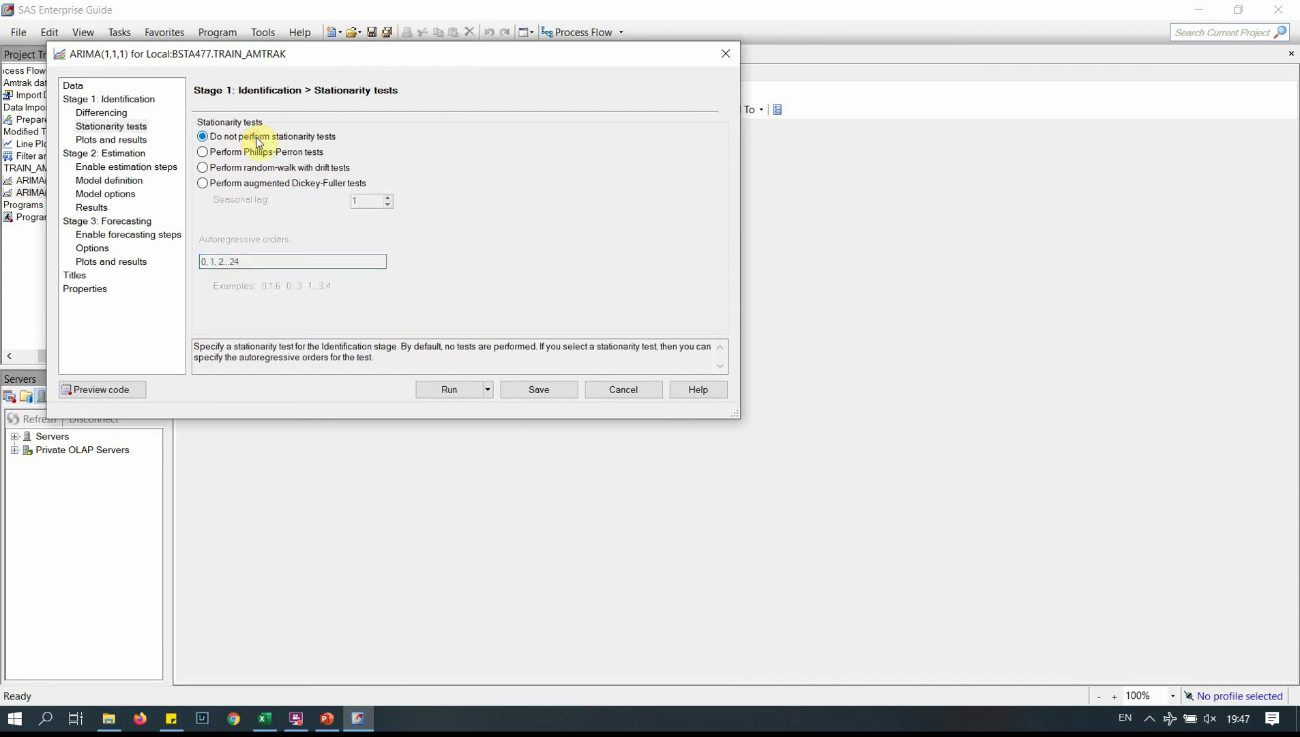
- In the estimation model definition, replace the moving average factor with lags 1,12, keeping the autoregressive factor at 1
click(130, 142)
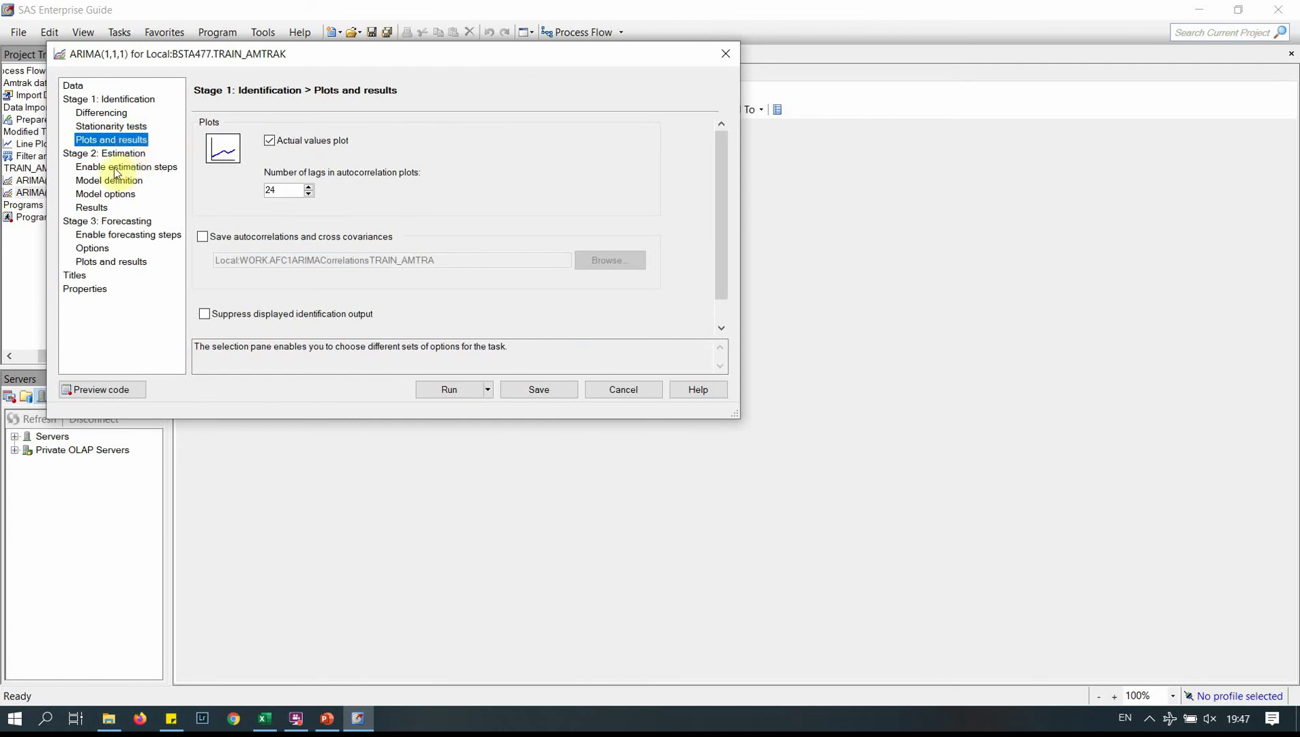
click(116, 168)
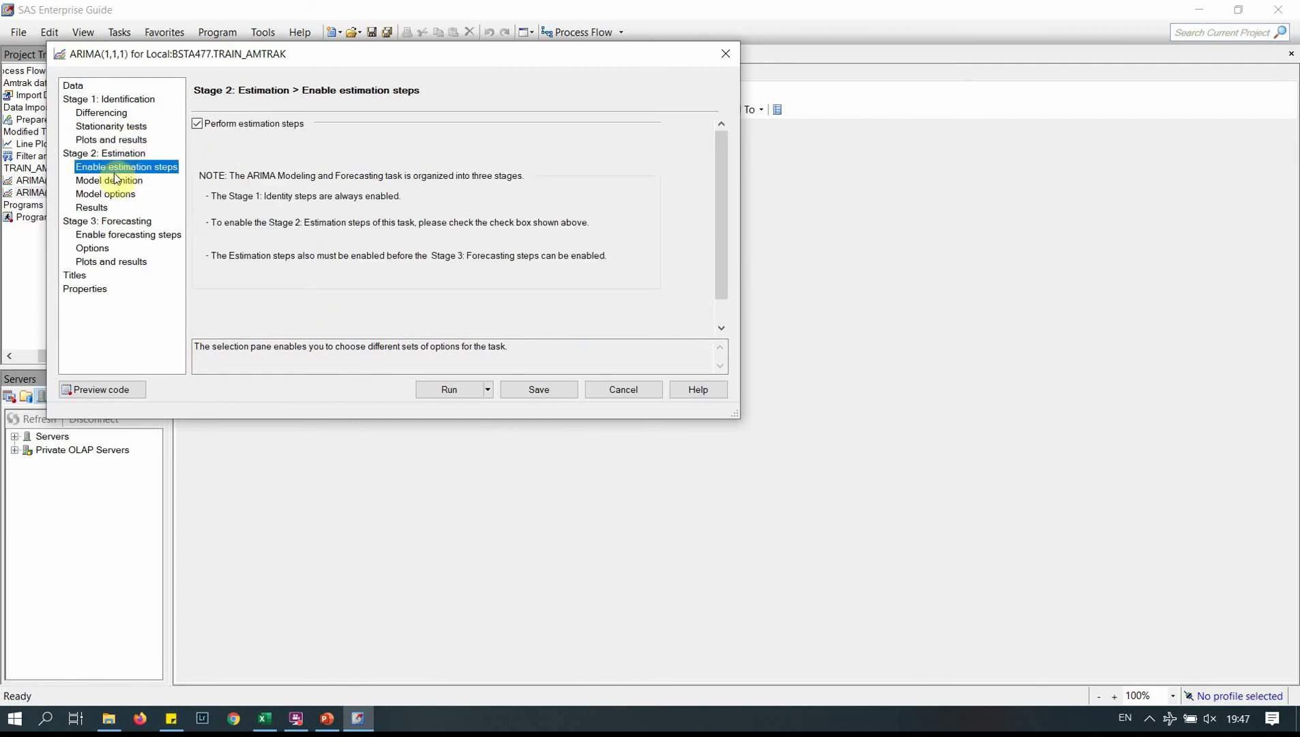
click(122, 181)
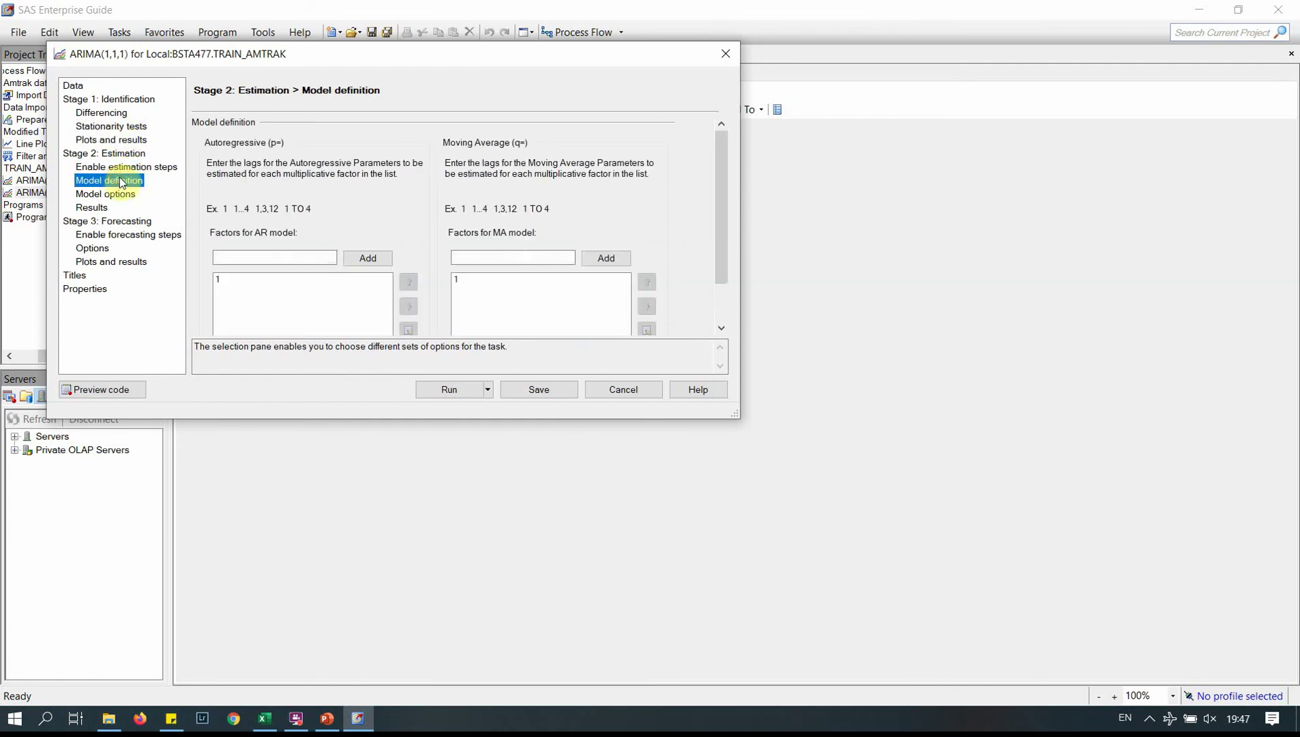
click(255, 260)
click(457, 280)
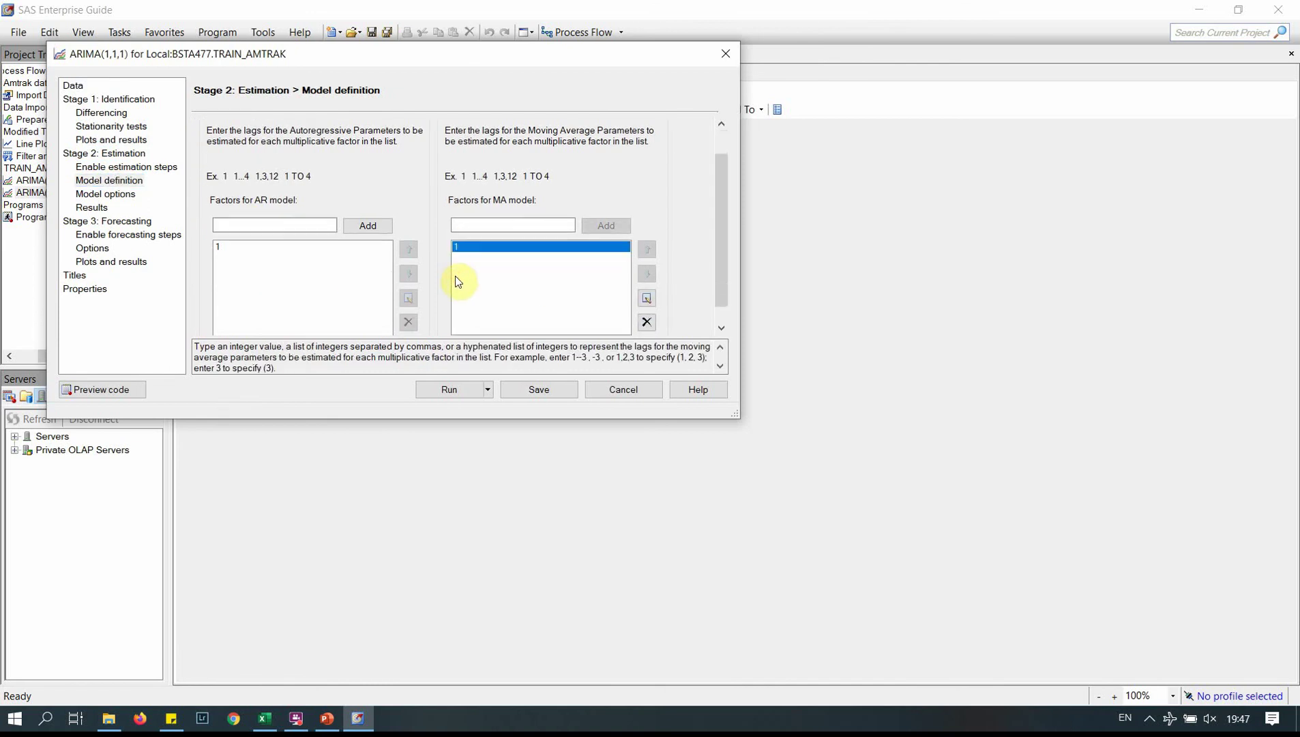
click(646, 322)
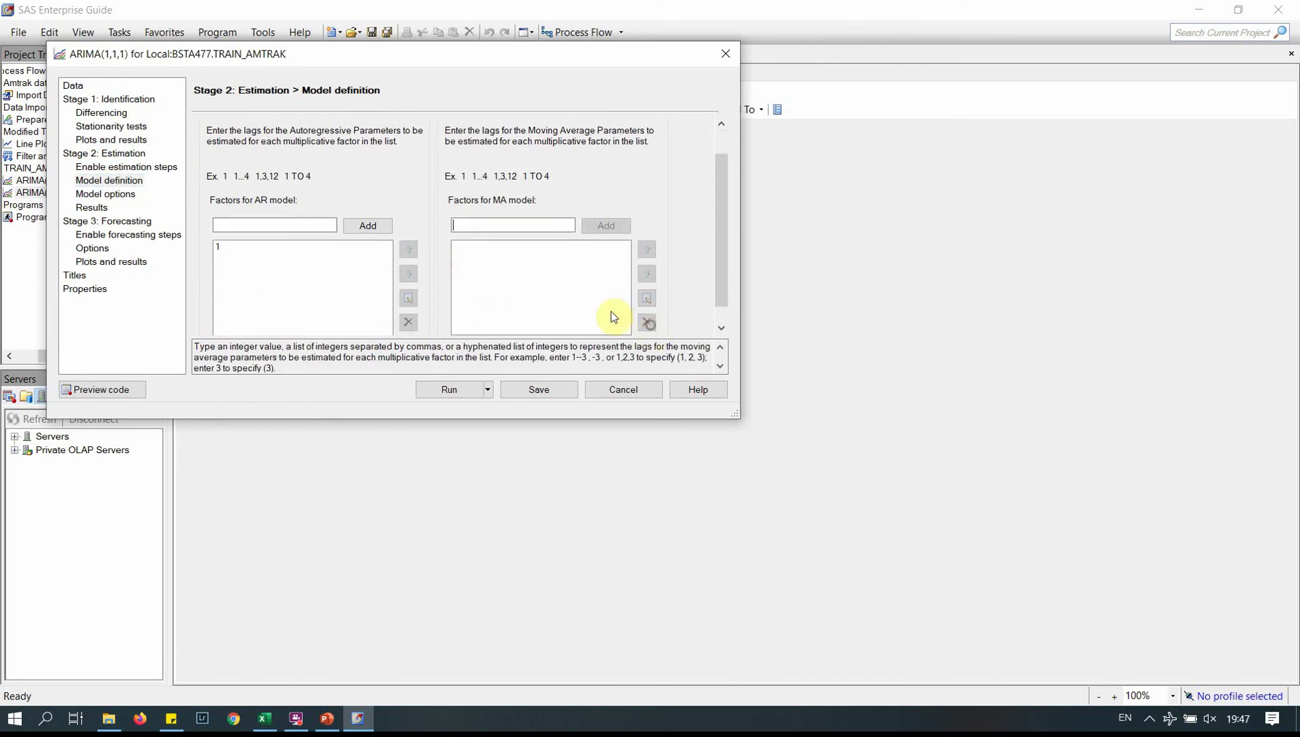
click(529, 225)
text(1,12)
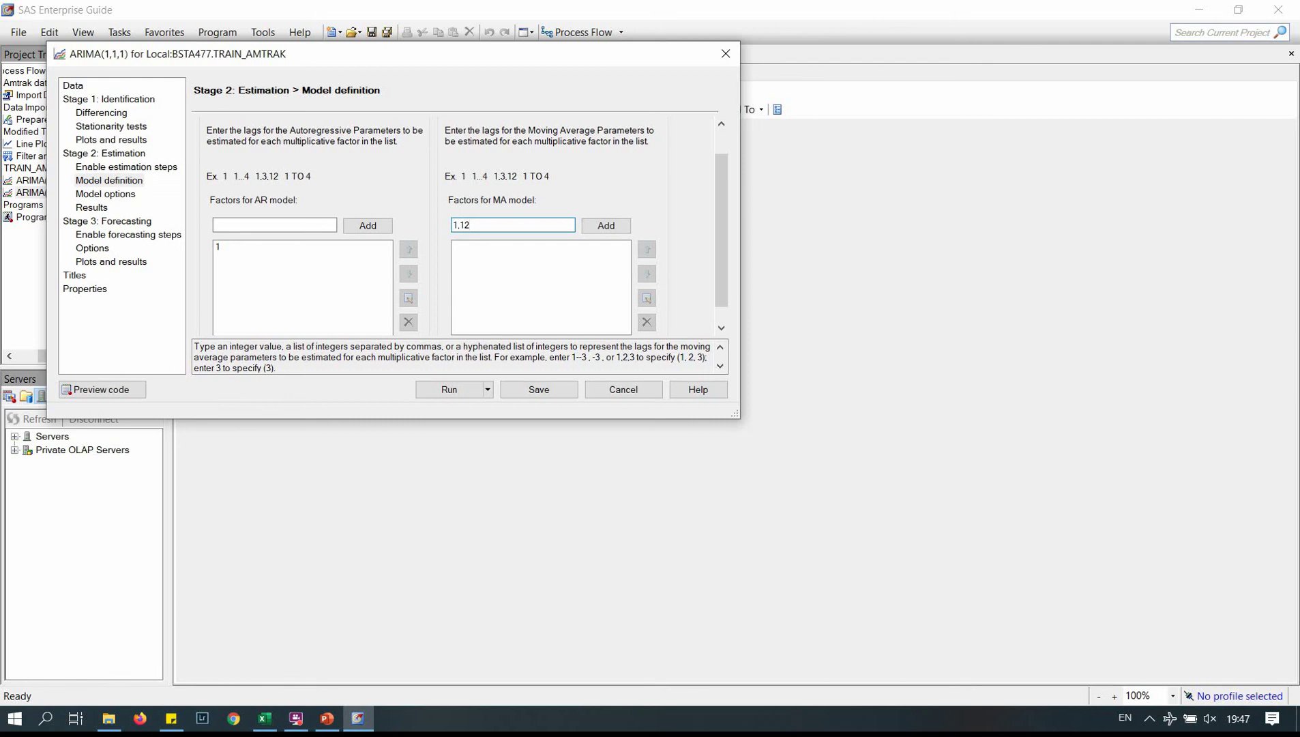
click(606, 226)
click(240, 246)
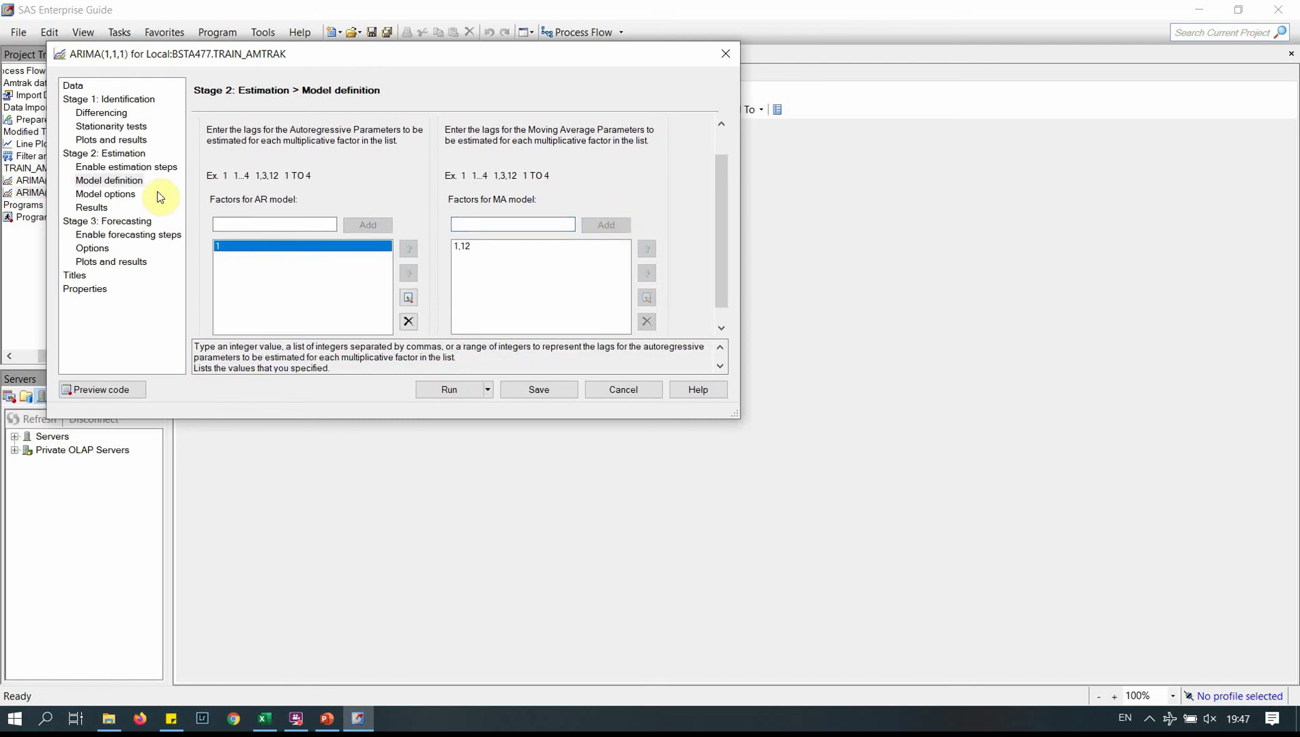
- Drop the mean term from the model and enable saving of the diagnostic statistics
click(125, 193)
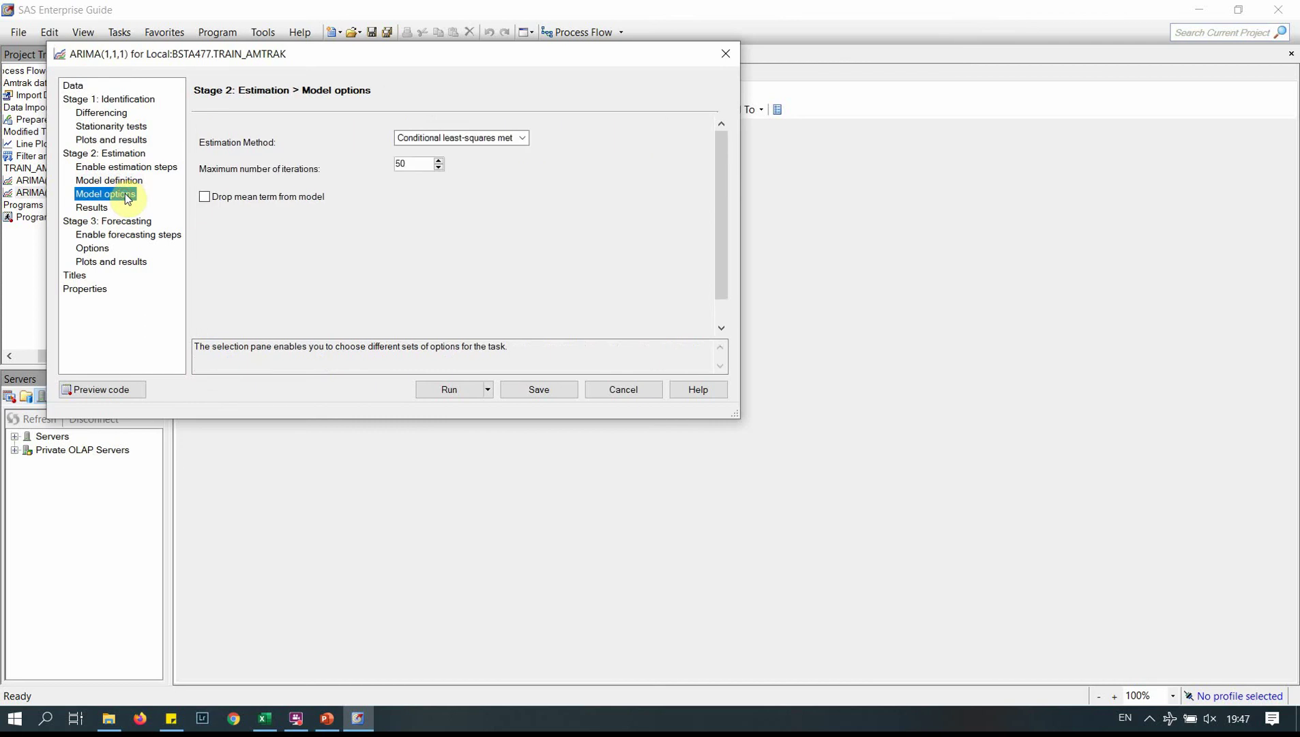
click(204, 197)
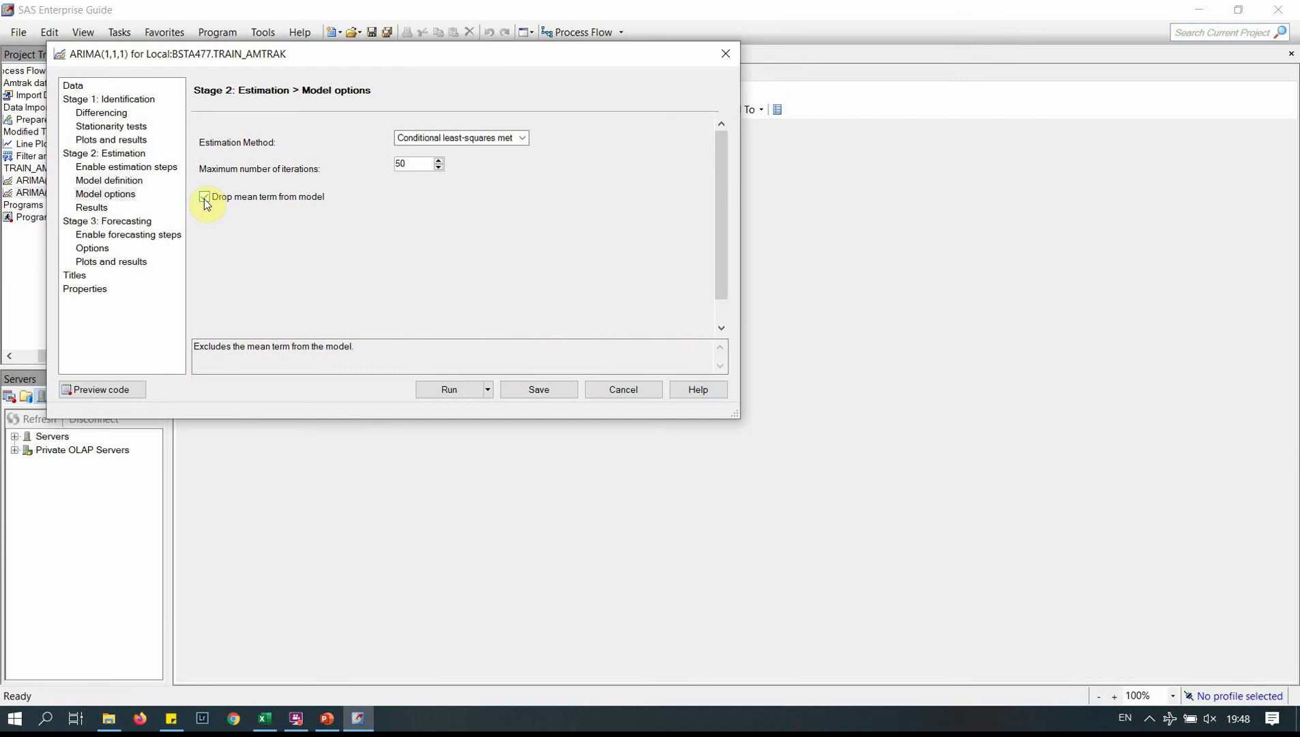
click(96, 208)
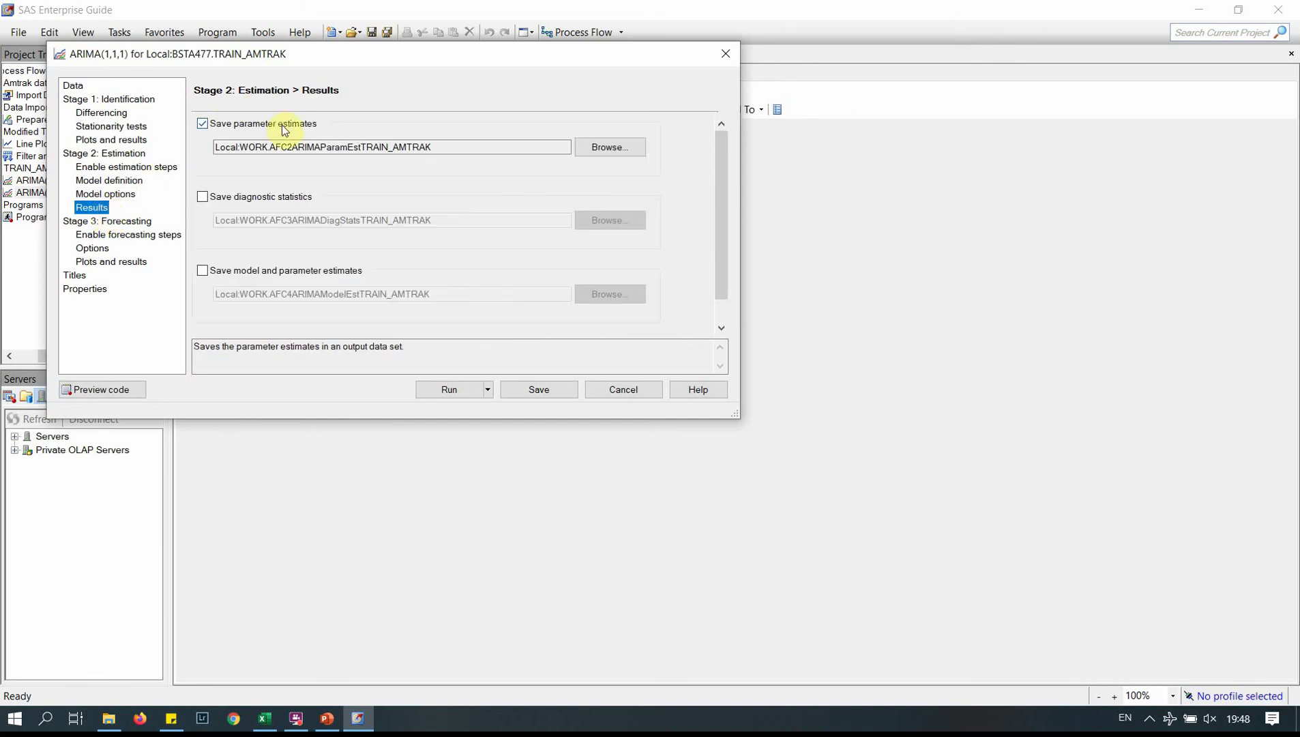
click(290, 202)
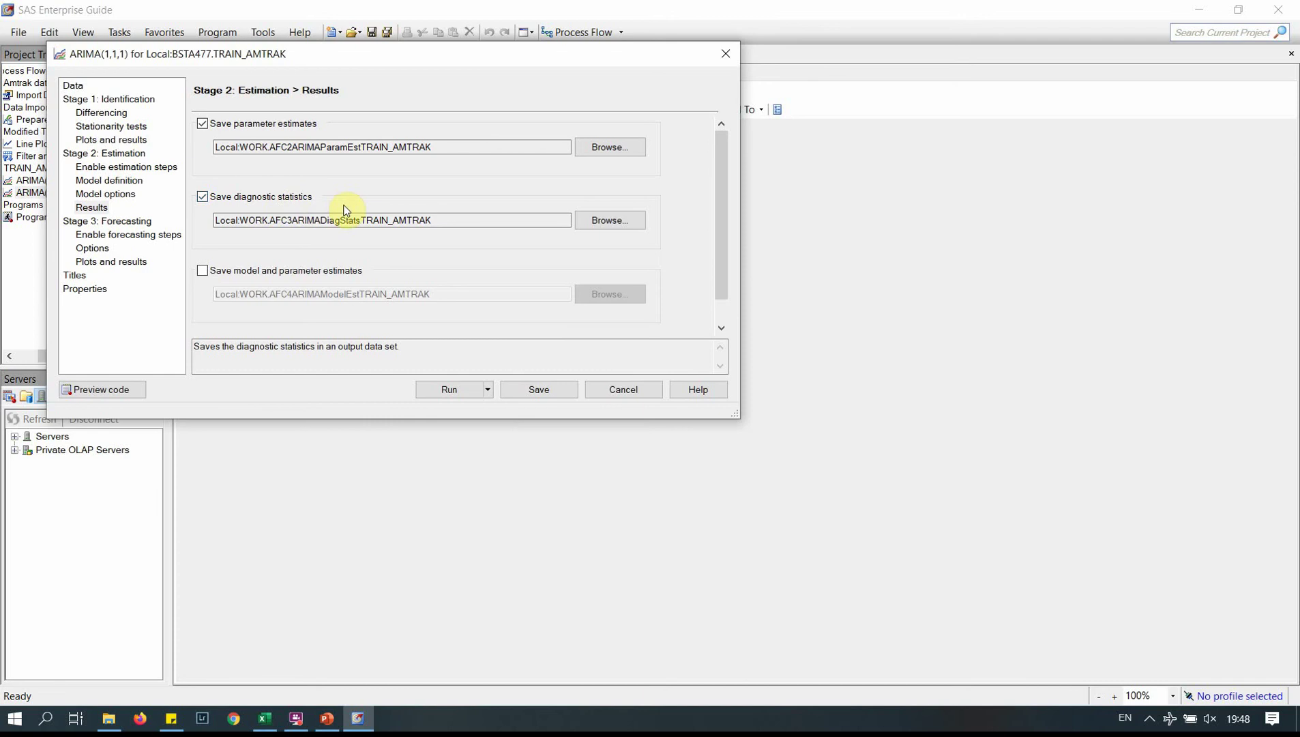
- Review the forecasting settings and run the task as a new task without replacing the previous results
click(127, 235)
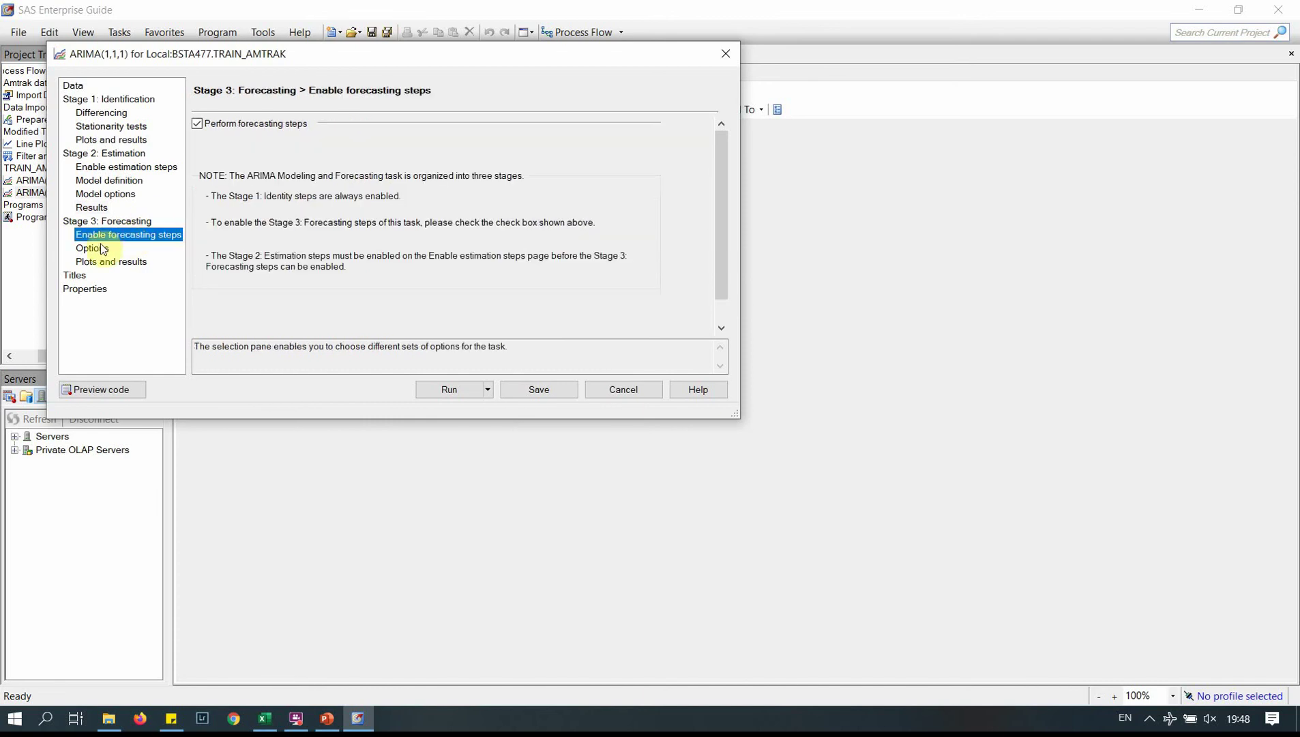
click(101, 249)
click(110, 264)
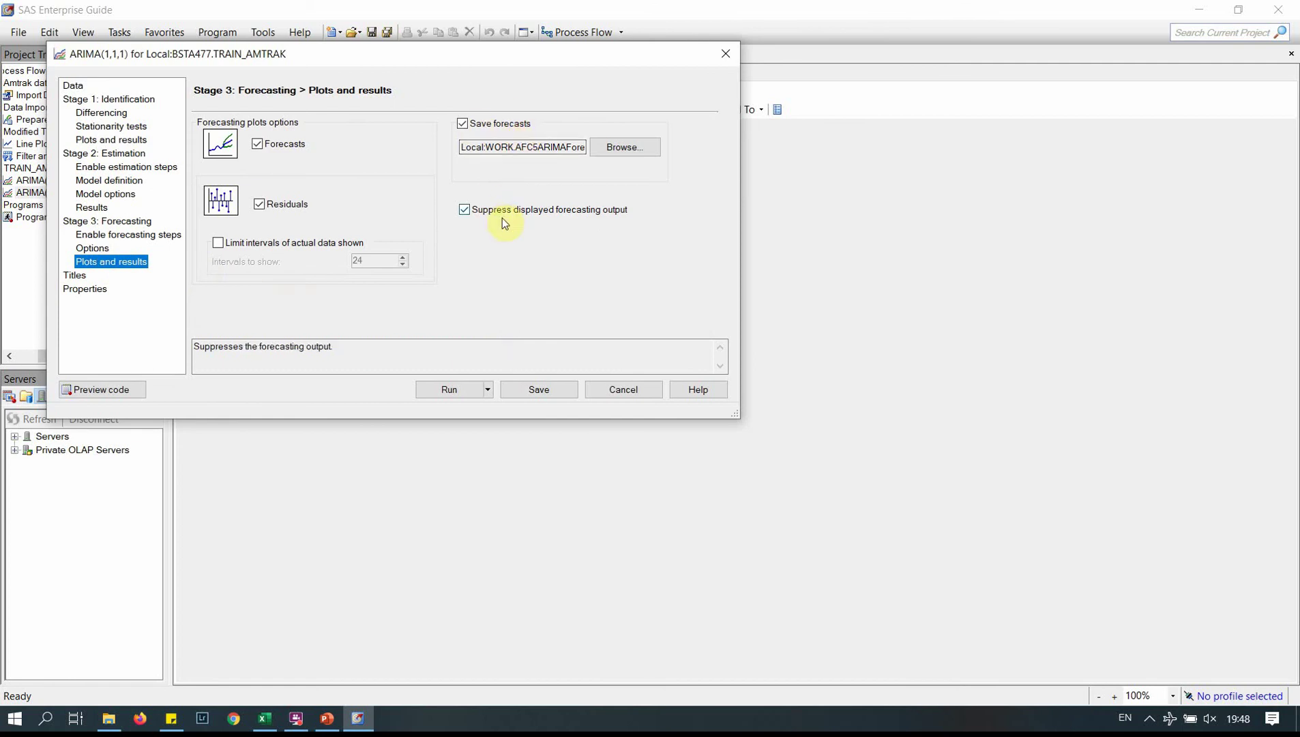
click(450, 388)
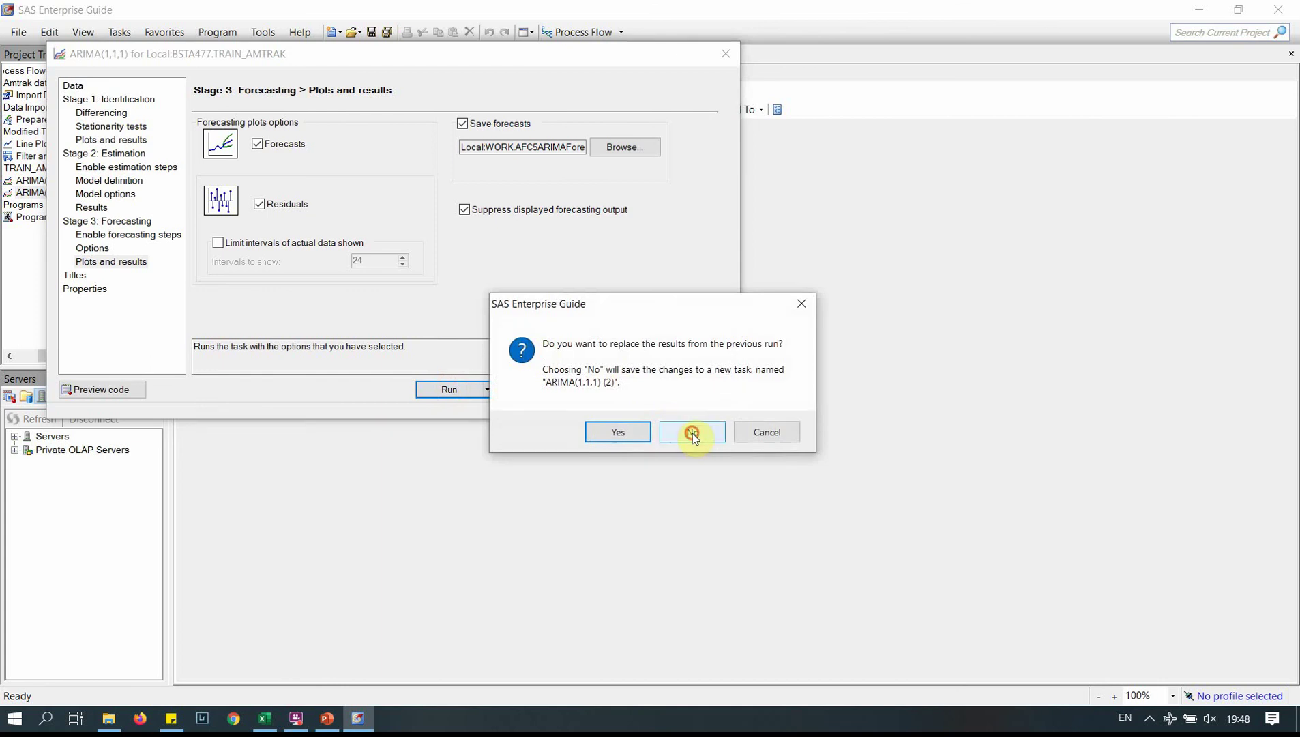
click(693, 433)
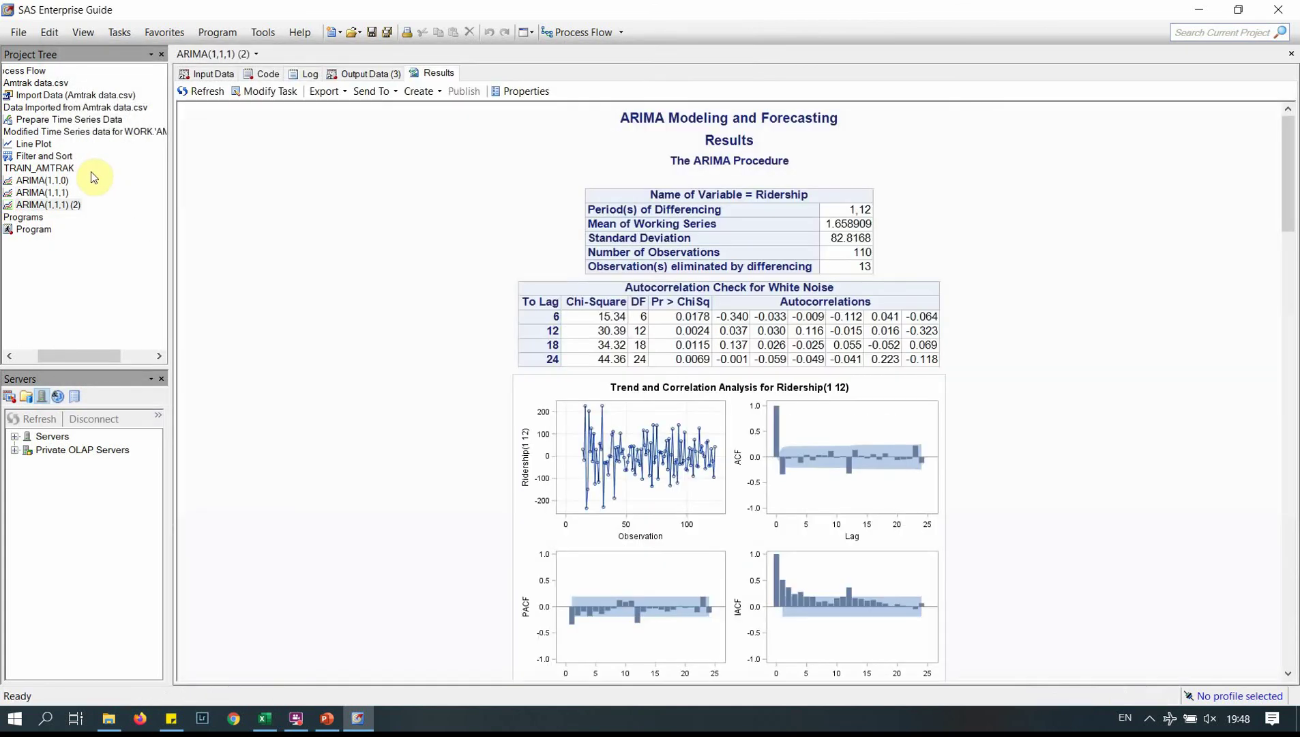
- Rename the new ARIMA task in the project tree as ARIMA(1,1,1) (0,1,1)12
right_click(66, 206)
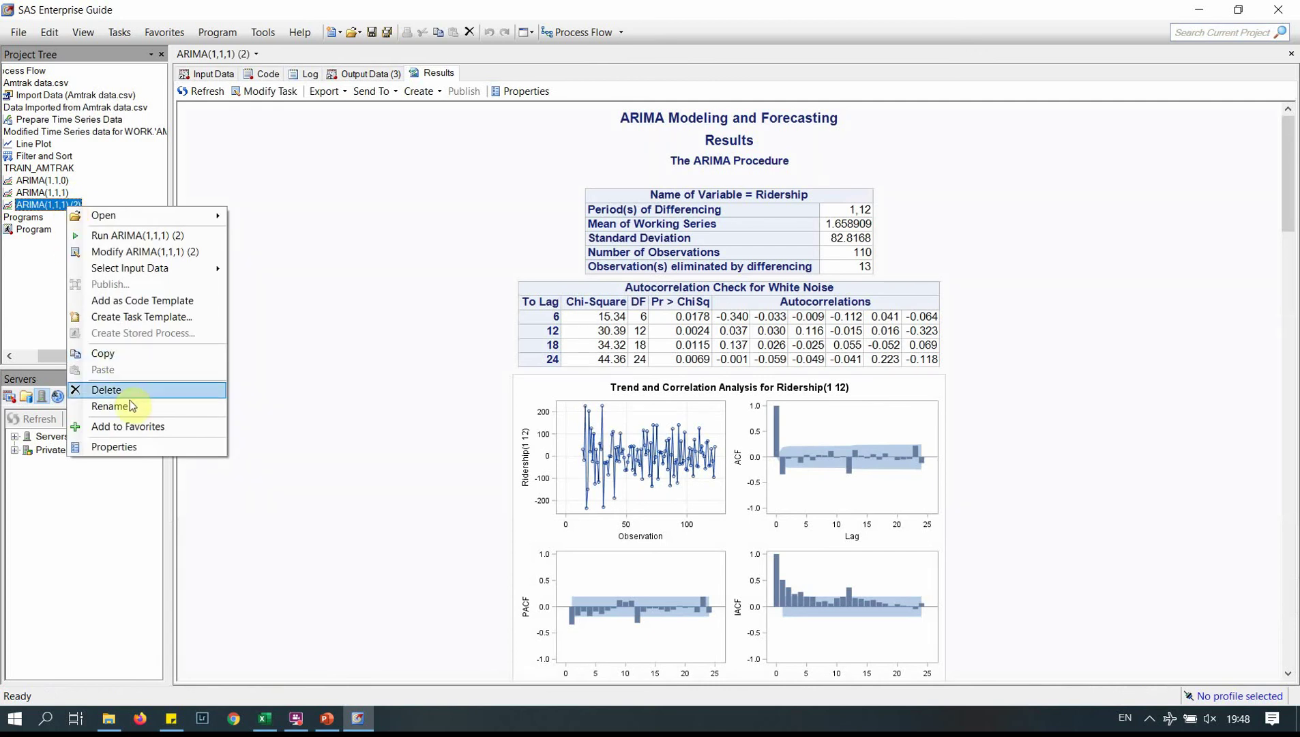
click(109, 405)
click(79, 207)
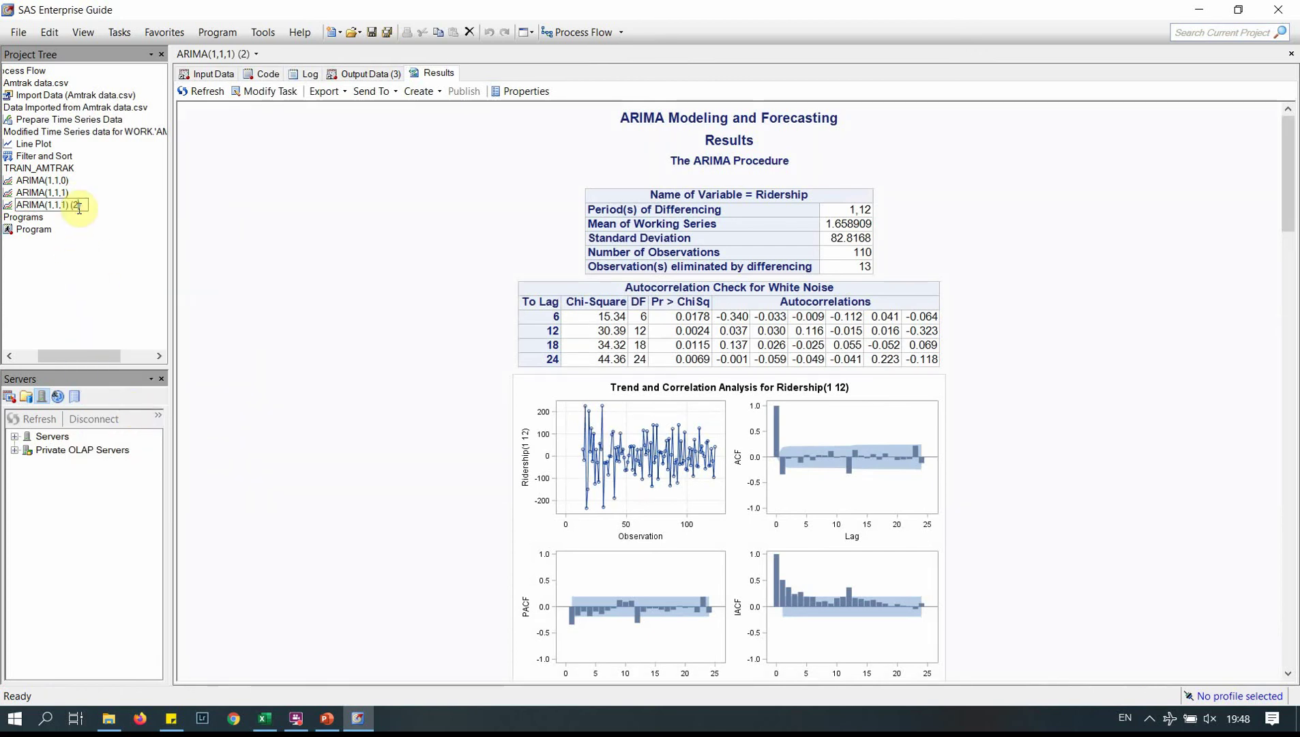
double_click(79, 207)
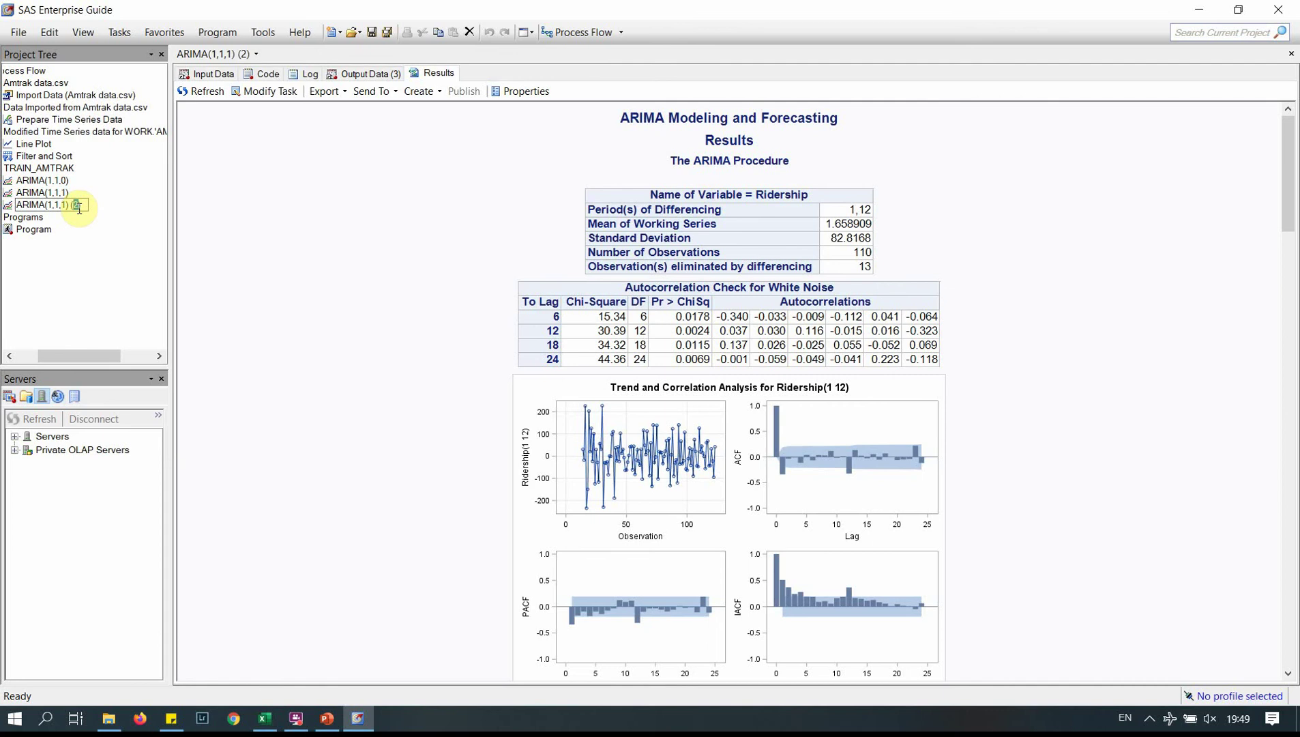
text(0,1,1)
key(End)
text(12)
key(Return)
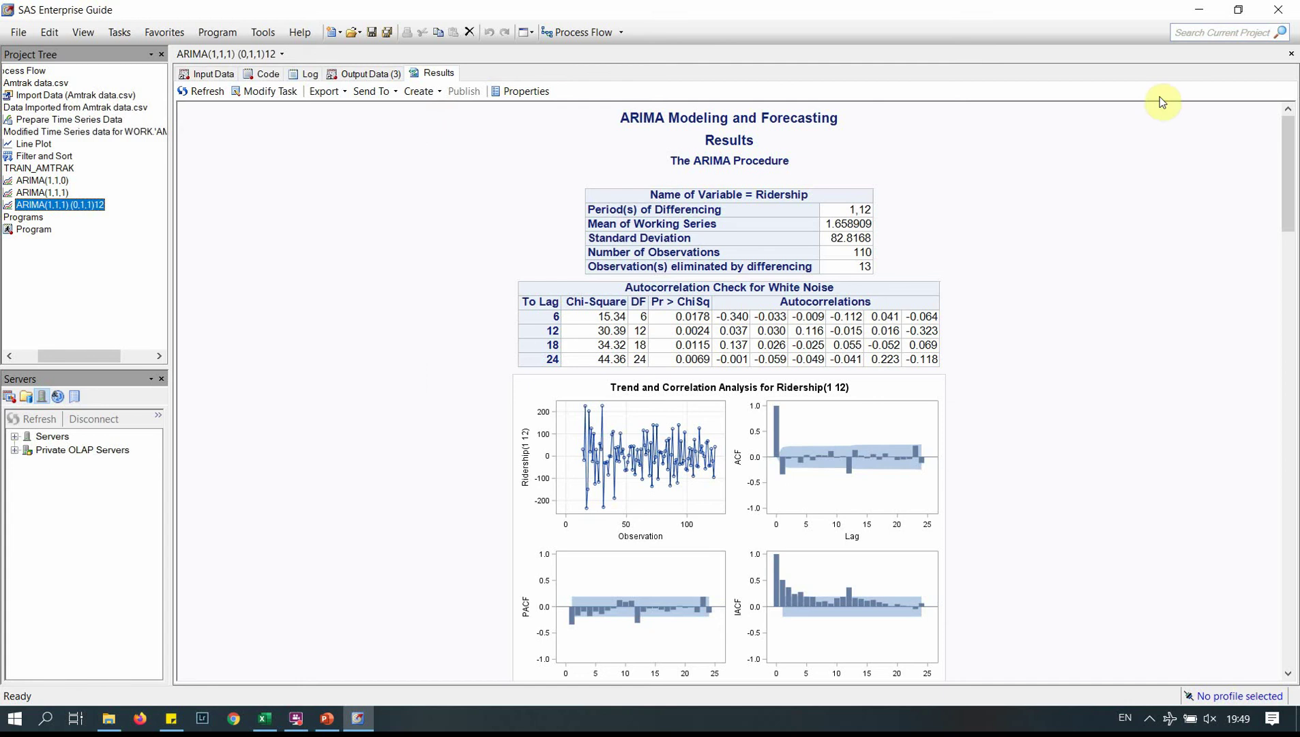
- Examine the residual autocorrelation check, residual correlation plots and normality diagnostics in the seasonal model's results
click(1264, 190)
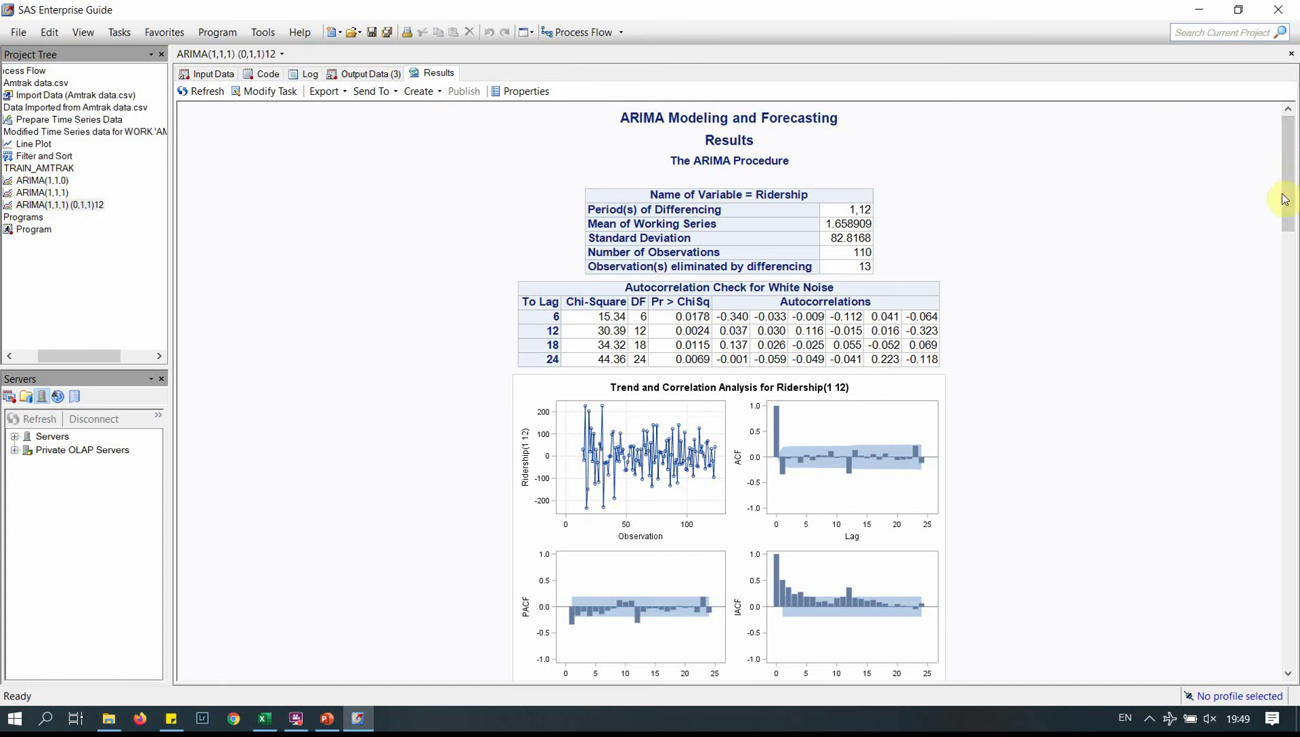
drag(1288, 209, 1295, 426)
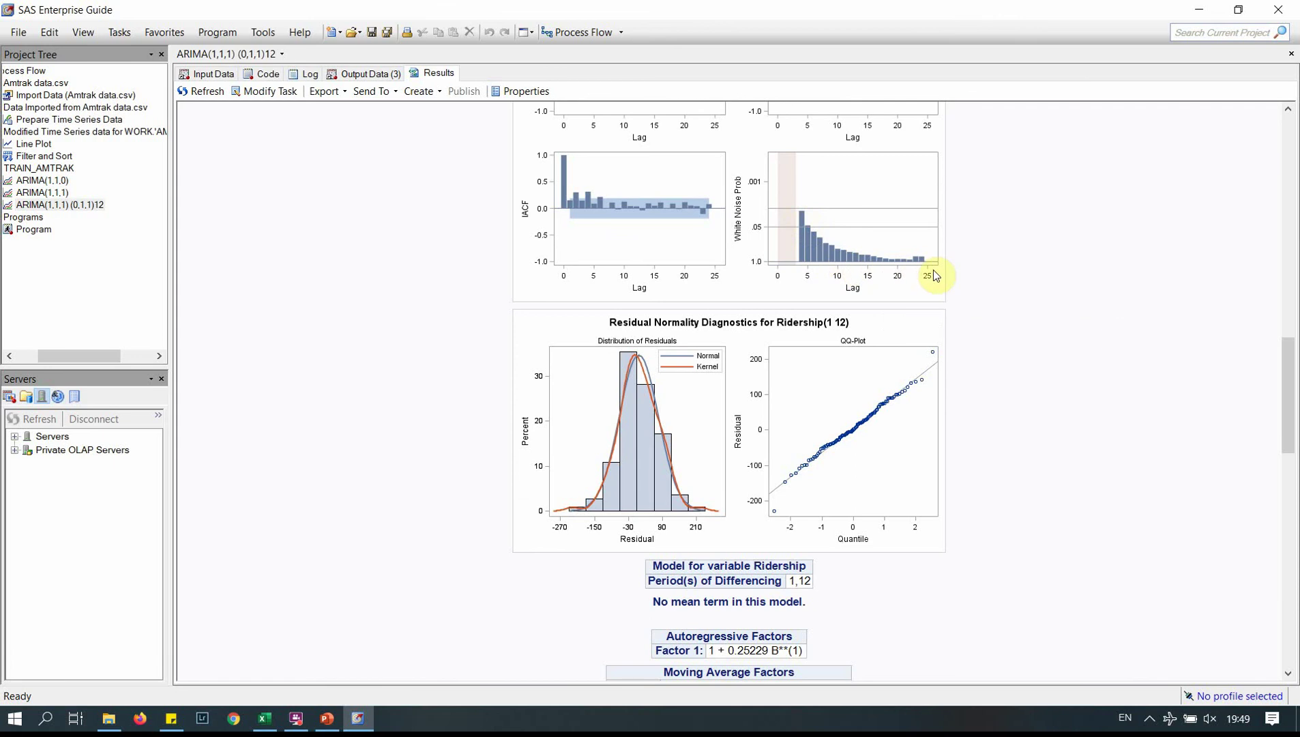
drag(1286, 346, 1287, 305)
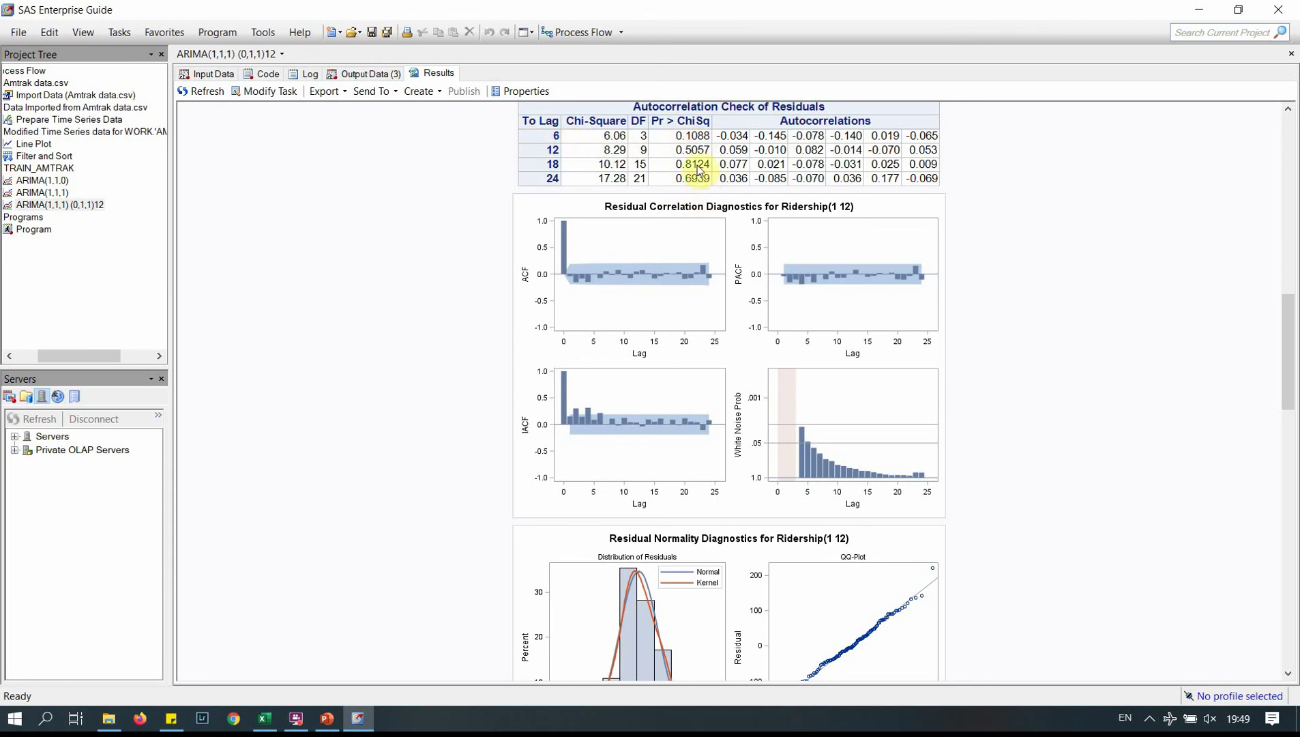
mouse_move(1283, 348)
mouse_down()
mouse_move(1290, 645)
mouse_move(1292, 141)
mouse_move(1291, 393)
mouse_move(1292, 368)
mouse_up()
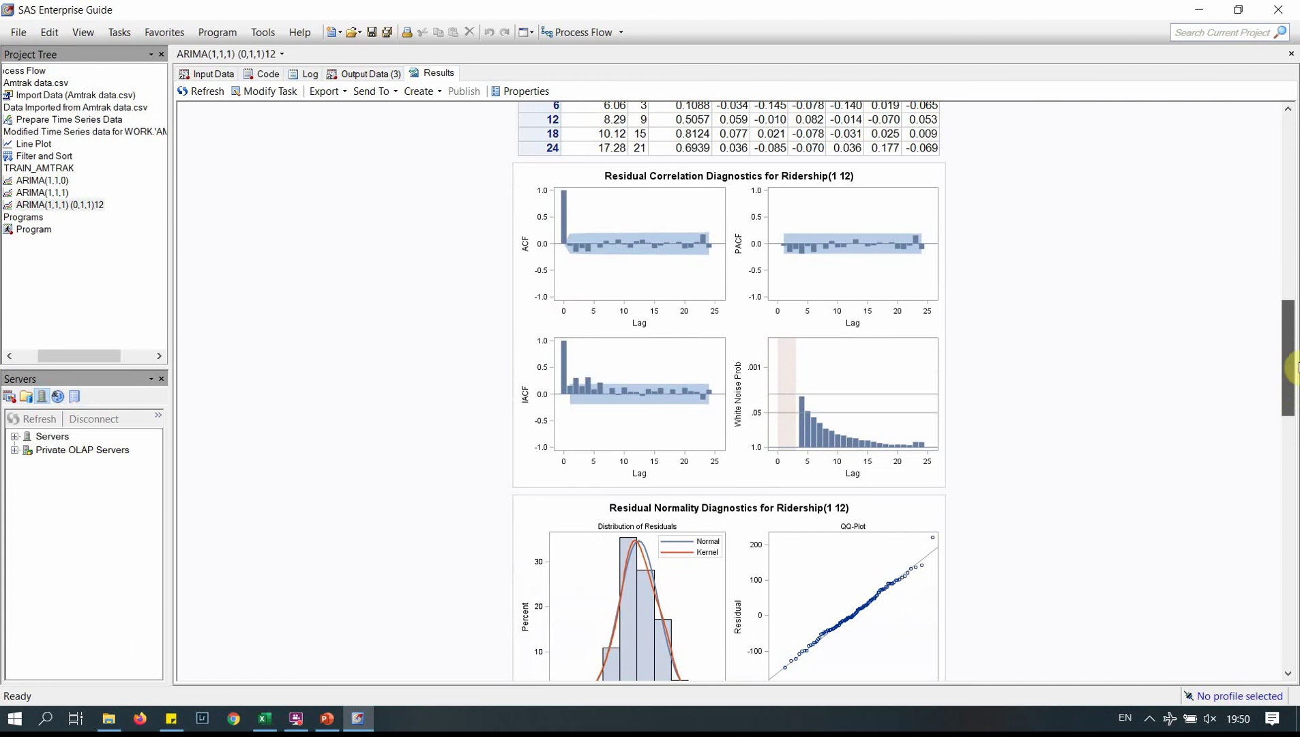
- Review the seasonal model's parameter estimates and its diagnostic statistics, including AIC and SSE, in the output data
click(373, 74)
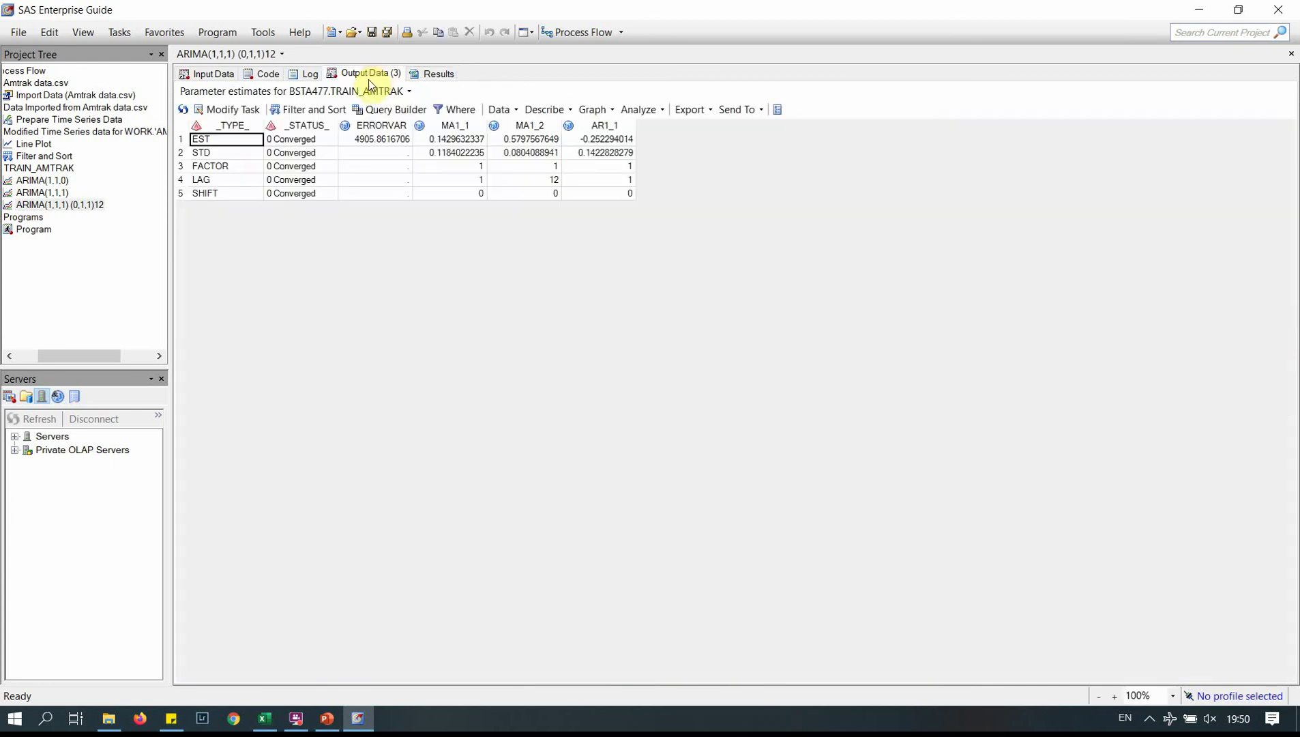
click(408, 91)
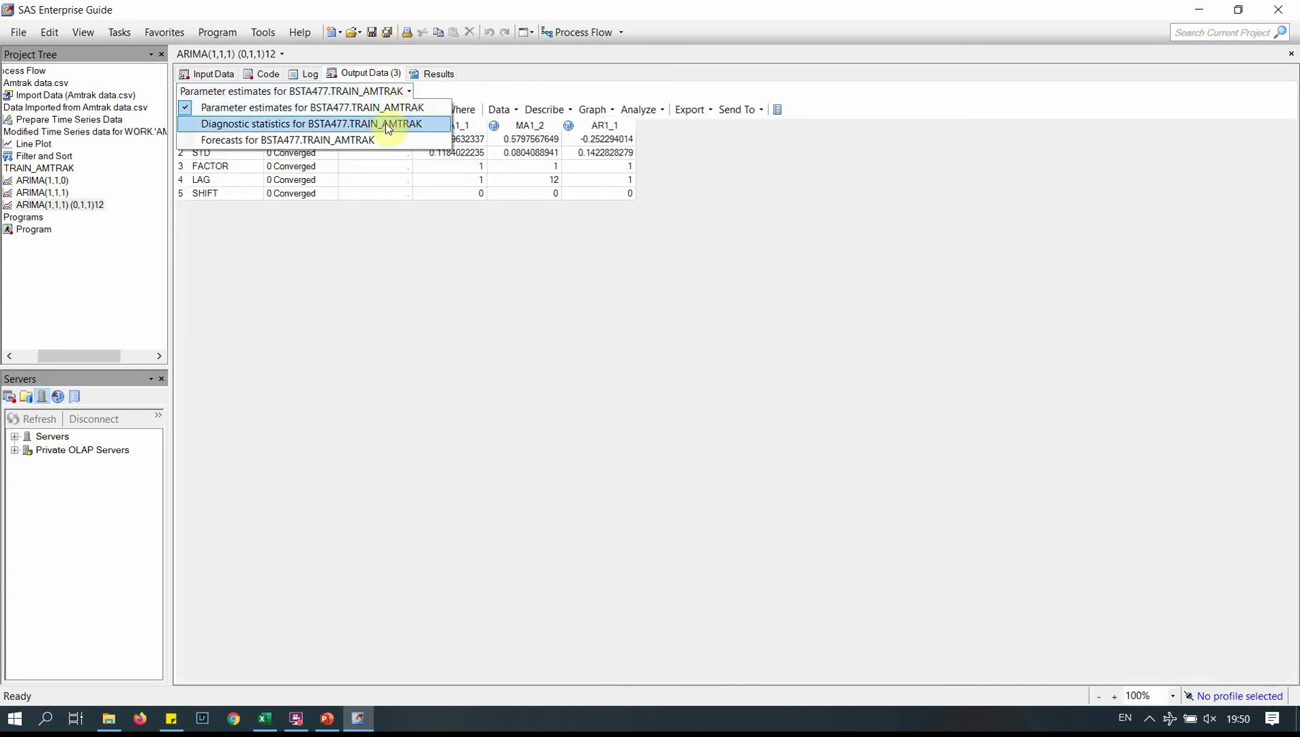
click(385, 123)
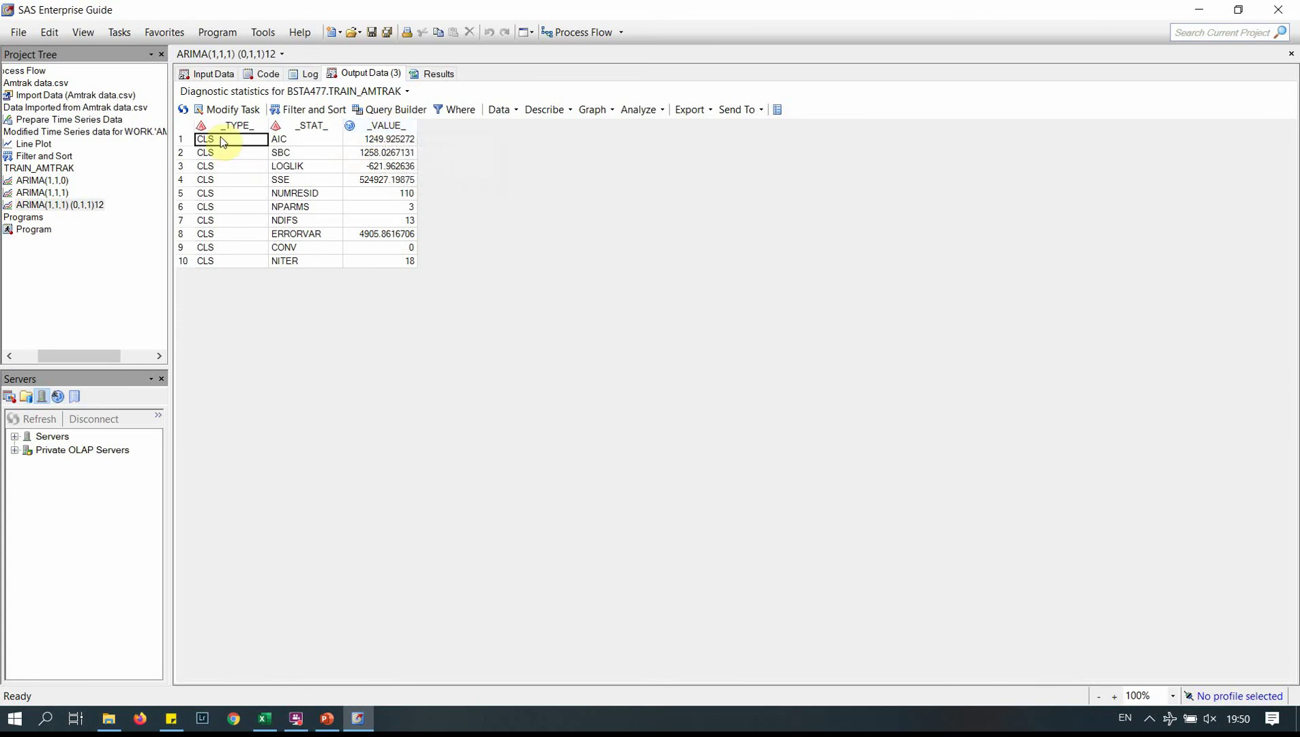
click(302, 139)
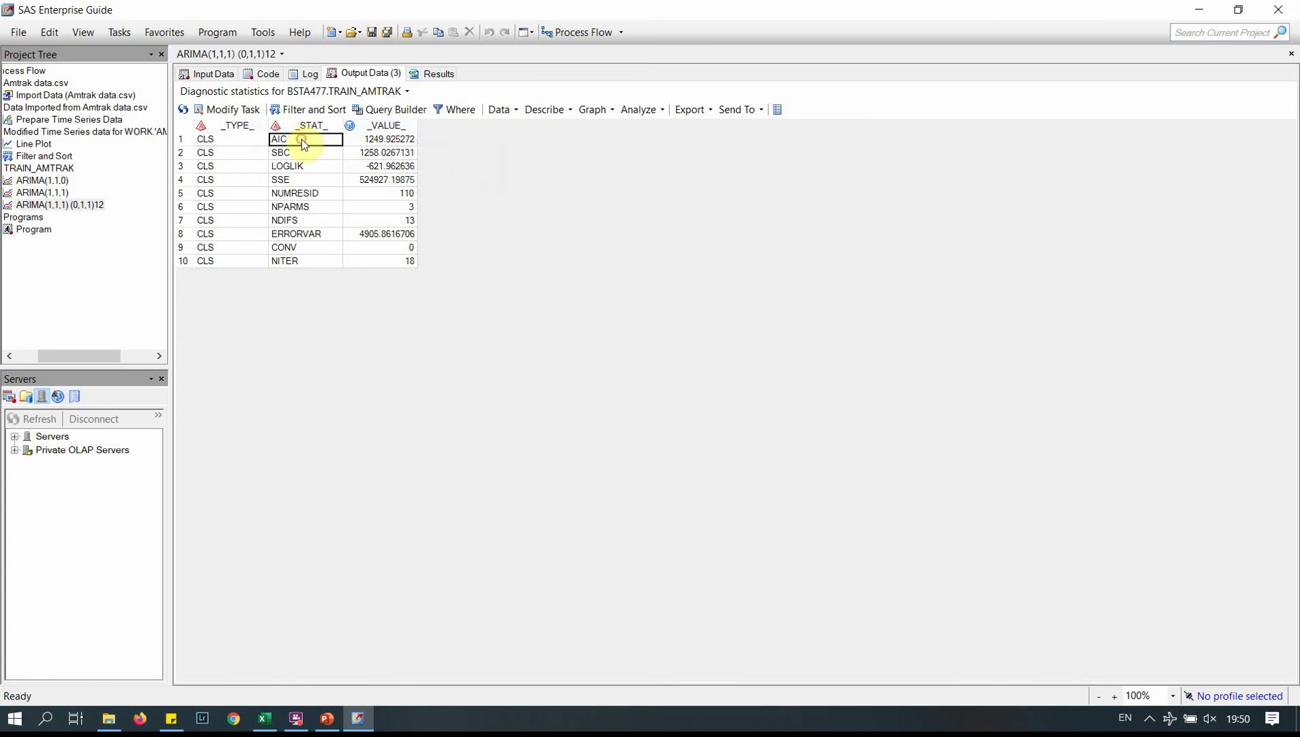
click(325, 179)
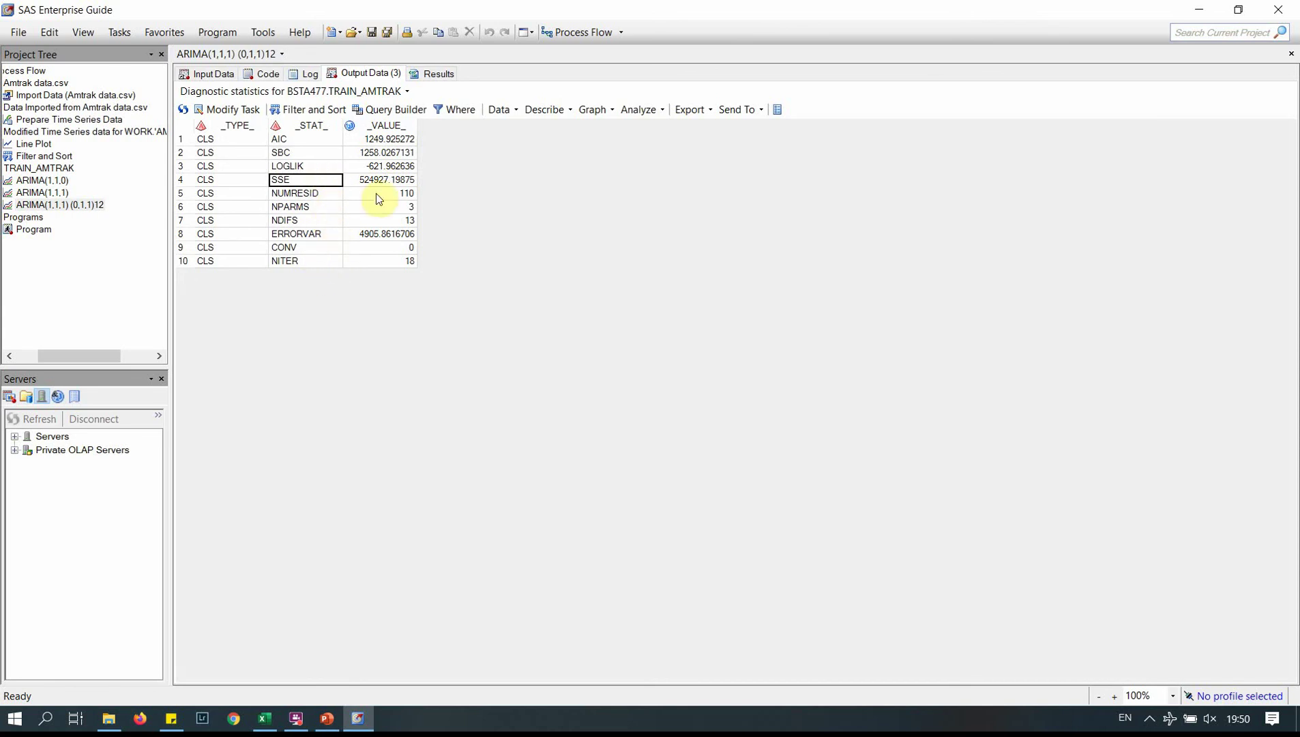
- Display the forecasts output data for TRAIN_AMTRAK and copy the entire table with headers
click(408, 92)
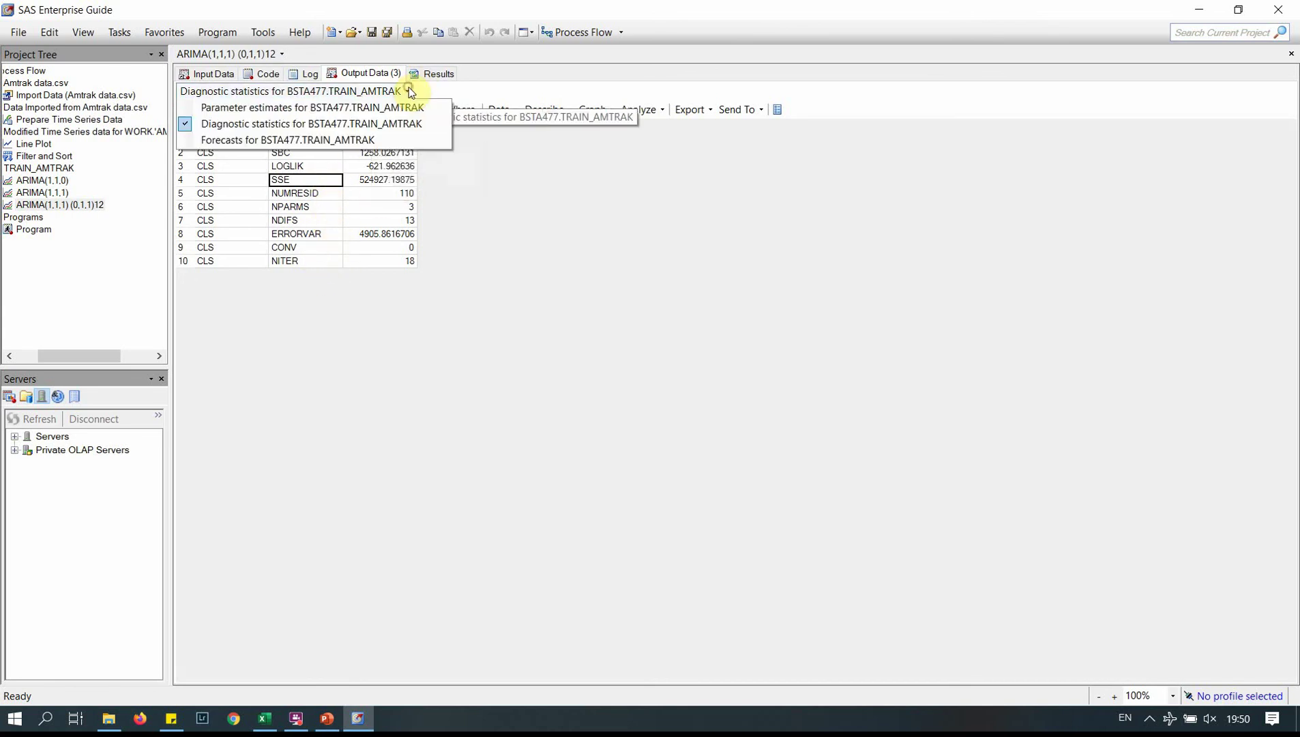
click(359, 139)
key(ctrl+a)
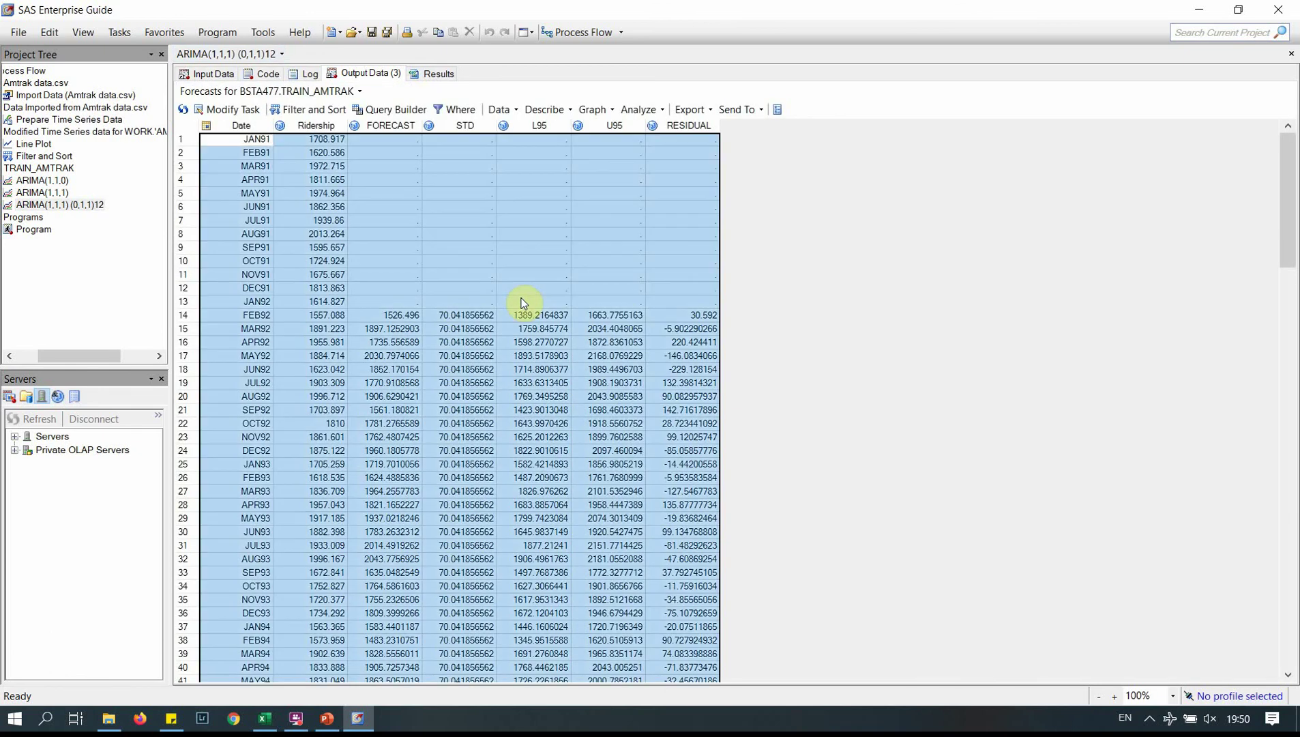
right_click(522, 302)
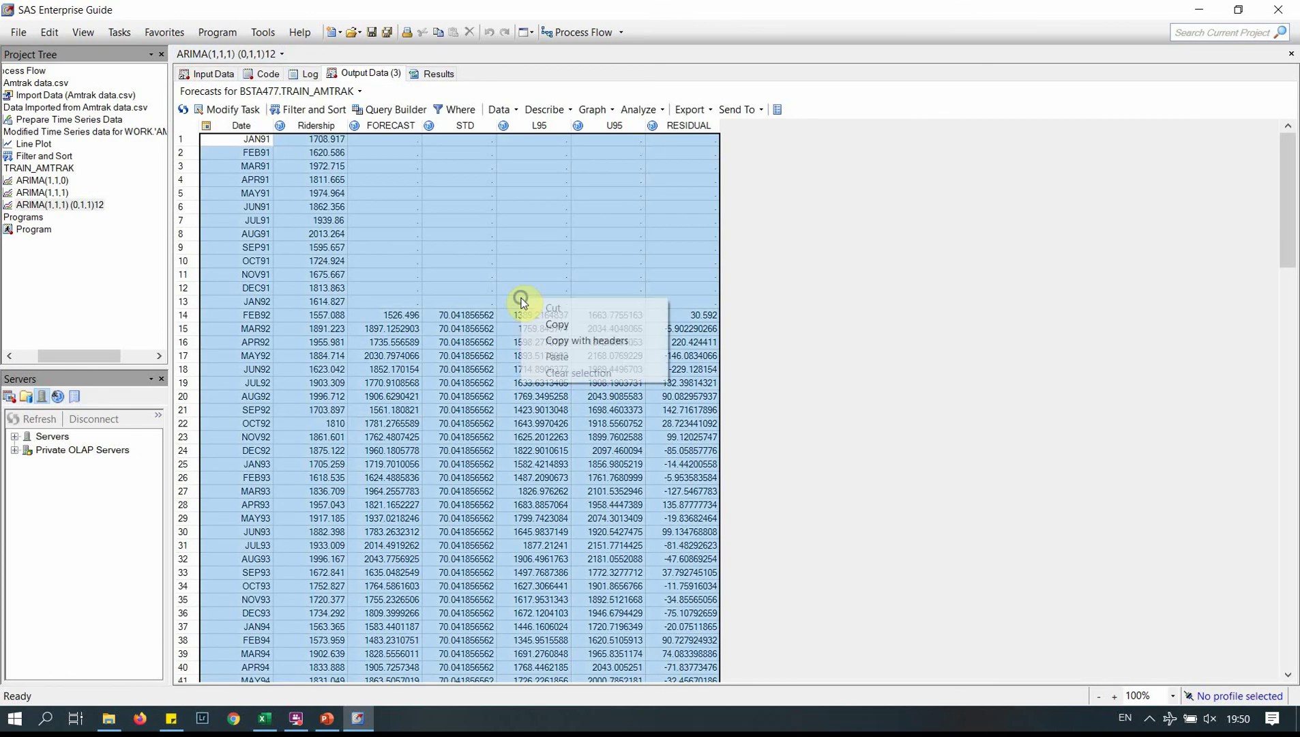
click(573, 340)
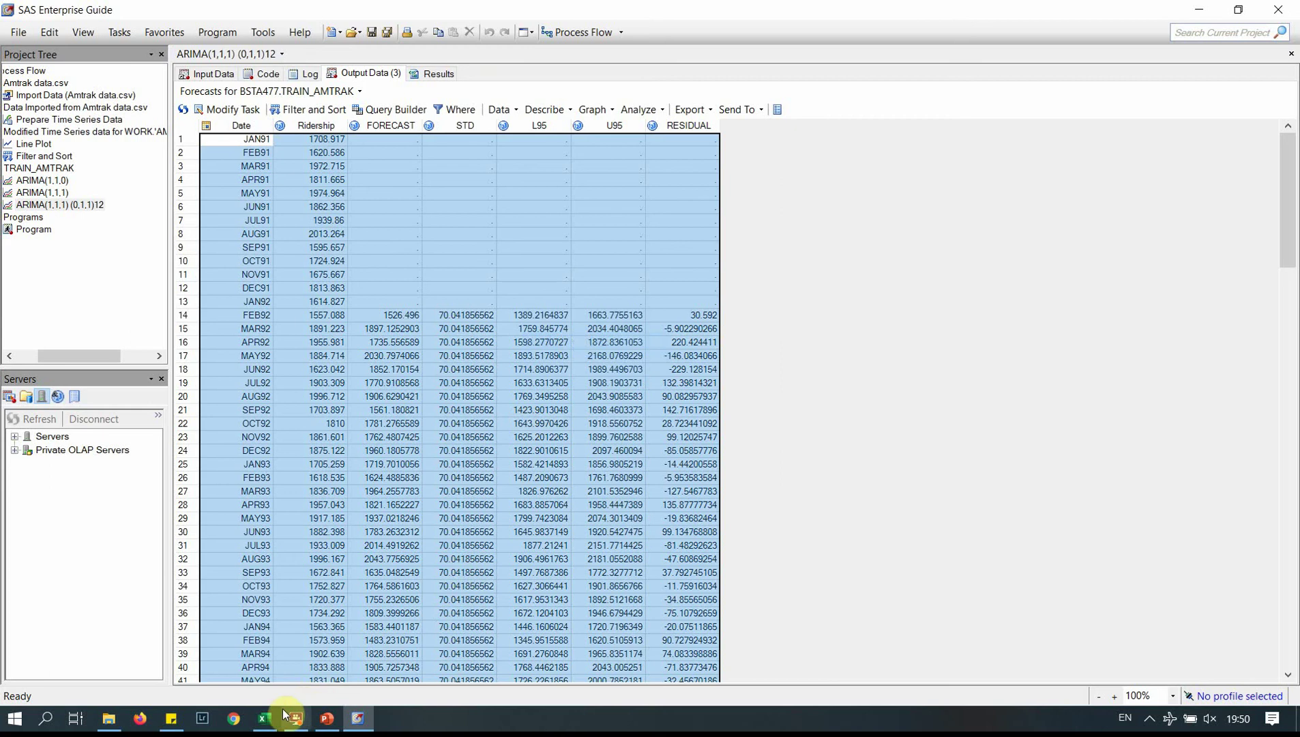
- Switch to Excel and paste the seasonal model's forecasts table into the blank Sheet4 starting at A1
click(264, 718)
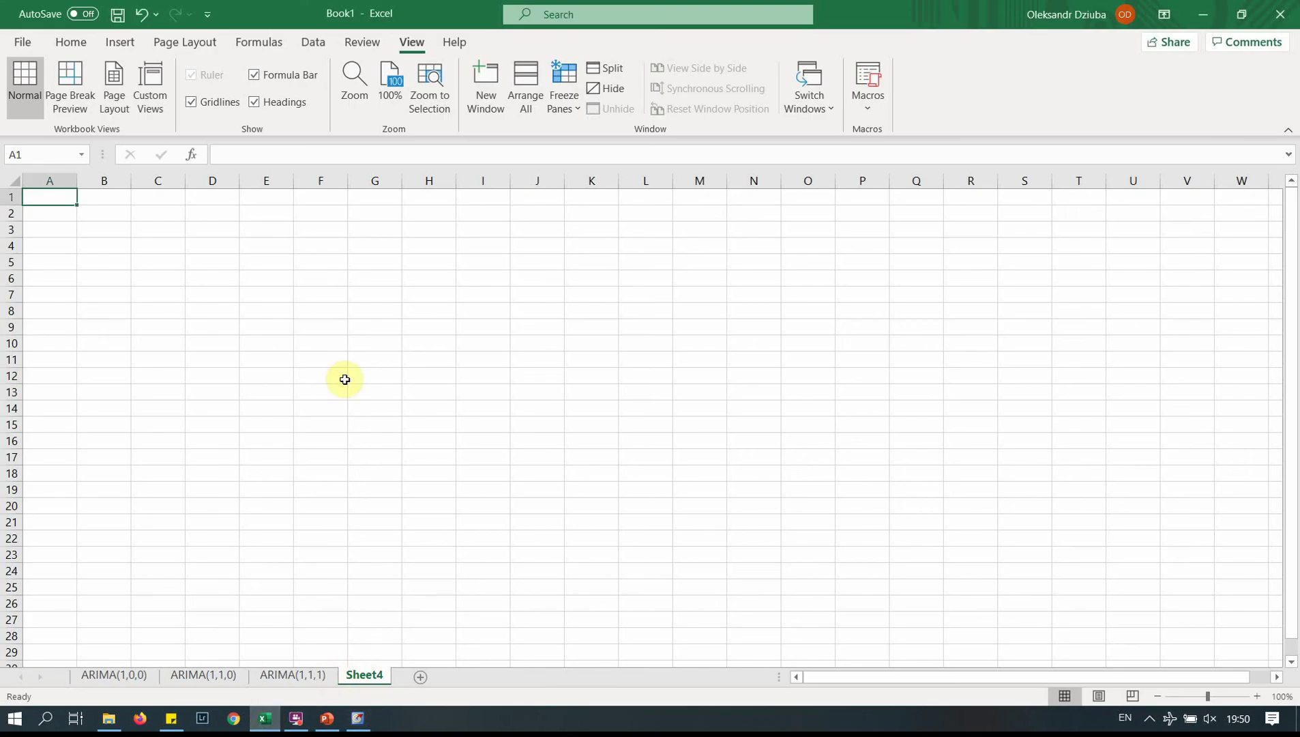
key(ctrl+v)
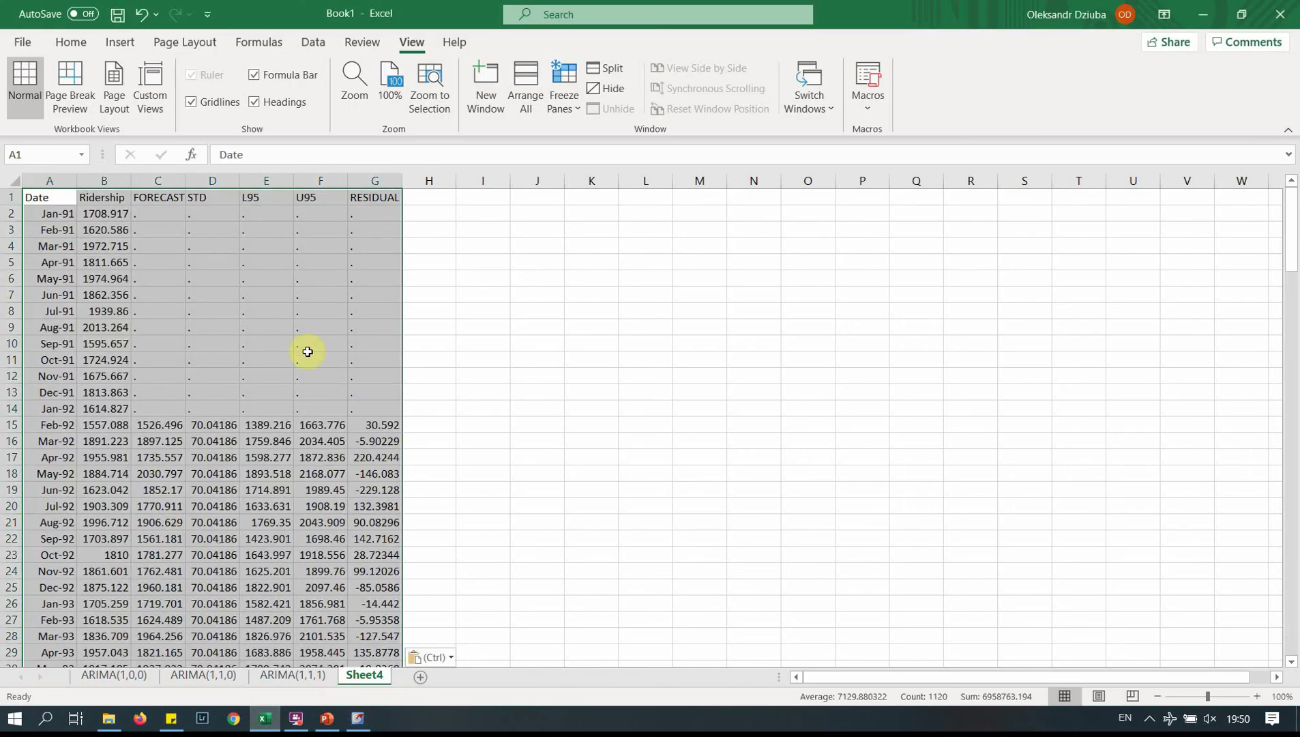
click(161, 216)
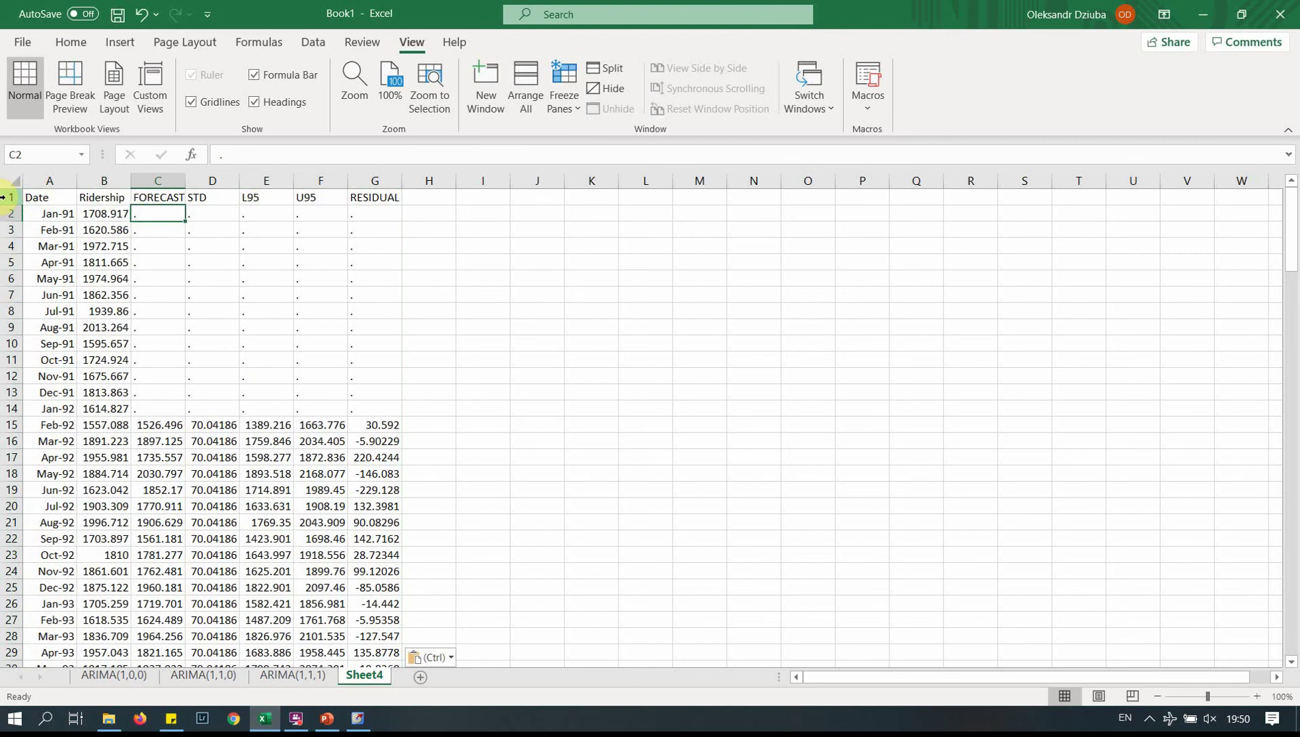
- Switch to SAS Enterprise Guide, display the parameter estimates output for TRAIN_AMTRAK and select the entire table
click(358, 718)
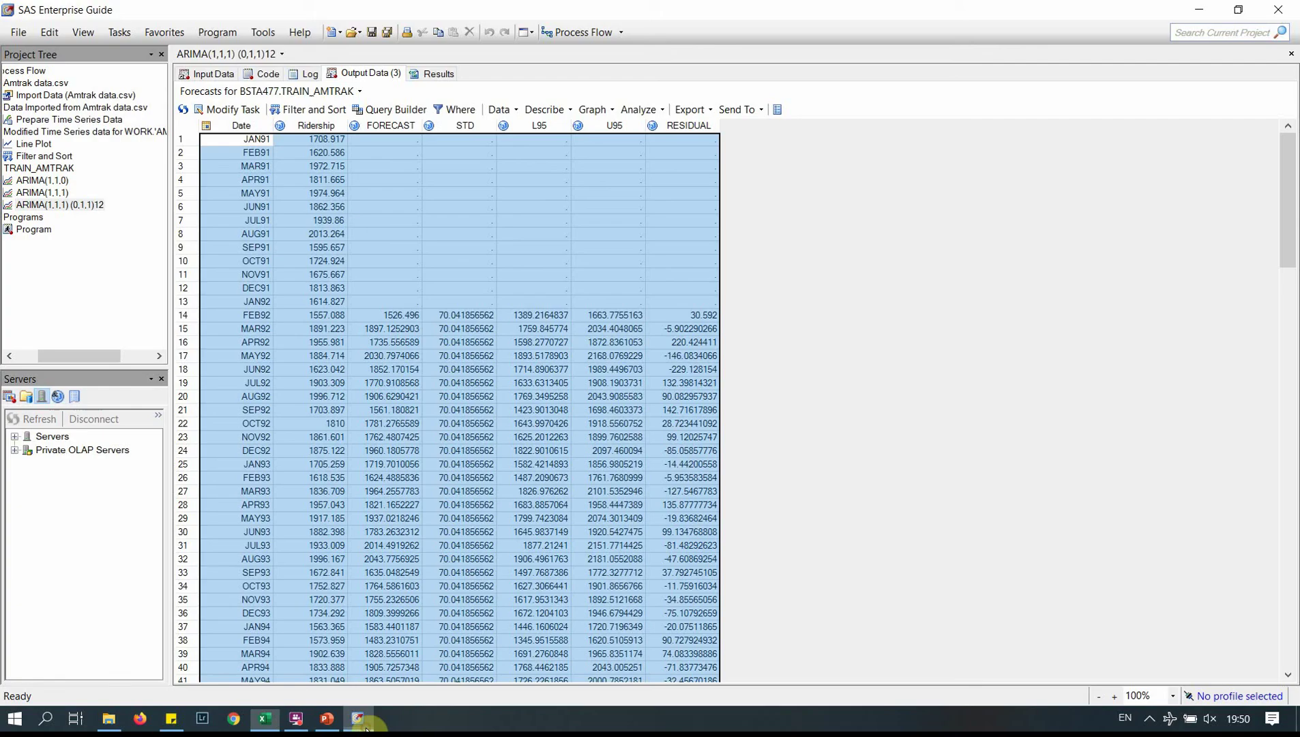
click(357, 92)
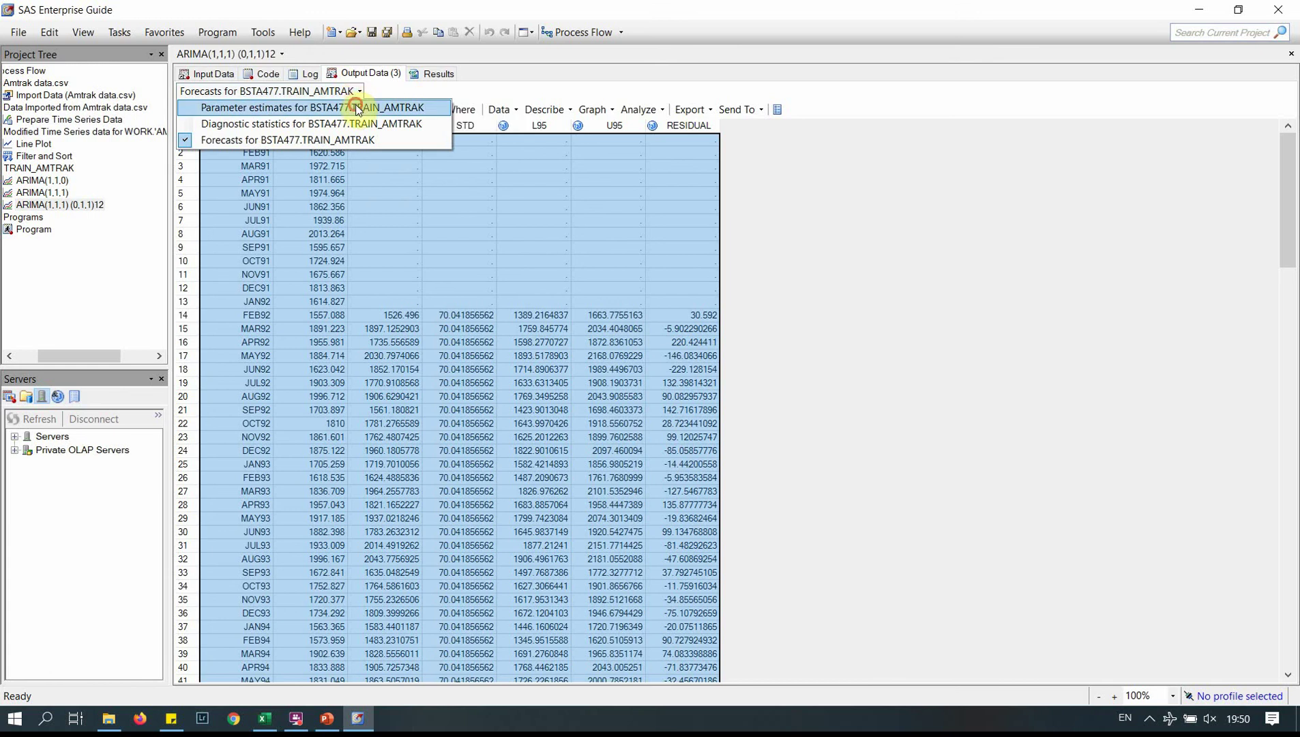
click(357, 110)
key(ctrl+a)
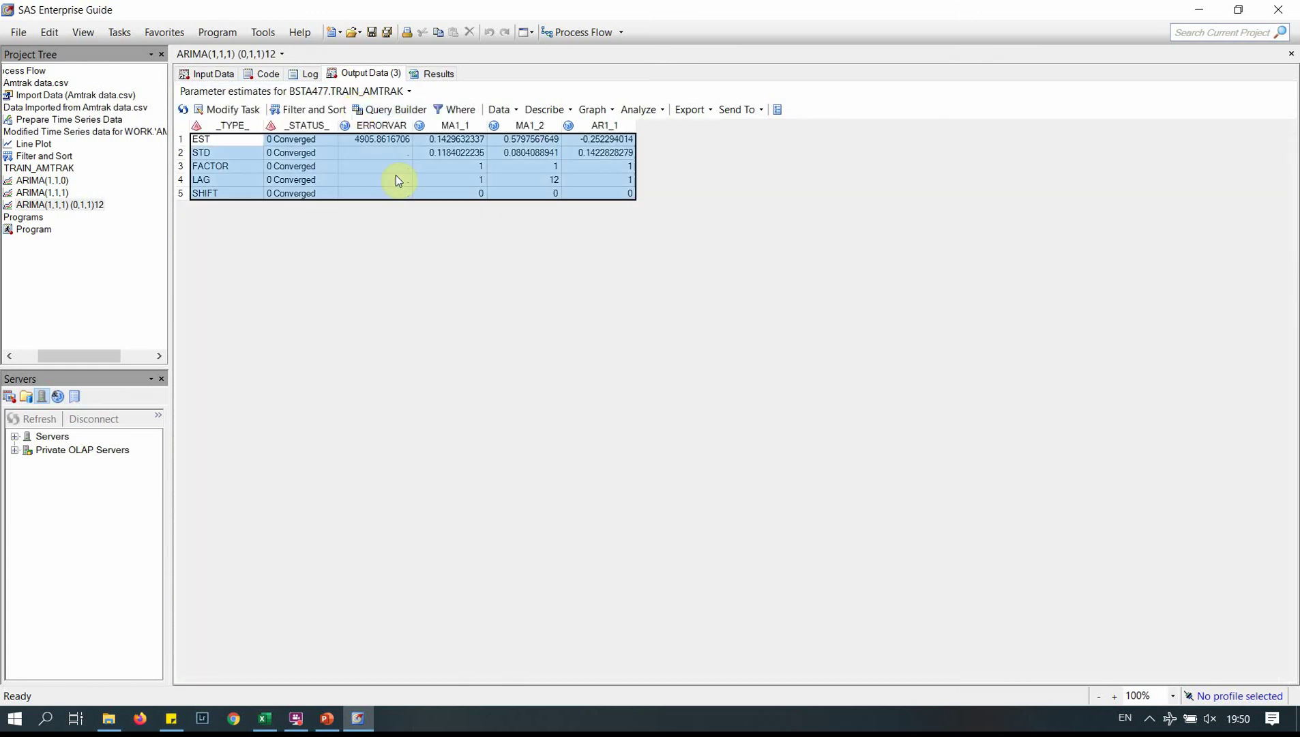
- Copy the parameter estimates without headers, paste them into Excel's Sheet4 at I1, and undo the paste
right_click(396, 176)
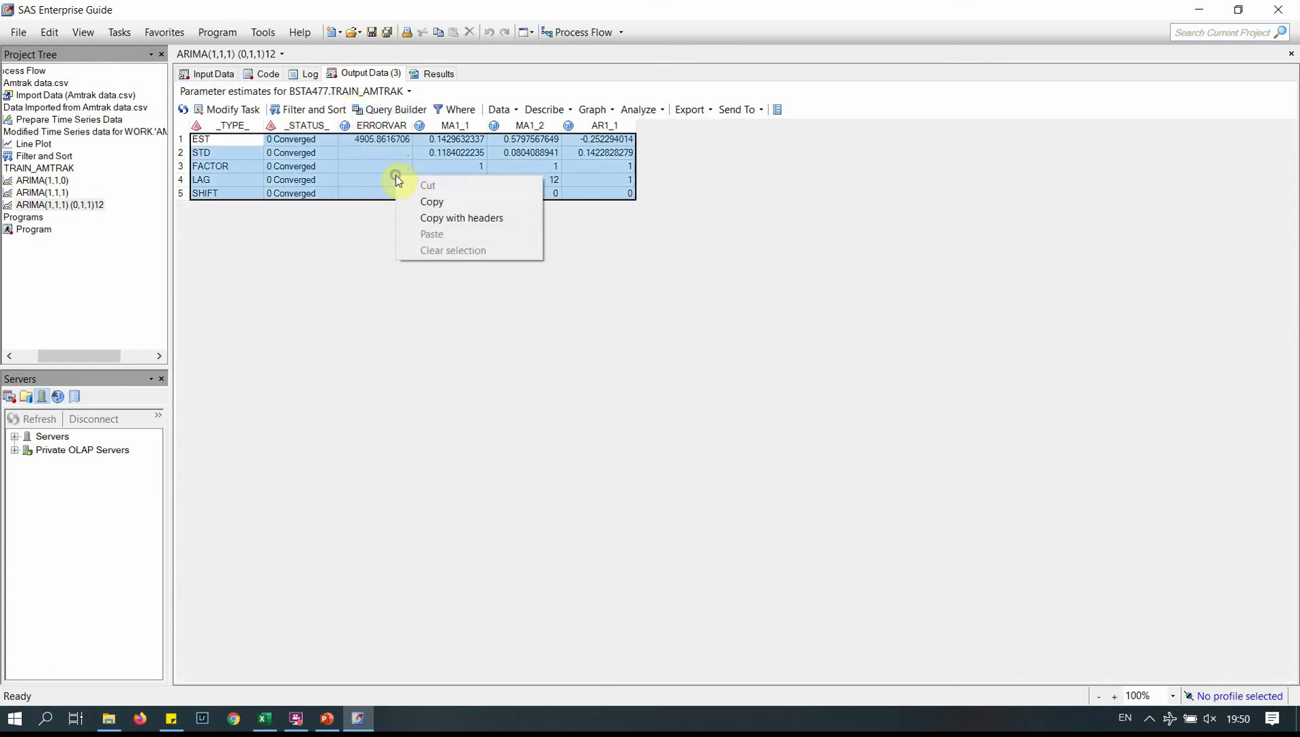
click(420, 203)
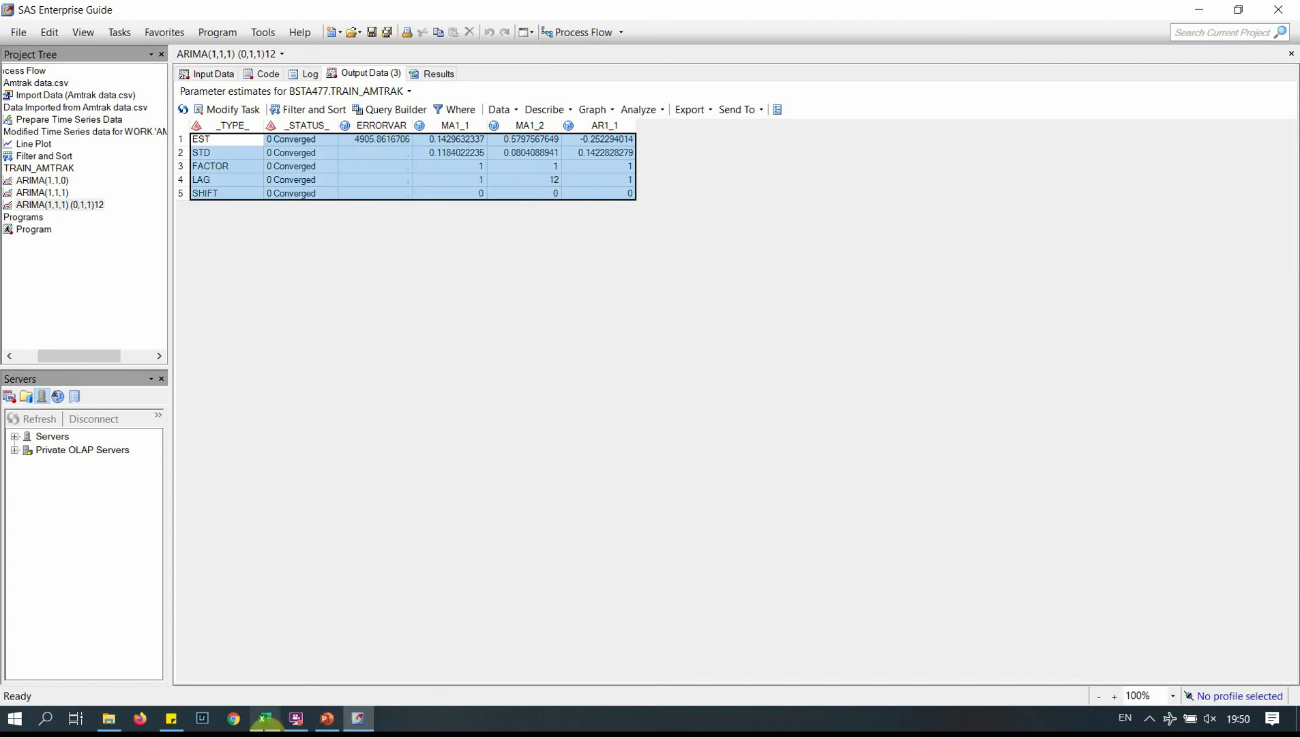
click(264, 720)
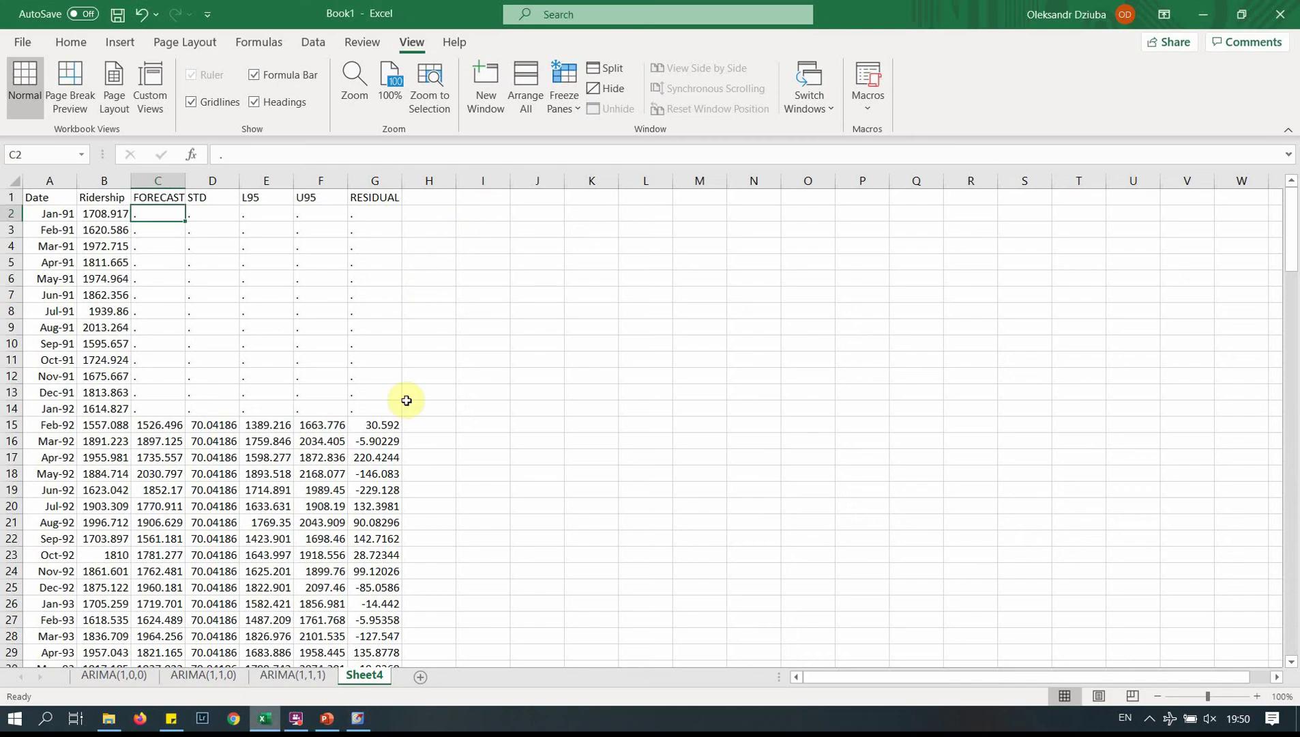
click(483, 202)
key(ctrl+v)
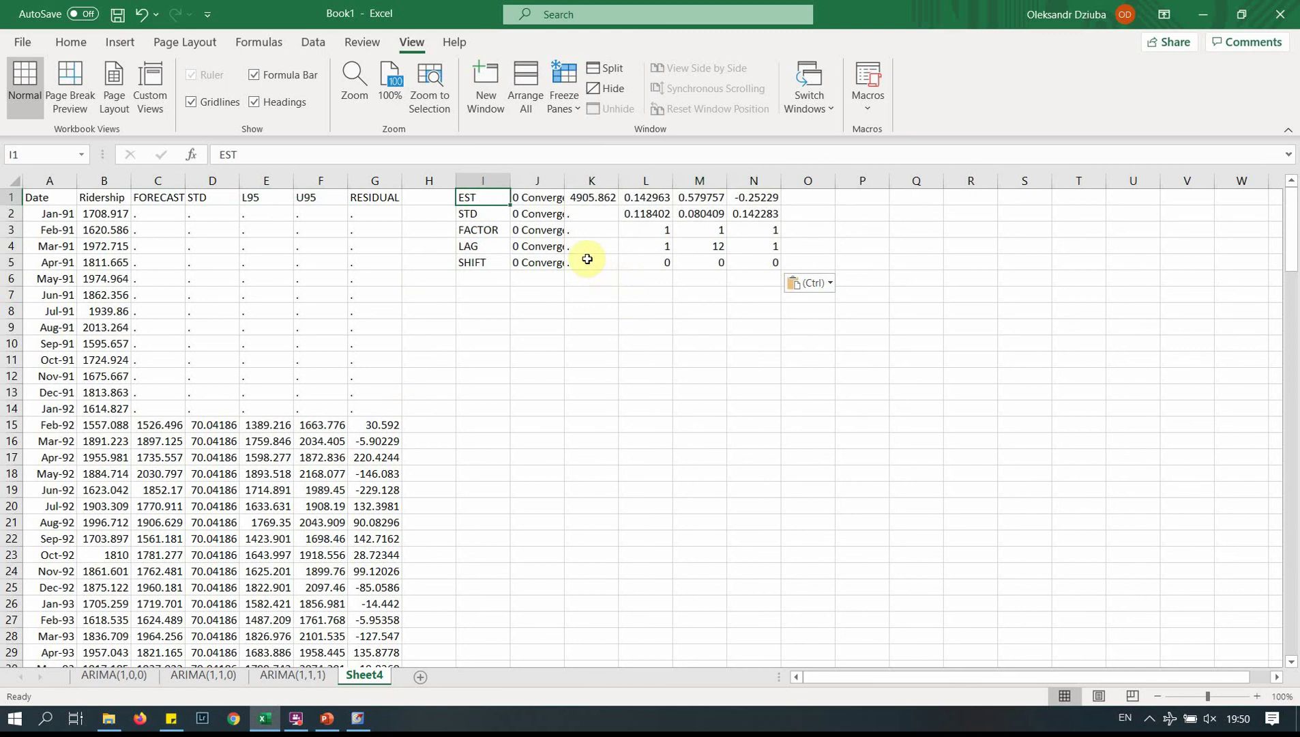
key(ctrl)
key(Escape)
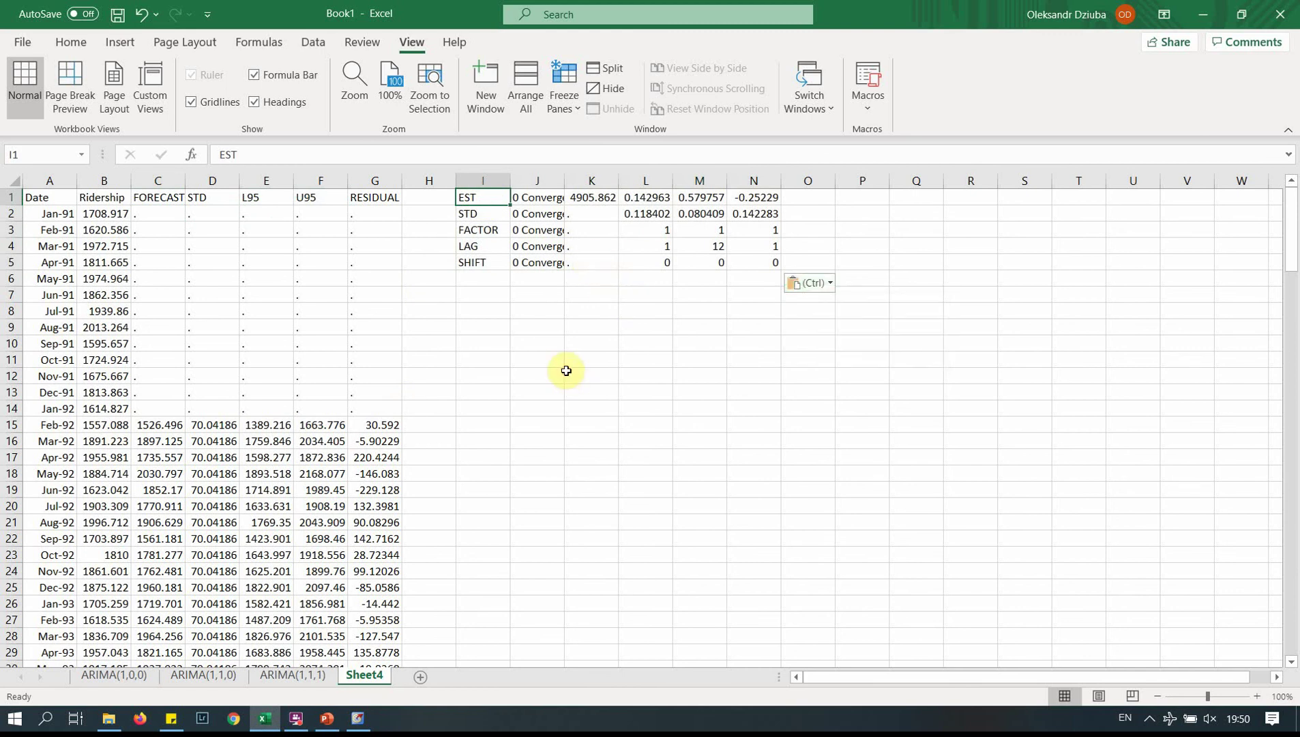
key(ctrl+z)
- Copy the parameter estimates table with headers from SAS Enterprise Guide and paste it into Excel's Sheet4 starting at I1
click(358, 718)
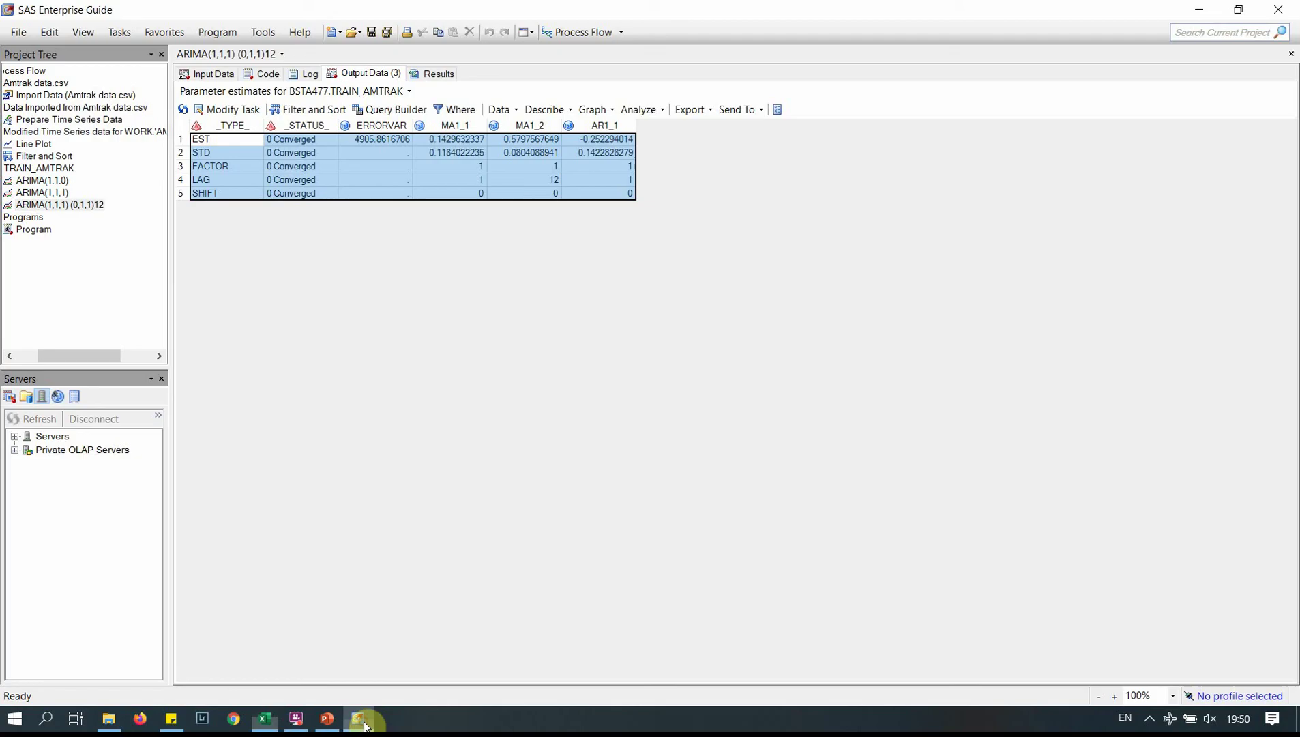
right_click(542, 188)
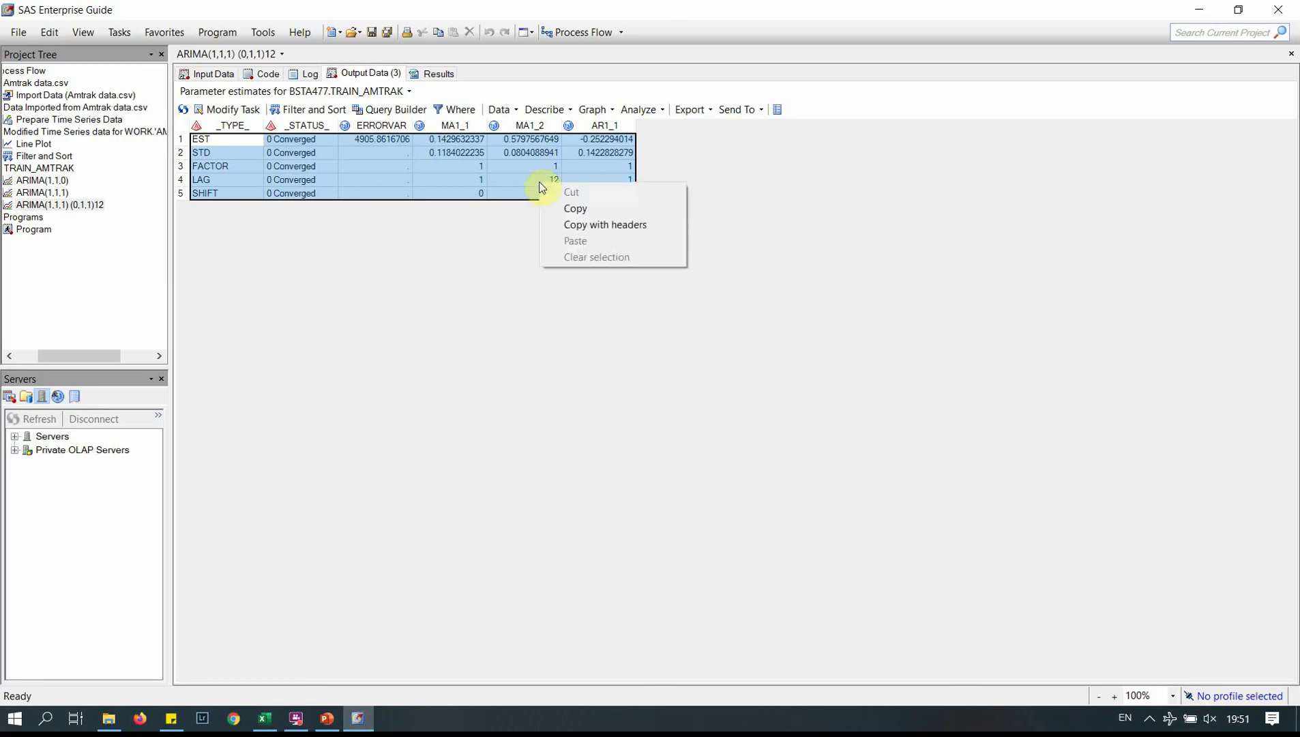
click(575, 224)
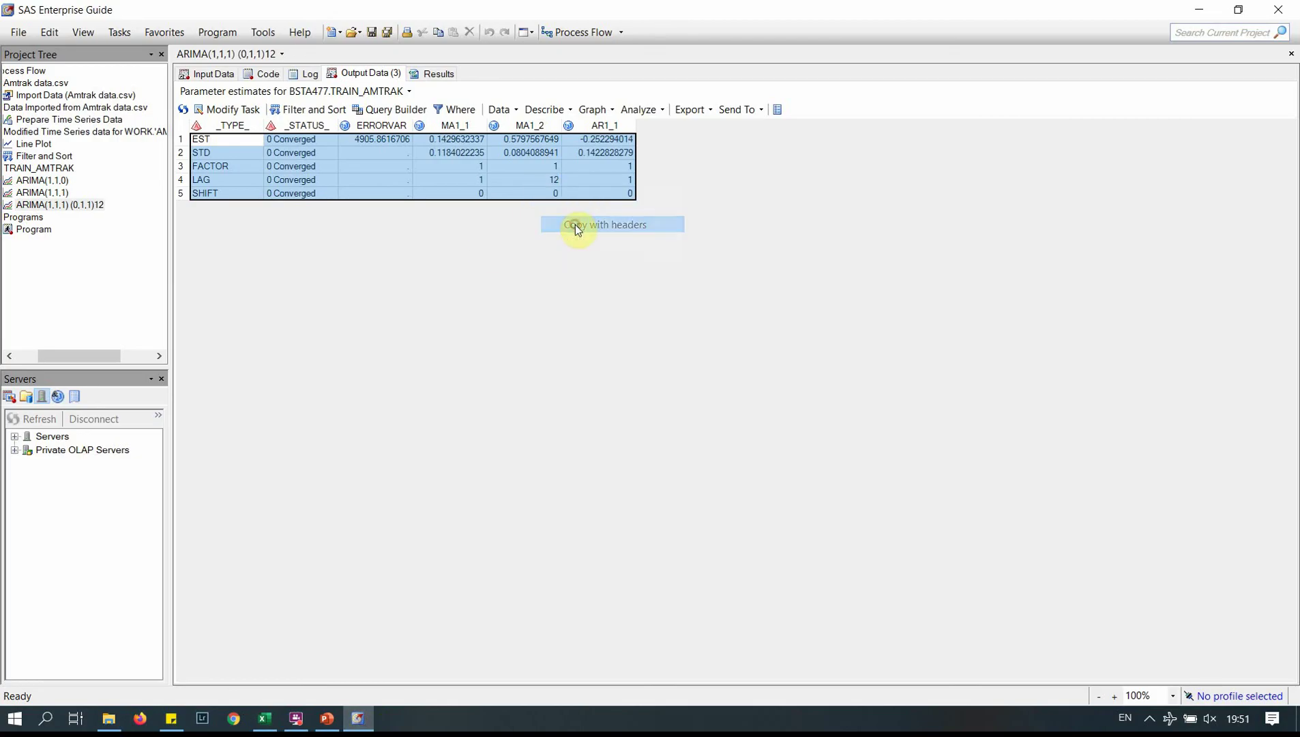
click(266, 719)
key(ctrl+v)
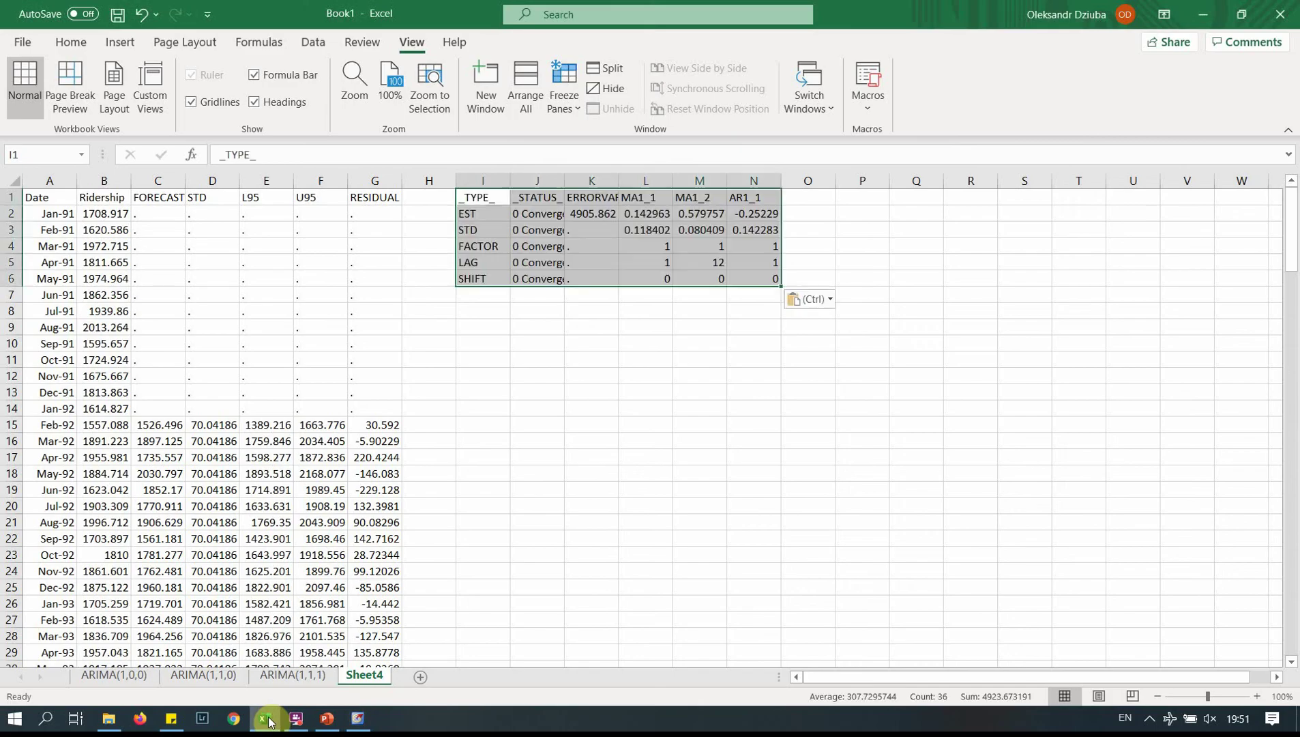
- Make header row 1 bold and insert an empty column before the FORECAST column
click(6, 197)
key(ctrl+b)
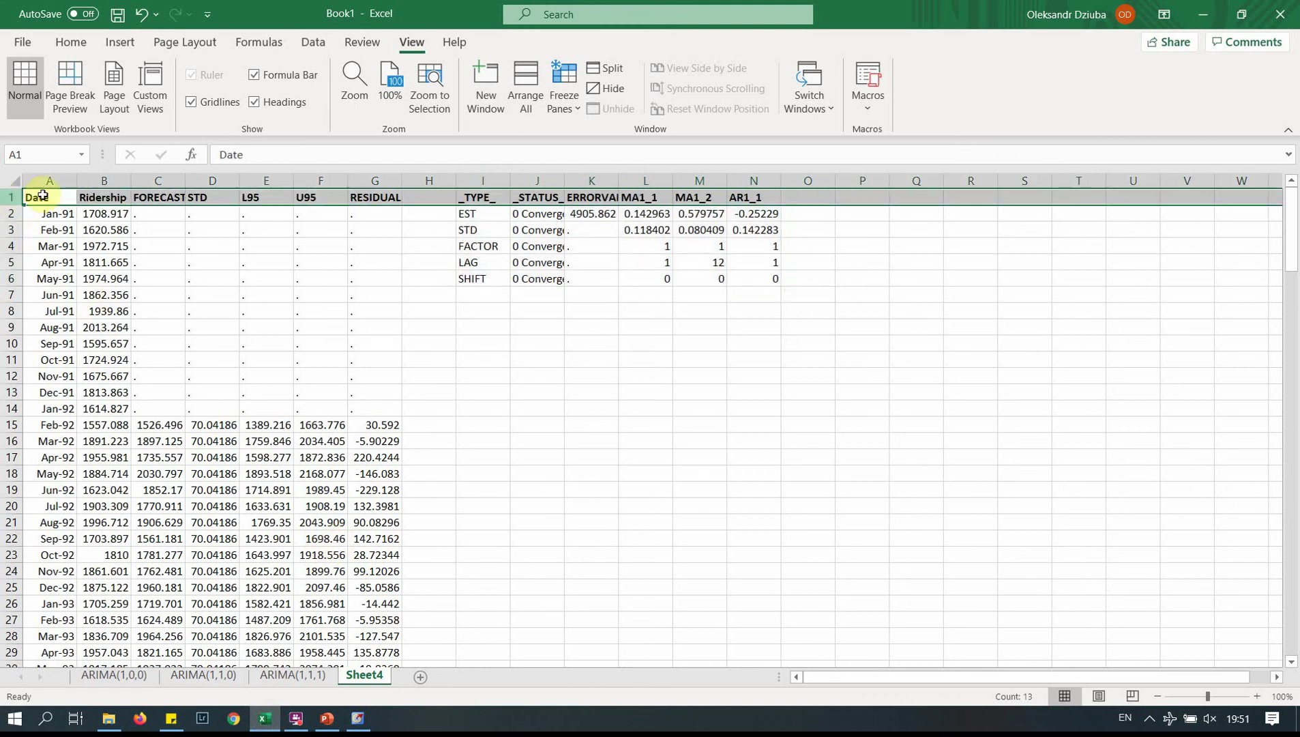
click(163, 178)
right_click(163, 178)
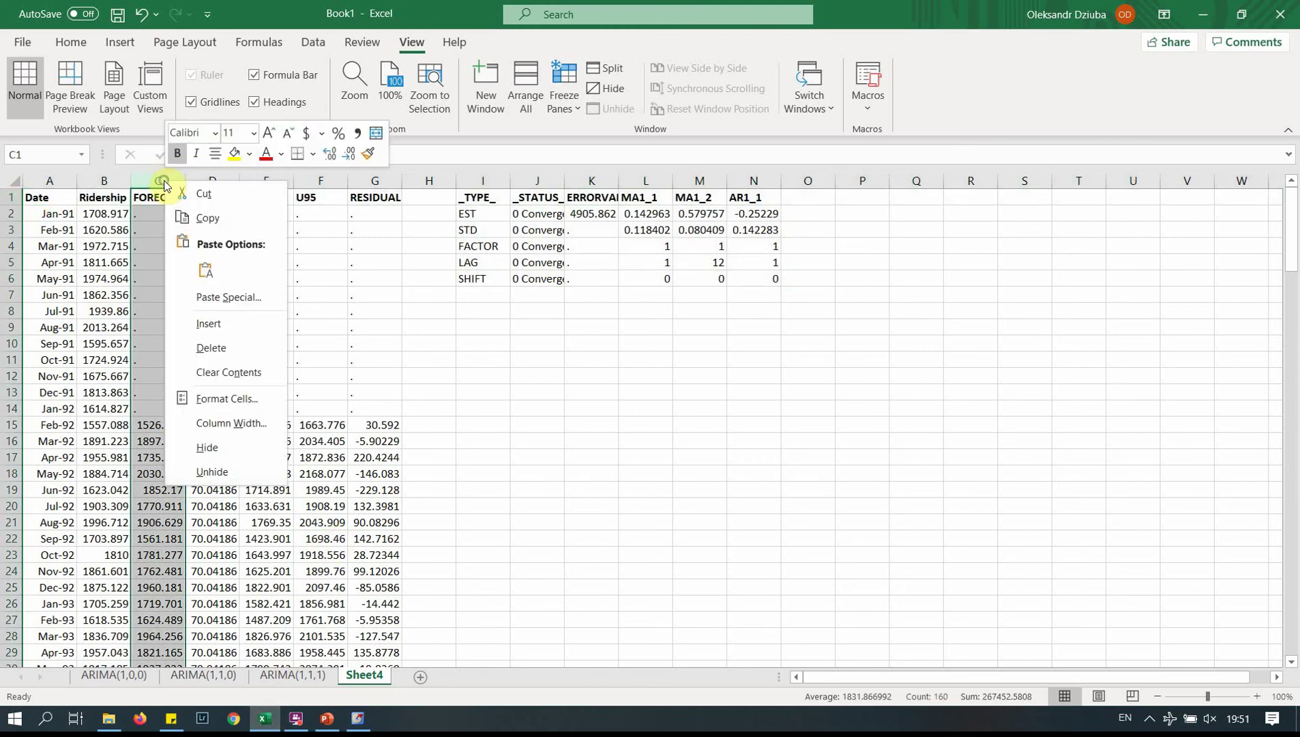
click(226, 324)
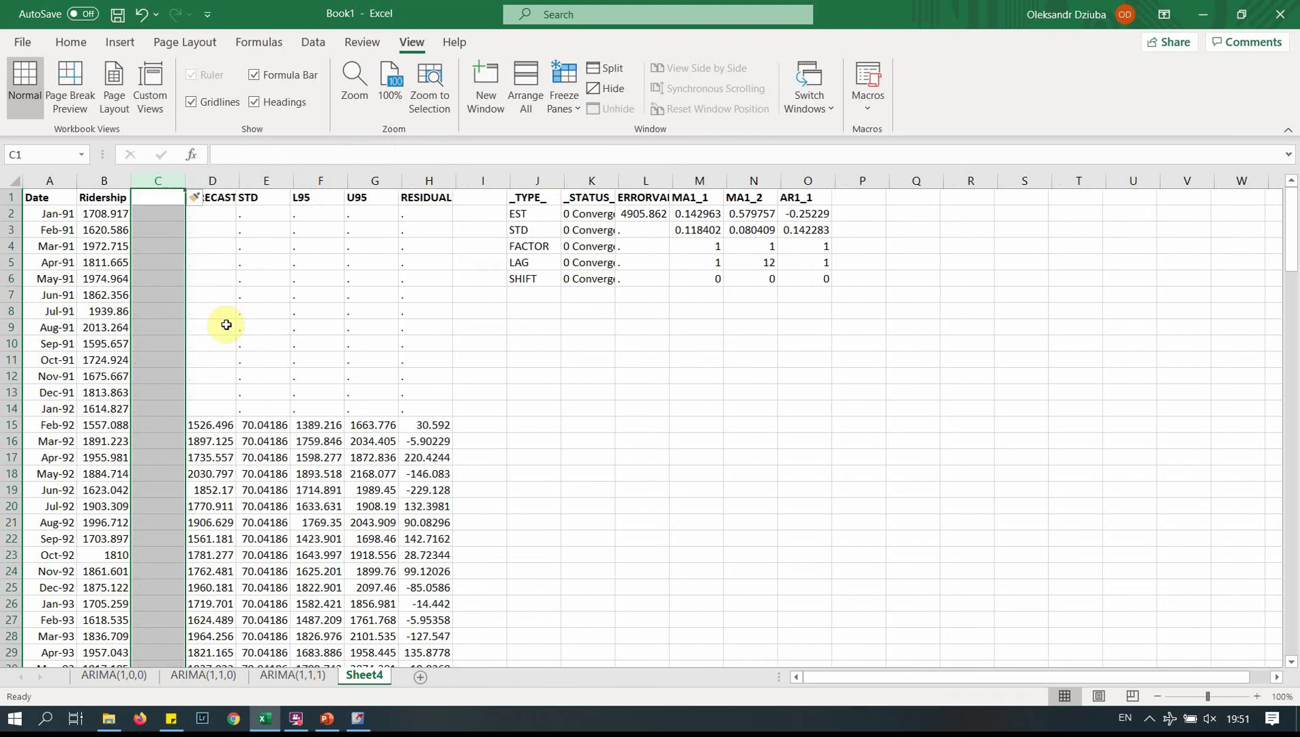
- Enter the header FORECAST_CALC in C1 and fit column C's width to it
click(159, 195)
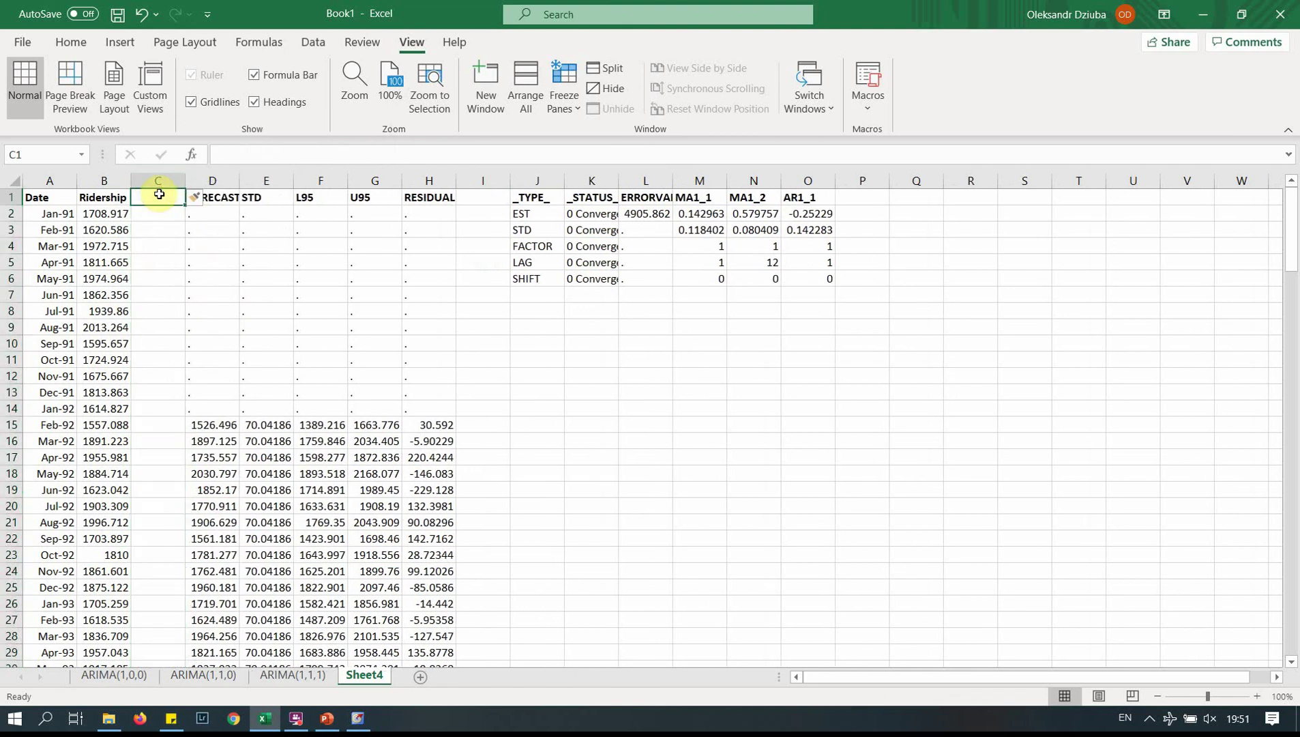
text(FORECAST)
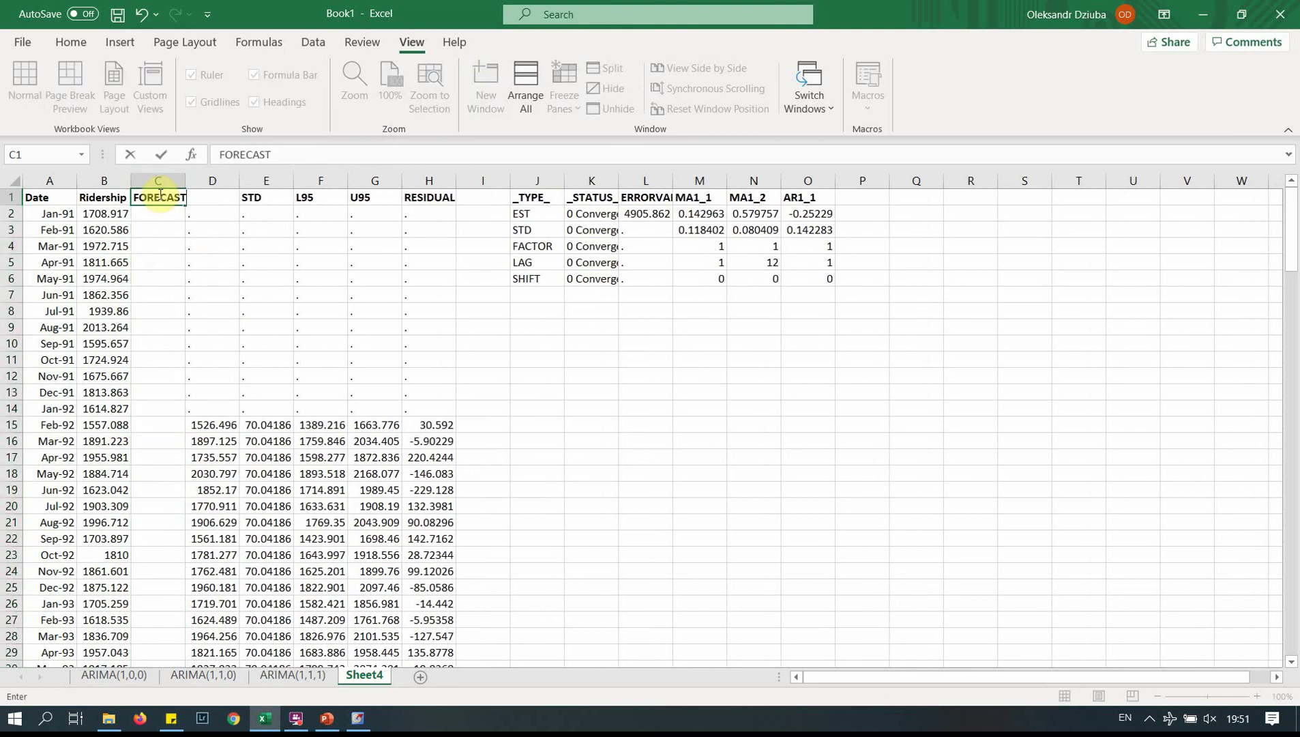
text(_LAG)
key(Return)
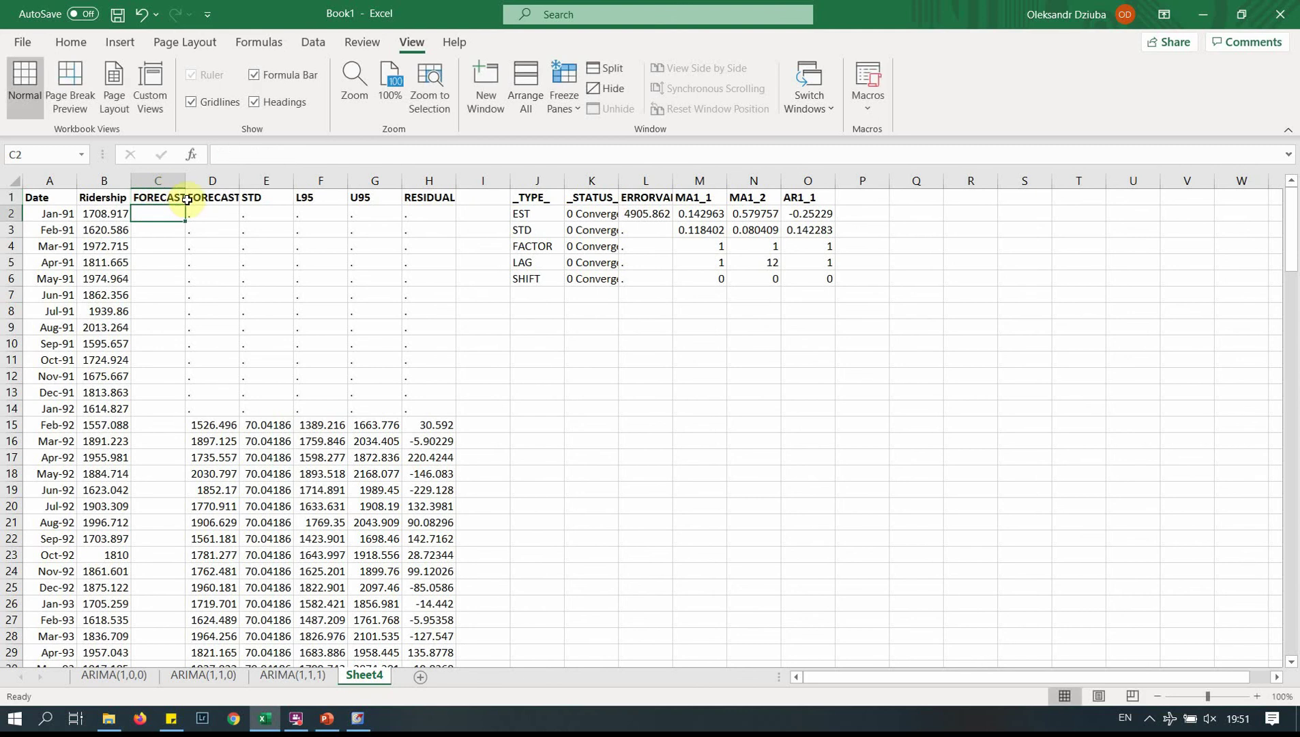
double_click(189, 182)
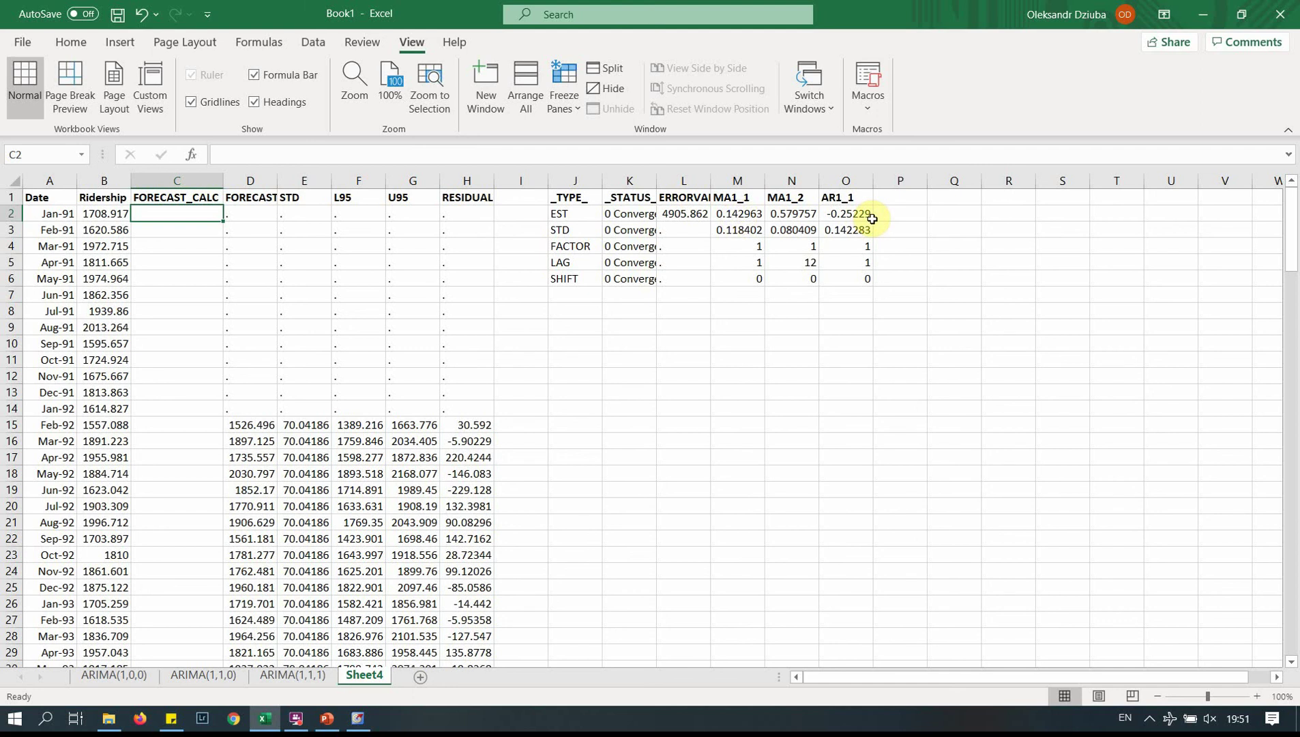
- Enter a period in C2 and fill it down to C14 for the months without forecasts
text(.)
key(Return)
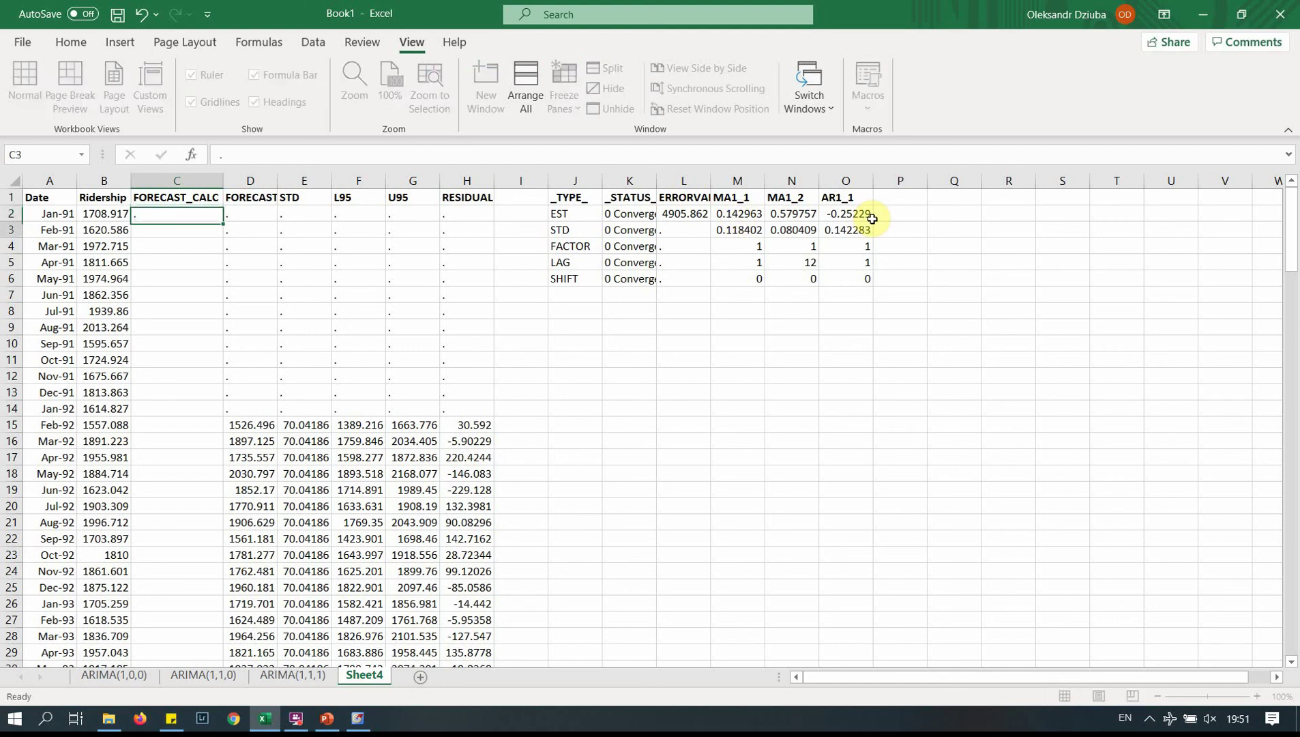
key(Up)
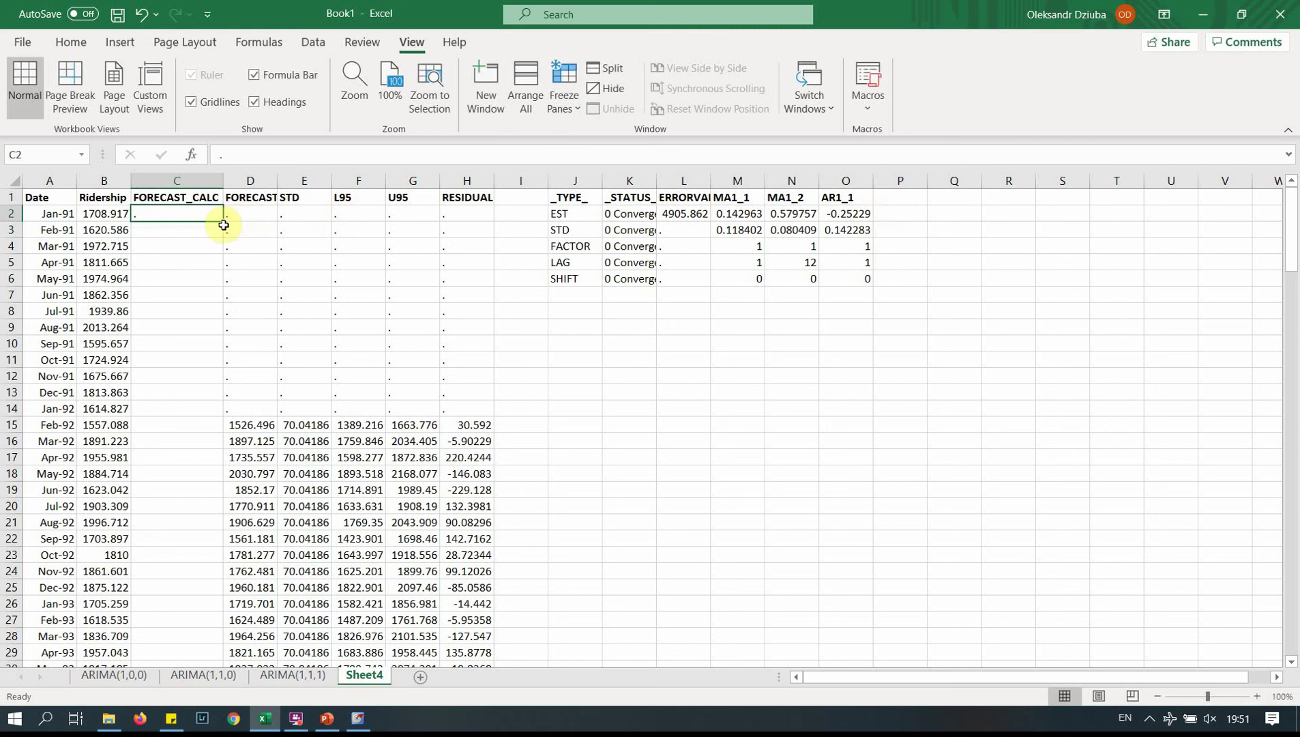
drag(223, 224, 212, 413)
- Calculate the Feb-92 forecast in C15 with the formula =B14+(B3-B2)
click(190, 425)
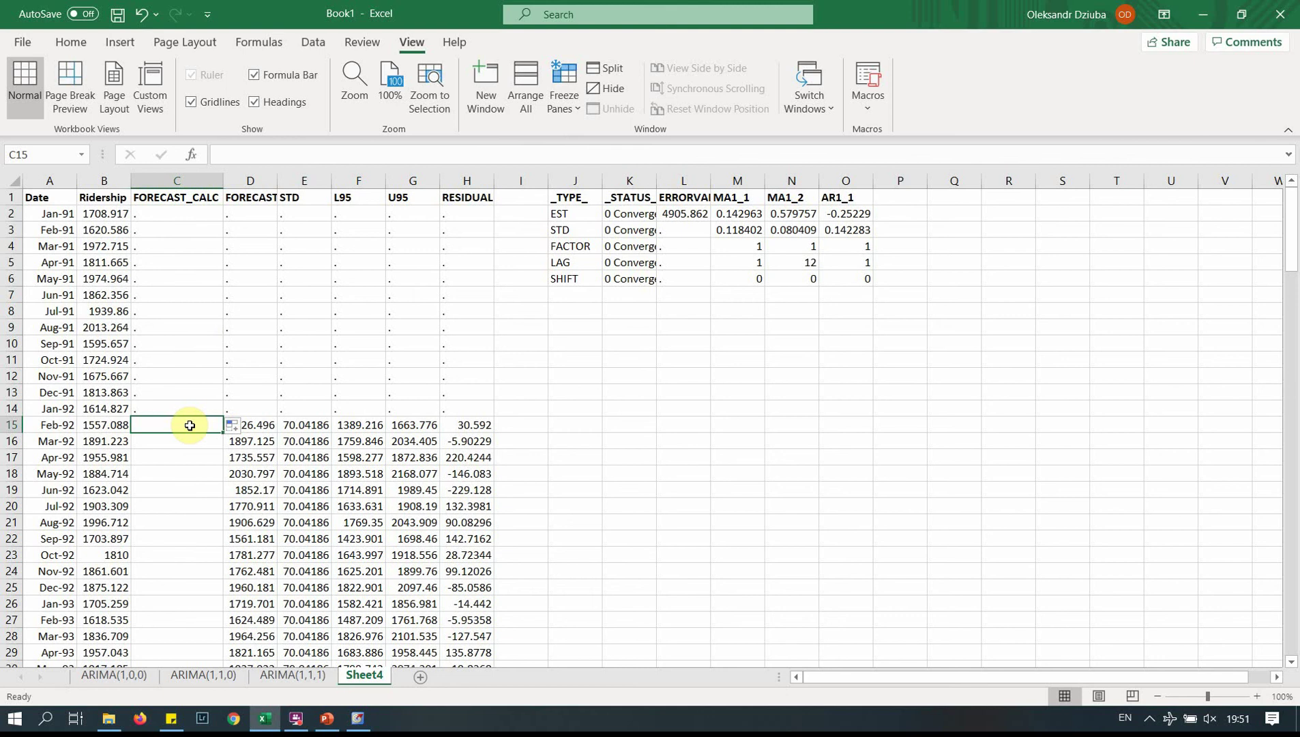
text(=)
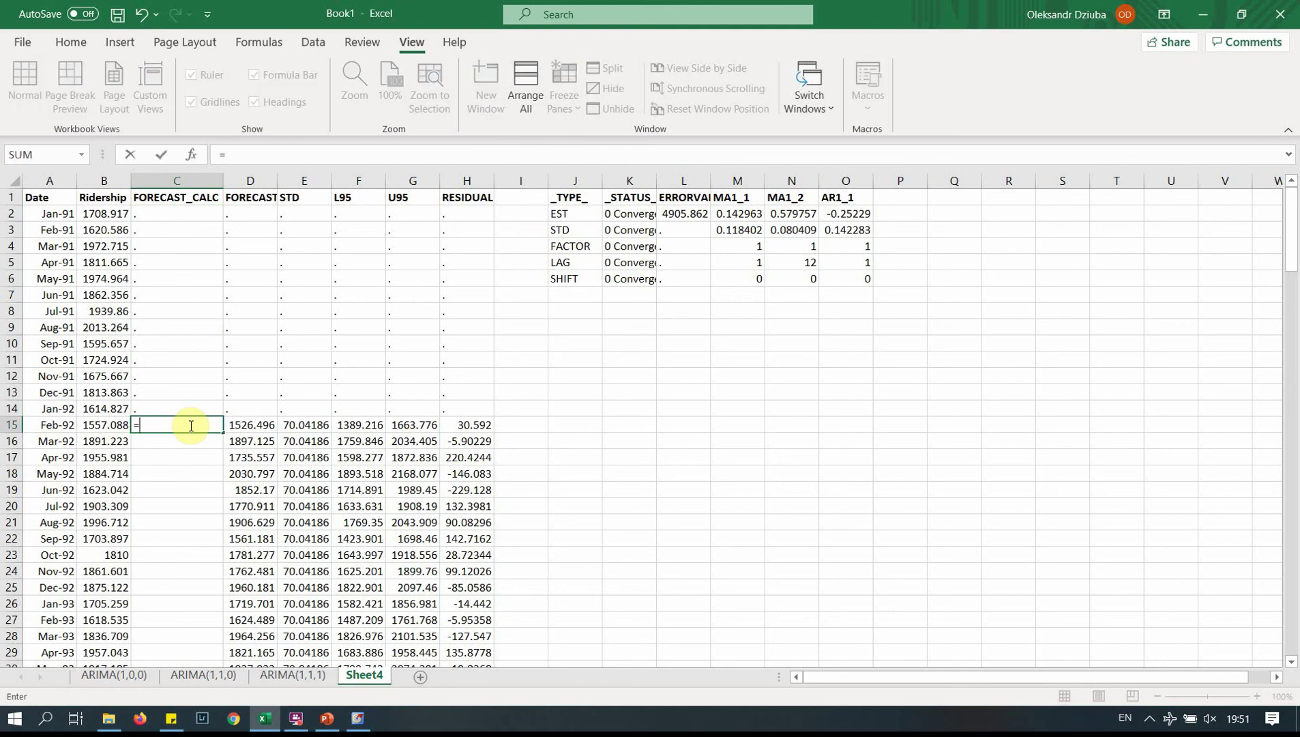
click(98, 407)
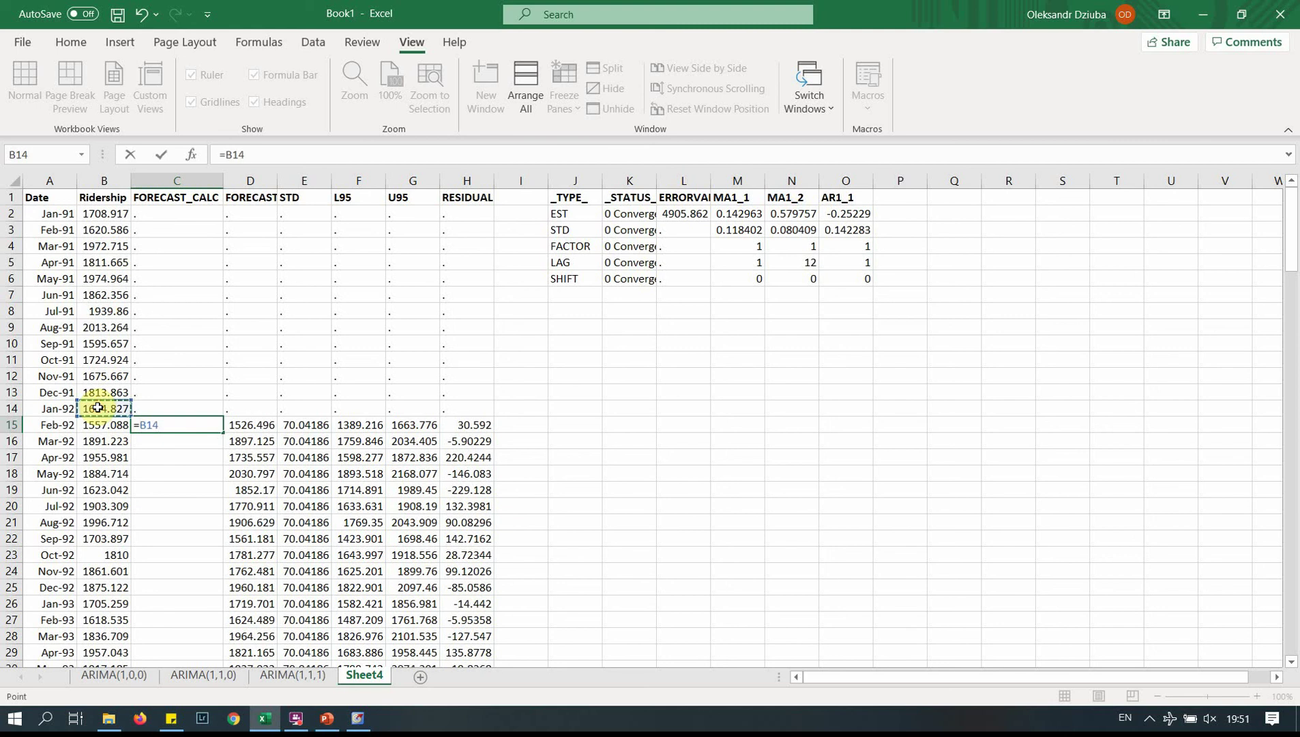
text(+()
click(100, 235)
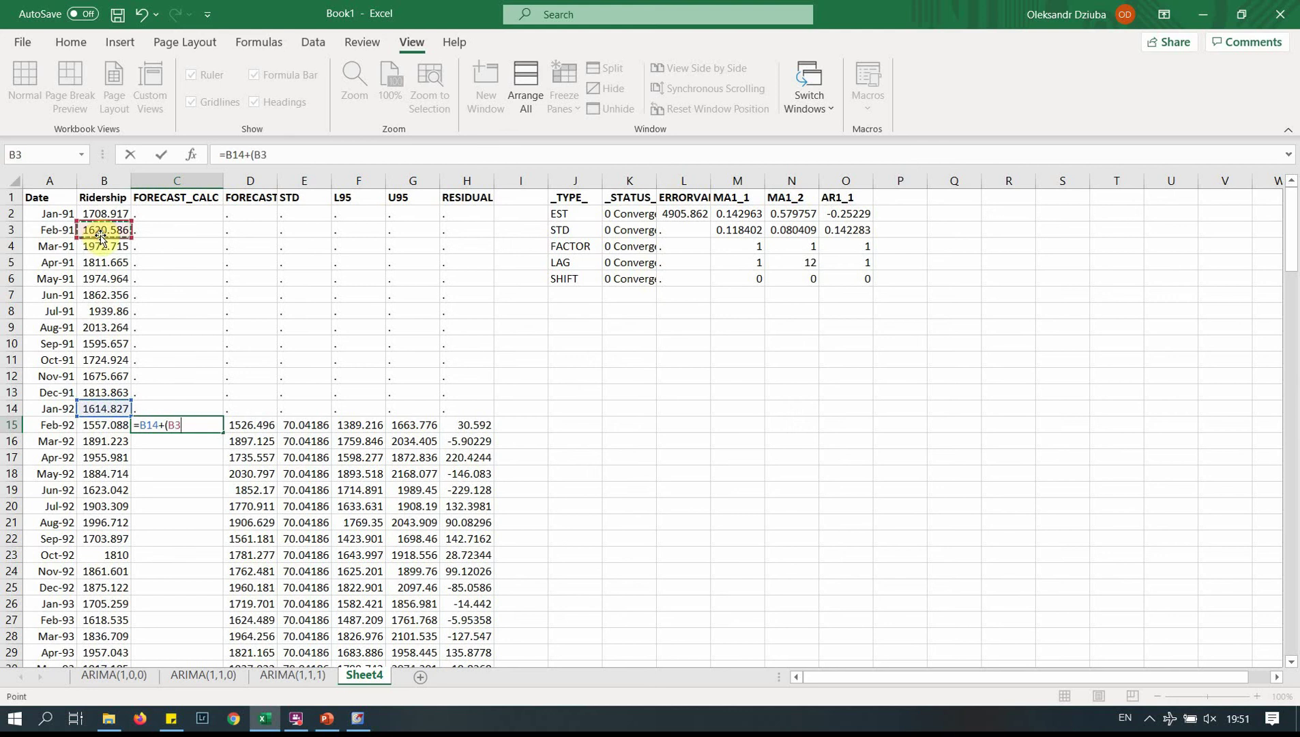
text(-)
click(99, 215)
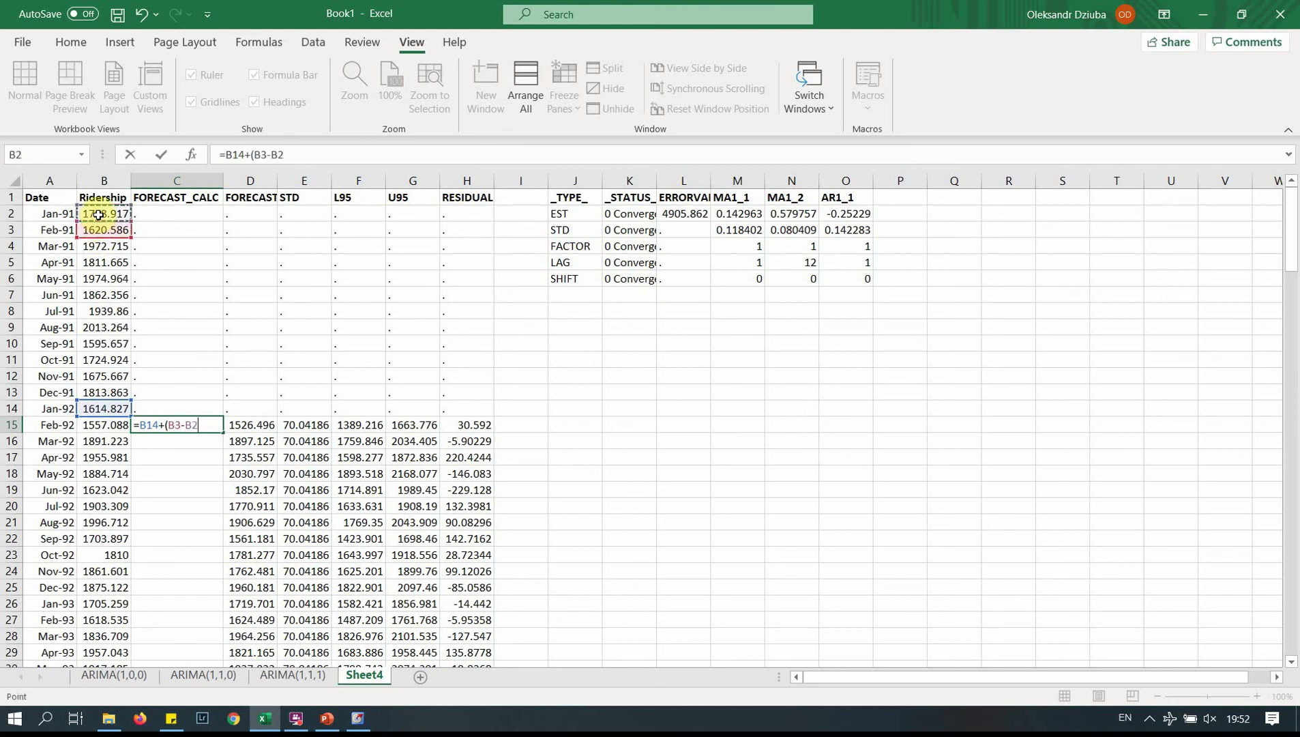
text())
key(Return)
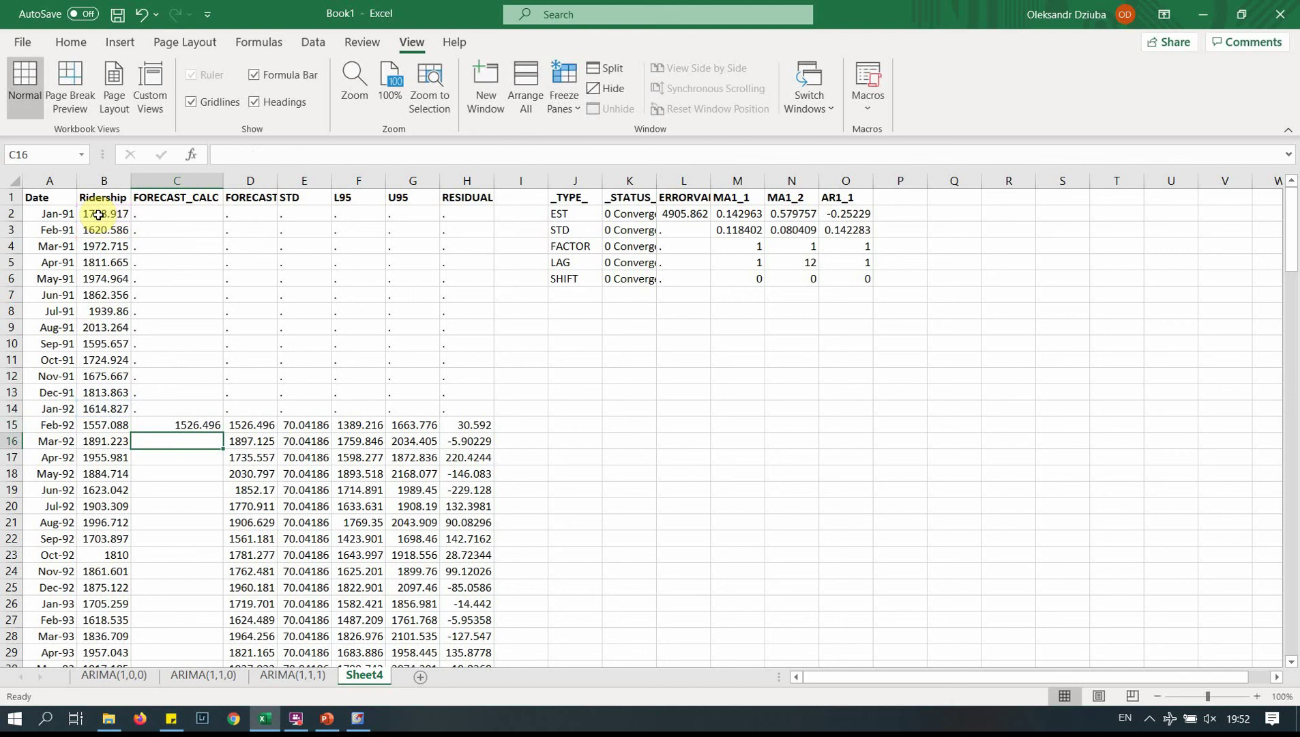
key(Up)
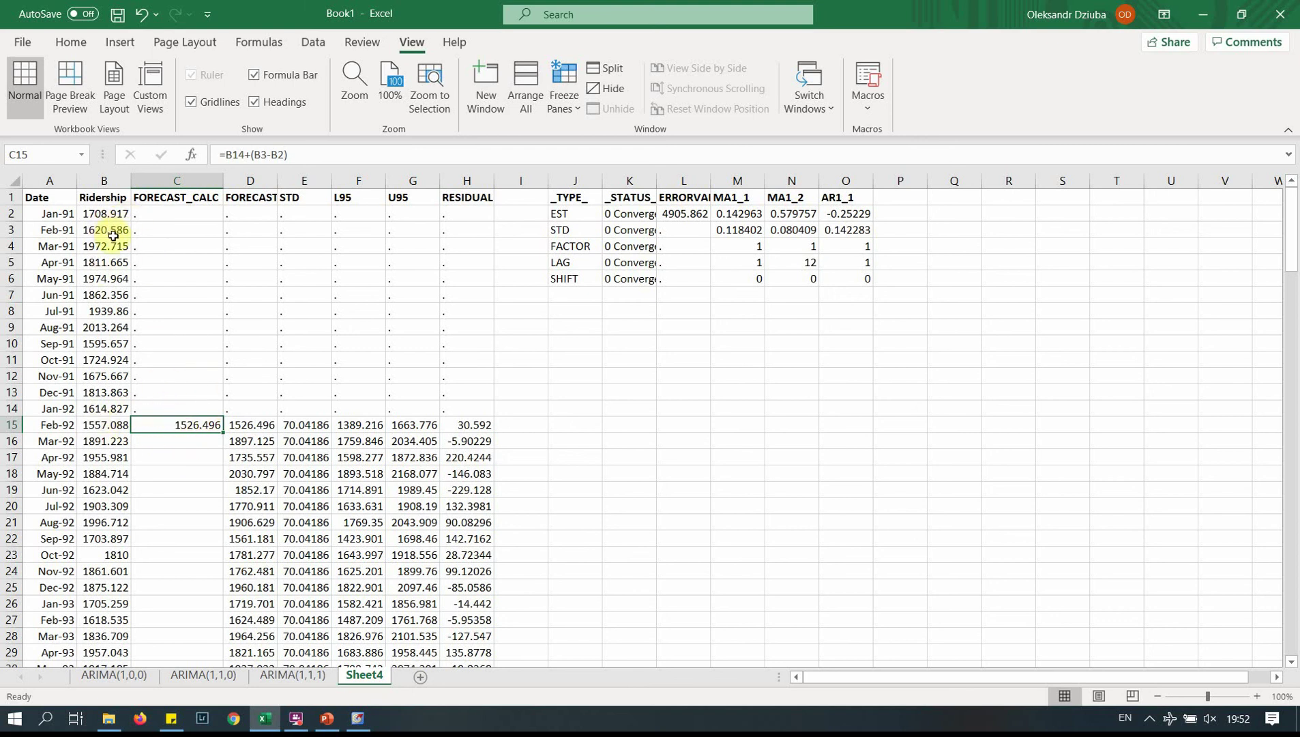
- Begin the Mar-92 forecast formula in C16 with the differencing part =B15+(B4-B3)
click(198, 439)
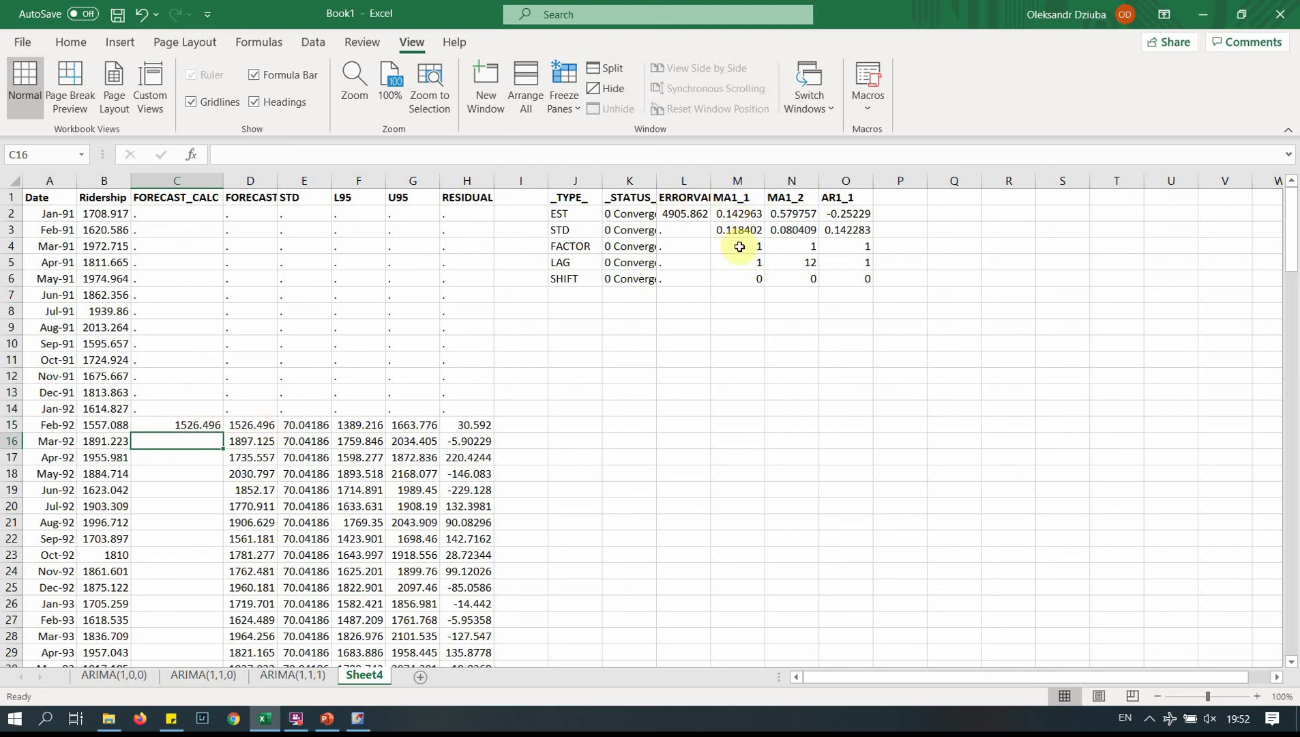
click(741, 197)
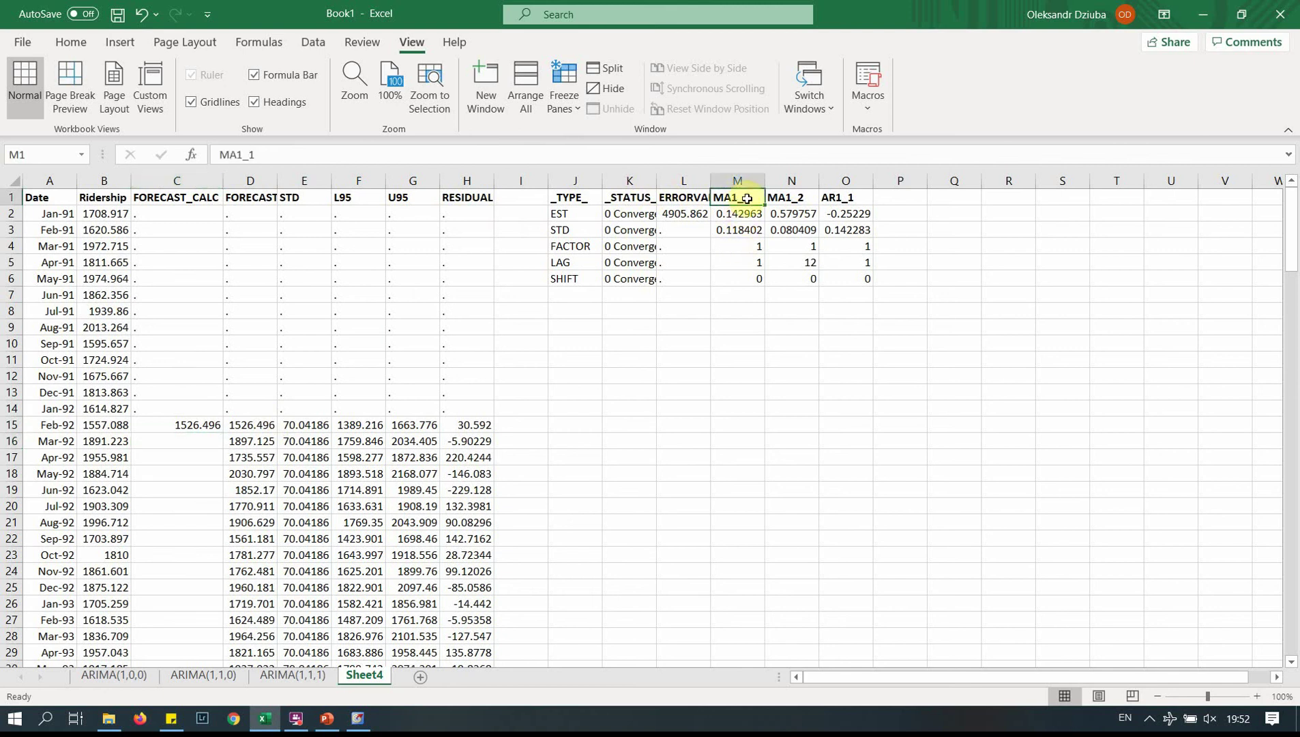
click(796, 198)
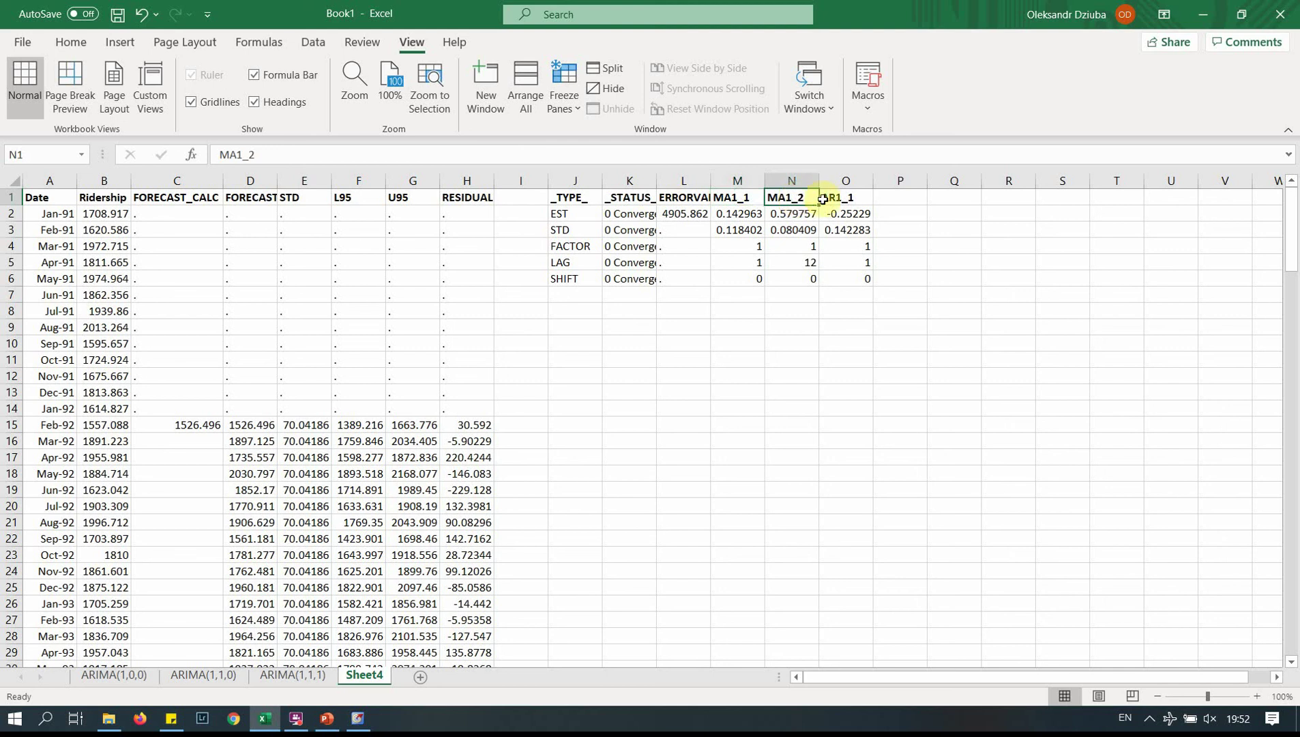
click(847, 196)
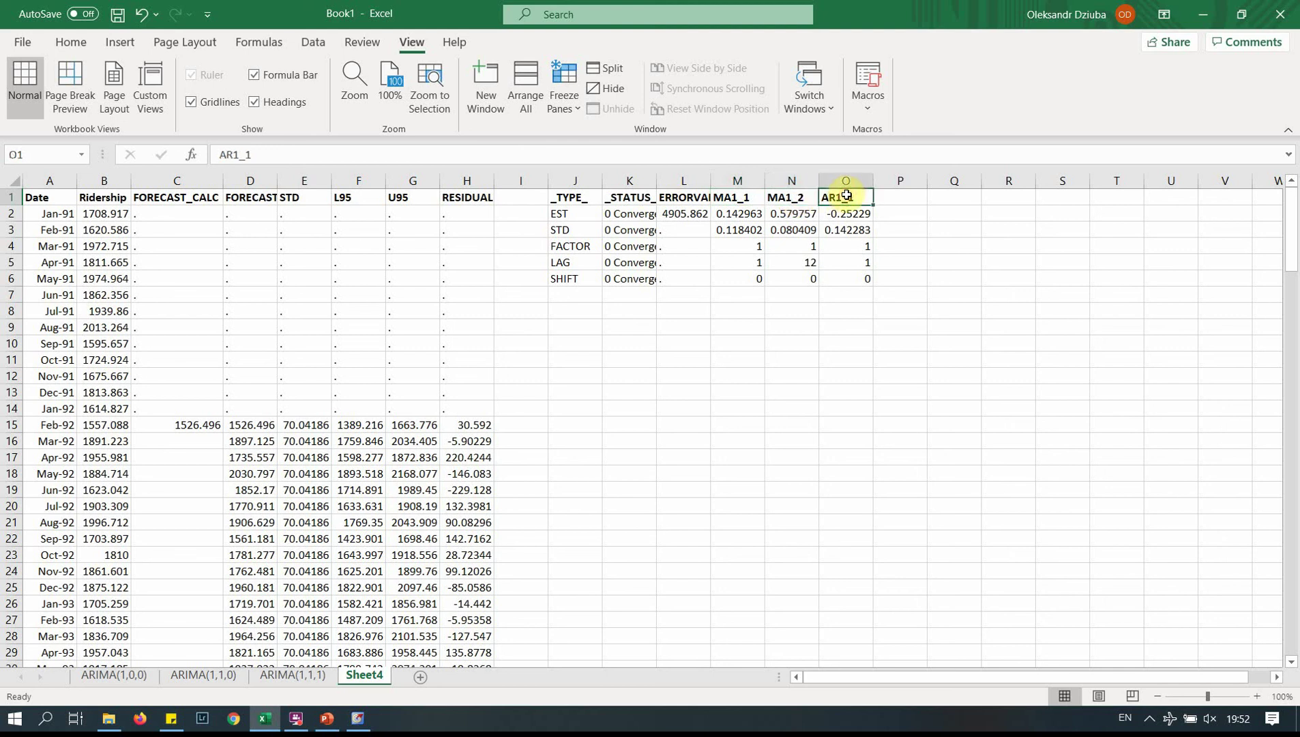
click(193, 445)
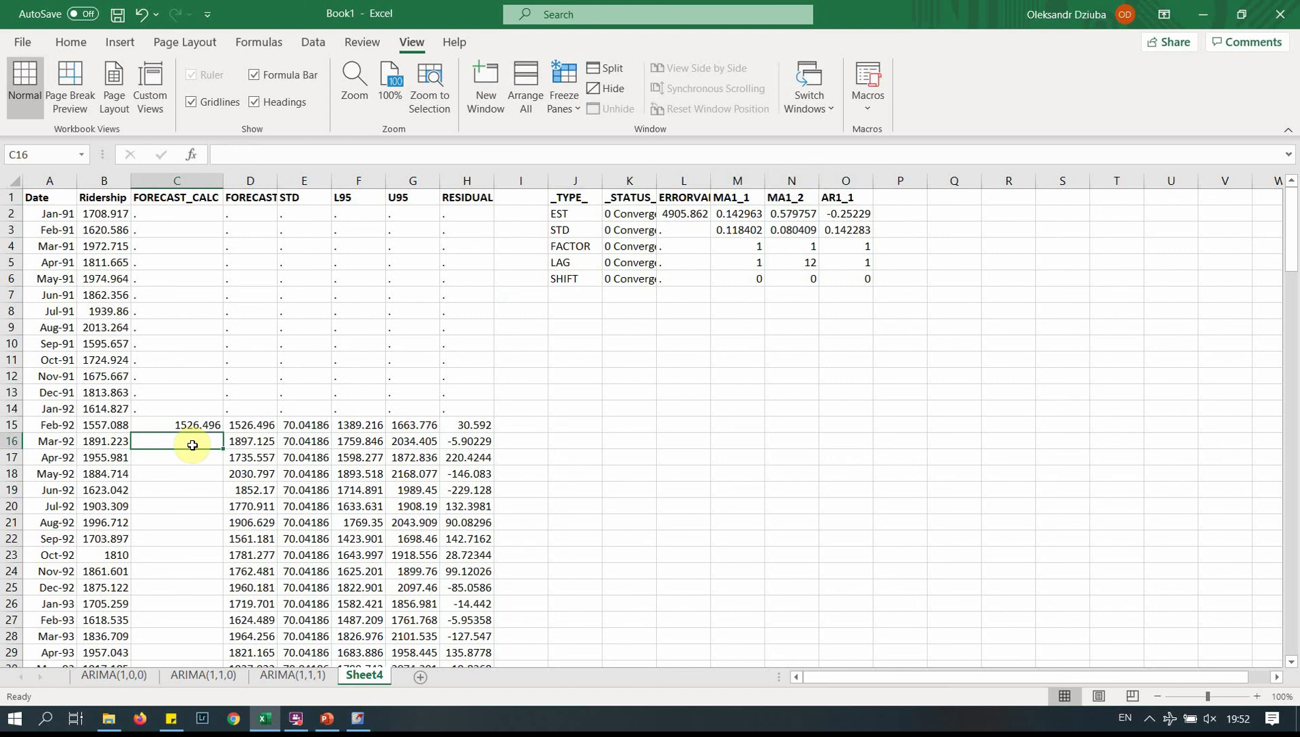
text(=)
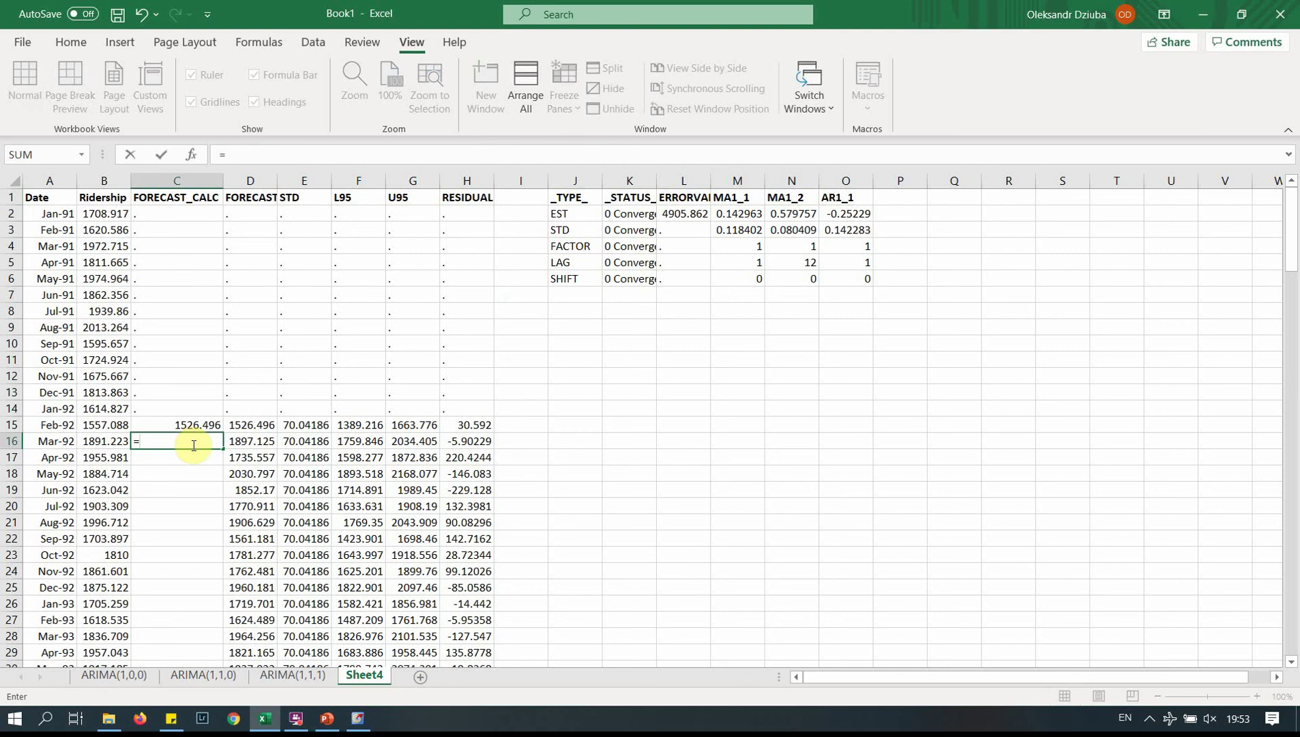
click(114, 428)
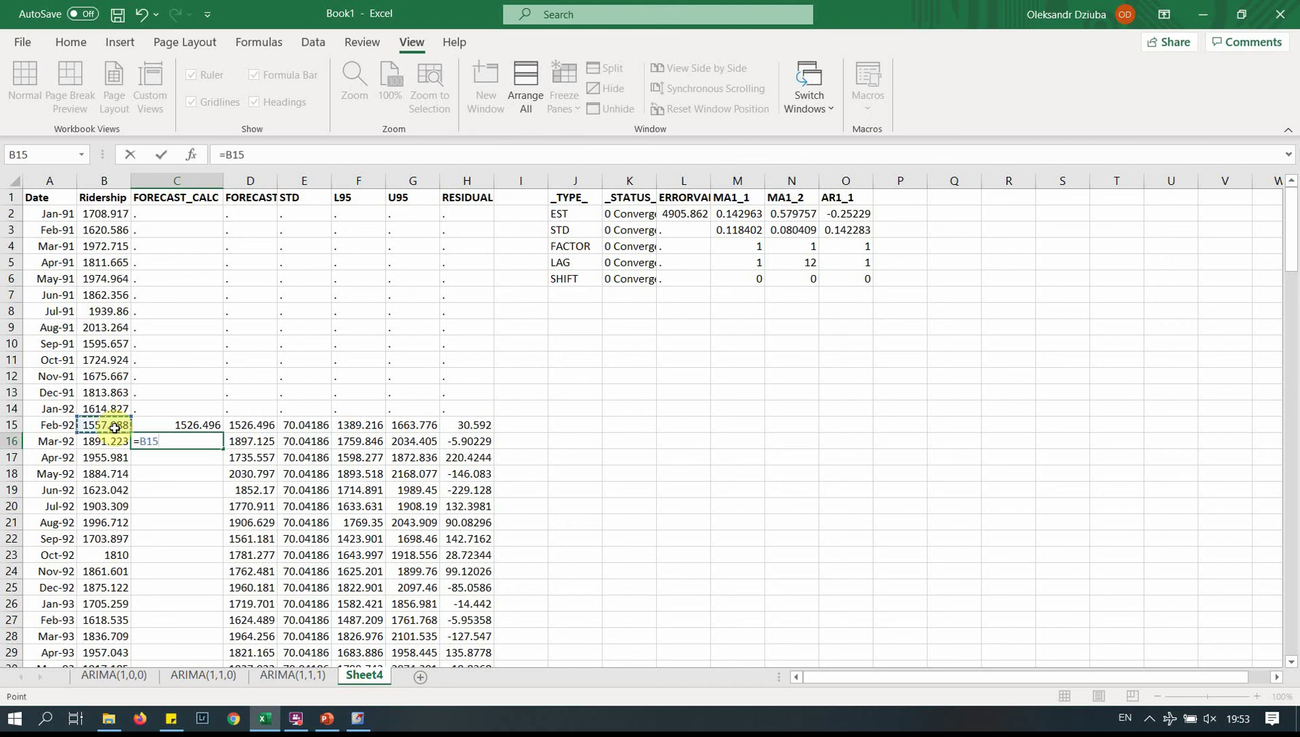
text(+()
click(115, 253)
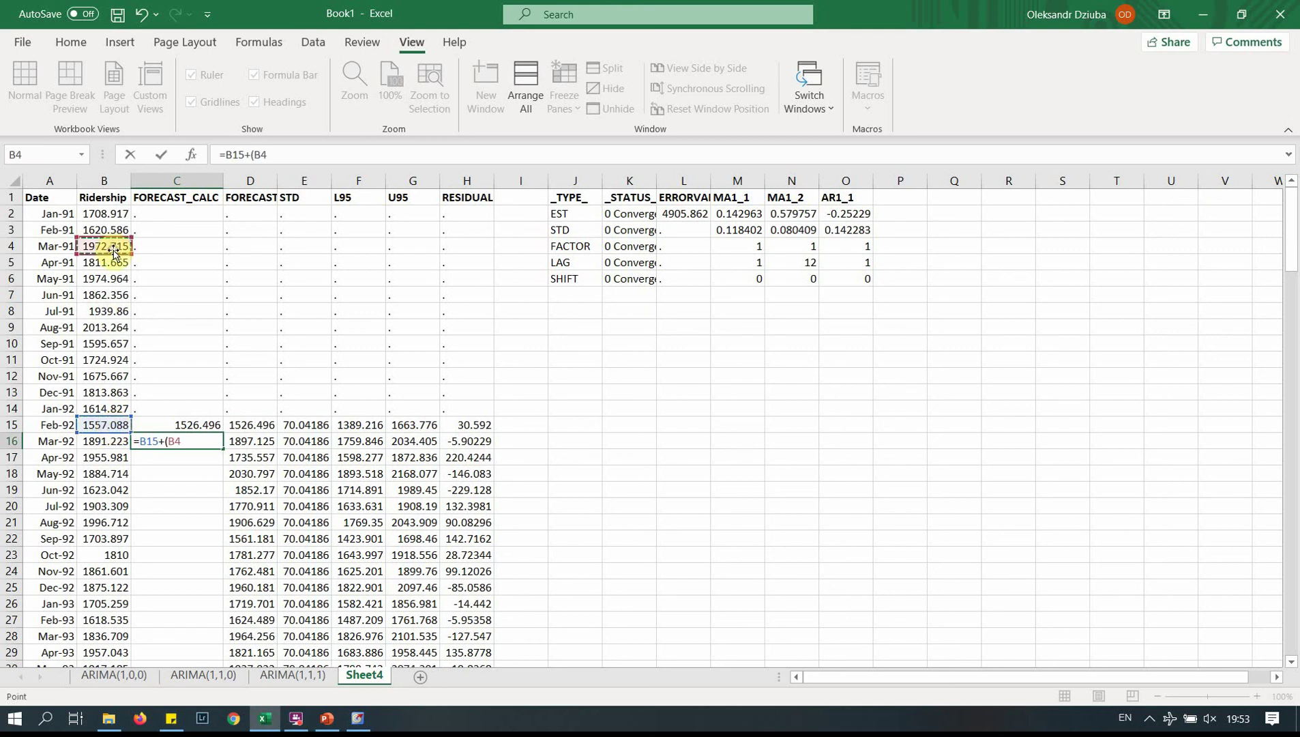
text(-)
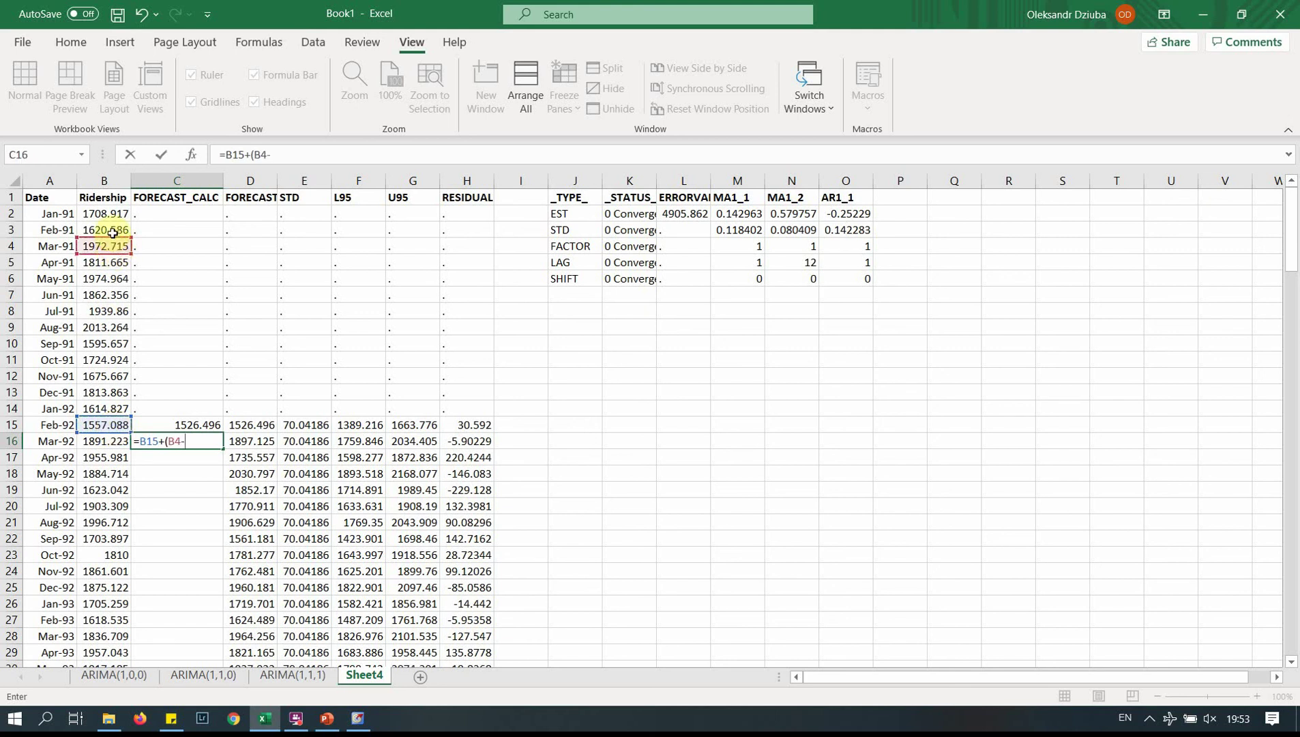
click(113, 232)
text())
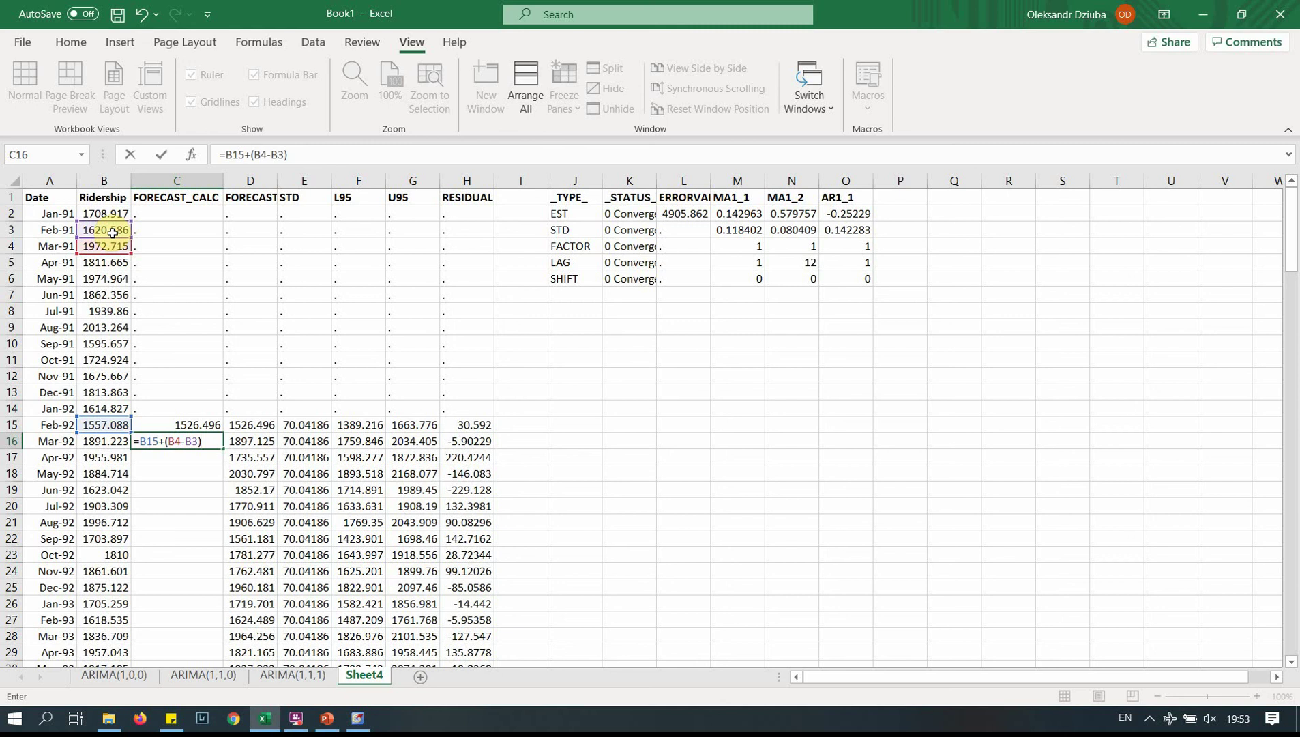
- Extend the C16 formula with the autoregressive term +((B15-B14)-(B3-B2))*O2, using the AR1_1 estimate
text(+(()
click(101, 425)
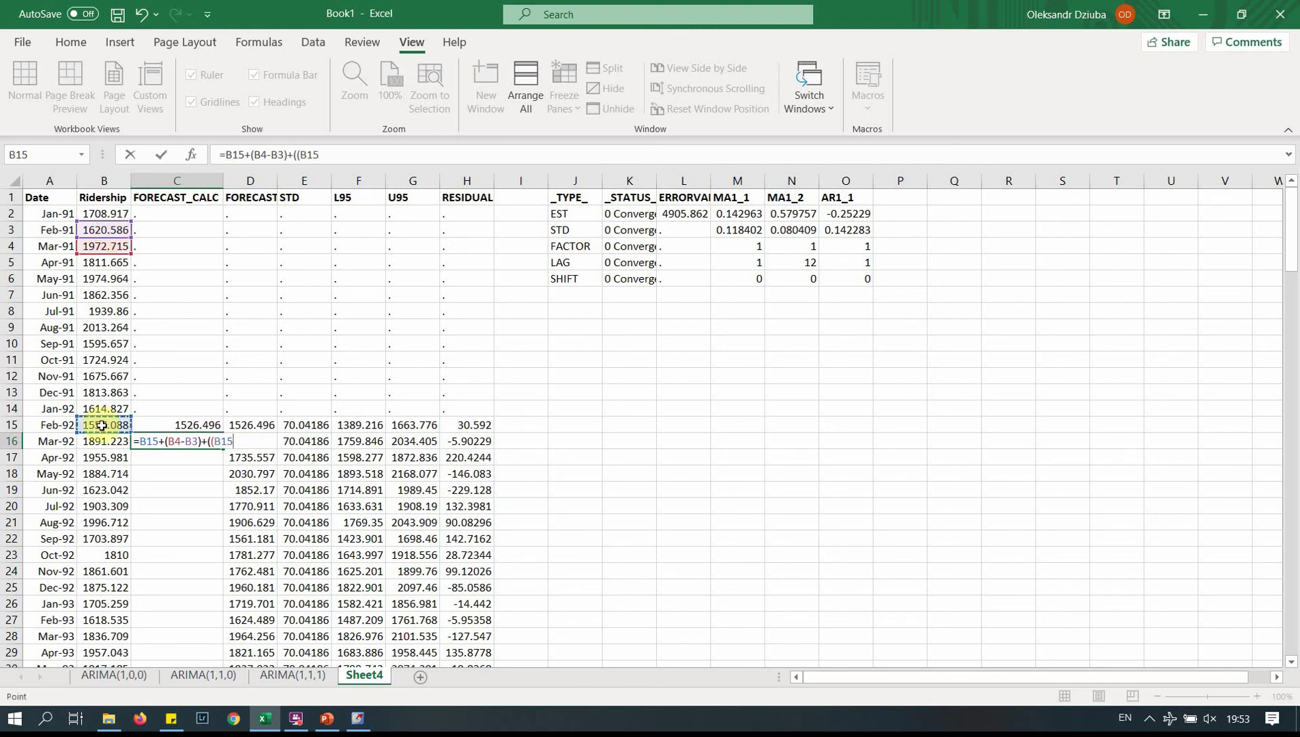
text(-)
click(106, 408)
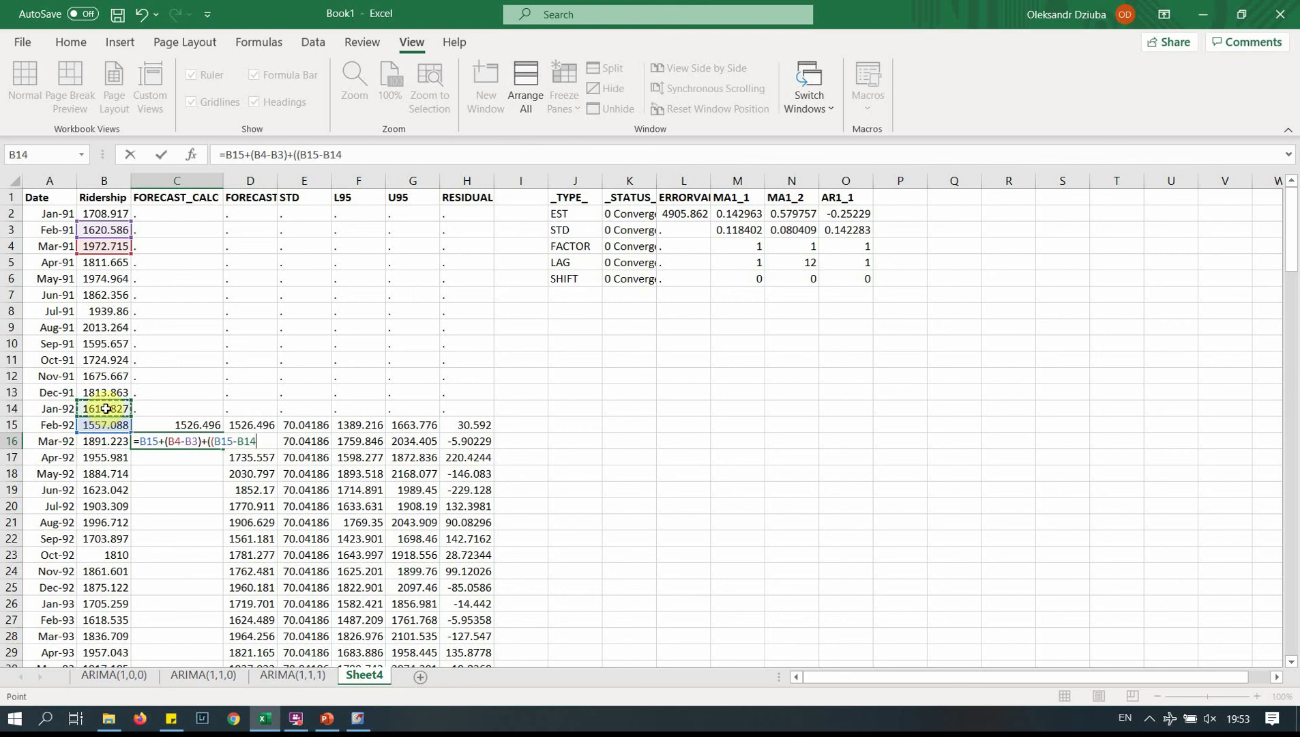
text()-()
click(103, 228)
text(-)
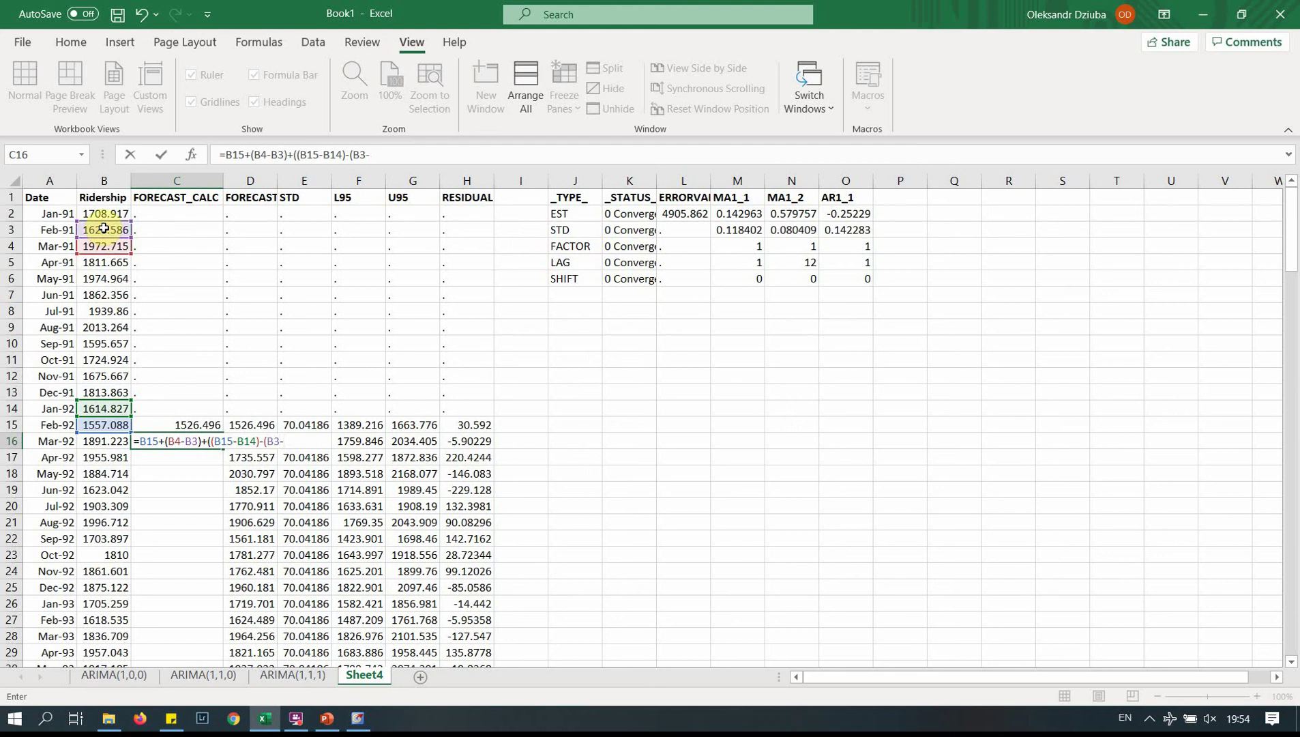
click(106, 216)
text())
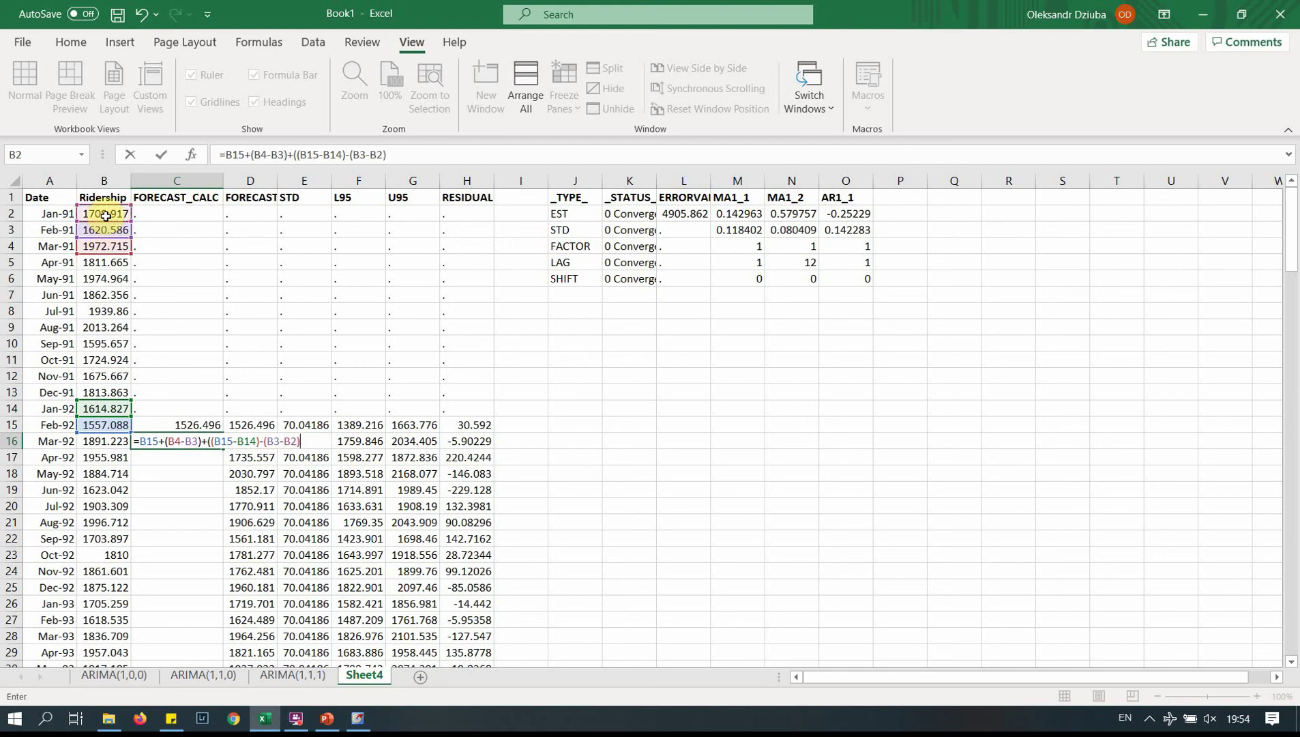
text()*)
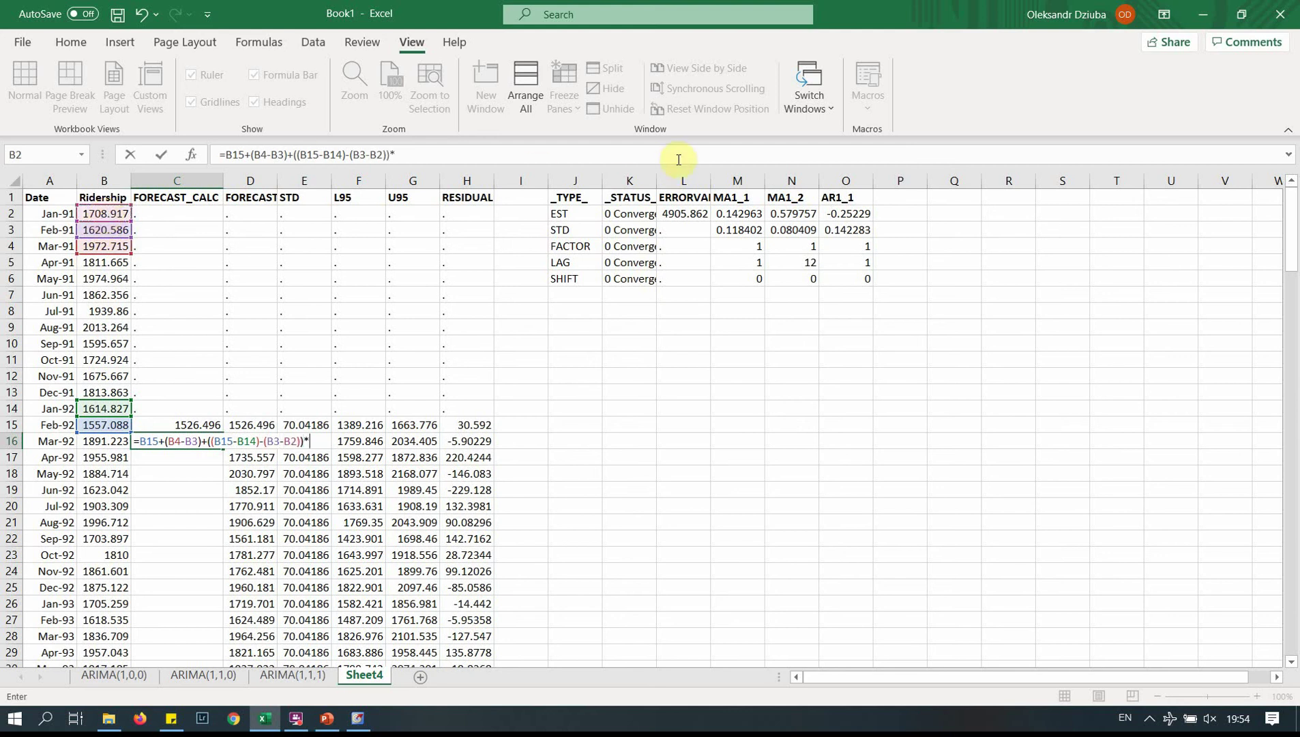
click(852, 212)
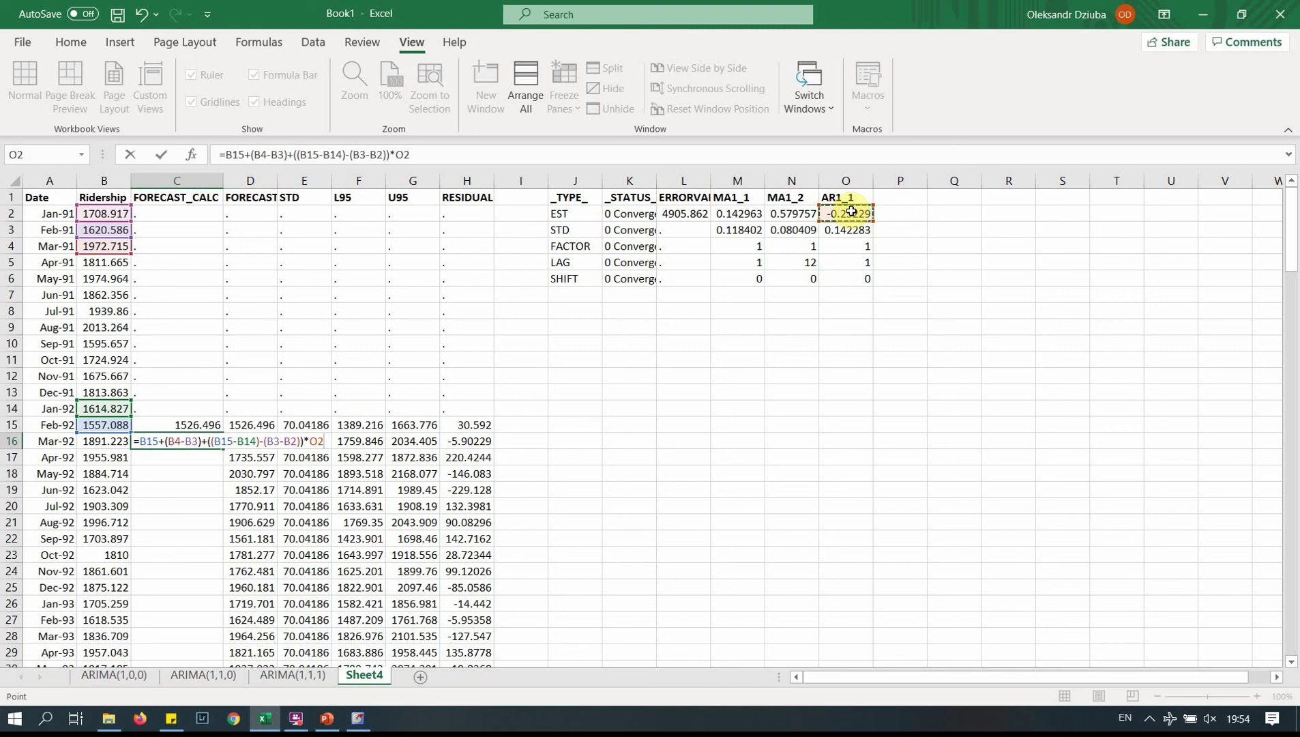
- Complete the C16 formula with the moving-average term -(B15-C15)*M2, using the MA1_1 estimate
text(-)
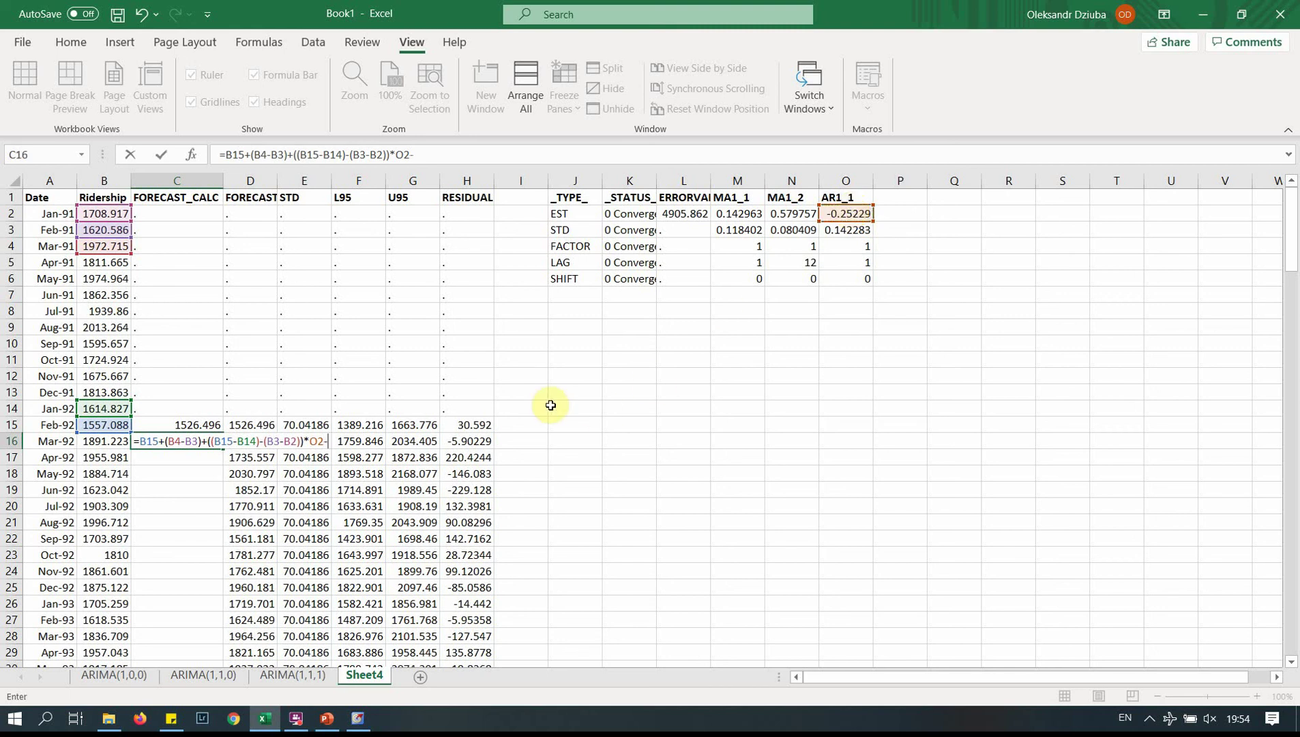
text(()
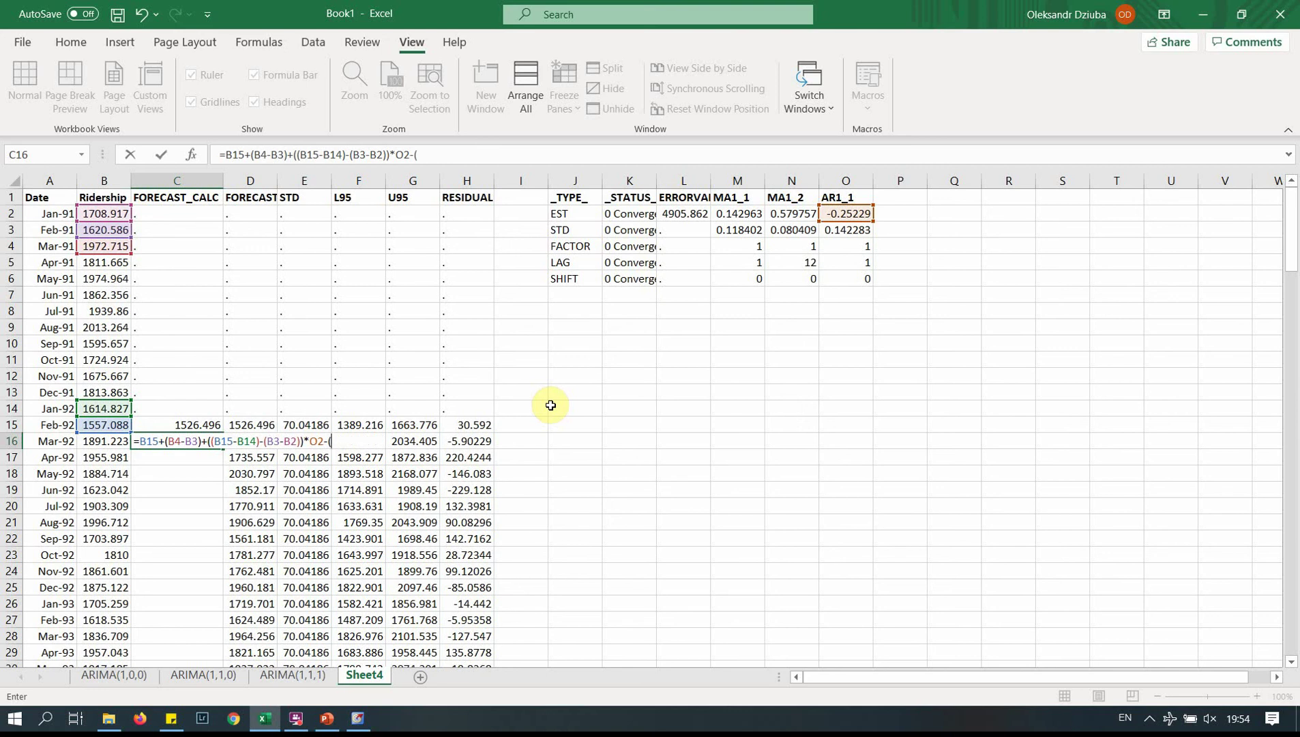
click(105, 425)
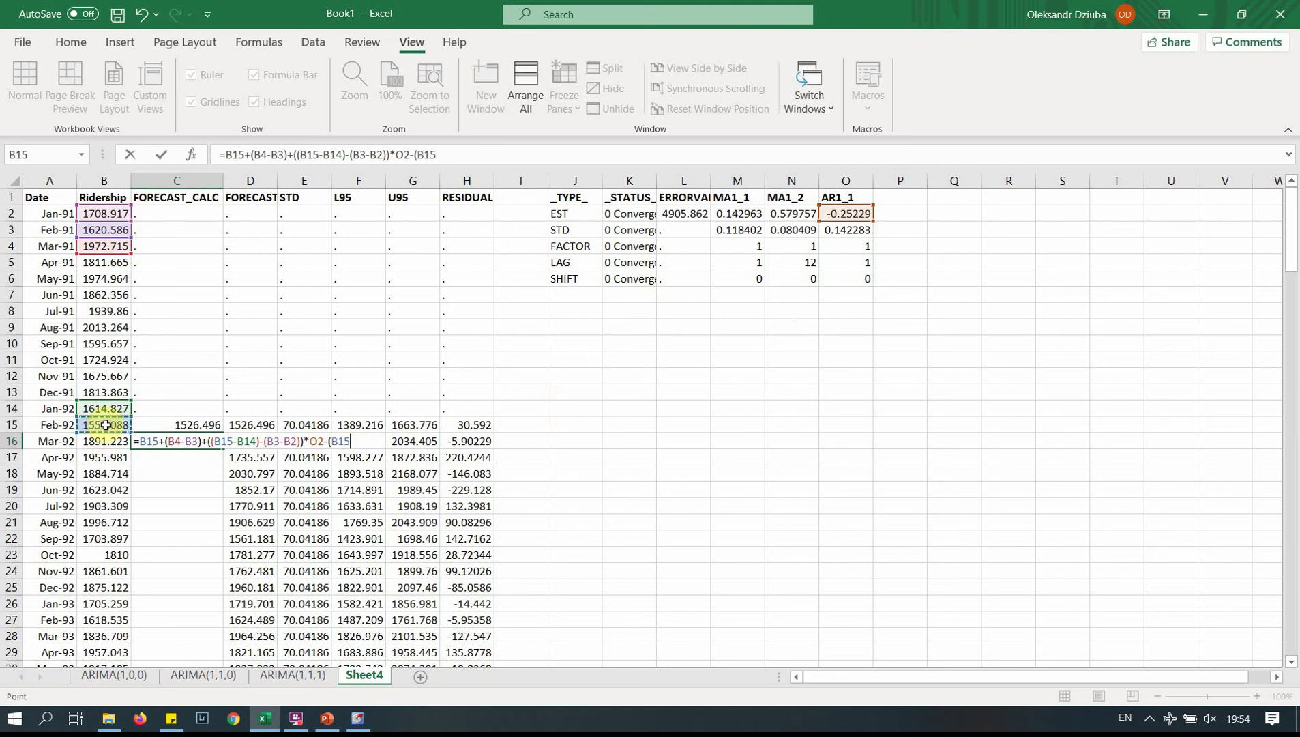
text(-)
click(189, 426)
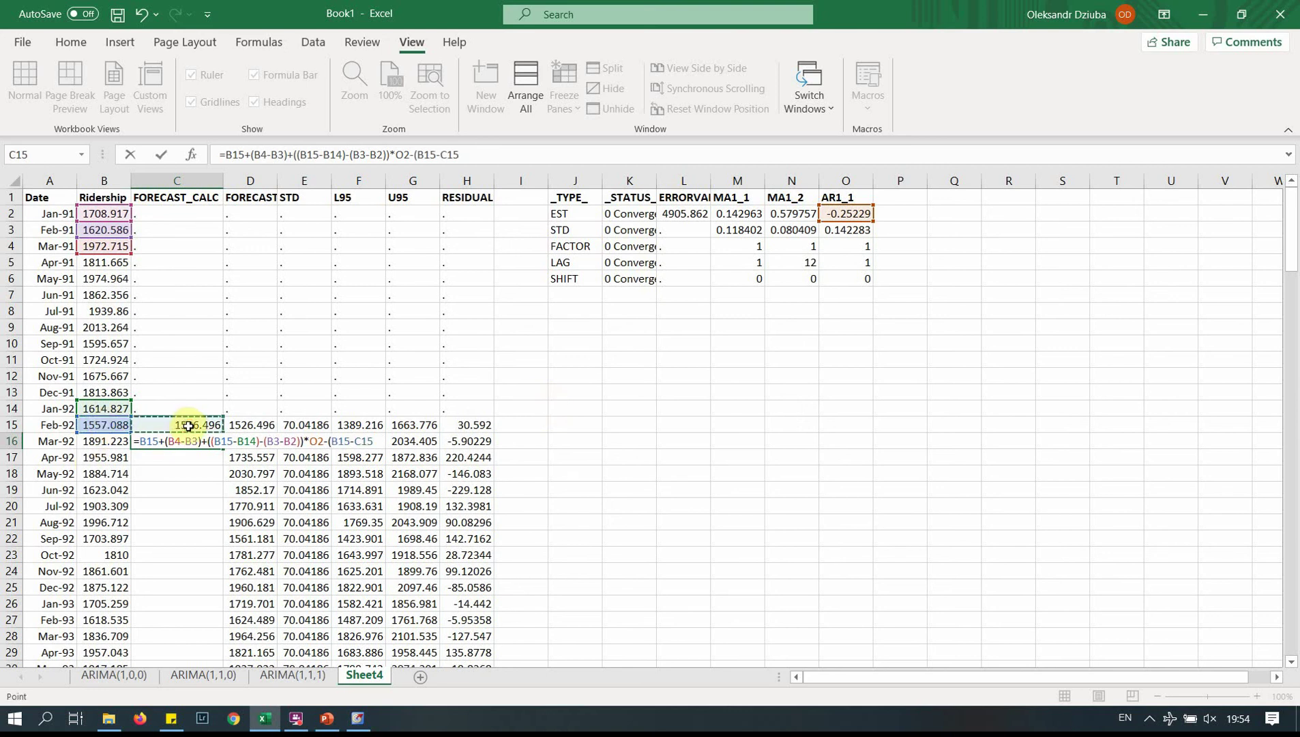
text())
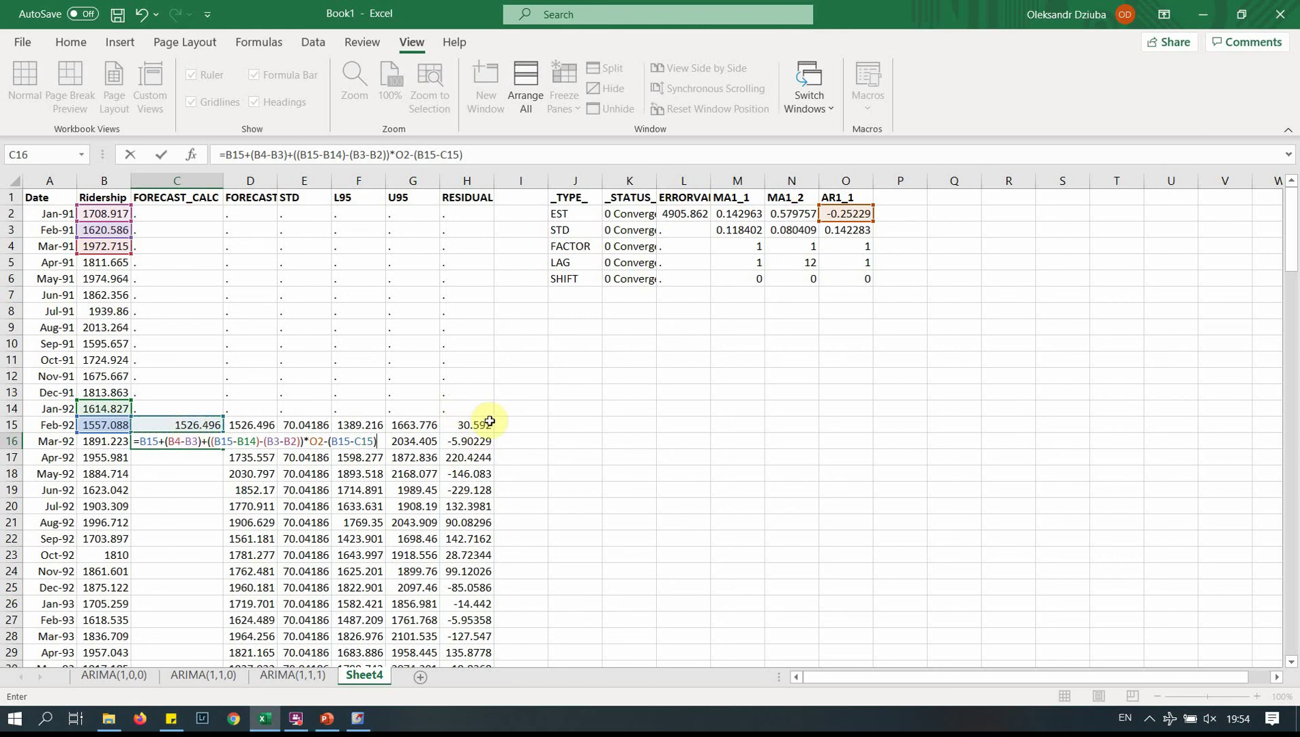
text(*)
click(744, 216)
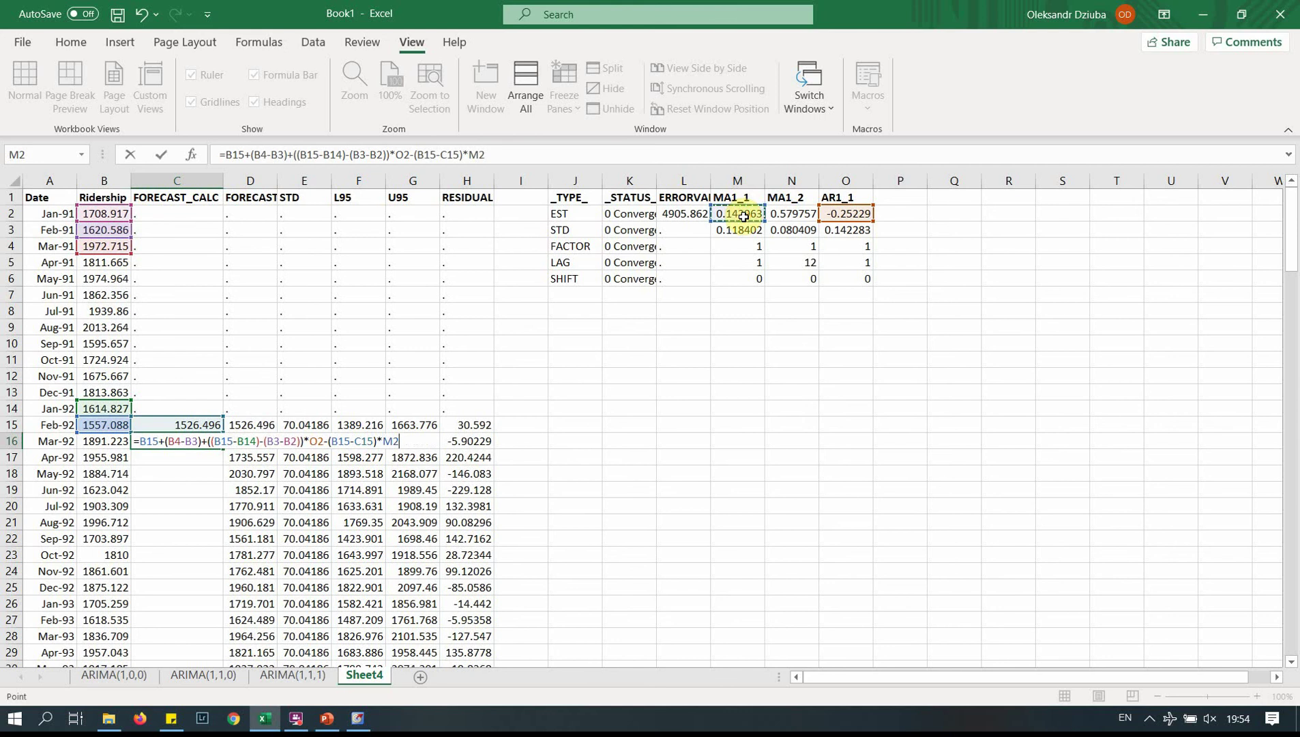
key(Return)
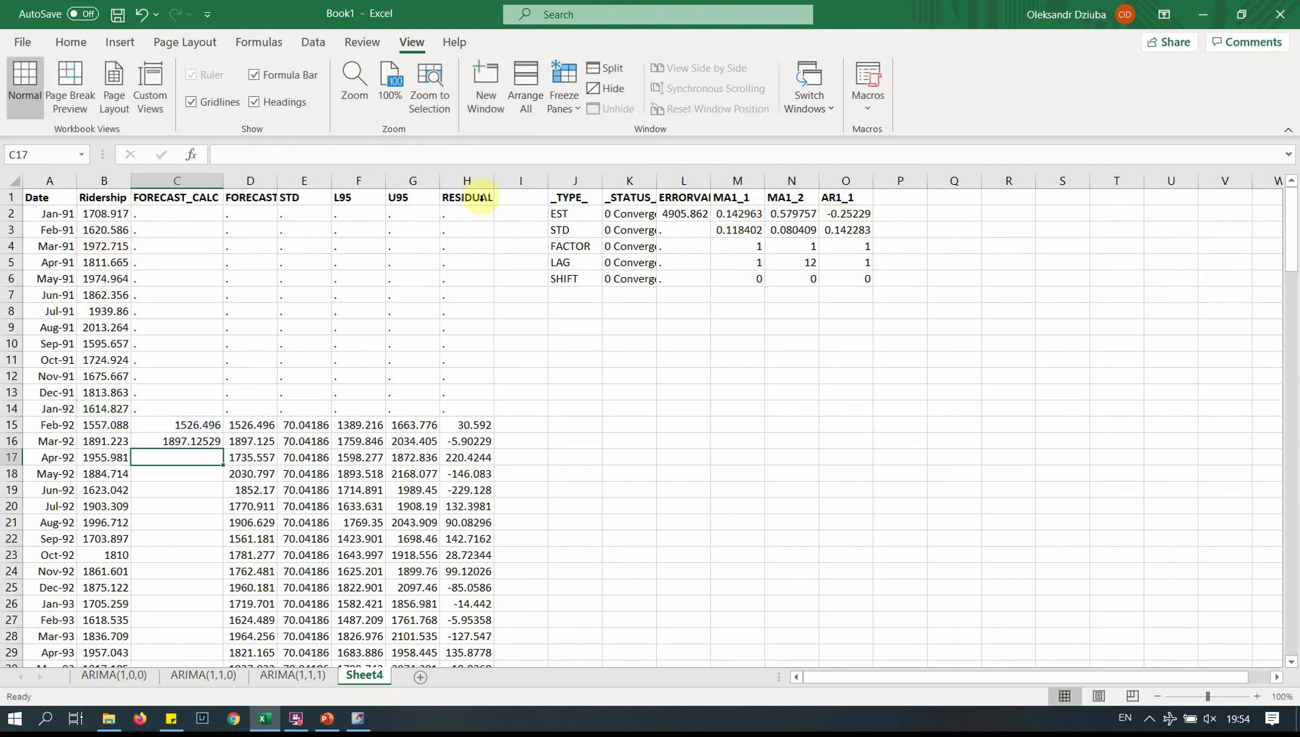
- Fit the FORECAST column's width to its content and compare the Mar-92 calculated value with the SAS forecast
double_click(280, 182)
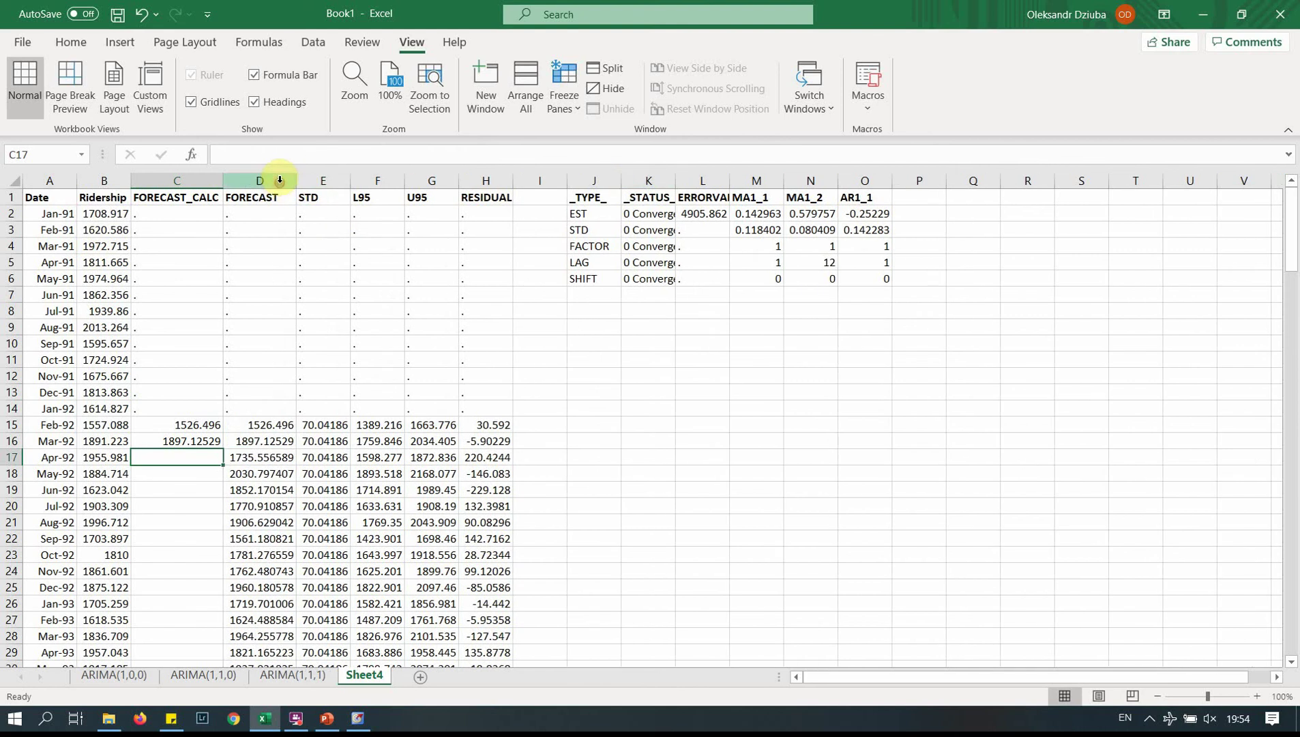
click(197, 444)
key(Right)
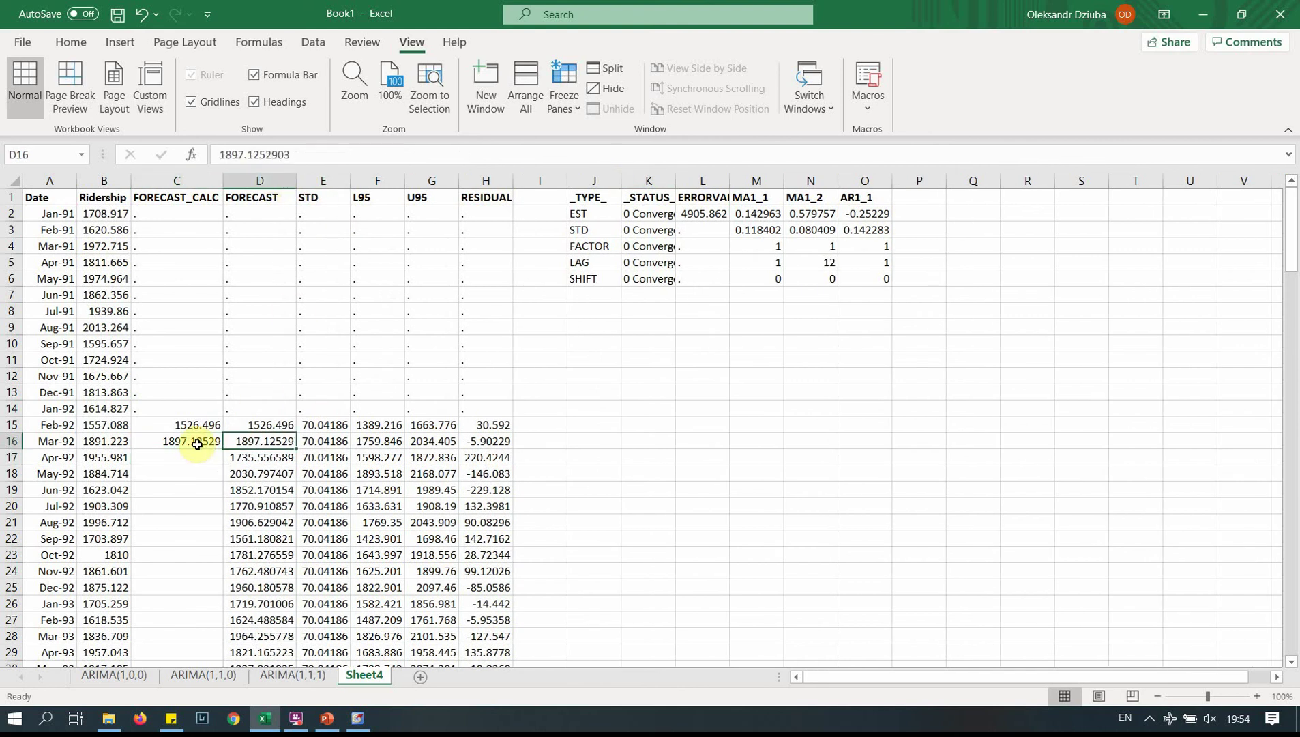
- Lock the rows of the parameter references in the C16 formula as O$2 and M$2
click(197, 445)
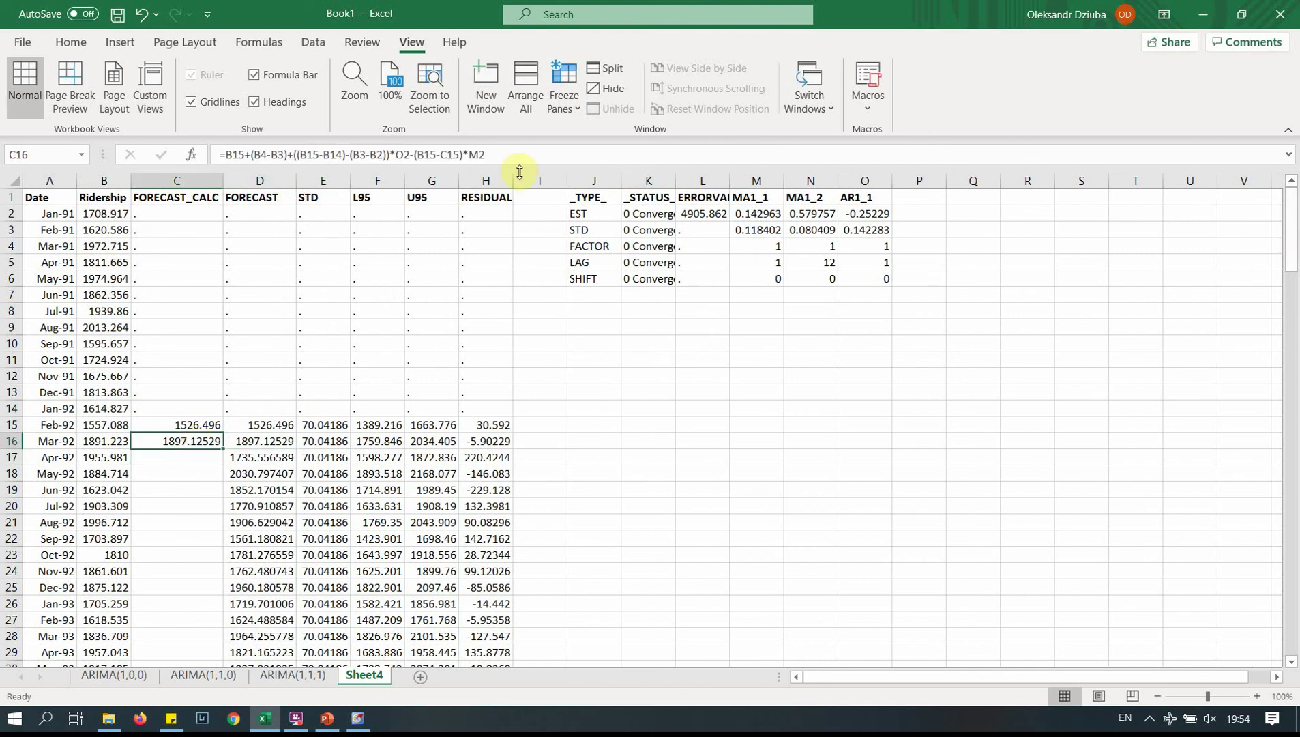
click(401, 156)
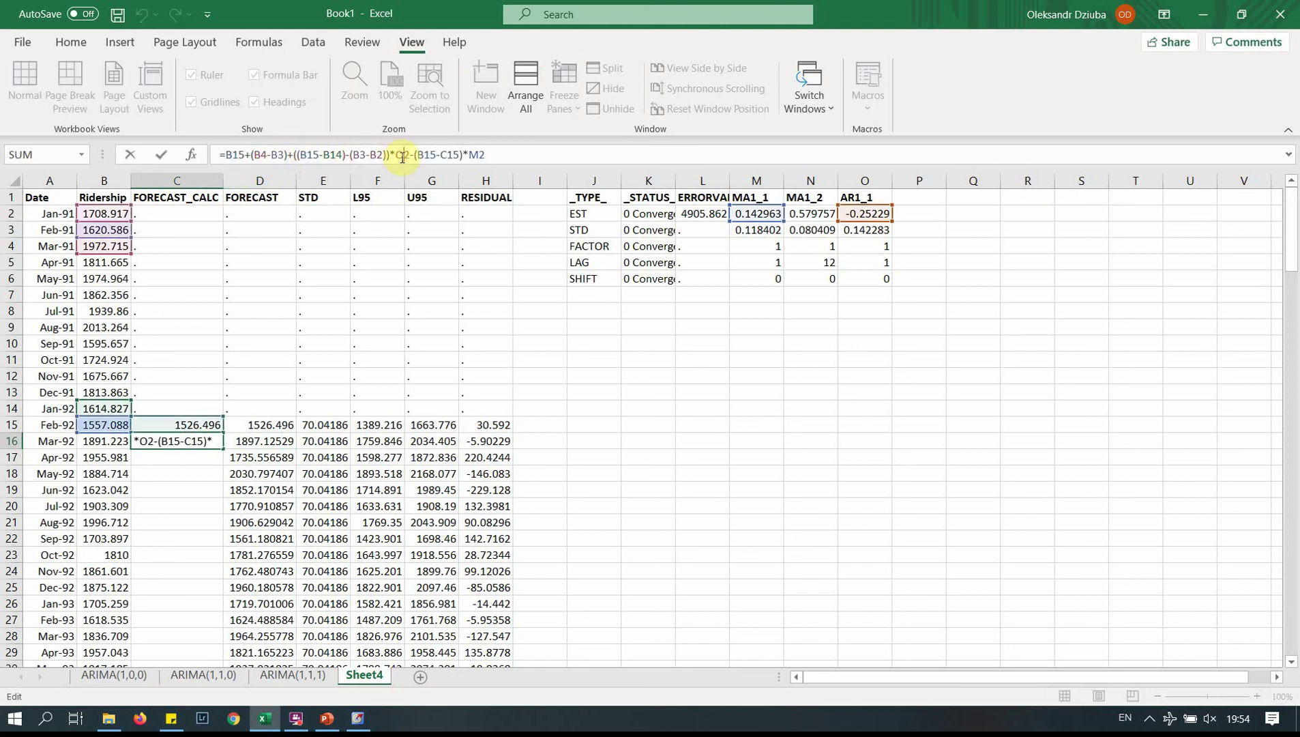
text($)
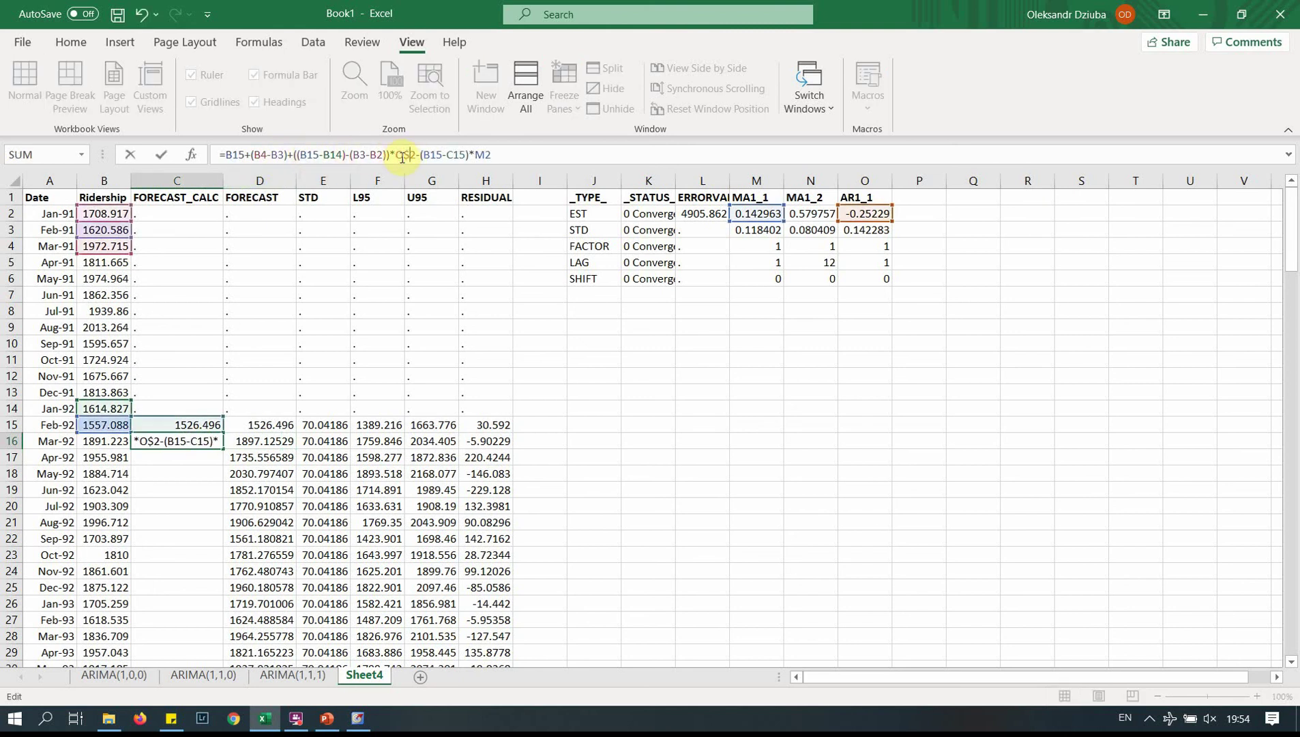
click(486, 154)
text($2)
key(Return)
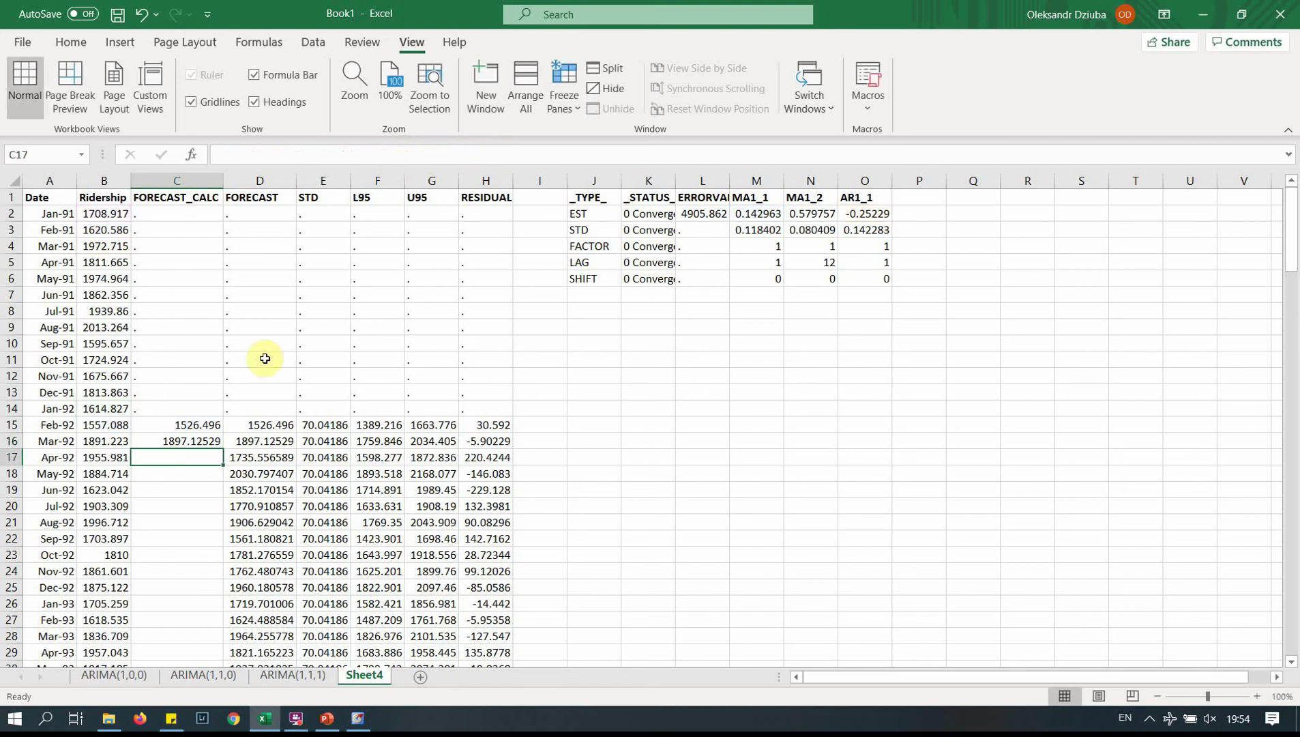
- Fill the C16 formula down to the Feb-93 row in C27 and inspect the formula in C27
click(210, 442)
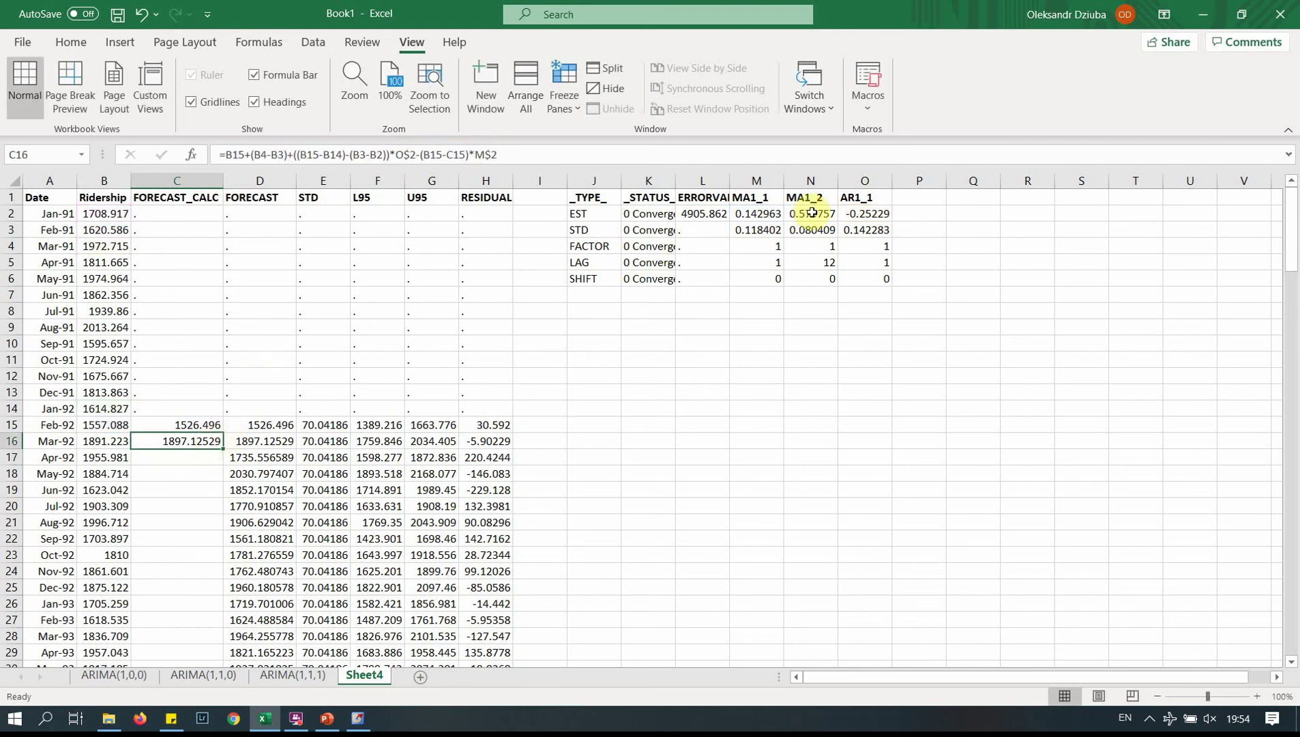
drag(1291, 240, 1296, 280)
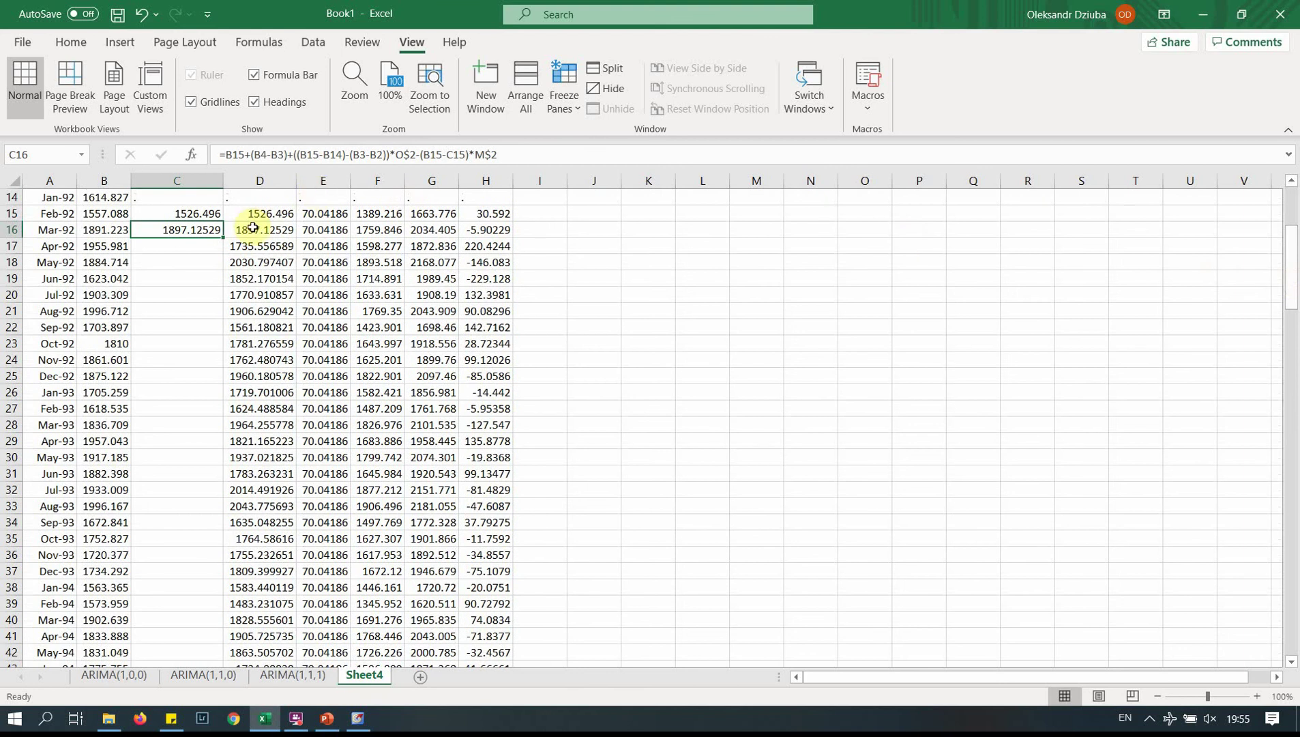
drag(224, 238, 211, 410)
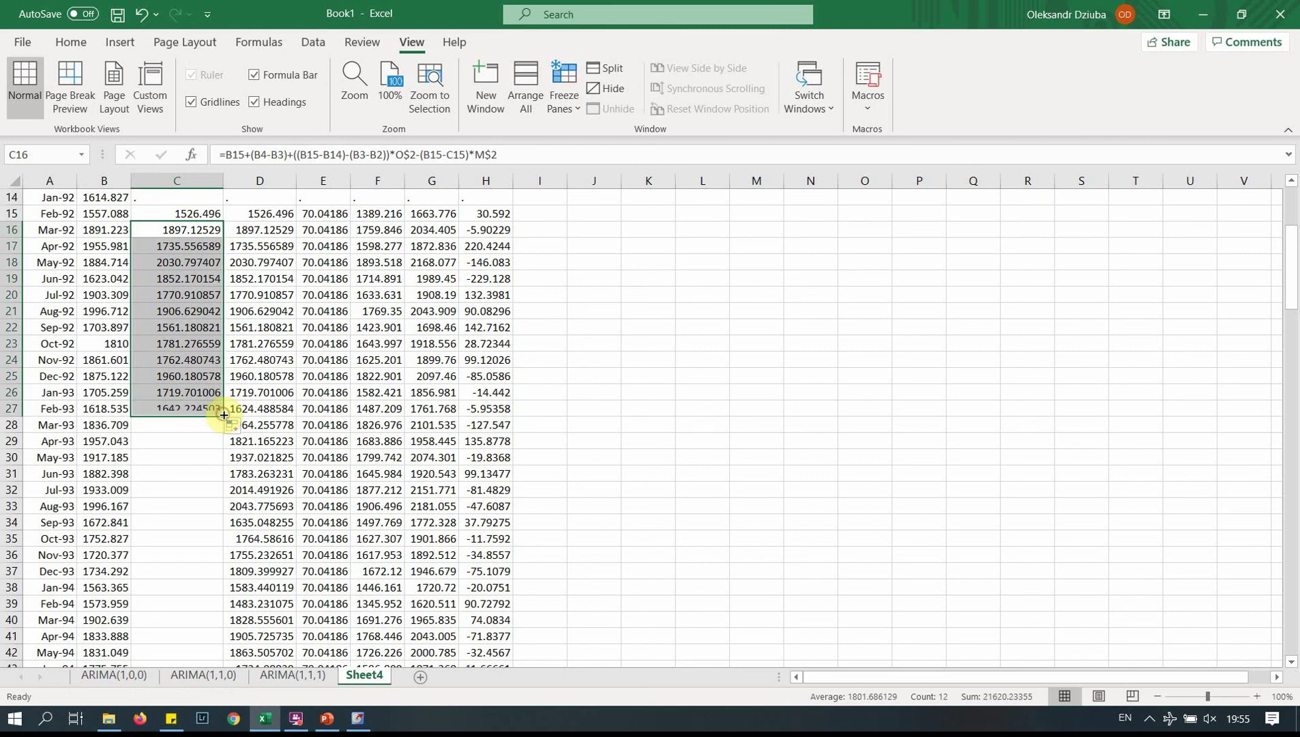
click(203, 410)
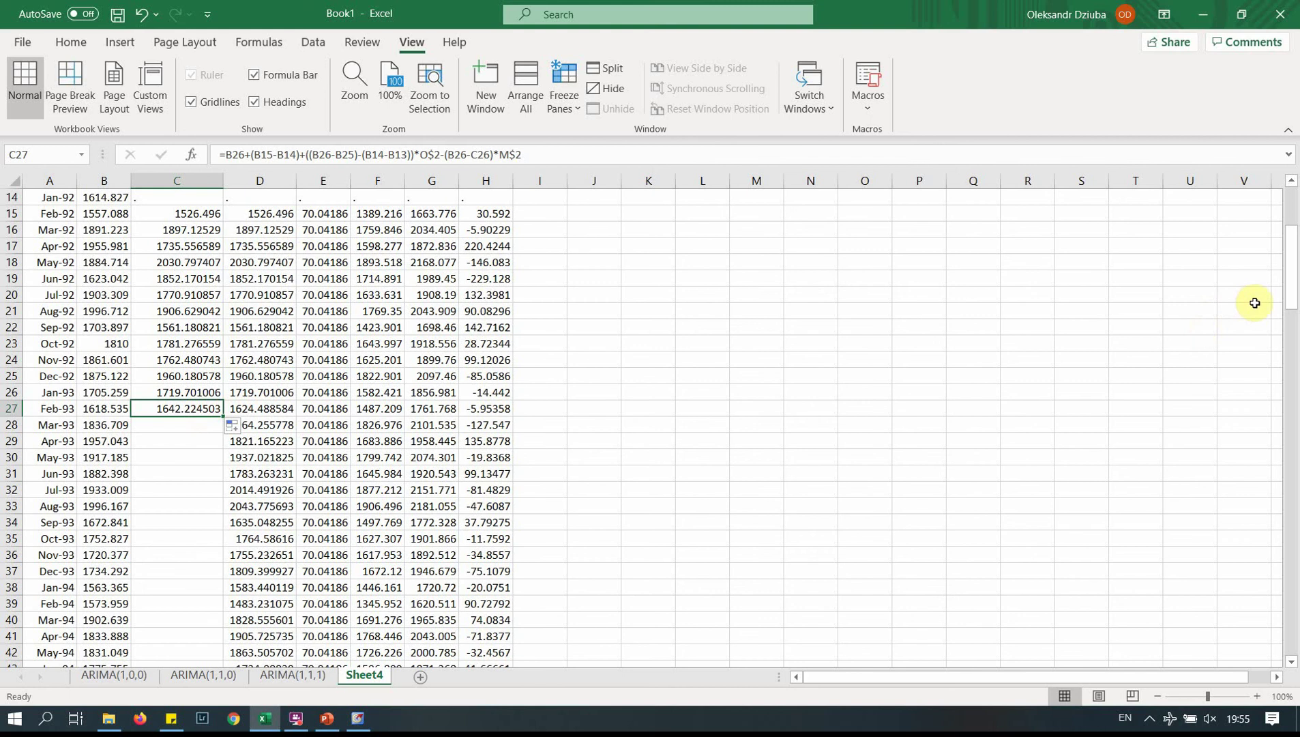
drag(1291, 291, 1293, 273)
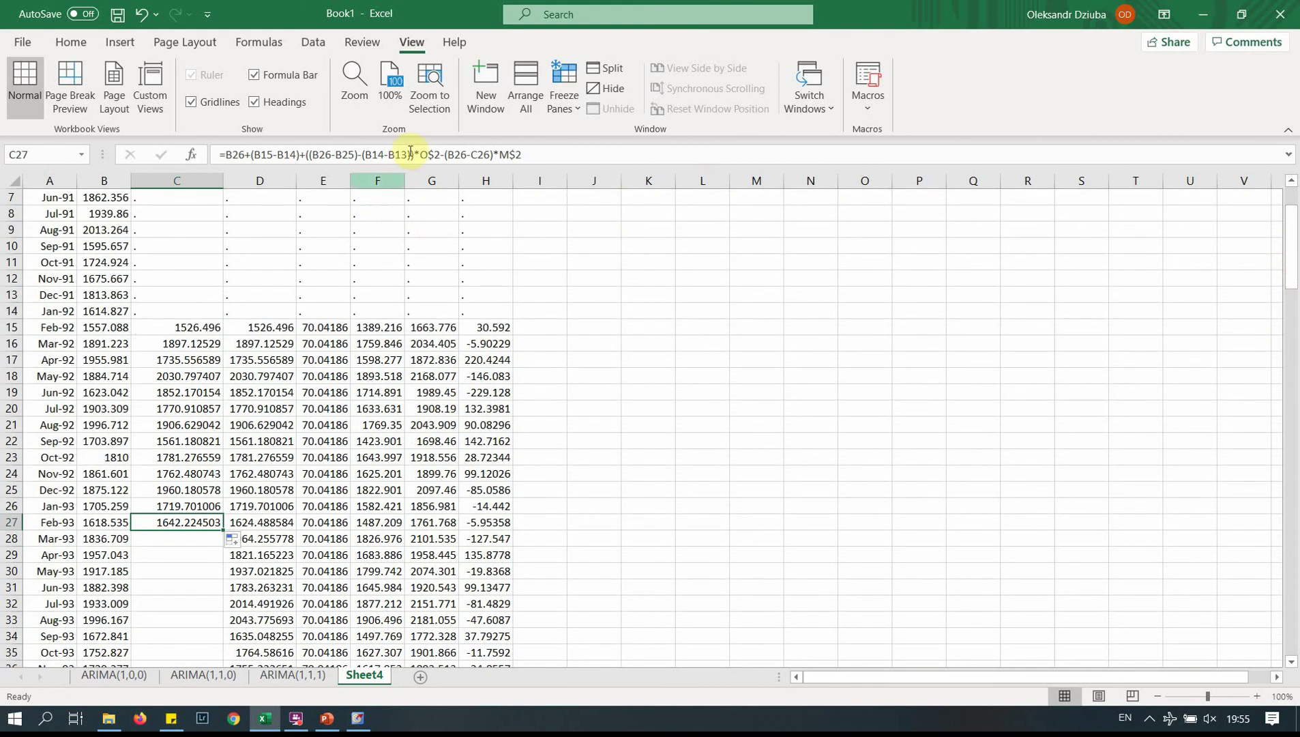
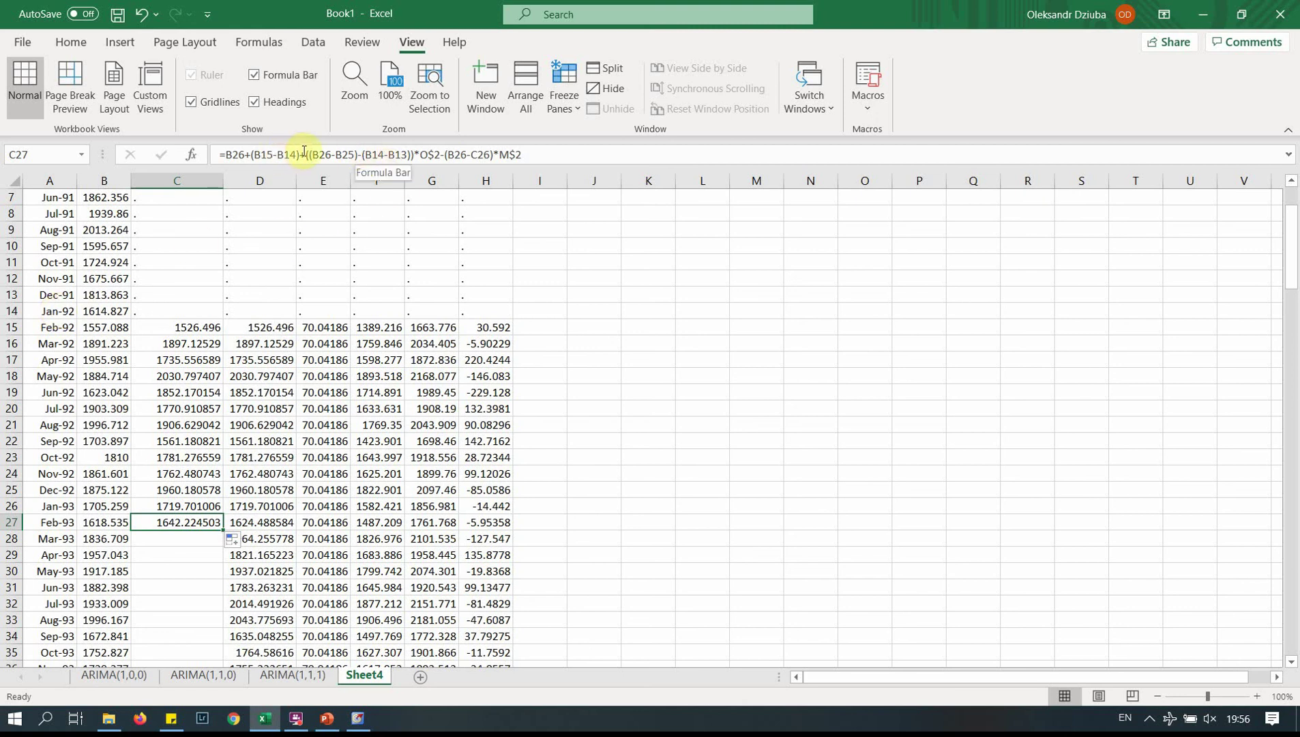
click(445, 156)
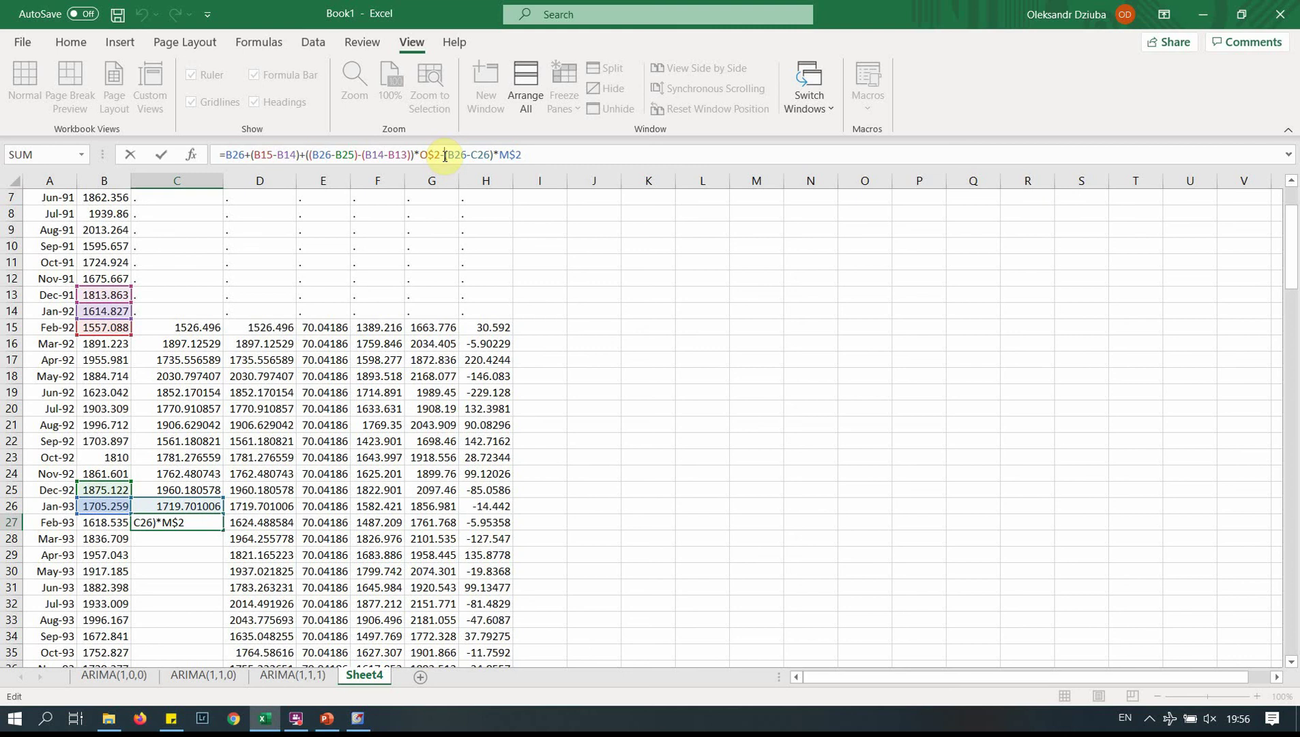
click(445, 155)
text(-)
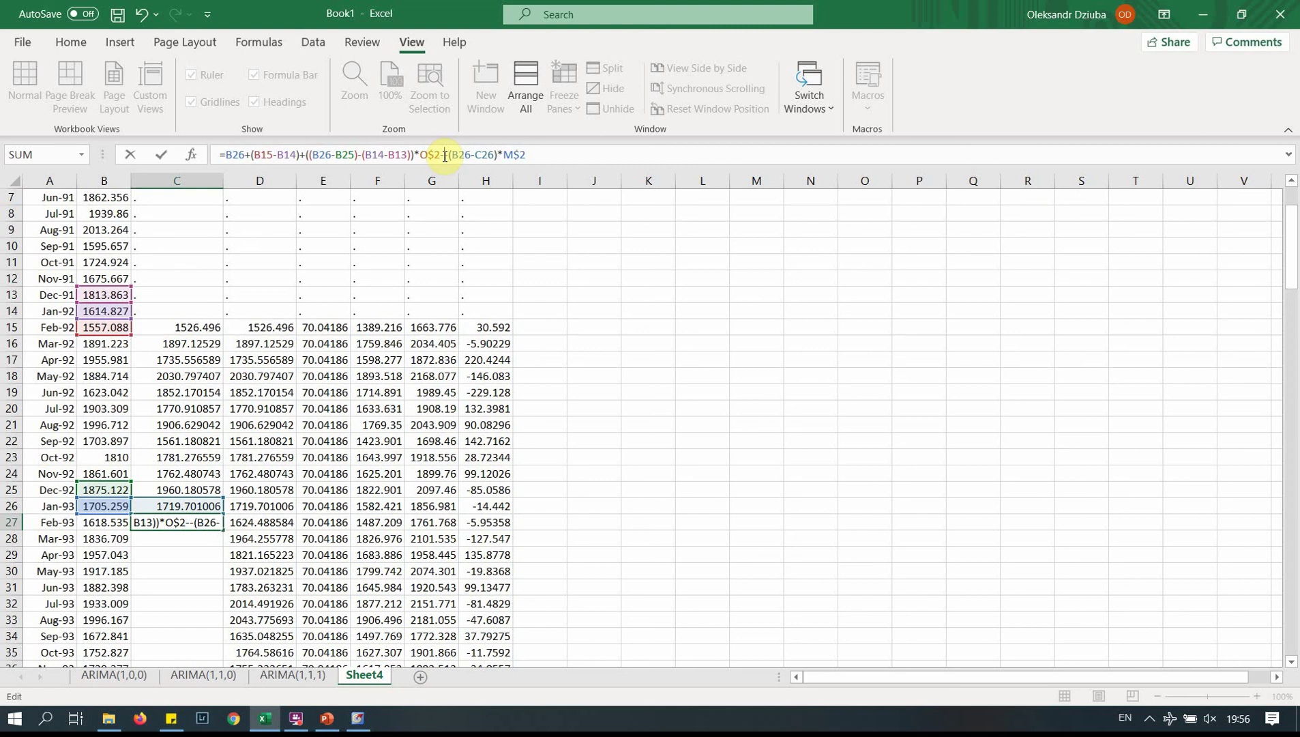
key(Home)
click(445, 156)
key(BackSpace)
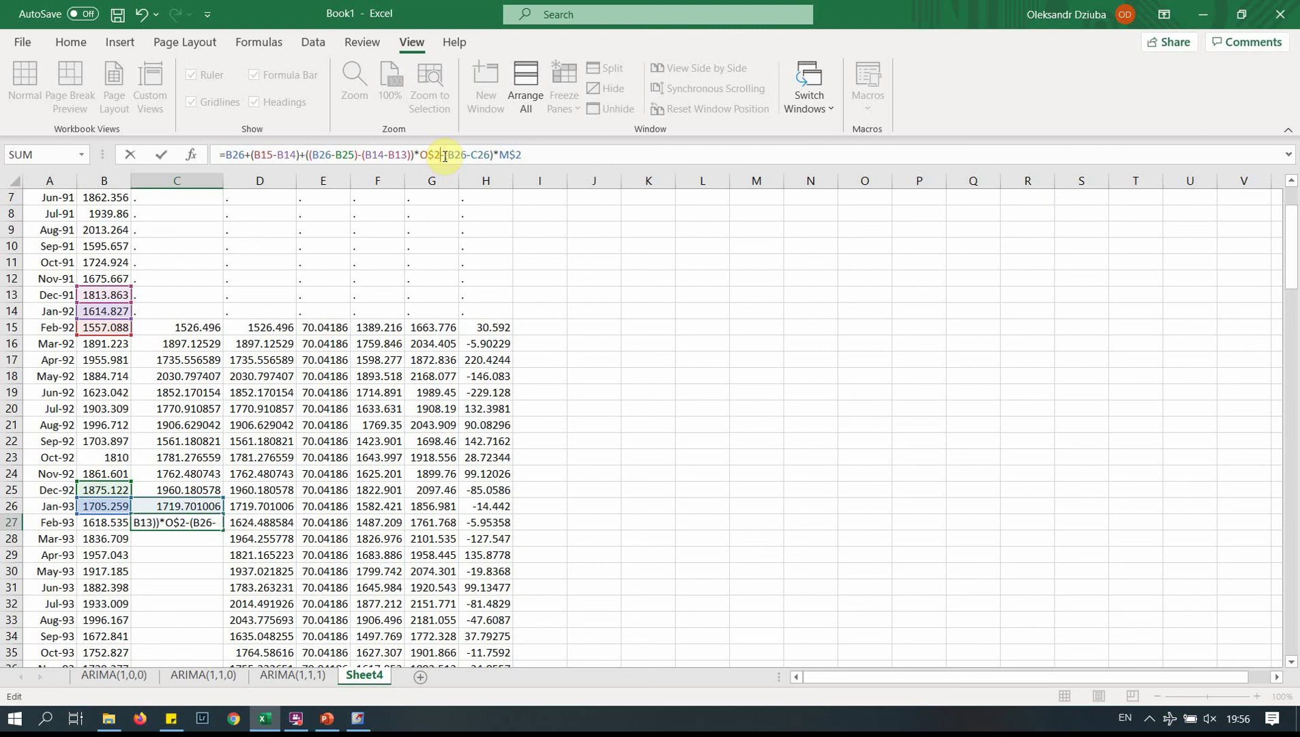
- Append the term -(B15-C15) to the end of the Feb-93 forecast formula in C27
click(543, 154)
text(-)
text(()
click(112, 331)
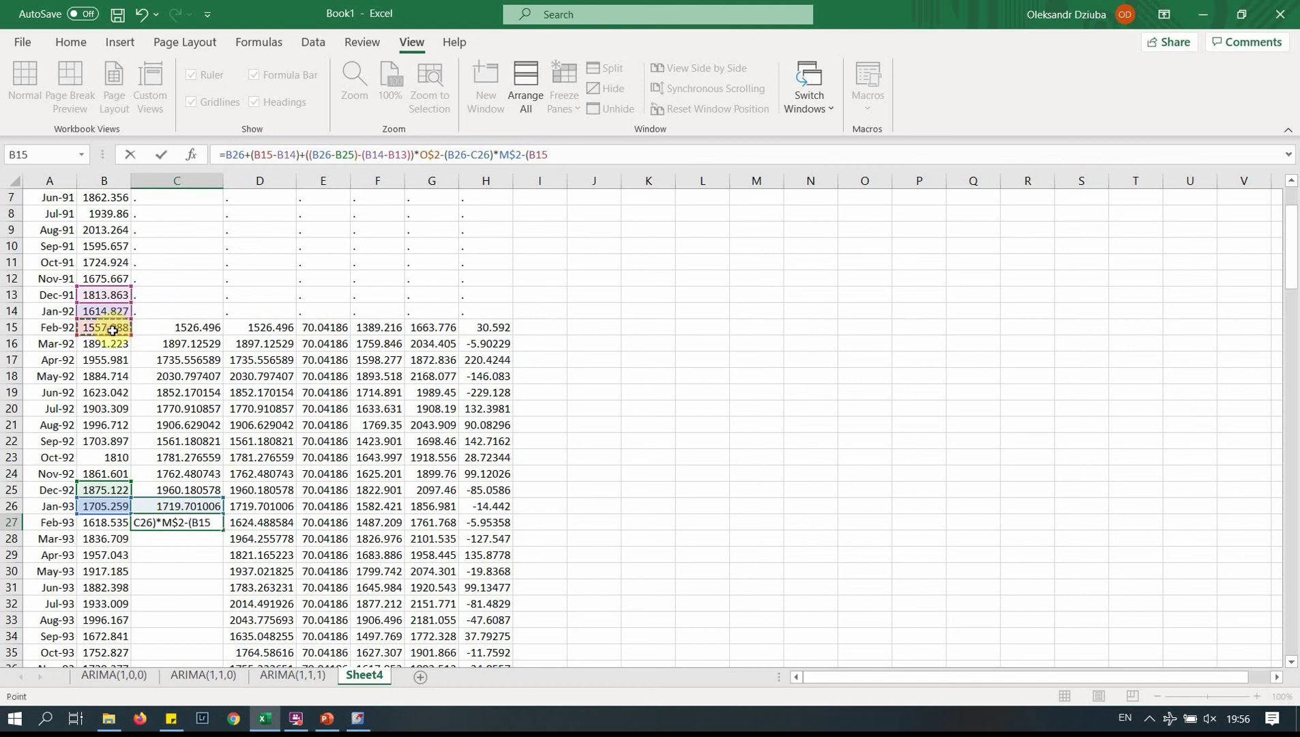
text(-)
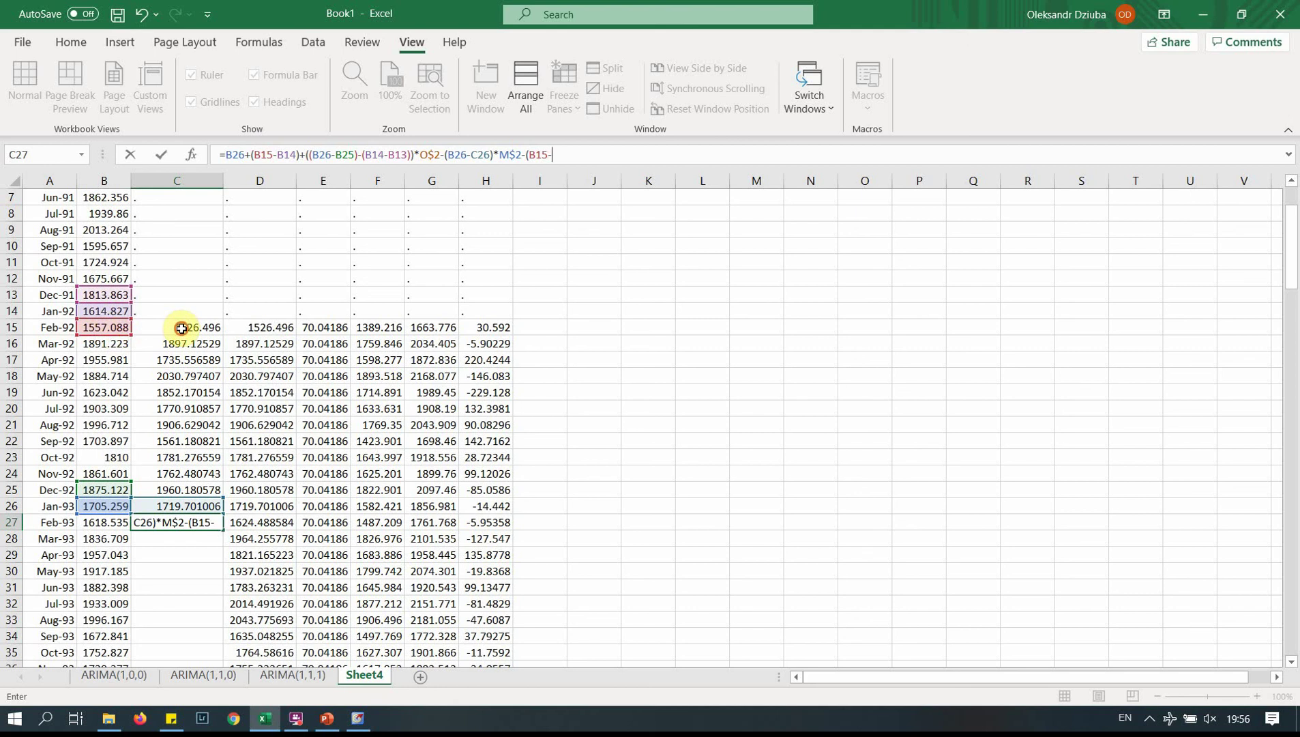
click(182, 329)
text())
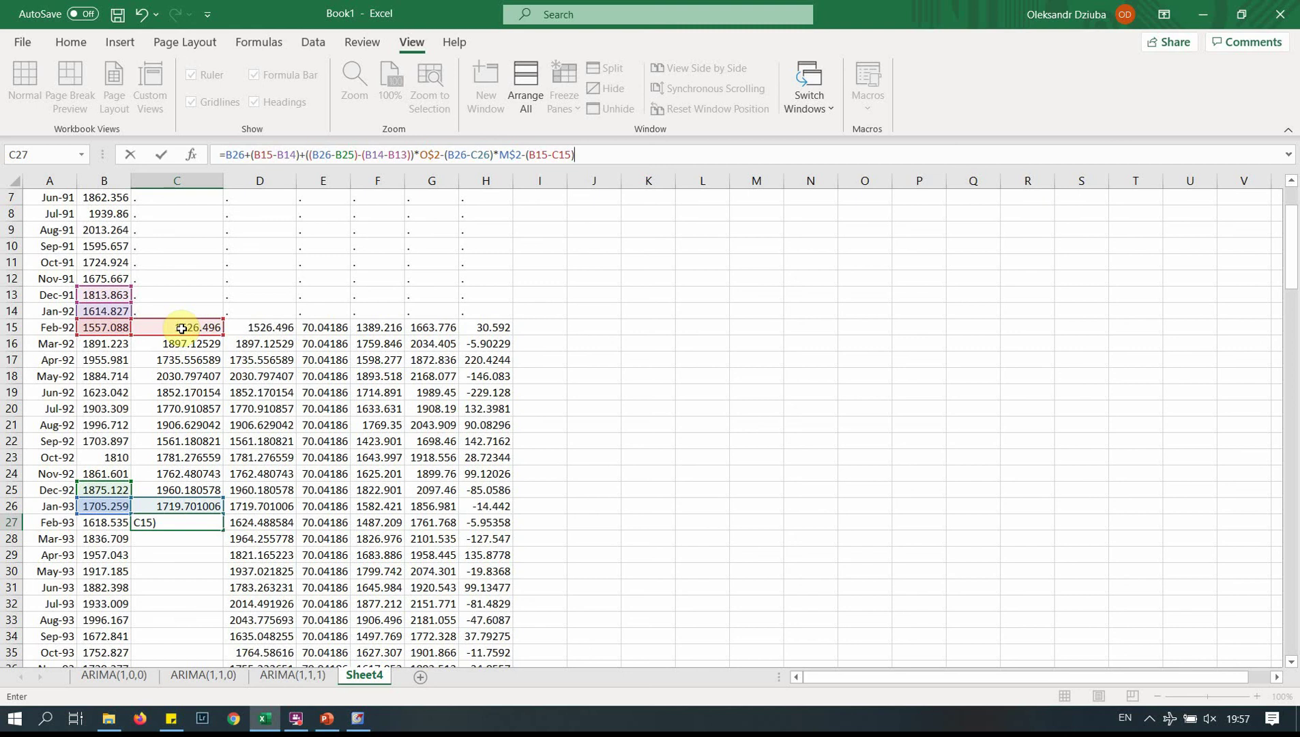
- Replace the trailing (B15-C15) in the C27 formula with (B16-C16)*N2, using the MA1_2 estimate
click(540, 155)
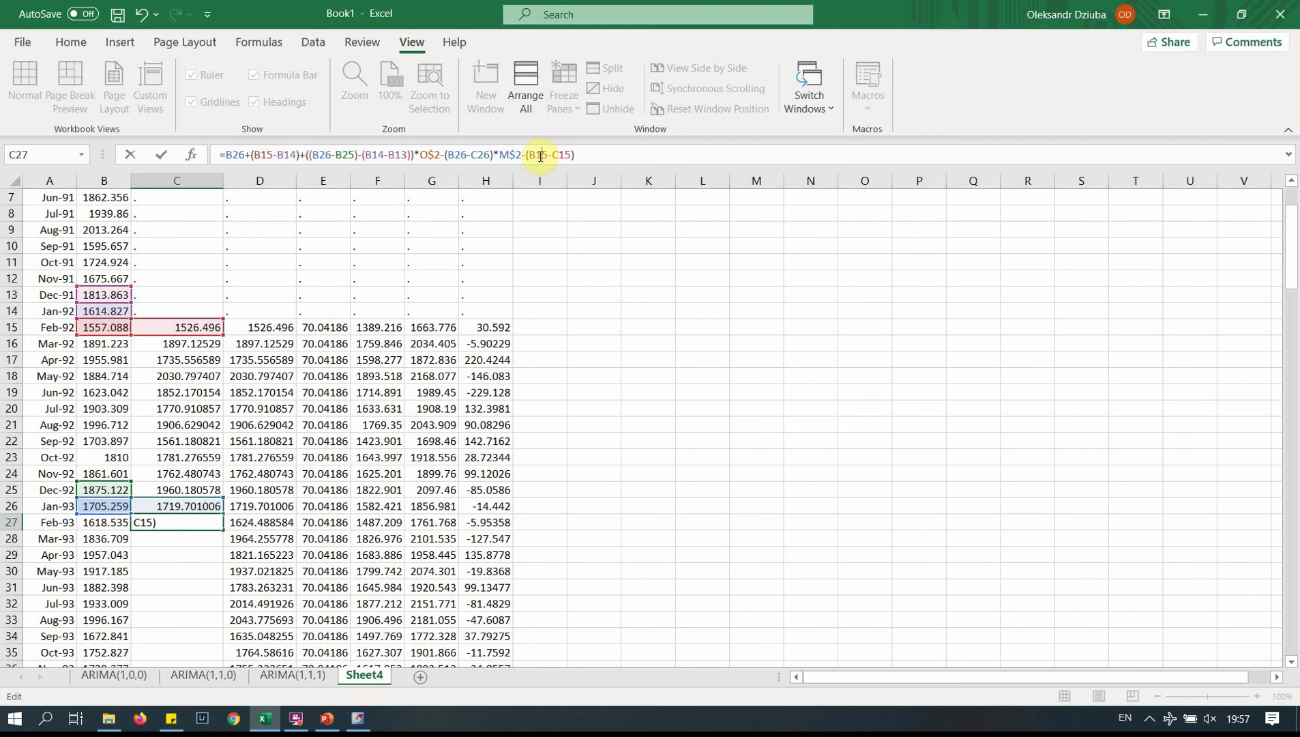
drag(609, 155, 528, 155)
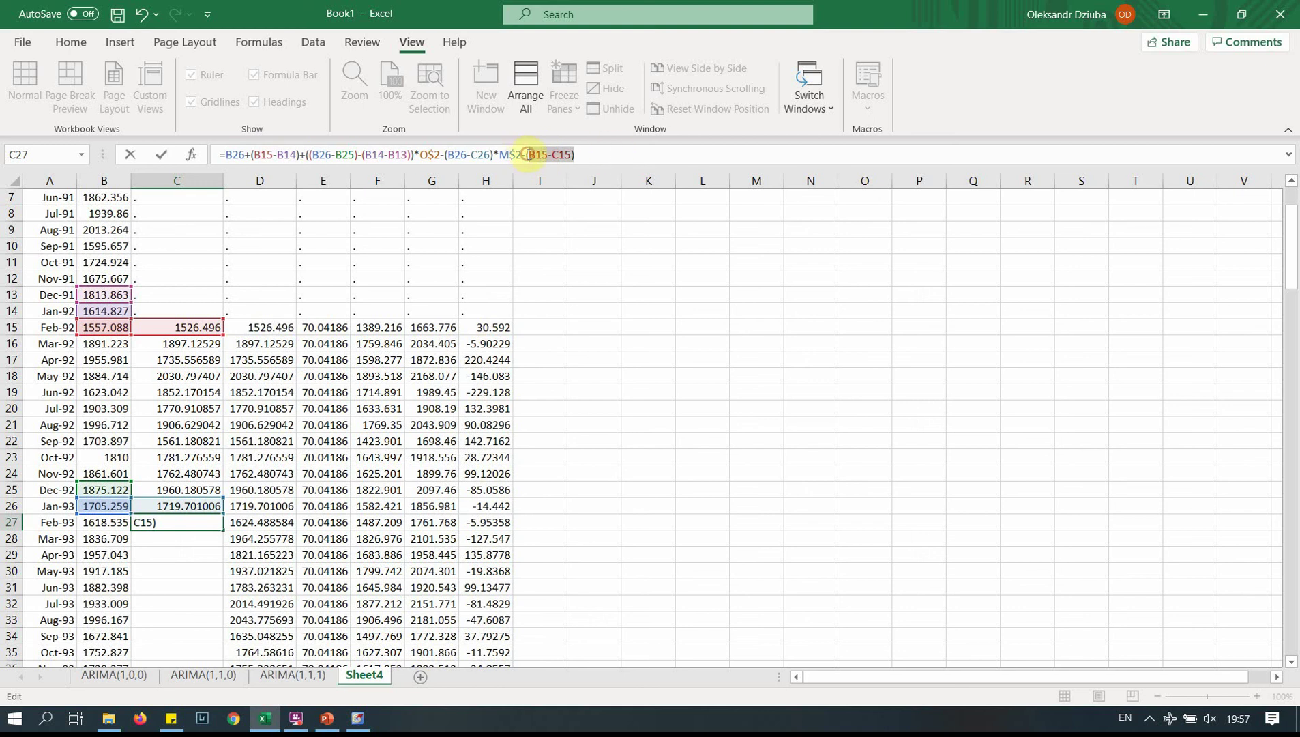
key(BackSpace)
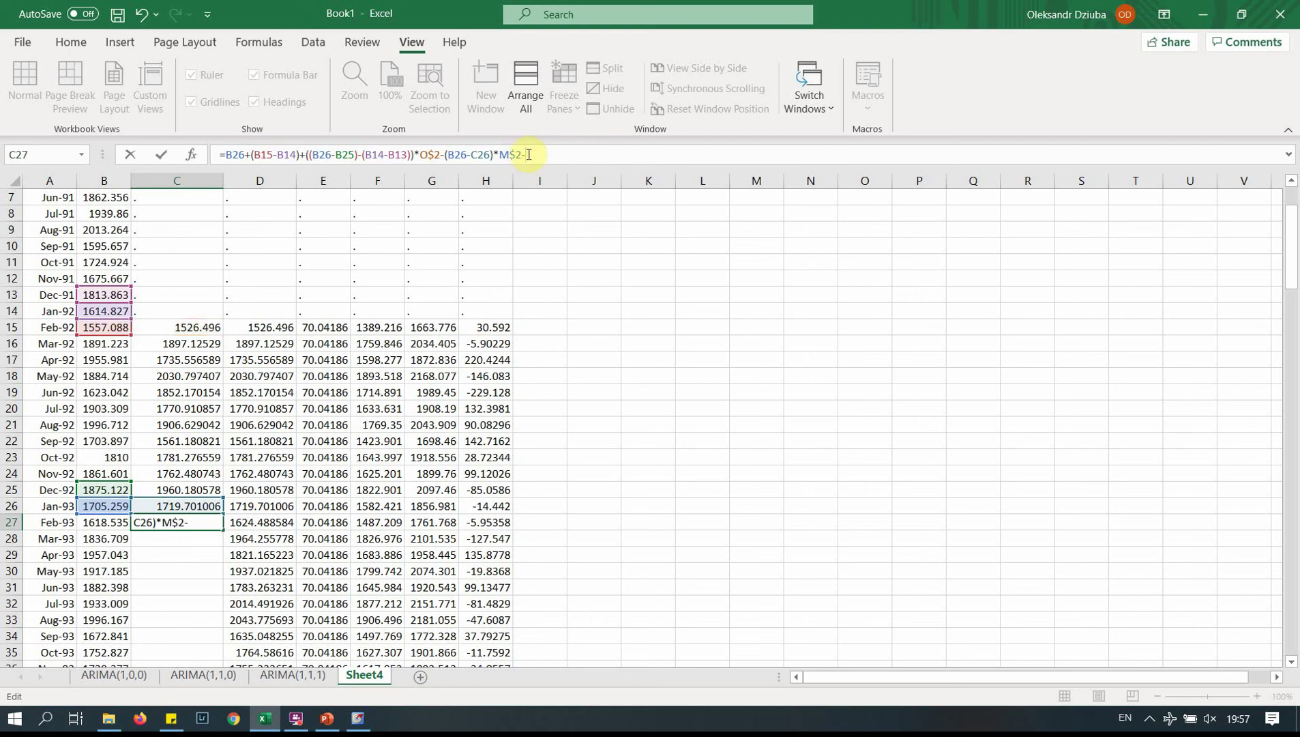
text(()
click(111, 344)
text(-)
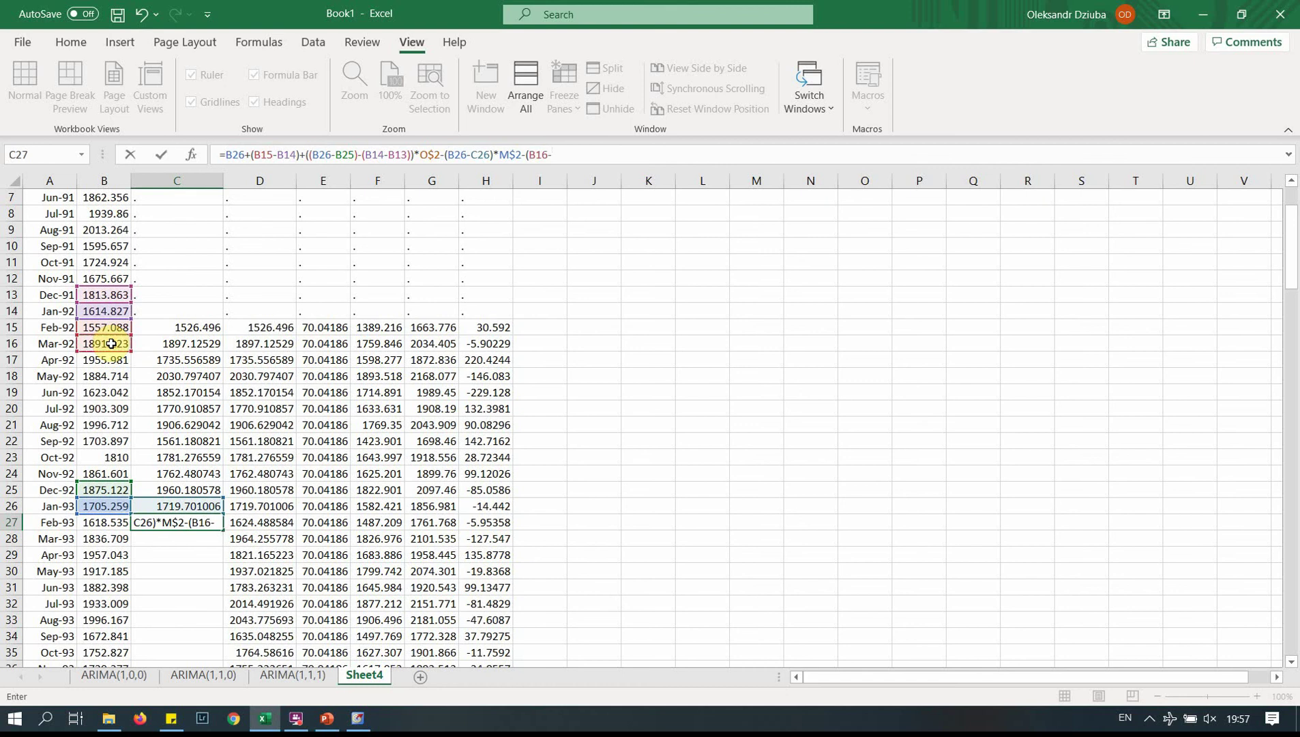
click(193, 344)
text()*)
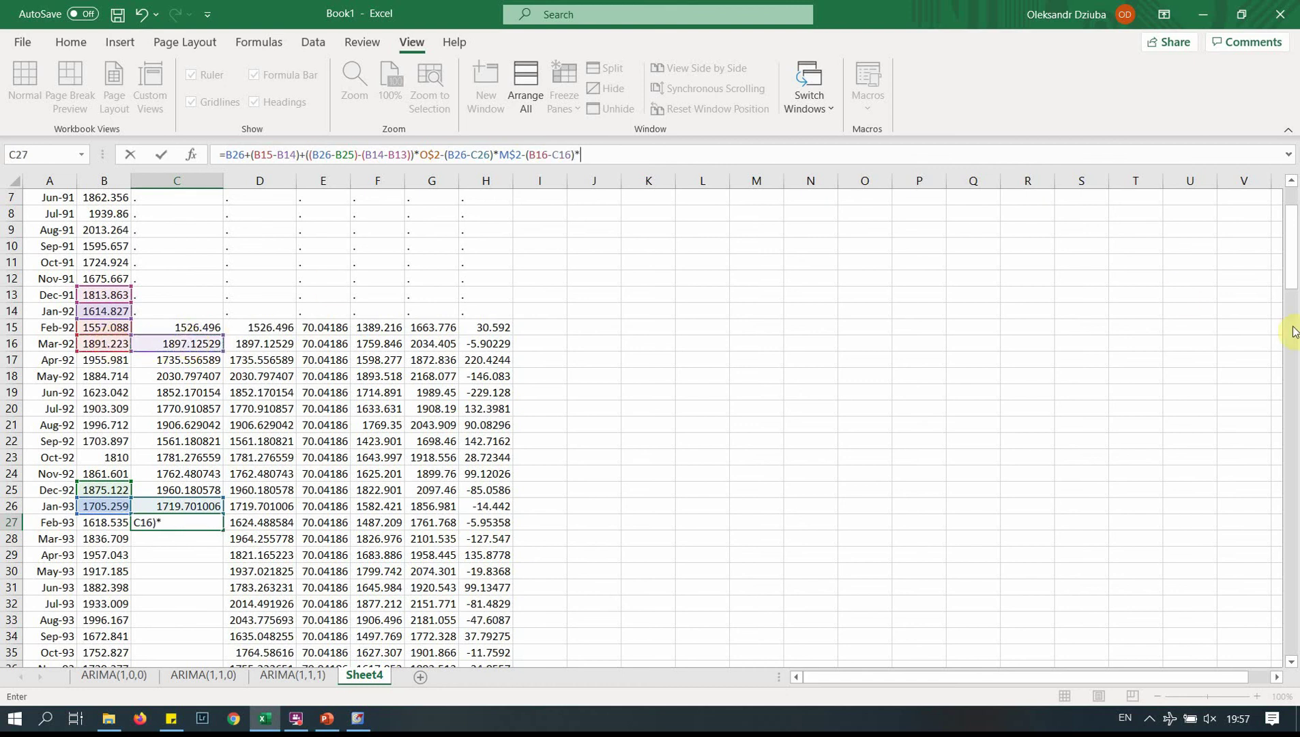
drag(1293, 286, 1294, 222)
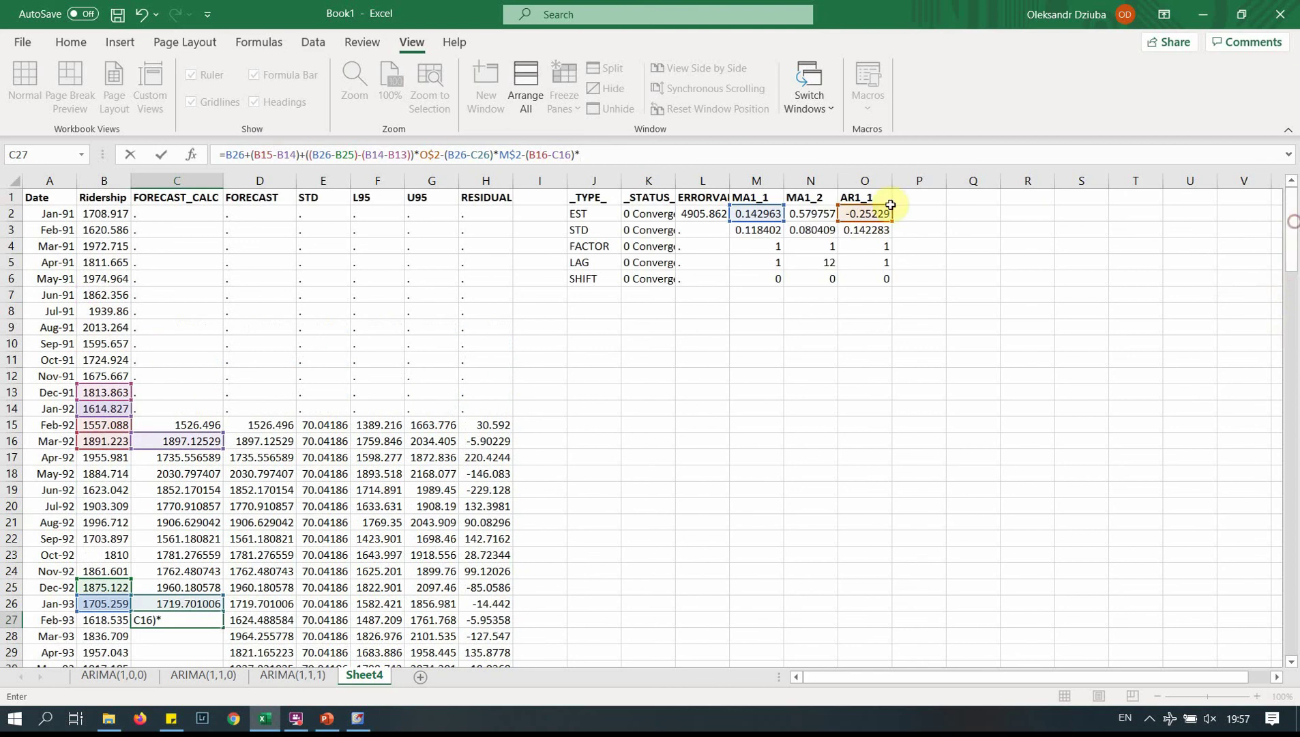
click(814, 214)
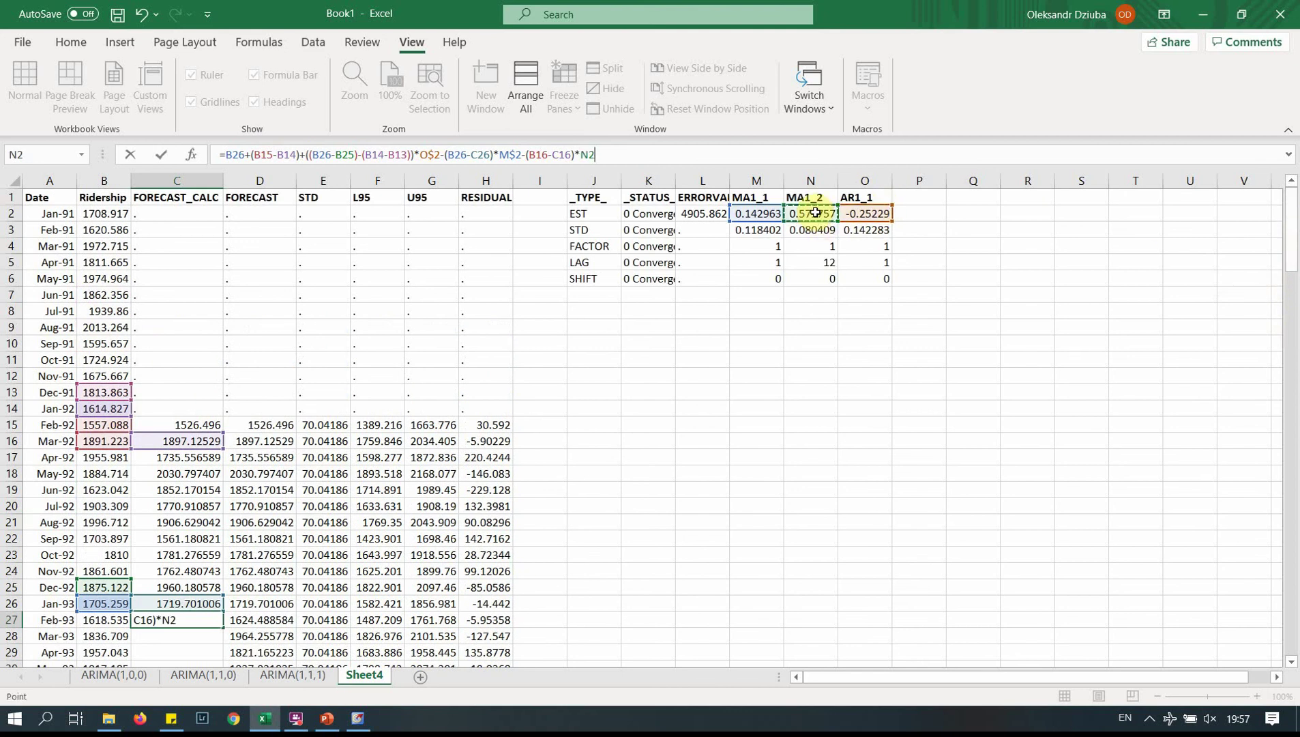
- Add the moving-average interaction term +(B15-C15)*M2*N2 to the C27 formula and commit it
text(+)
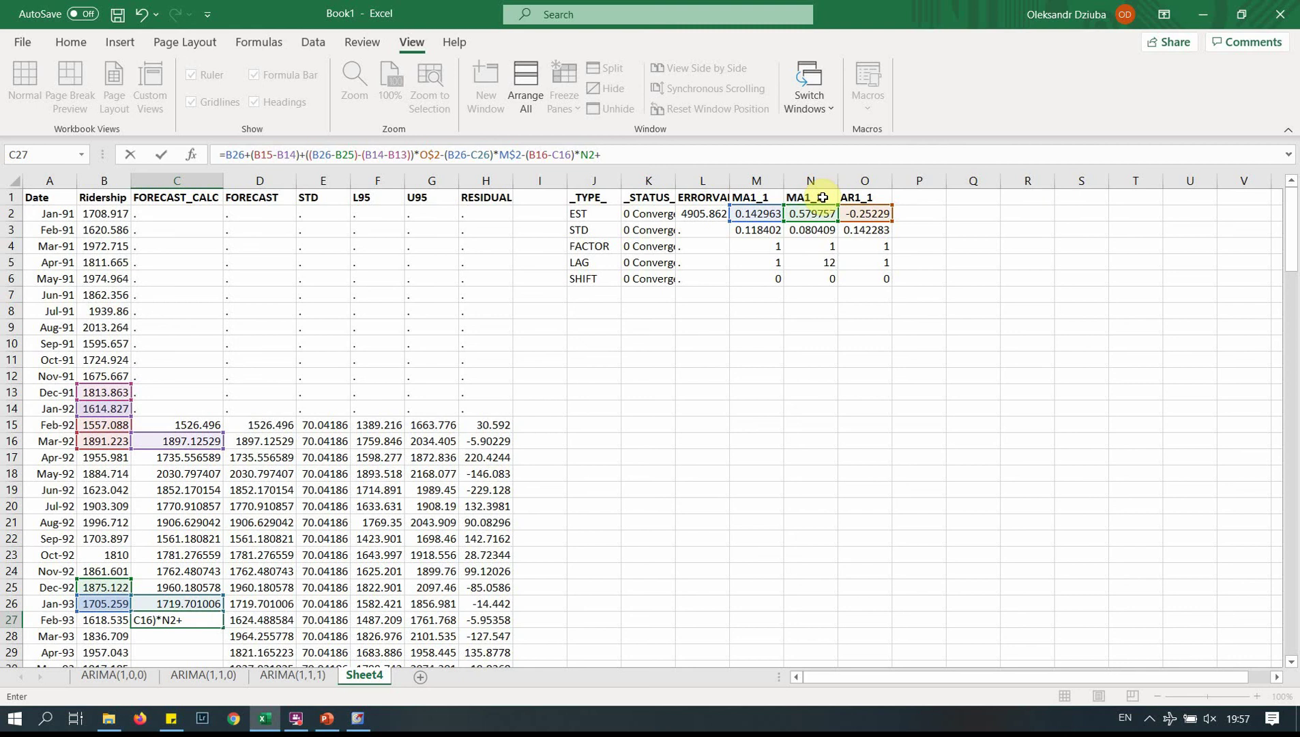
text(()
click(110, 426)
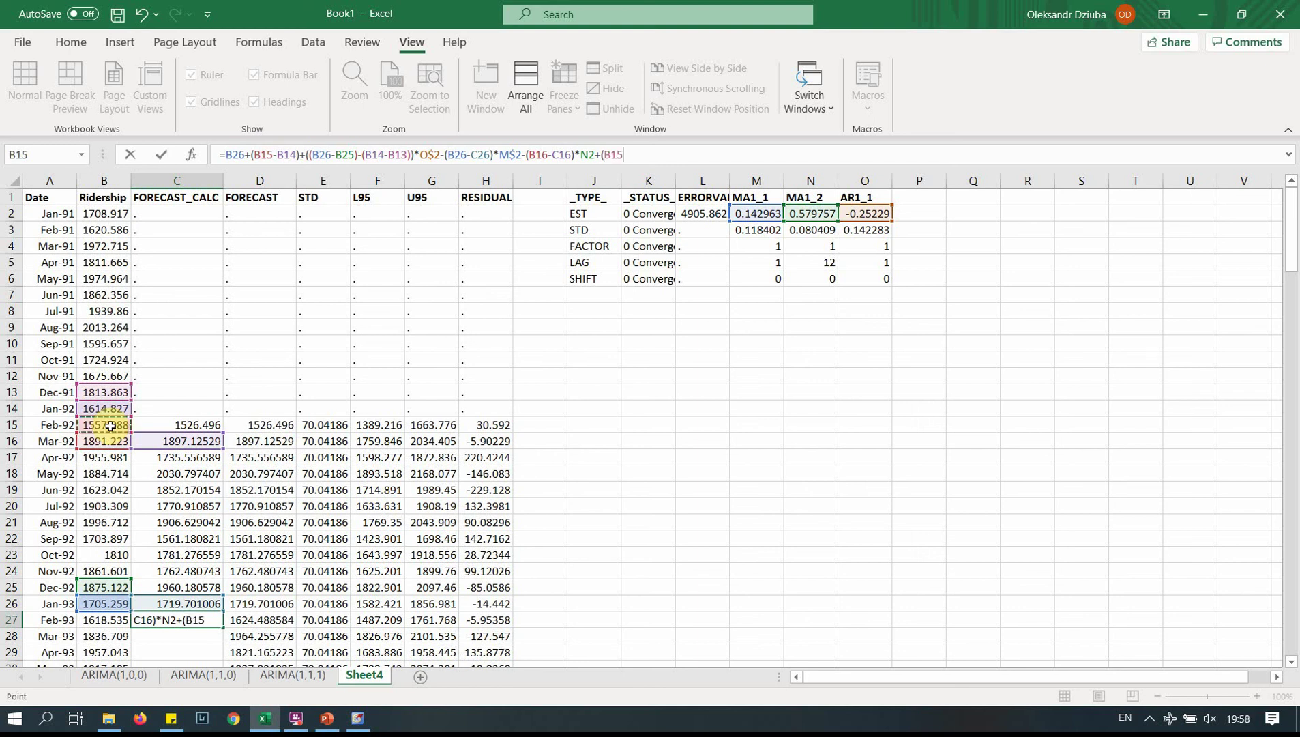
text(-)
click(172, 426)
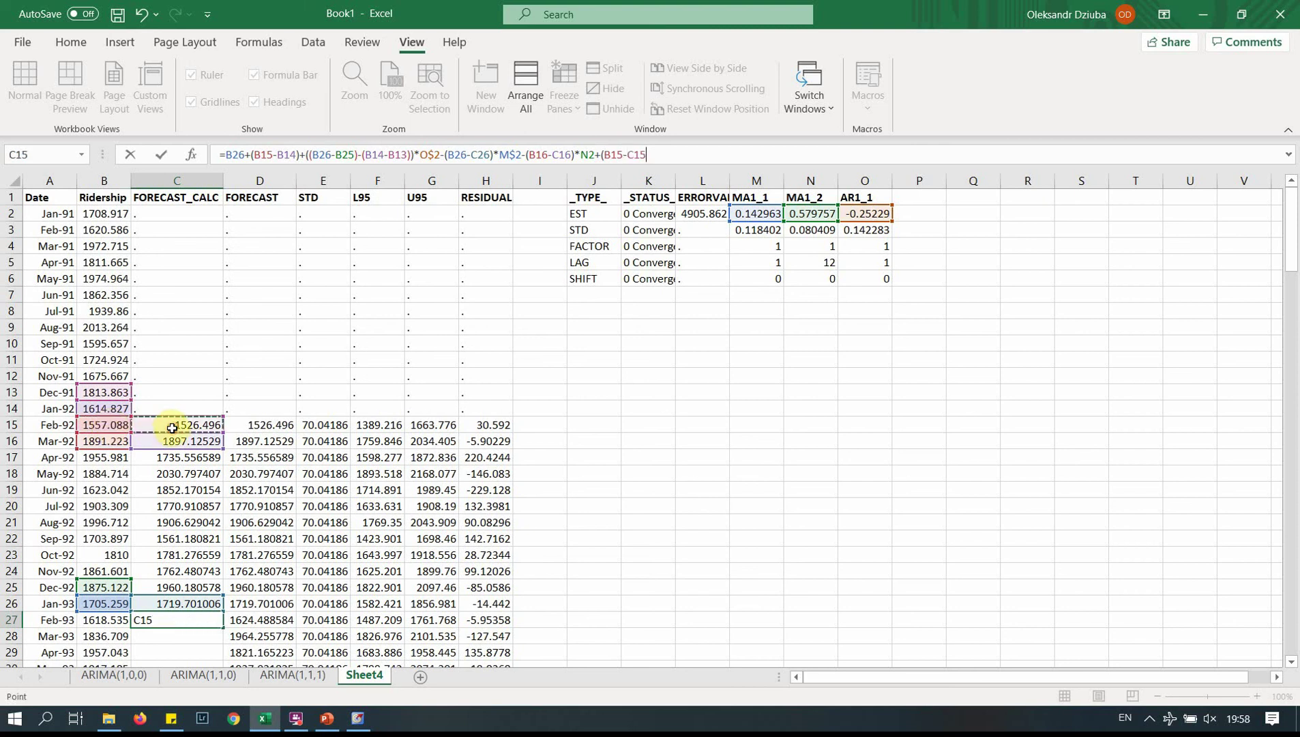
text()*)
click(757, 213)
text(*)
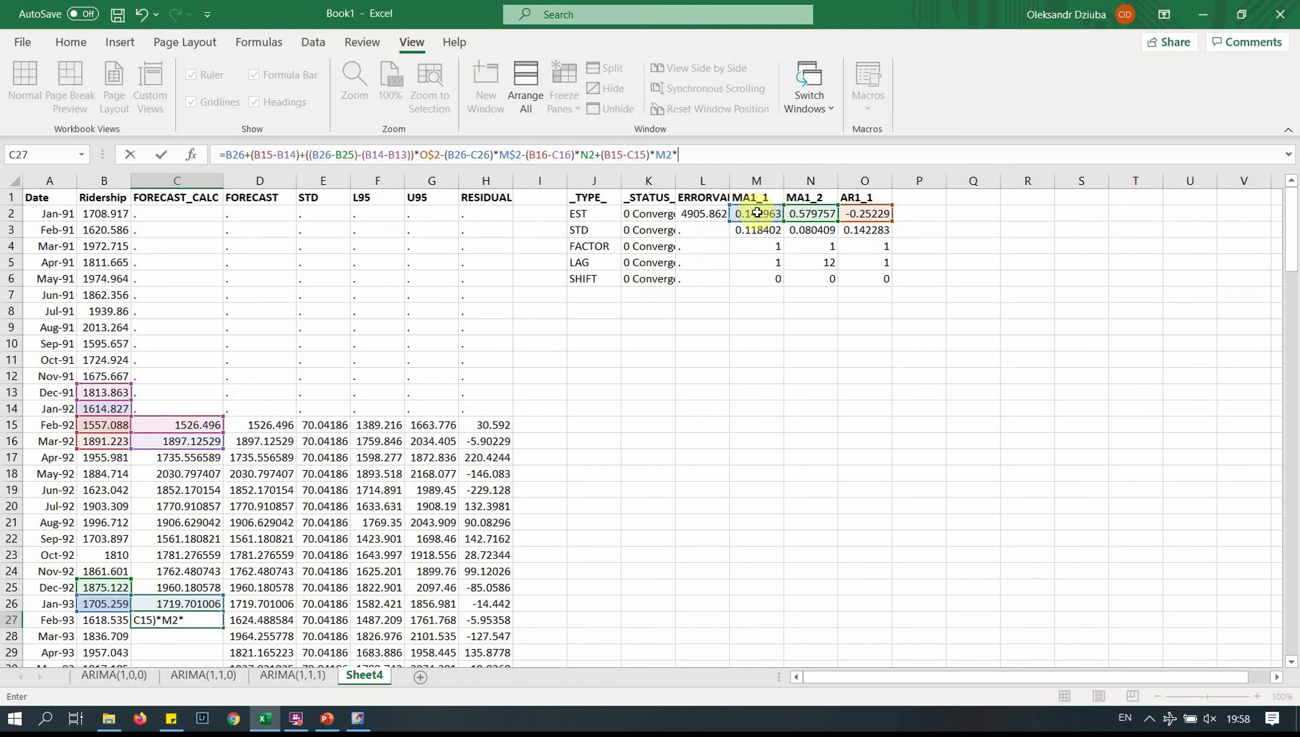
click(812, 214)
key(Return)
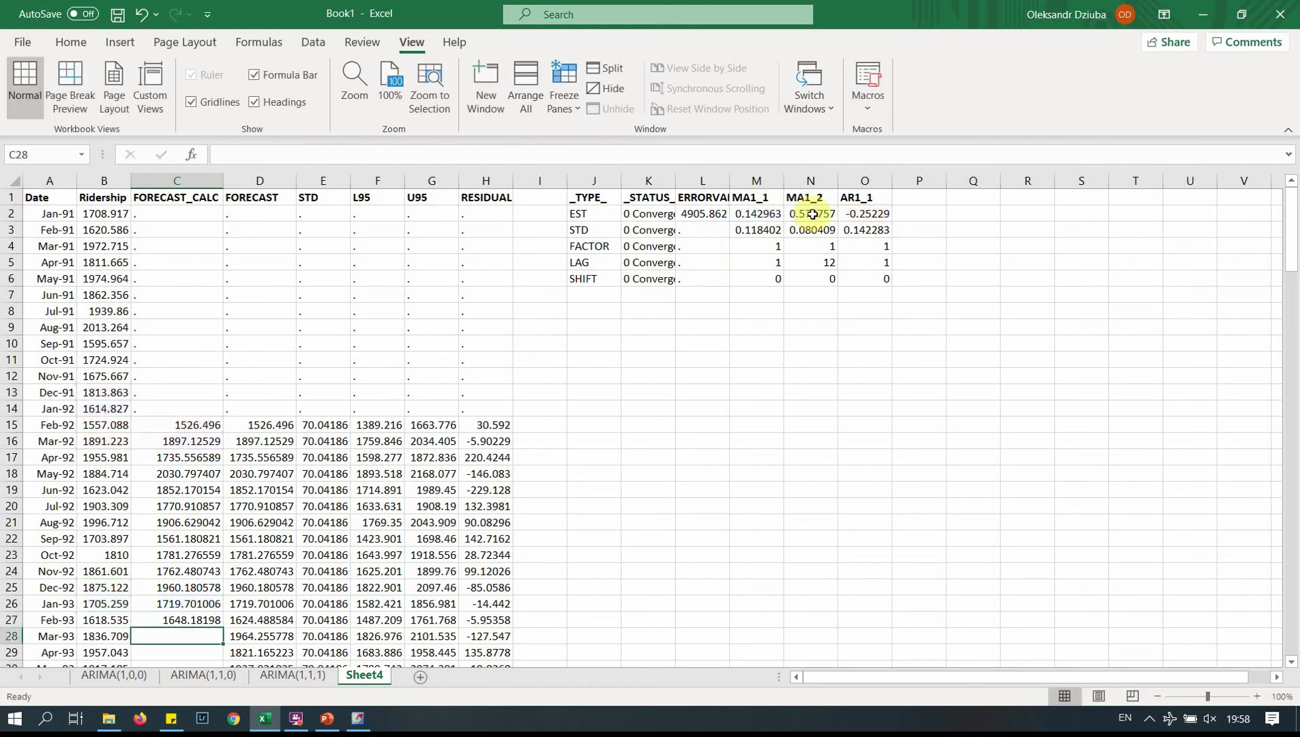
- Change the references in the seasonal moving-average term of the C27 formula to (B15-C15)
key(Up)
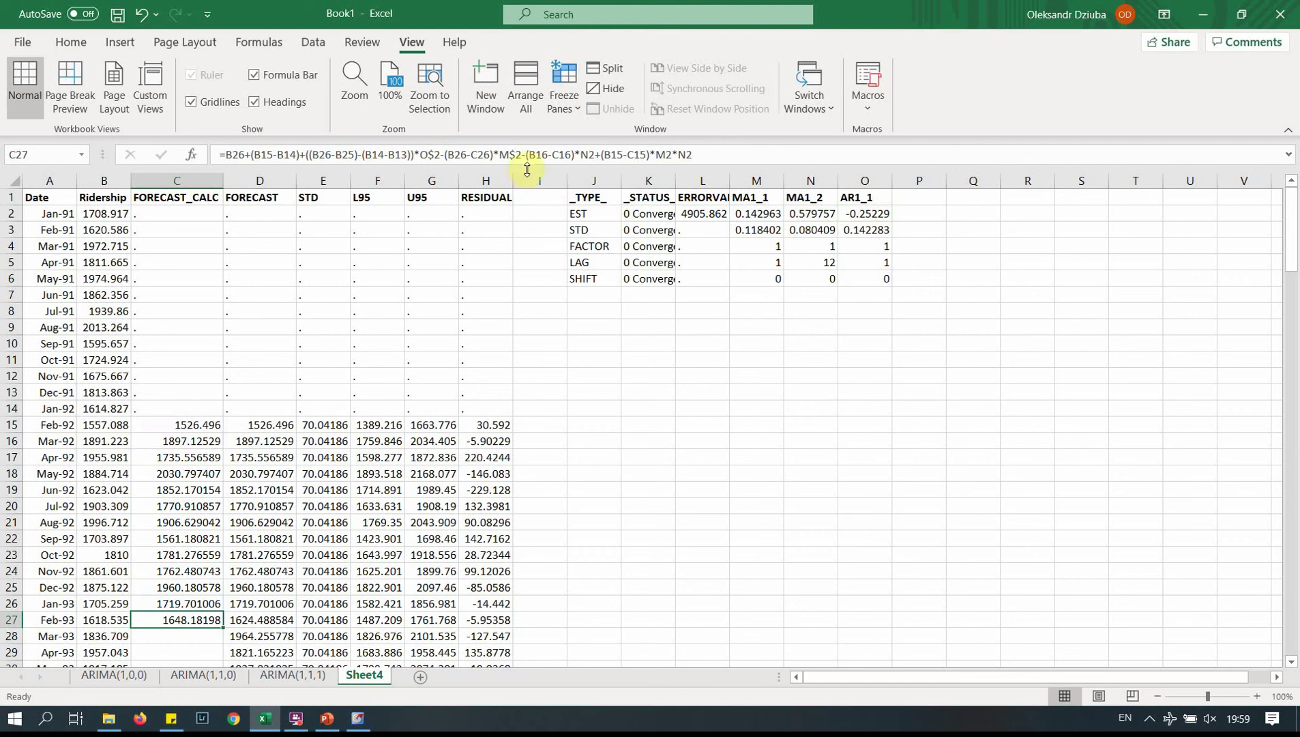
click(542, 156)
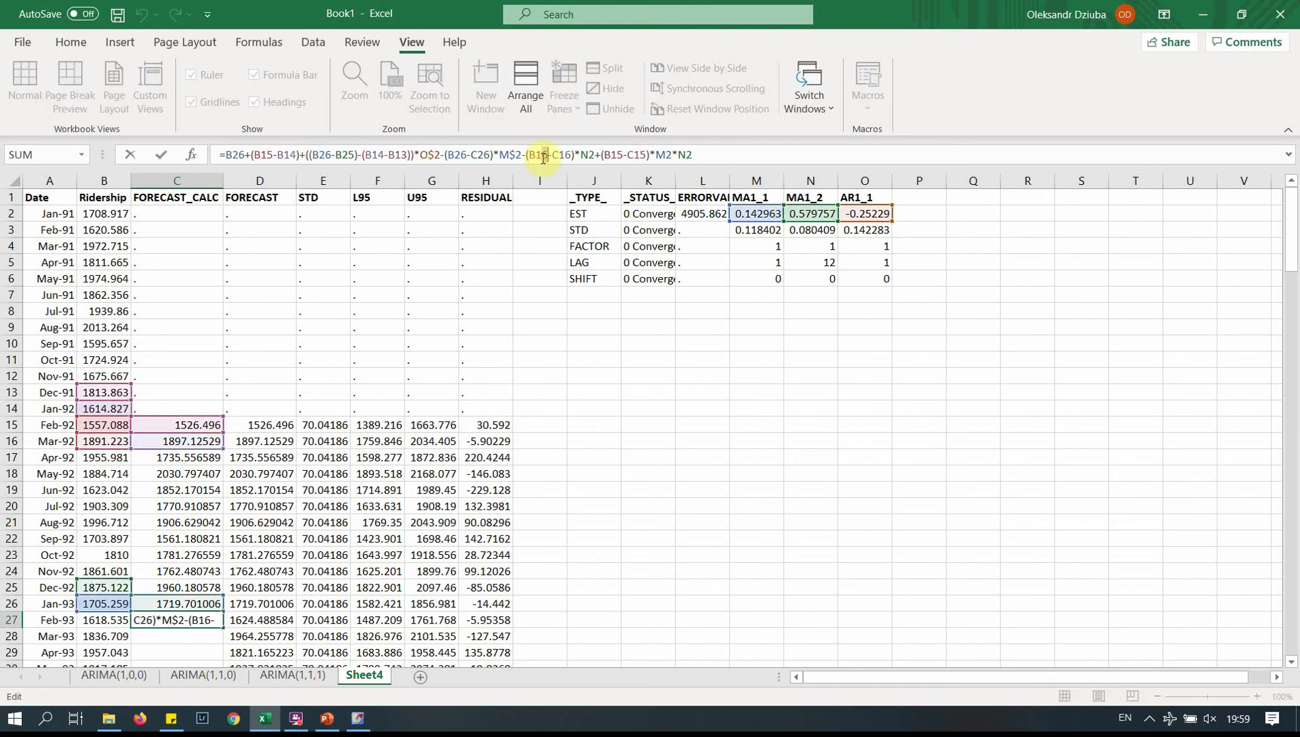
key(Delete)
text(5)
key(Right)
key(Right)
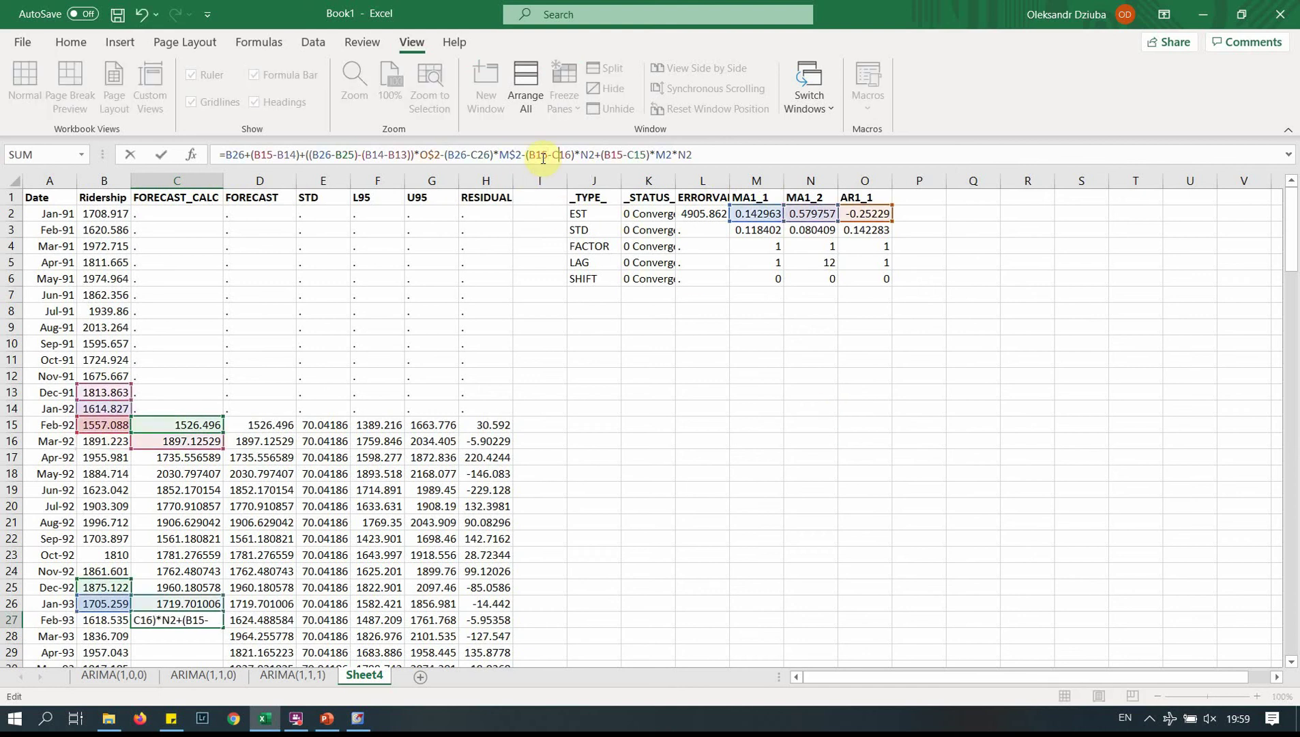
key(BackSpace)
text(5)
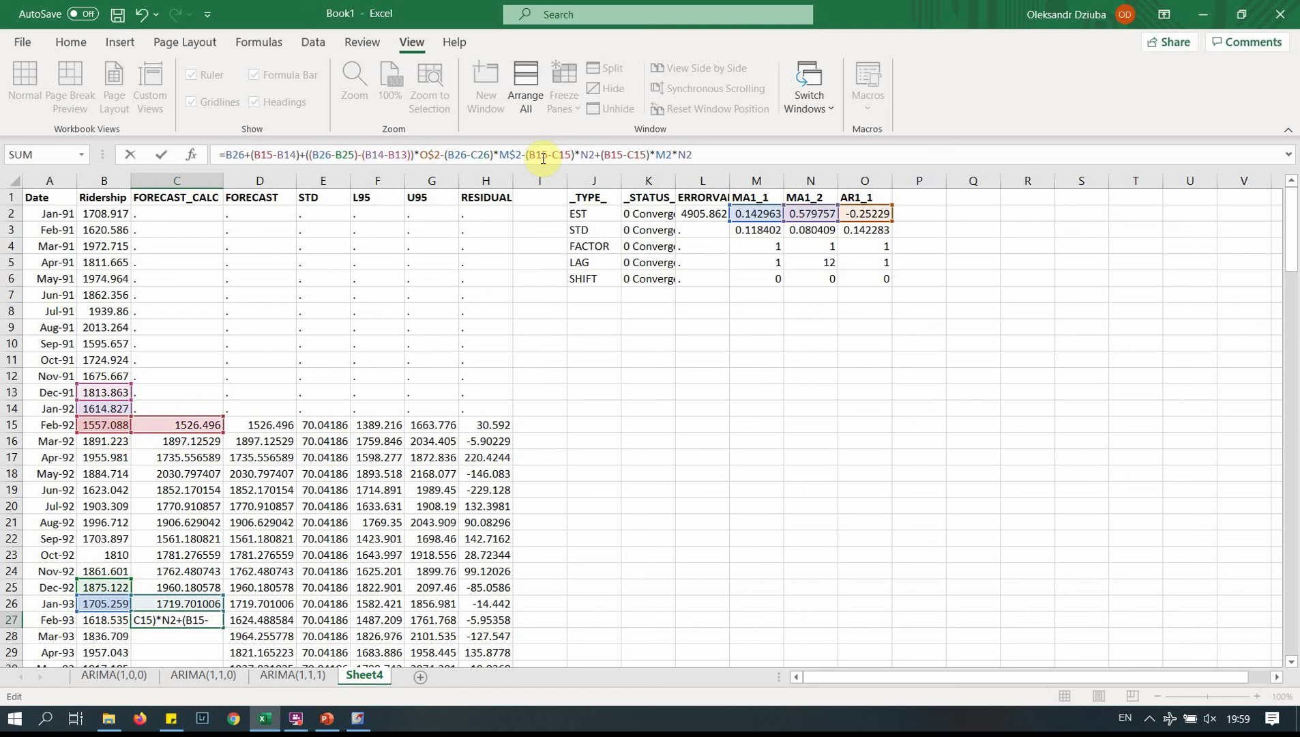
- Remove the interaction term +(B15-C15)*M2*N2 from the C27 formula and commit the formula
key(Right)
key(Right)
key(Right)
key(shift+Right)
key(shift+Right)
key(shift+Right)
key(shift+Right)
key(shift+Right)
key(shift+Right)
key(shift+Right)
key(shift+Right)
key(shift+Right)
key(shift+Right)
key(shift+Right)
key(shift+Right)
key(shift+Right)
key(shift+Right)
key(shift+Right)
key(shift+Right)
key(Delete)
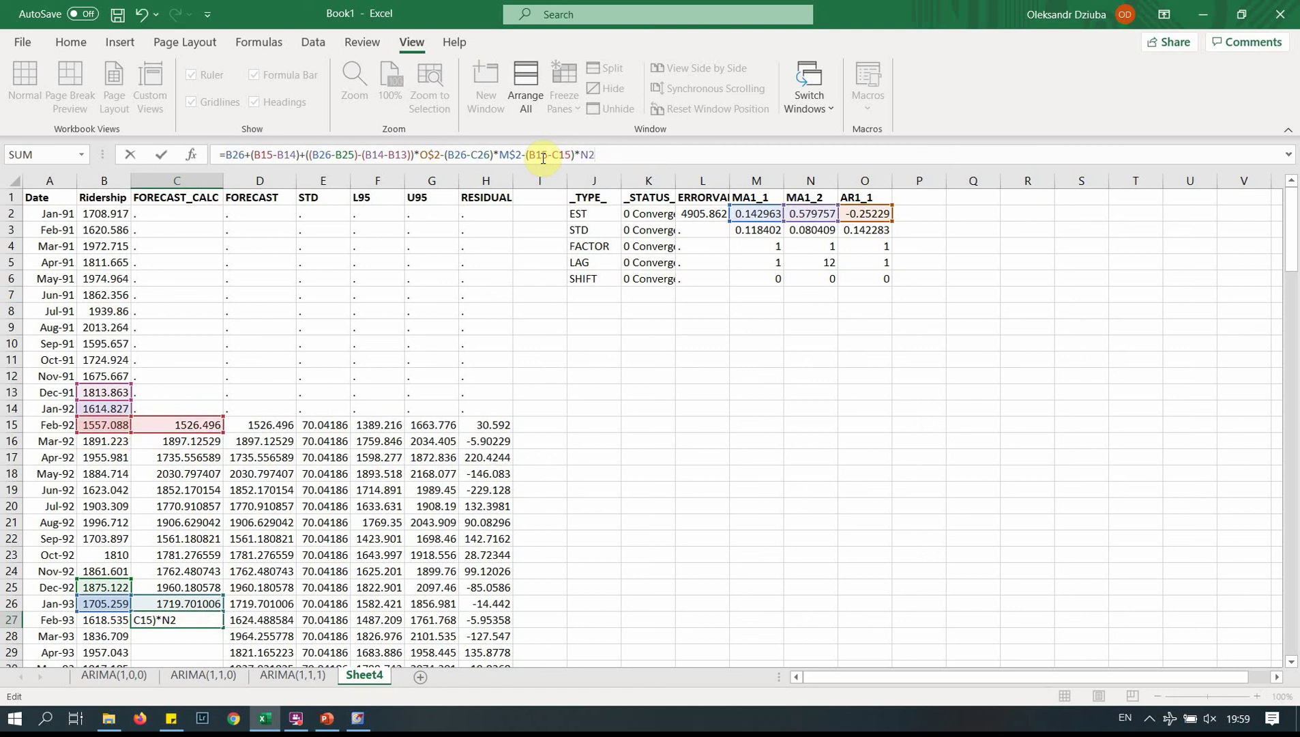
key(Return)
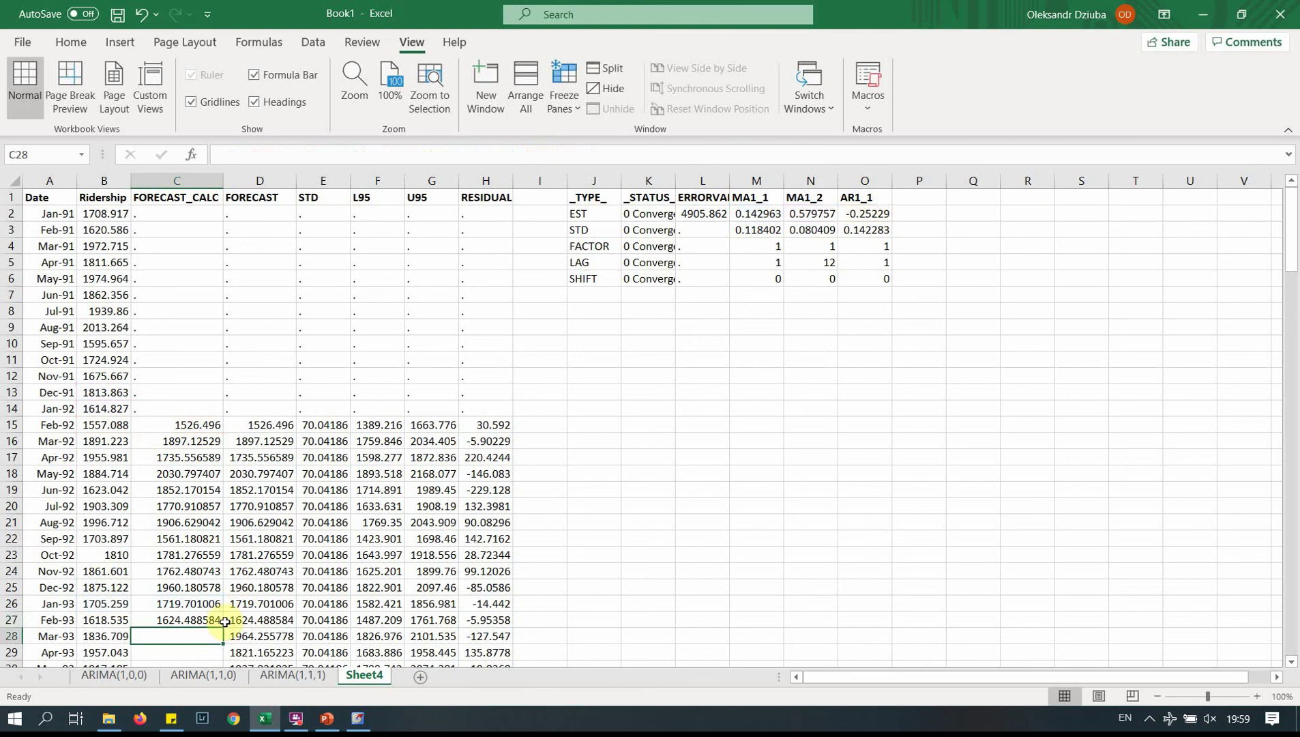
- Compare the calculated Feb-93 value with the SAS forecast and examine the formulas in C15 and C27
key(Down)
key(Down)
key(Down)
key(Down)
key(Down)
key(Down)
key(Down)
key(Up)
key(Up)
key(Up)
key(Up)
key(Up)
key(Up)
key(Up)
key(Up)
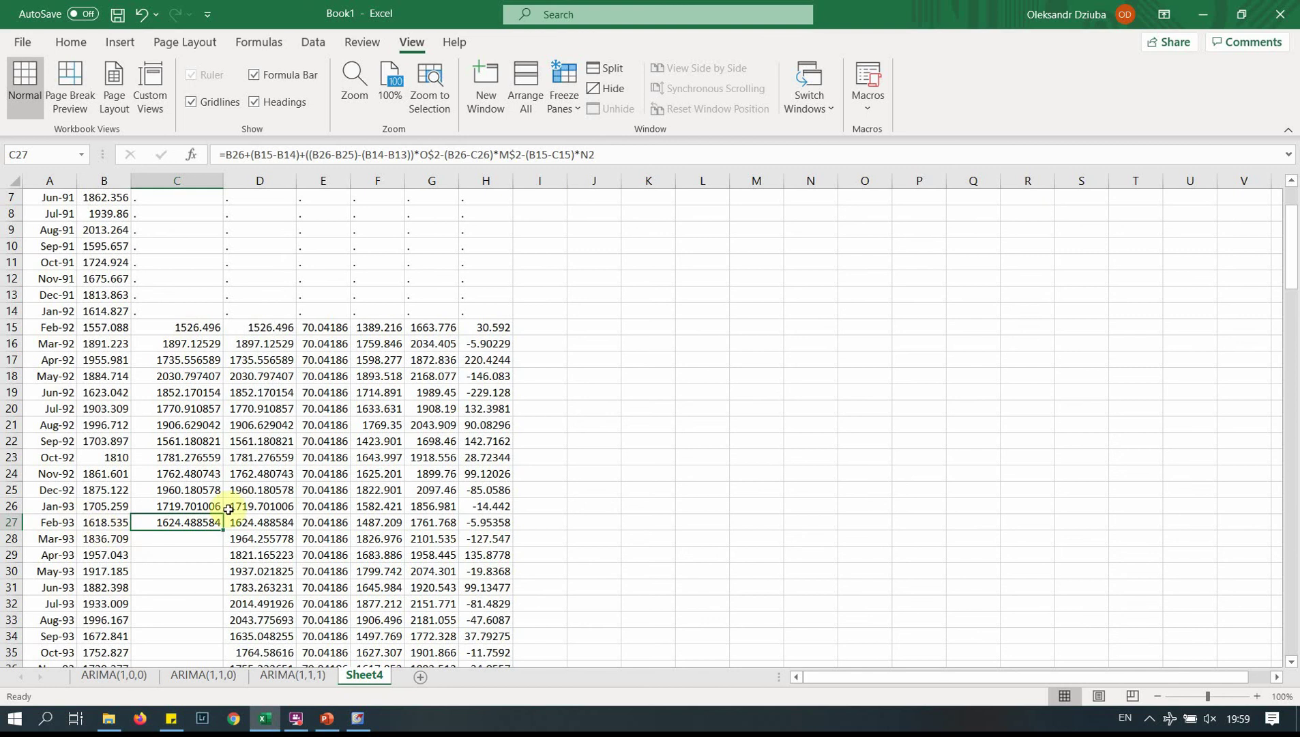
click(190, 328)
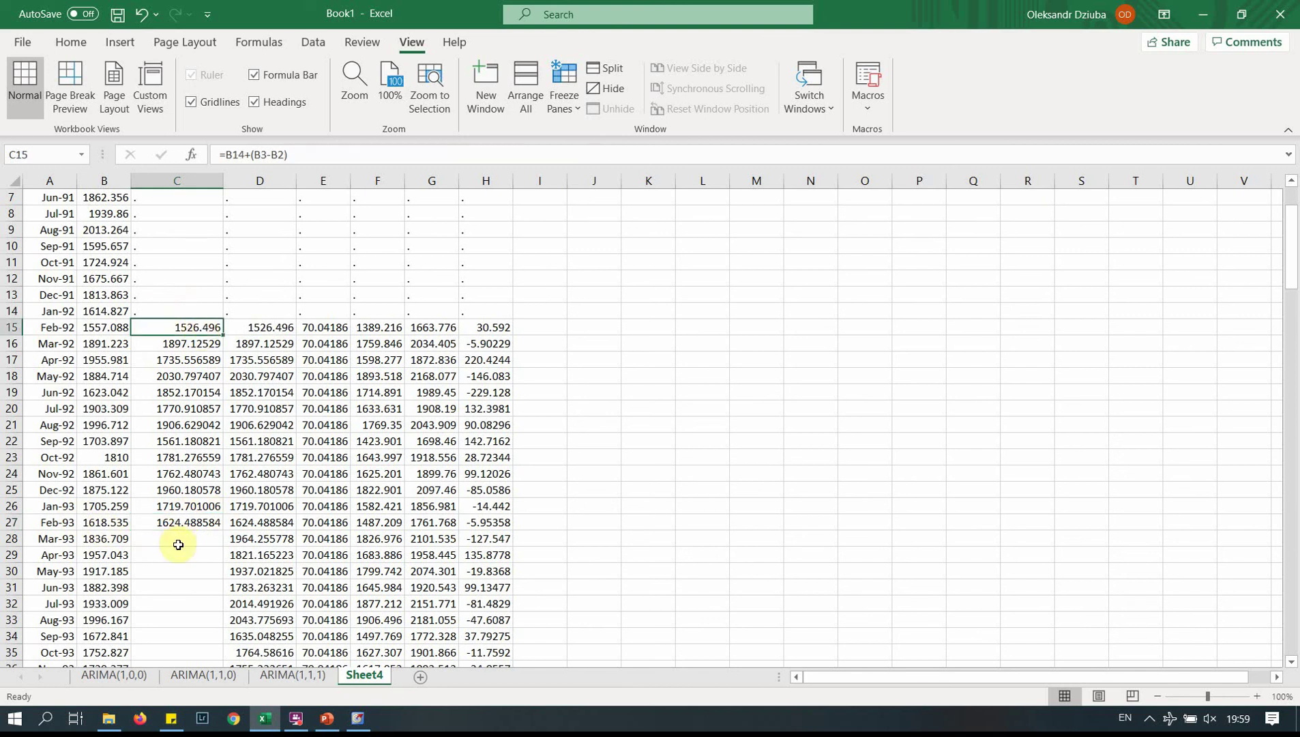
click(177, 523)
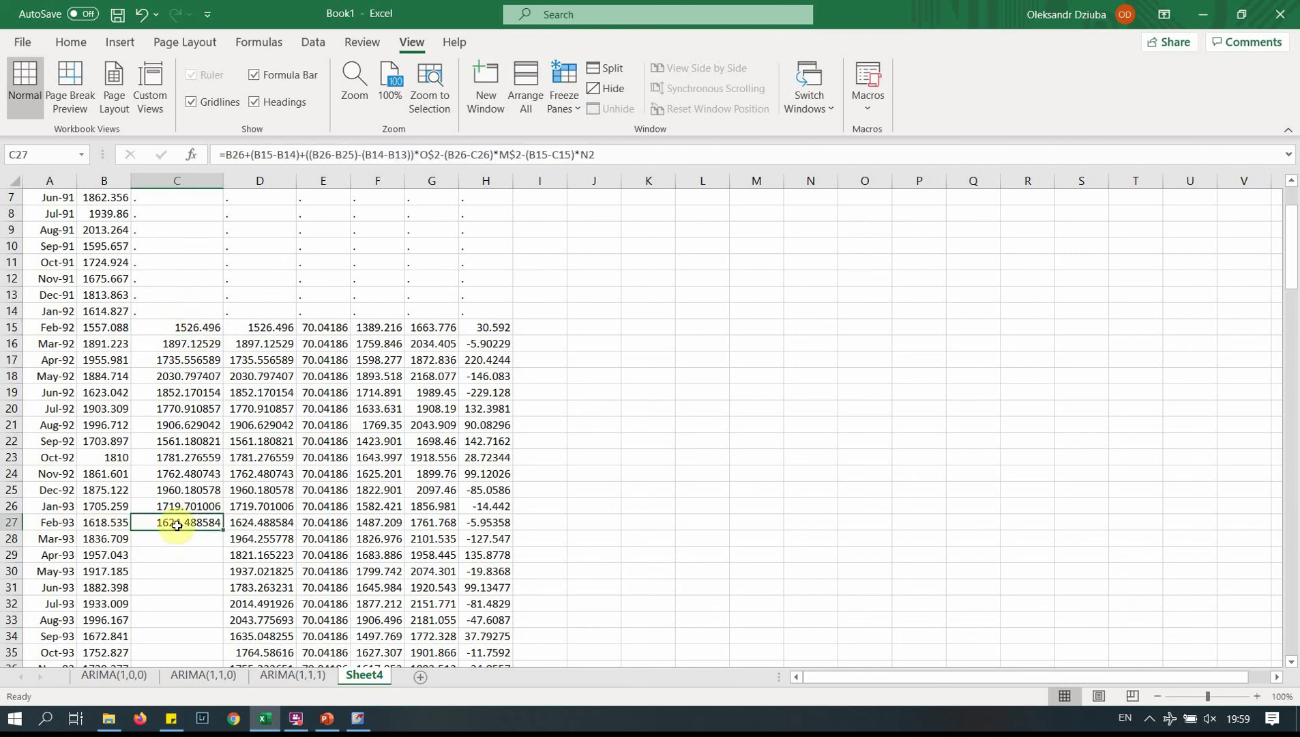
- Start the Mar-93 forecast formula in C28 with =B27+(B16-B15), leaving it open for an added autoregressive term
key(Return)
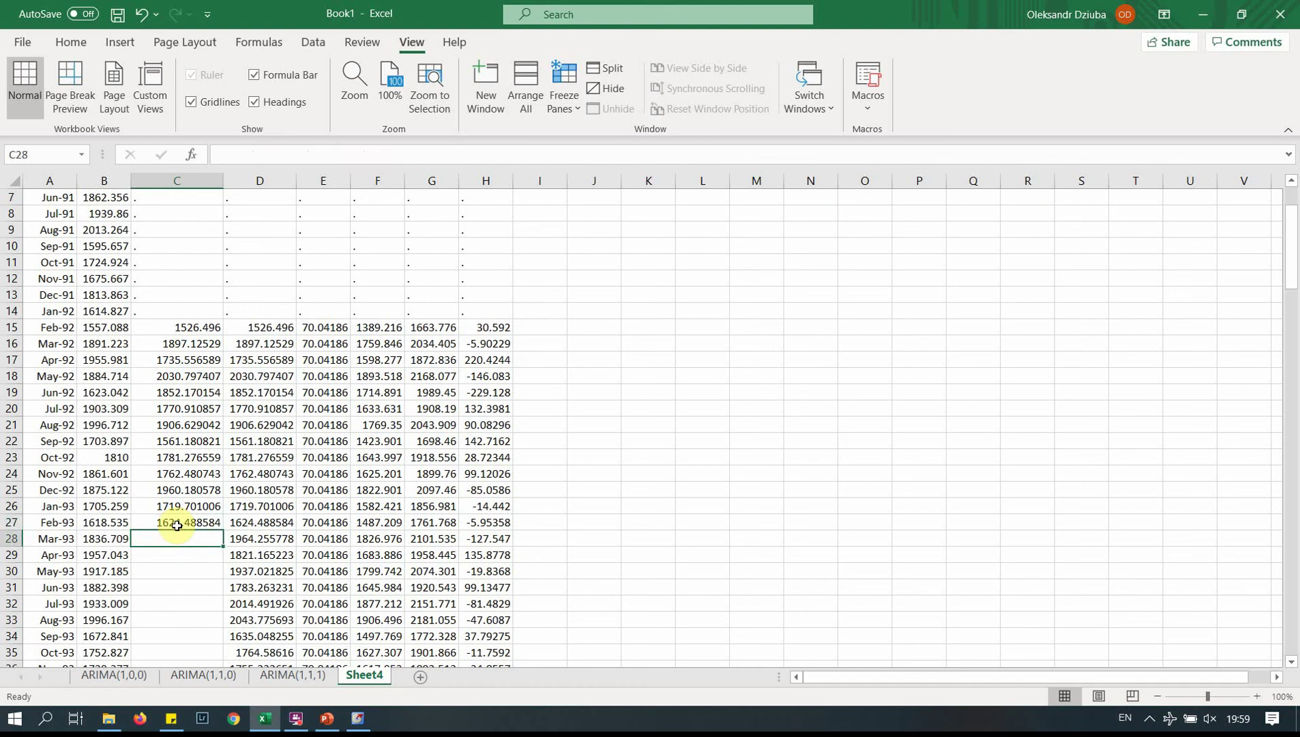
text(=)
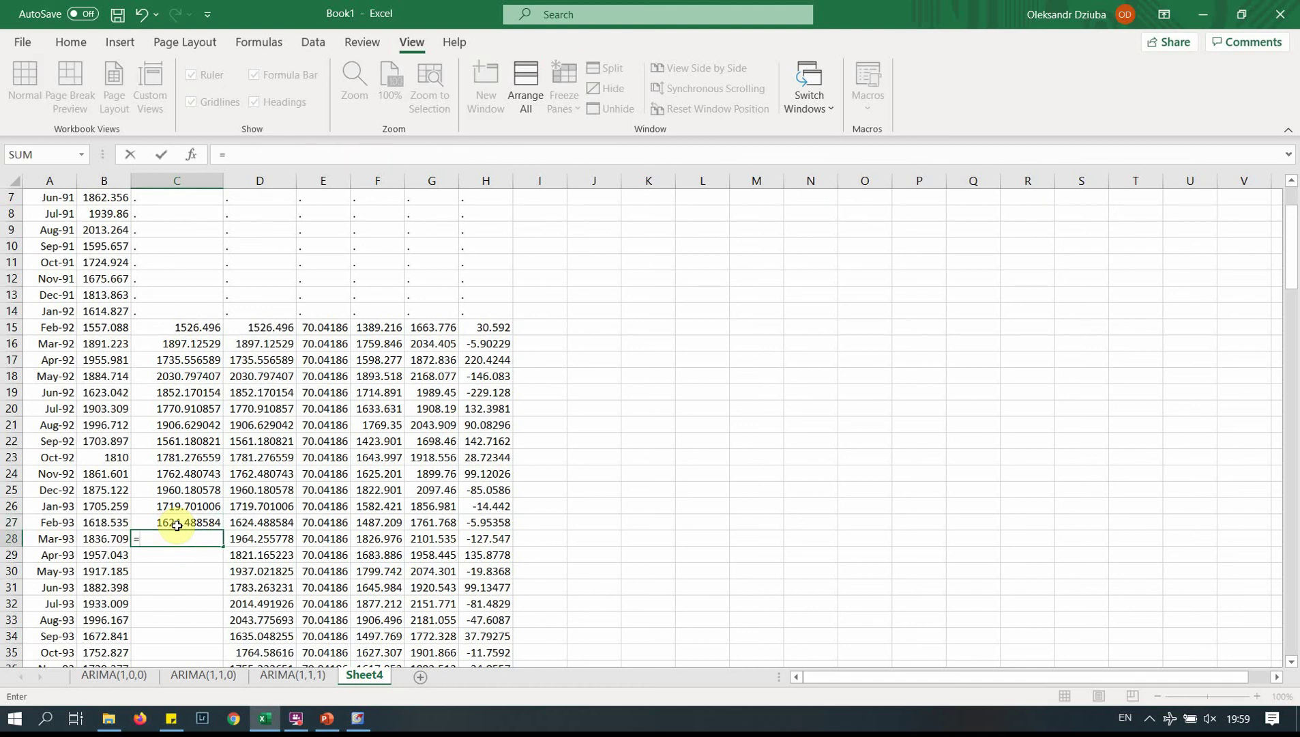
click(106, 521)
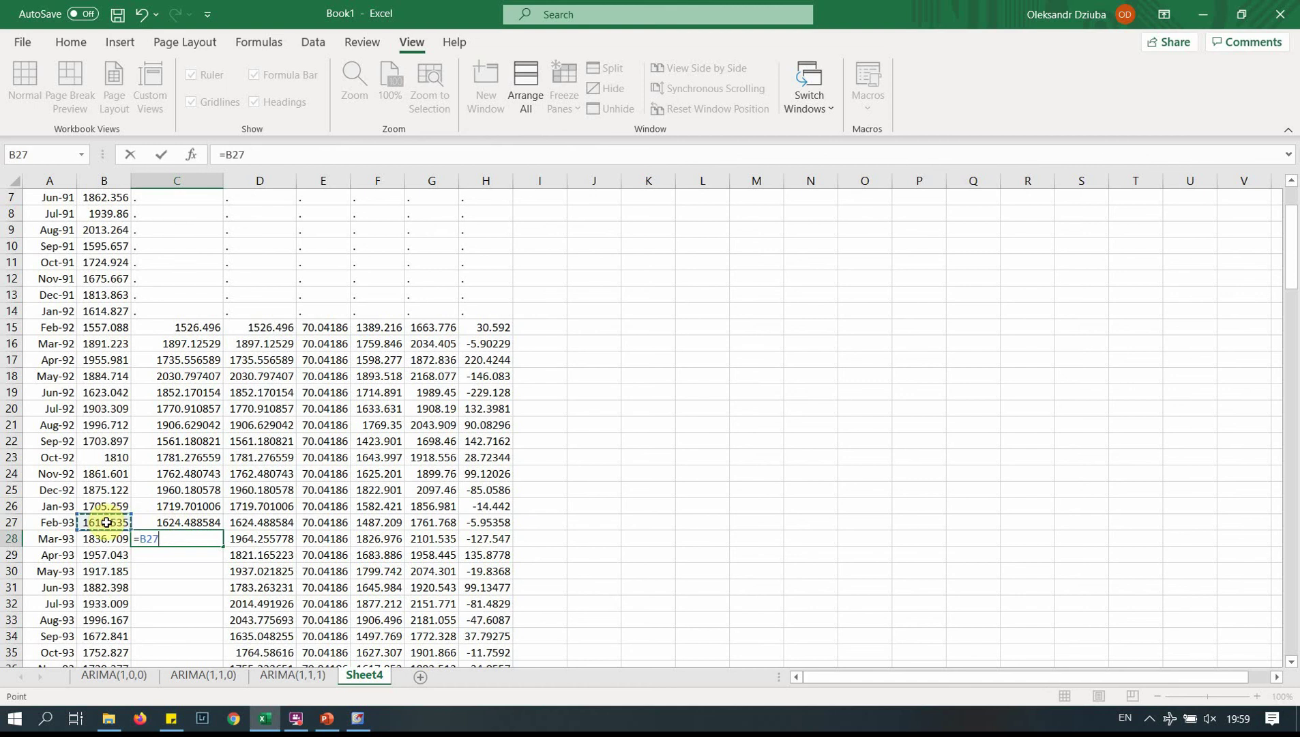
text(+()
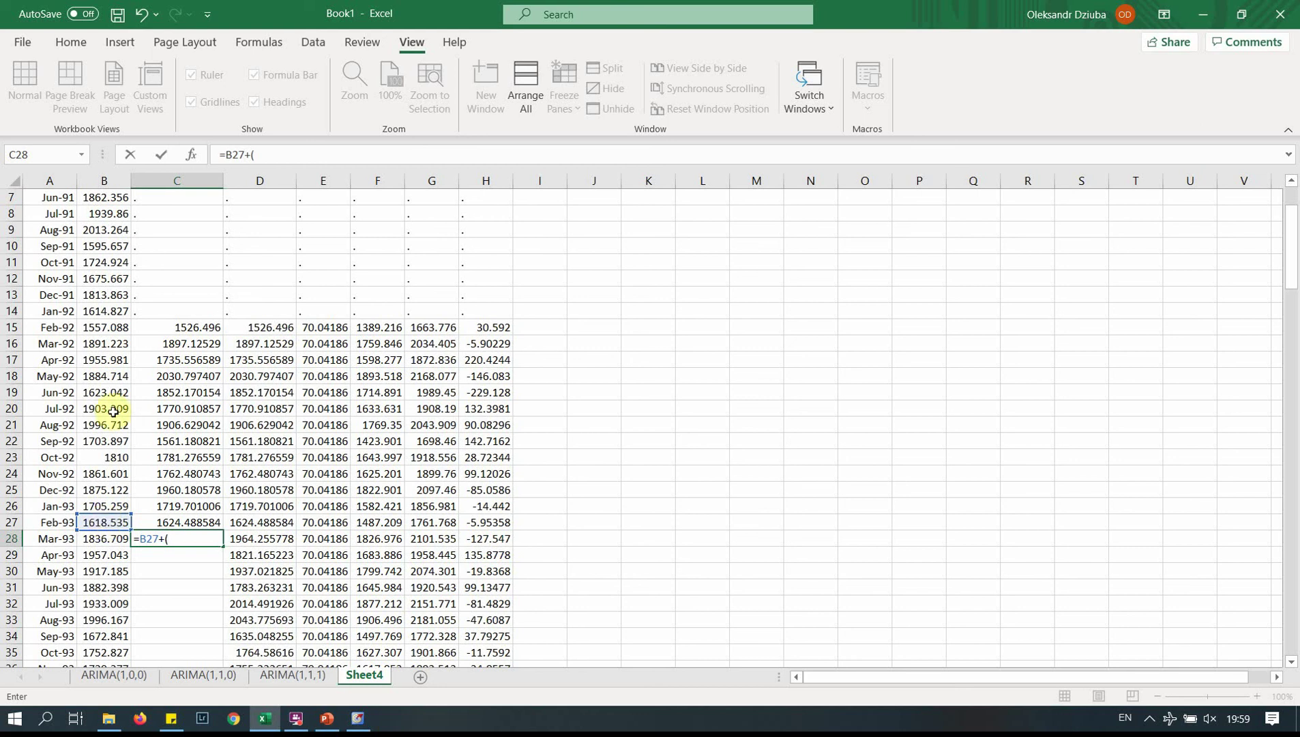
click(95, 344)
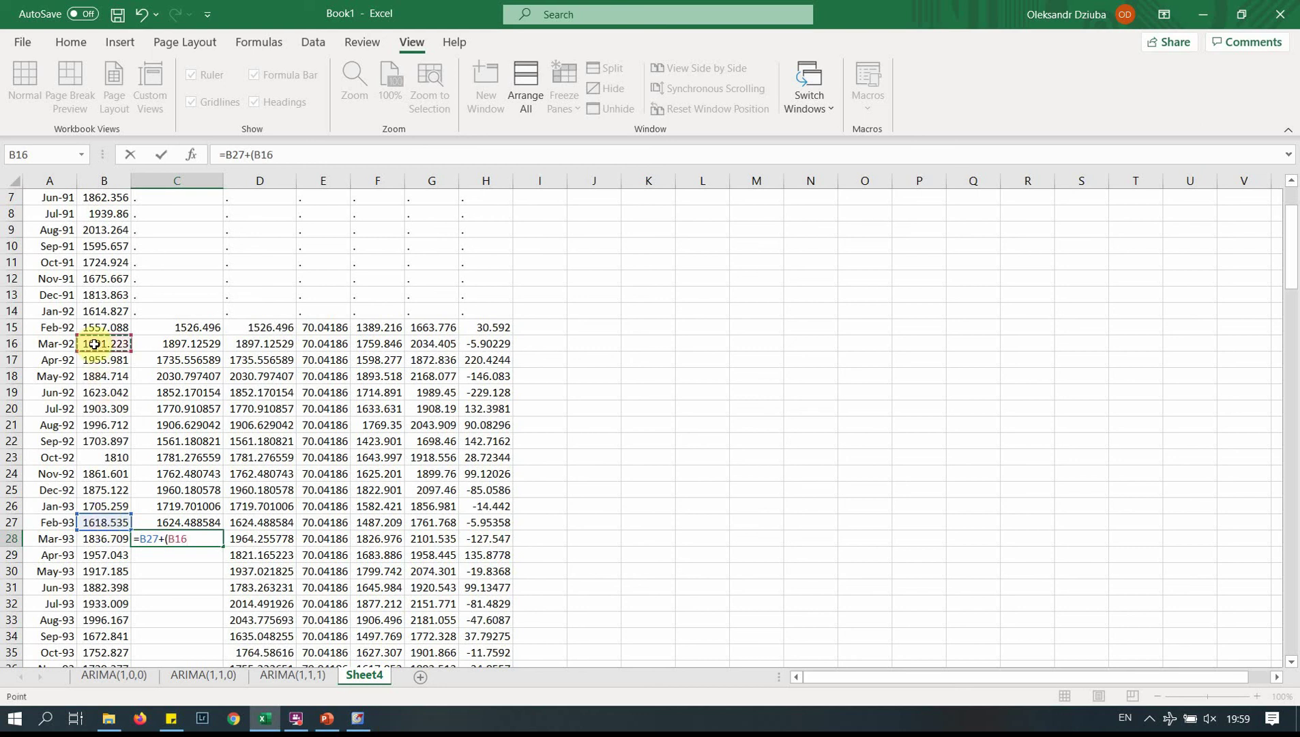
text(-)
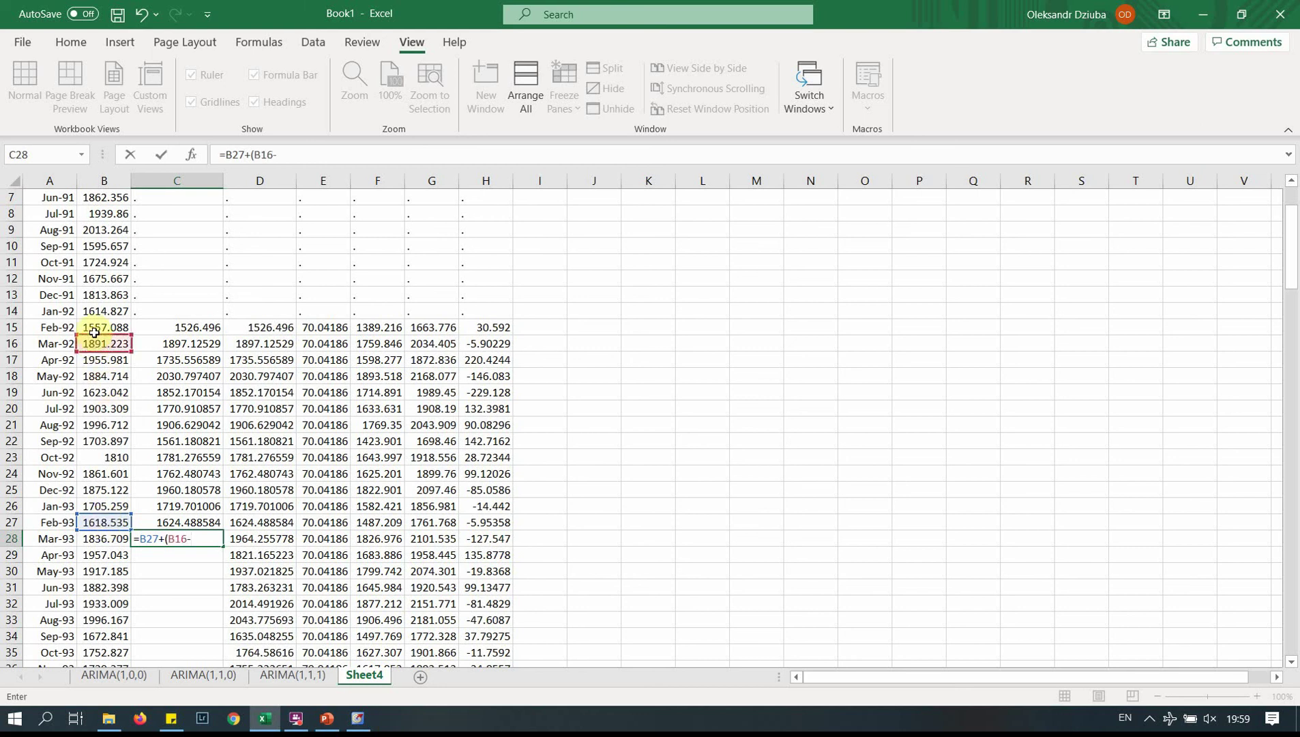
click(94, 328)
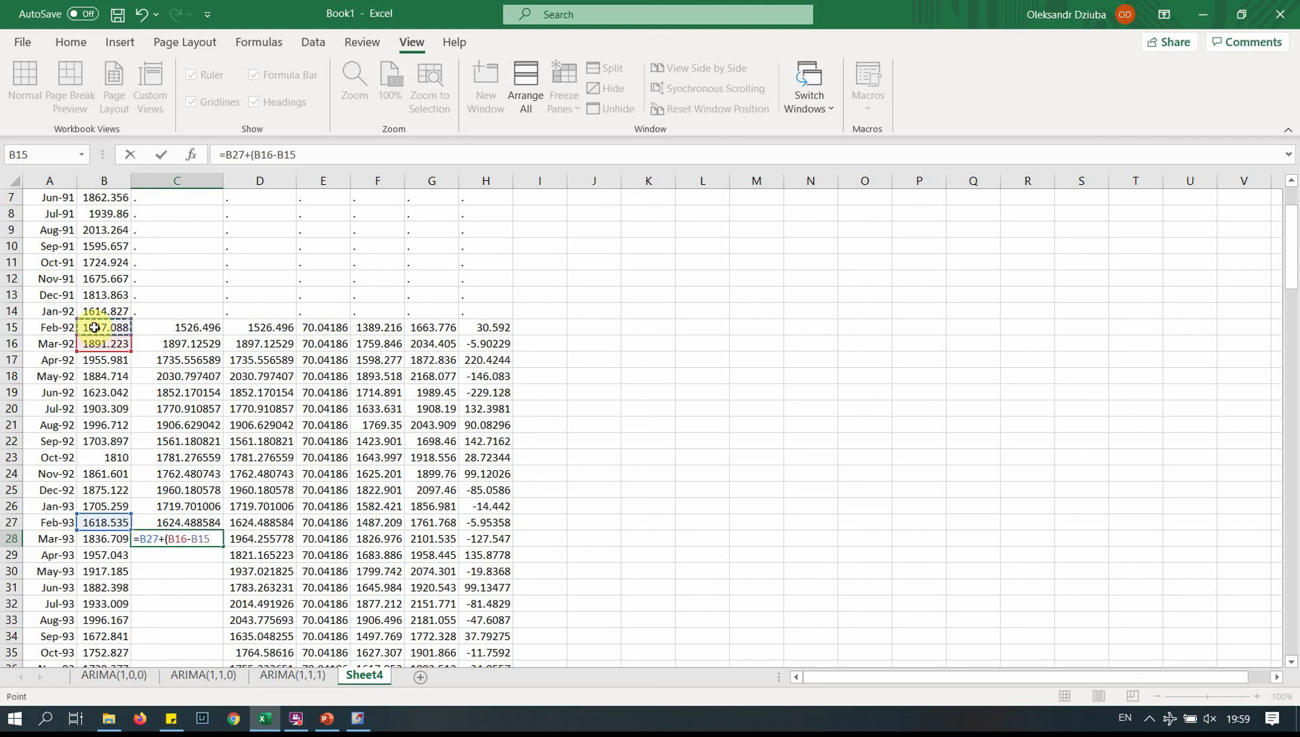
text()+(()
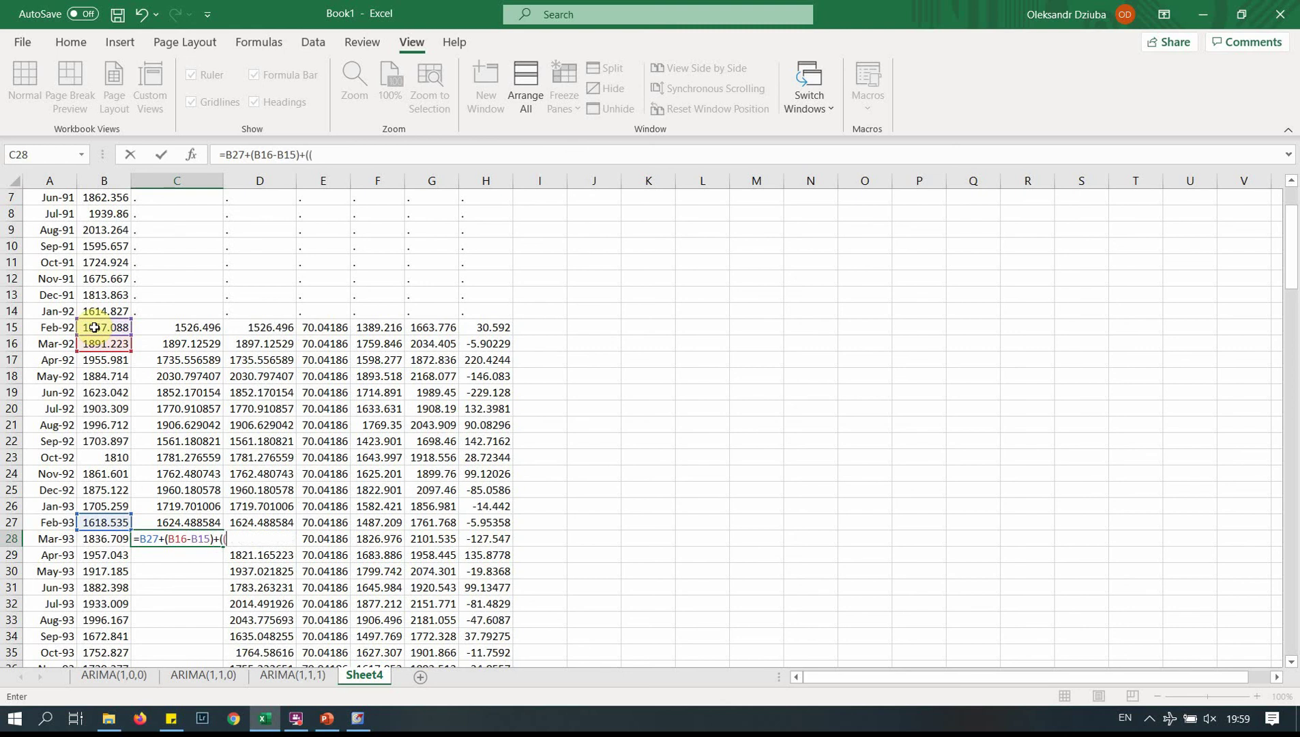
- Enter the autoregressive term of the C28 formula as ((B27-B26)-B15-B14))*O2
click(101, 522)
text(-)
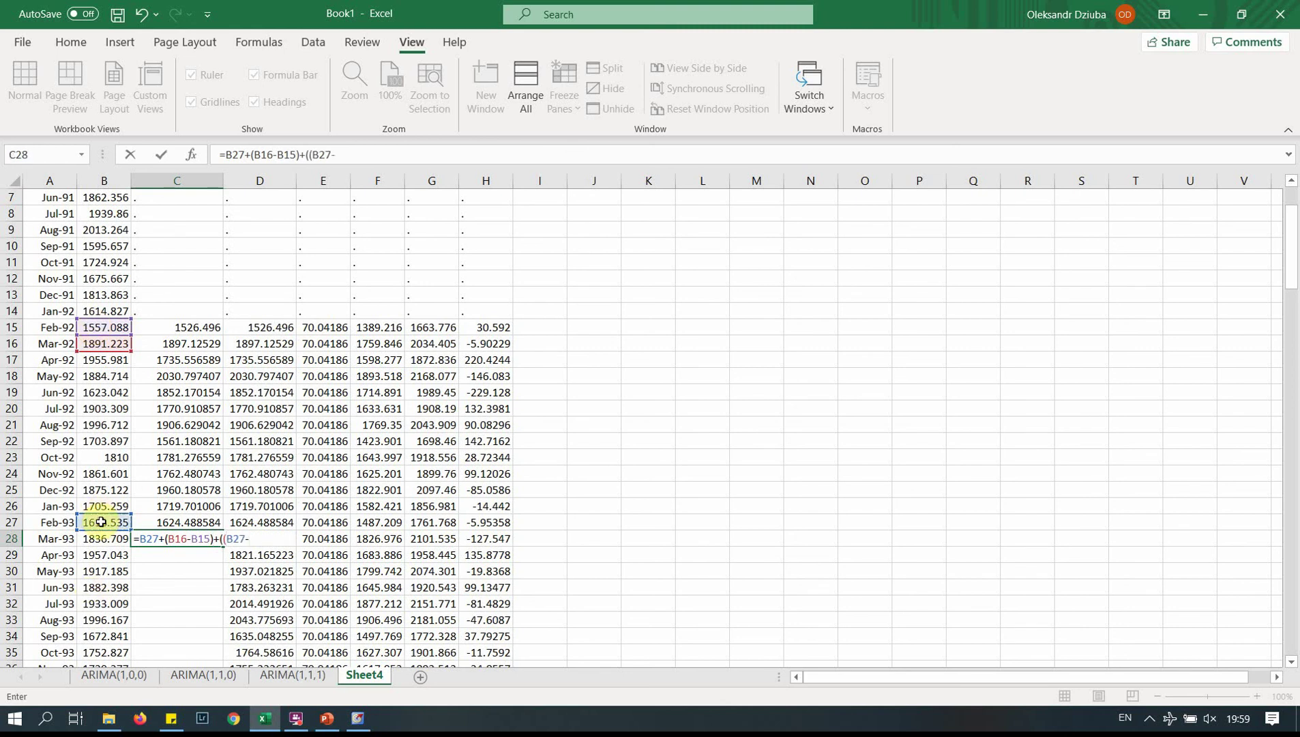
click(99, 504)
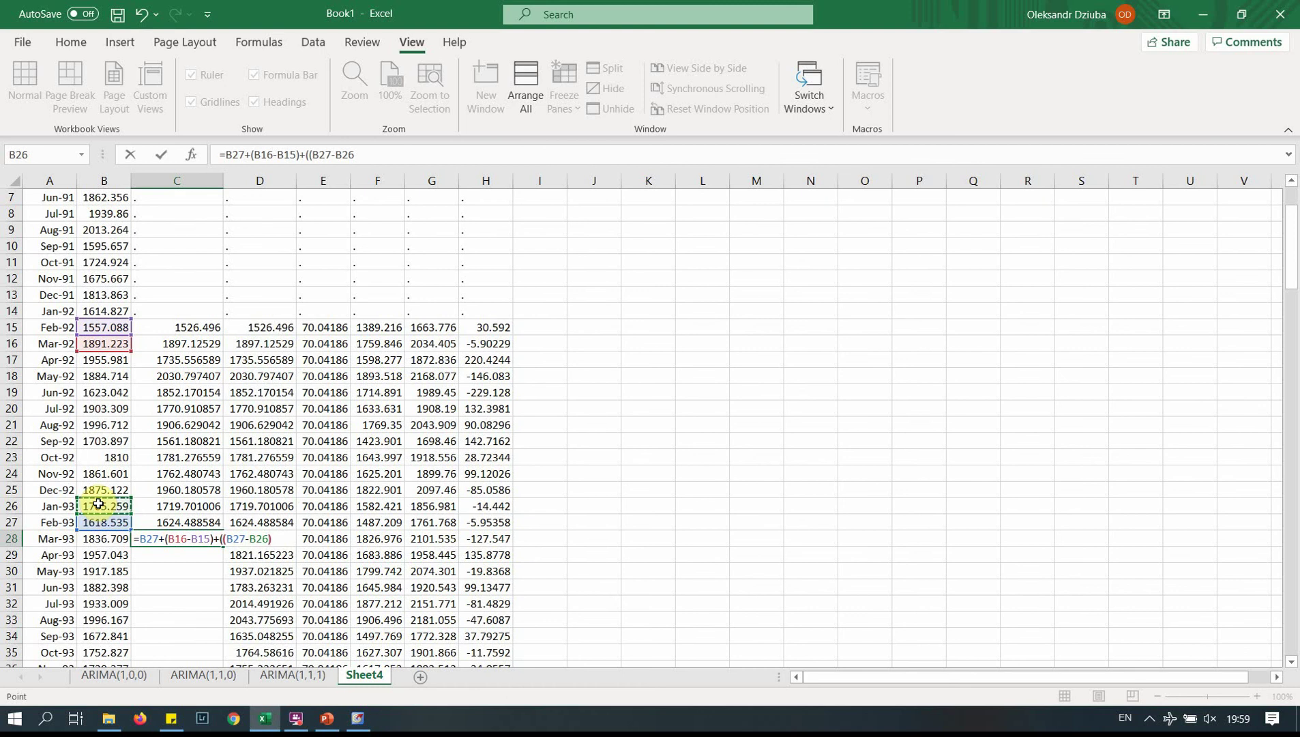
text()-)
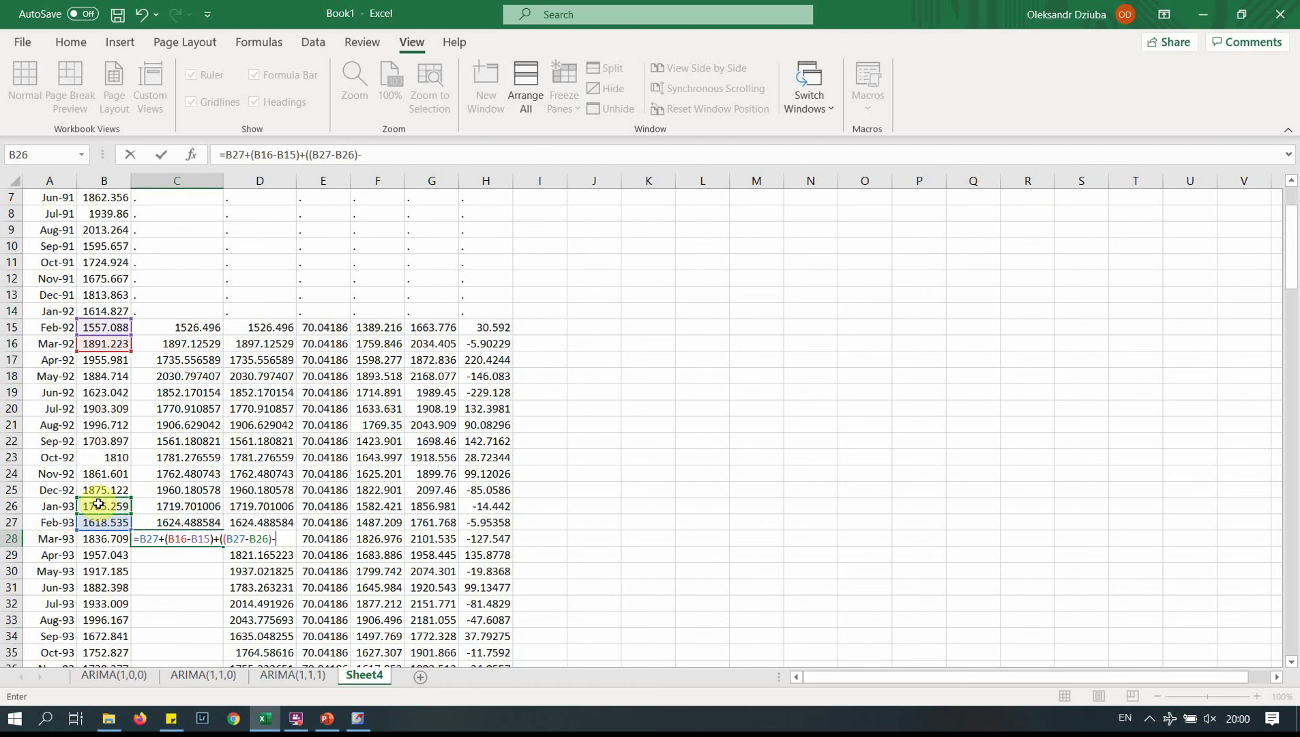
click(108, 330)
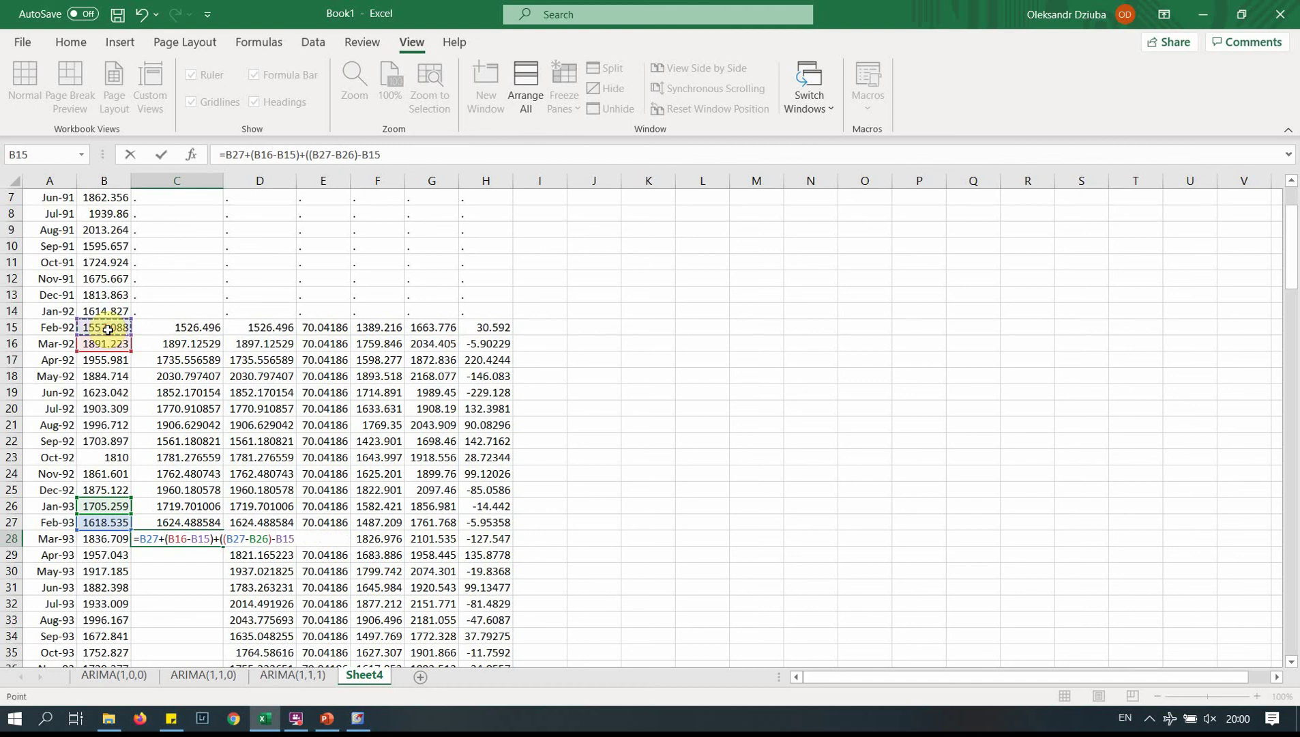
text(-)
click(103, 309)
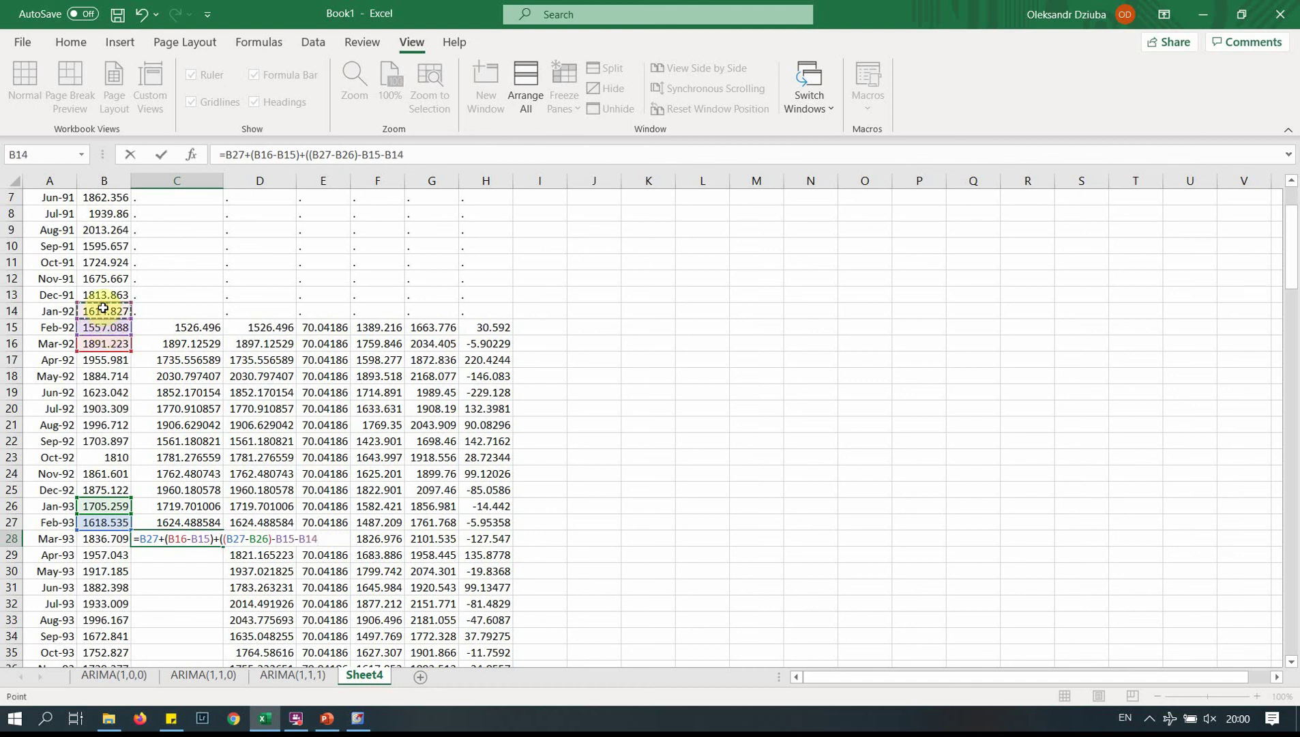
text())*)
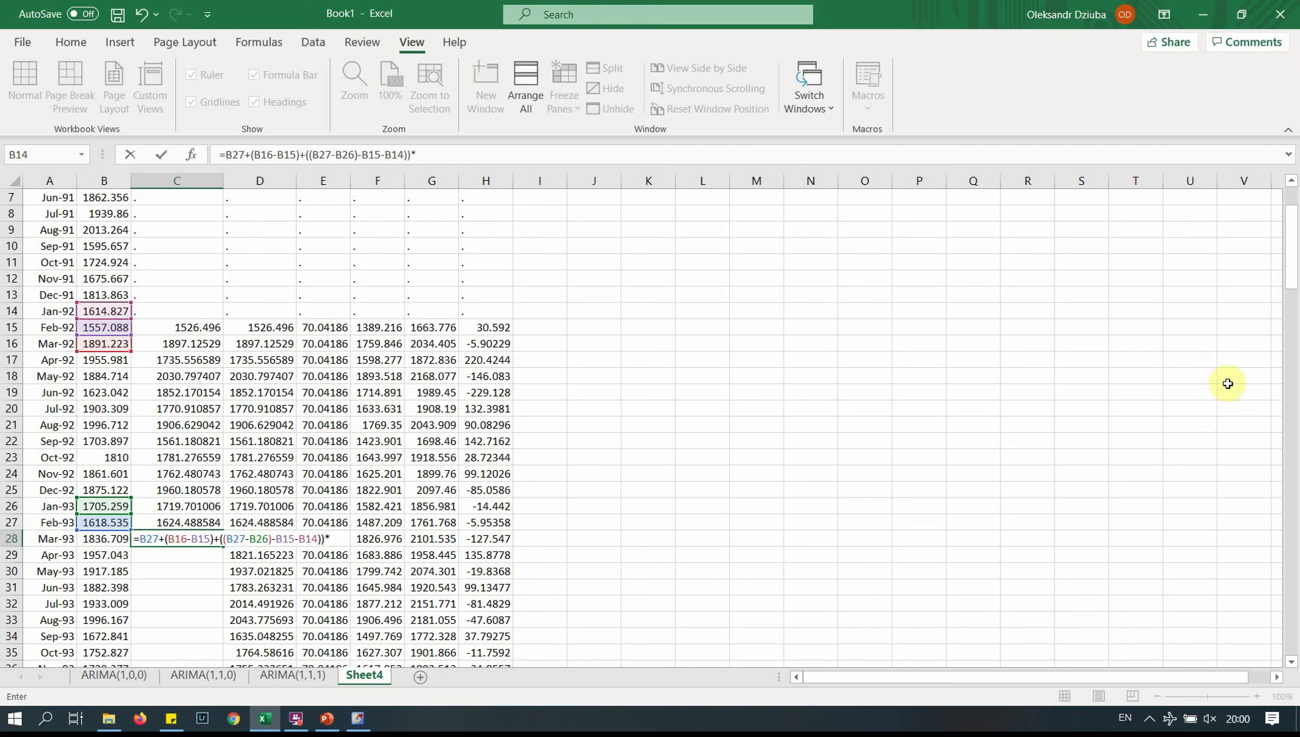
drag(1292, 270, 1297, 217)
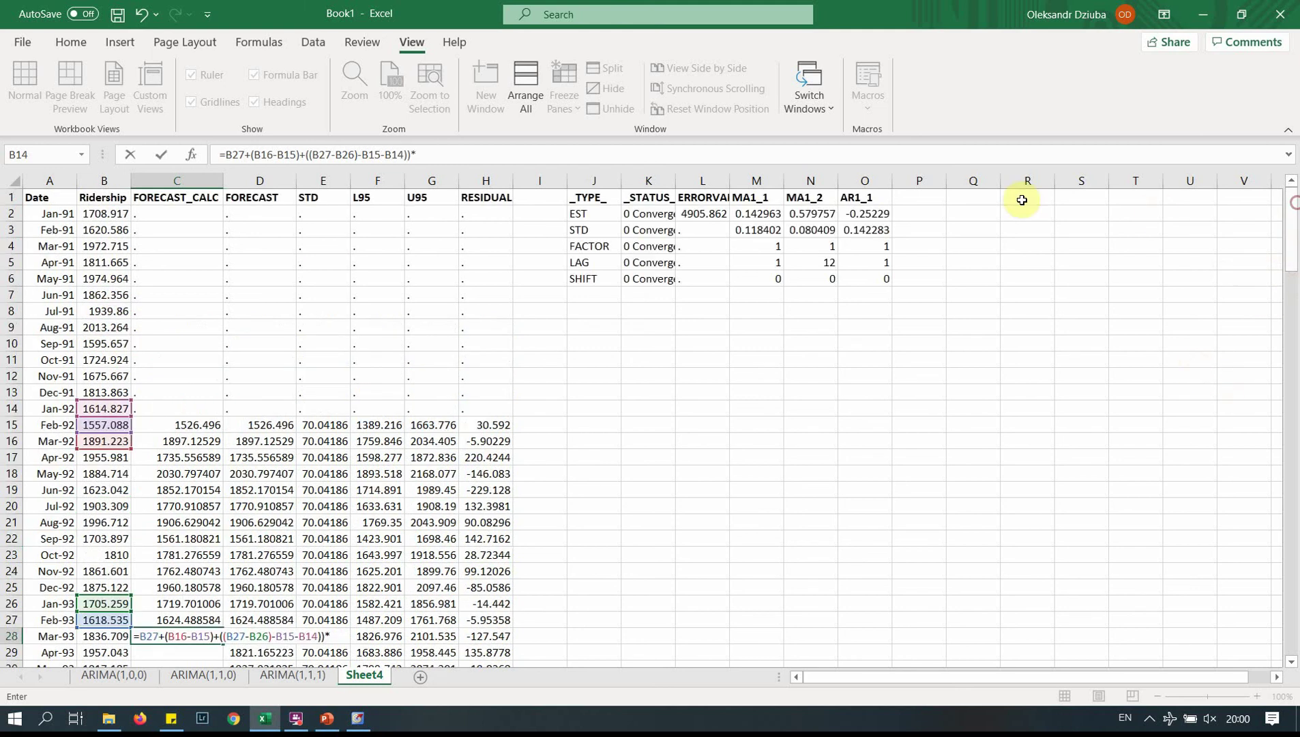
click(865, 213)
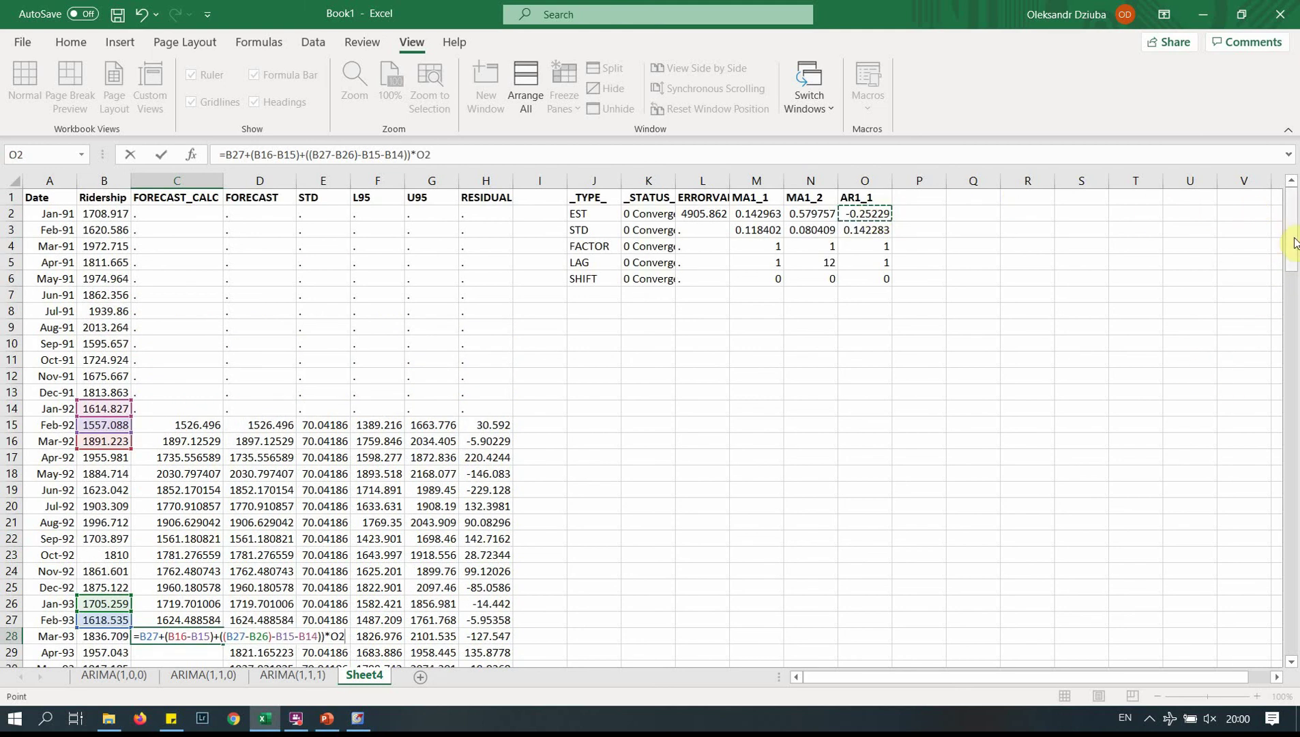
- Append the nonseasonal moving-average term -(B27-C27)*M2 to the C28 formula
drag(1291, 239, 1296, 273)
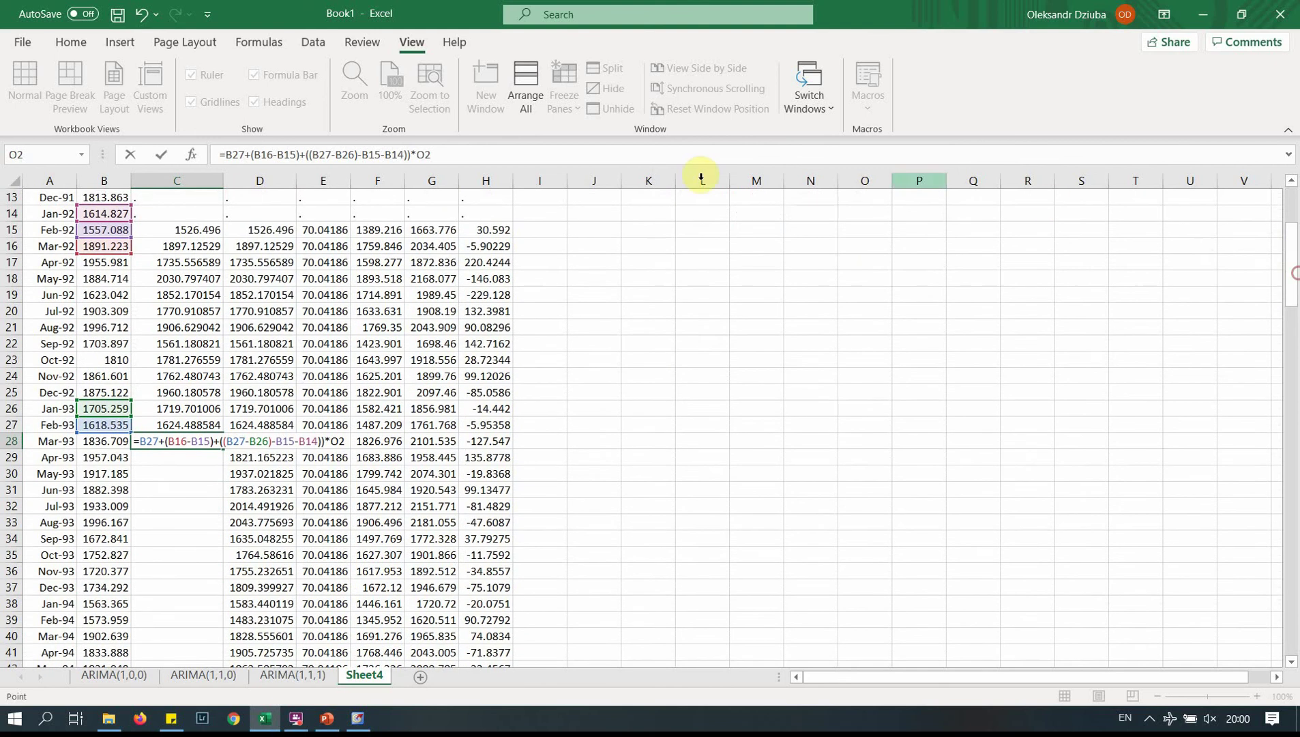
click(646, 154)
text(-)
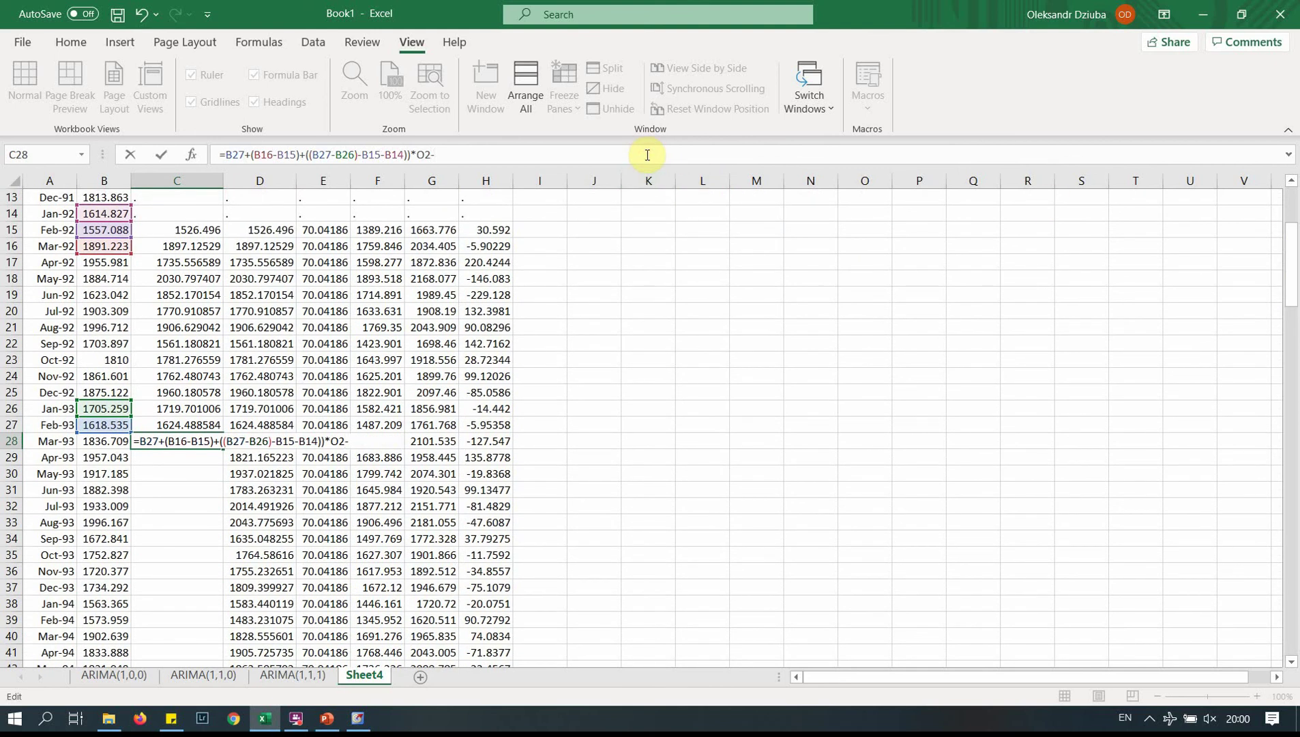
text(()
click(111, 426)
text(-)
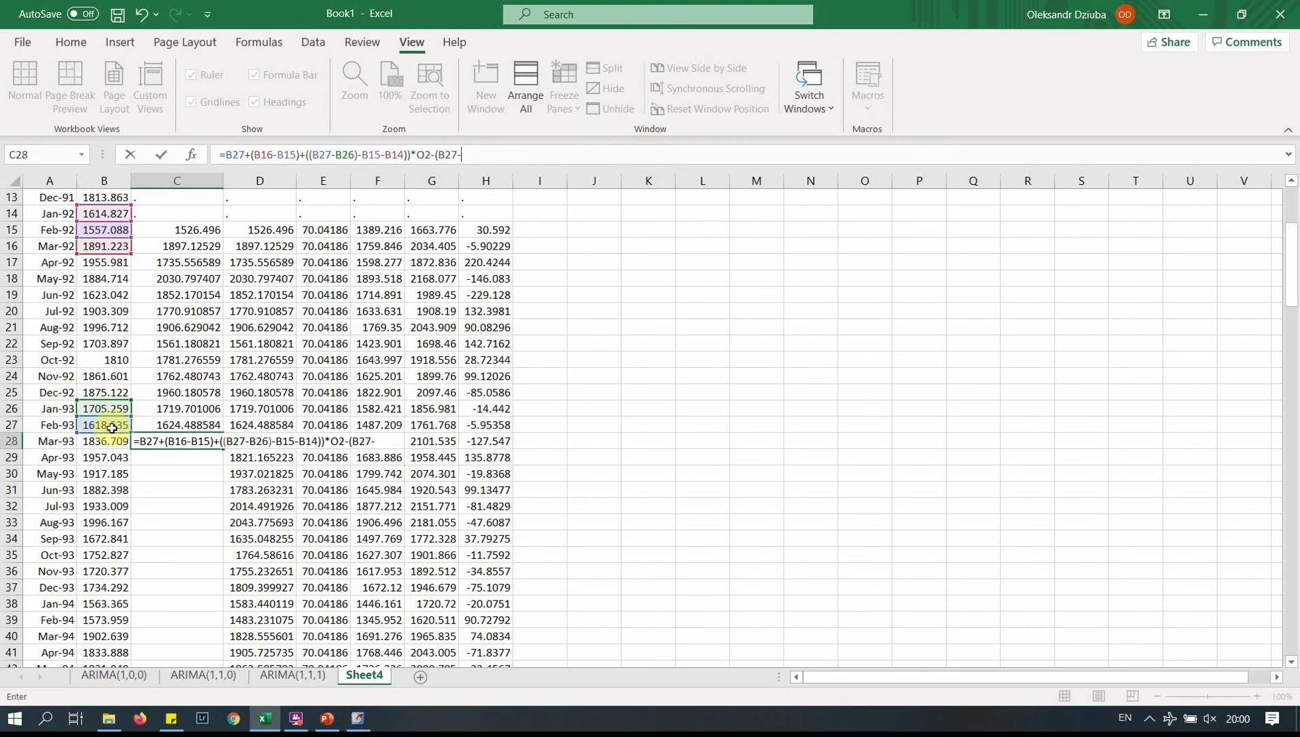
click(183, 427)
text()*)
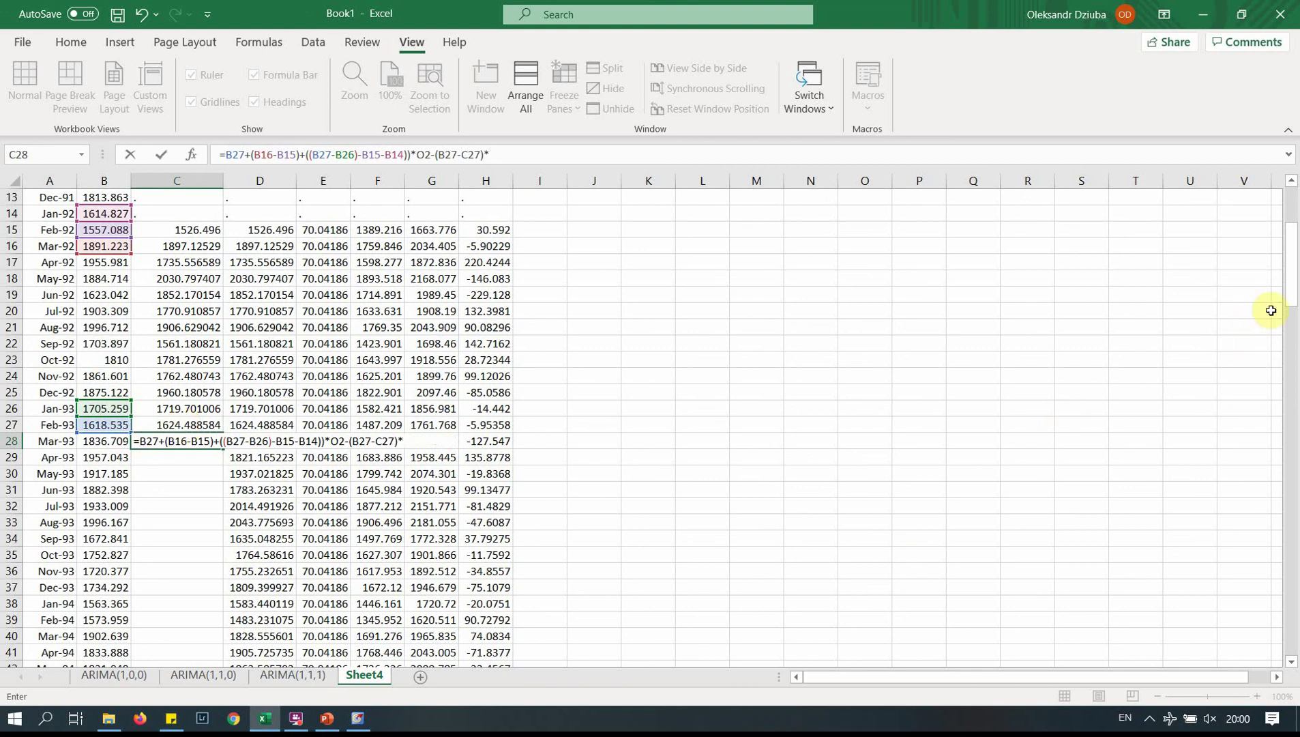
drag(1293, 301, 1293, 227)
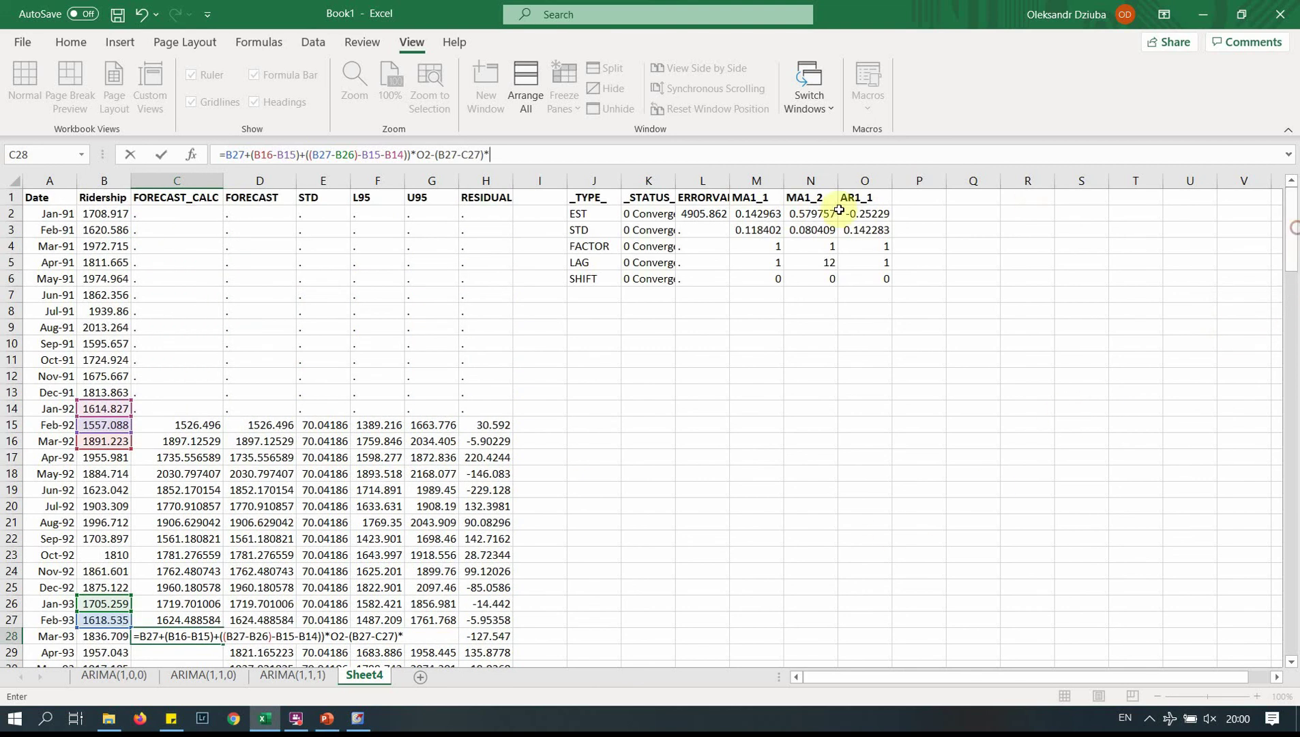
click(749, 215)
click(749, 215)
- Append the seasonal moving-average term -(B16-C16)*N2 to the C28 formula
text(-)
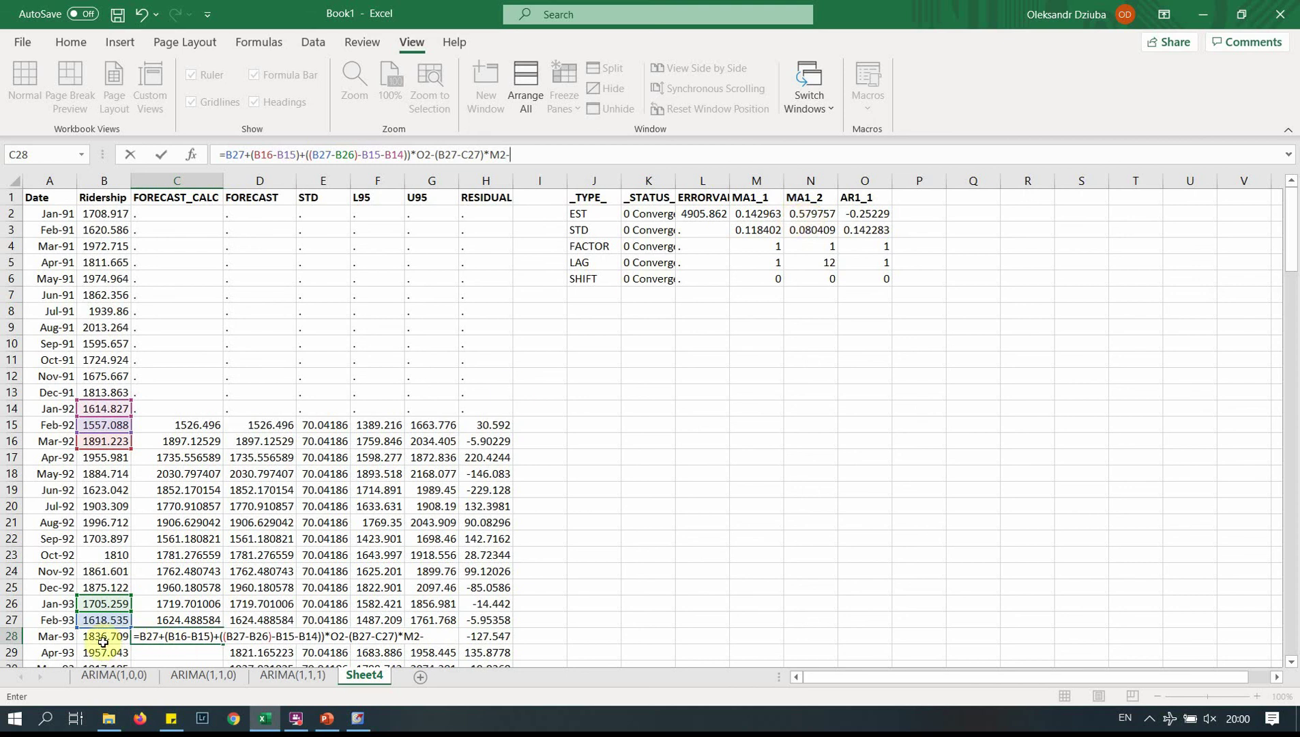
text(()
click(107, 443)
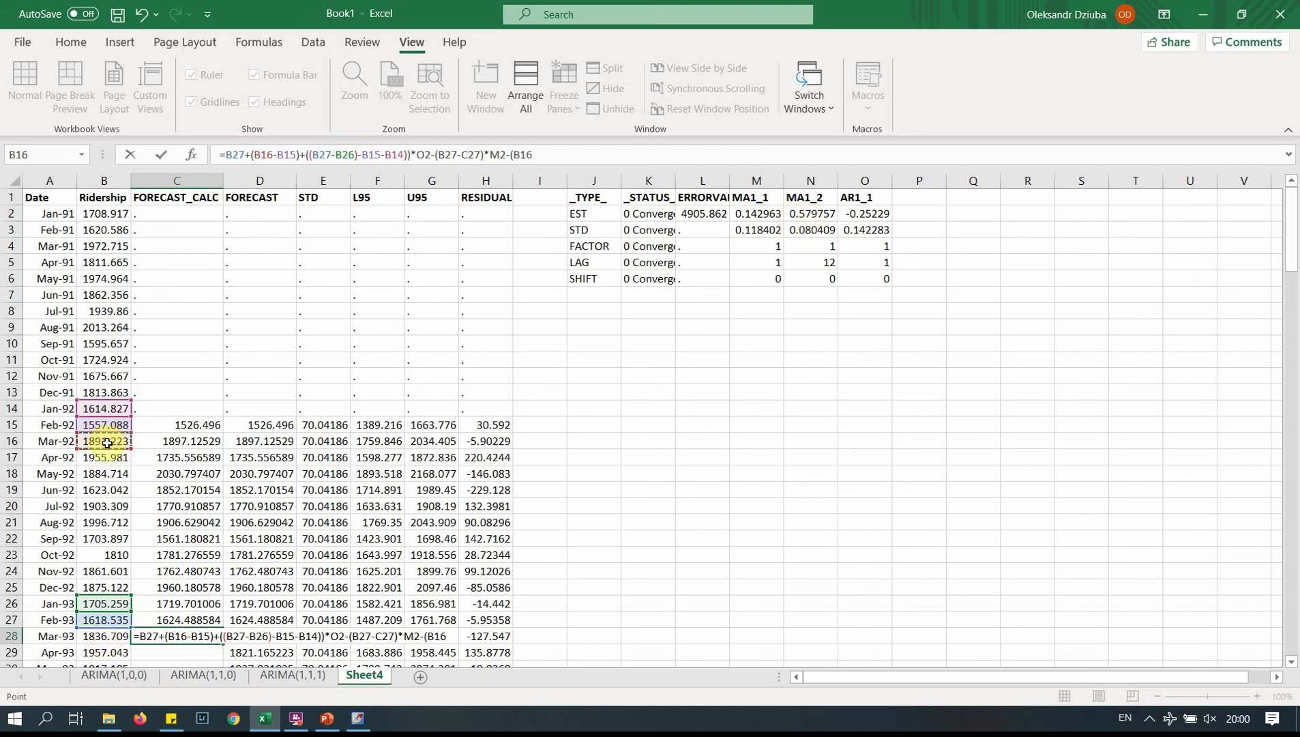
text(-)
click(177, 442)
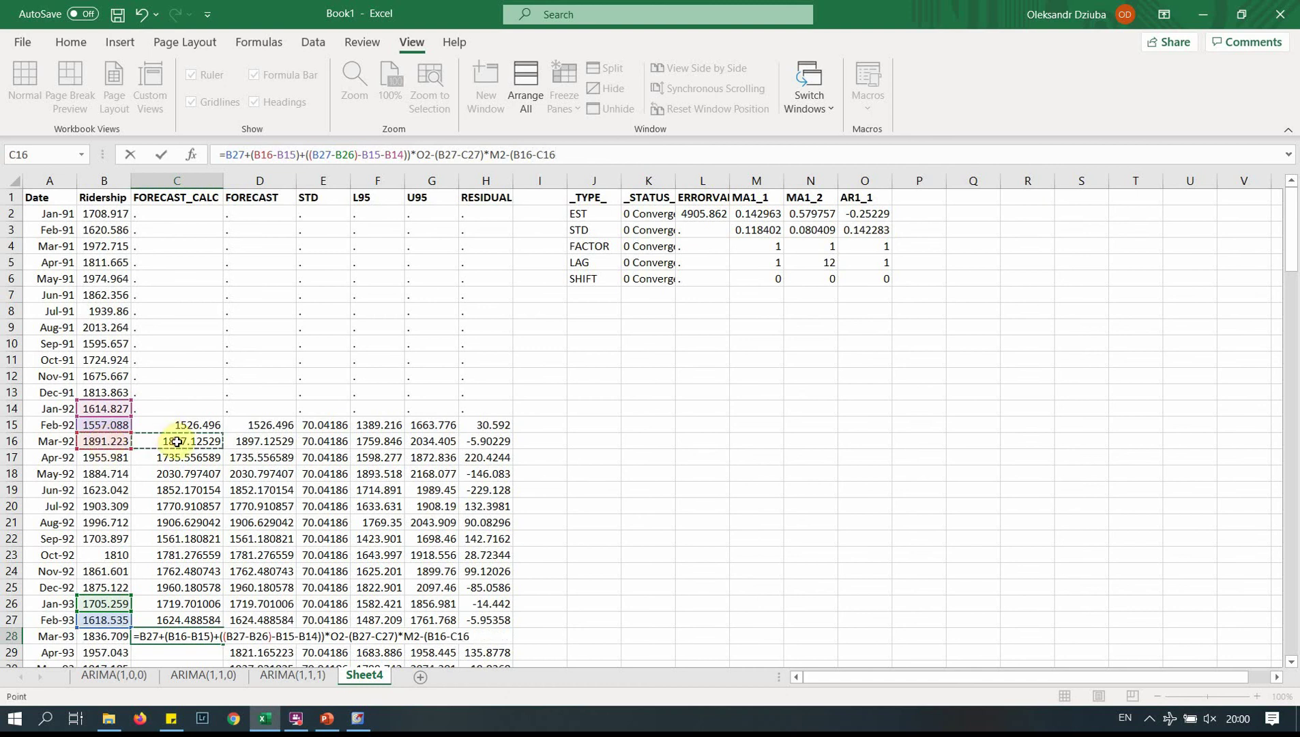
text()*)
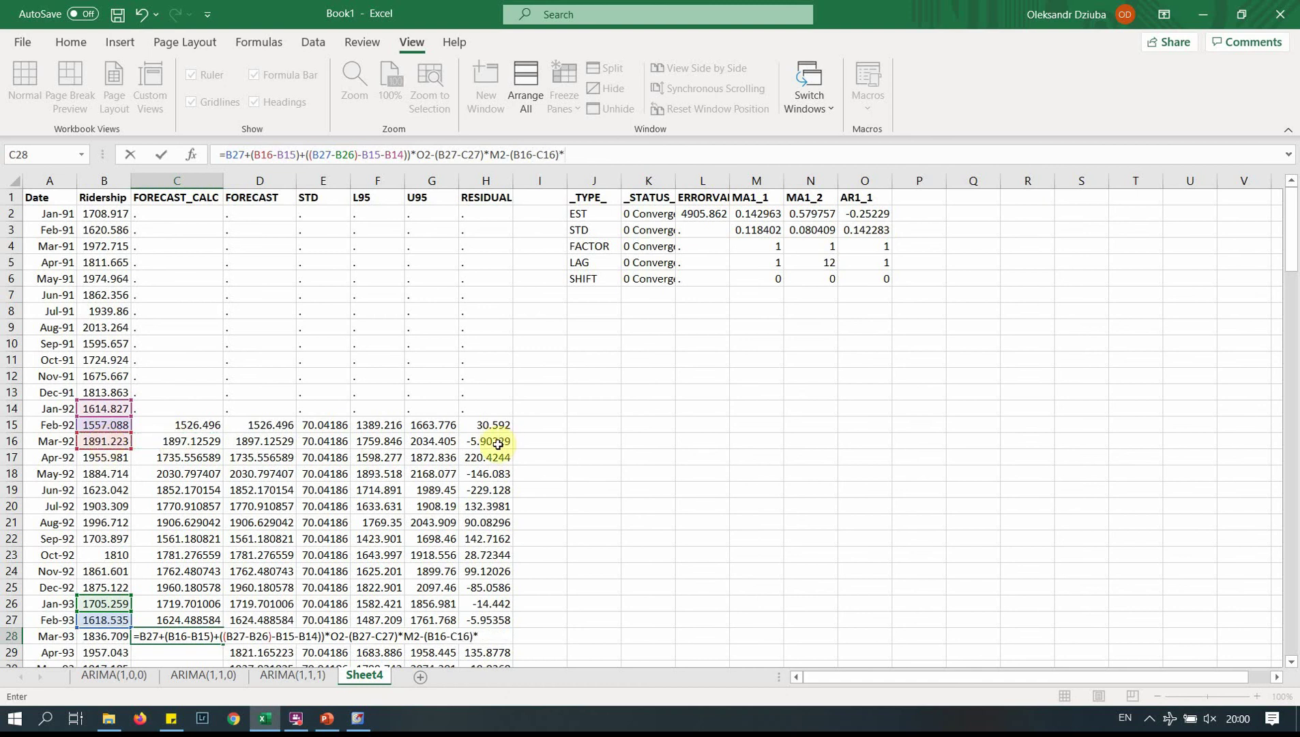
click(814, 214)
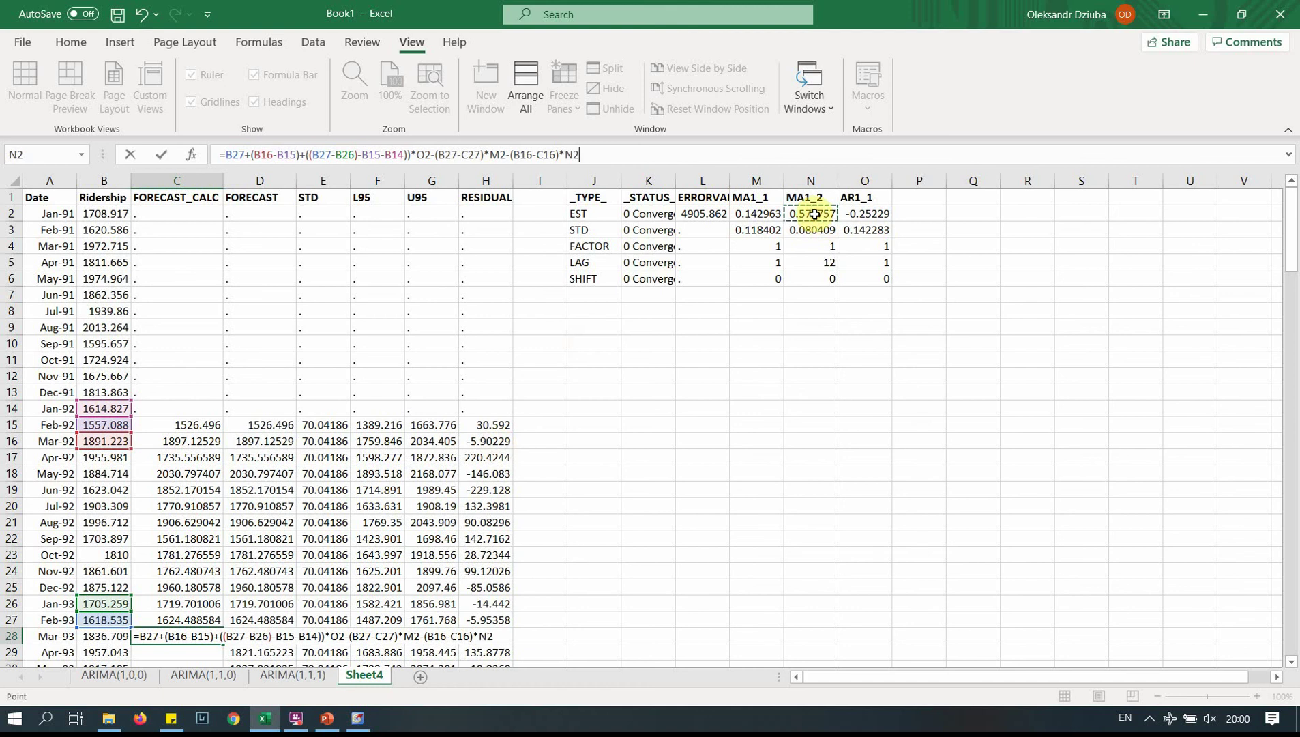
- Append the moving-average interaction term +(B15-C15)*M2*N2 to the C28 formula and try to commit it
text(+)
text(()
click(107, 426)
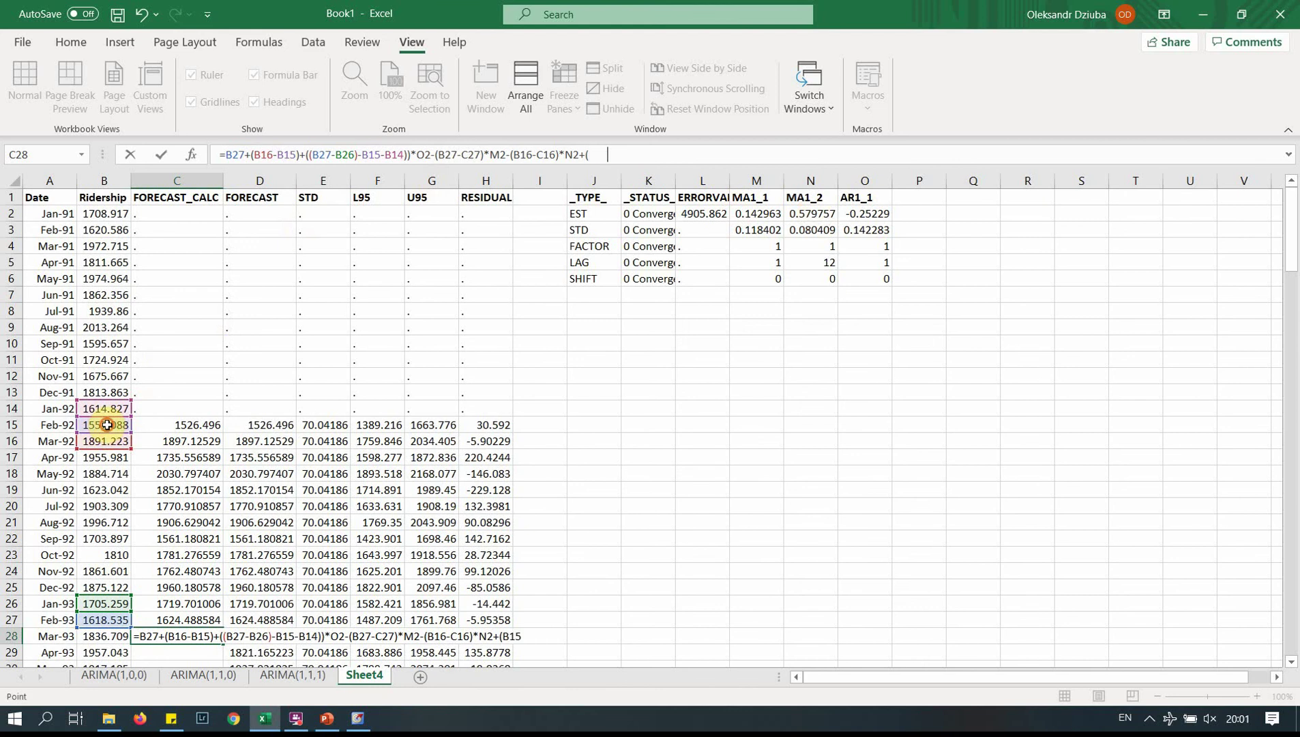
text(-)
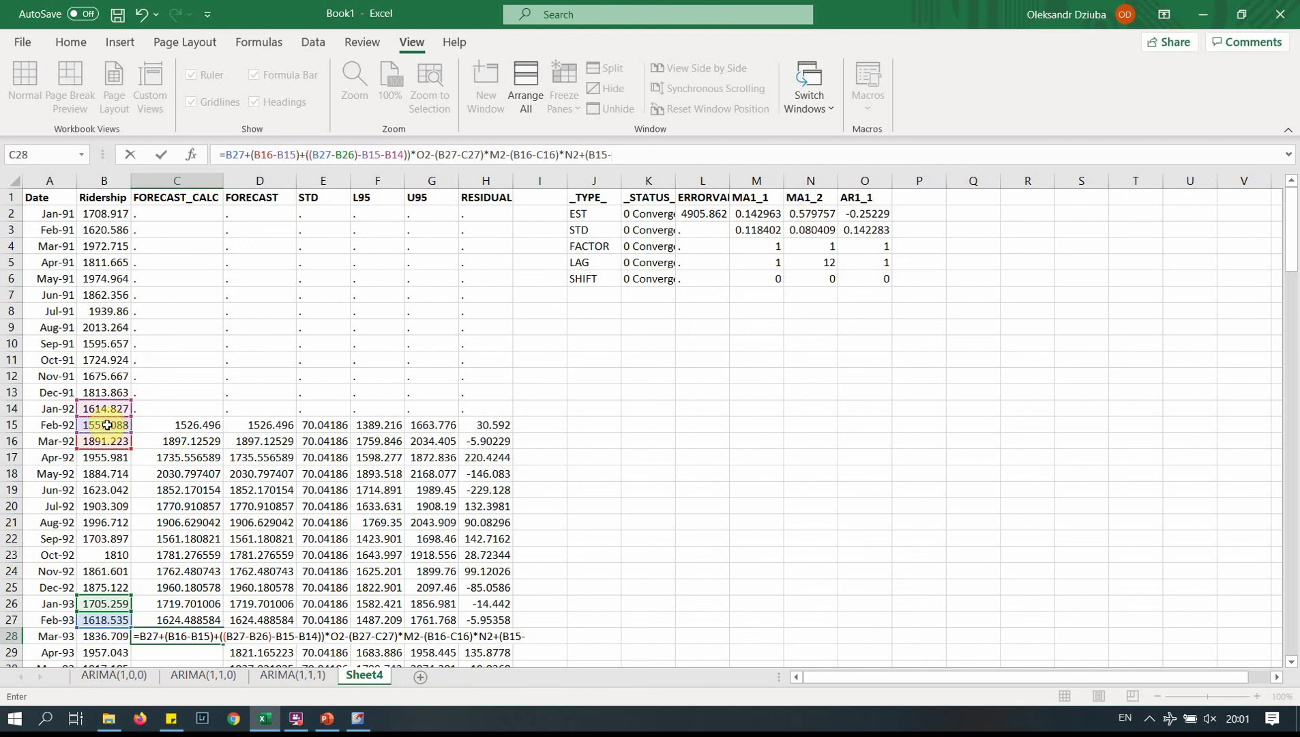
click(185, 425)
text()*)
click(759, 216)
text(*)
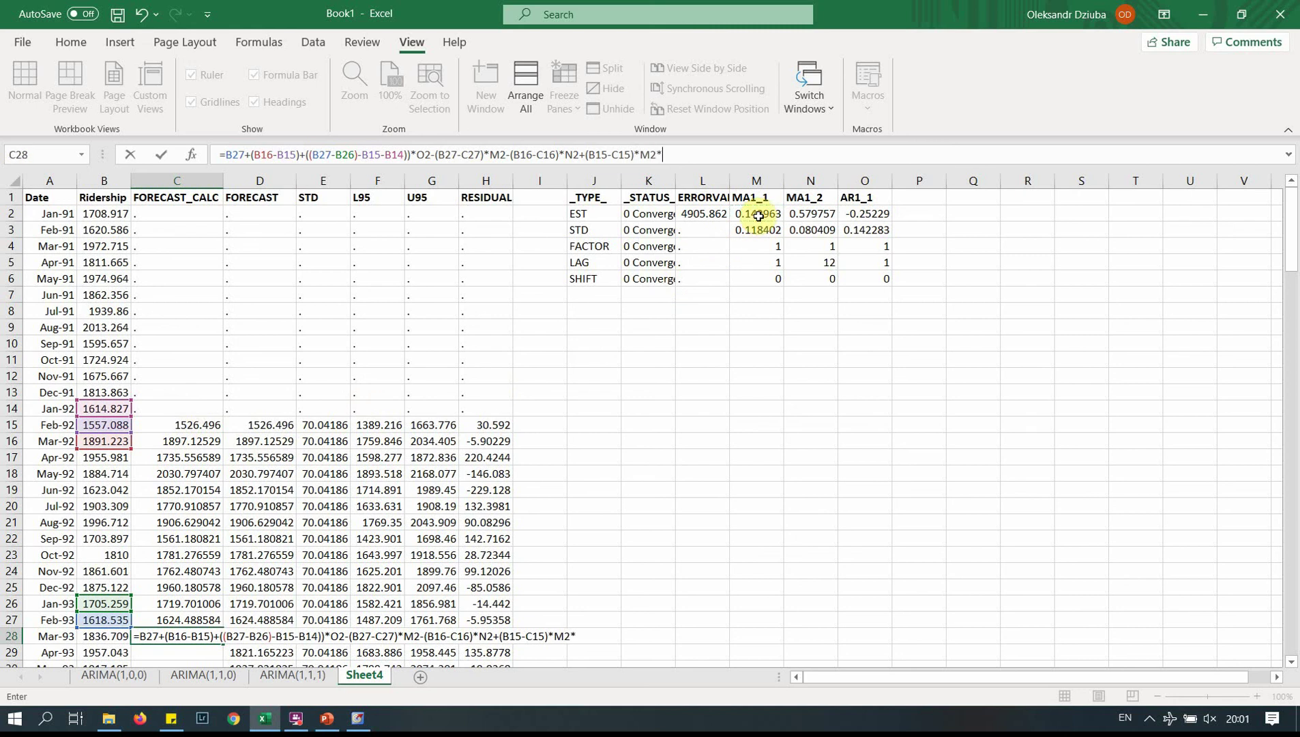
click(824, 214)
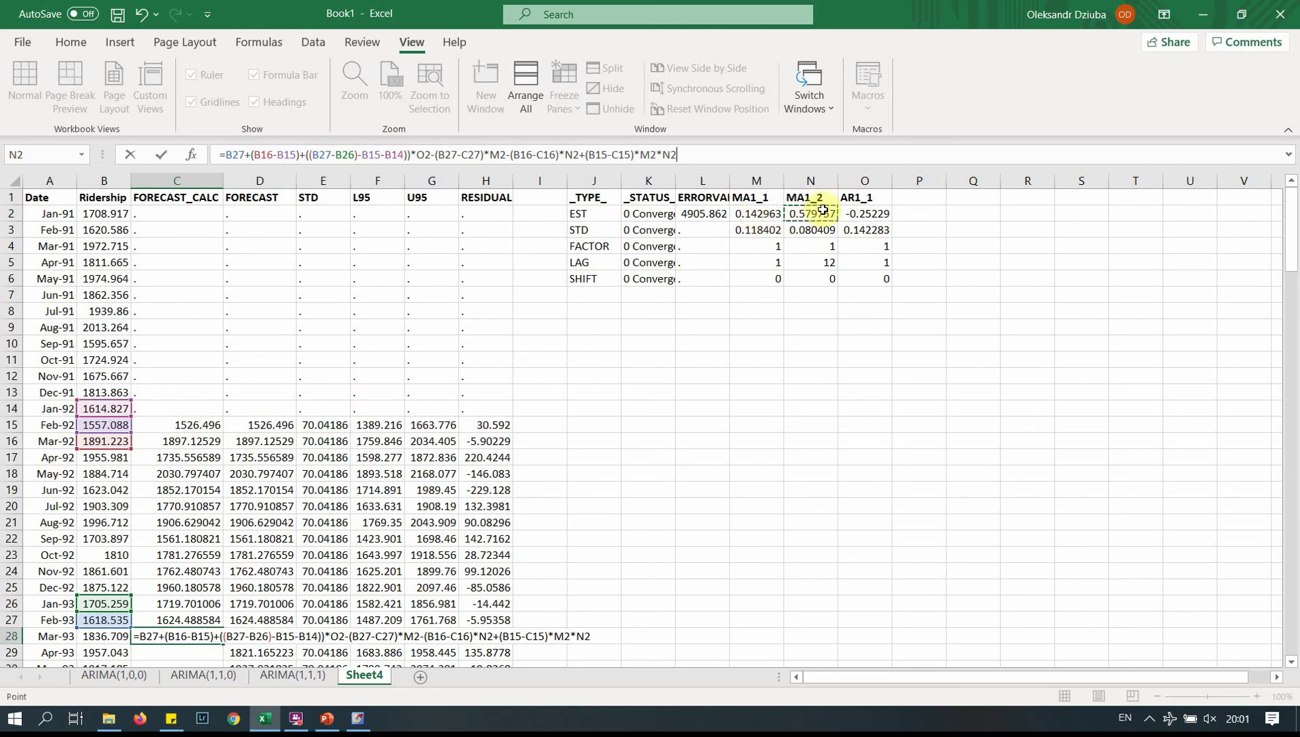
key(Return)
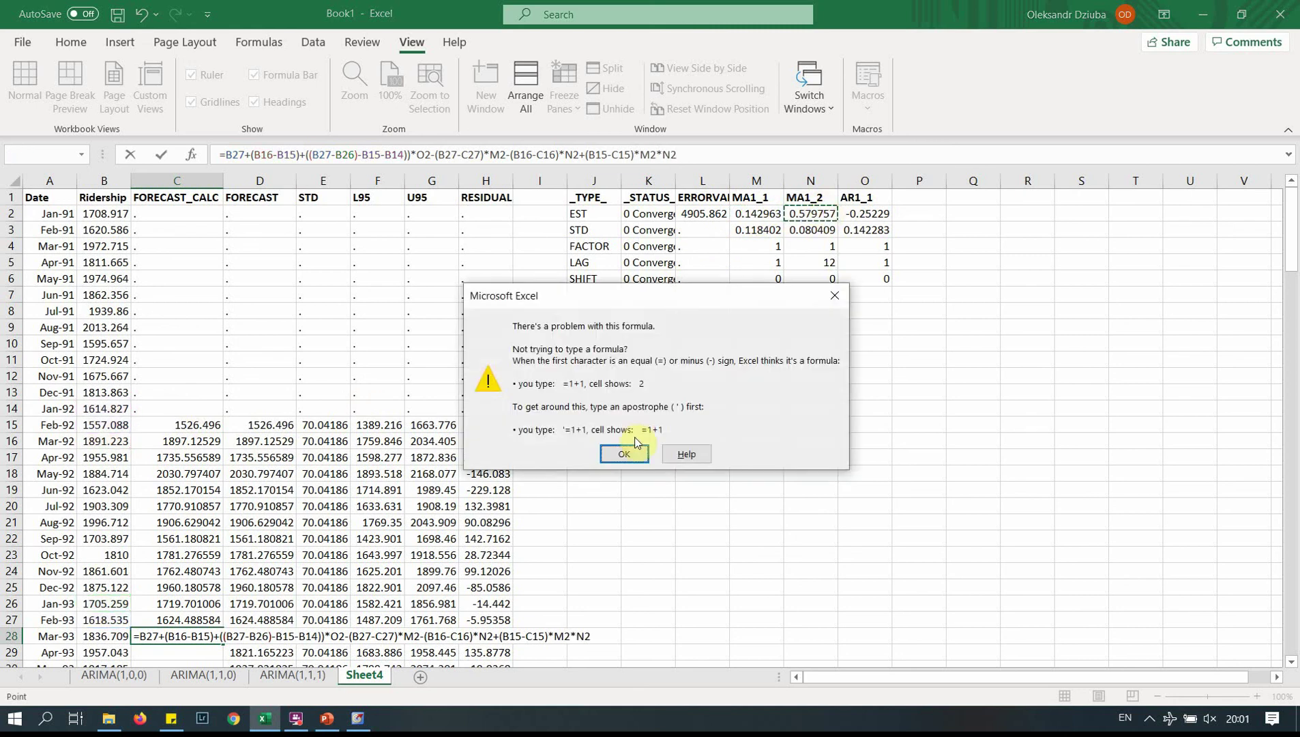
- Insert the missing opening parenthesis before B15-B14 in the C28 formula's autoregressive term and commit the formula
click(637, 455)
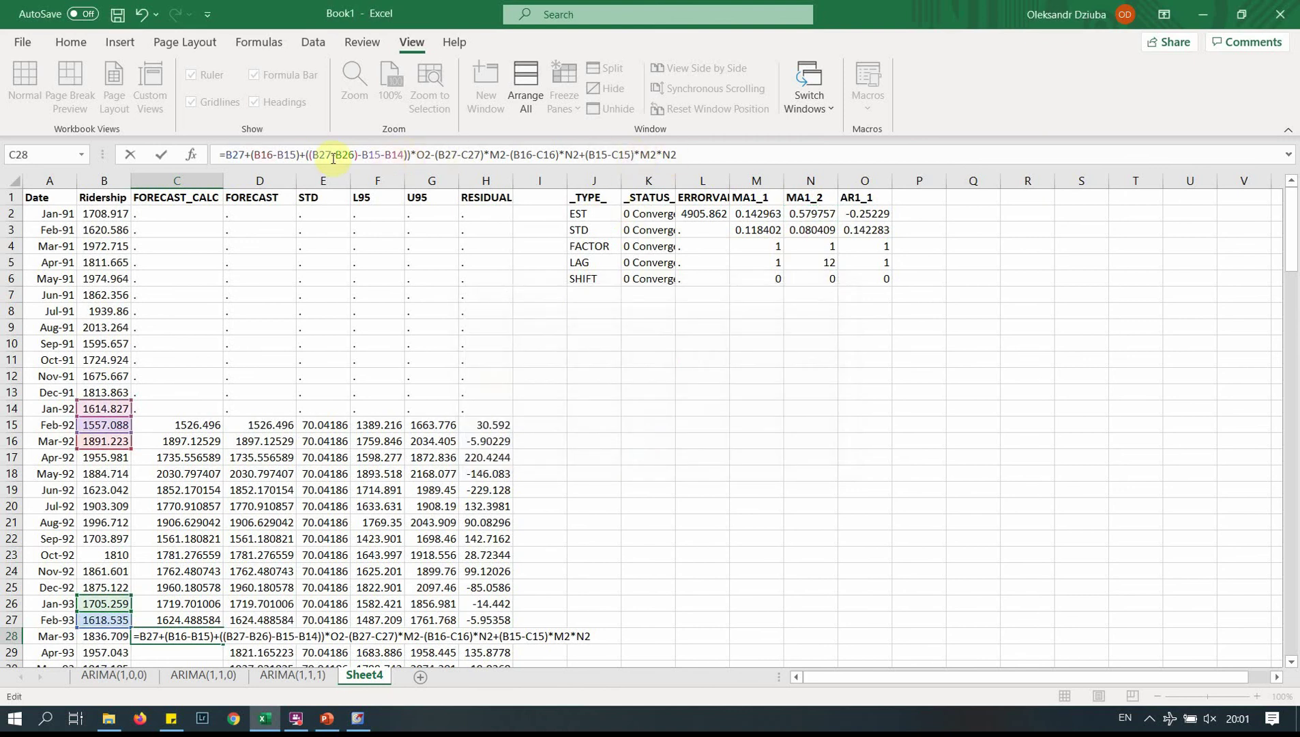
click(360, 154)
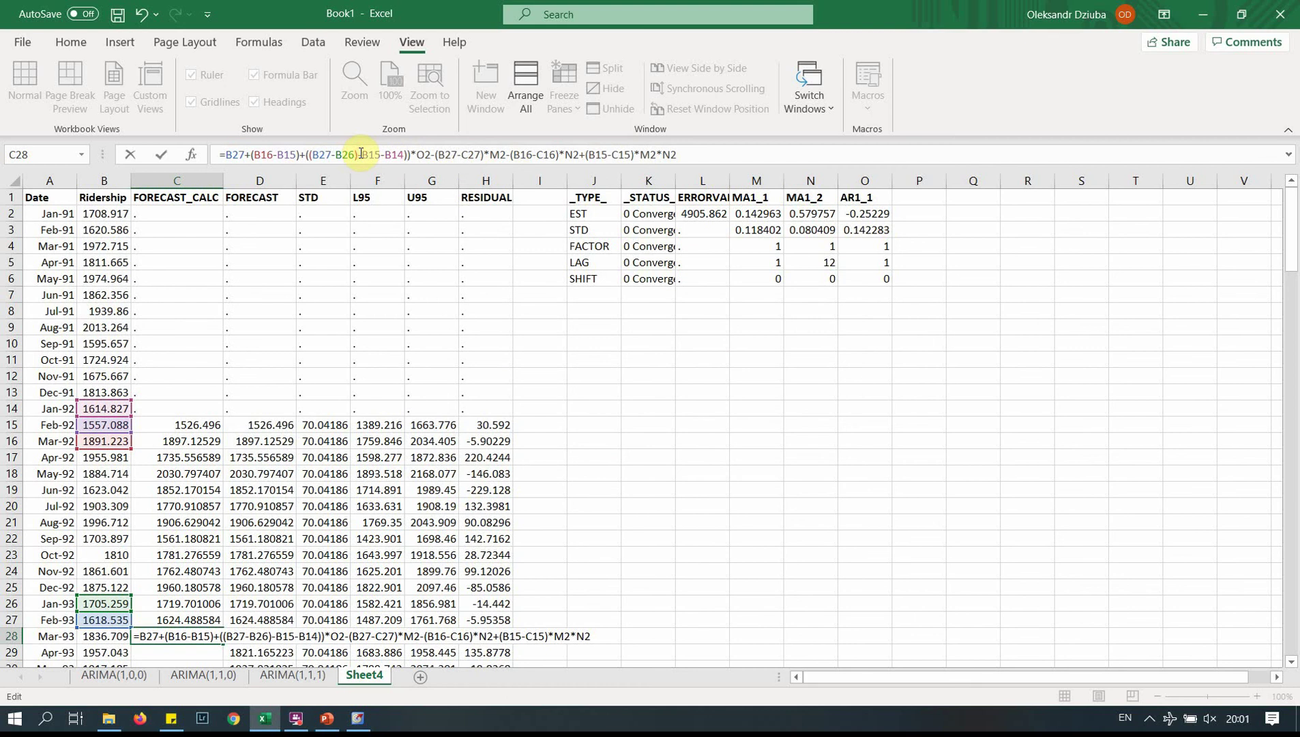
text(()
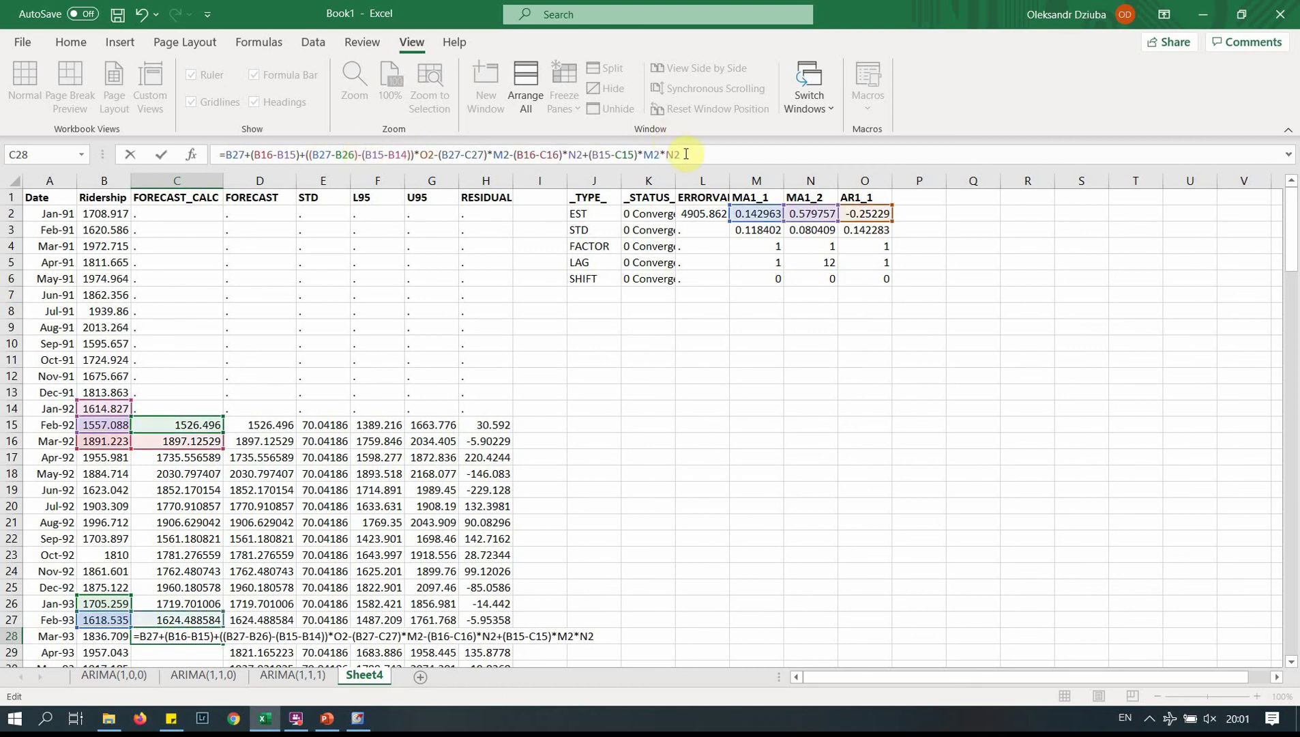
click(696, 155)
key(Return)
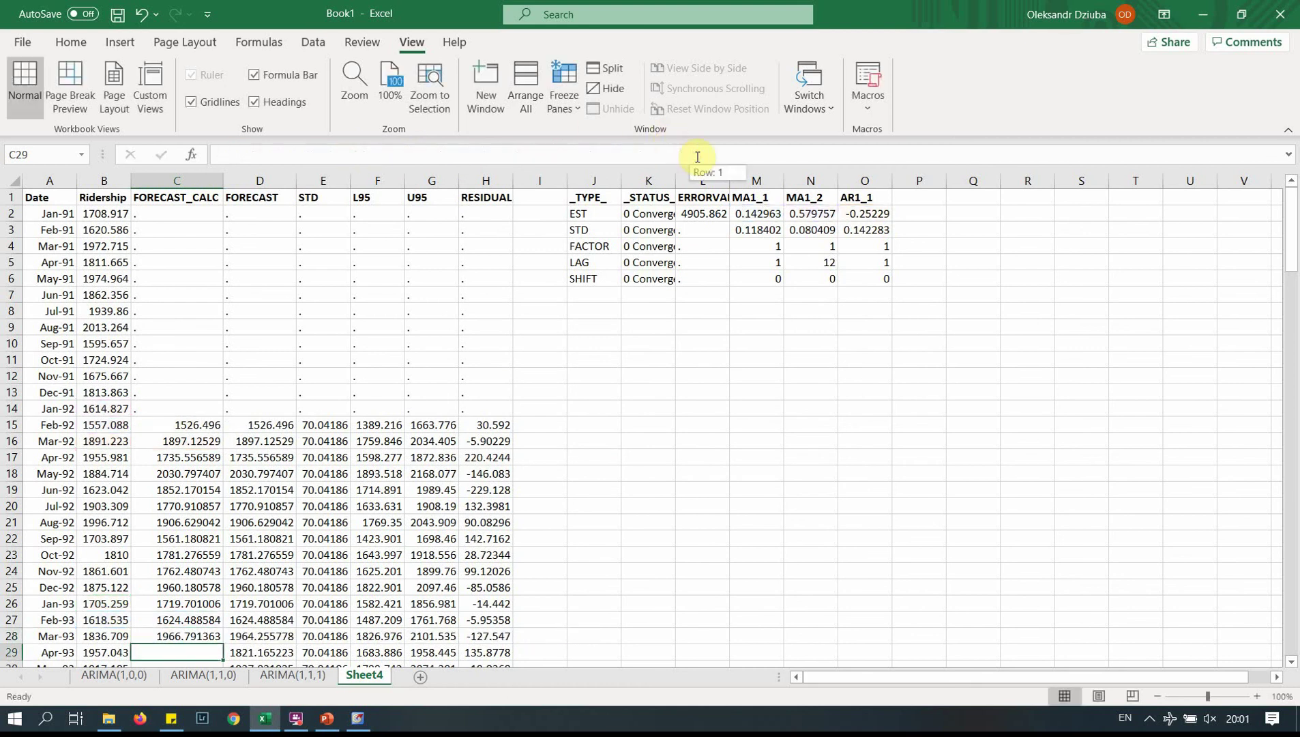
- Review the terms of the C28 formula to find why it differs from the SAS forecast
click(194, 639)
scroll(194, 638, down, 1)
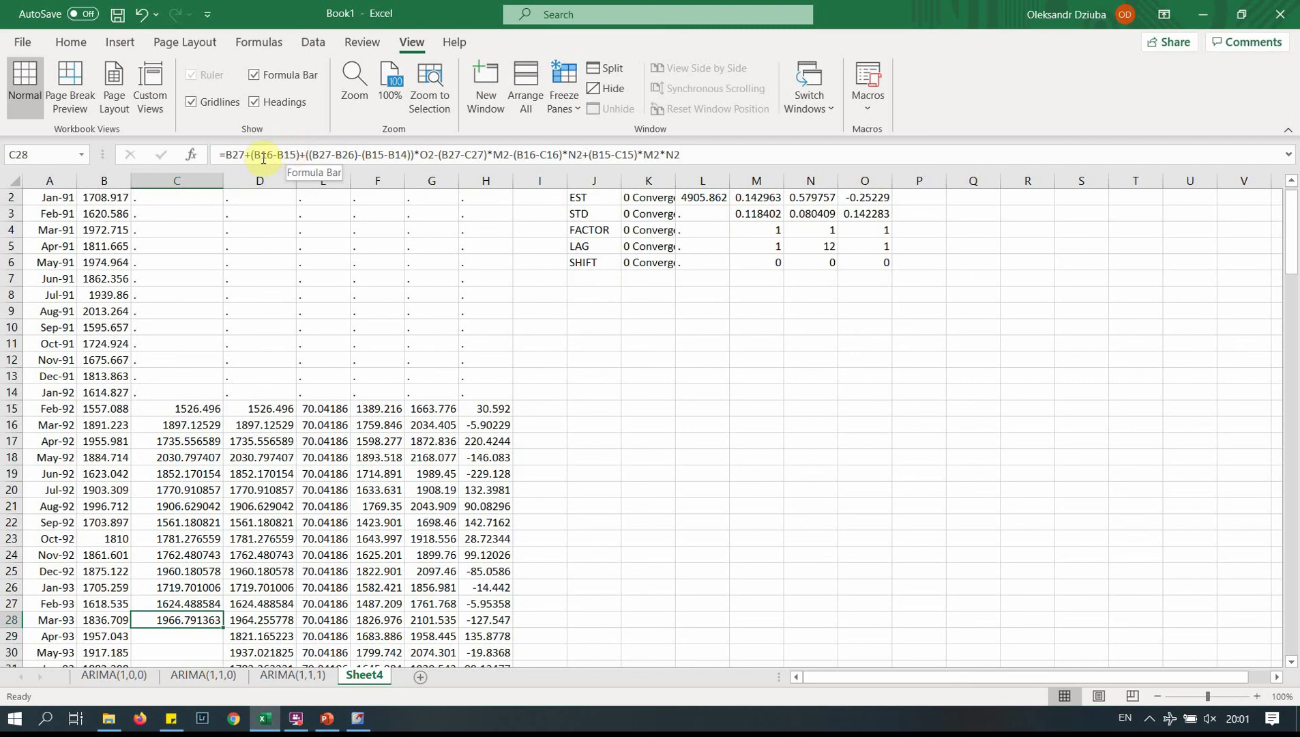
click(304, 154)
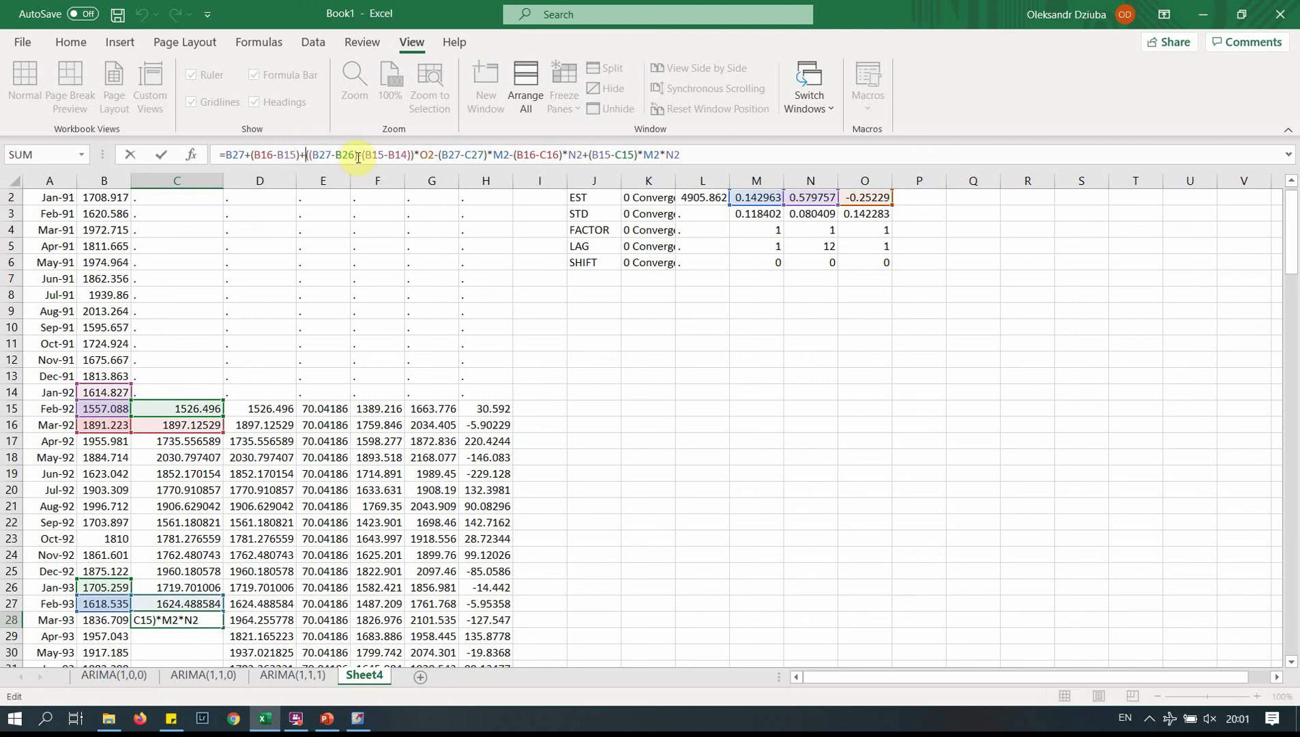
click(435, 156)
text(-)
click(584, 157)
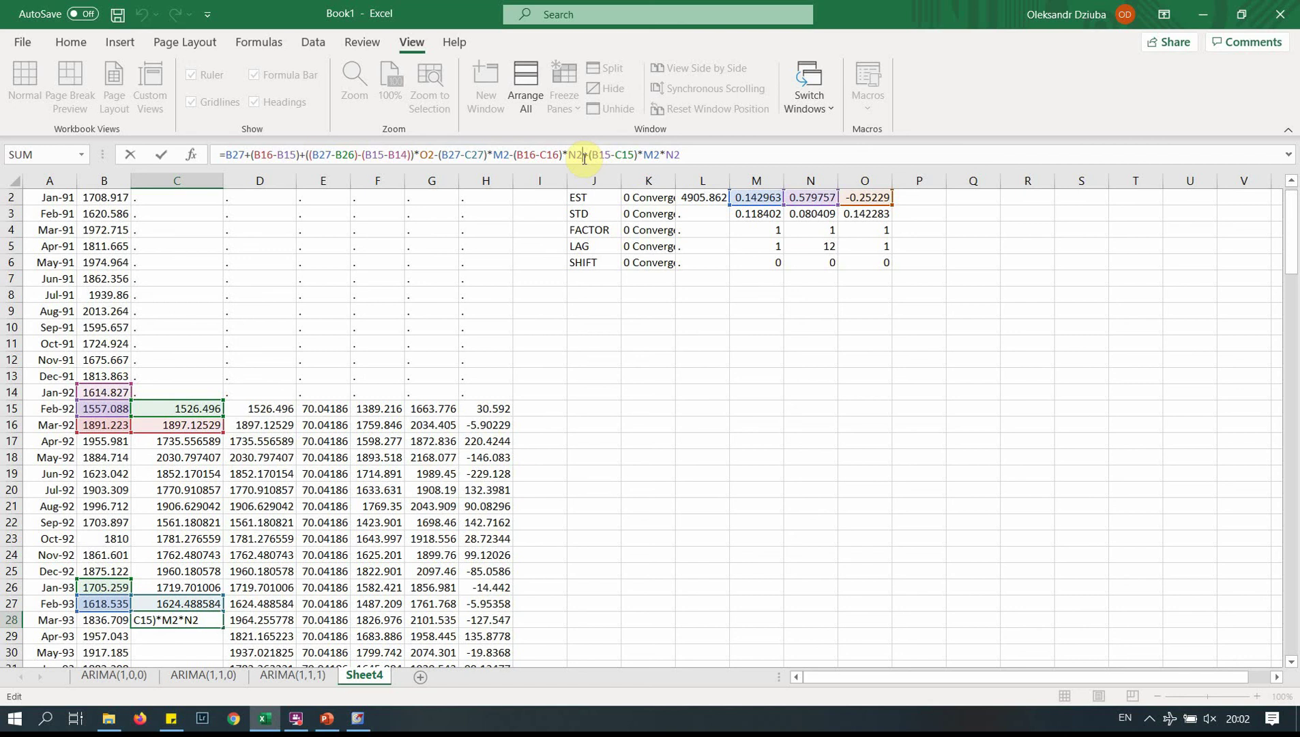
key(Return)
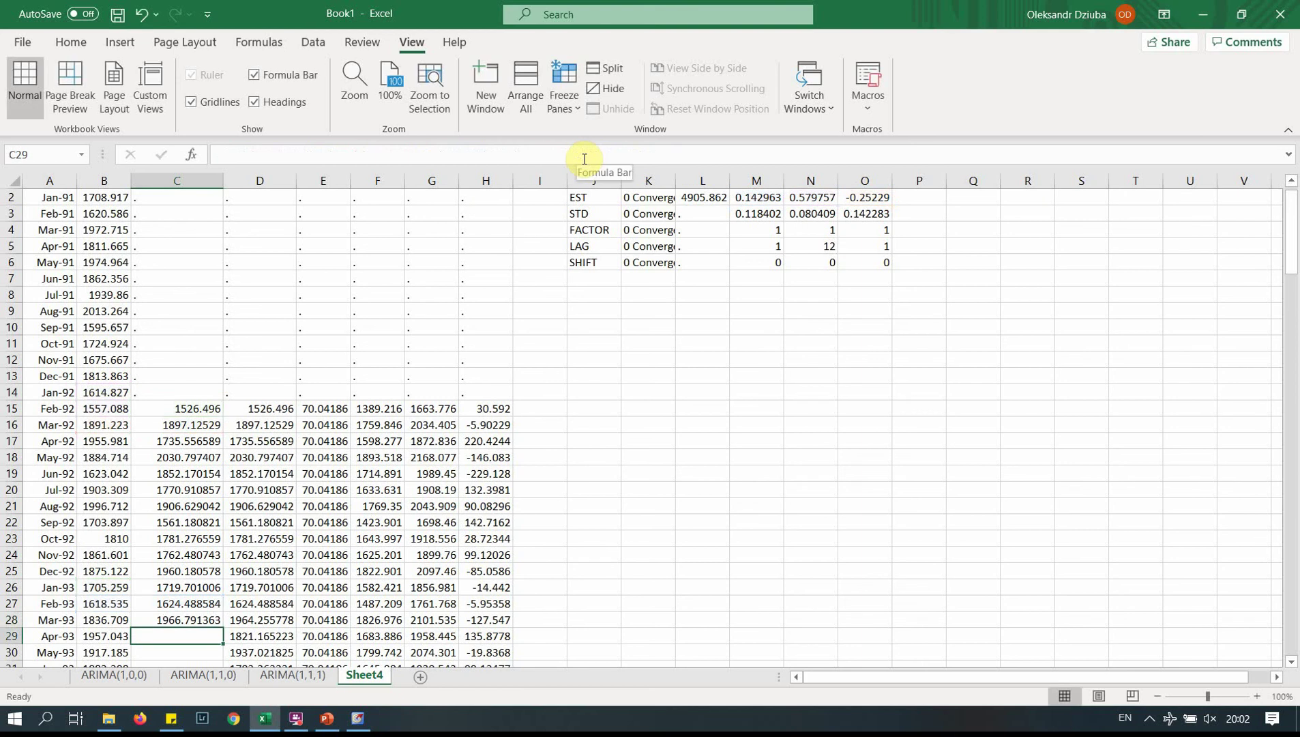
key(Up)
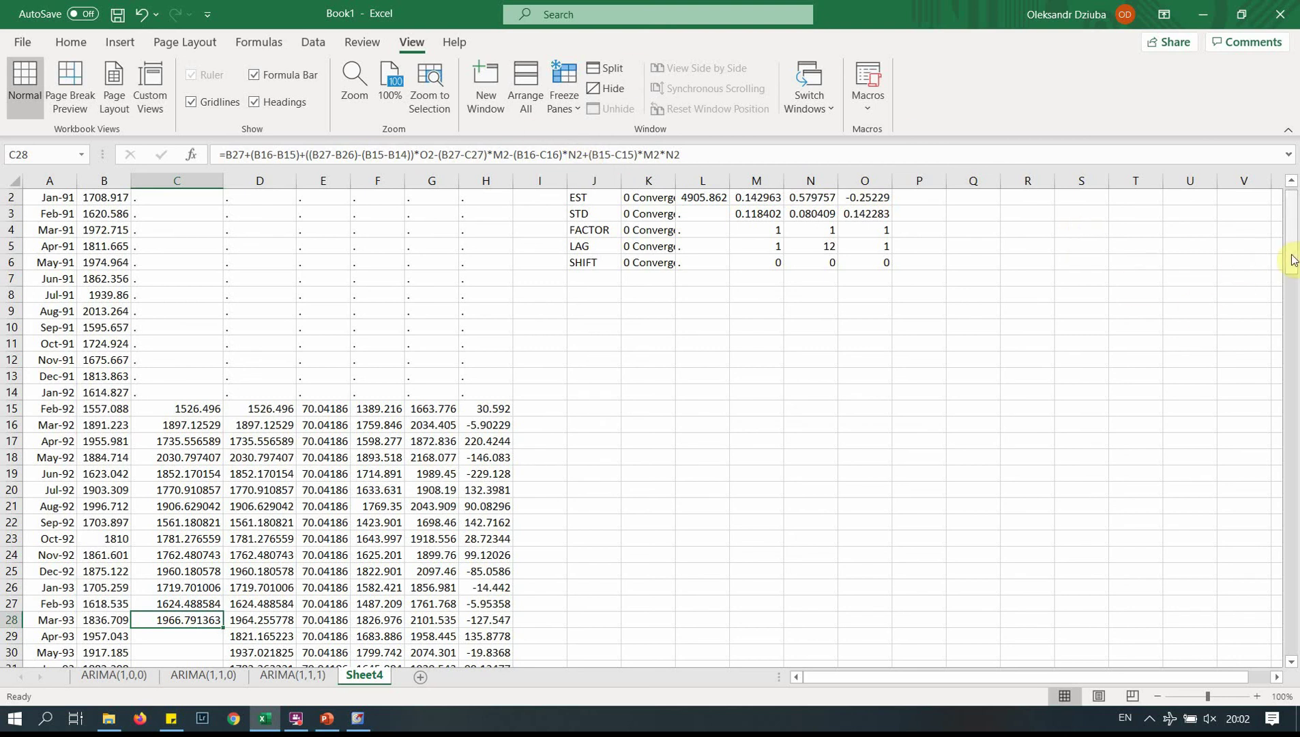
drag(1293, 260, 1293, 239)
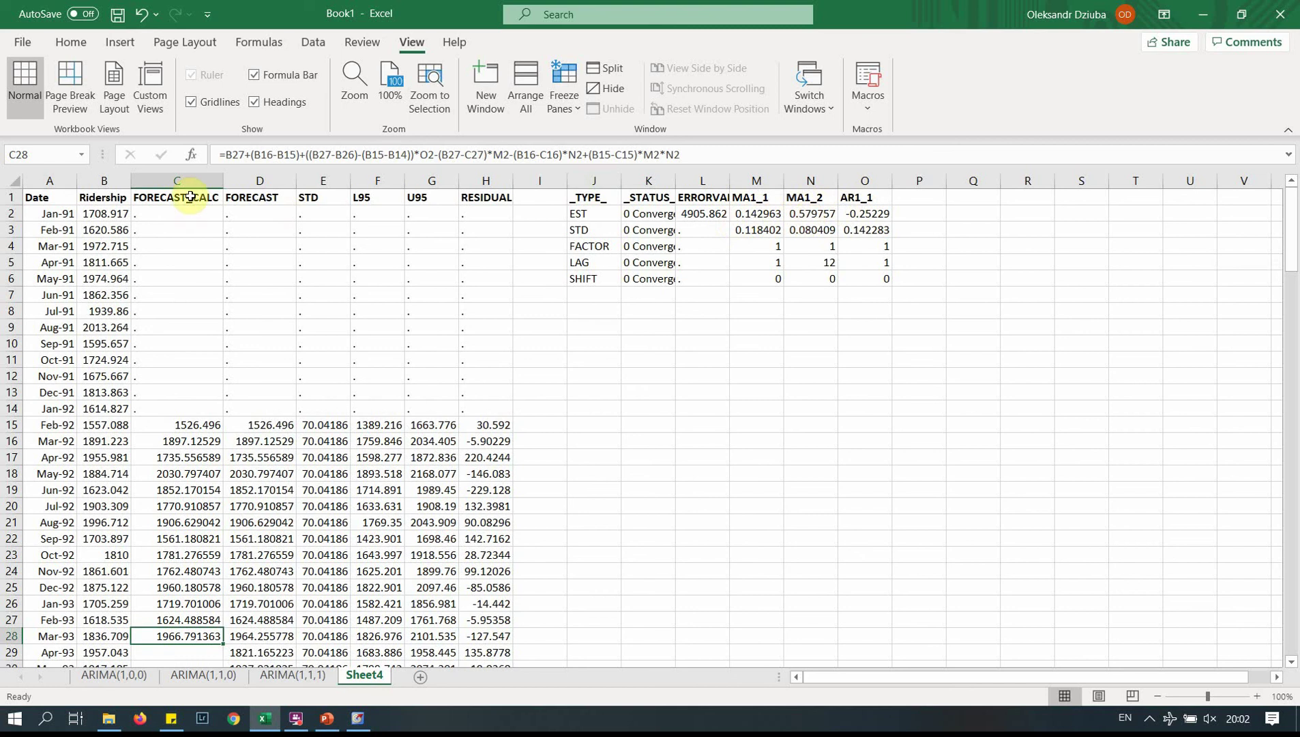
- Remove the moving-average interaction term +(B15-C15)*M2*N2 from the end of the C28 formula and commit it
click(235, 154)
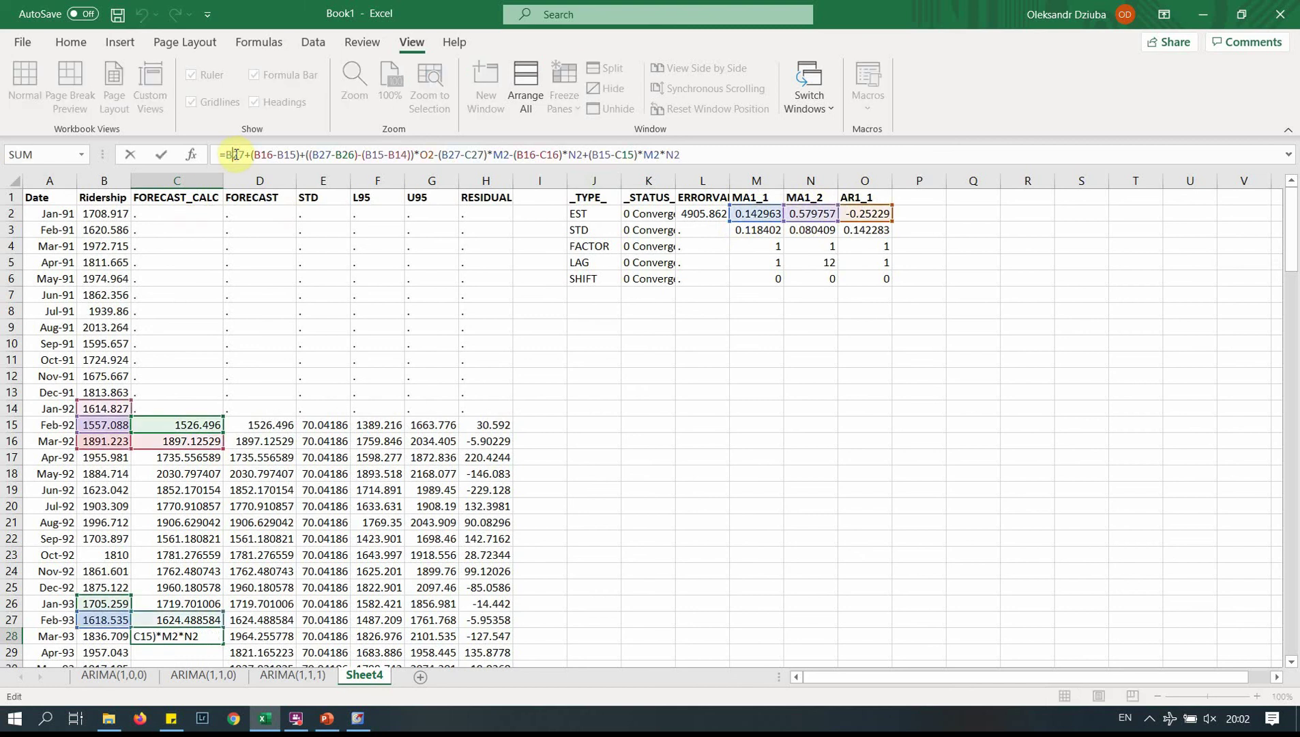
click(235, 155)
key(Right)
key(Right)
key(Right)
key(Right)
key(Right)
key(Right)
key(Right)
key(Right)
key(Right)
key(Right)
key(Right)
key(Right)
key(Right)
key(Right)
key(Left)
key(Right)
key(Right)
key(Right)
key(Right)
key(Right)
key(Right)
key(Right)
key(Right)
key(Right)
key(Right)
key(Right)
key(Right)
key(Right)
key(Right)
key(Right)
key(Right)
key(Right)
key(Right)
key(Right)
key(Right)
key(Right)
key(Right)
key(Right)
key(Right)
key(Right)
key(Right)
key(Right)
key(shift+Right)
key(shift+Right)
key(shift+Right)
key(shift+Right)
key(shift+Right)
key(shift+Right)
key(shift+Right)
key(shift+Right)
key(shift+Right)
key(shift+Right)
key(shift+Right)
key(shift+Right)
key(shift+Right)
key(shift+Right)
key(shift+Right)
key(shift+Right)
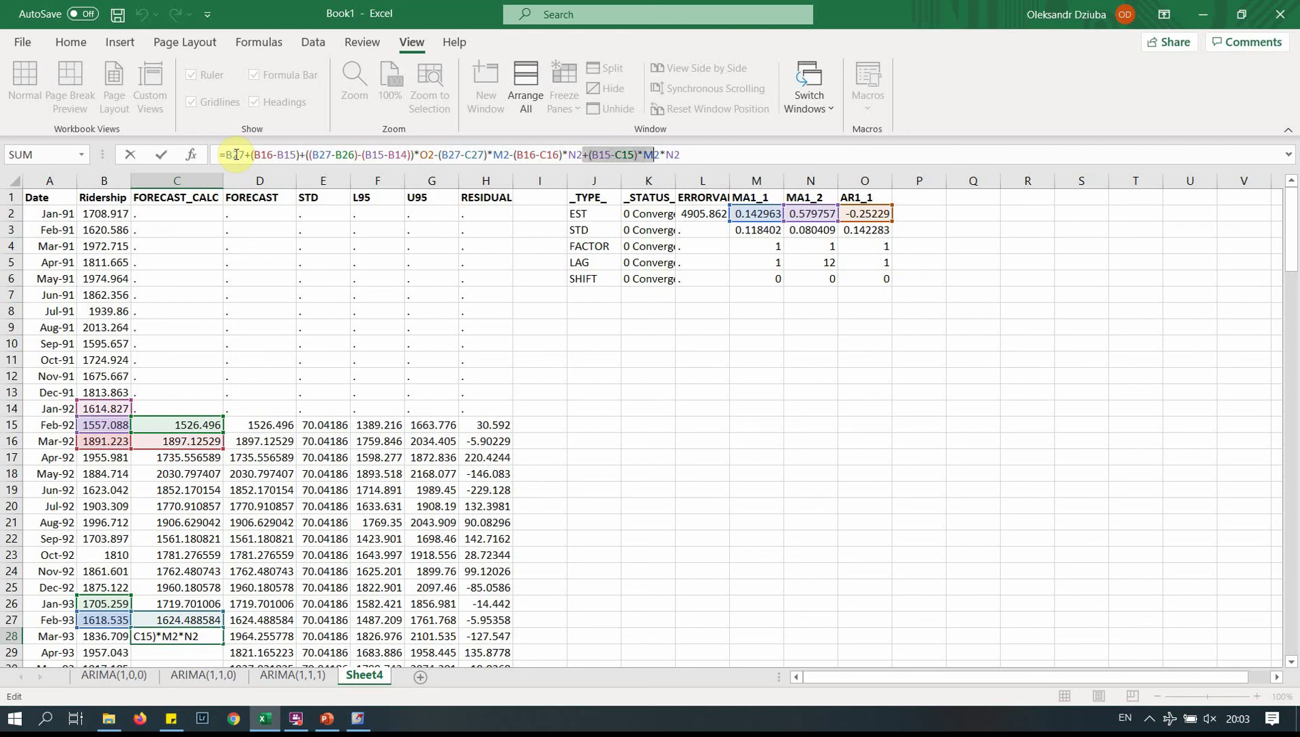
key(Delete)
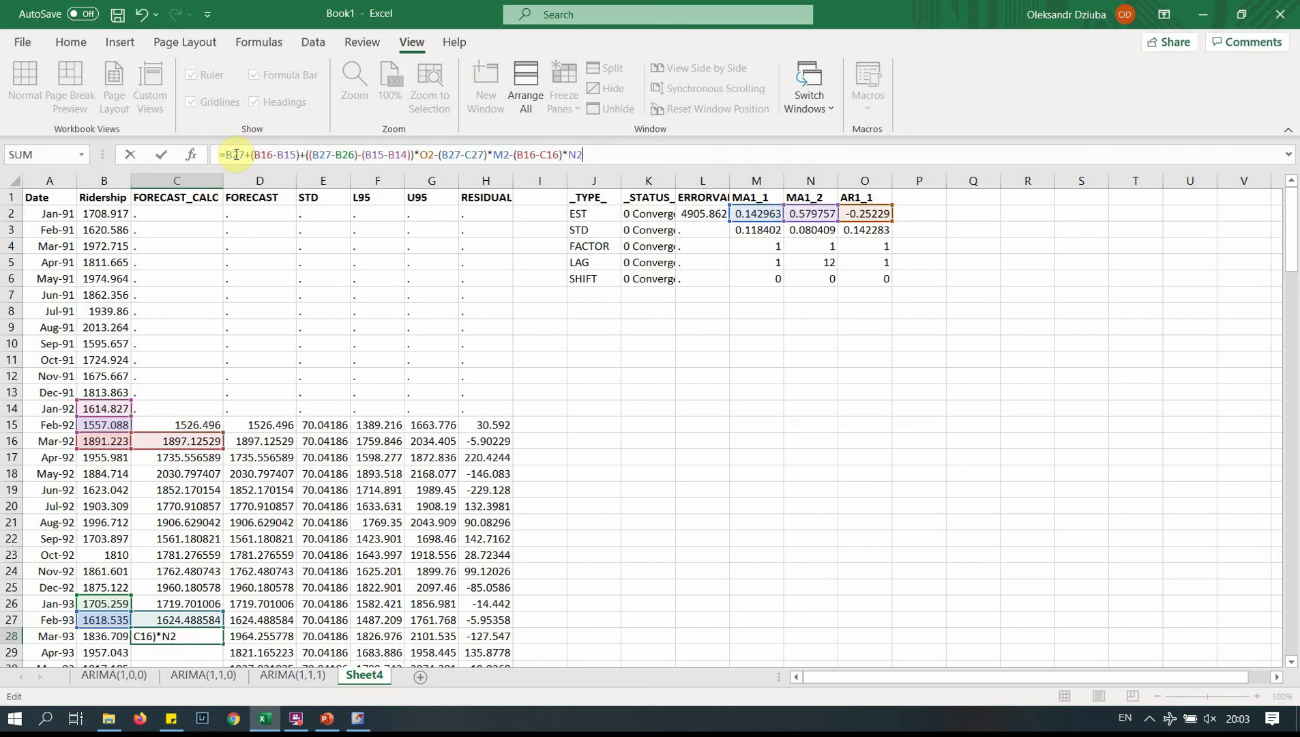
key(Return)
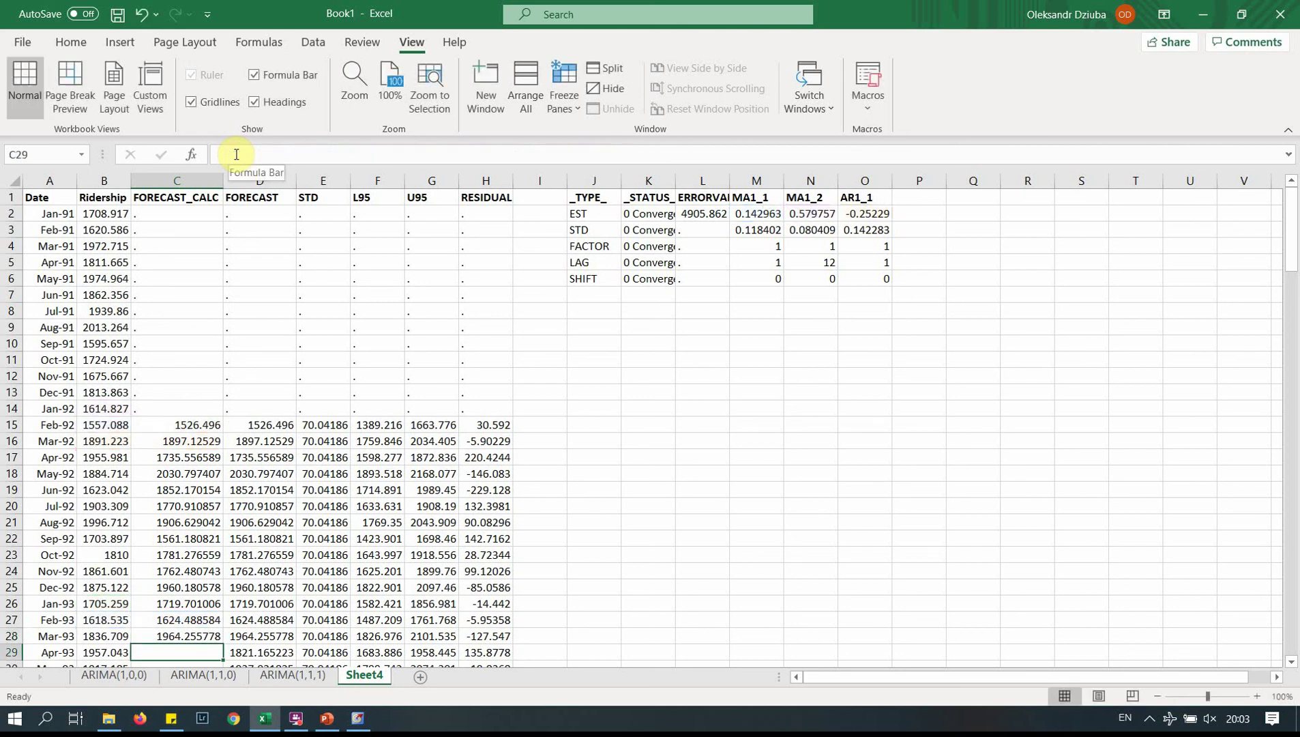
- Fill the C28 formula down the remaining rows of FORECAST_CALC and check the copied formulas in C29 to C31
key(Up)
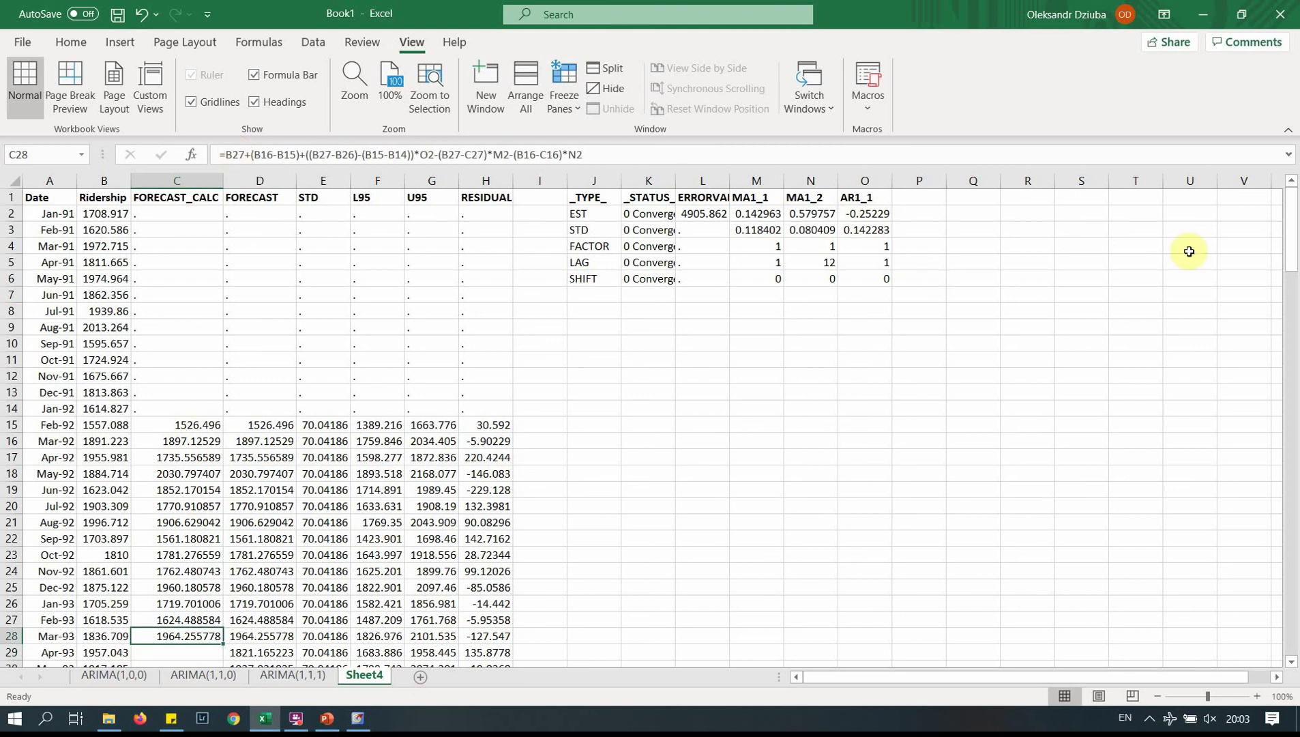
drag(1294, 259, 1286, 286)
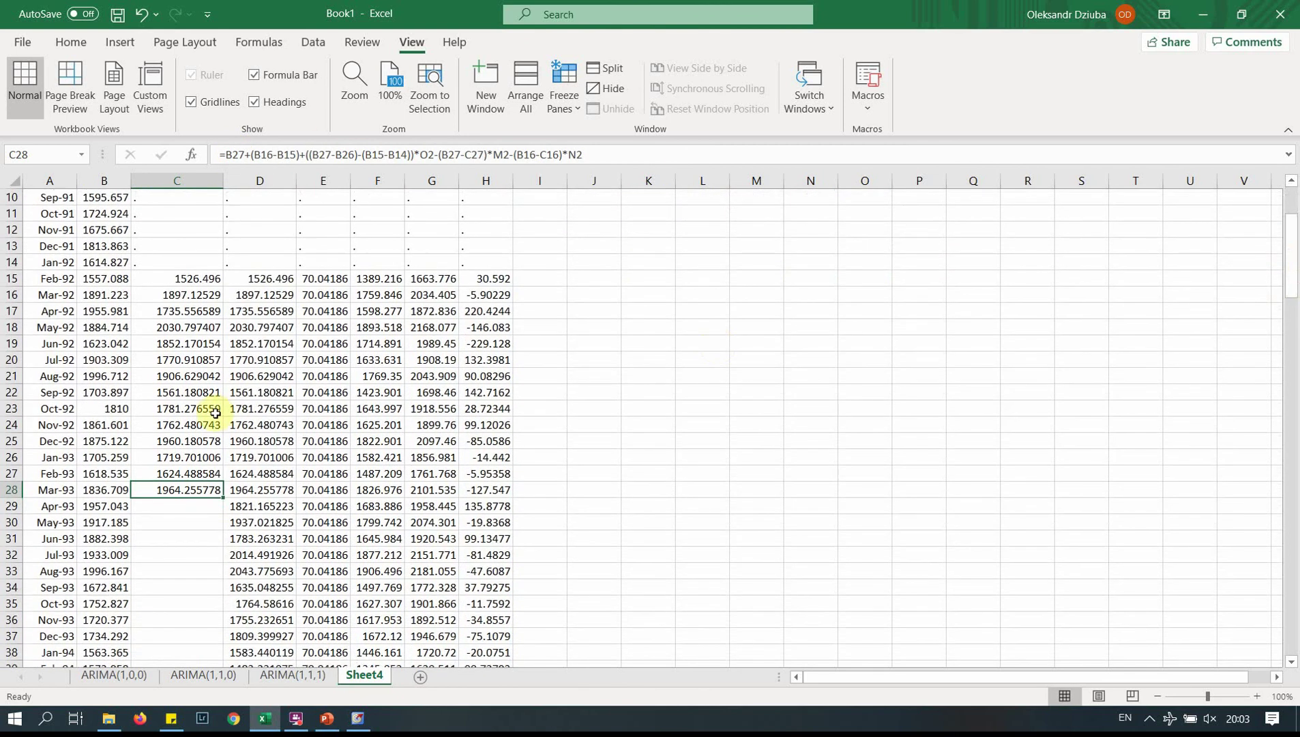
double_click(223, 498)
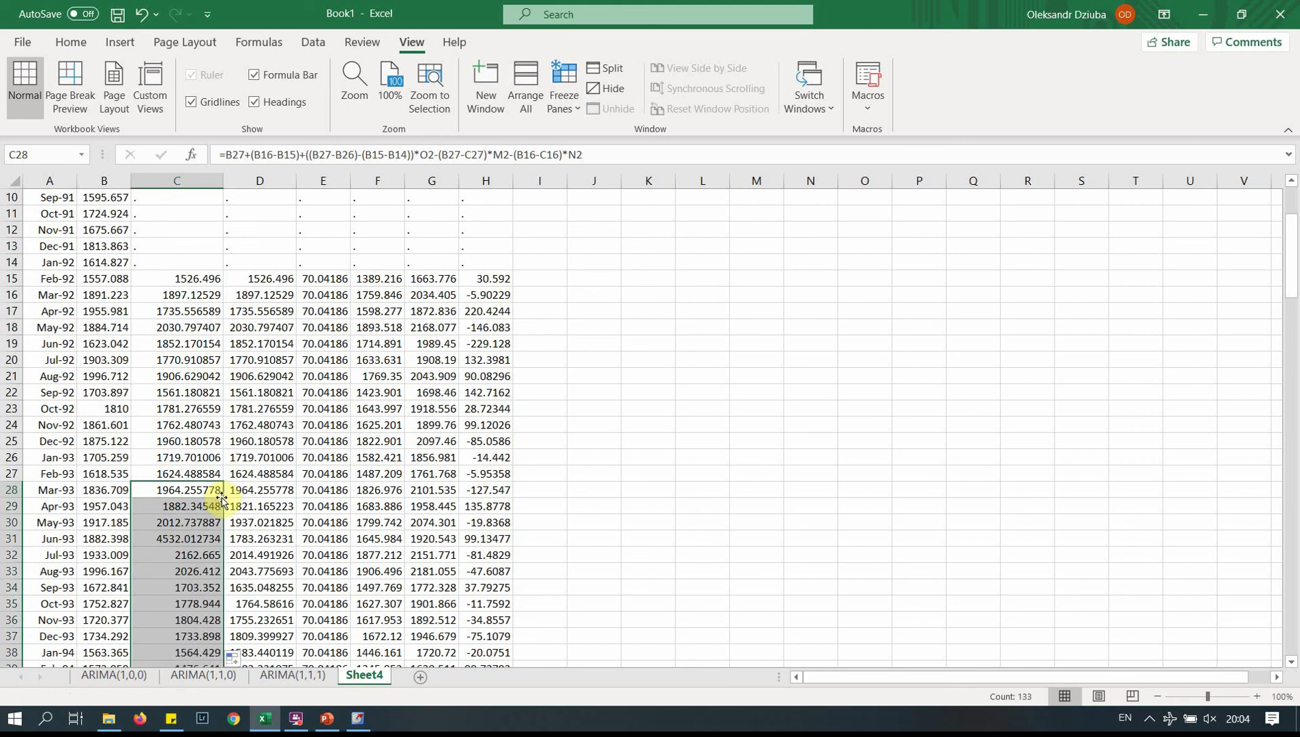
click(194, 509)
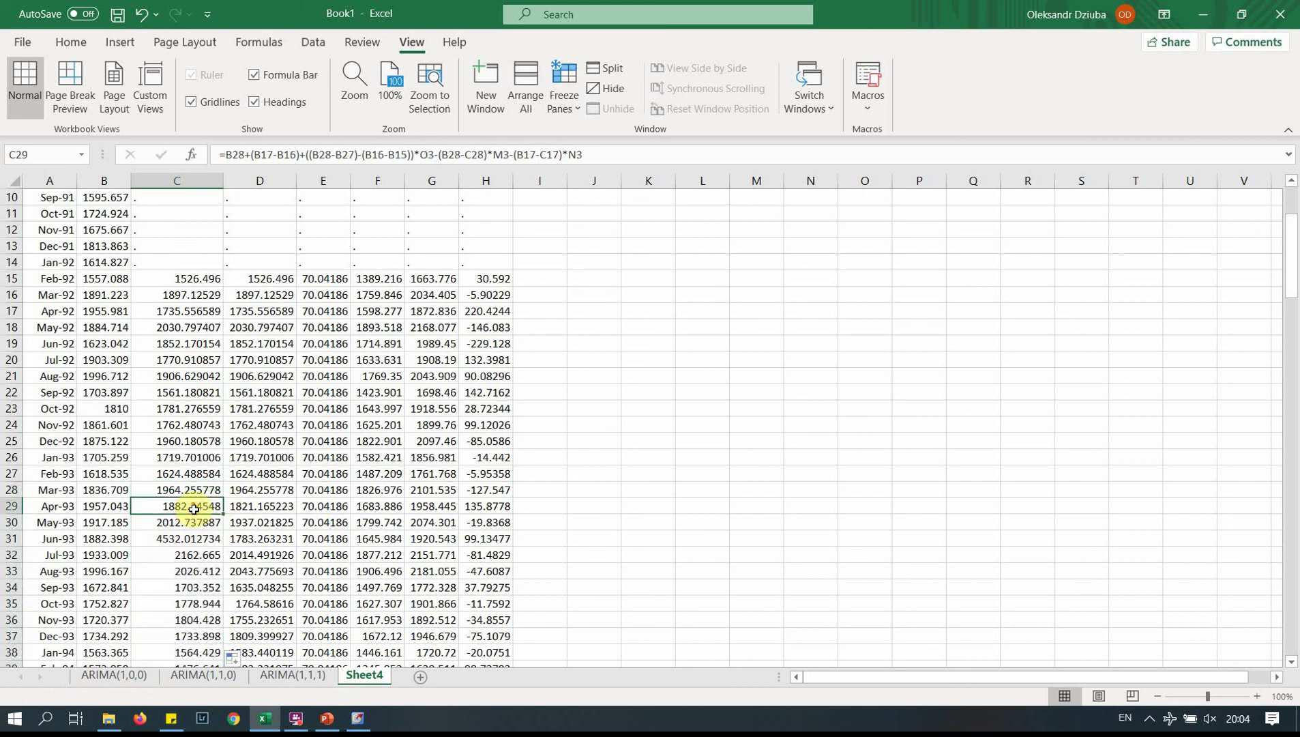
key(Down)
key(Down)
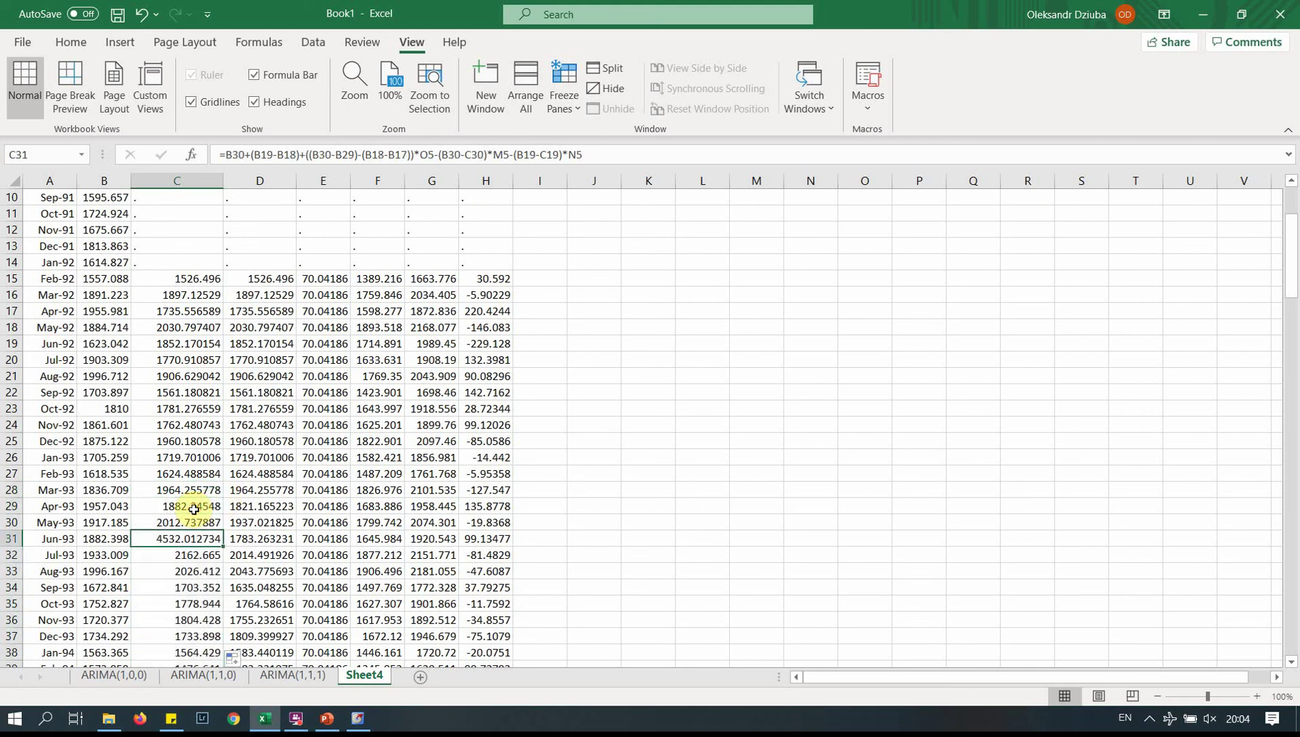
key(Up)
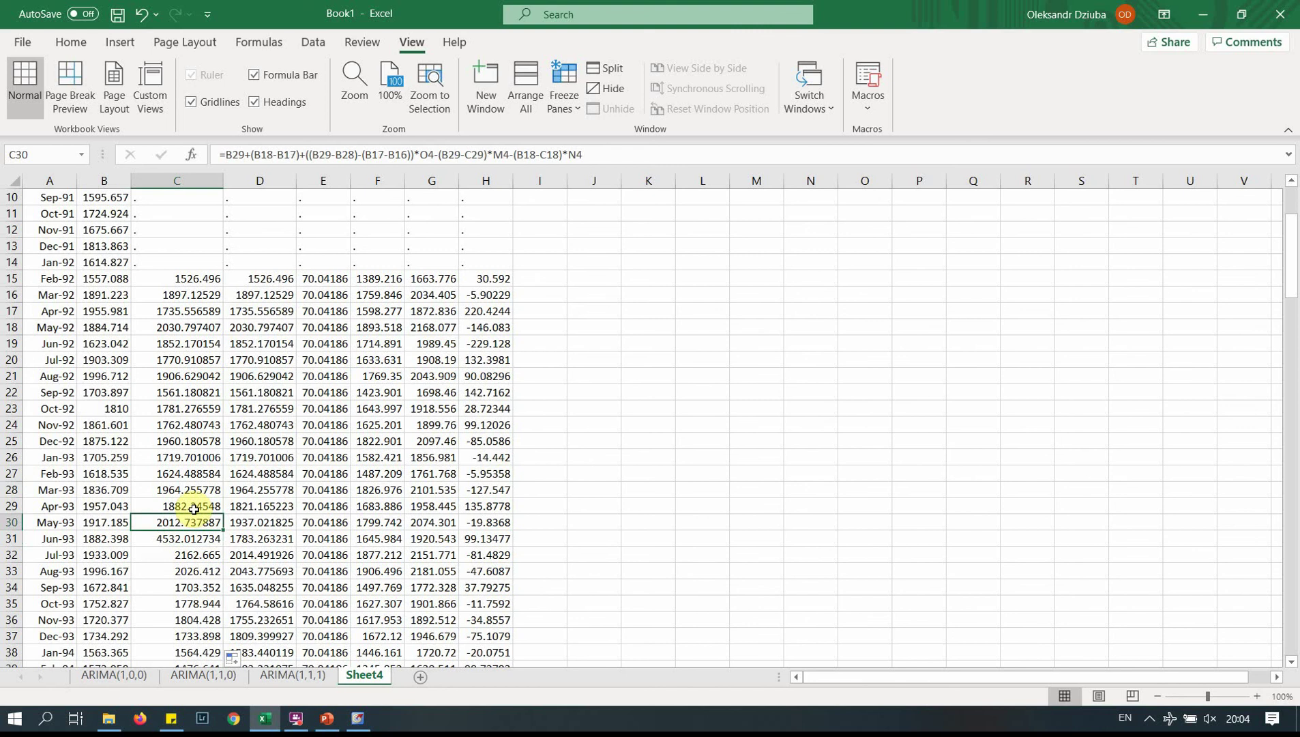
- Append the moving-average interaction term +(B16-C16)*M2*N2 to the C29 formula
key(Up)
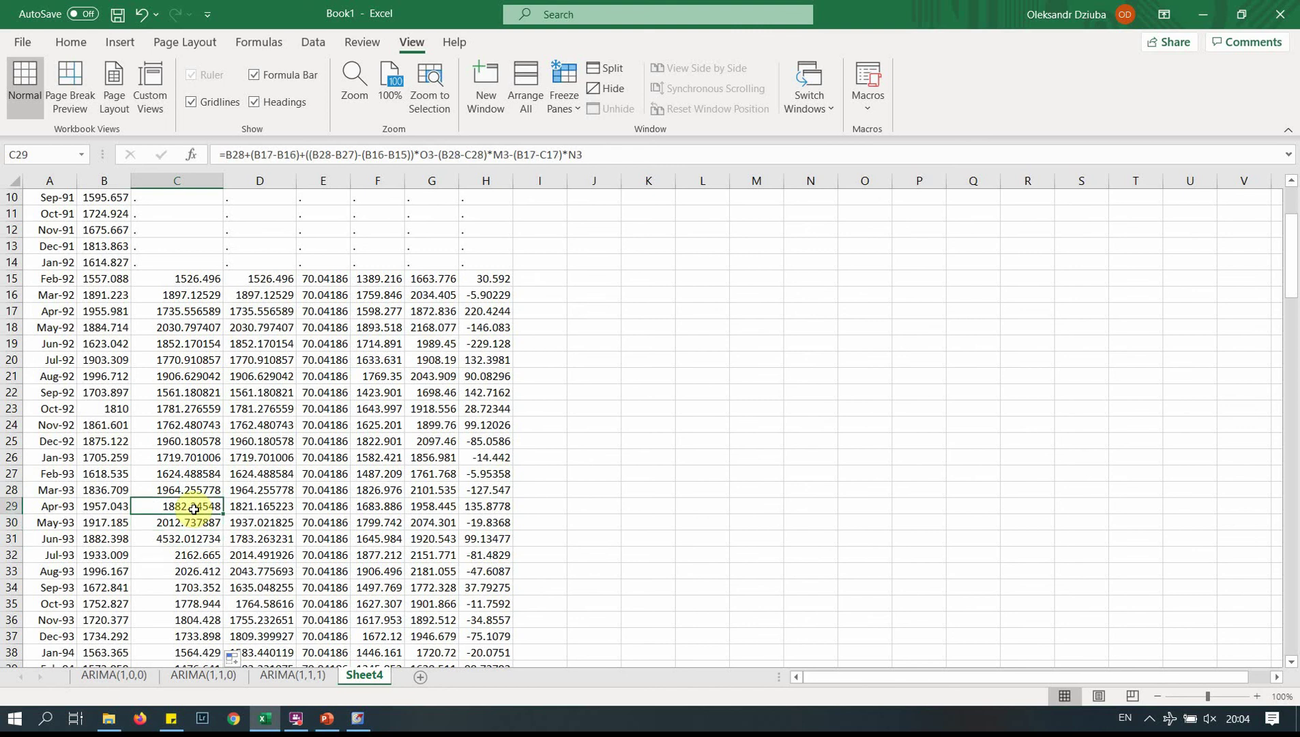
click(610, 153)
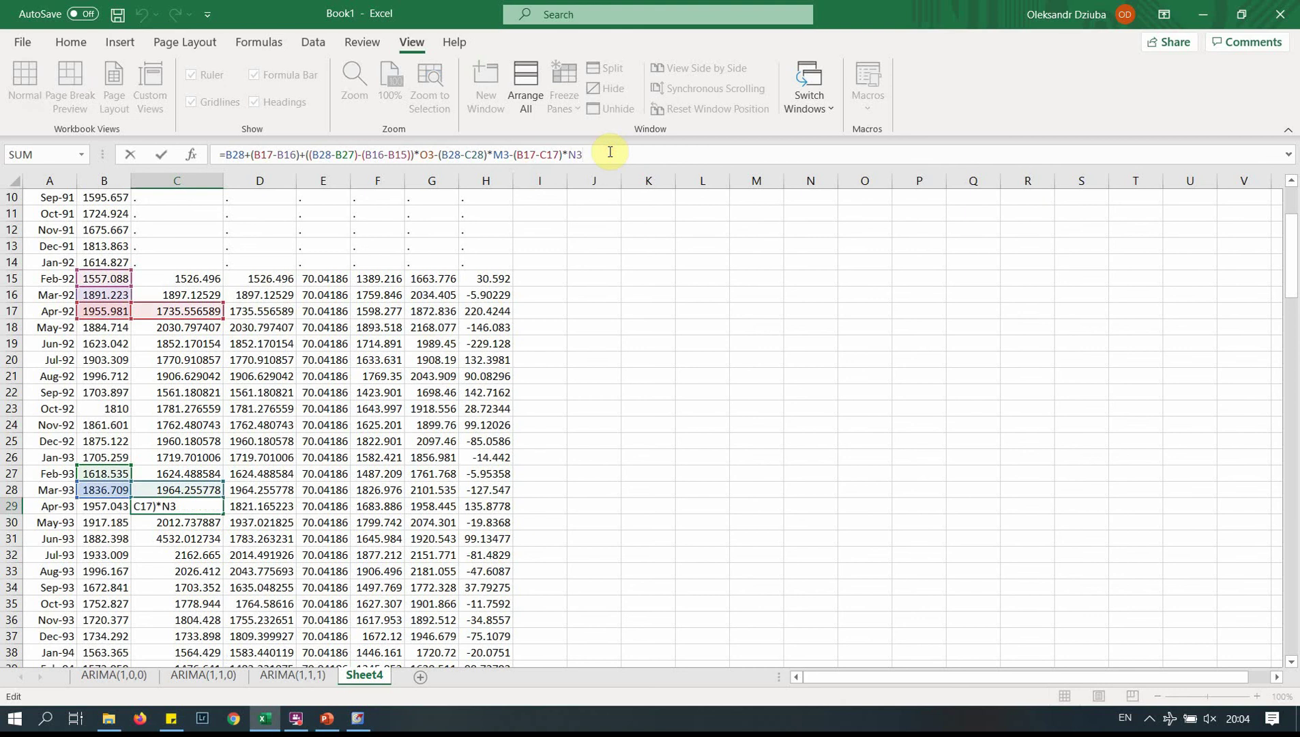
text(+)
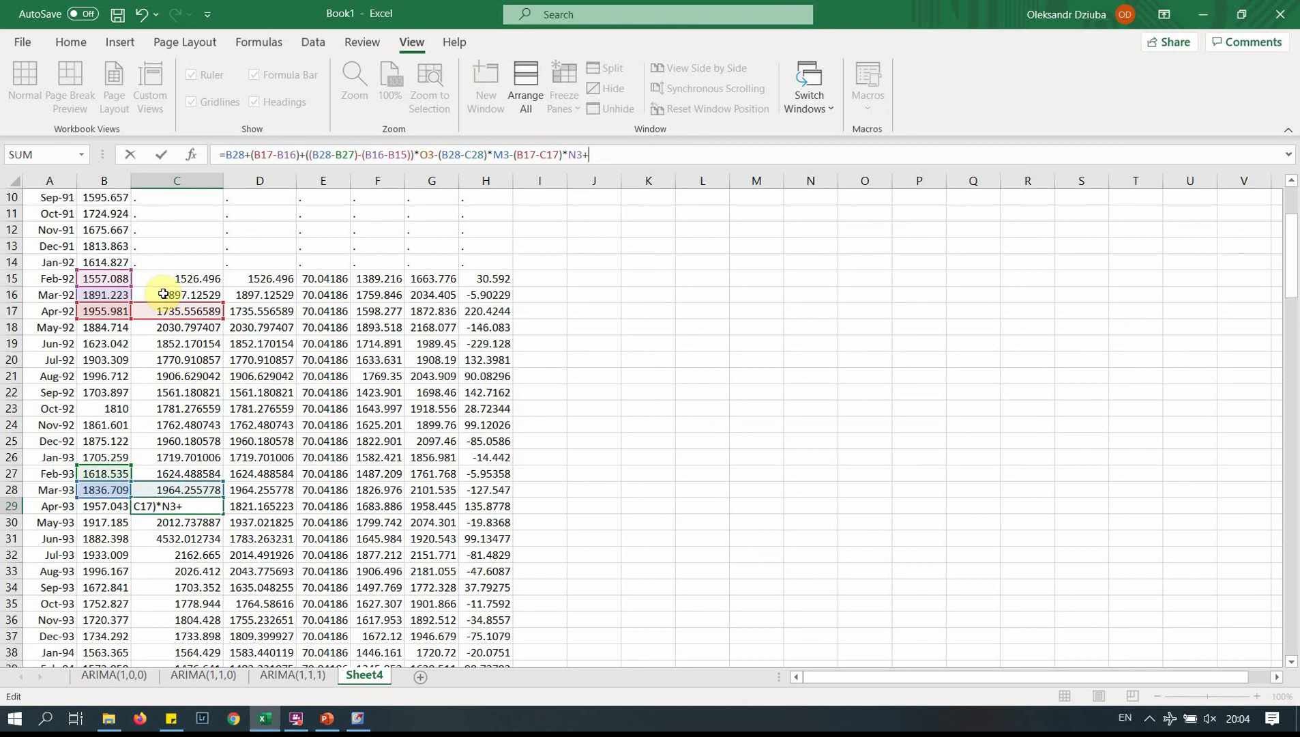
text(()
click(95, 293)
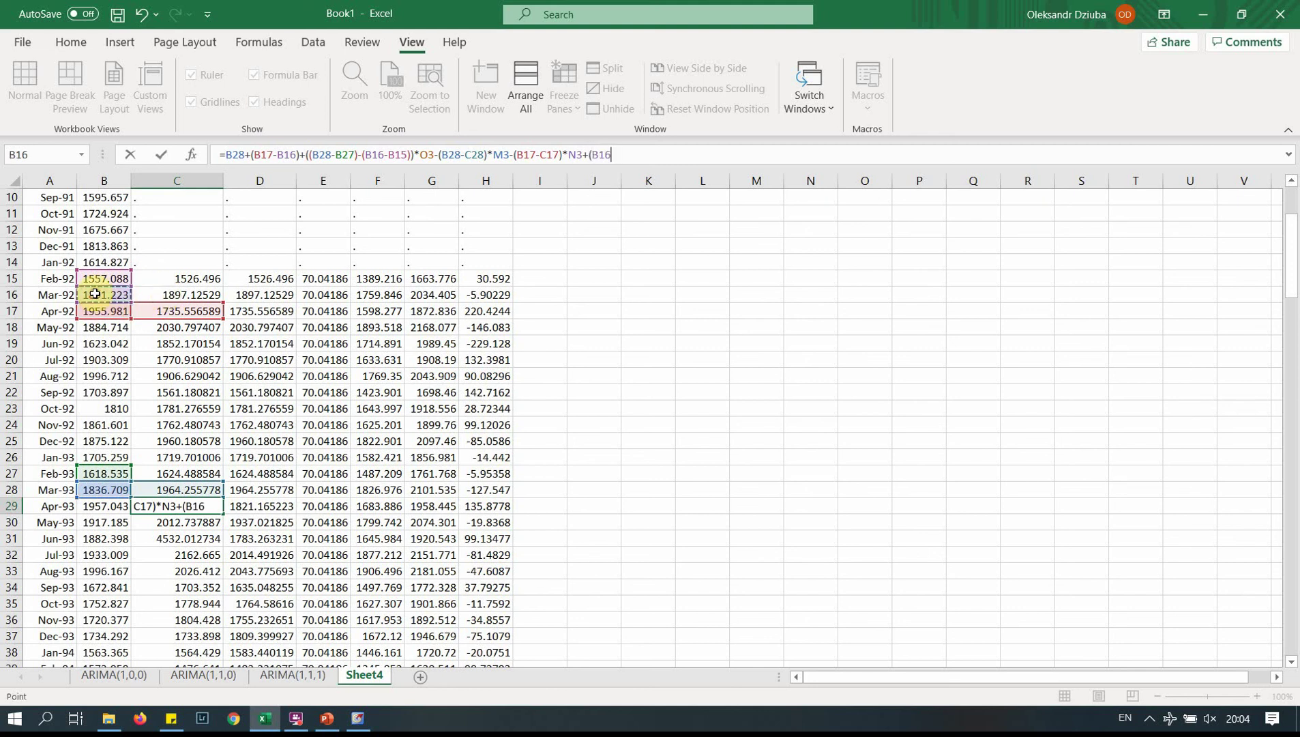
text(-)
click(176, 297)
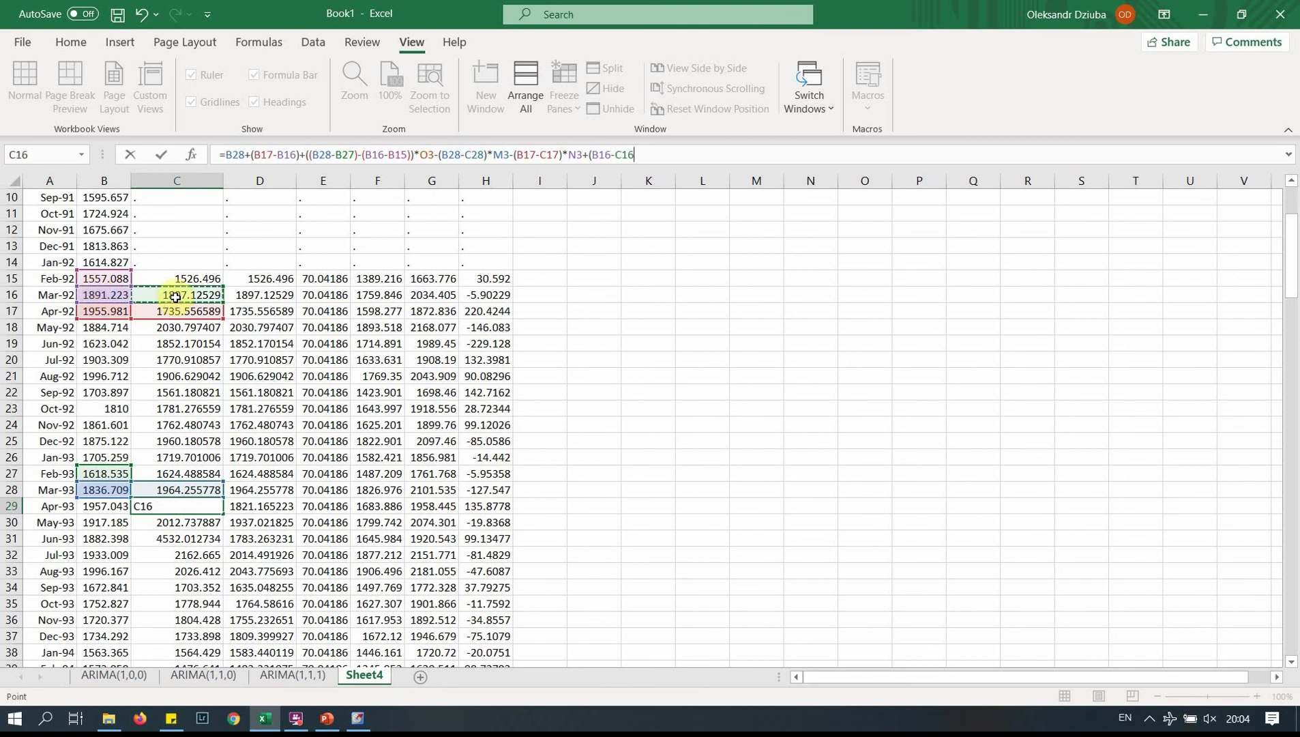
text()*)
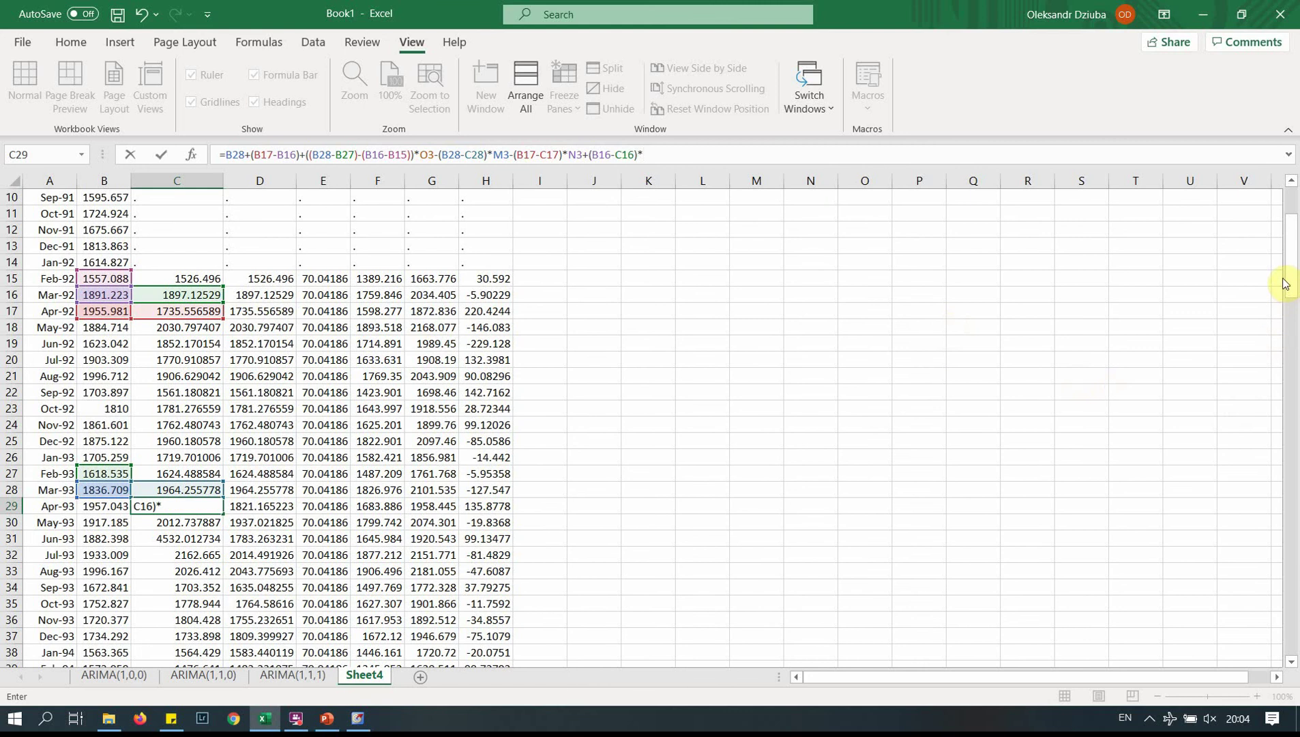
drag(1288, 287, 1292, 226)
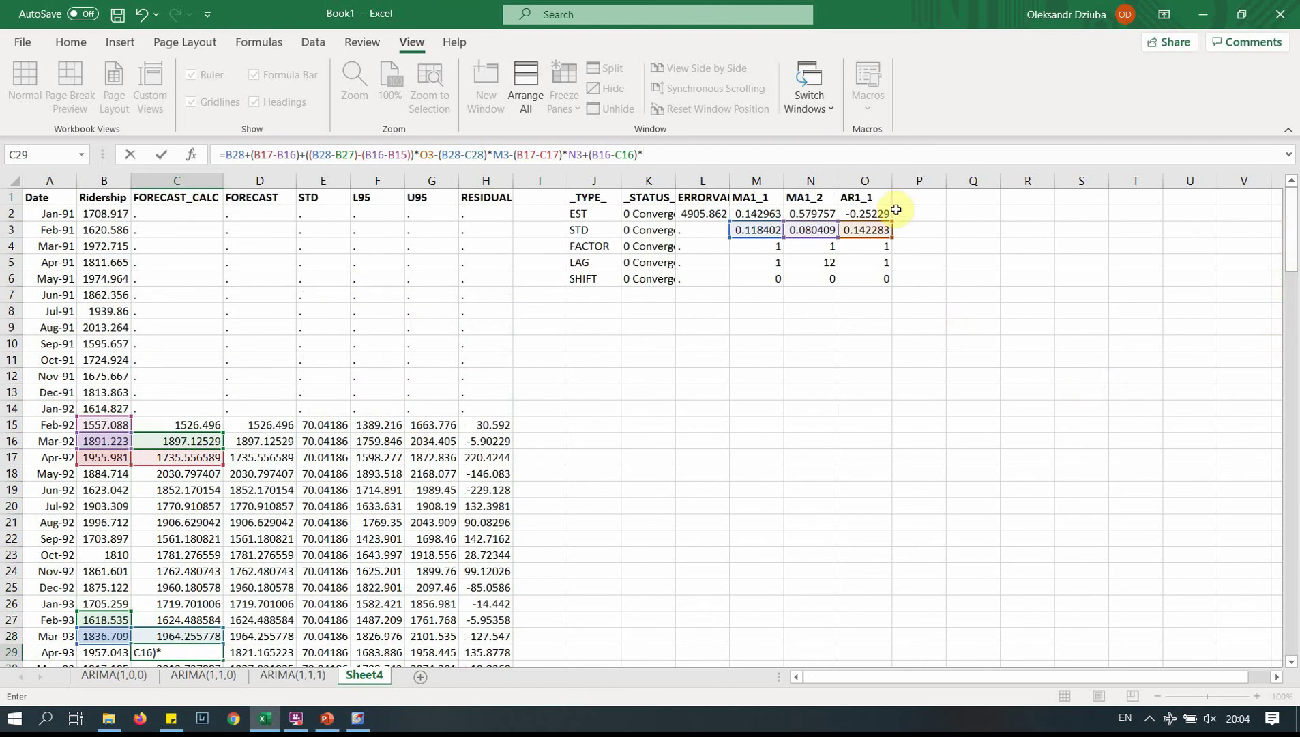
click(758, 213)
text(*)
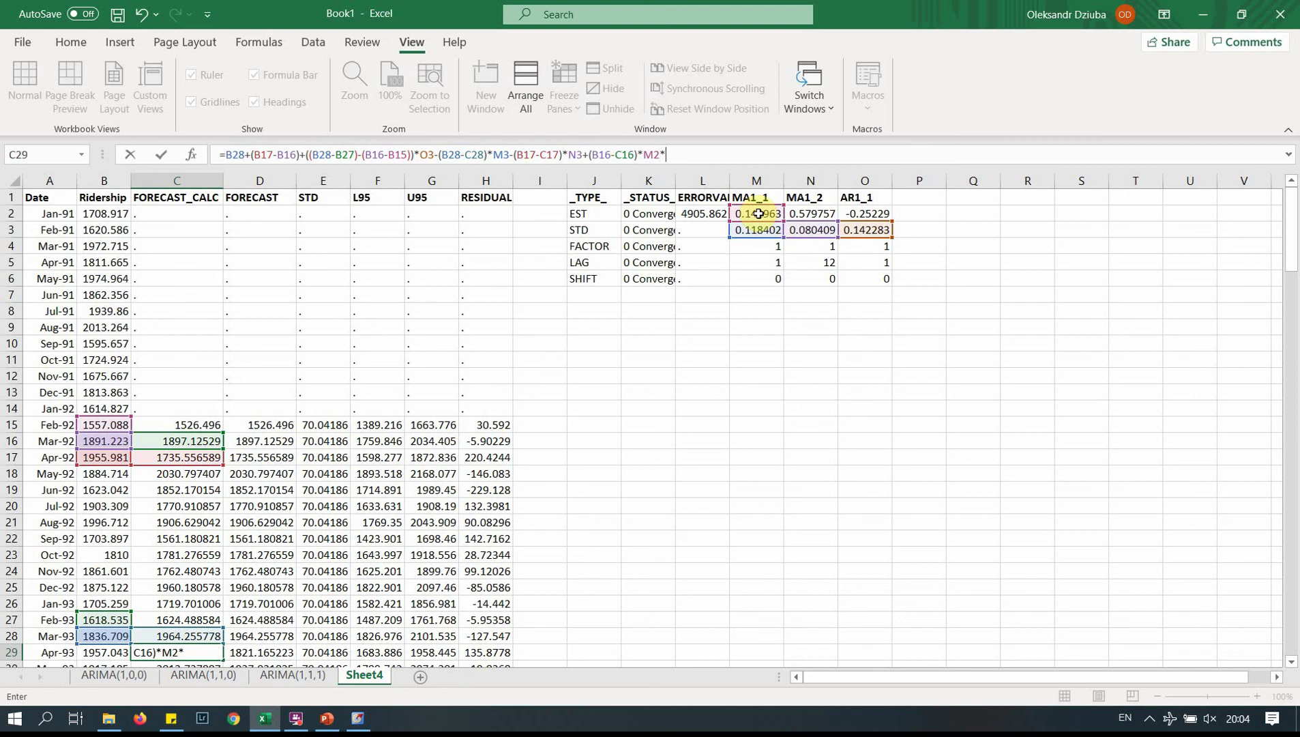
click(800, 214)
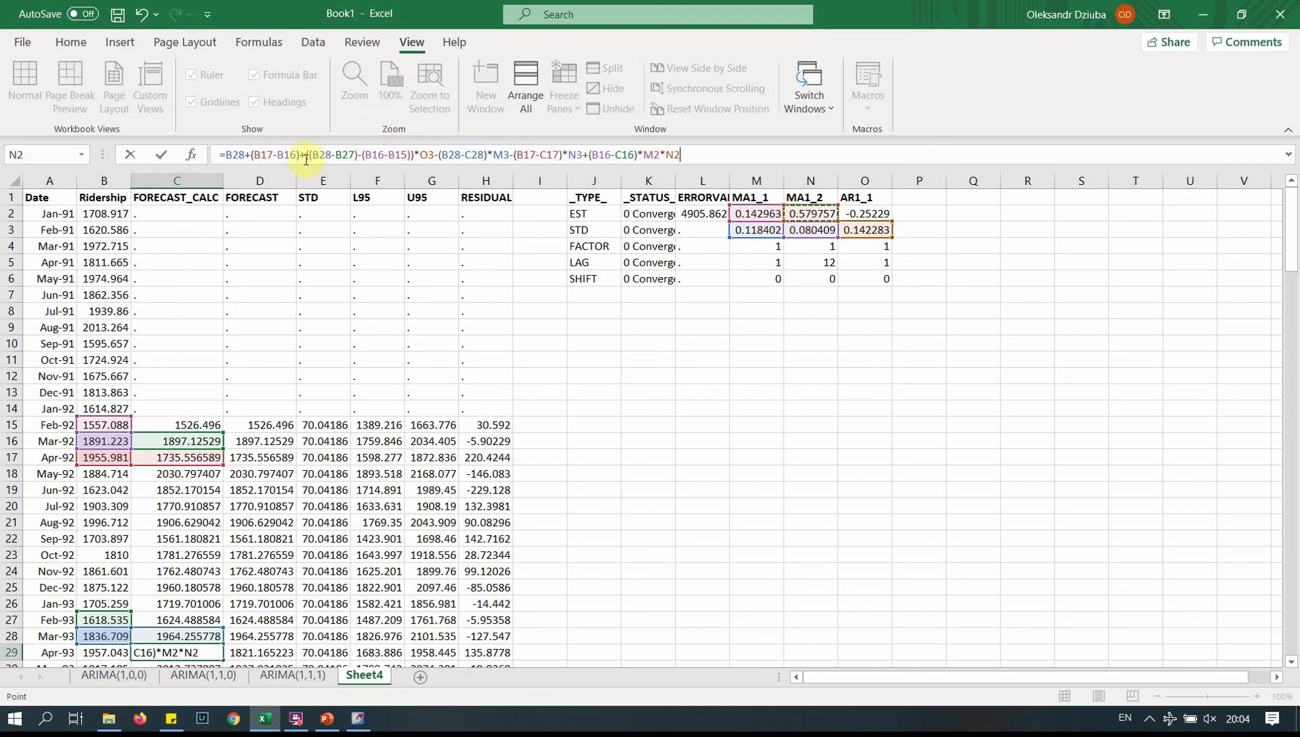
- Change the autoregressive parameter reference in the C29 formula to O$2
click(426, 157)
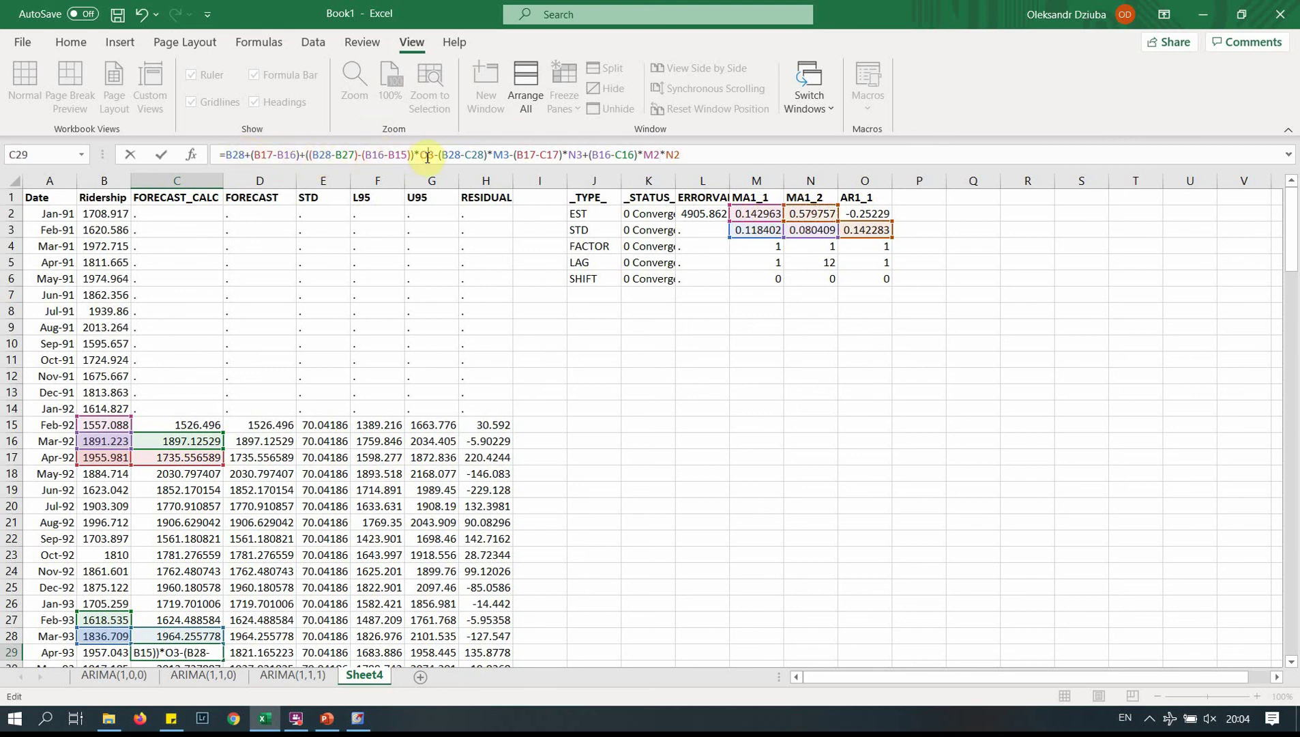
text($)
key(End)
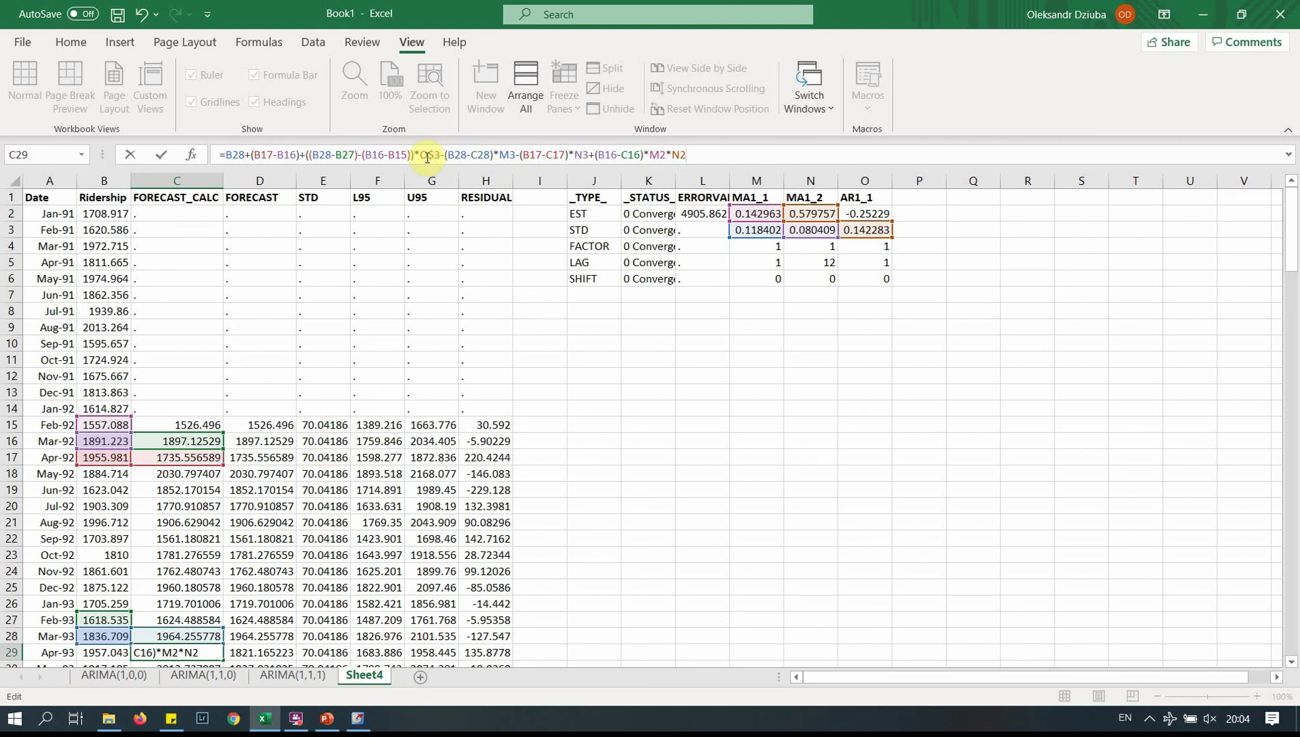
click(442, 155)
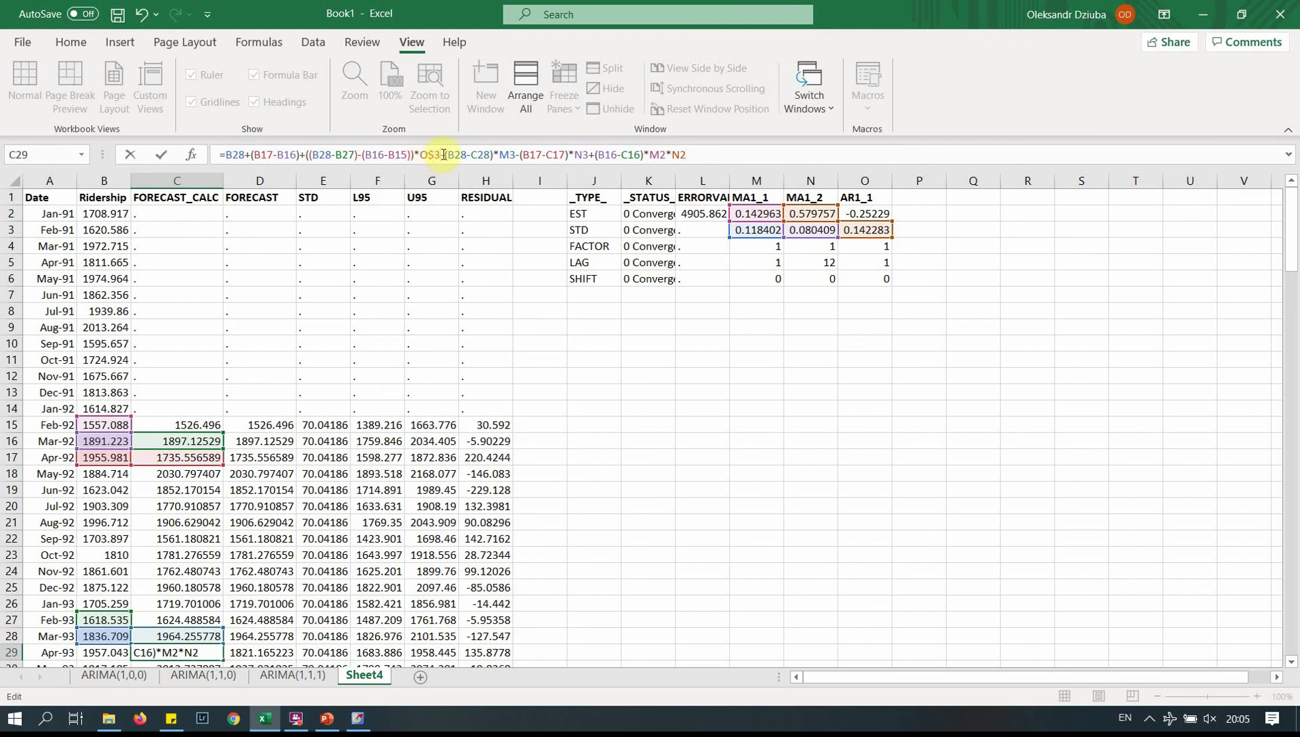
key(BackSpace)
text(2)
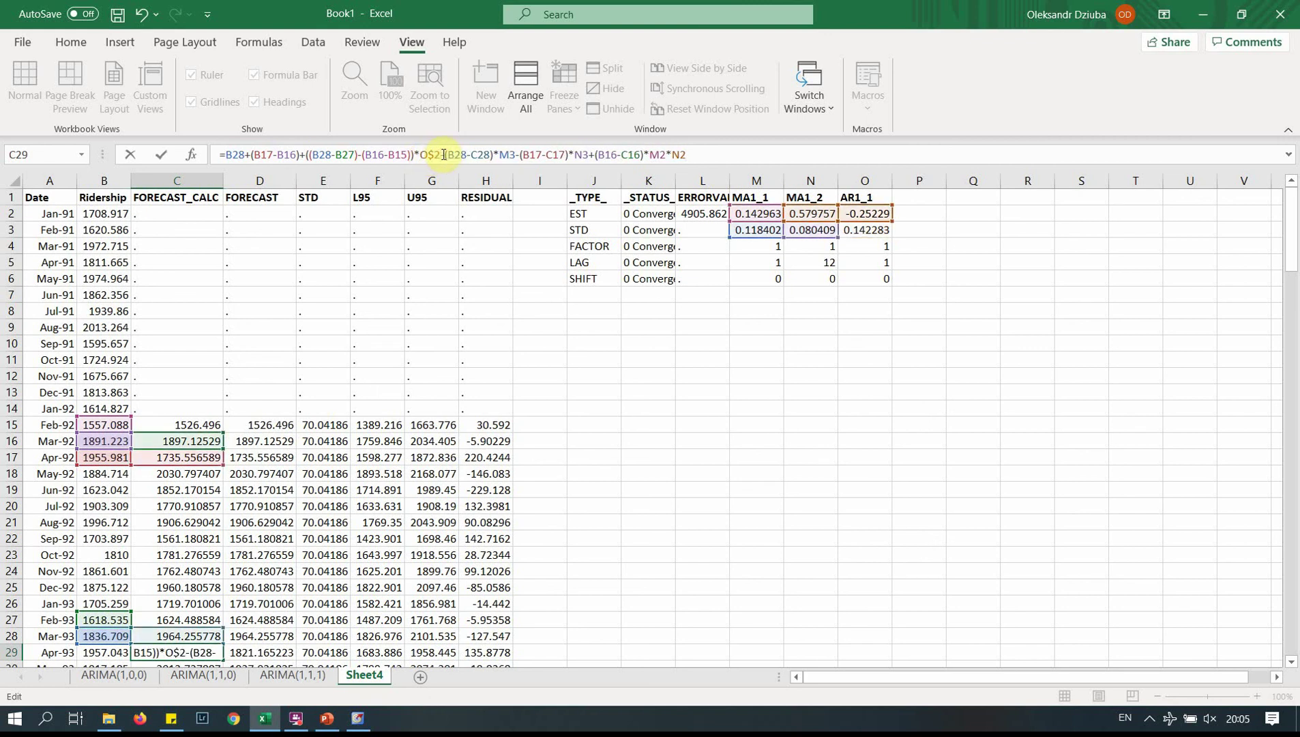
- Change the nonseasonal and seasonal moving-average parameter references in the C29 formula to M$2 and N$2
click(511, 155)
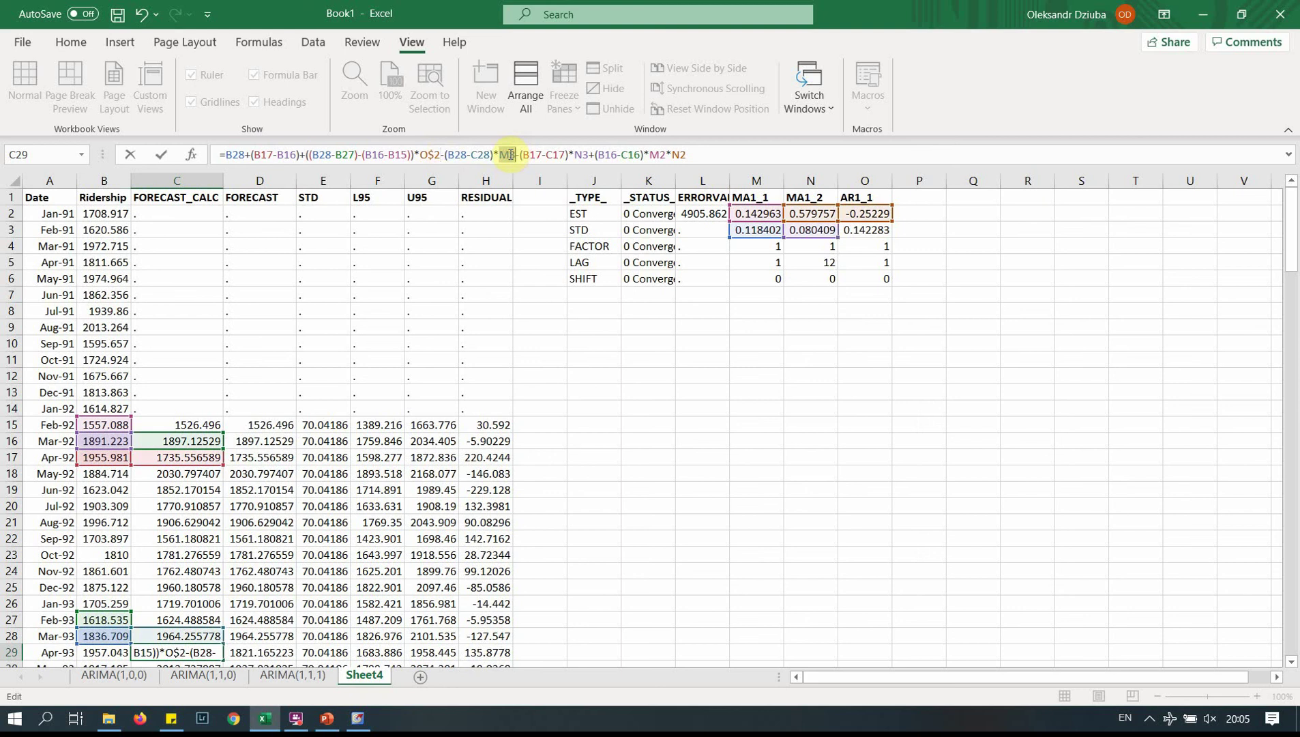
text($)
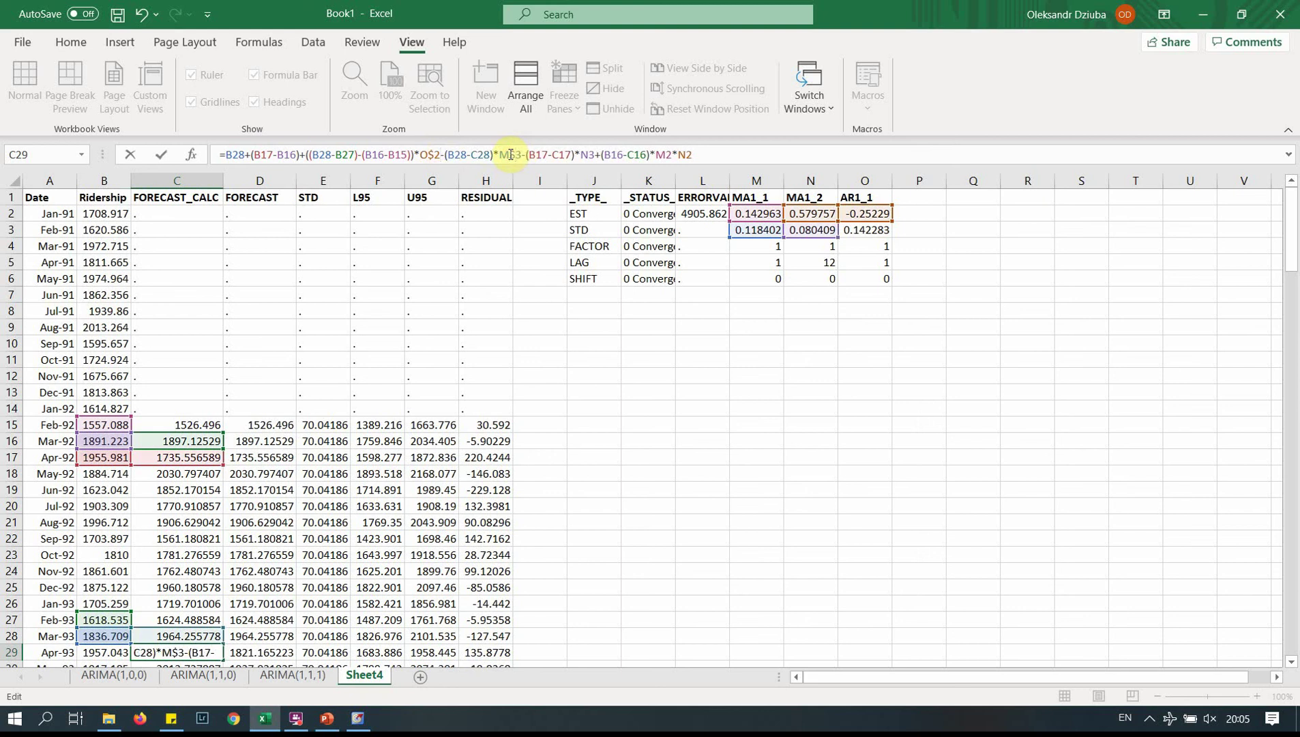
key(Delete)
text(2)
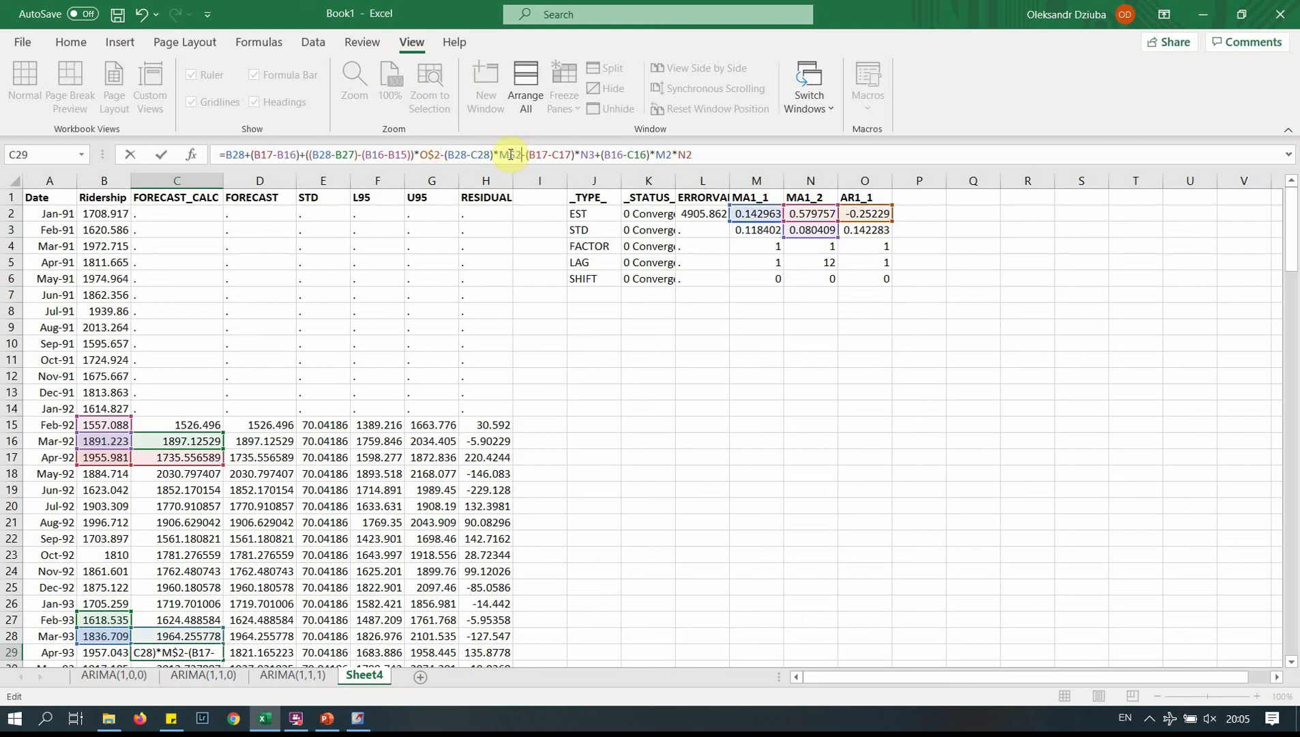
click(586, 156)
text($)
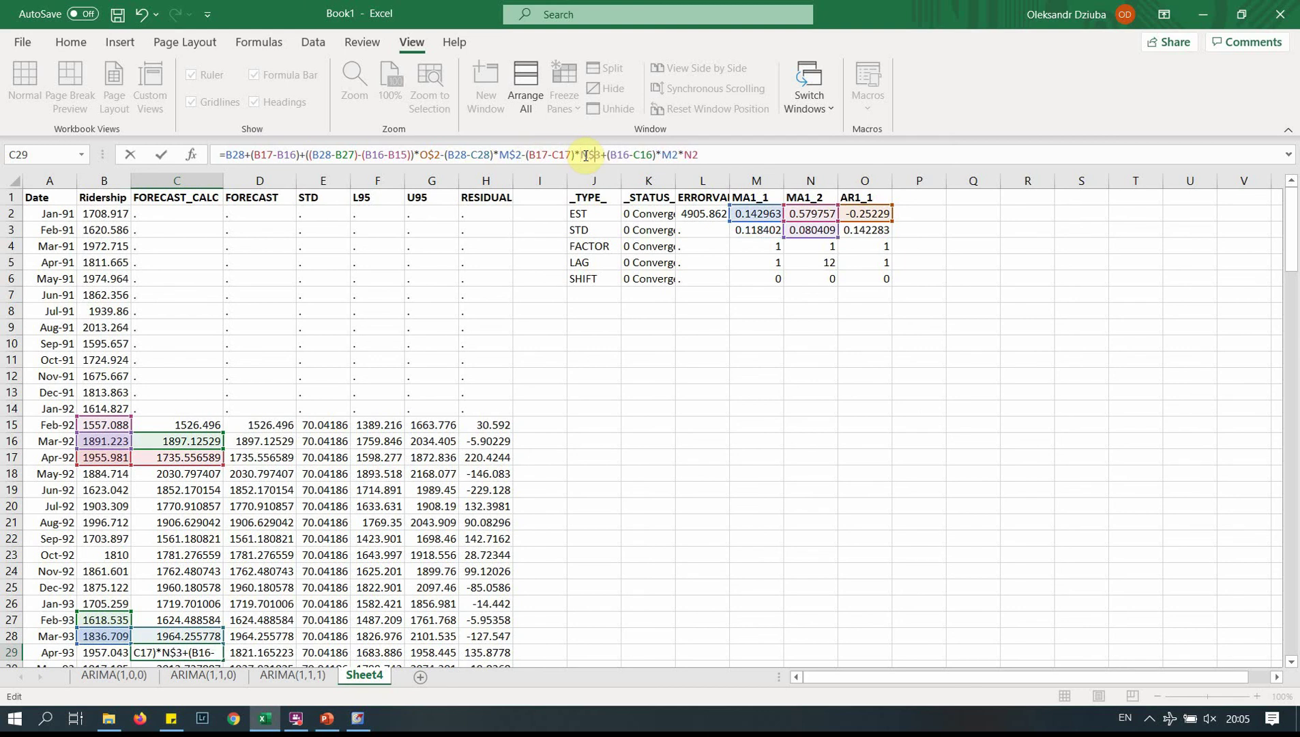
key(Delete)
text(2)
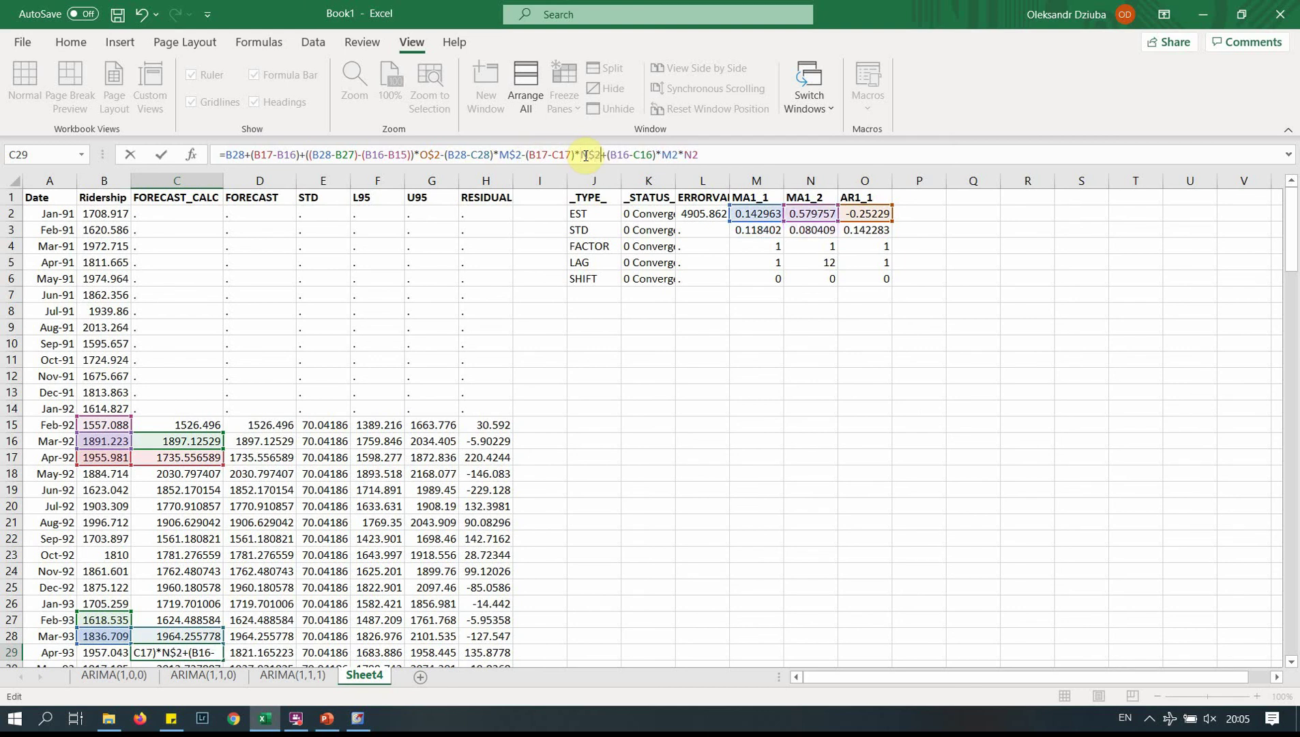
- Anchor the row of the M2 reference in the C29 formula's interaction term and commit the formula
click(674, 155)
text($)
key(Return)
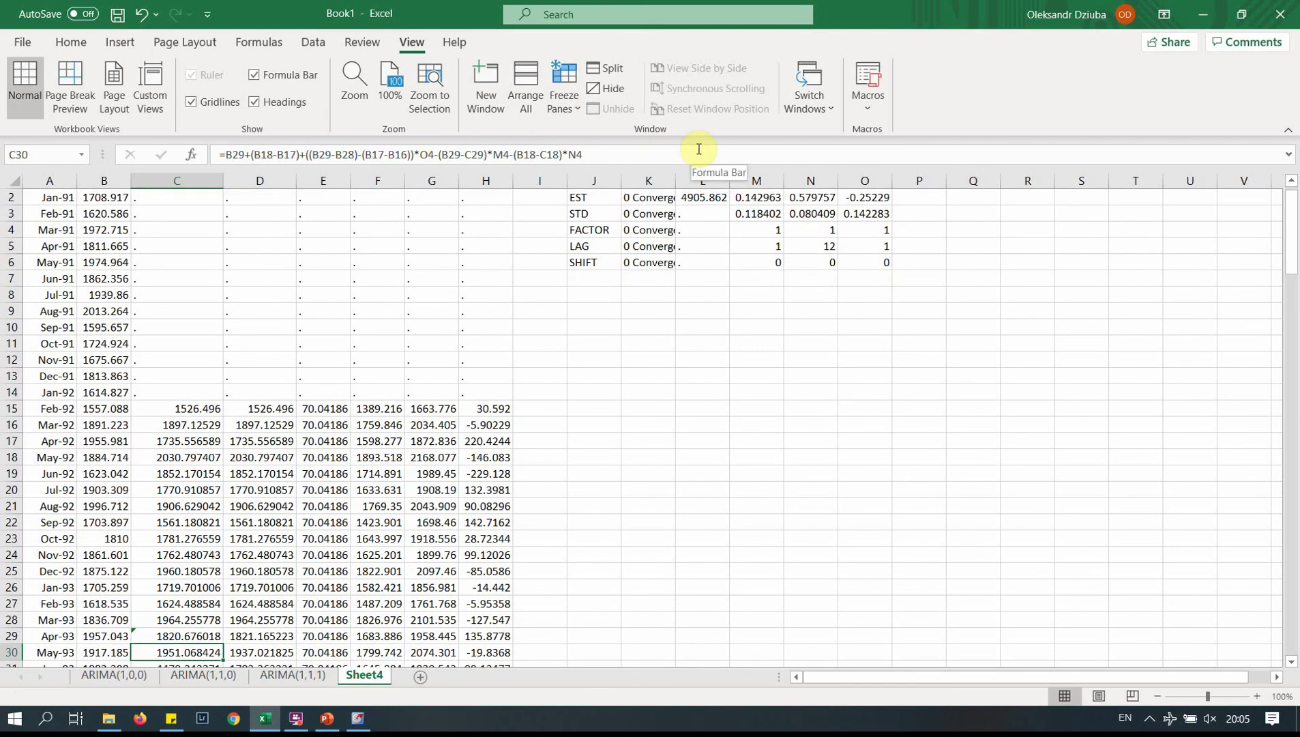
- Review the autoregressive, seasonal moving-average and interaction terms of the C29 formula
key(Up)
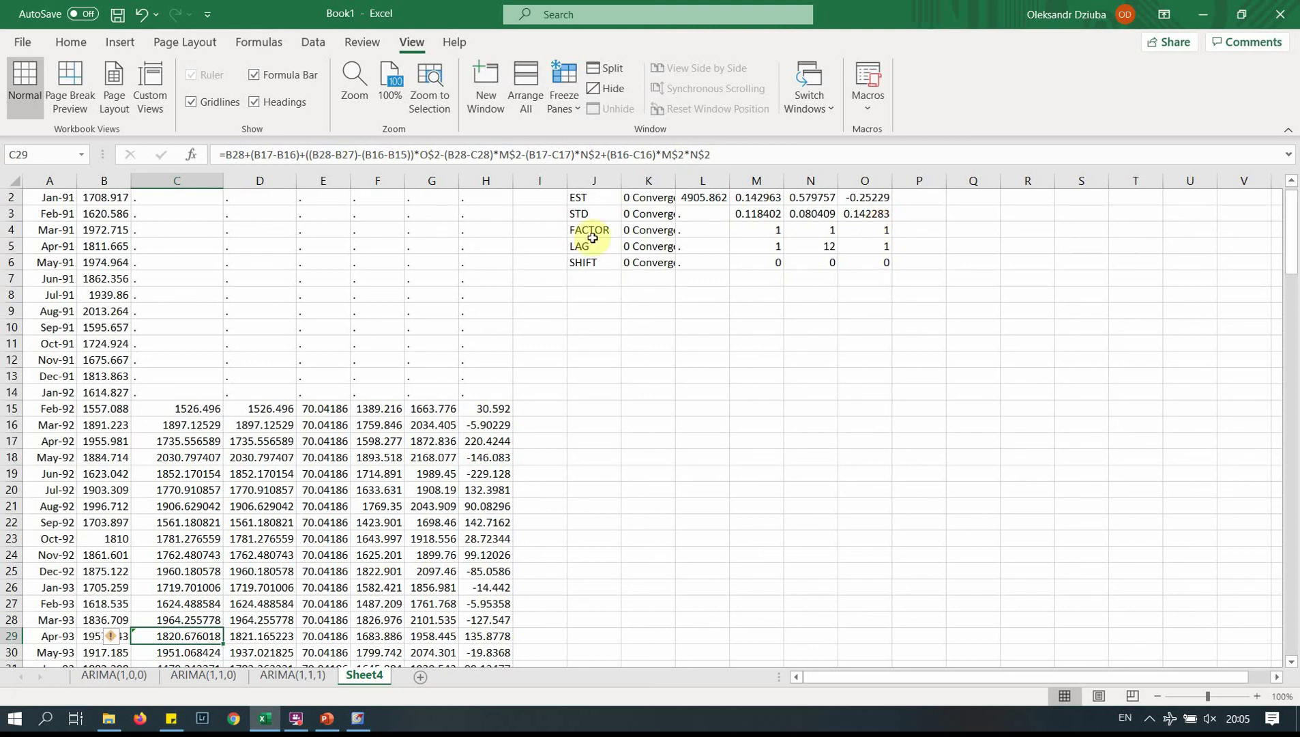
click(551, 216)
click(193, 650)
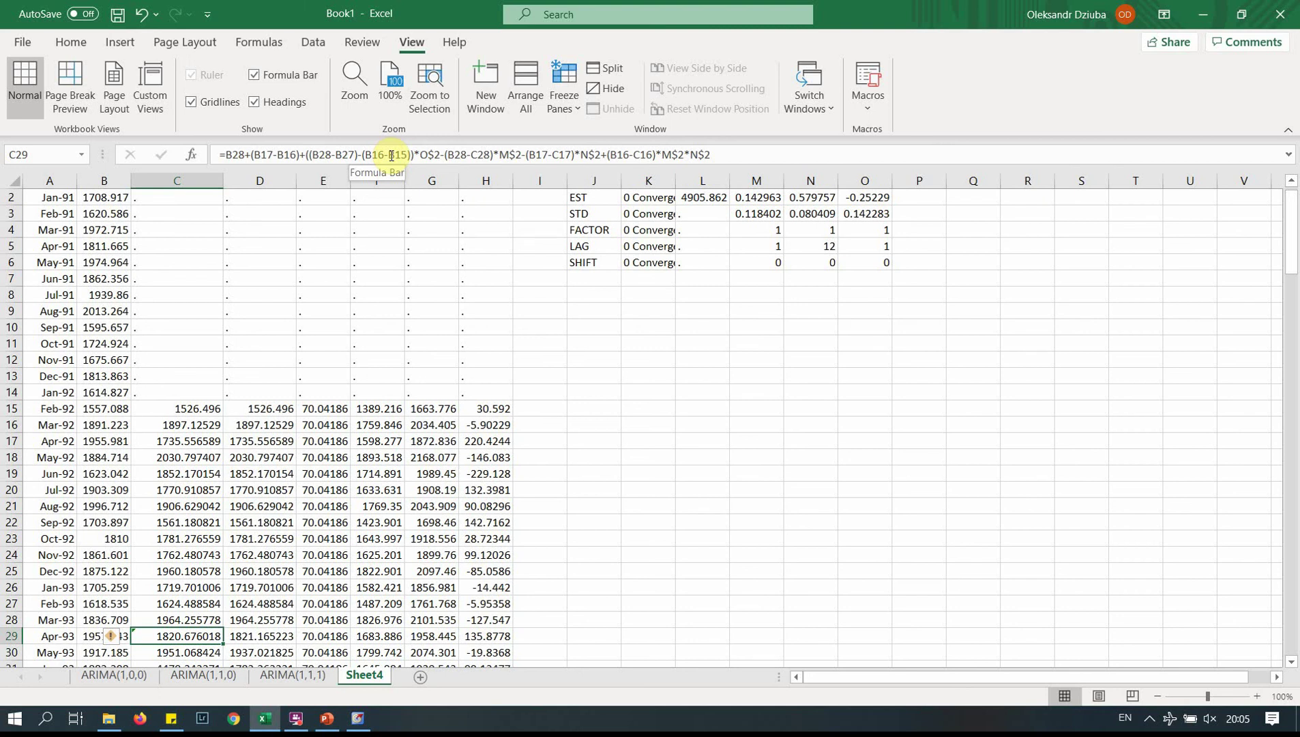
click(450, 155)
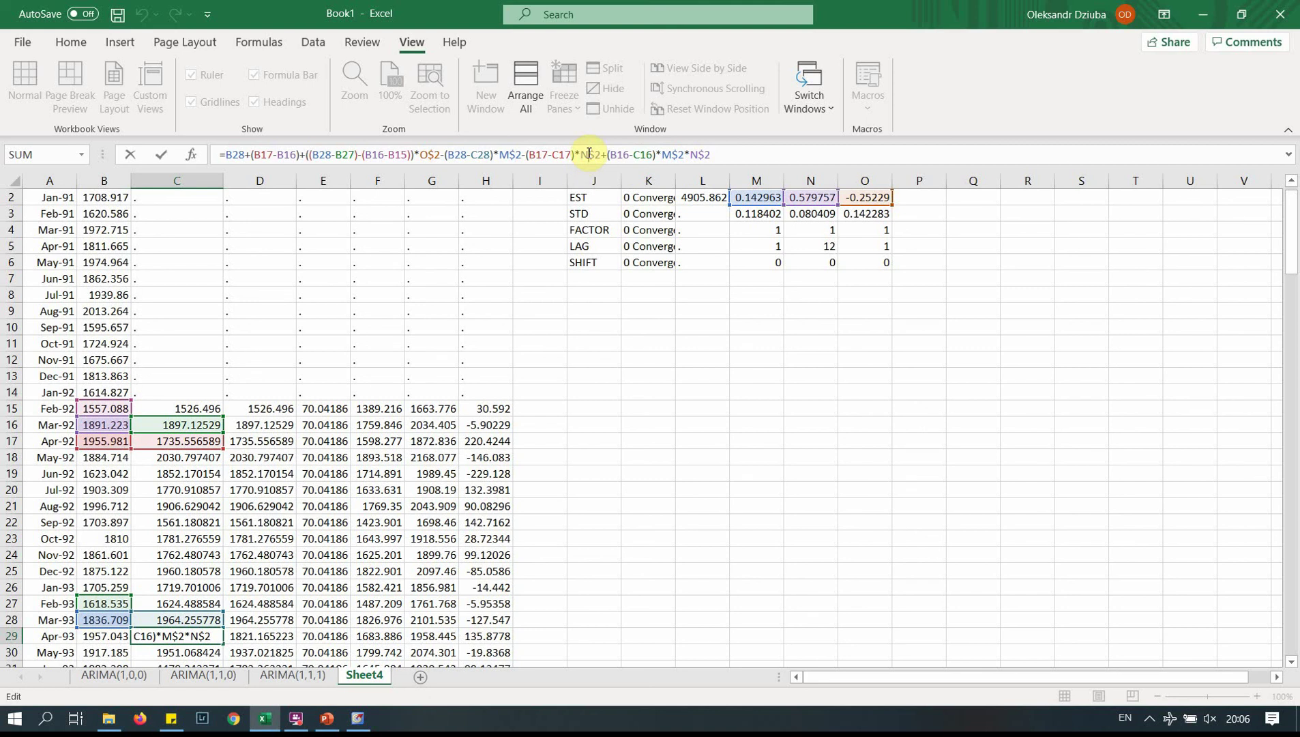
click(589, 154)
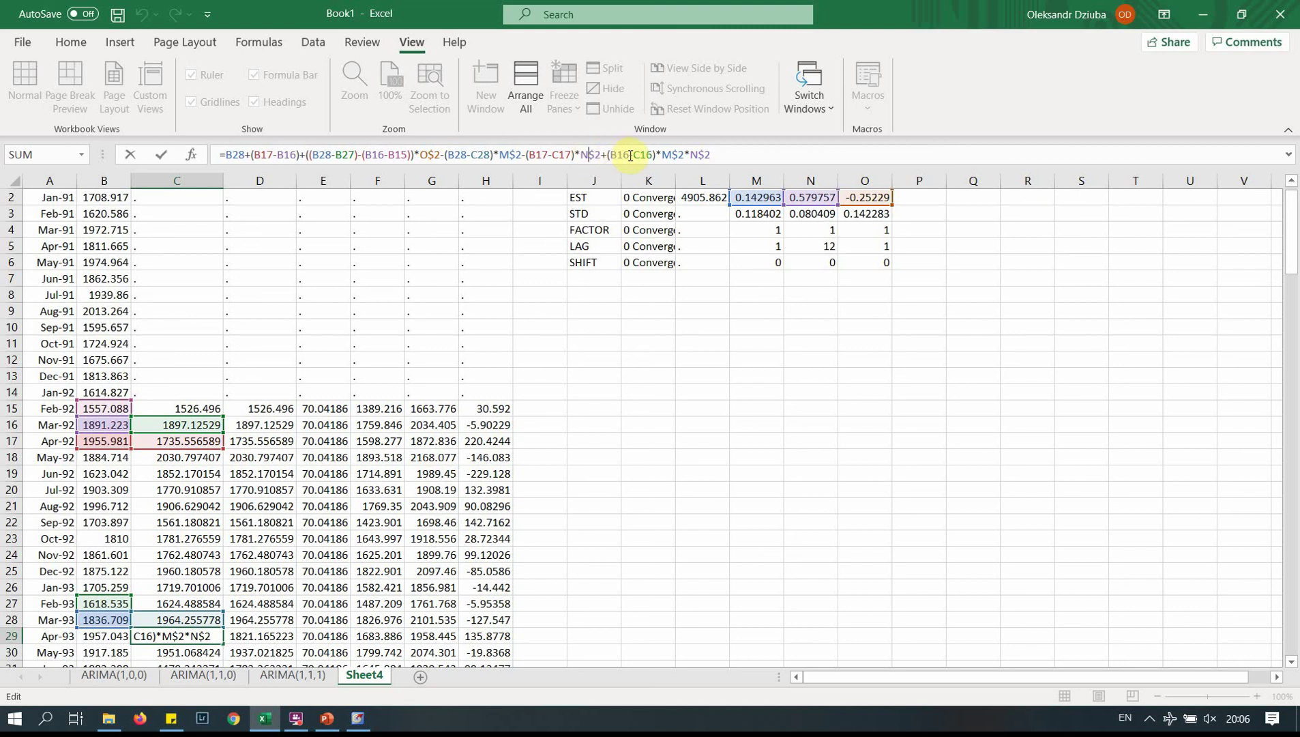
click(663, 155)
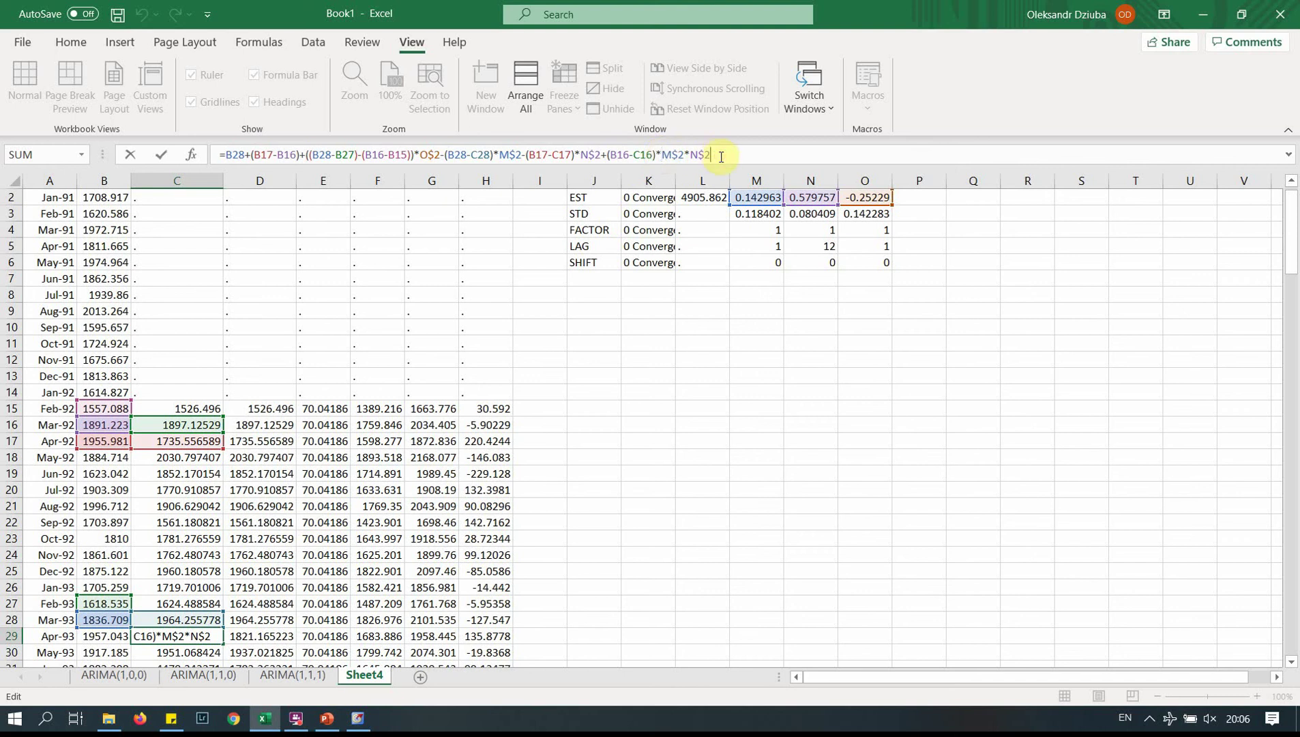
key(Return)
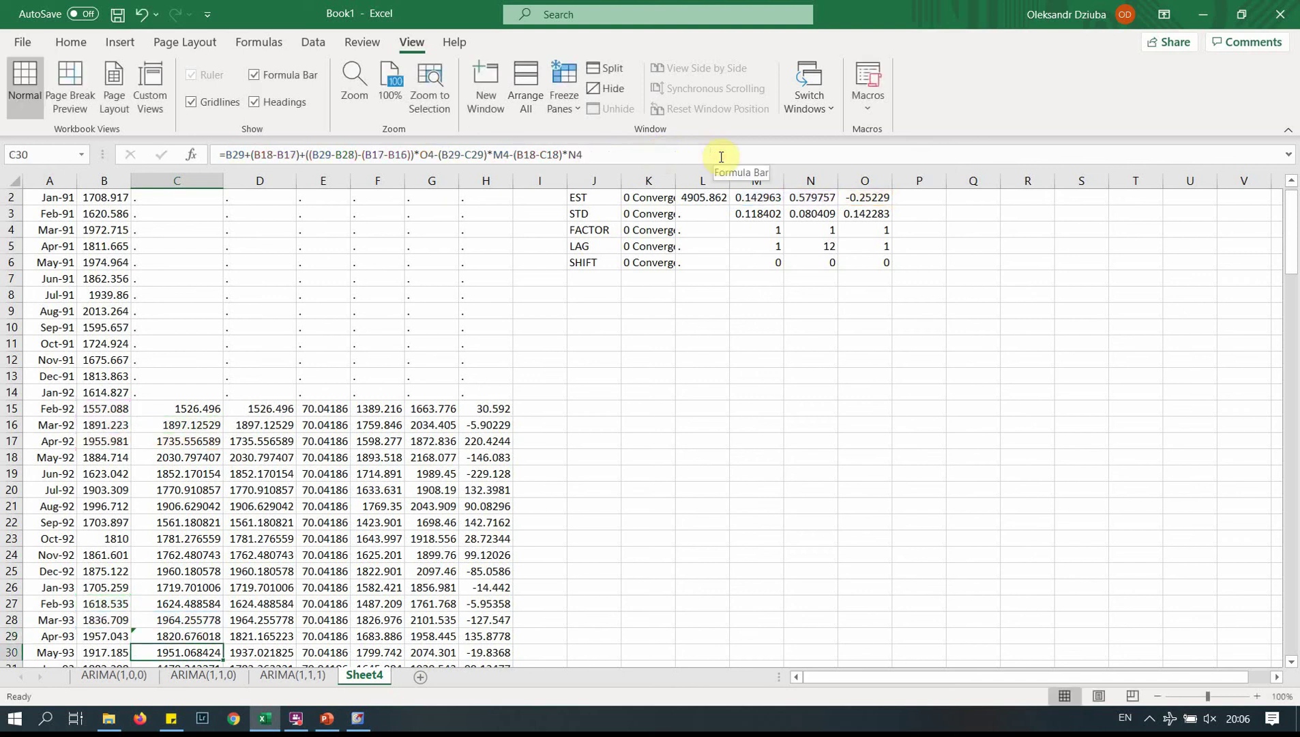
- Remove the interaction term +(B16-C16)*M$2*N$2 from the end of the C29 formula and commit it
key(Up)
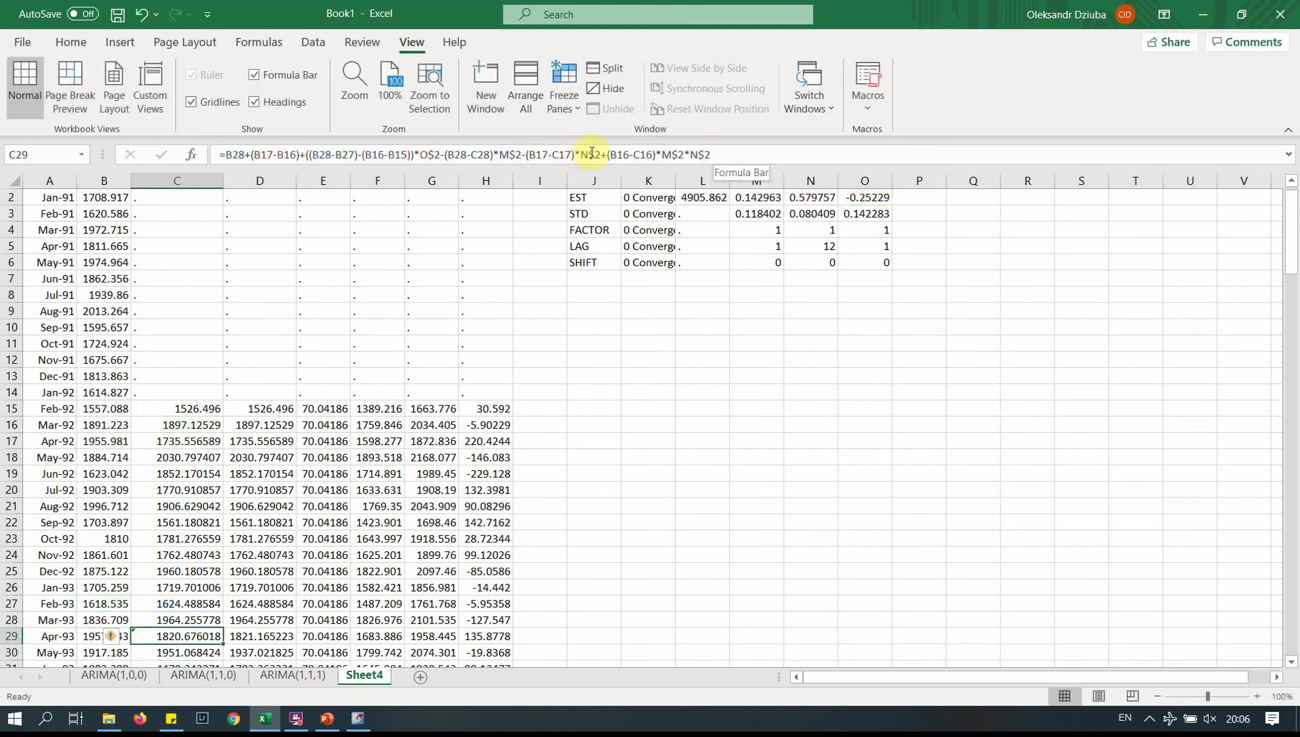
drag(601, 154, 722, 152)
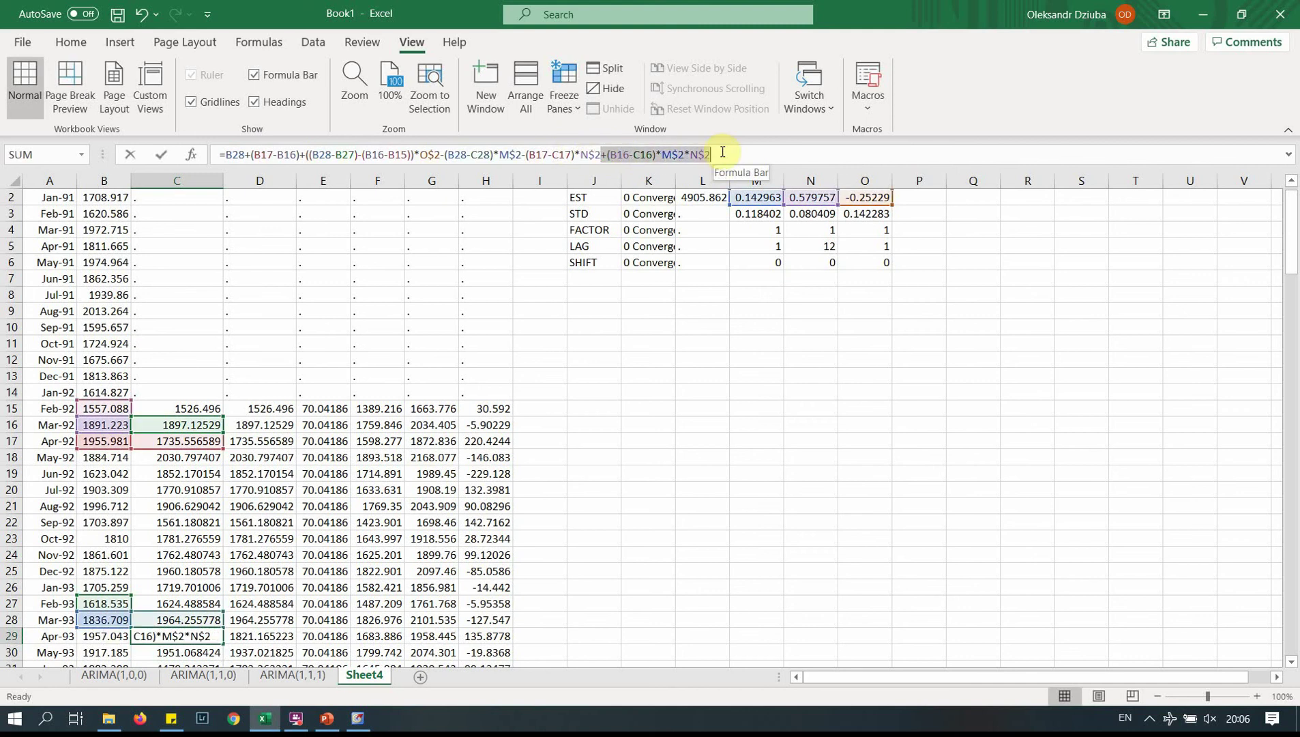
key(Delete)
key(Return)
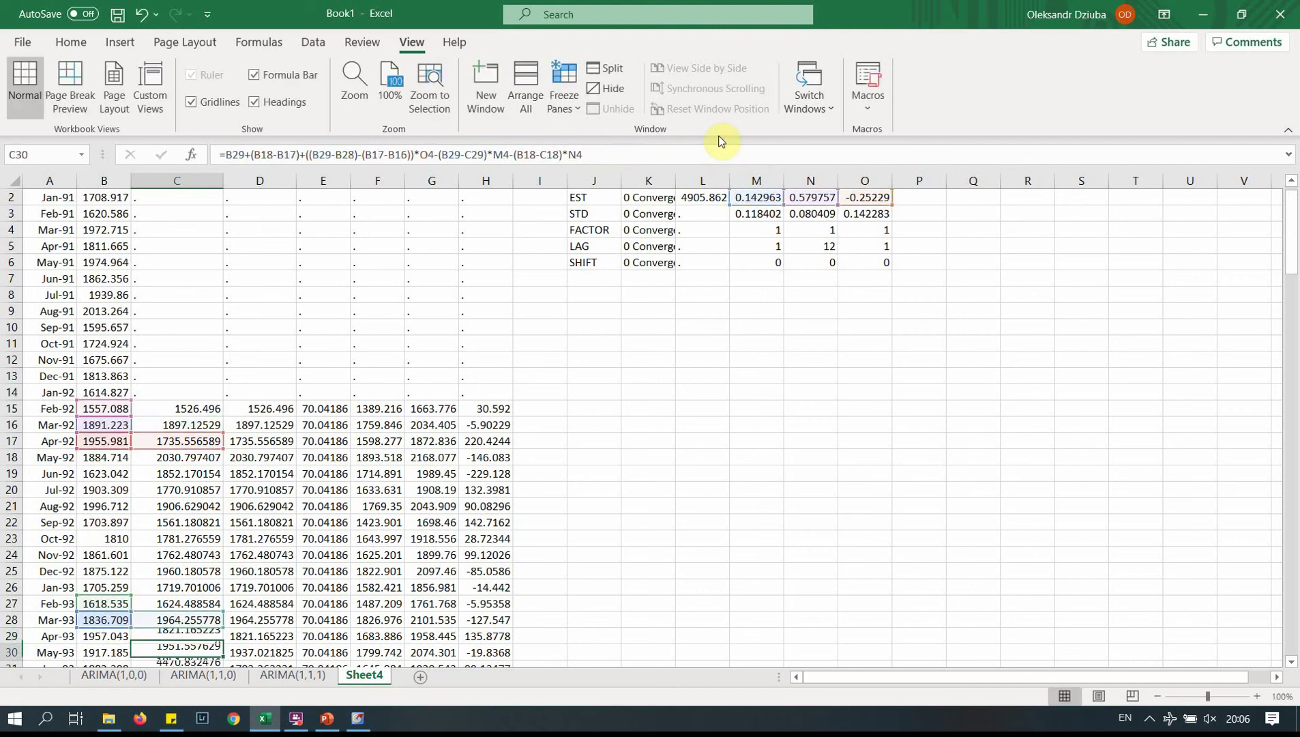
key(Up)
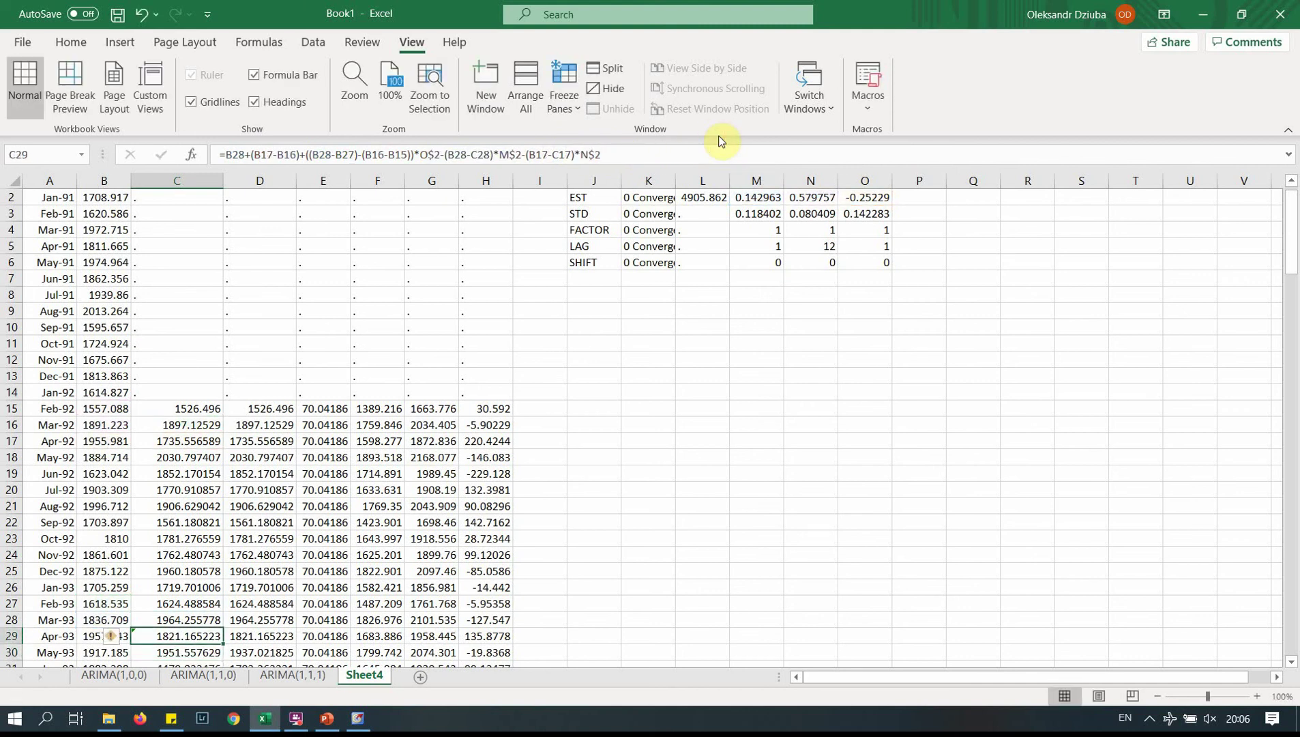
- Fill the C29 formula down through the remaining rows of column C and check the formulas in C33 and C27
drag(1294, 210, 1294, 250)
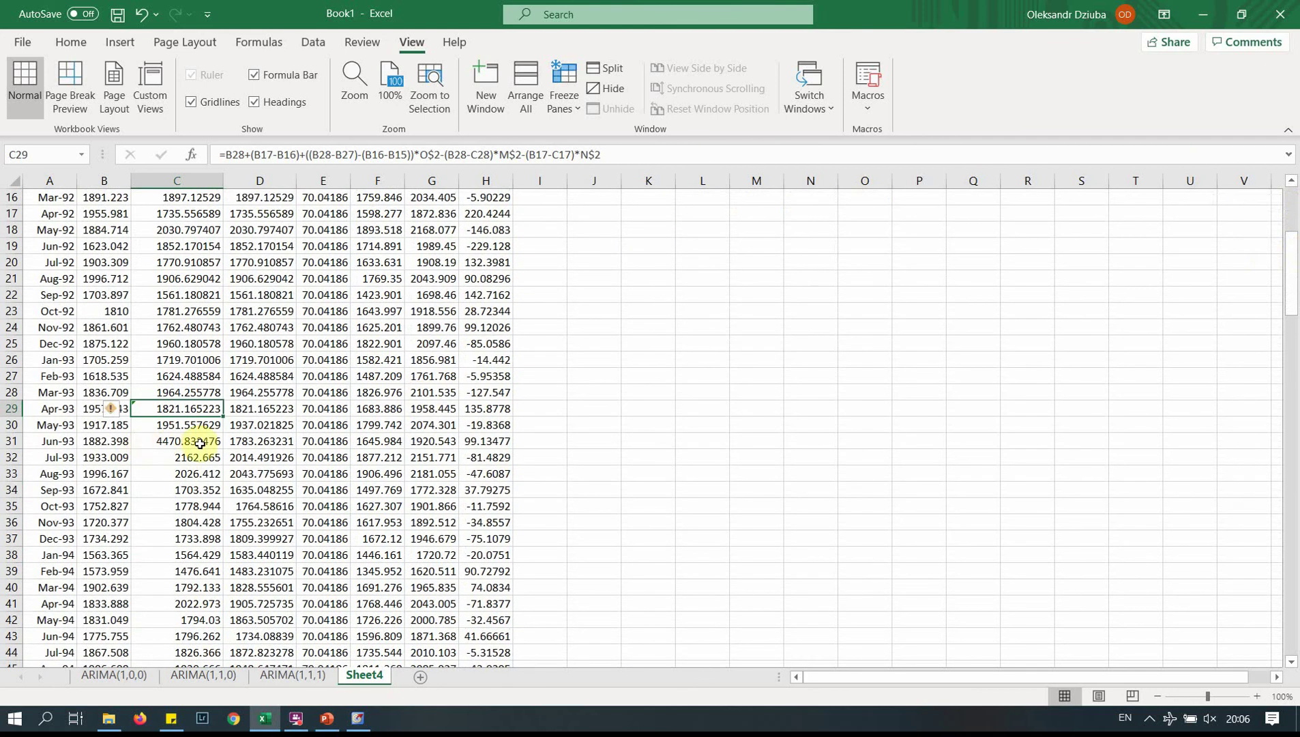
double_click(223, 416)
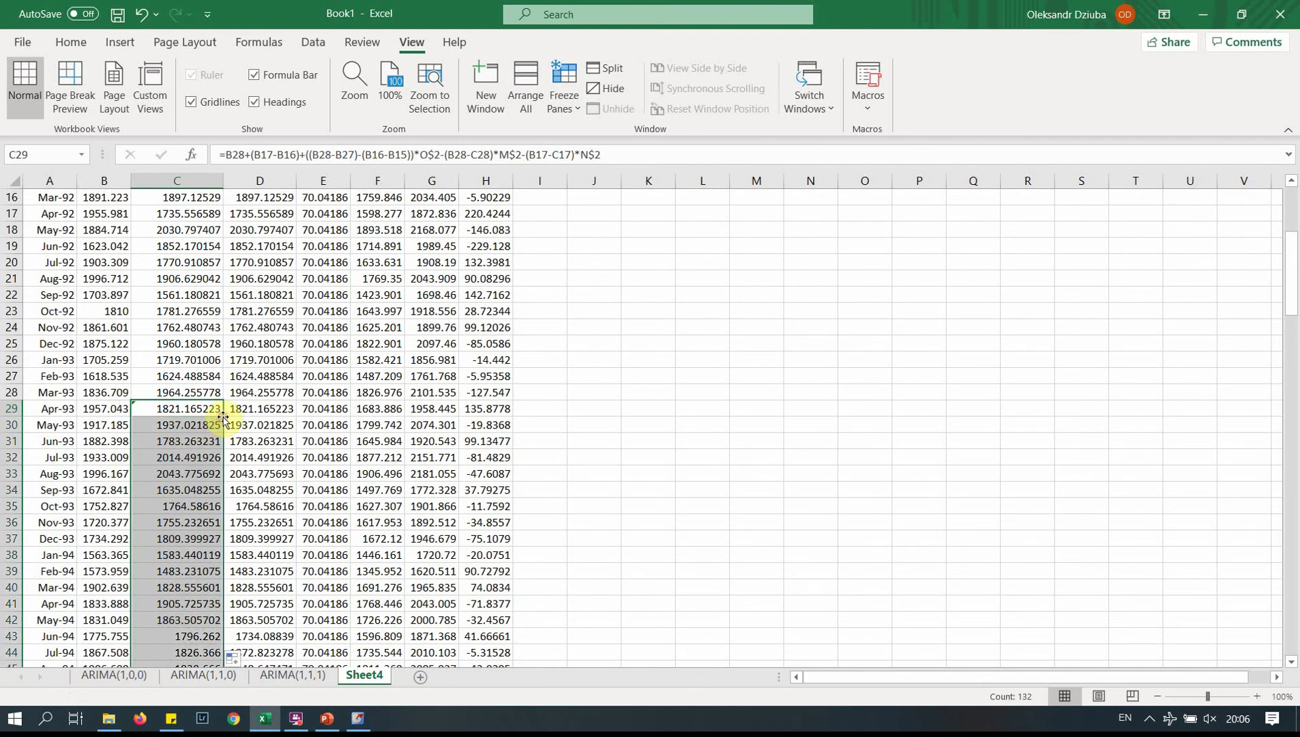
click(186, 476)
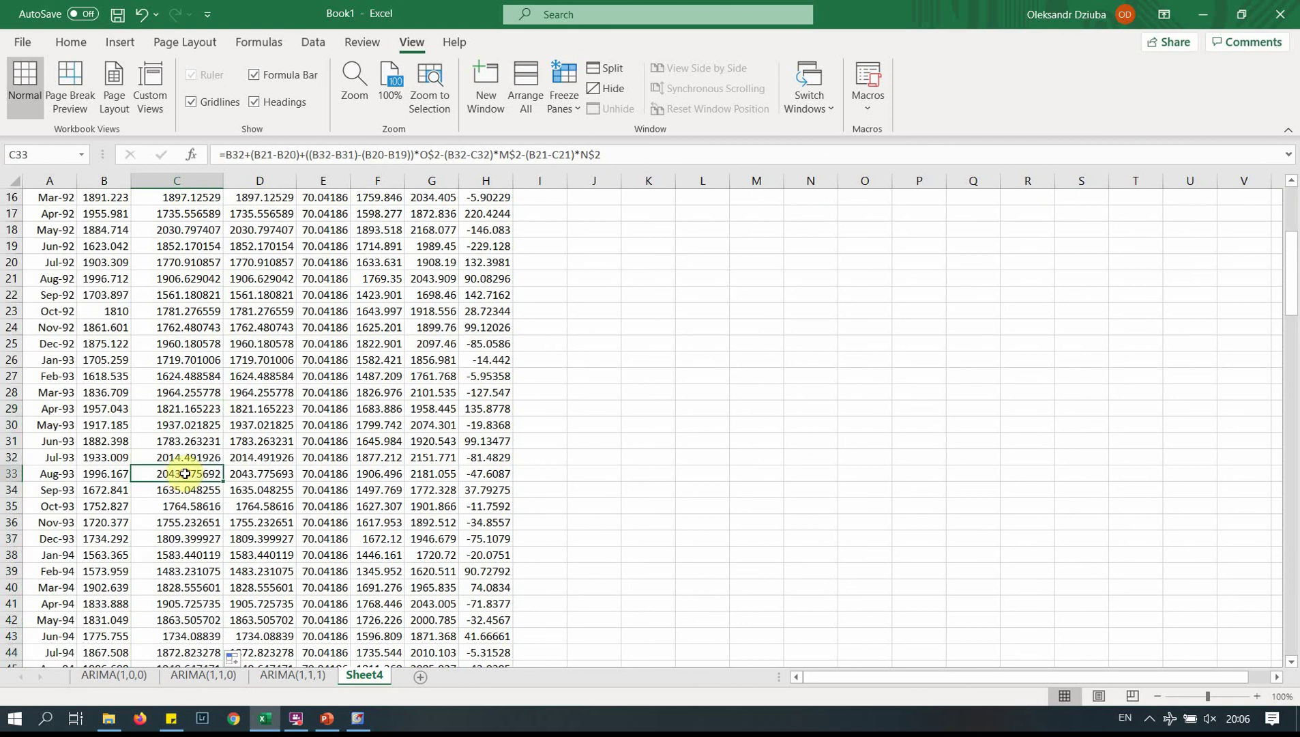
click(195, 380)
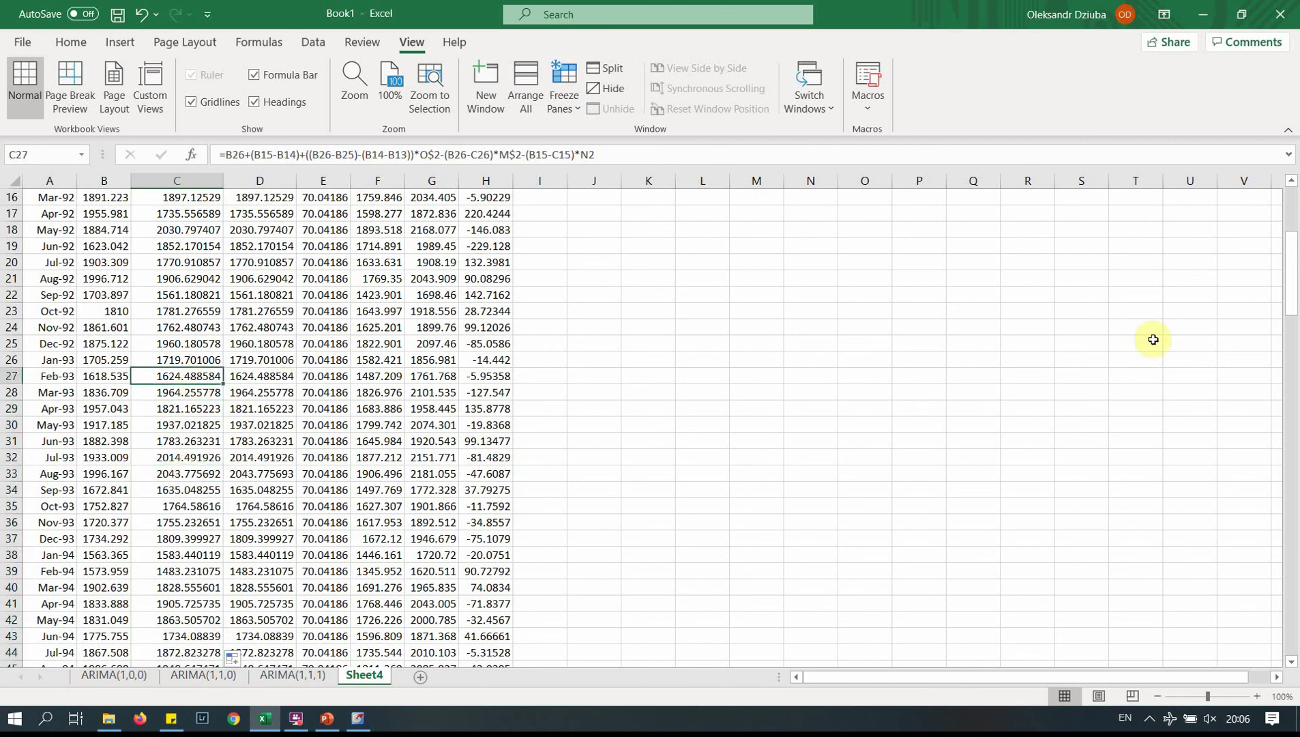
- In the C126 formula, replace B125 with C125 in the leading term and in the autoregressive difference
drag(1291, 299, 1296, 599)
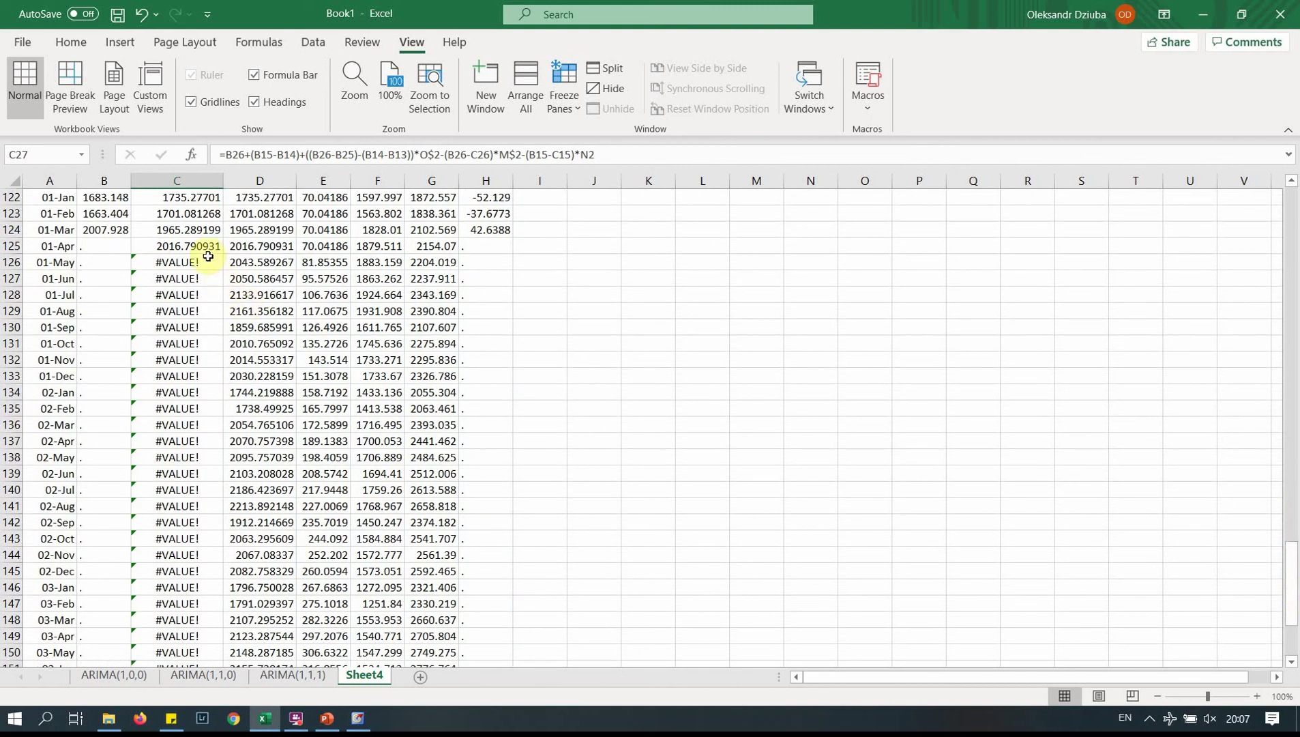
click(211, 263)
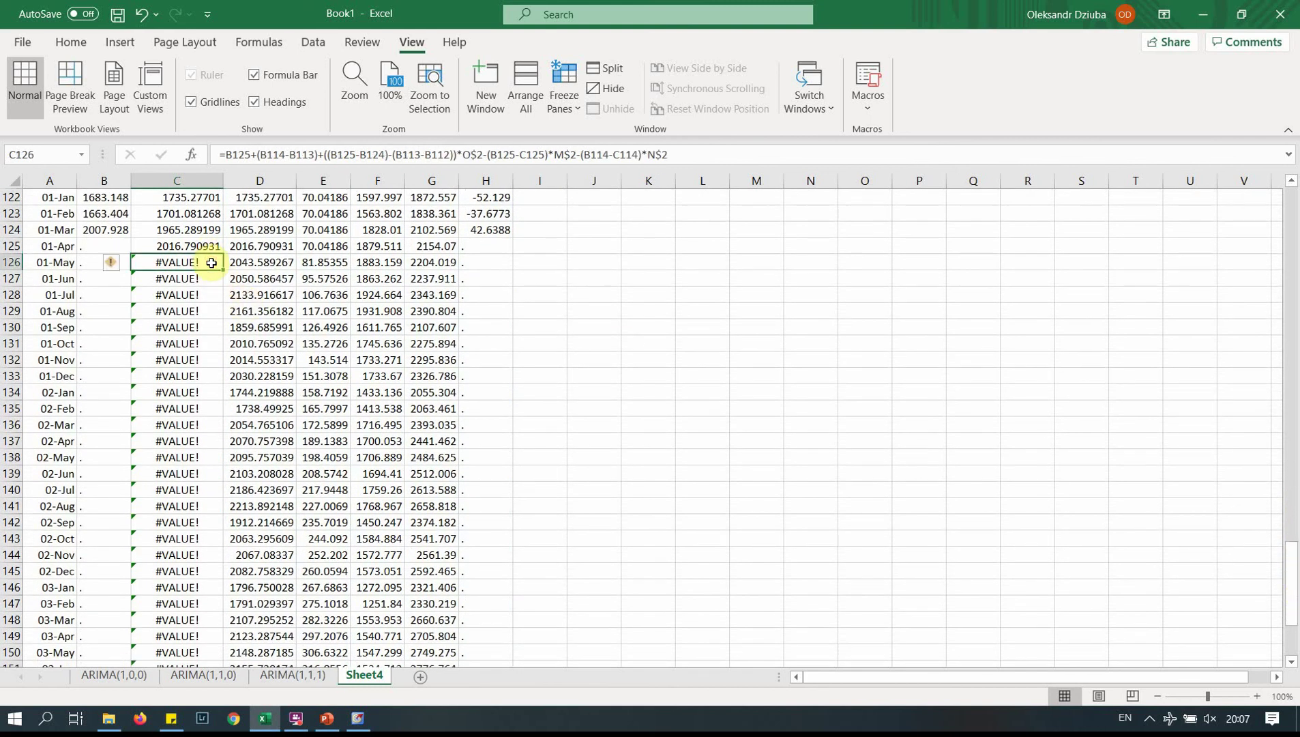
click(245, 154)
key(Home)
key(Right)
key(shift+Right)
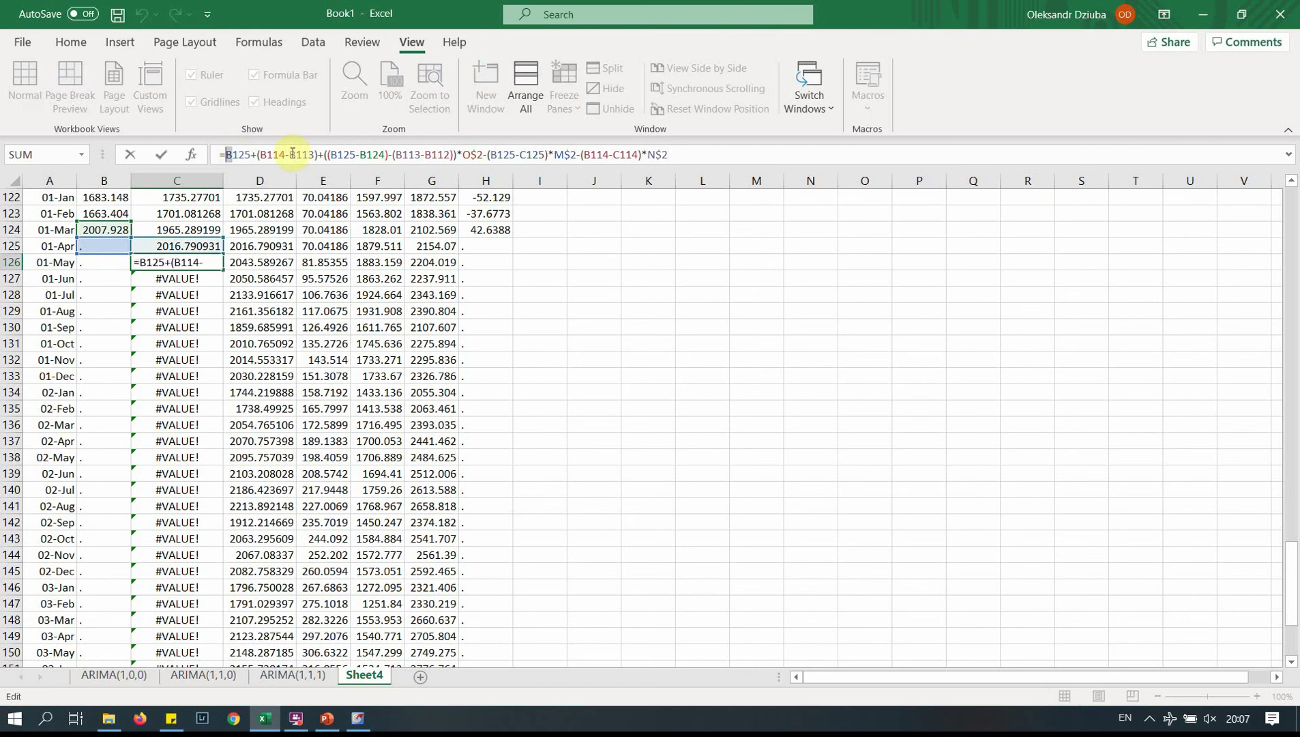
text(c)
key(BackSpace)
text(C)
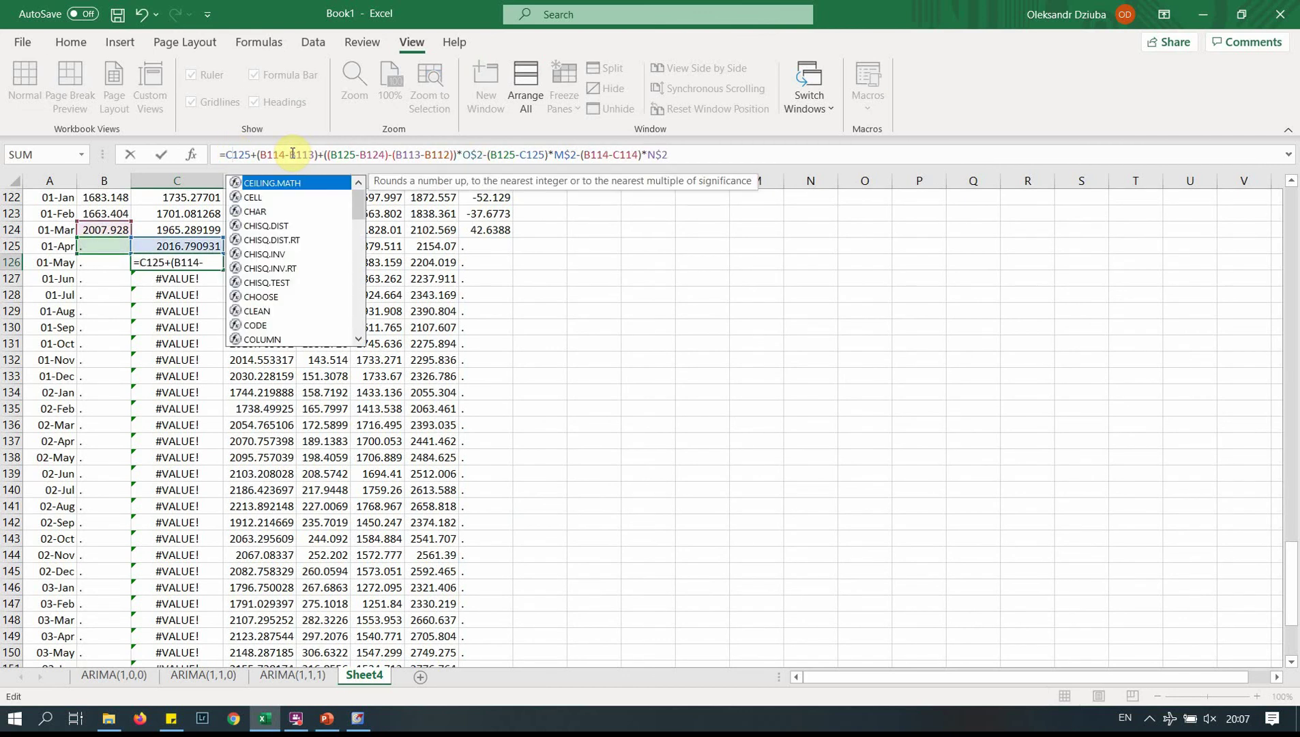
click(335, 156)
key(BackSpace)
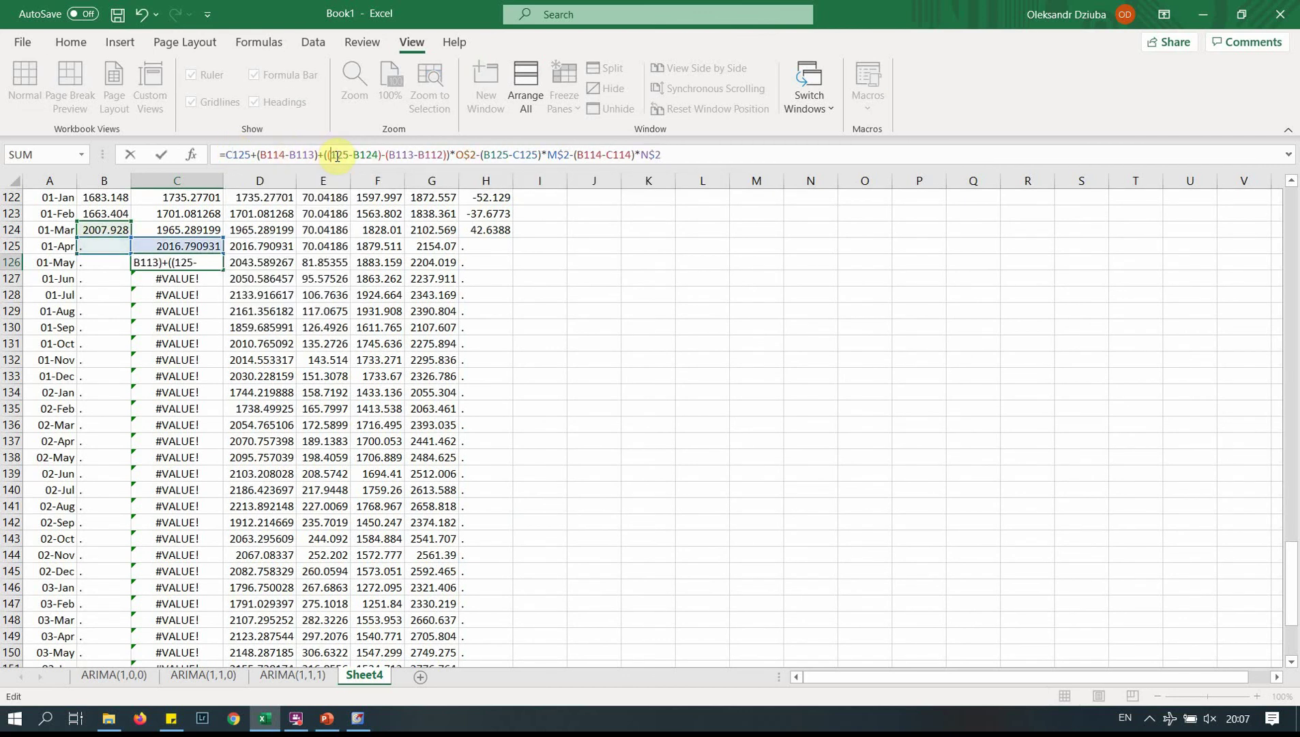
text(C)
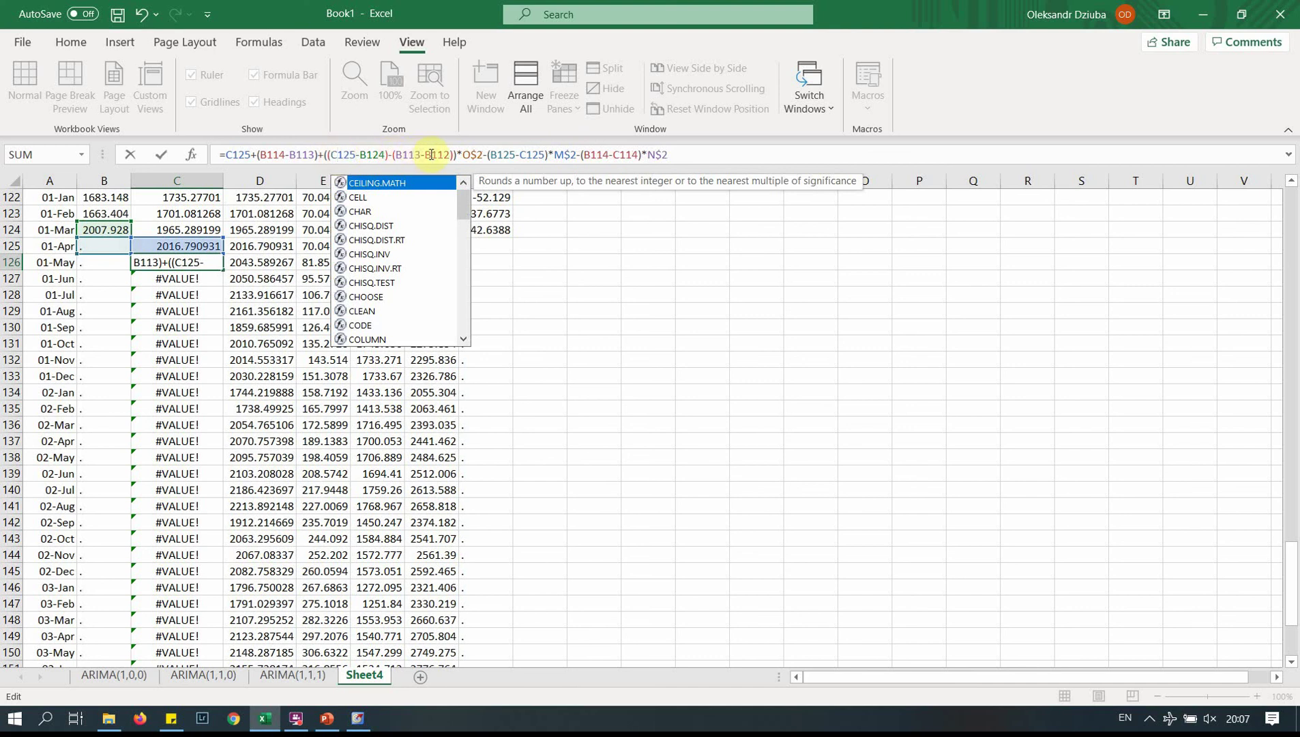
- Replace B125 with C125 in the nonseasonal moving-average term of the C126 formula and commit it
click(495, 155)
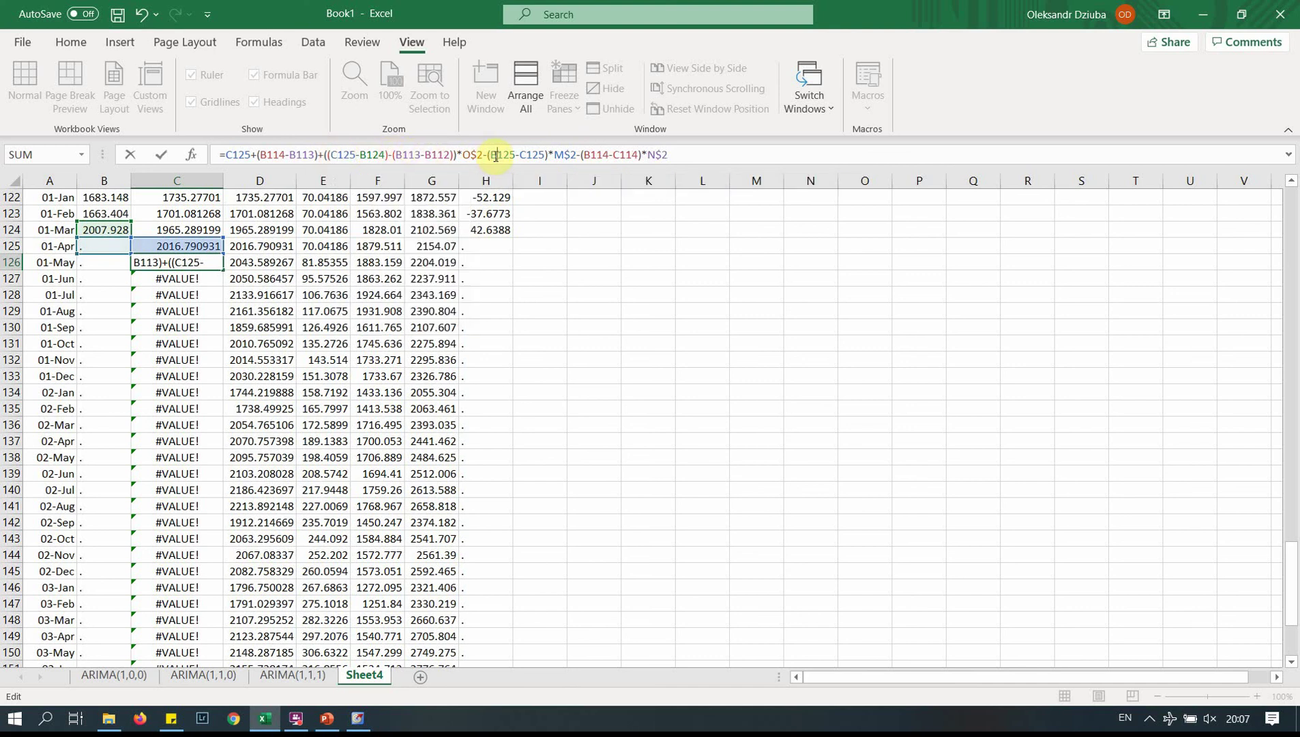
key(Delete)
text(C)
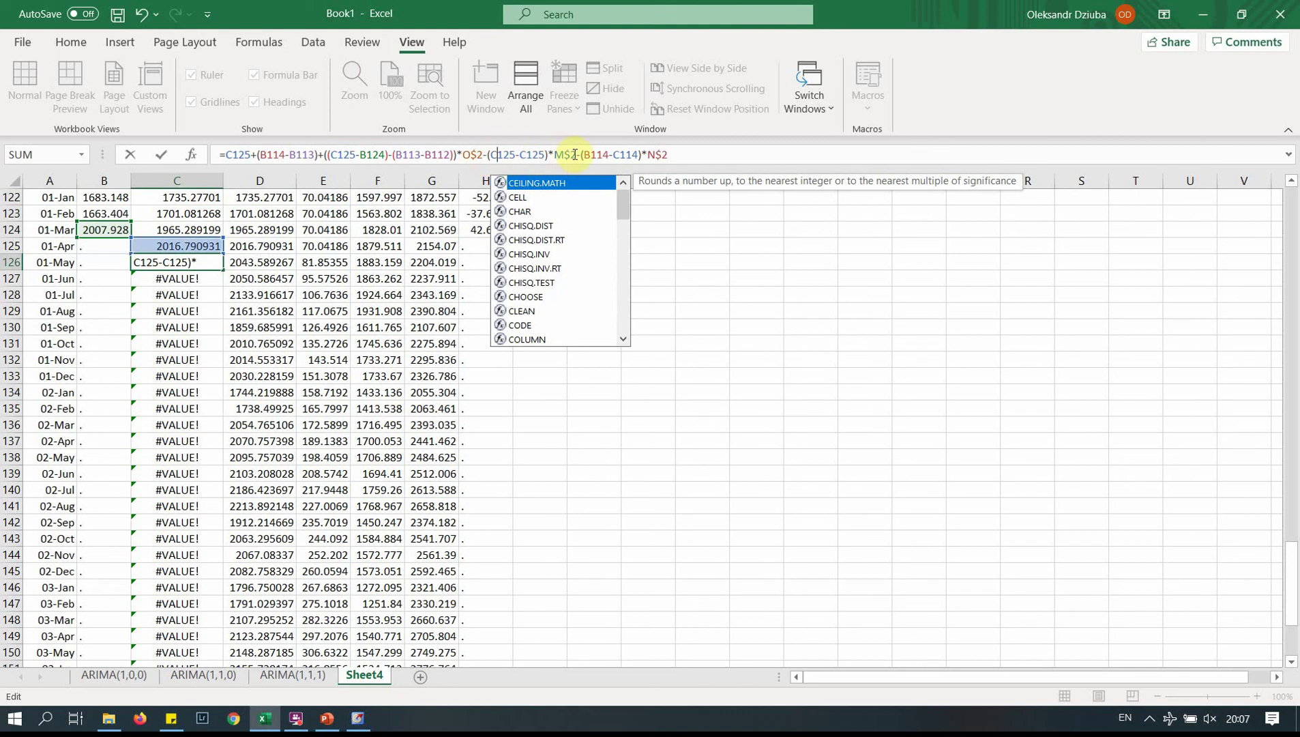
click(674, 159)
key(Return)
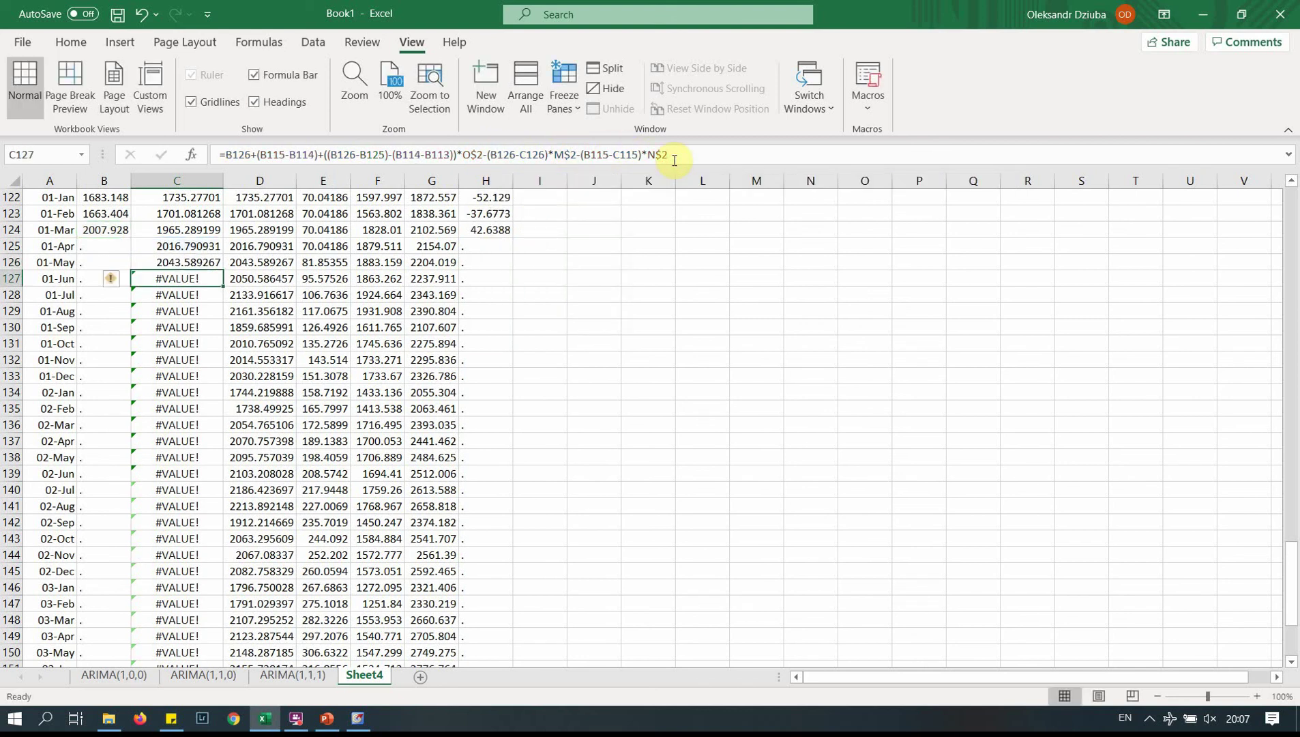
key(Up)
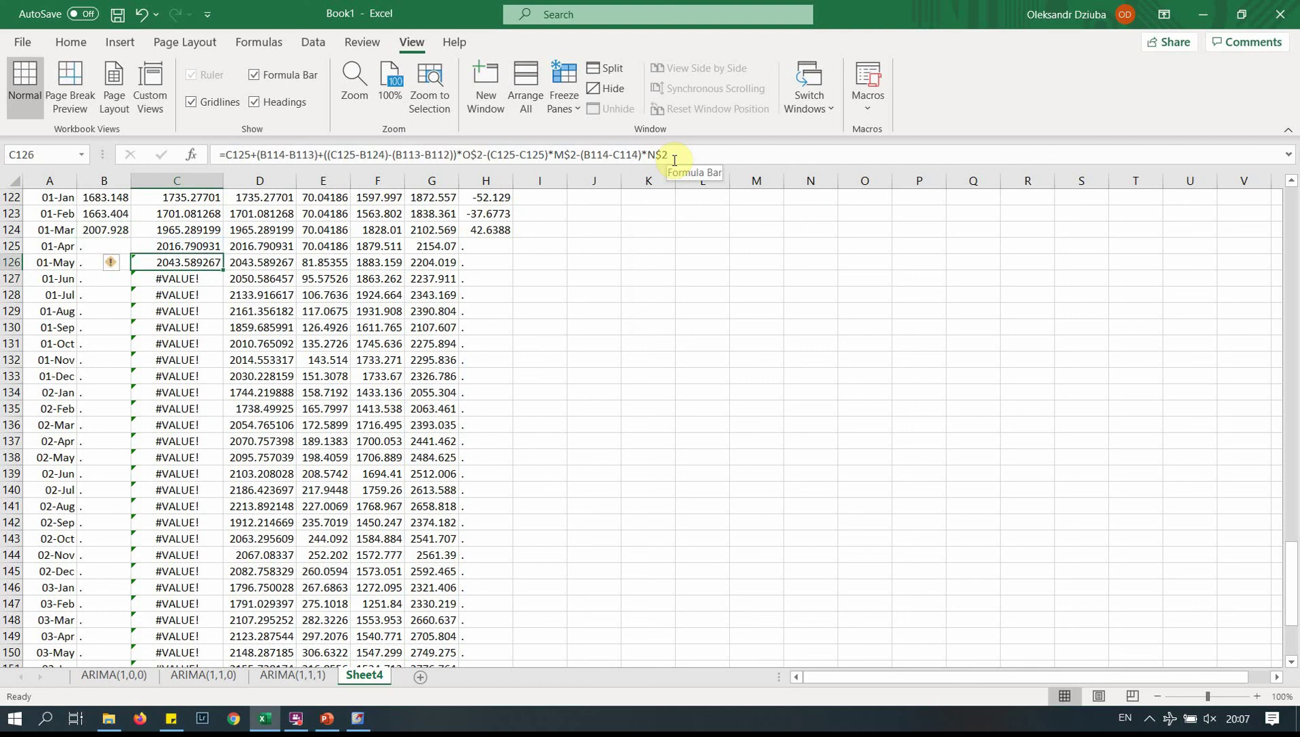
- Copy the C126 formula down into C127
click(205, 278)
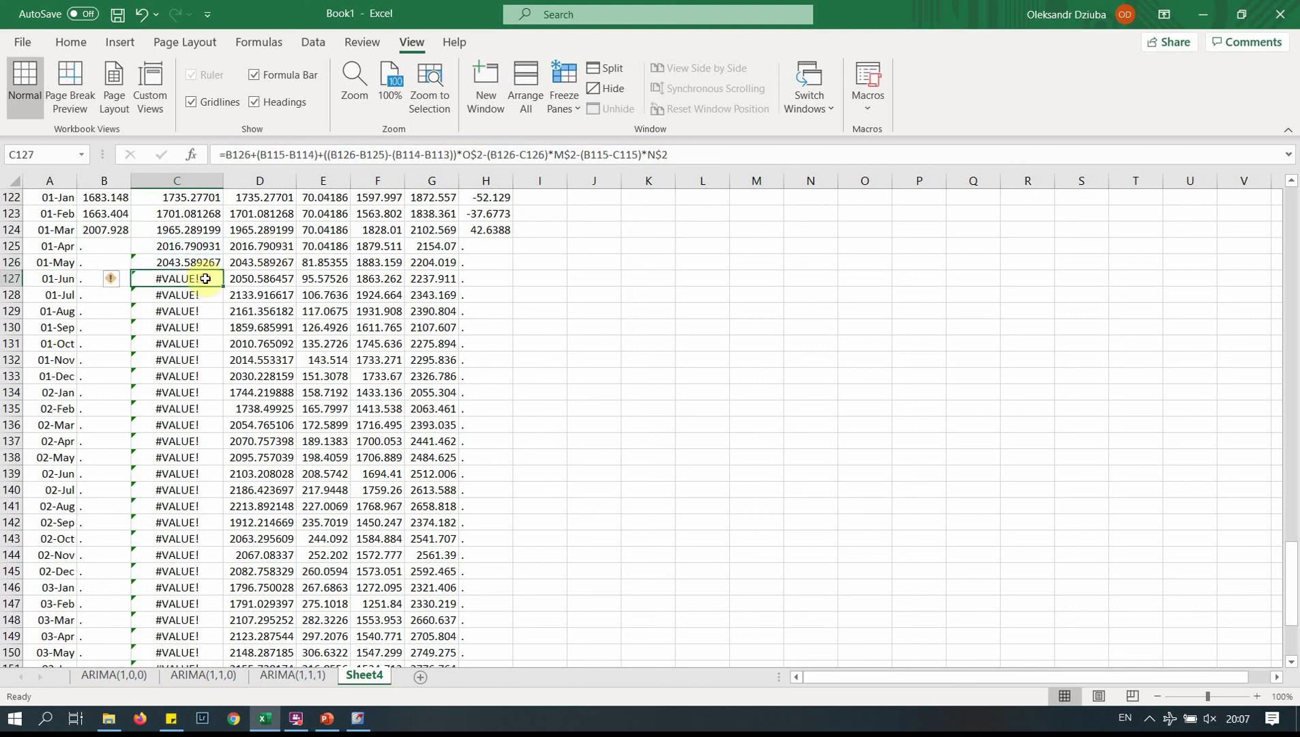
click(204, 264)
drag(221, 270, 216, 283)
click(206, 281)
- Replace B125 with C125 in the autoregressive difference of the C127 formula, then fill it down the rest of column C
click(362, 155)
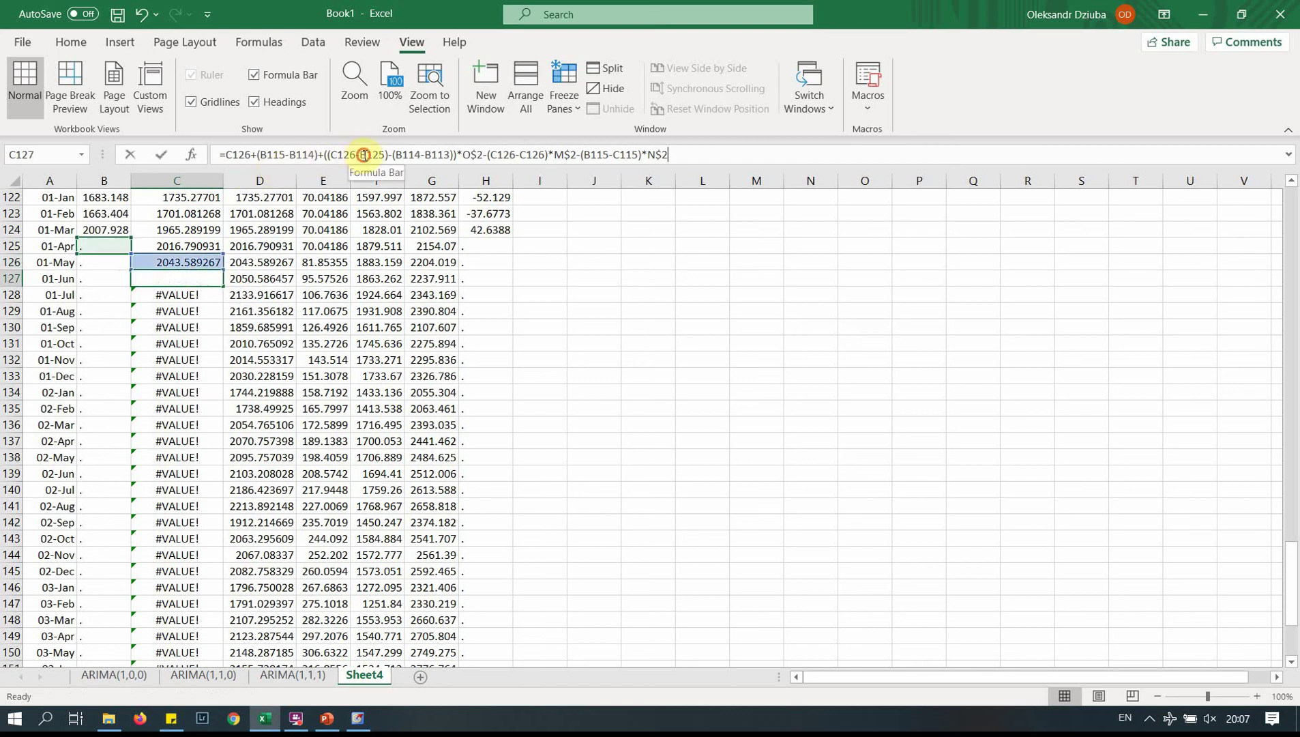
key(shift+Right)
text(c)
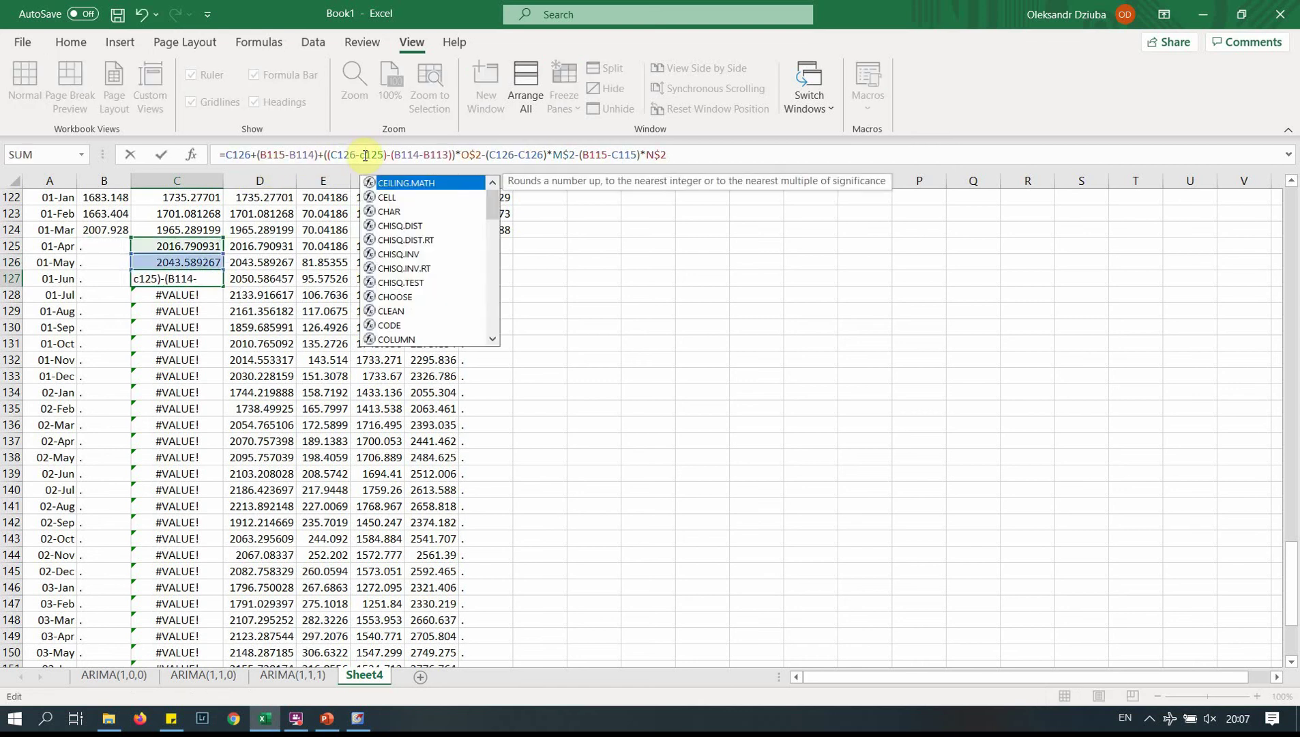
key(BackSpace)
text(C)
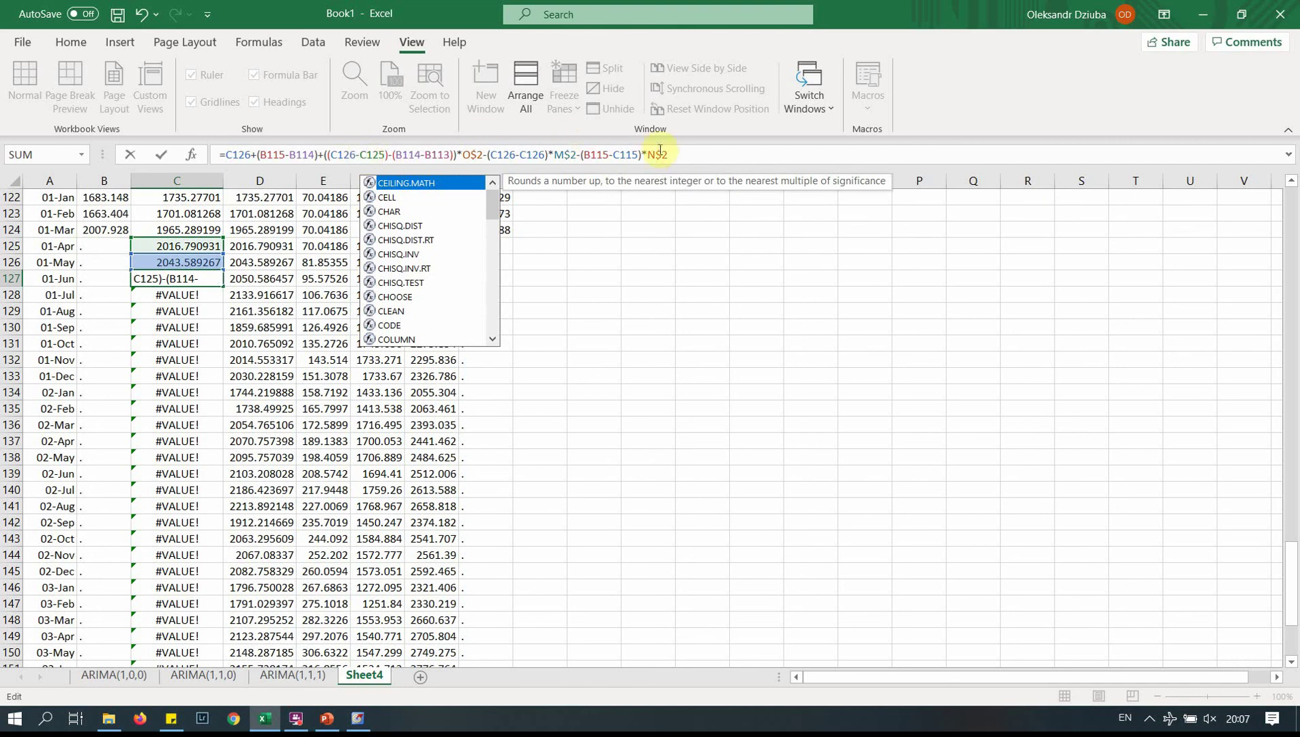
click(683, 156)
key(Return)
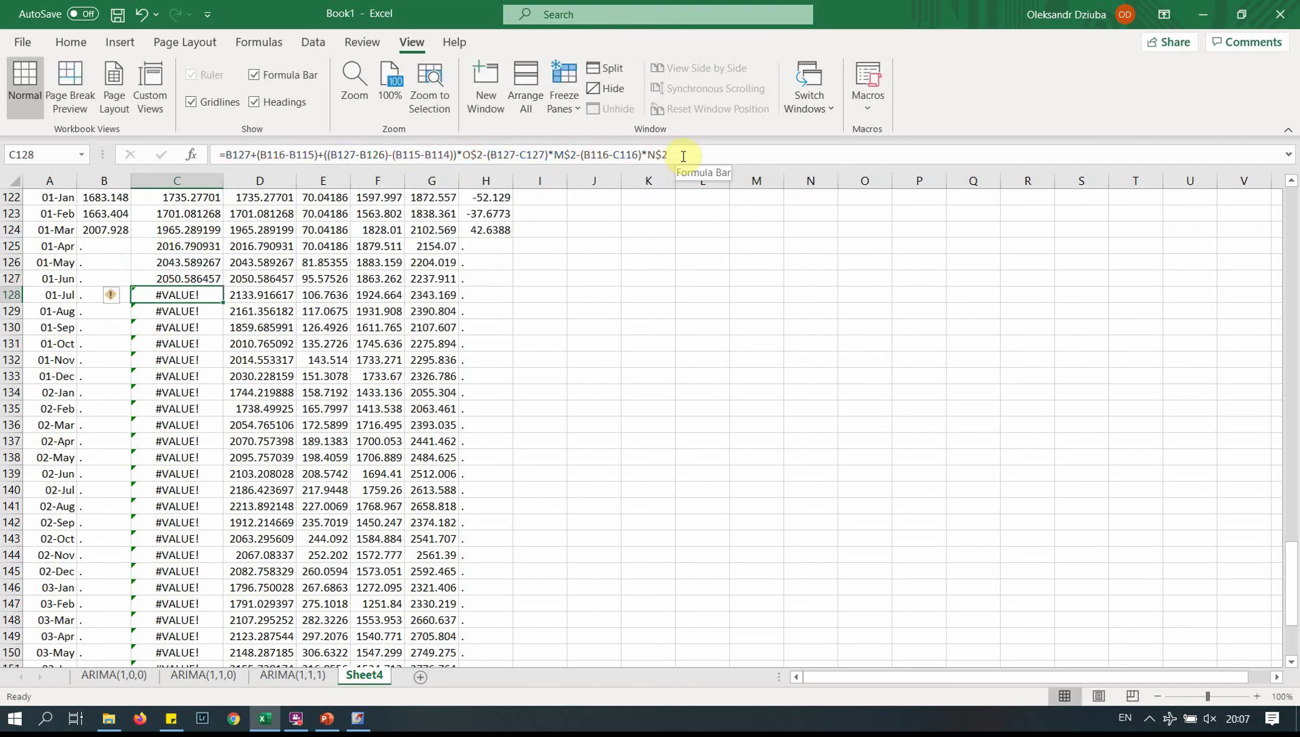
key(Up)
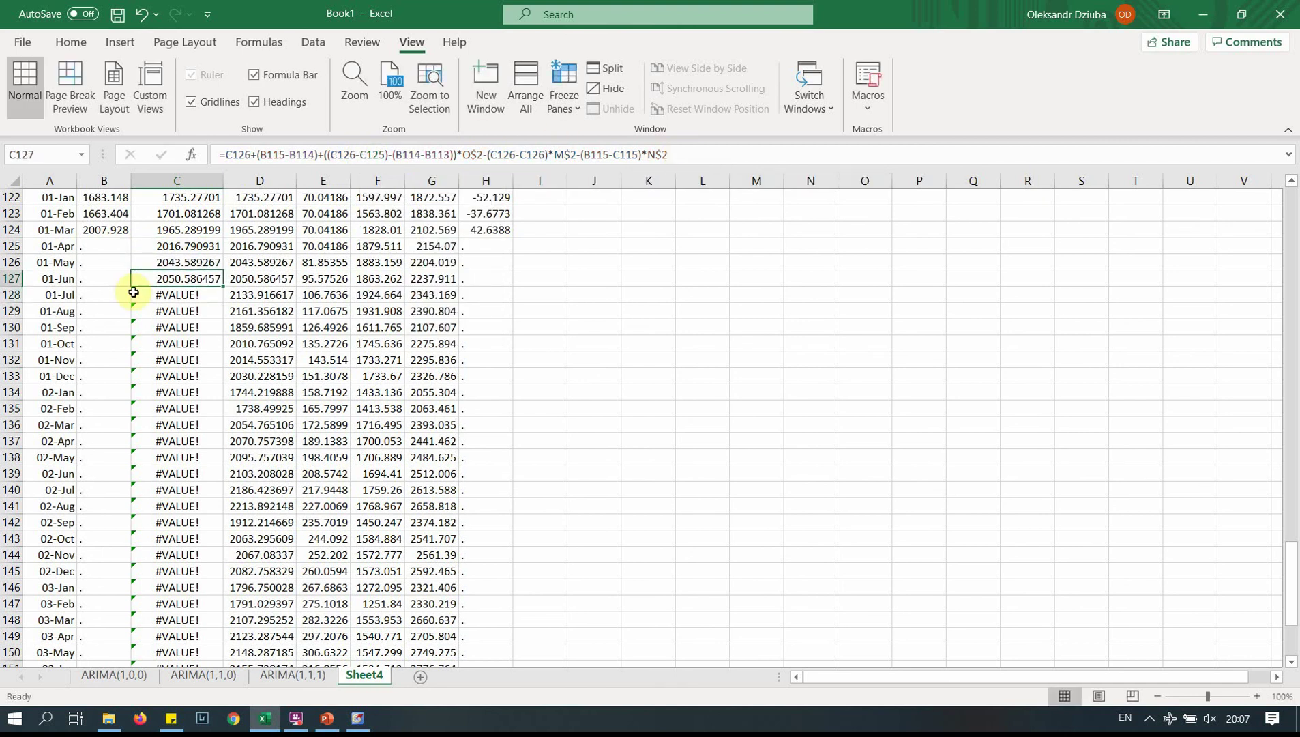
double_click(222, 286)
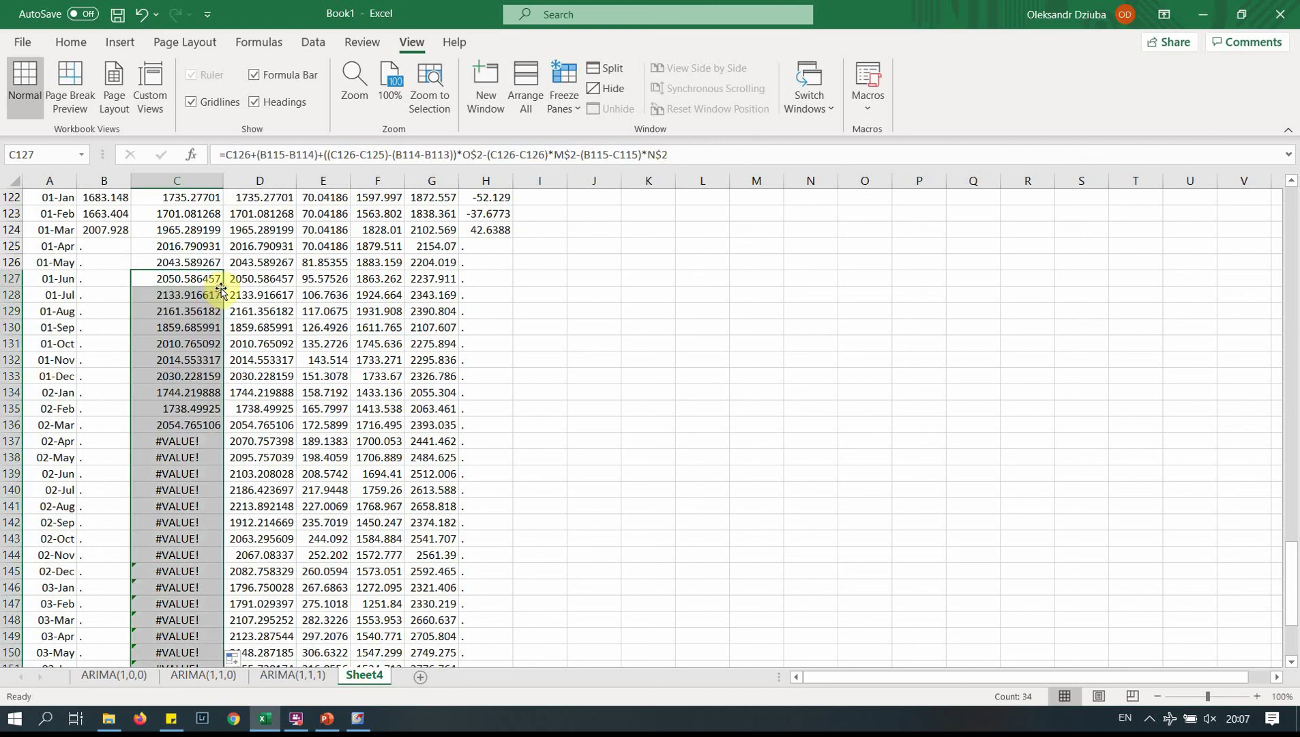
- In the C137 formula, replace B125 with C125 in the seasonal difference and the seasonal moving-average term, then fill it down column C
click(199, 445)
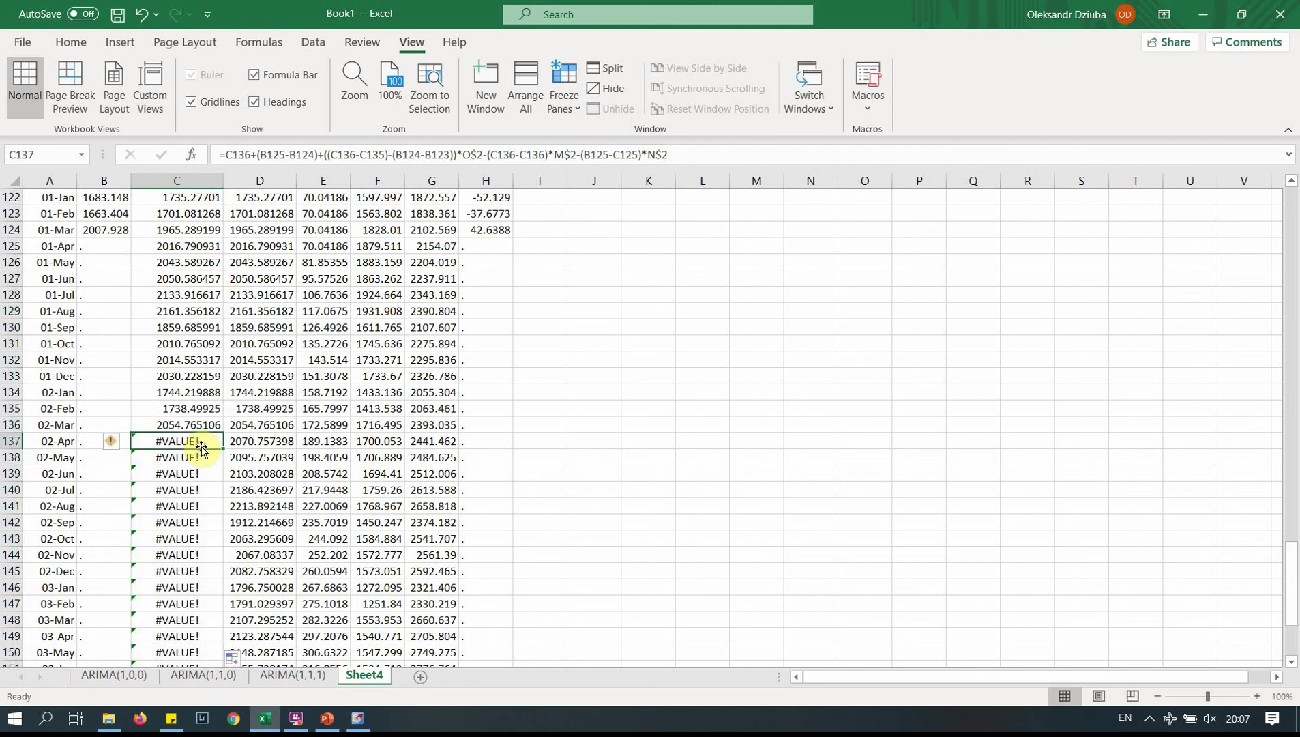
click(266, 157)
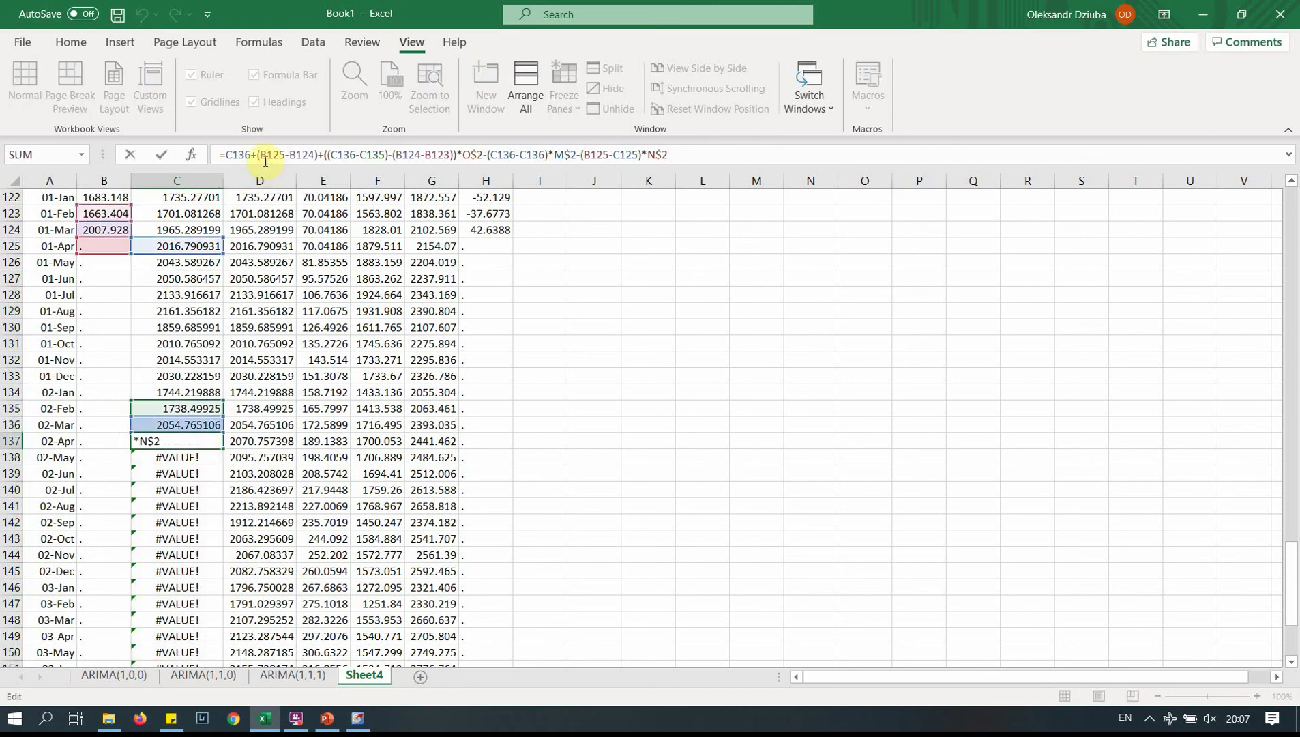
key(shift+Right)
text(C)
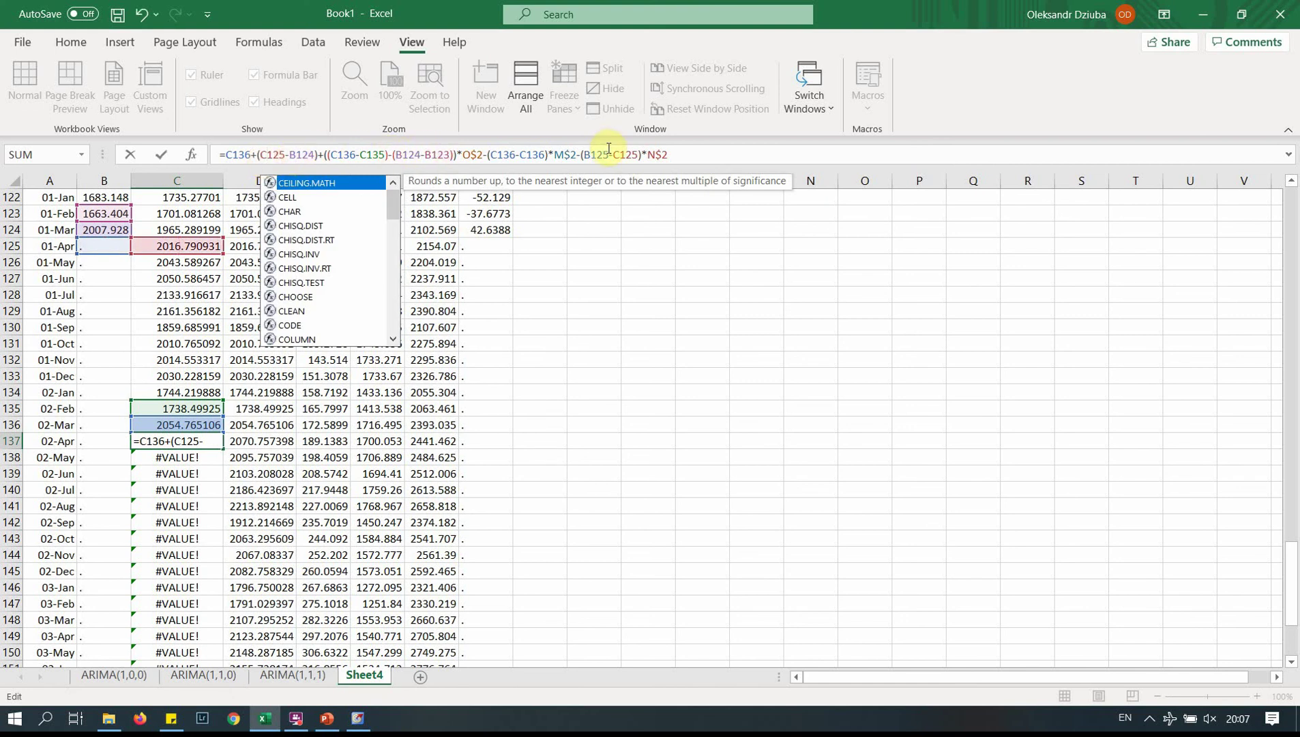
click(587, 152)
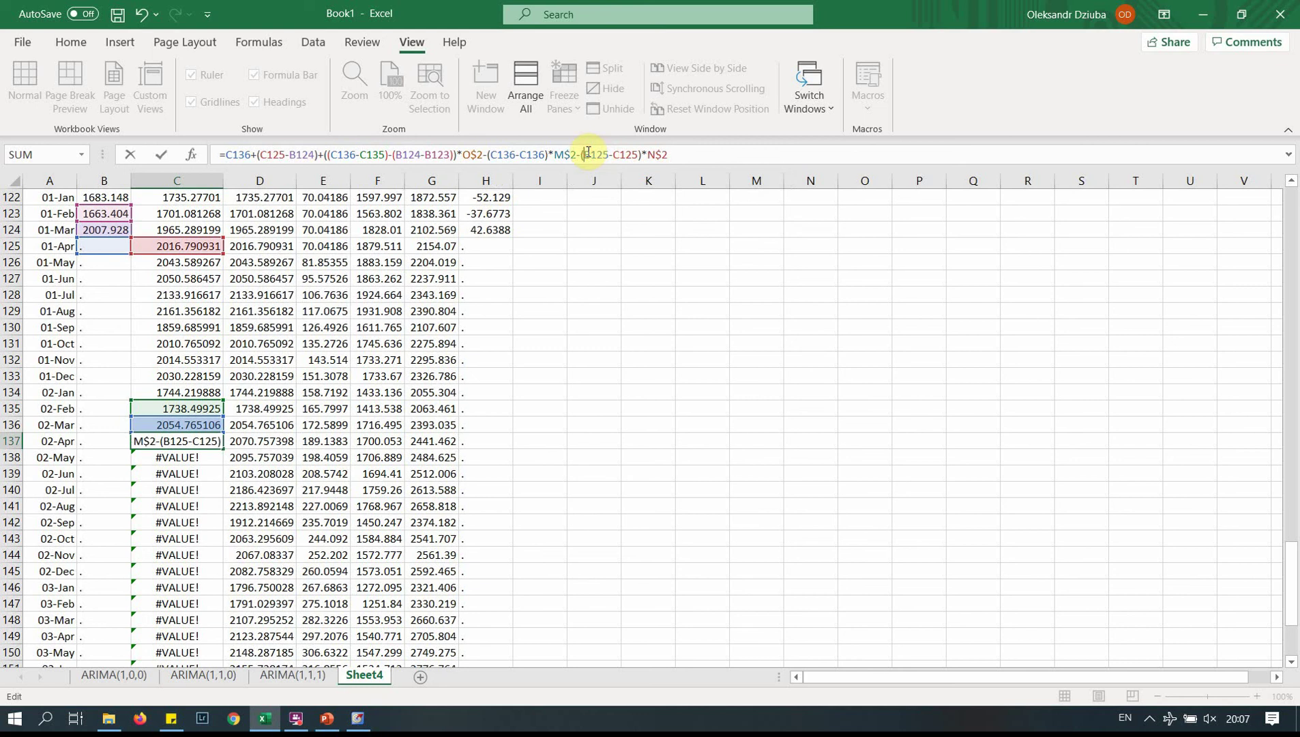
key(shift+End)
click(586, 152)
key(Delete)
text(C)
key(Return)
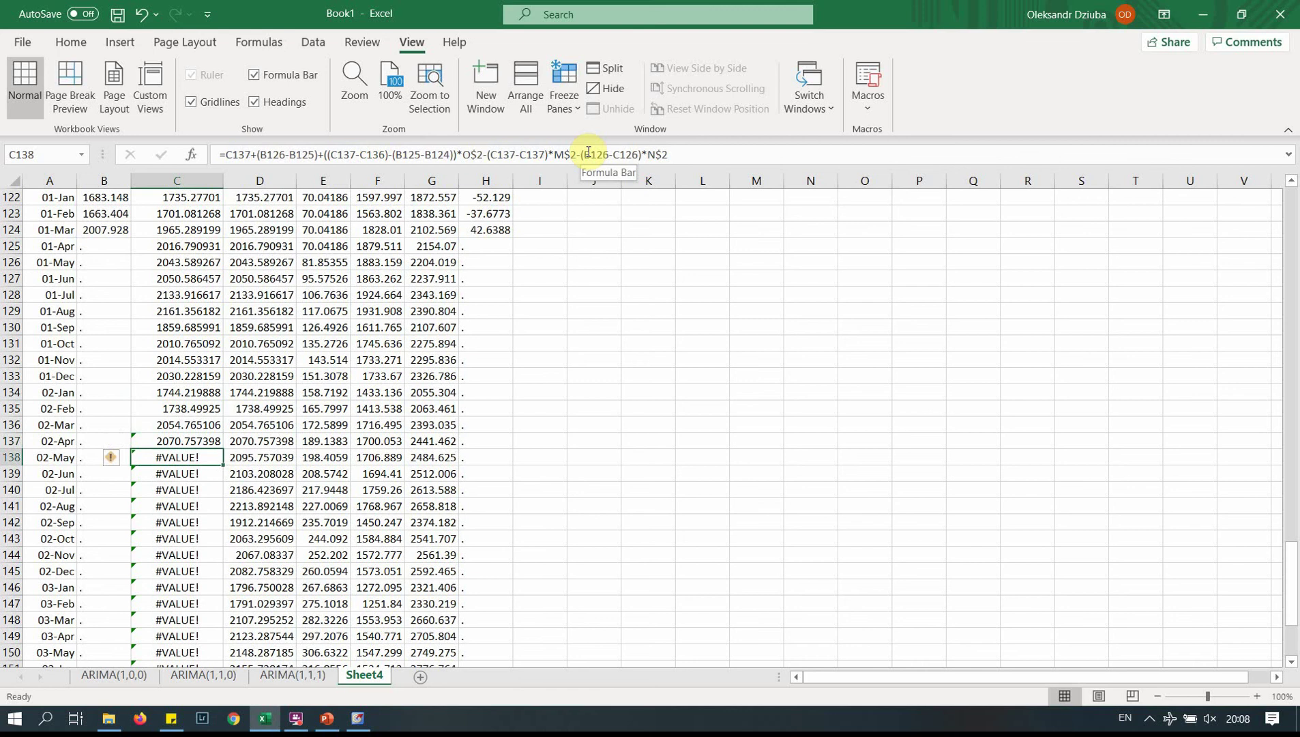
click(209, 440)
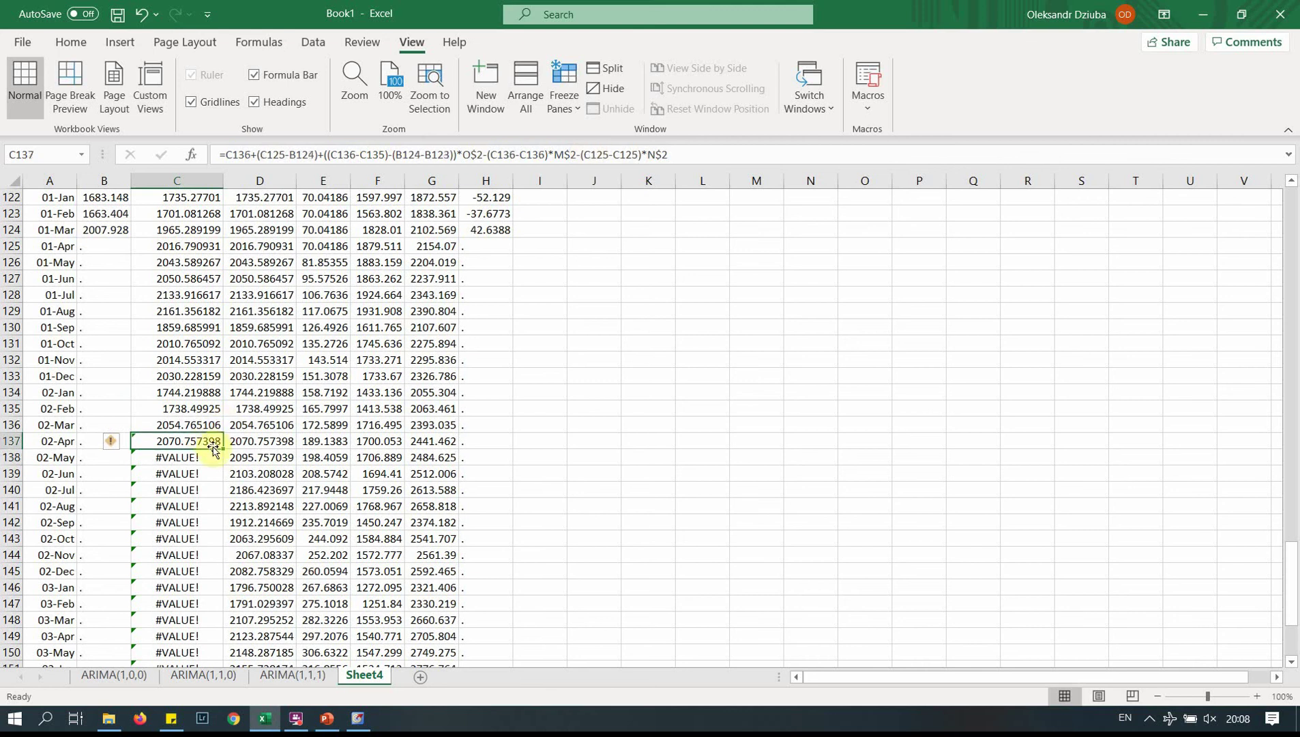
double_click(222, 449)
- In the C138 formula, replace B125 with C125 in the seasonal difference and in the autoregressive term
click(197, 456)
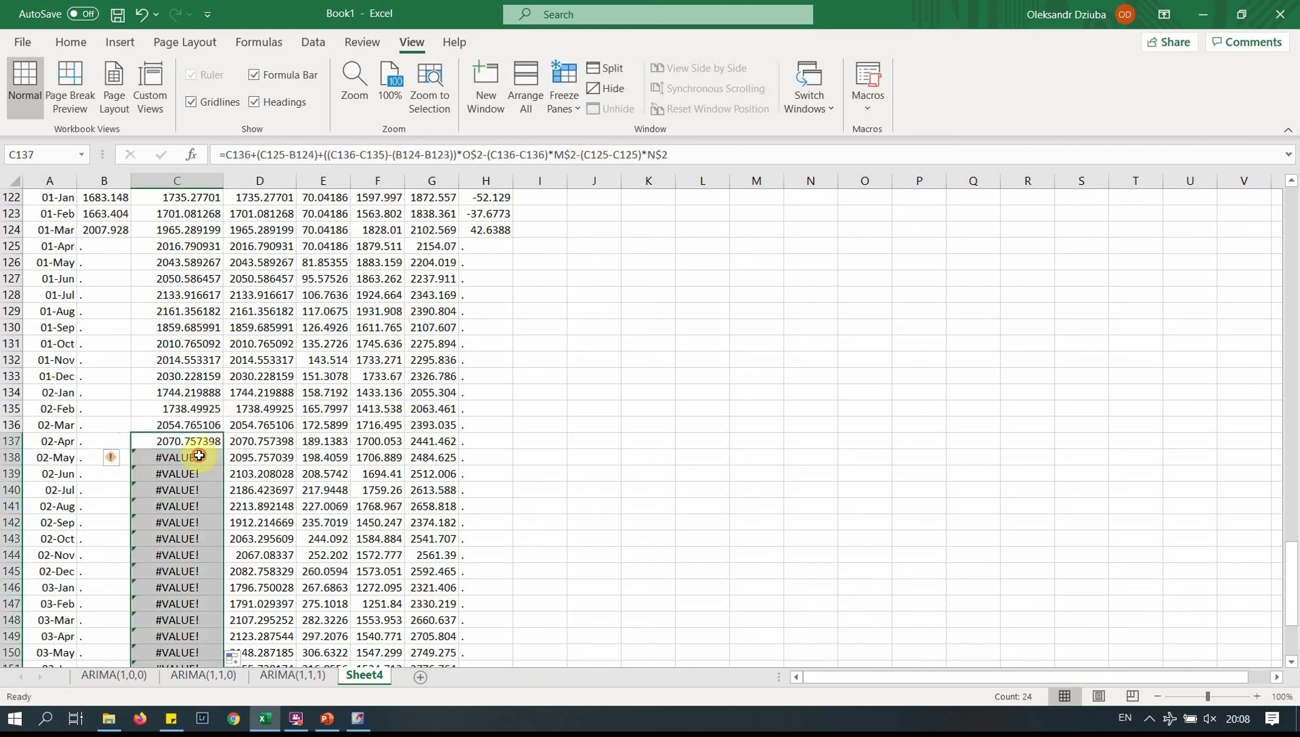
click(291, 156)
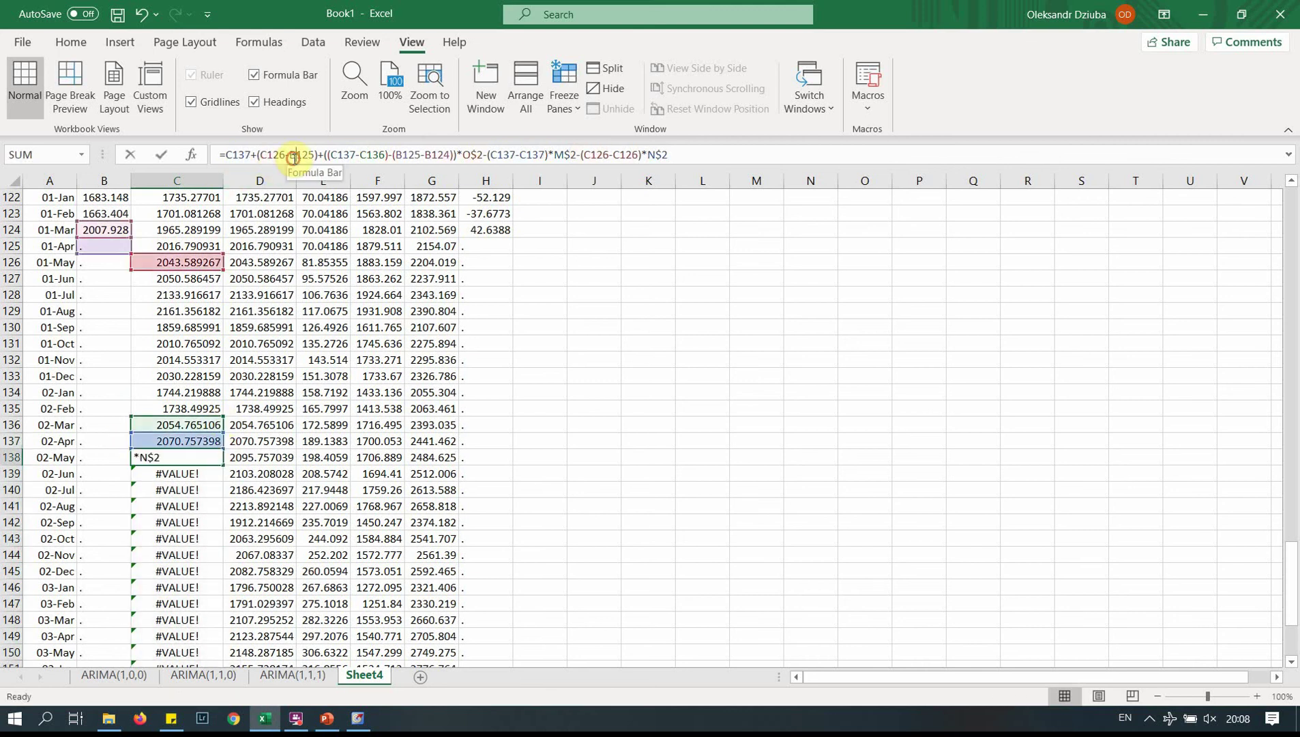
text(C)
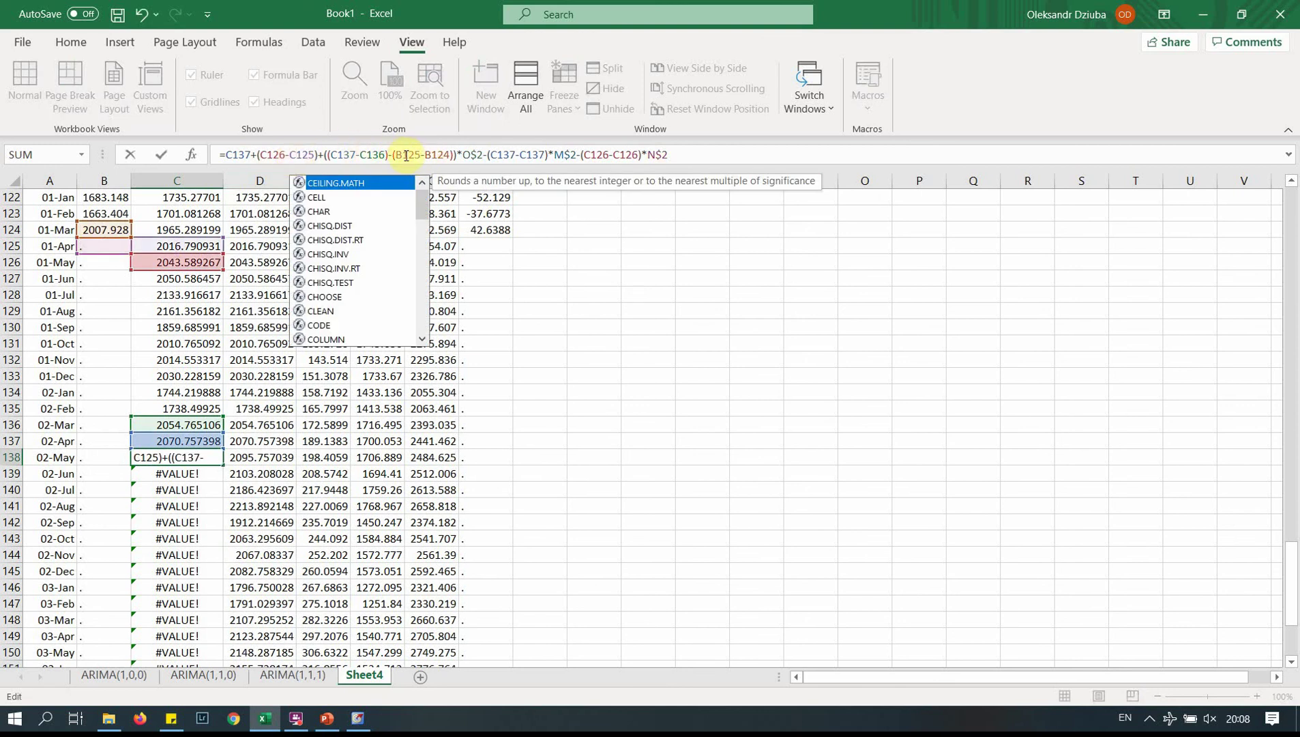
click(404, 155)
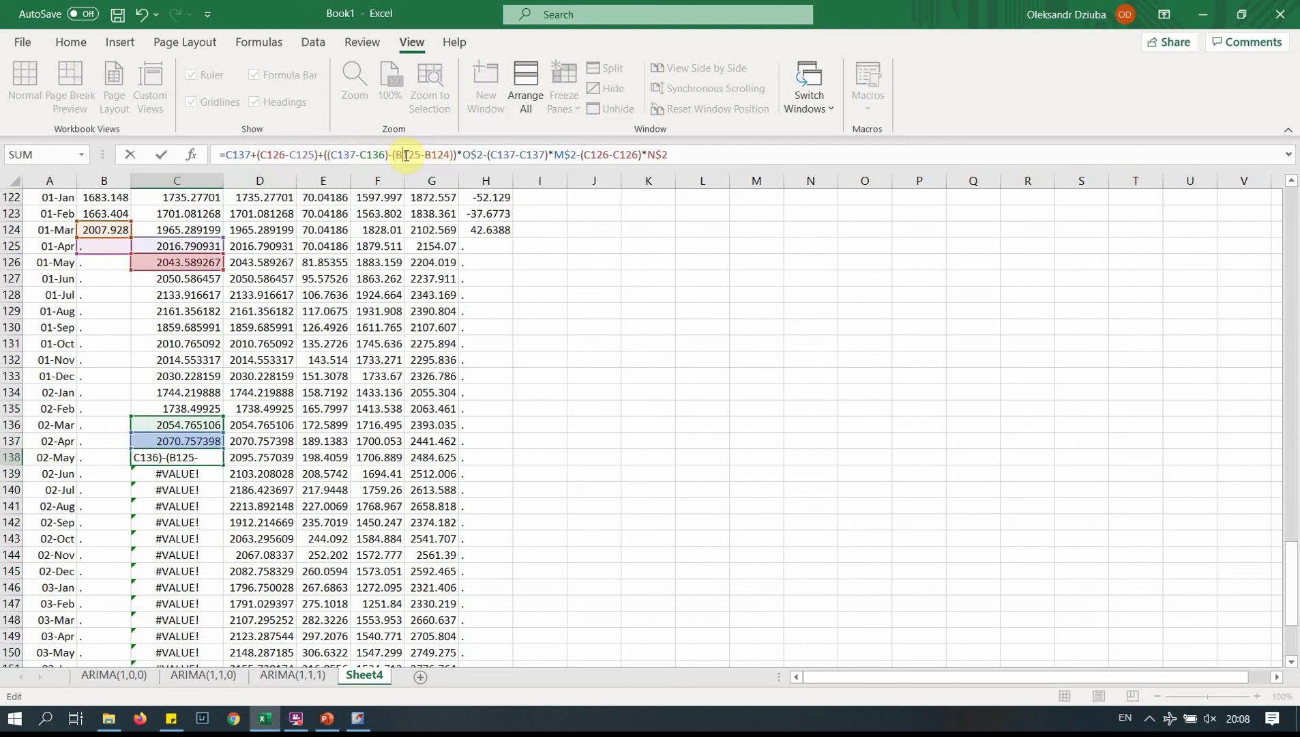
key(BackSpace)
text(C)
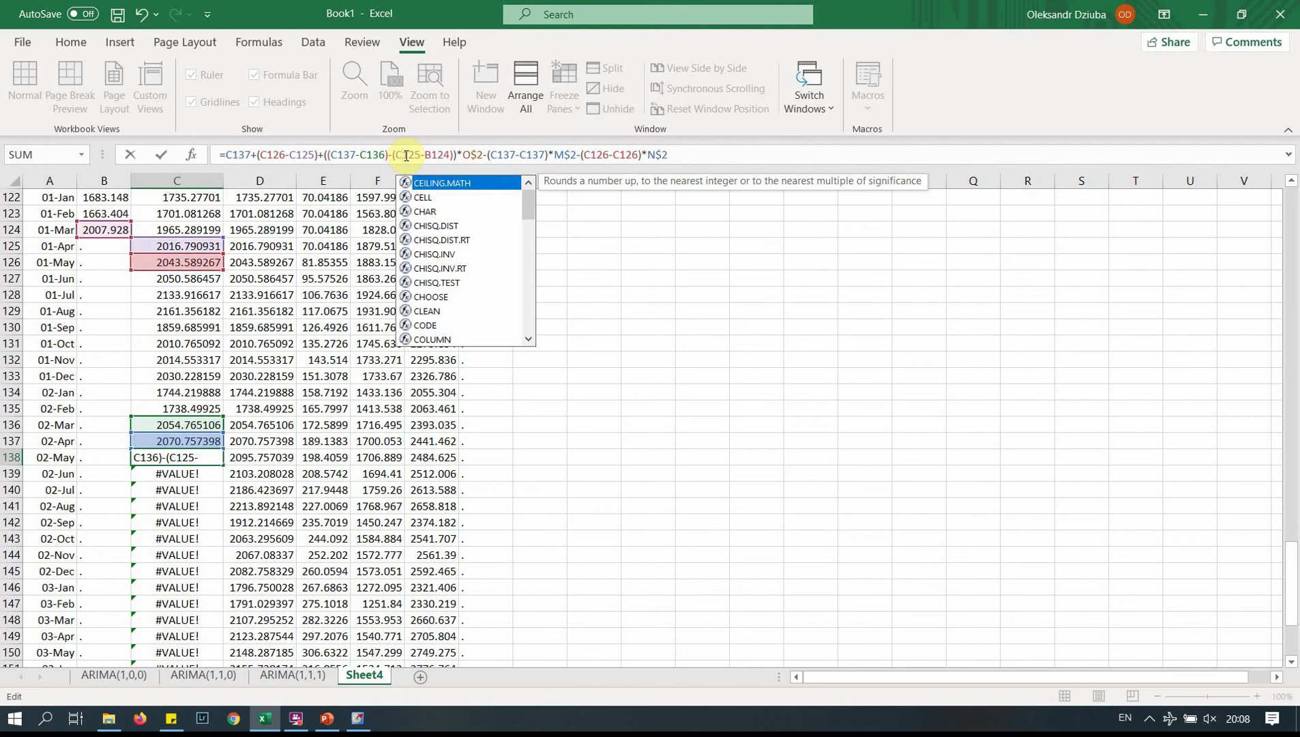
click(694, 154)
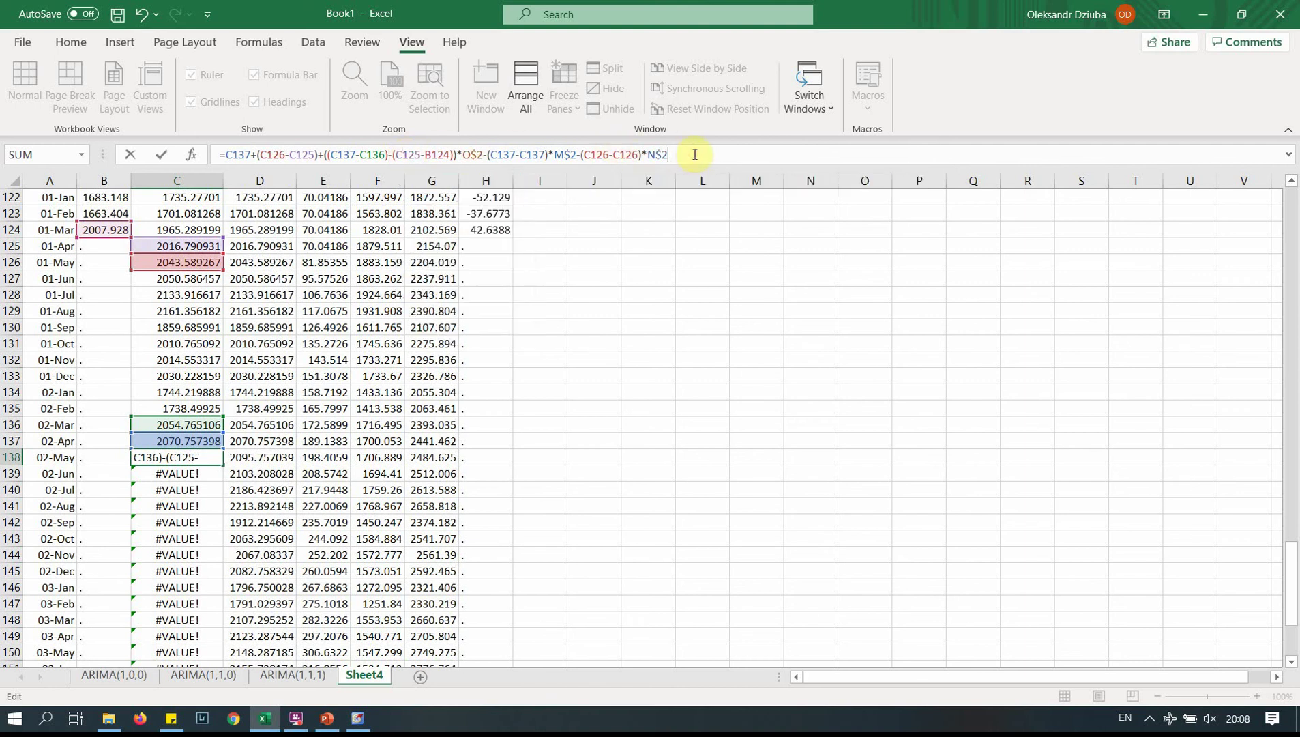
key(Return)
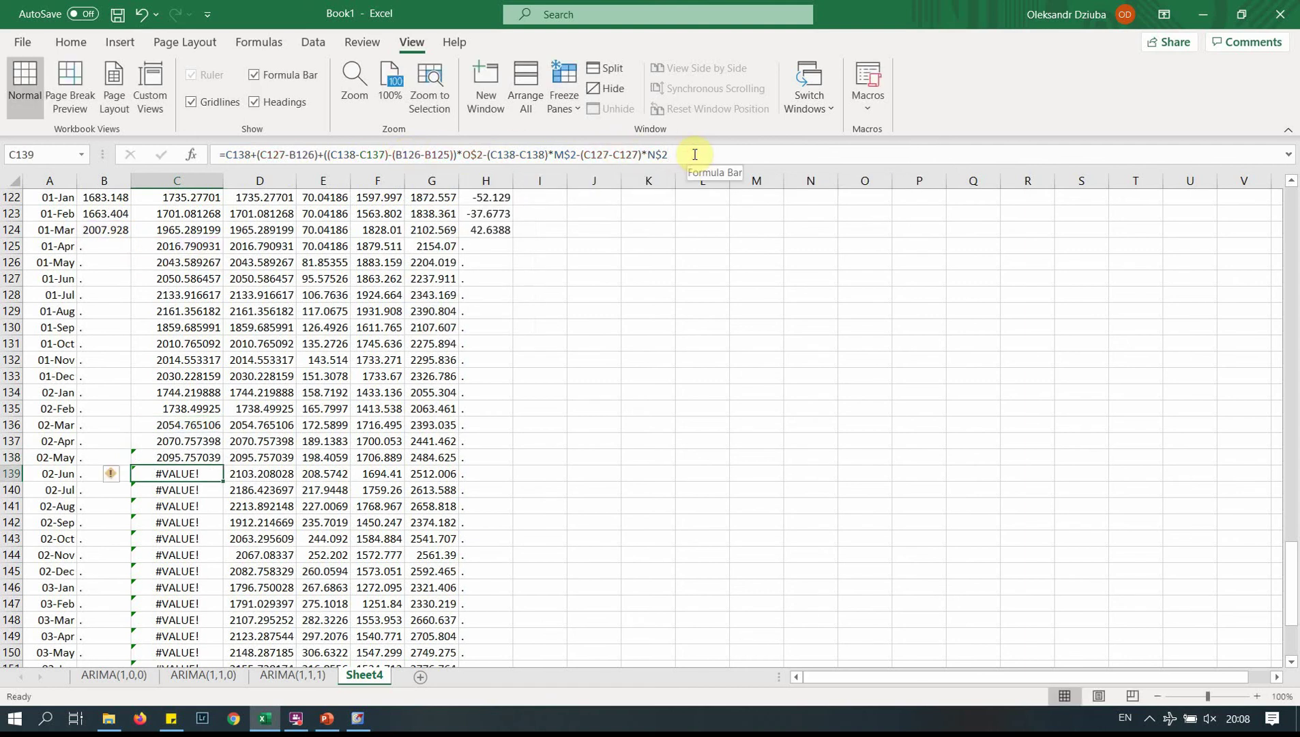
- In the C139 formula, replace B126 with C126 in the seasonal difference and autoregressive term, and B125 with C125 in the autoregressive term
click(401, 154)
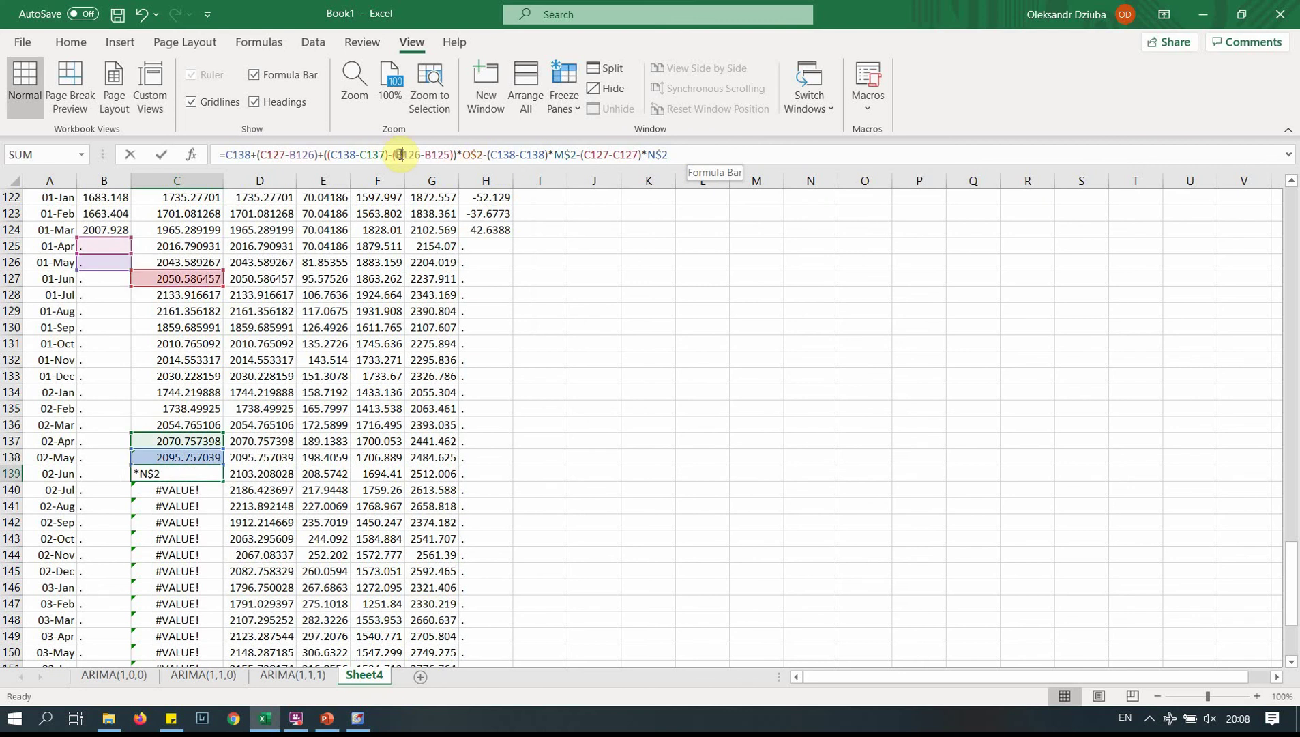
key(Delete)
text(C)
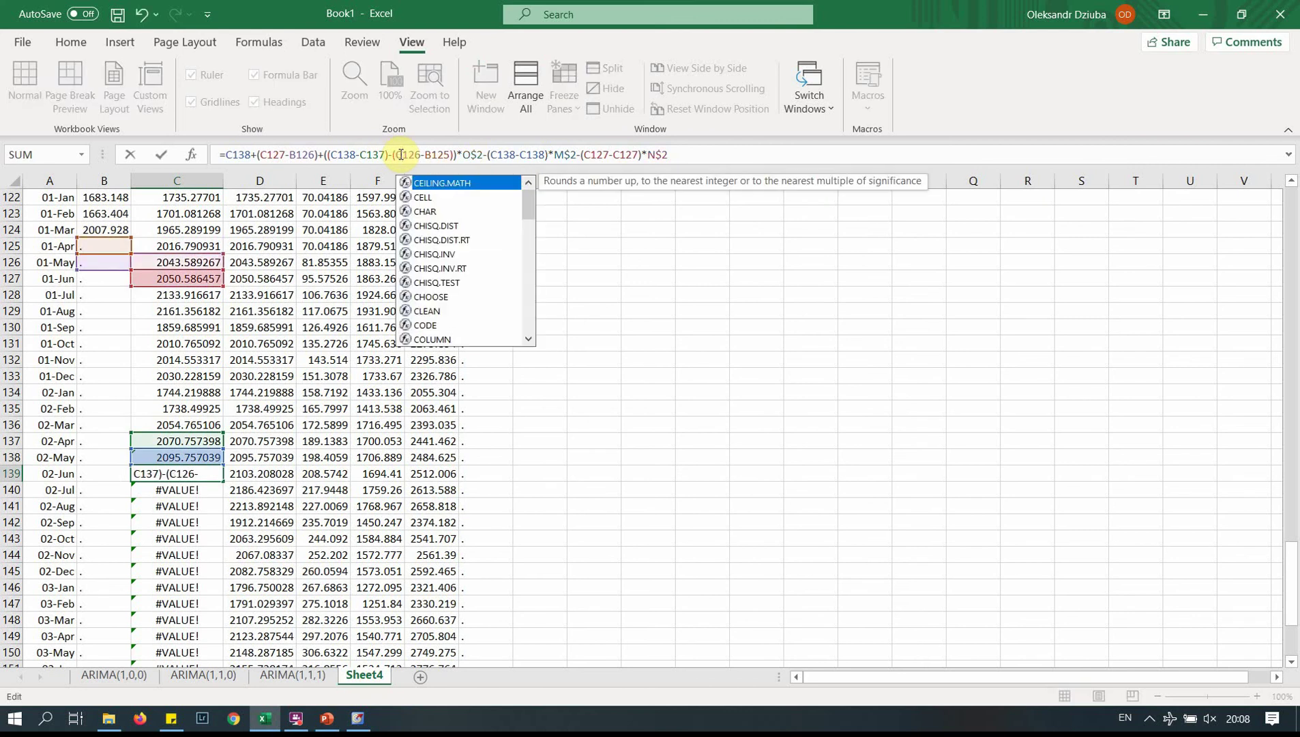
click(296, 156)
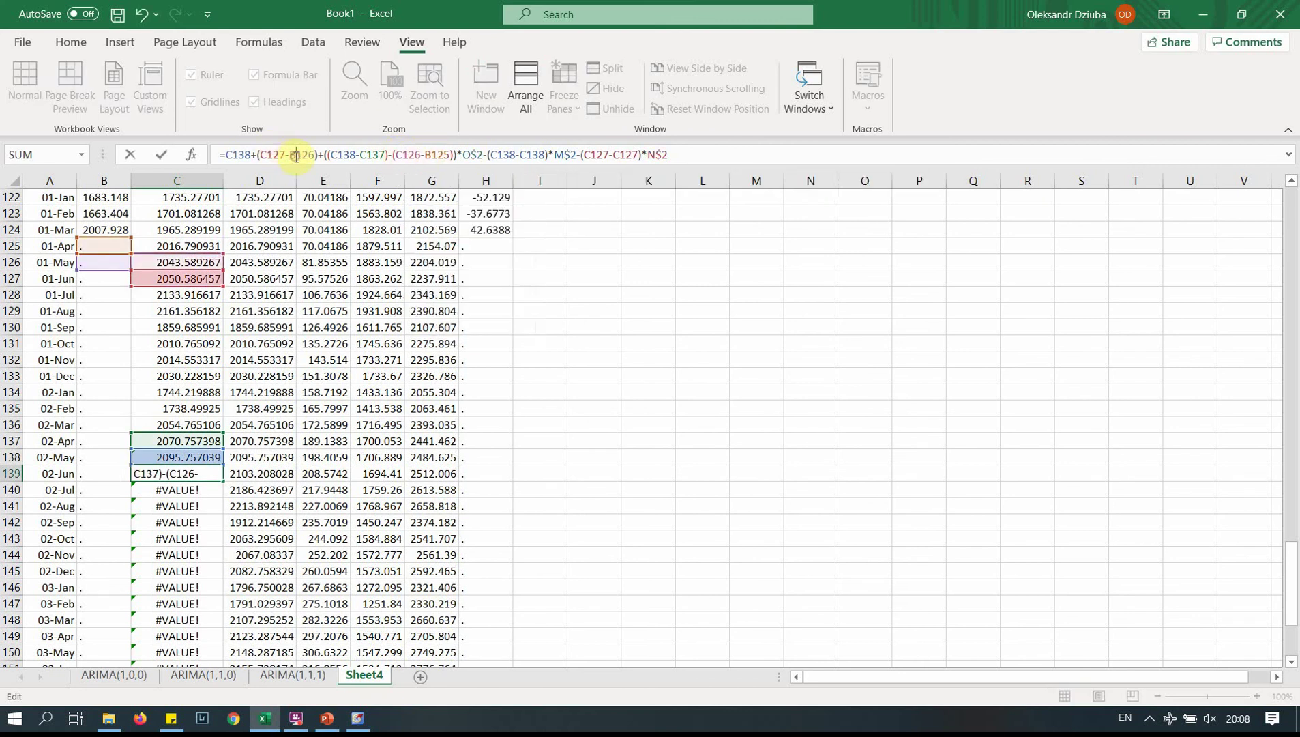
key(Delete)
text(C)
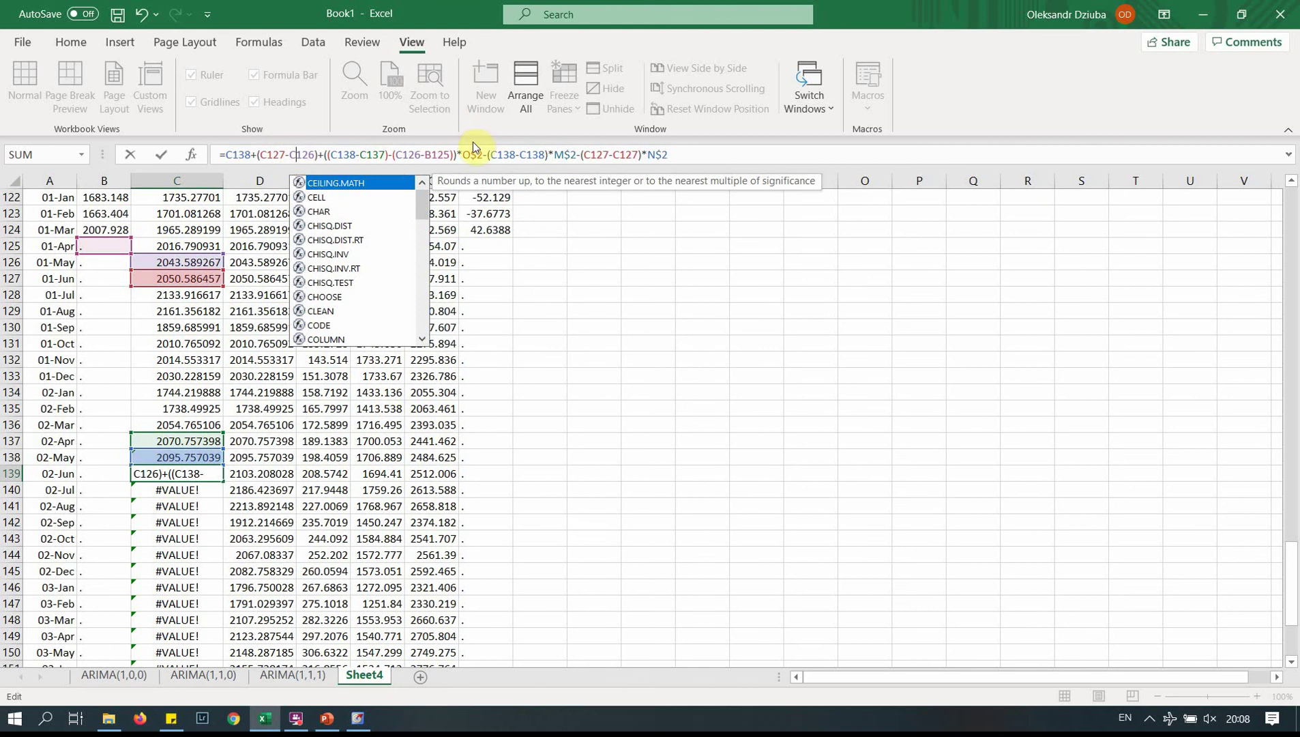
click(434, 156)
key(BackSpace)
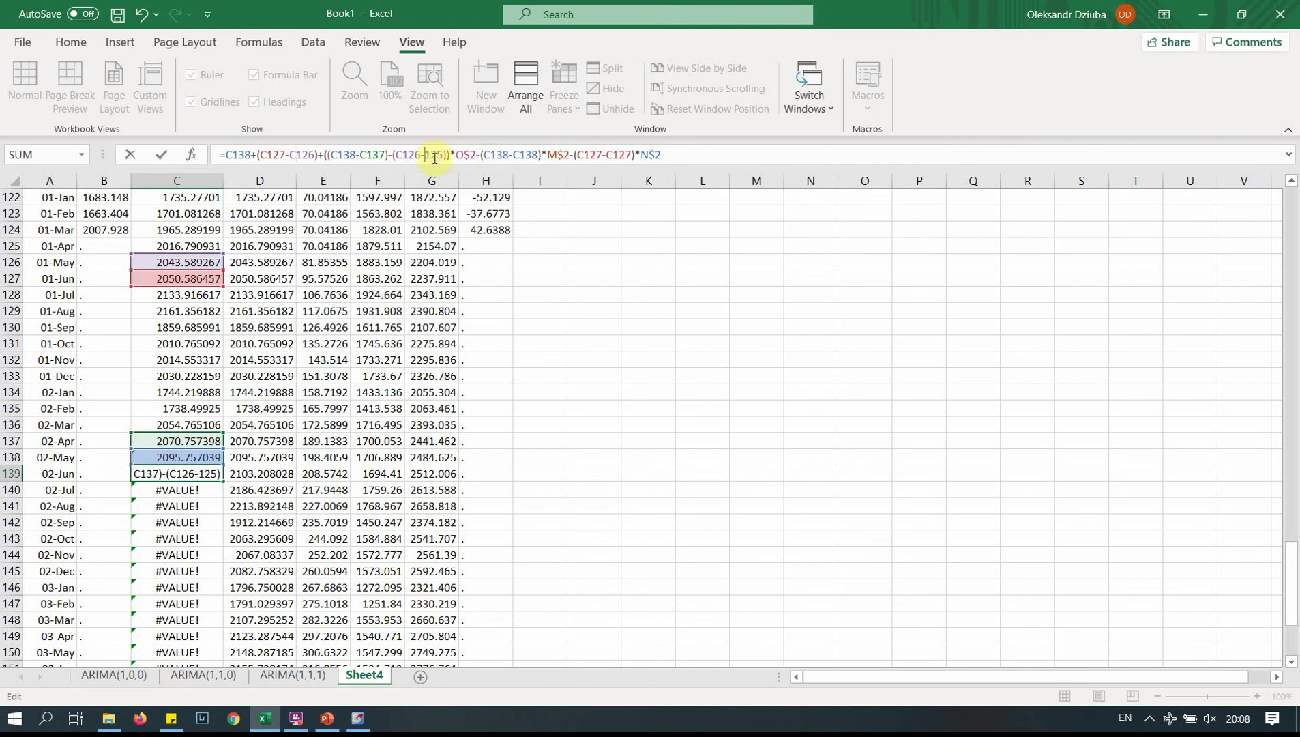
text(C)
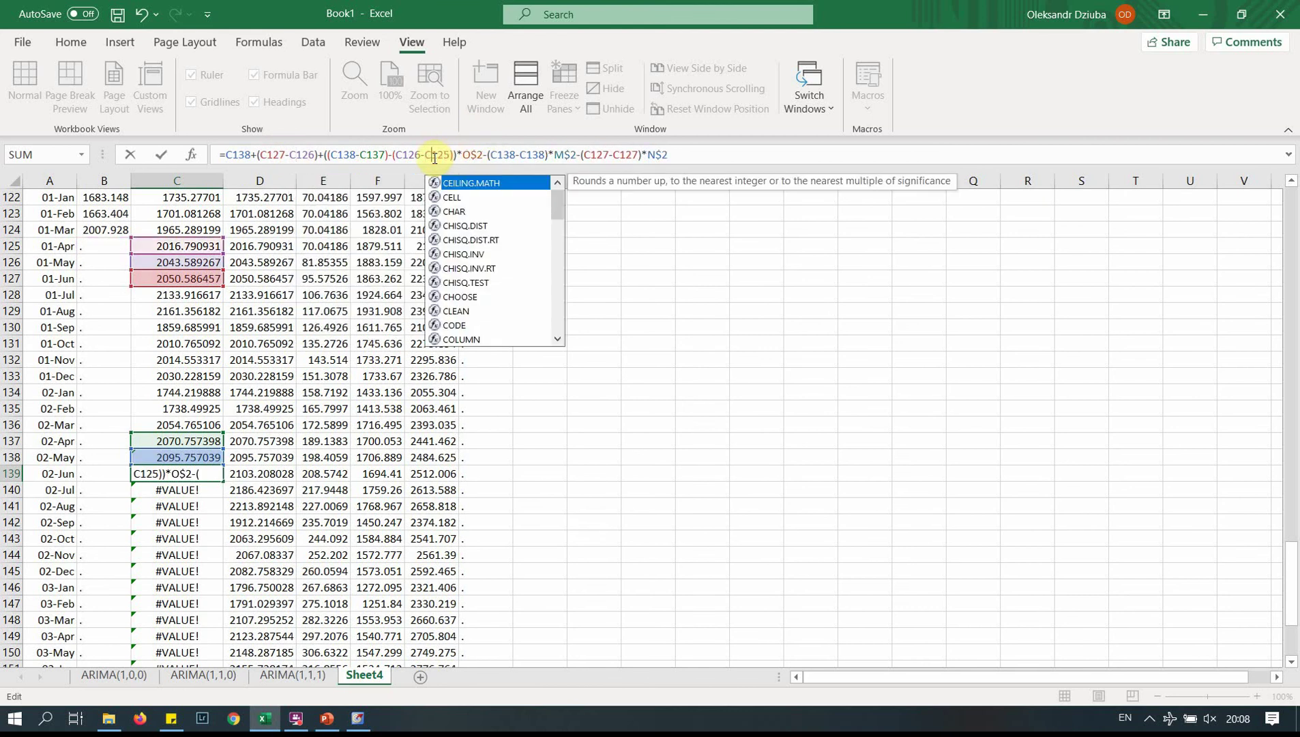
click(686, 154)
key(Return)
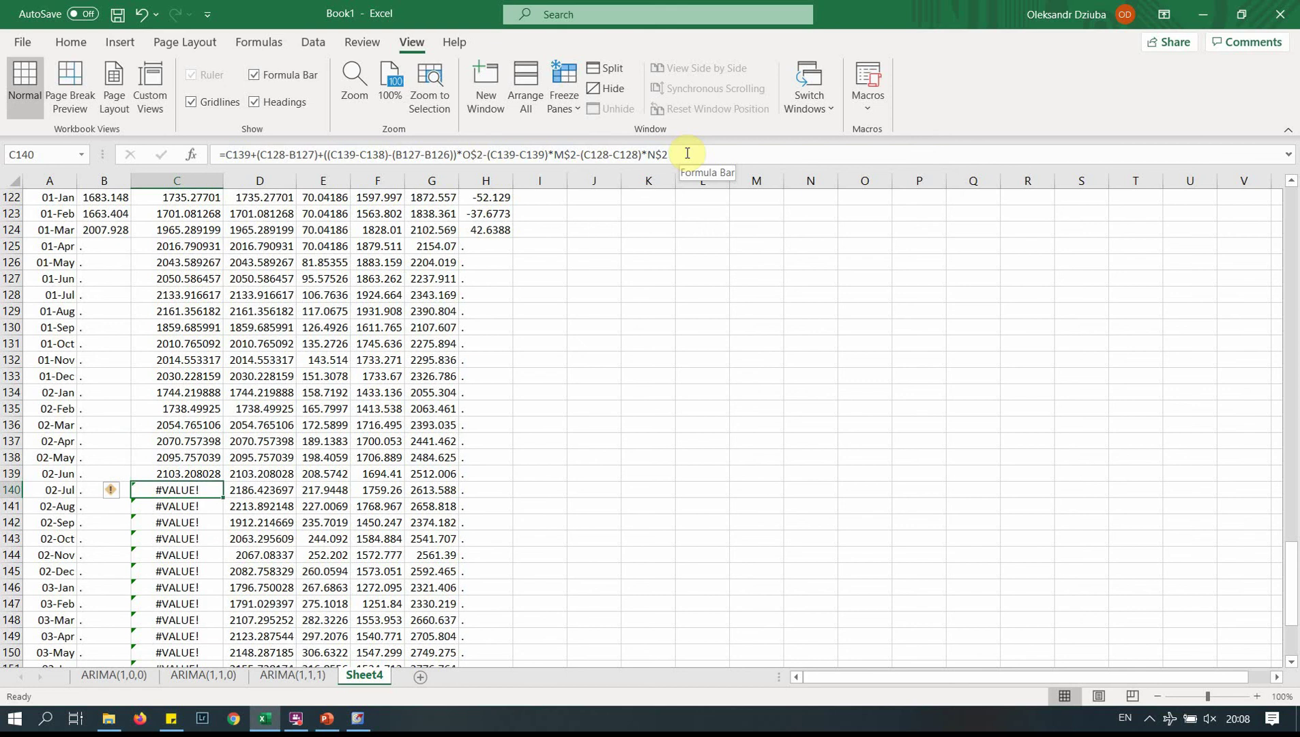
- Fill the C139 formula down through the remaining forecast months to row 160
click(202, 476)
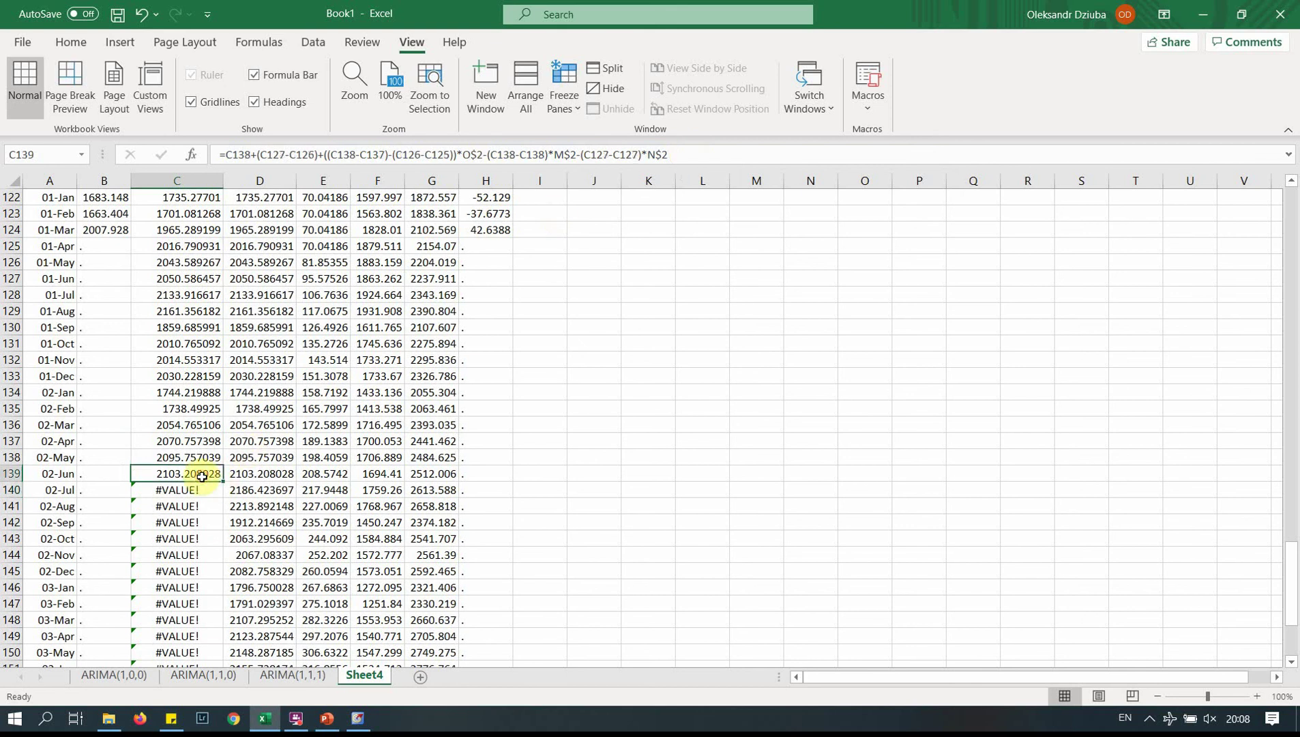
double_click(222, 481)
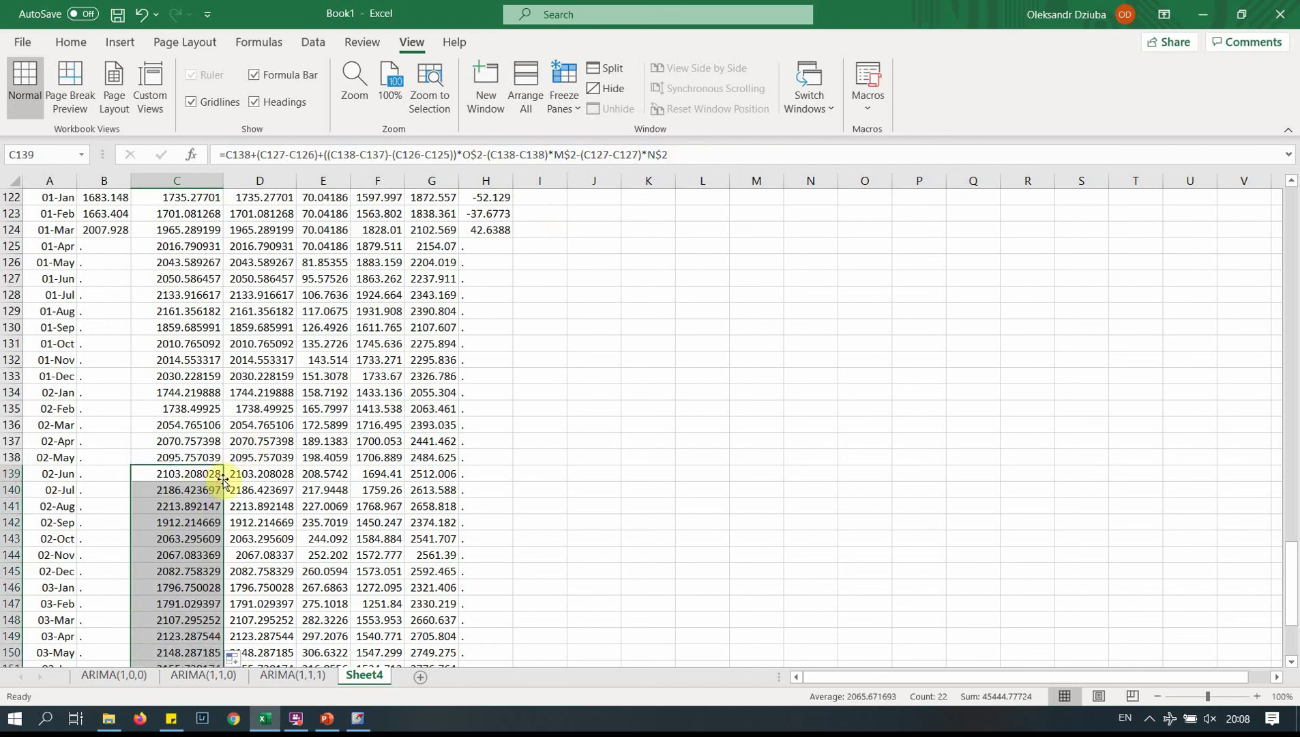
scroll(1292, 572, down, 3)
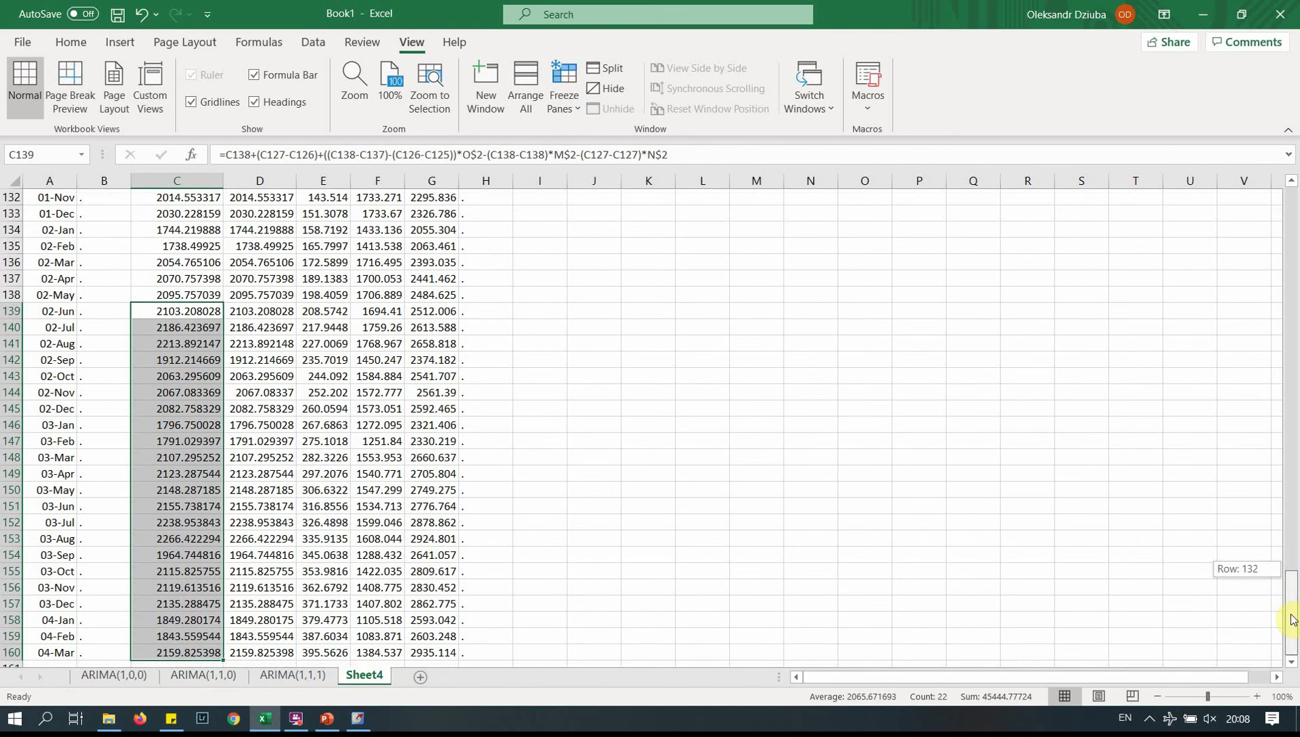
drag(1294, 321, 1291, 201)
click(307, 334)
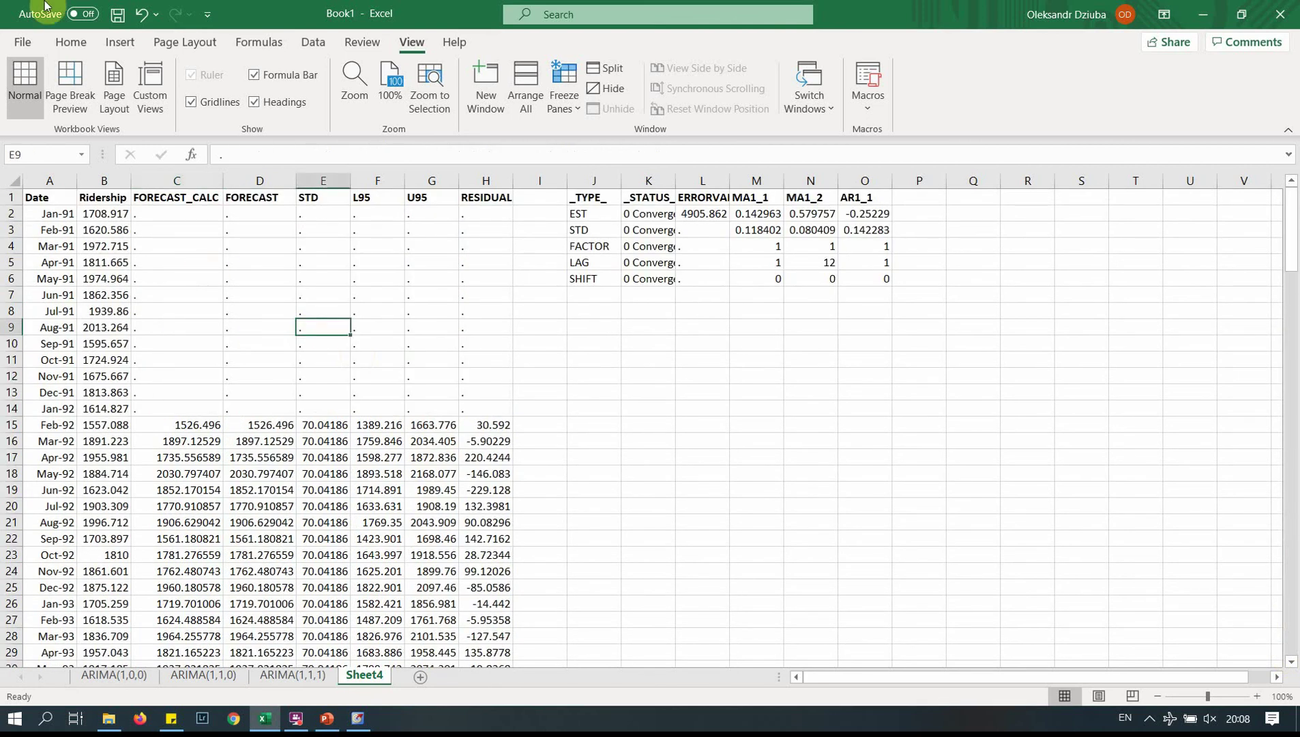
click(118, 21)
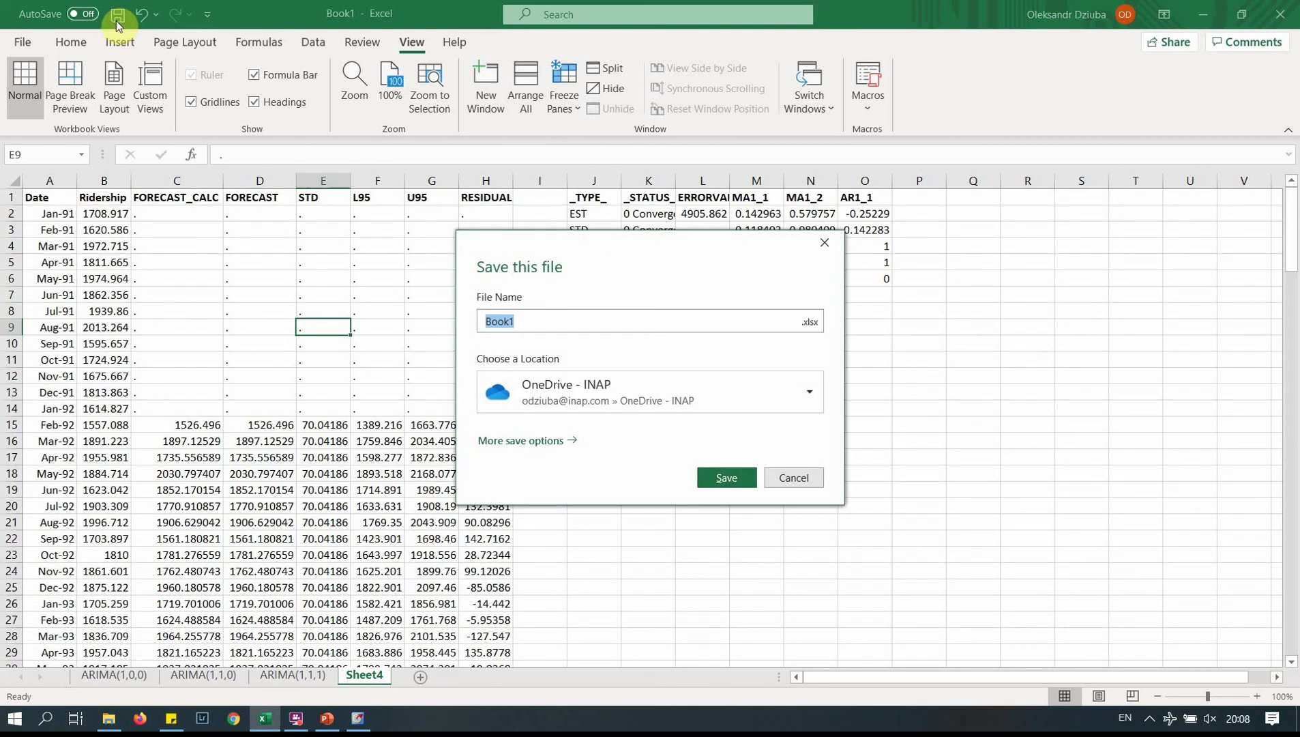
click(796, 477)
- Rename Sheet4 as ARIMA(1,1,1)(0,1,1)12
double_click(360, 676)
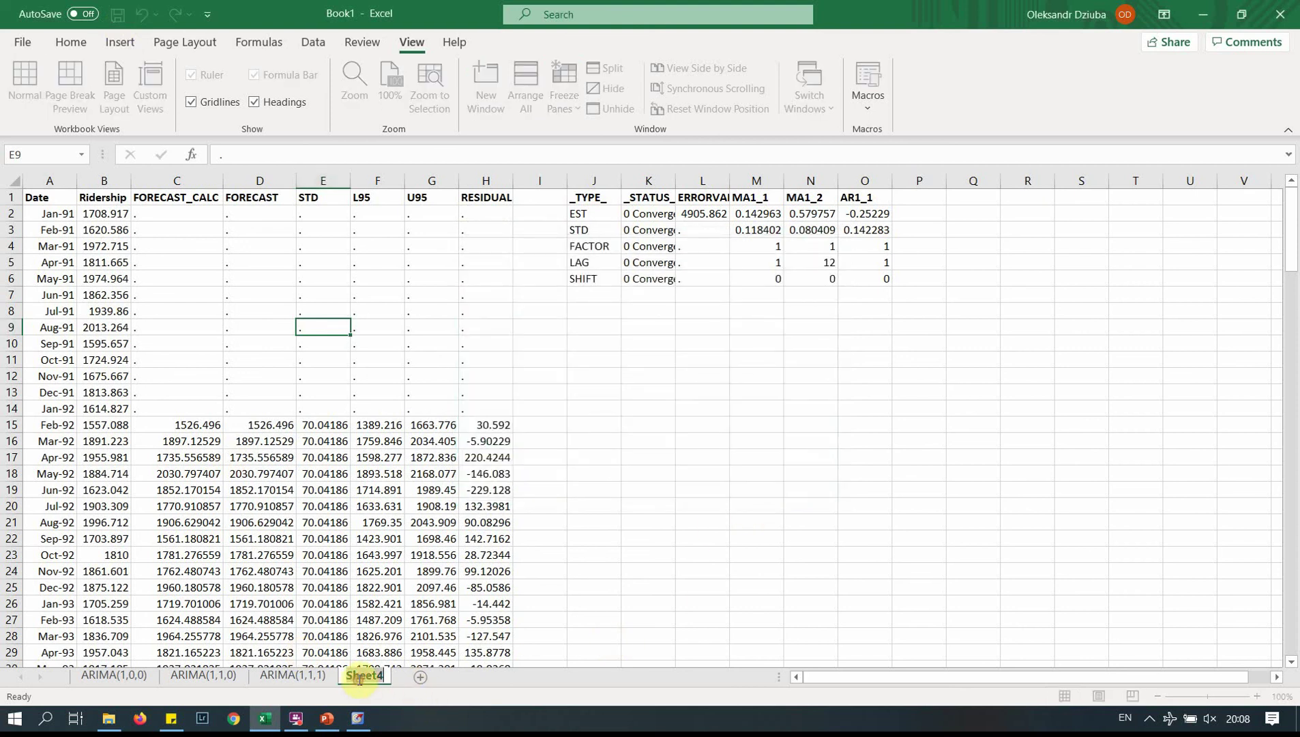
text(ARIMA(1,)
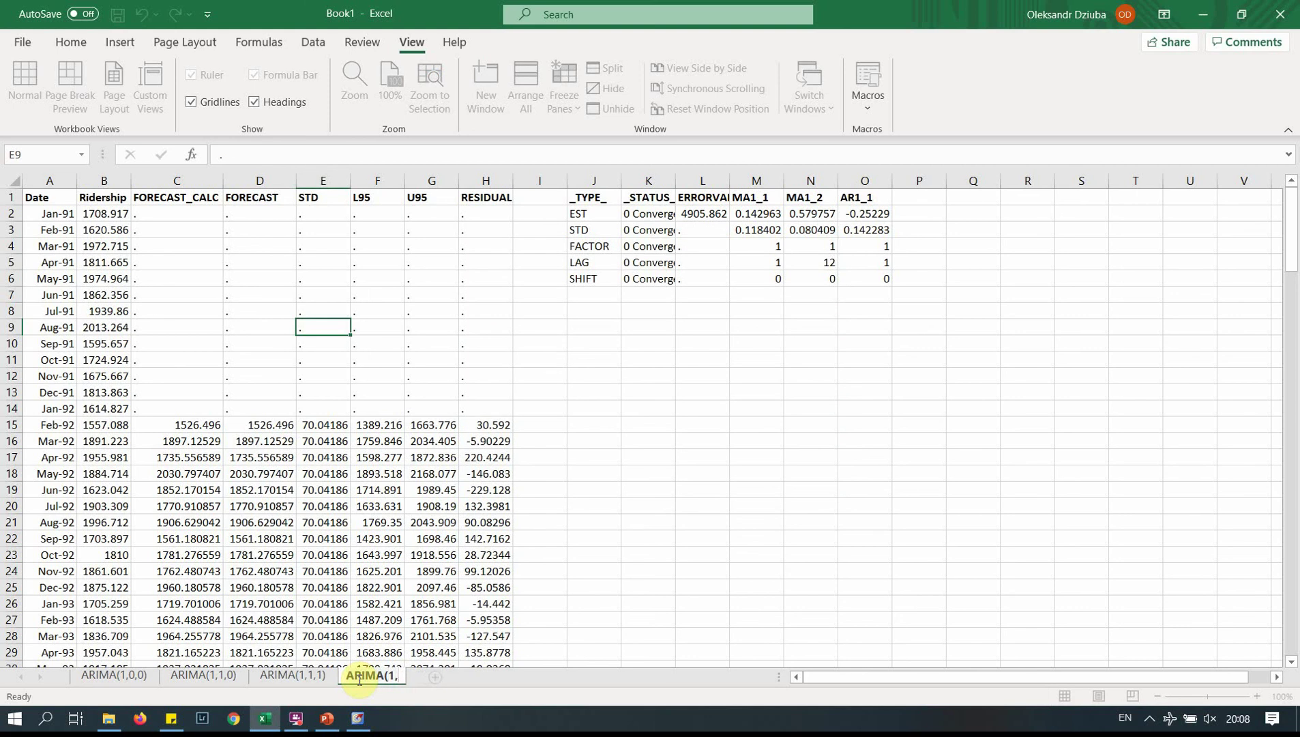
text(1,1)(0,)
text(1,1))
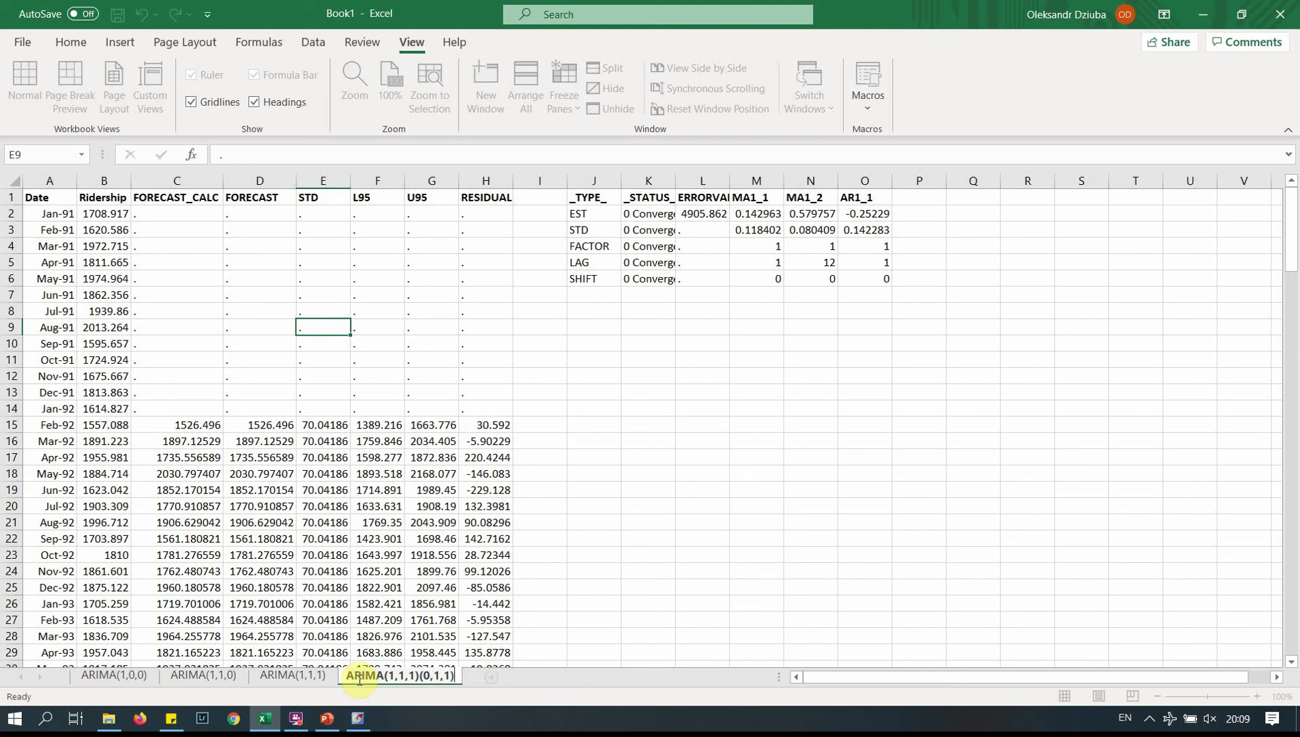
text(12)
key(Return)
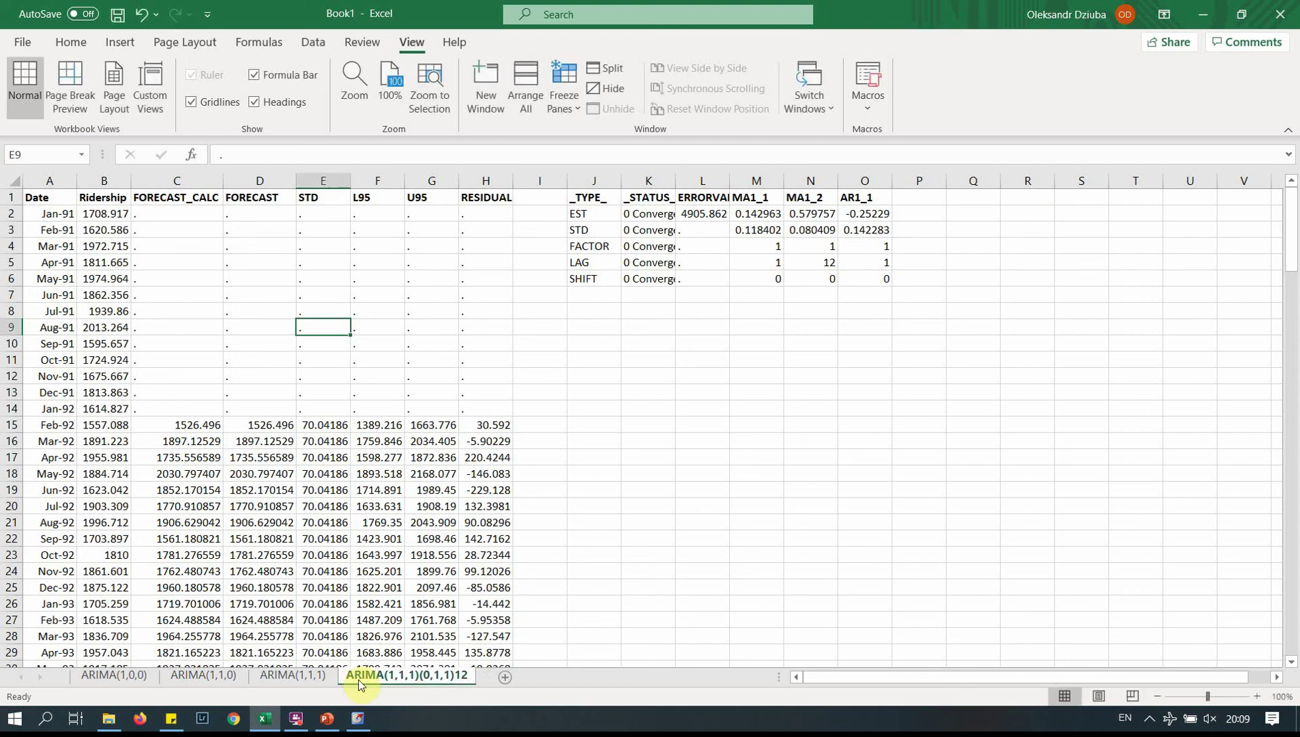
key(ctrl+s)
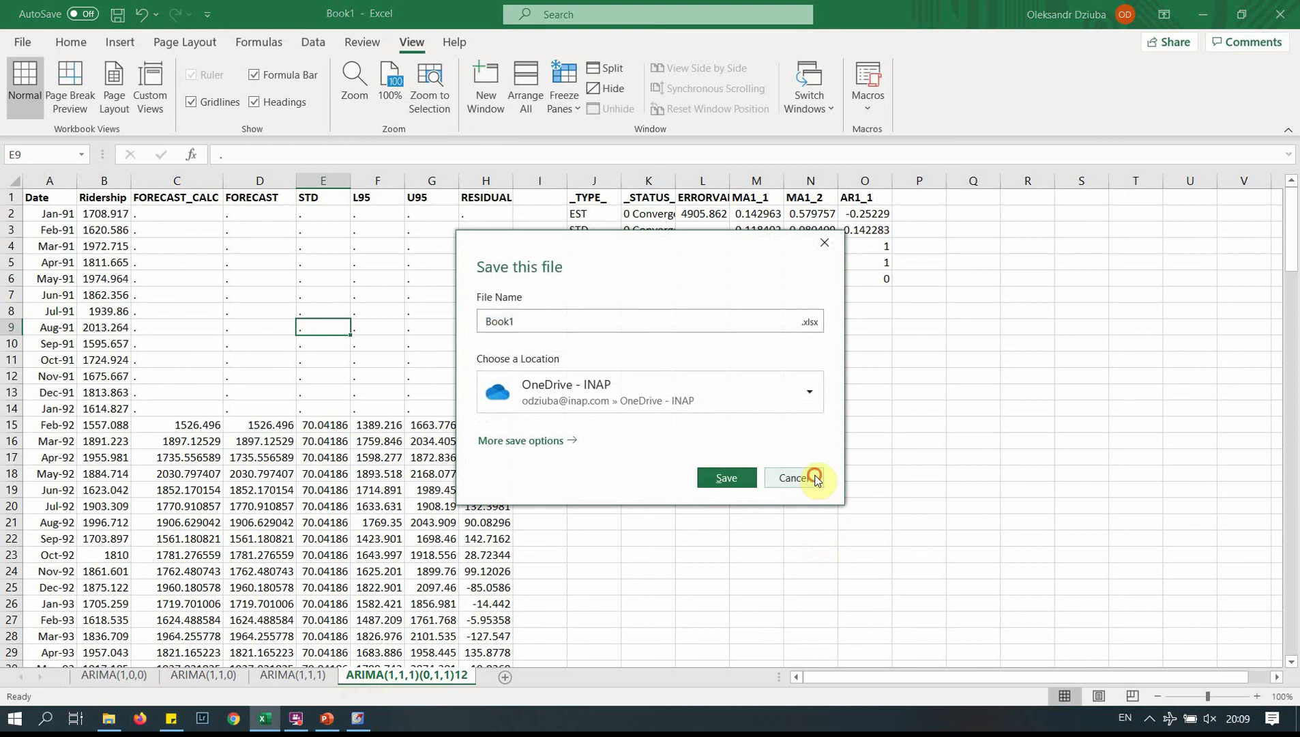
click(815, 478)
click(815, 475)
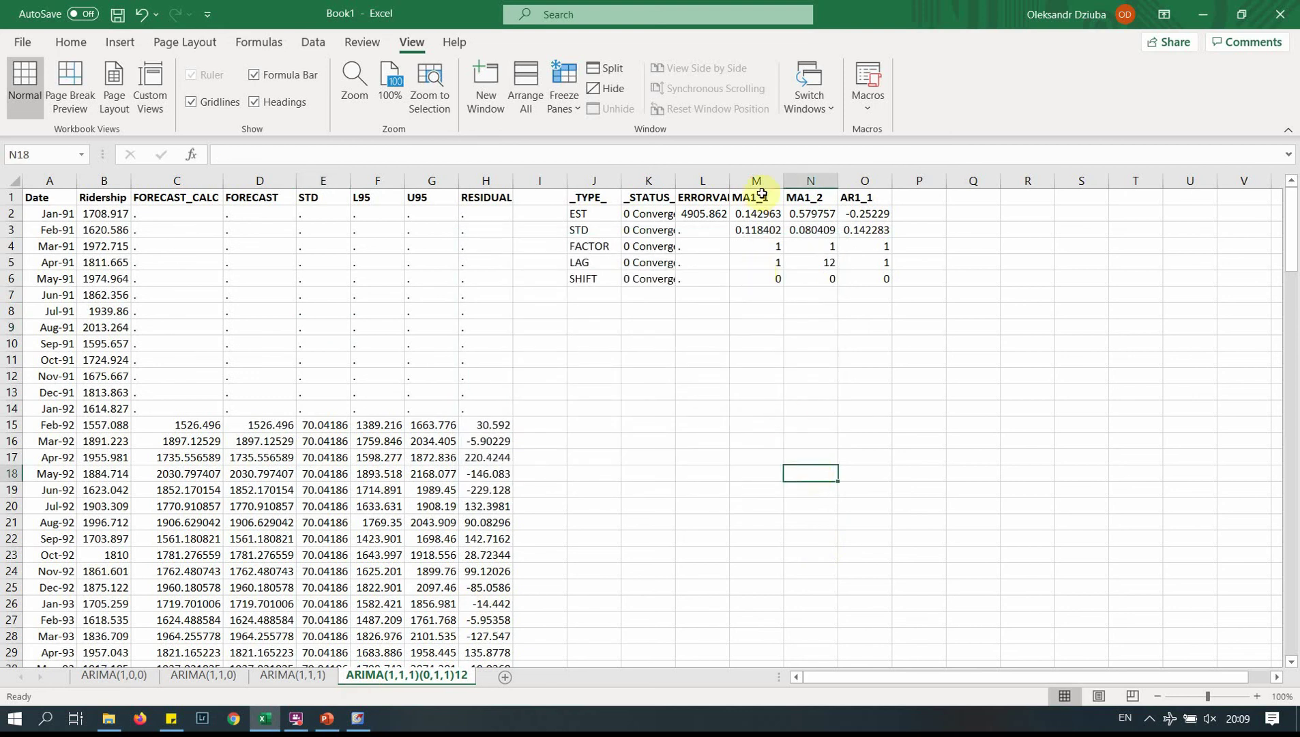
- Review the C17 forecast formula, then switch to SAS Enterprise Guide to view the ARIMA(1,1,1)(0,1,1)12 parameter estimates
click(191, 459)
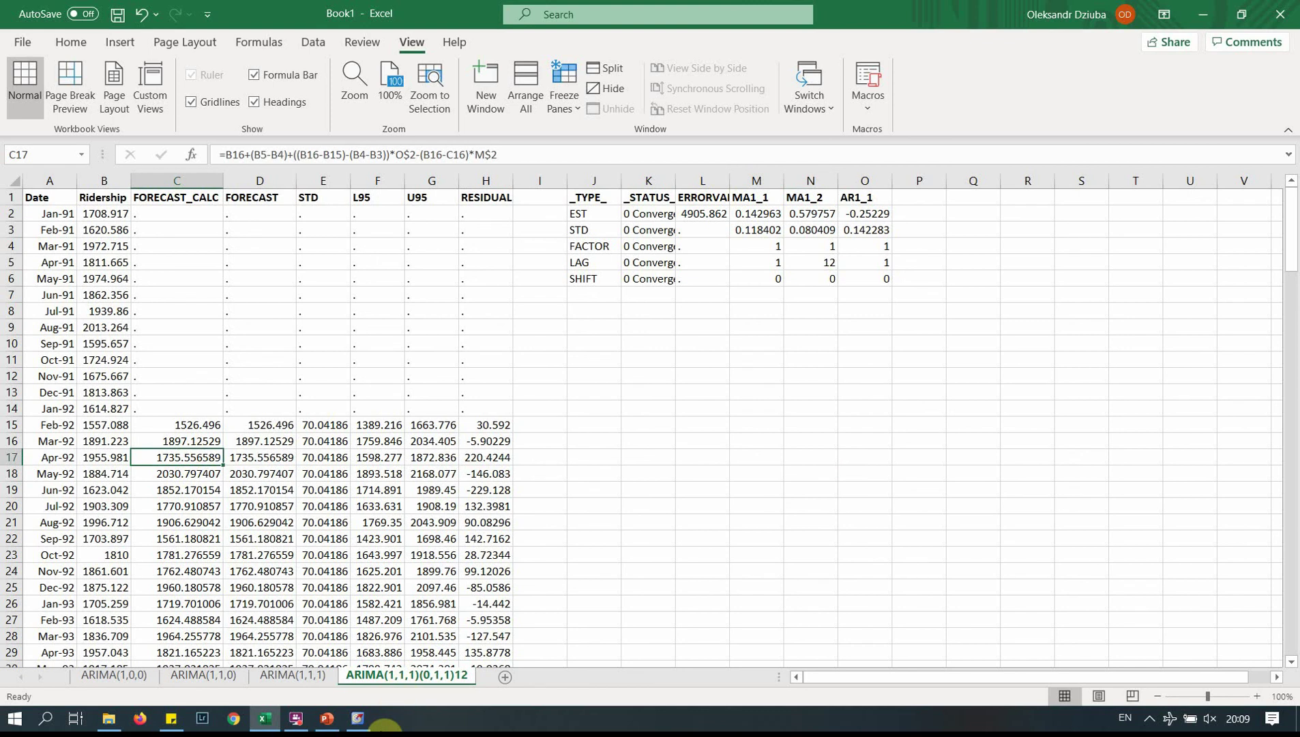
click(384, 724)
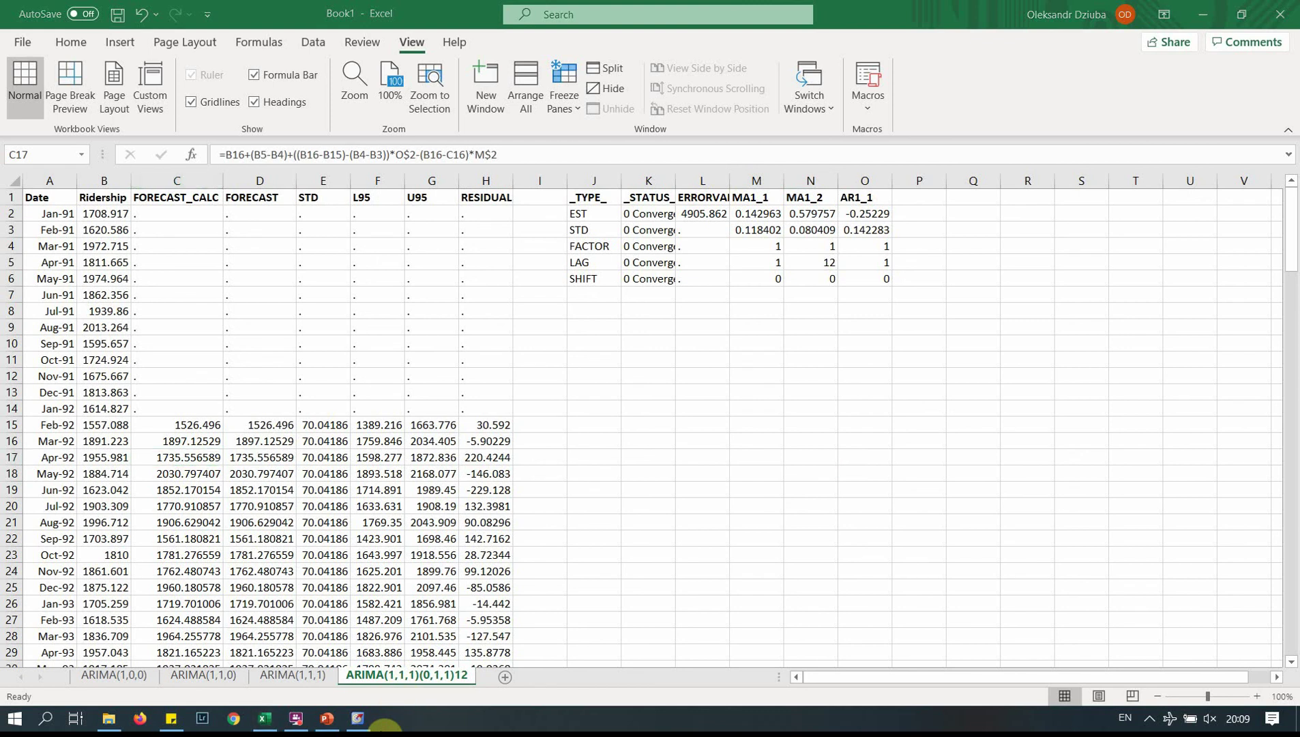
mouse_move(365, 723)
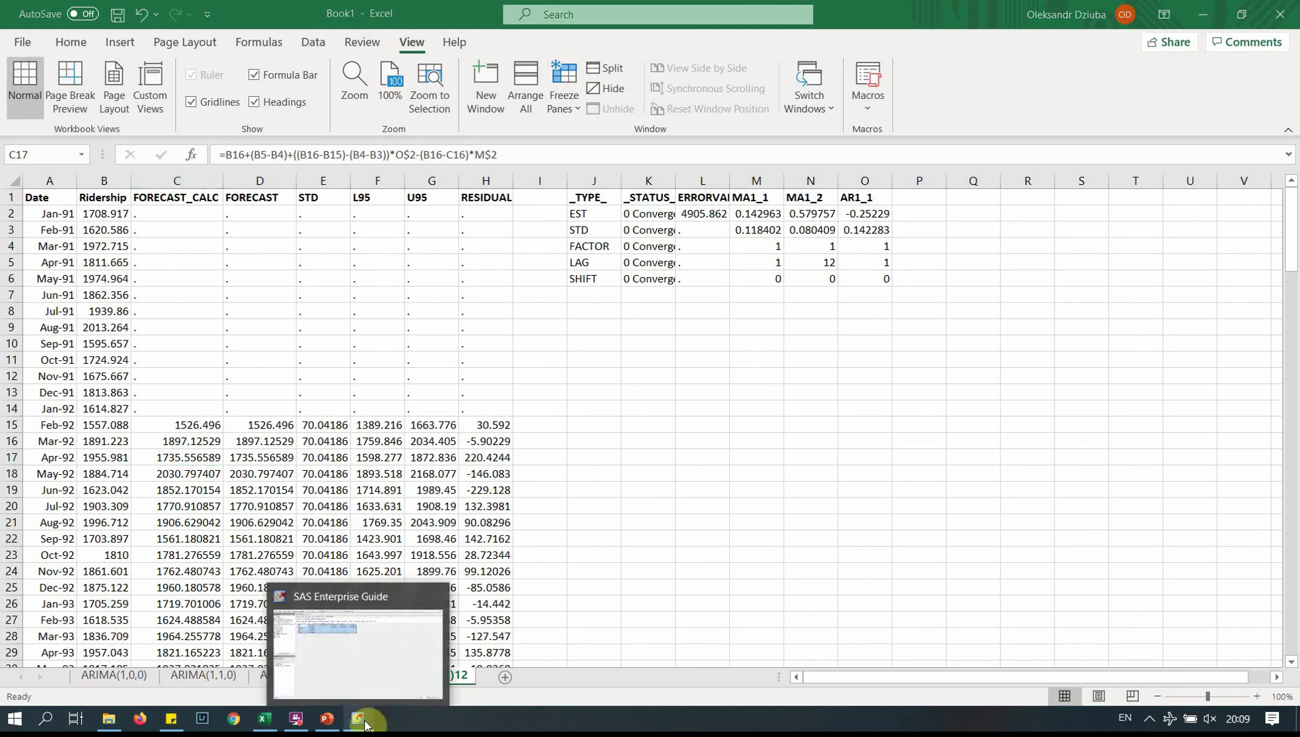
click(363, 721)
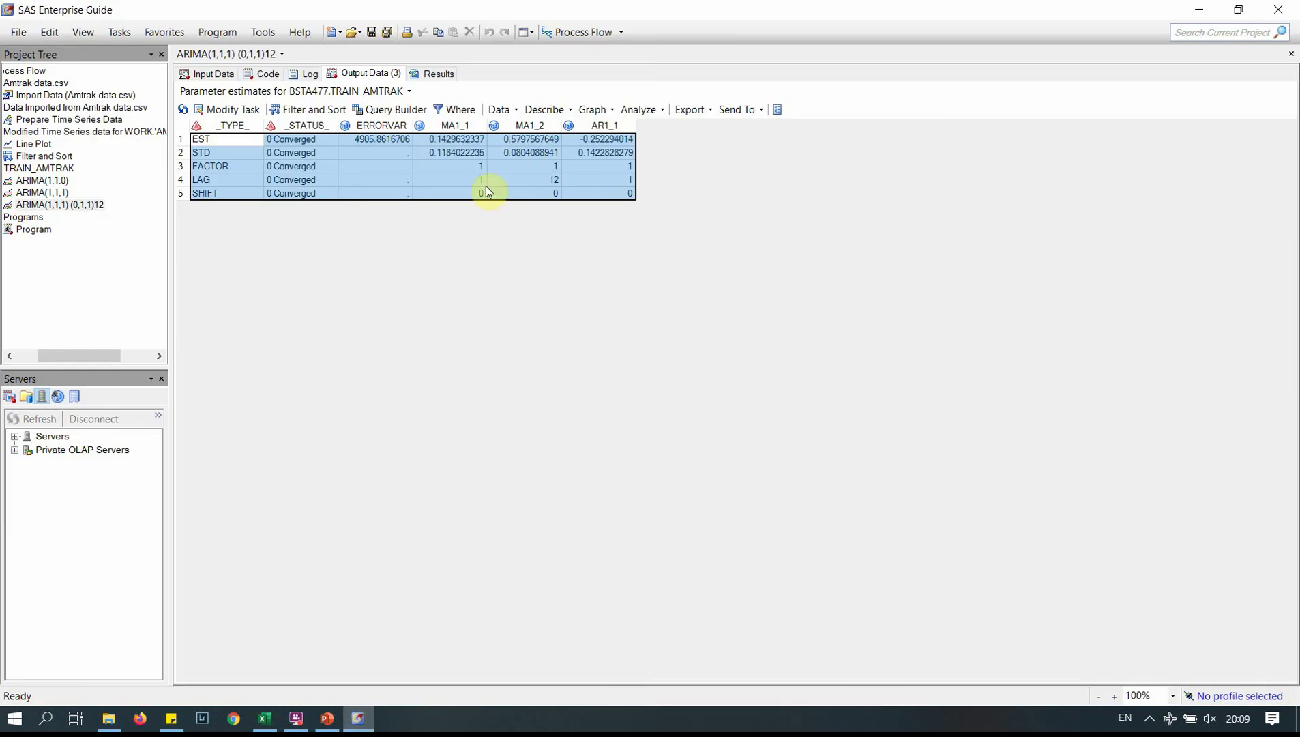
- Examine the ARIMA(1,1,1)(0,1,1)12 results: residual autocorrelation check, residual correlation and normality diagnostics, and the conditional least squares estimates
click(433, 73)
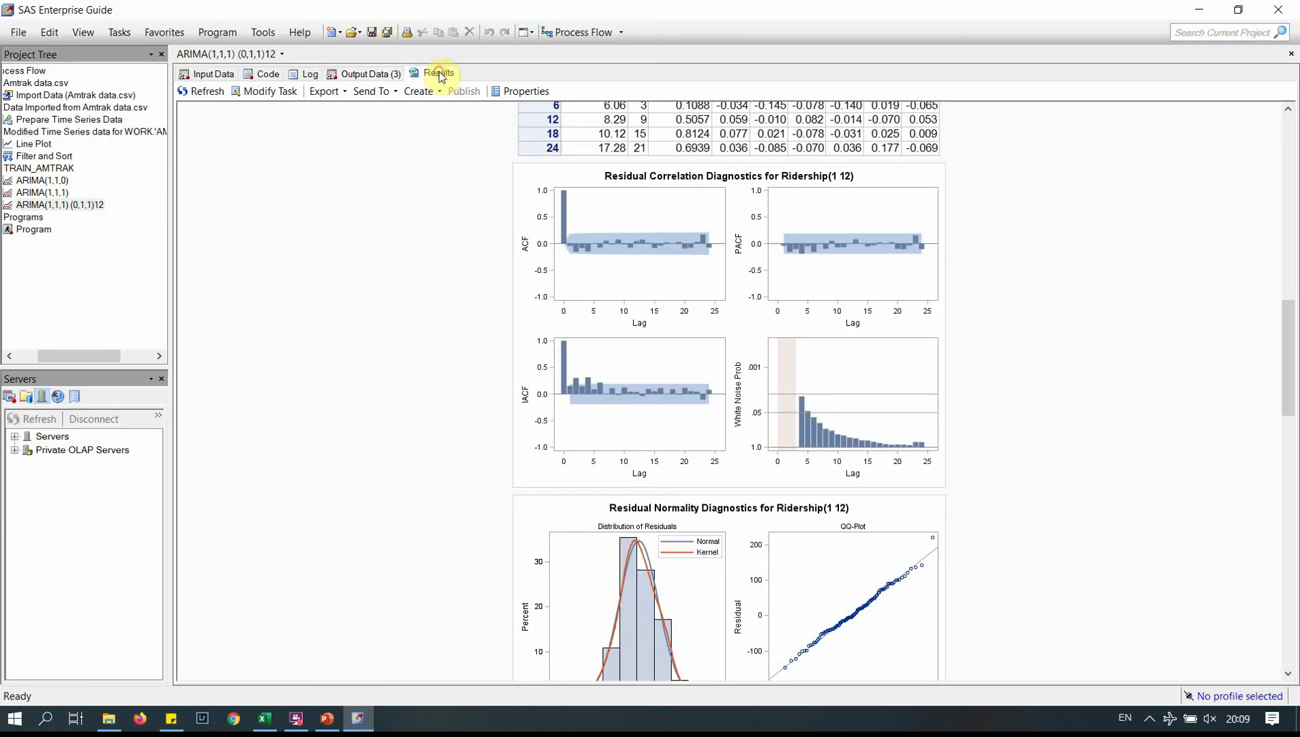
drag(1286, 394, 1292, 365)
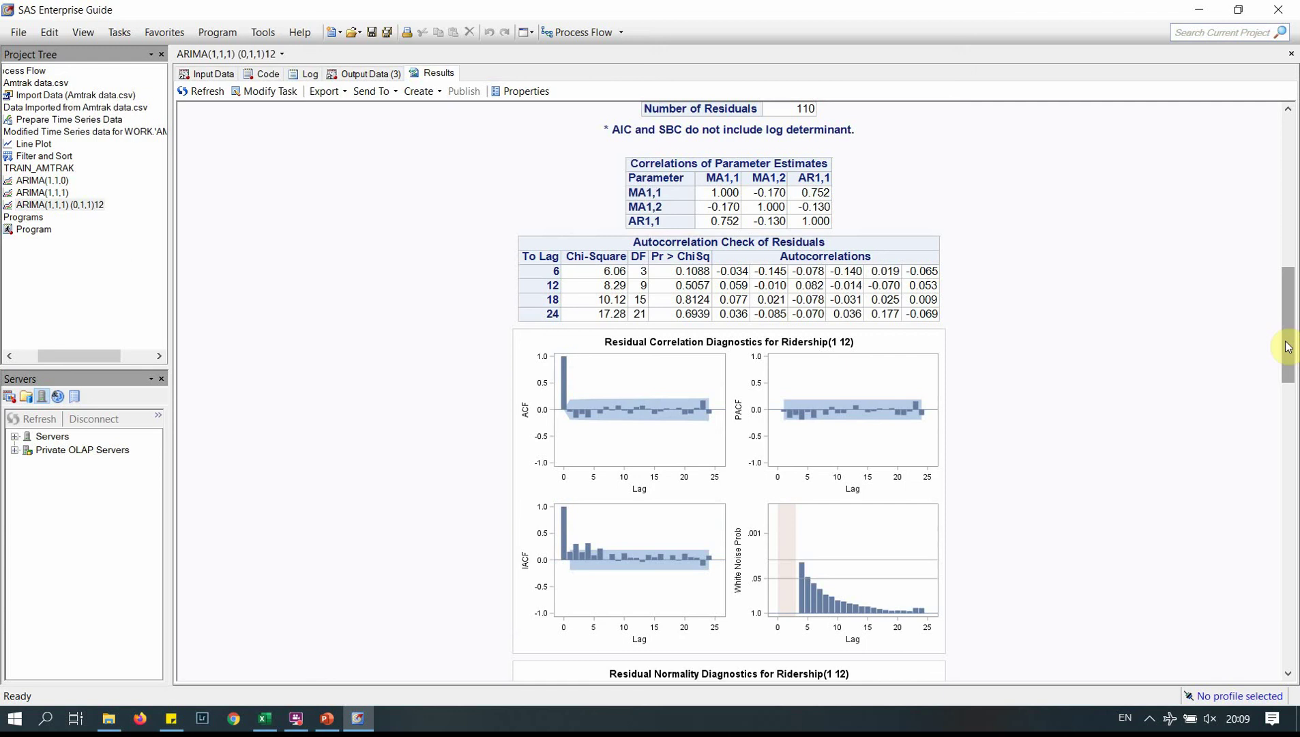
click(1288, 346)
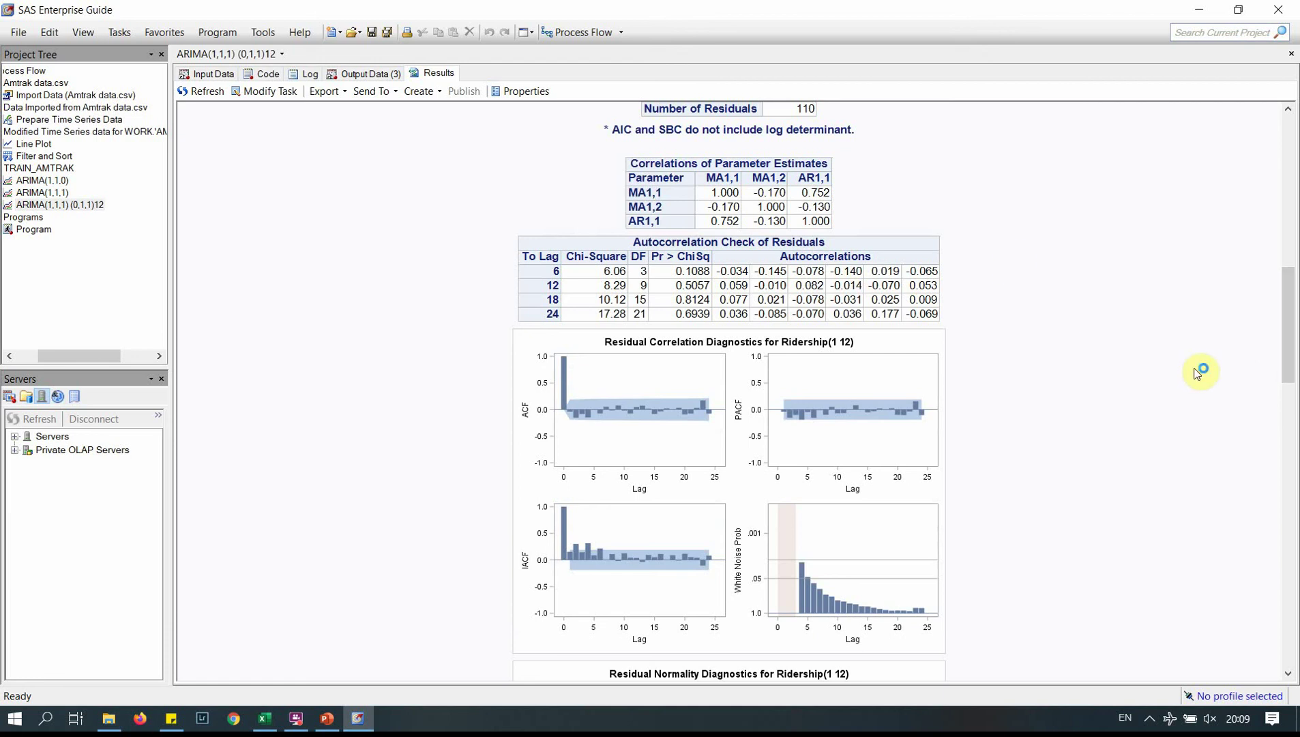
click(1290, 341)
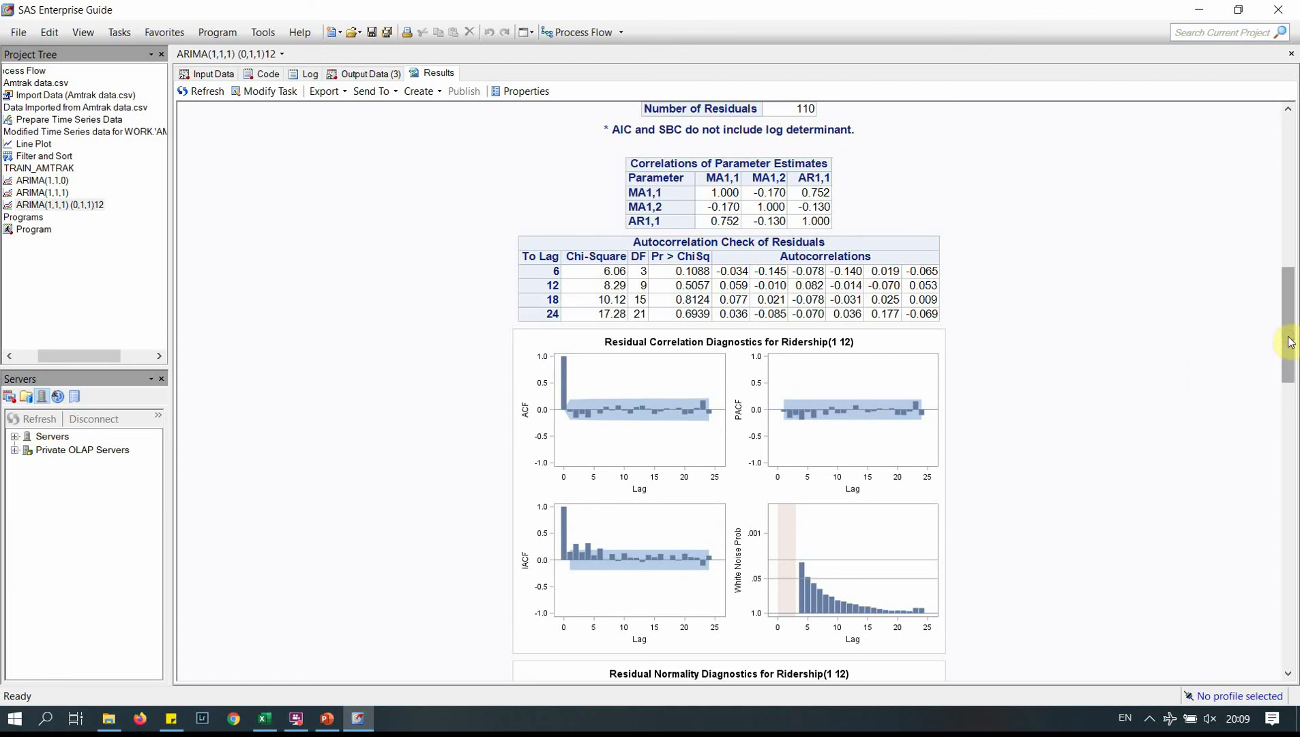
drag(1290, 341, 1294, 357)
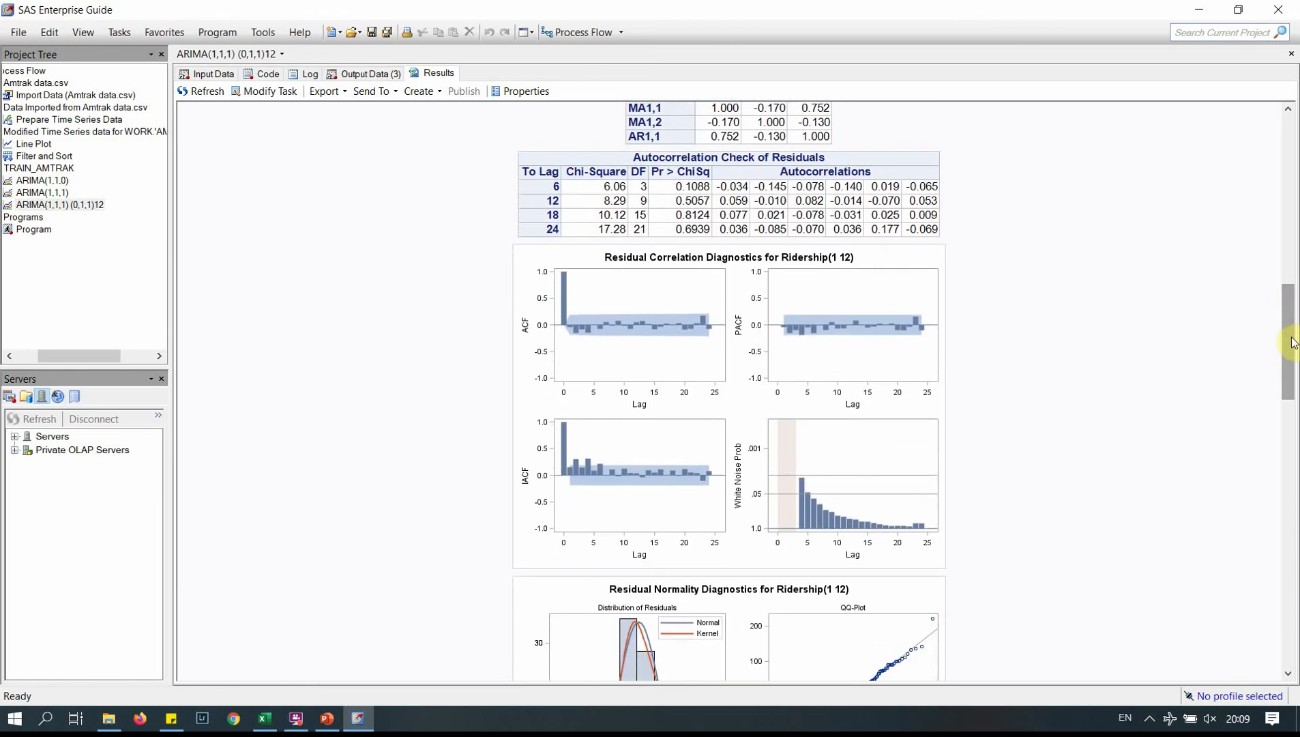
drag(1290, 341, 1295, 375)
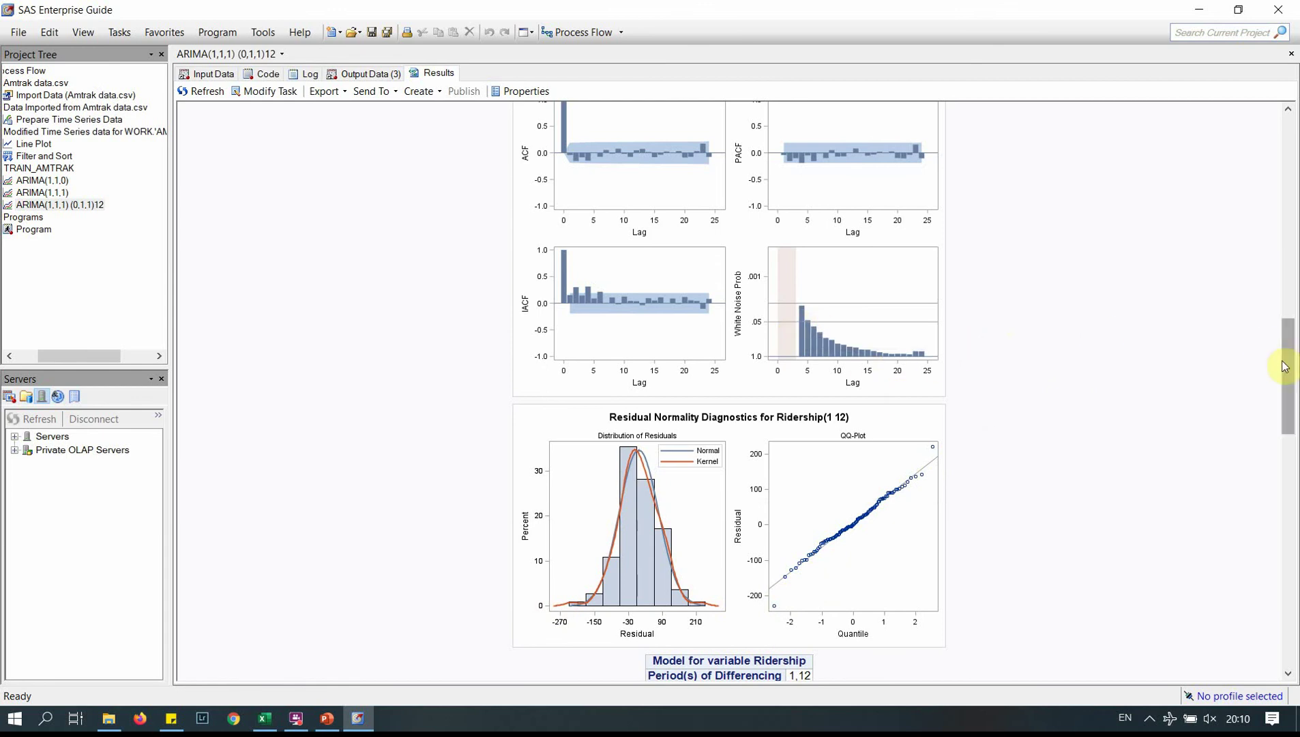
drag(1285, 367, 1287, 331)
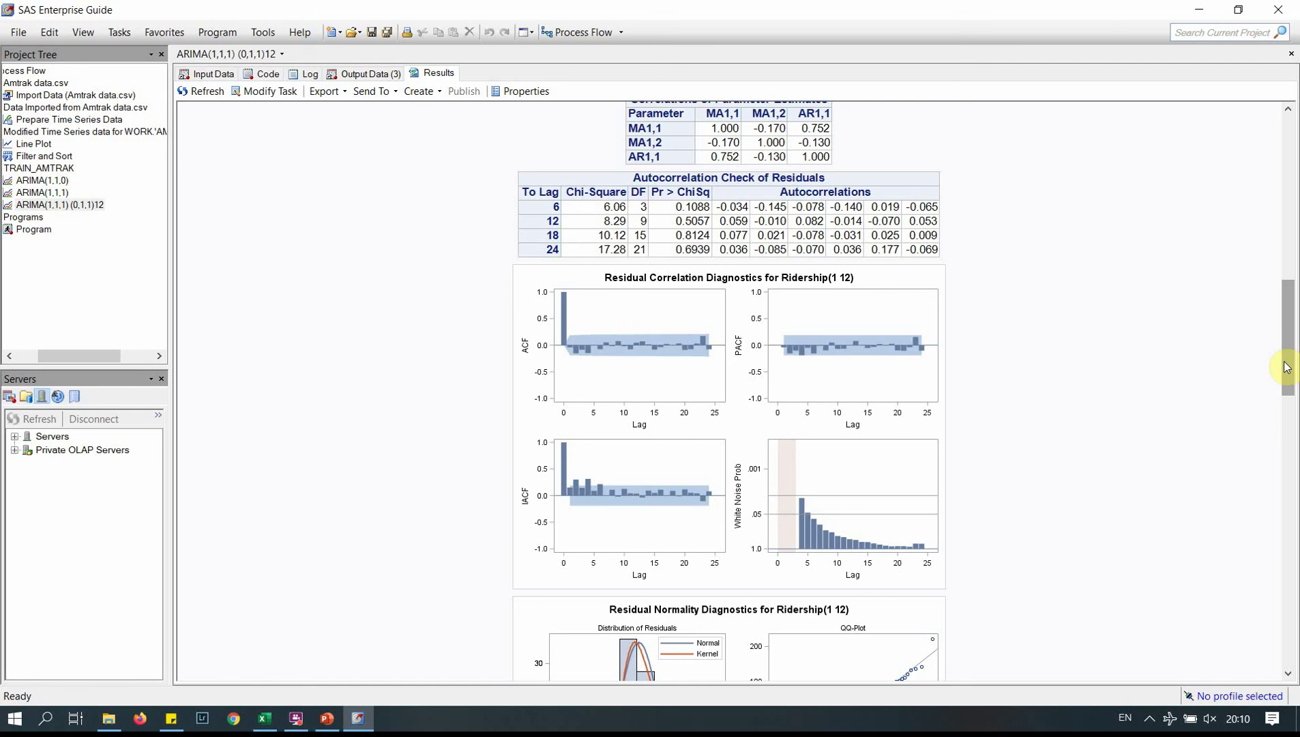
drag(1285, 367, 1289, 290)
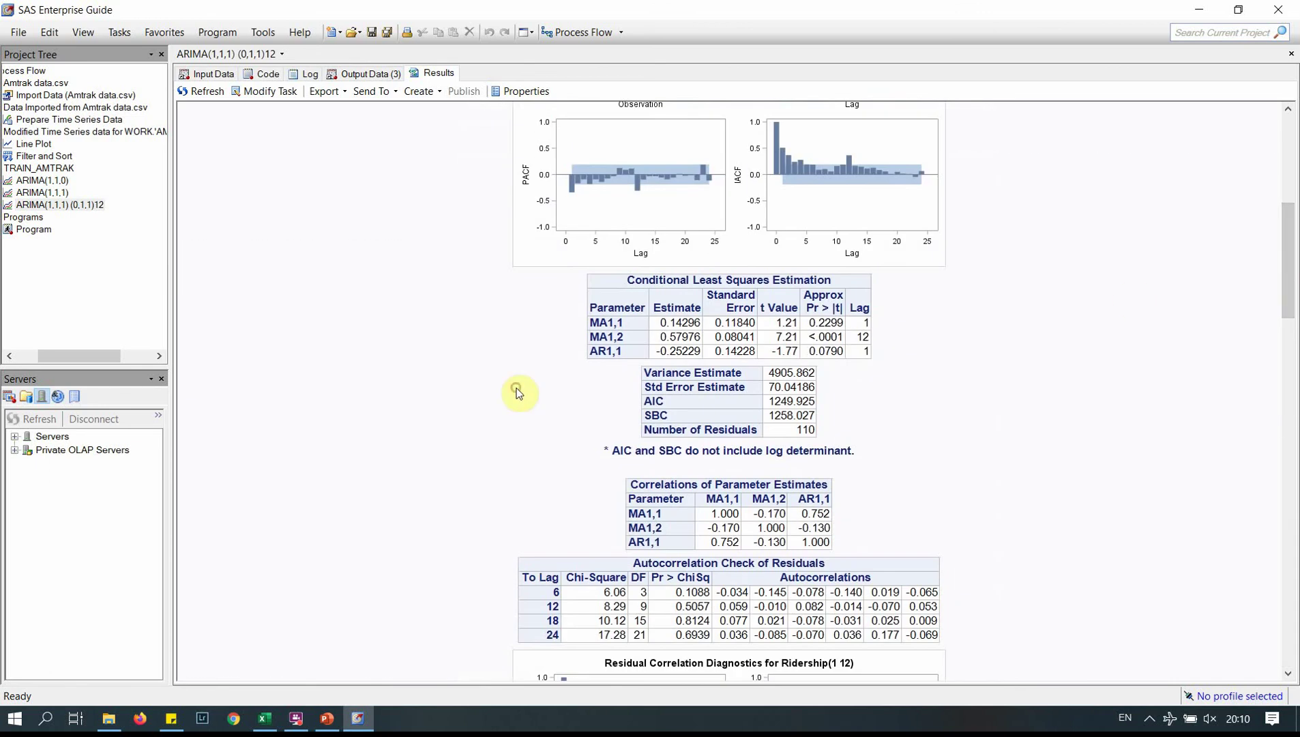